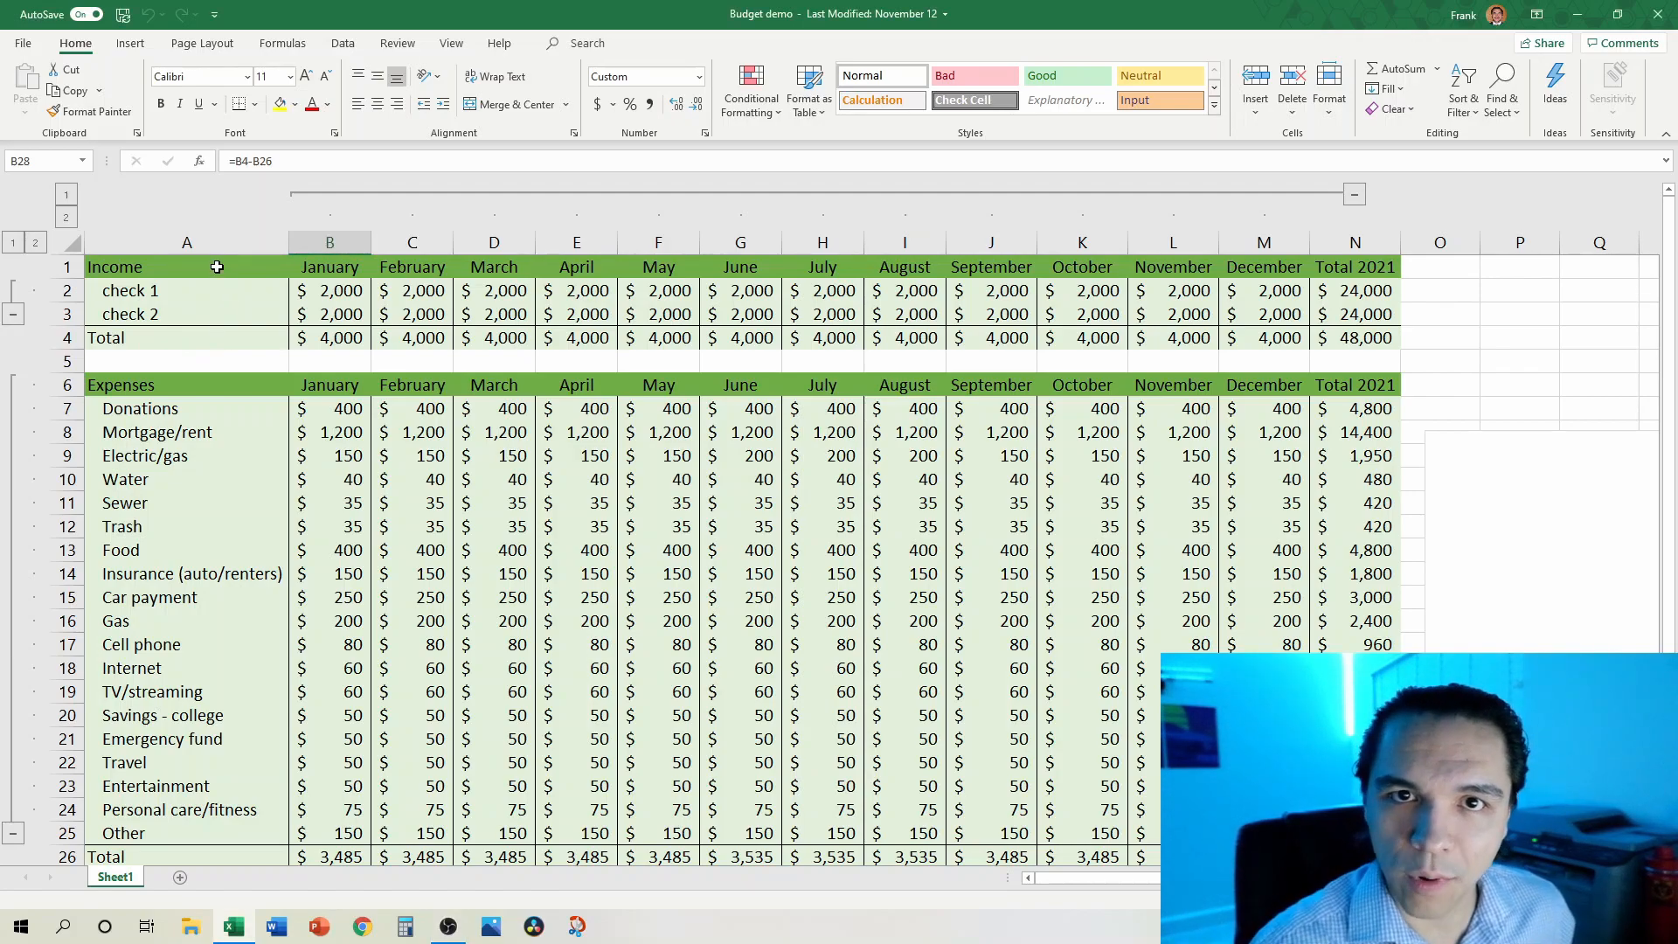
pyautogui.scroll(-1, 284, 411)
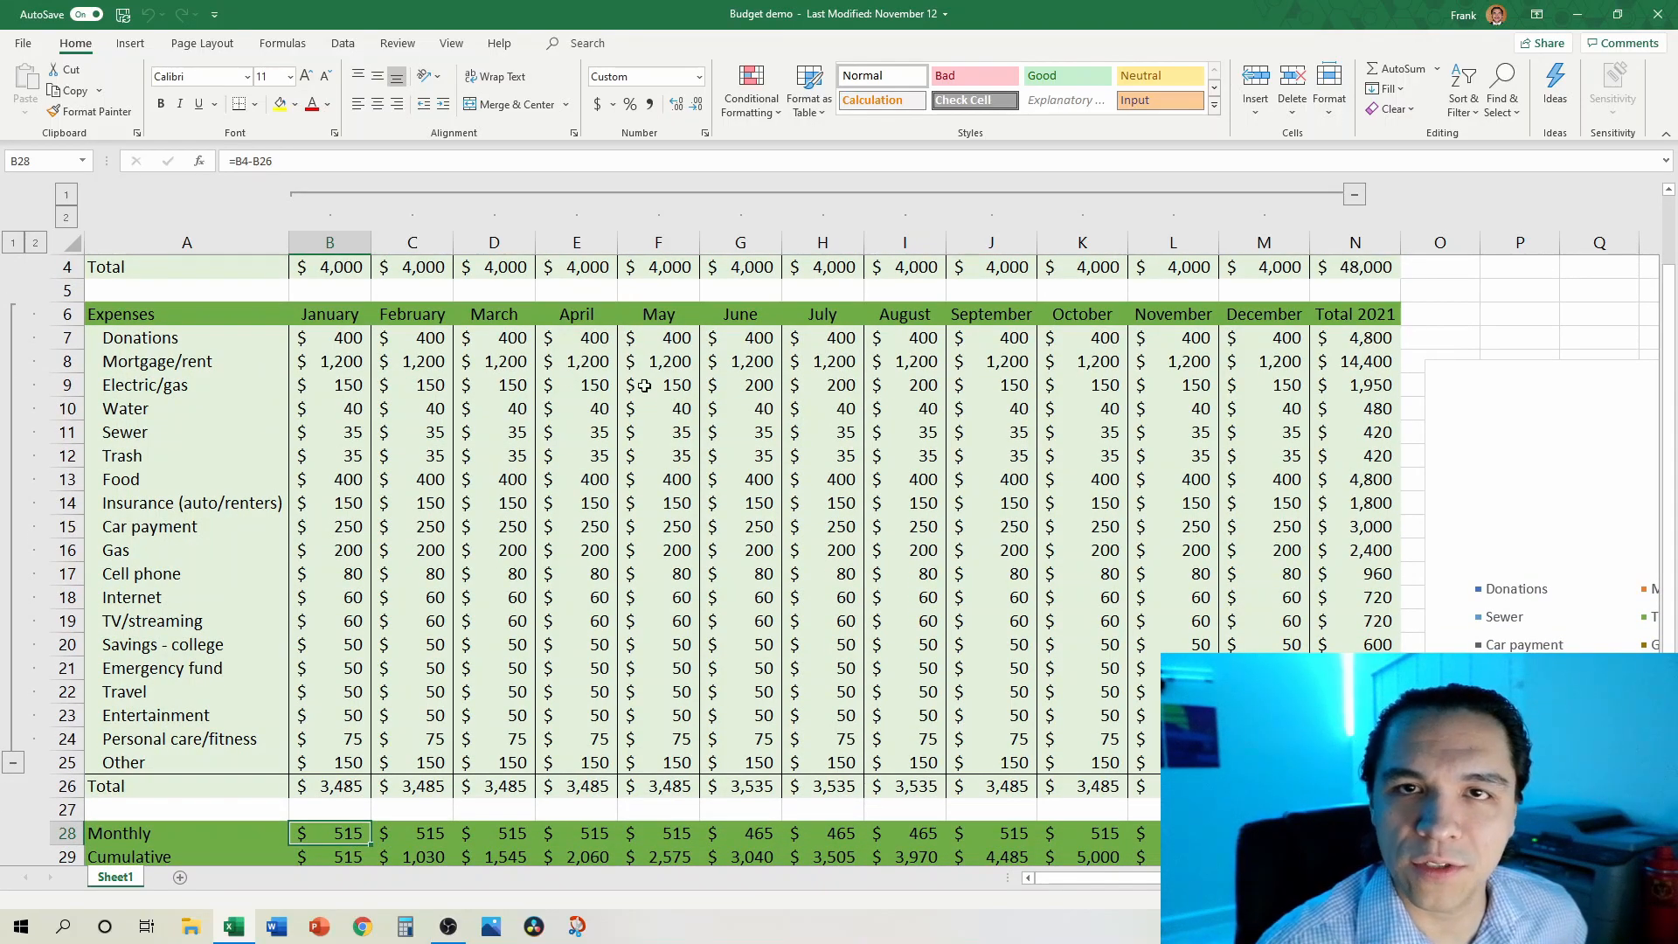
pyautogui.scroll(-1, 615, 399)
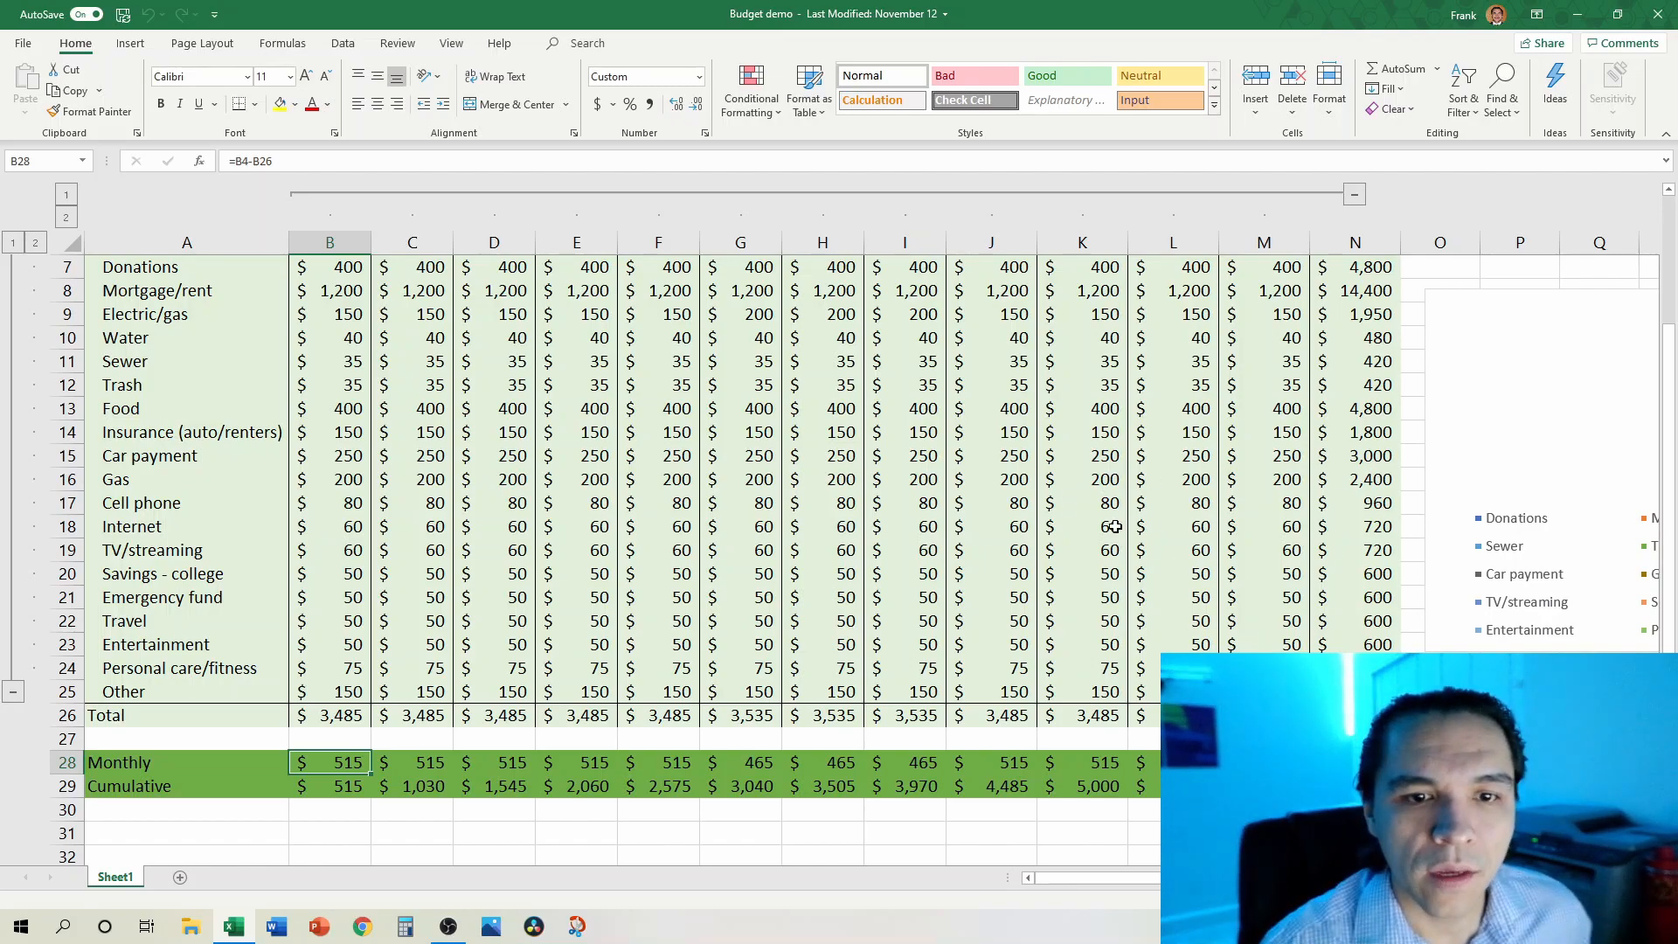
pyautogui.scroll(2, 1114, 525)
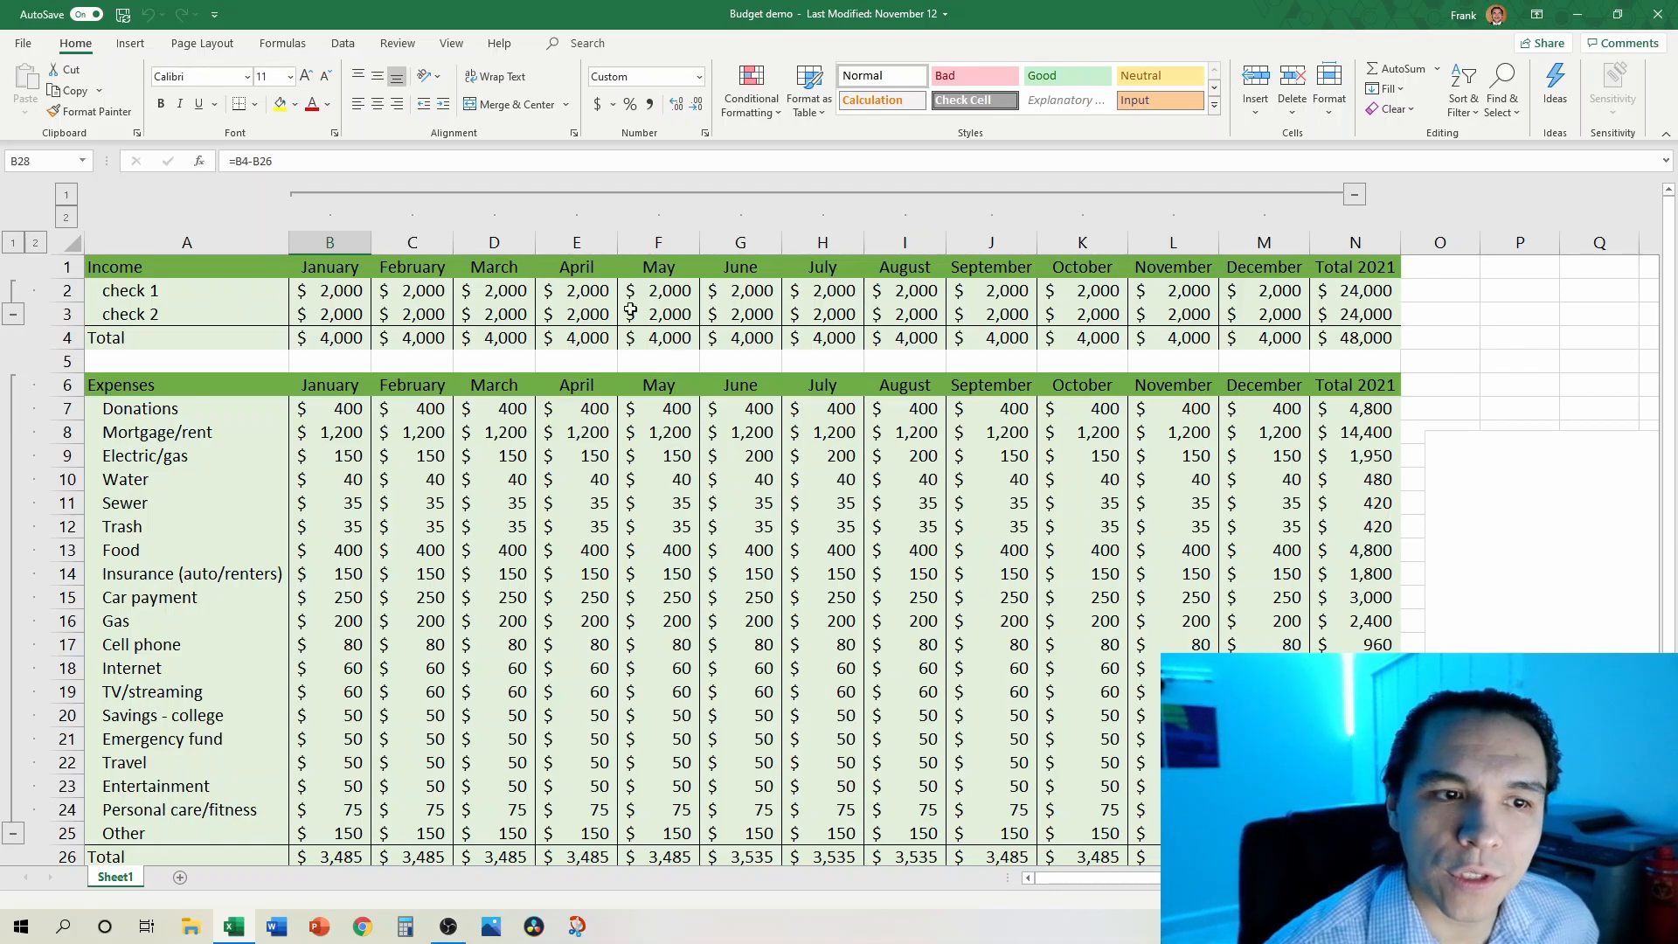
# Step: Delete the Expenses 2021 pie chart beside the budget table
pyautogui.moveTo(1059, 879); pyautogui.dragTo(1075, 879)
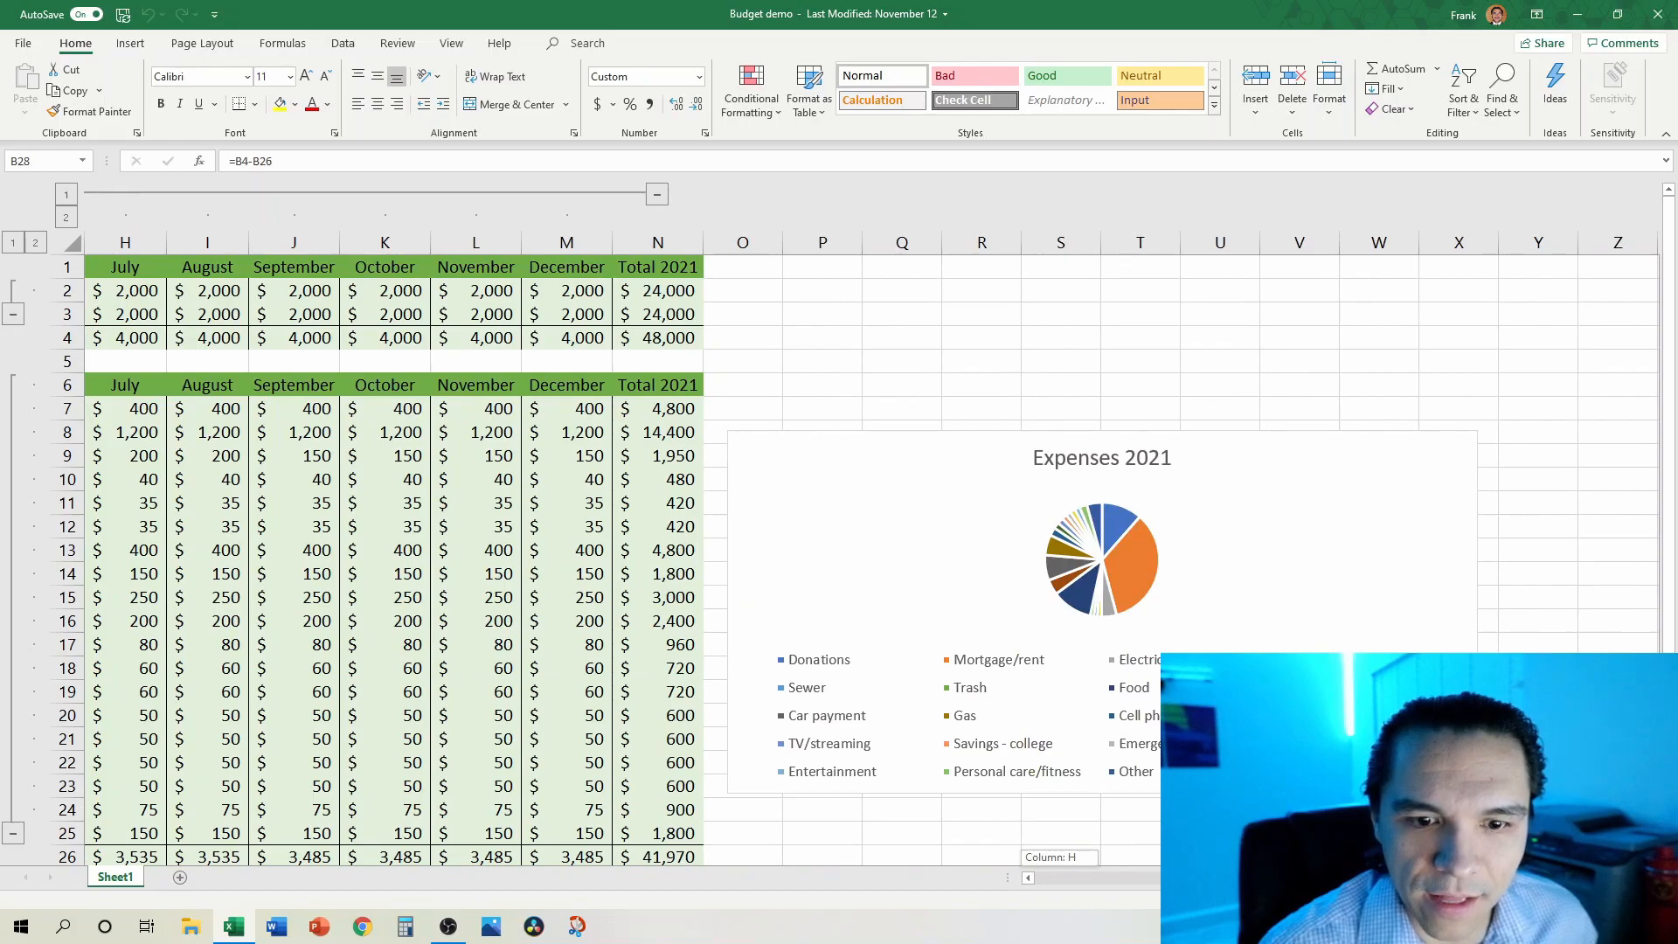
pyautogui.scroll(-10, 1209, 562)
pyautogui.scroll(10, 961, 584)
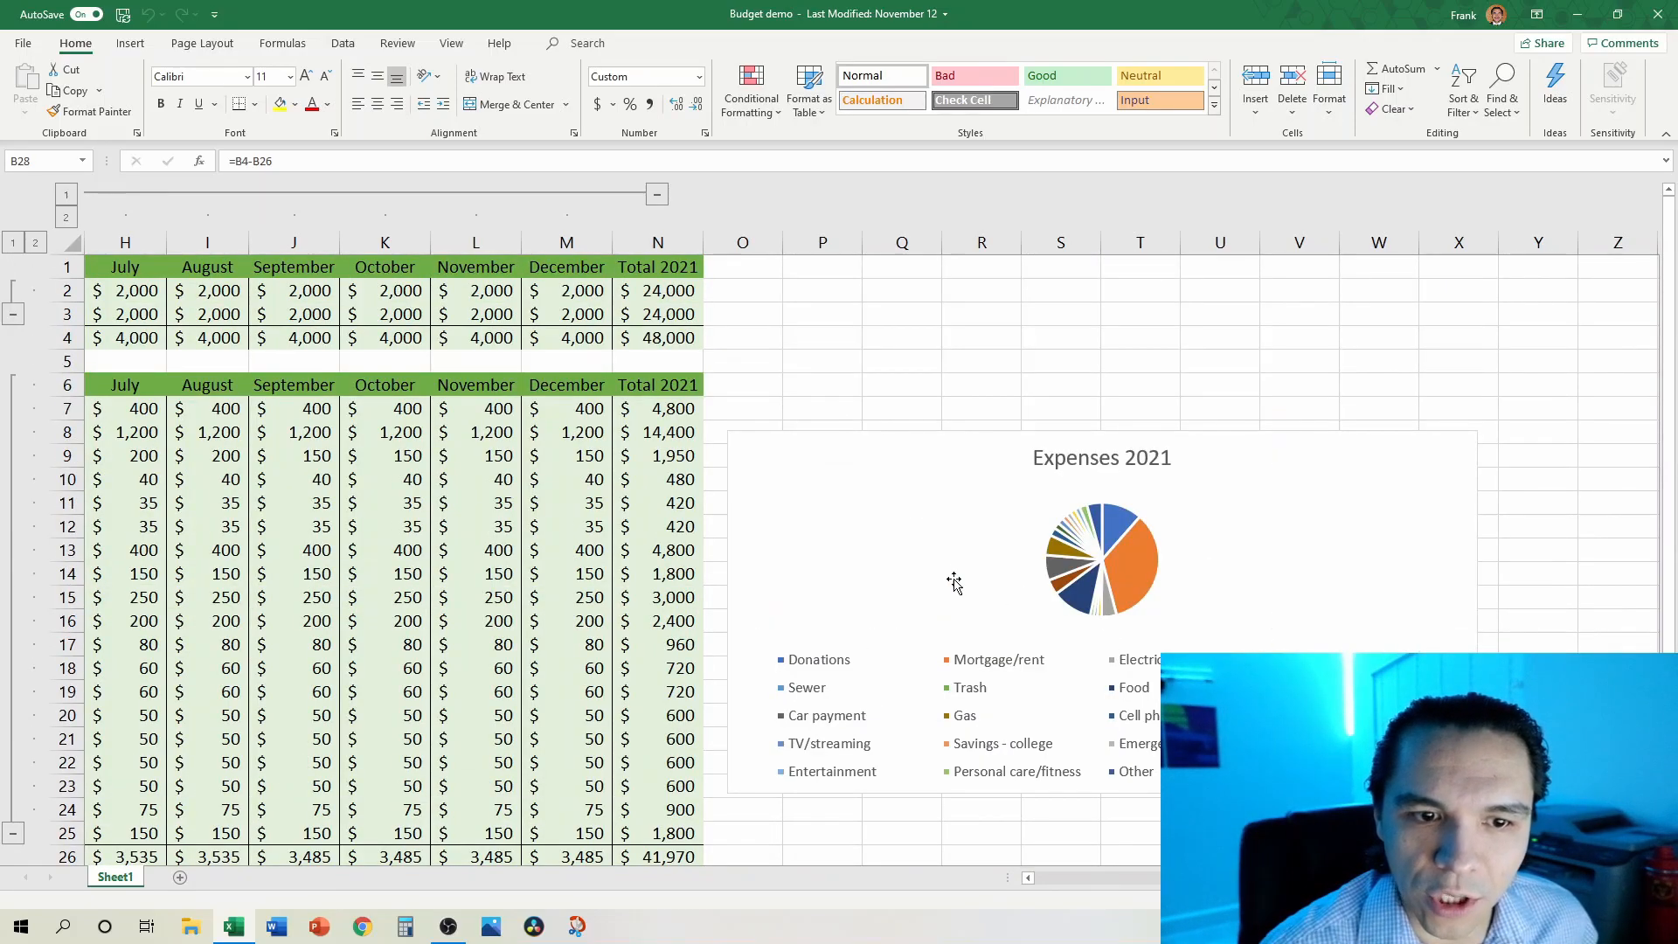
pyautogui.click(908, 539)
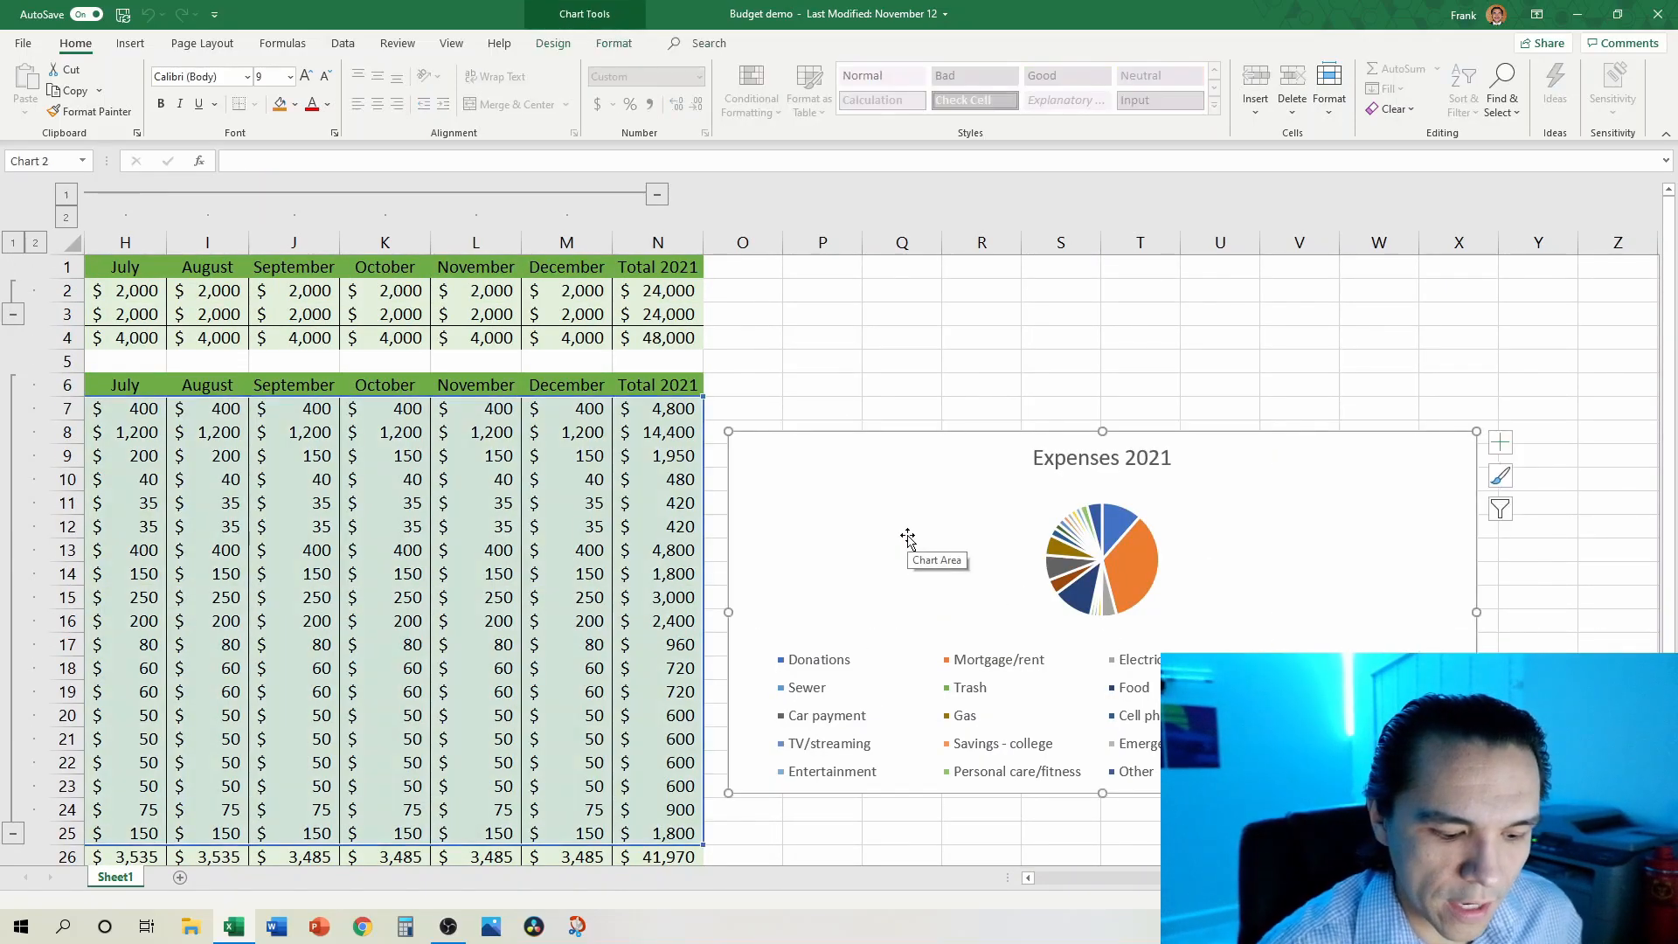
pyautogui.press('Delete')
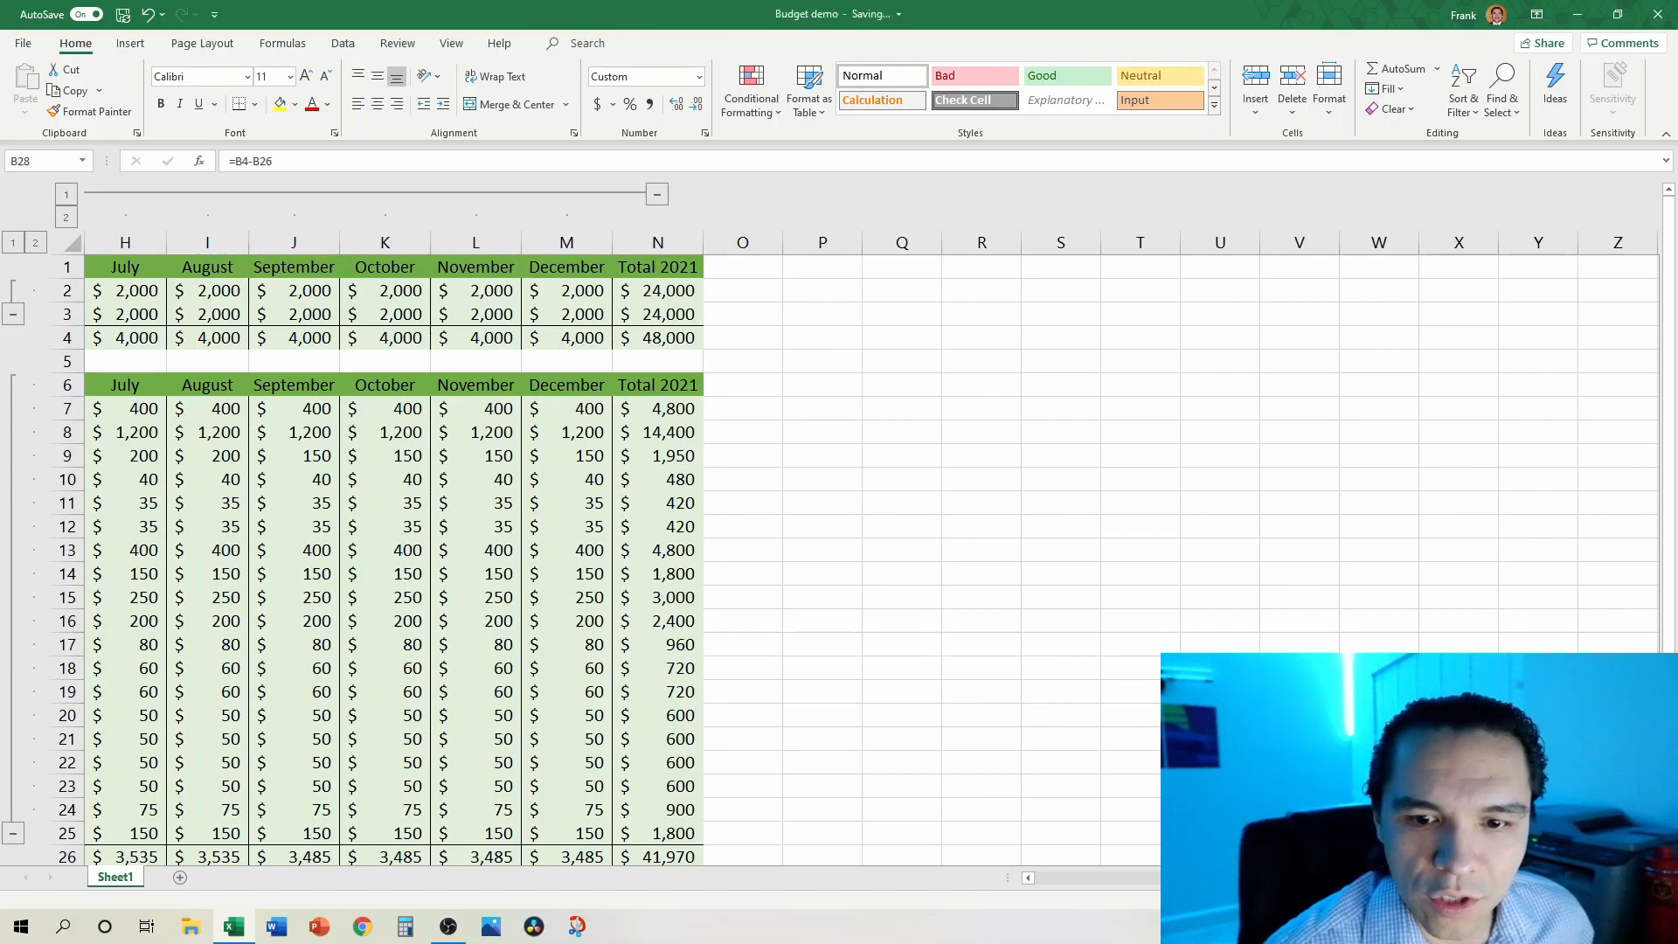
# Step: Copy the budget columns B through N, from January to Total 2021, and paste them starting at column P
pyautogui.hscroll(-3, 1484, 369)
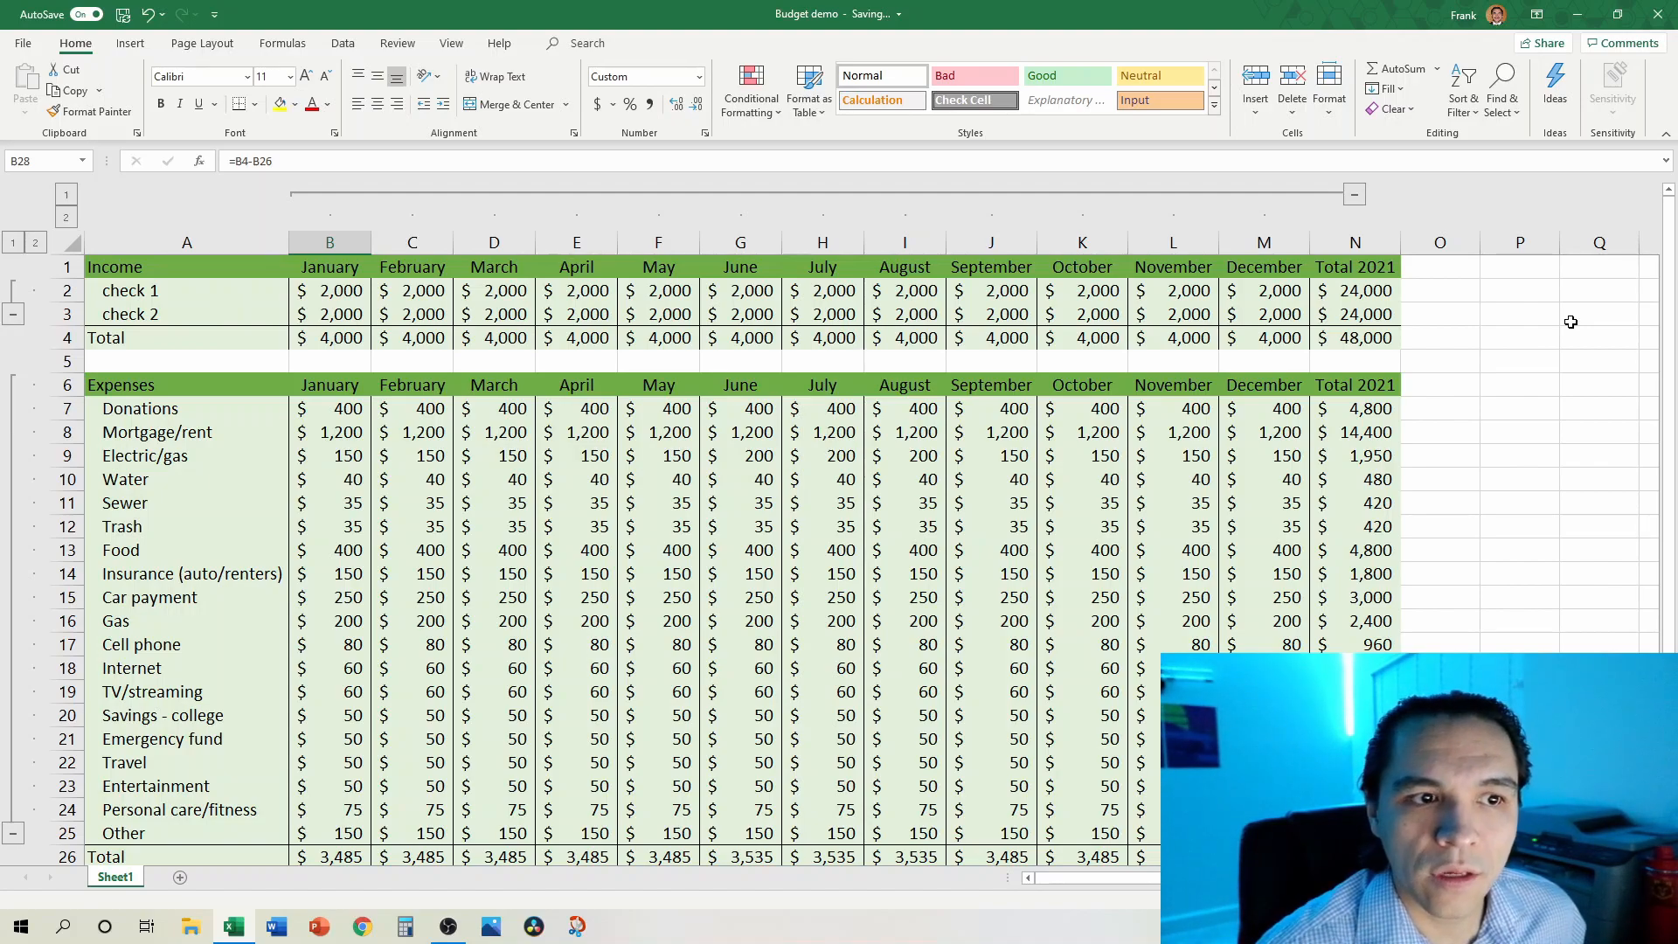
pyautogui.moveTo(132, 263); pyautogui.dragTo(165, 669)
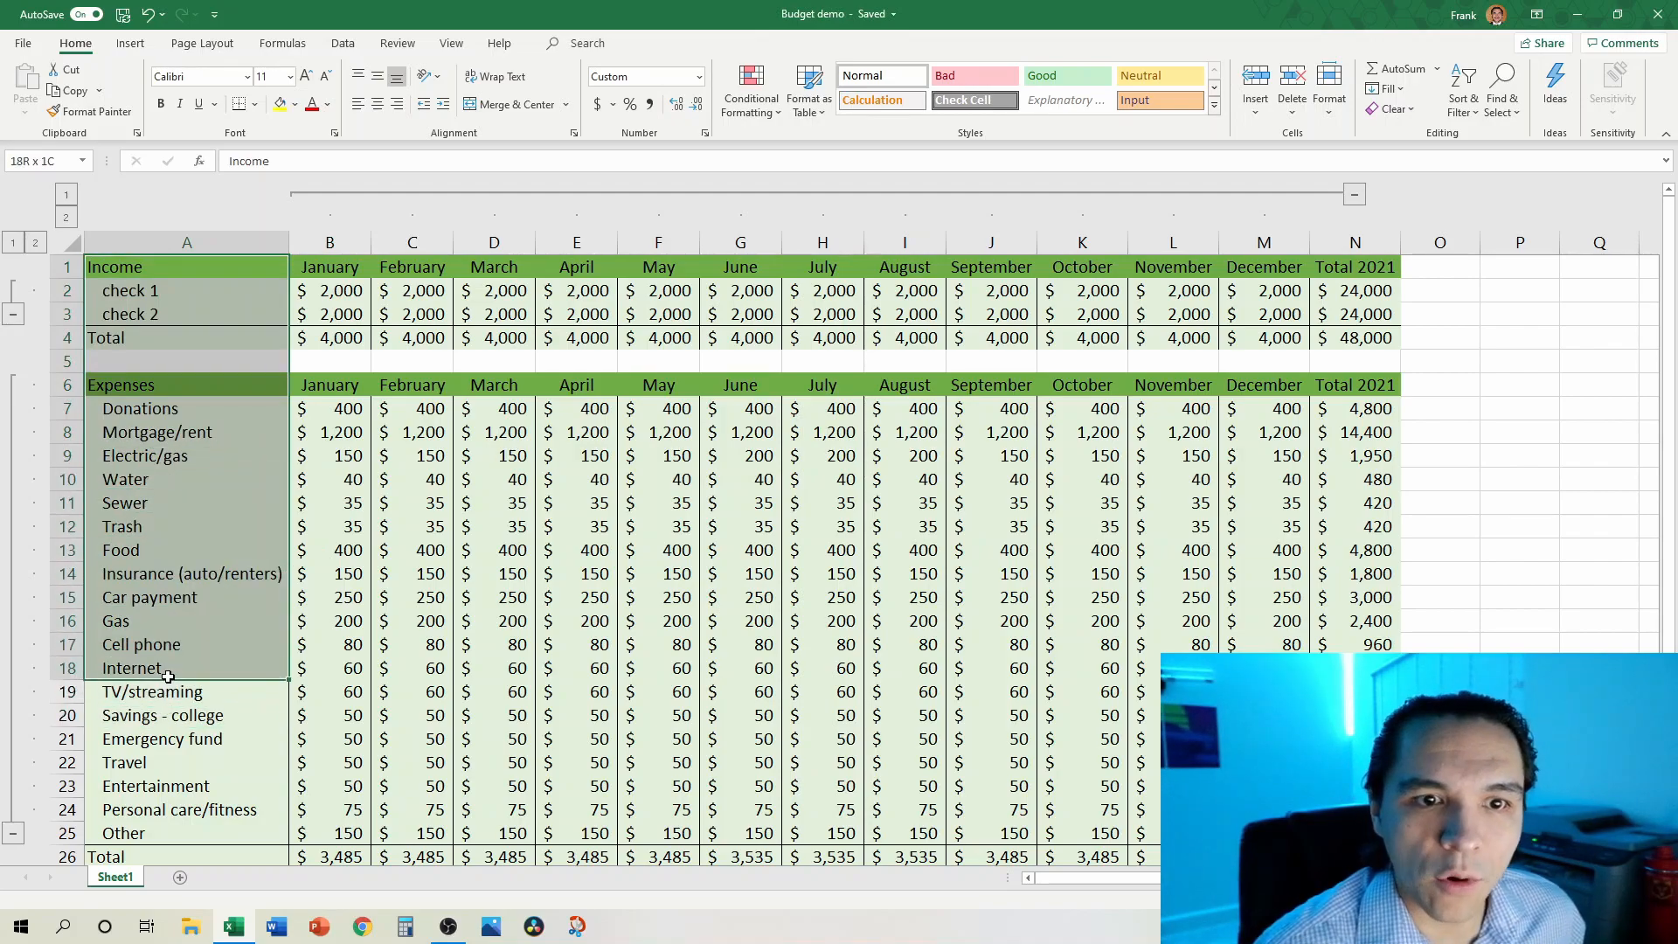
pyautogui.click(323, 257)
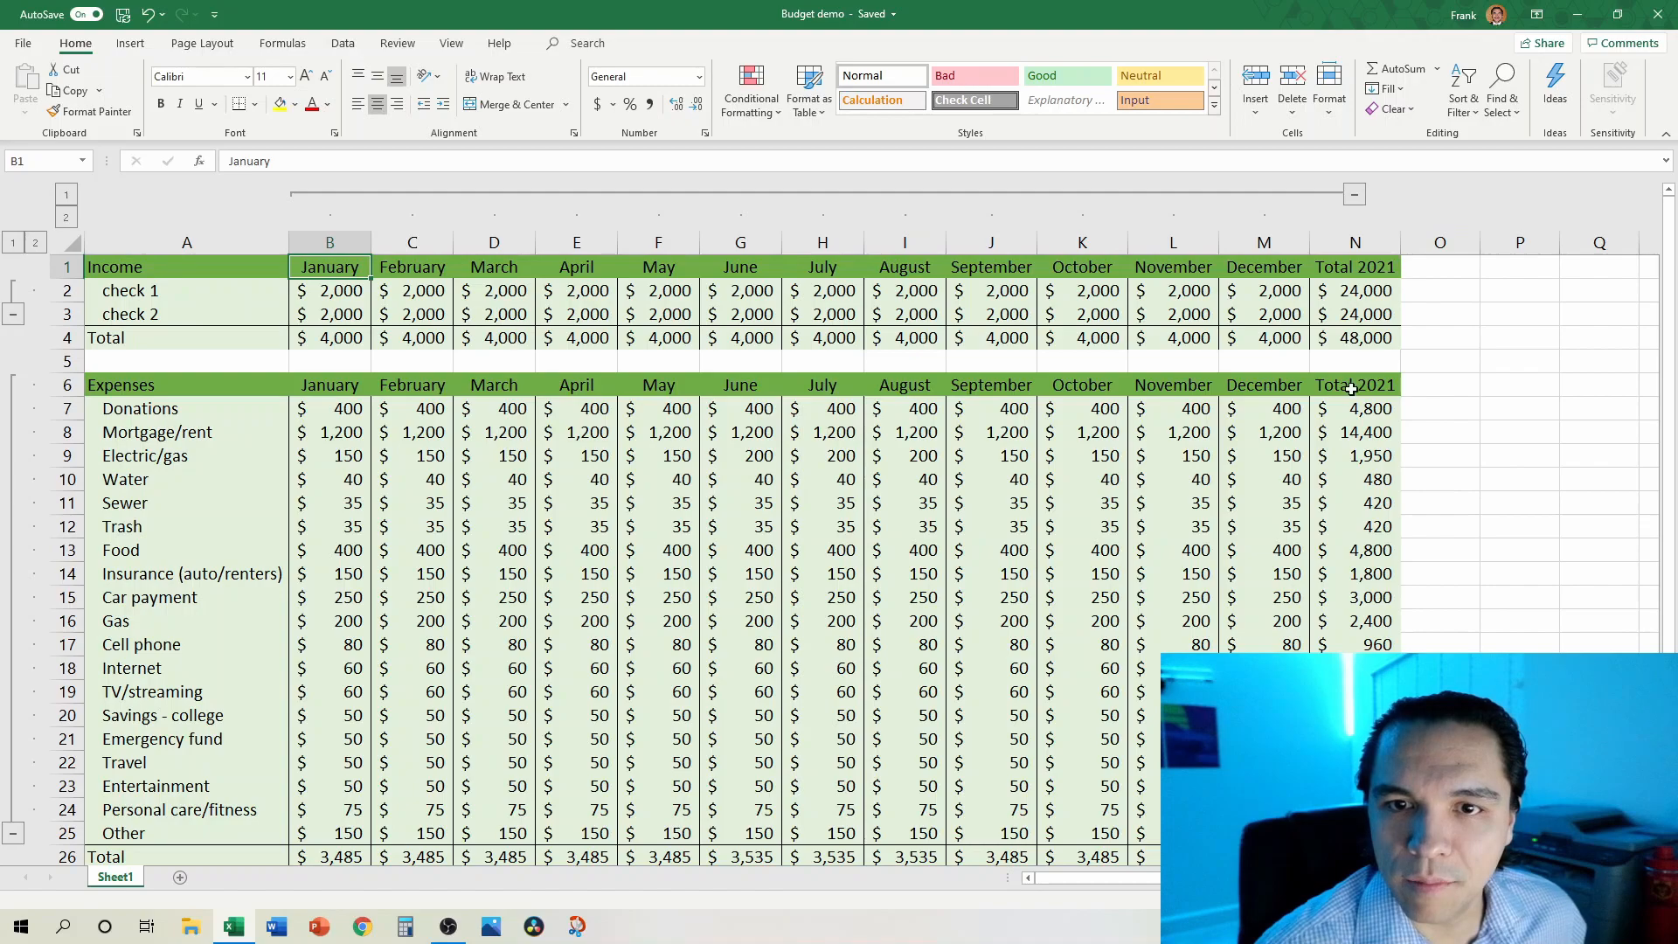
pyautogui.moveTo(351, 232)
pyautogui.mouseDown()
pyautogui.moveTo(1445, 270)
pyautogui.moveTo(1364, 284)
pyautogui.mouseUp()
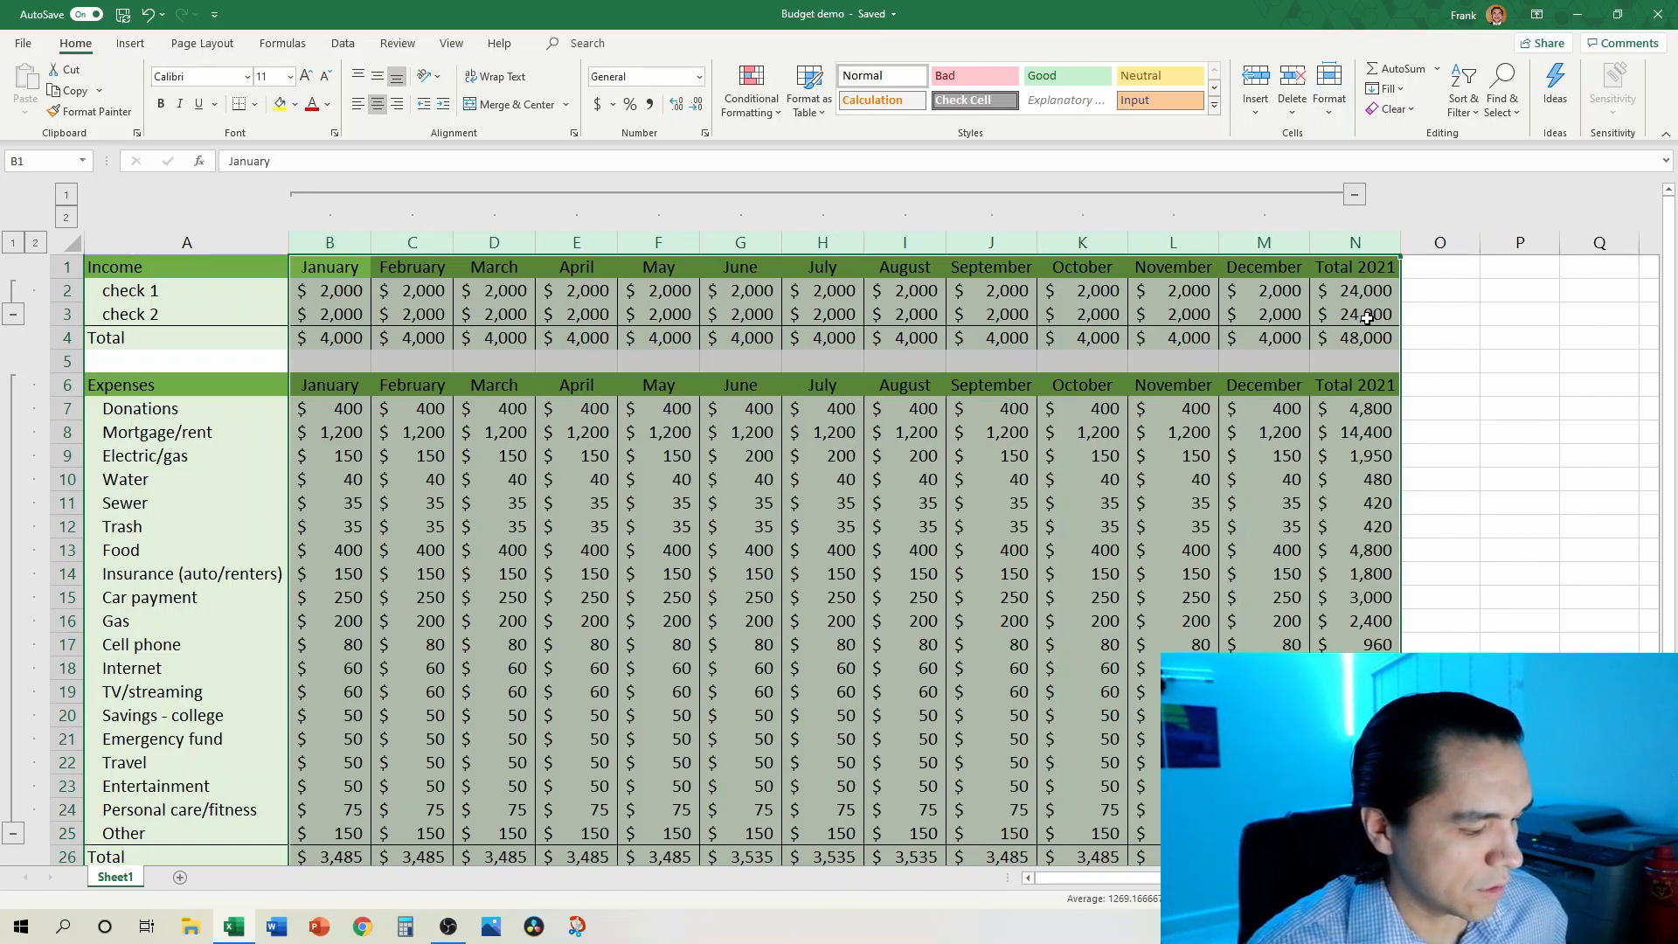
pyautogui.hotkey('alt', 'Tab')
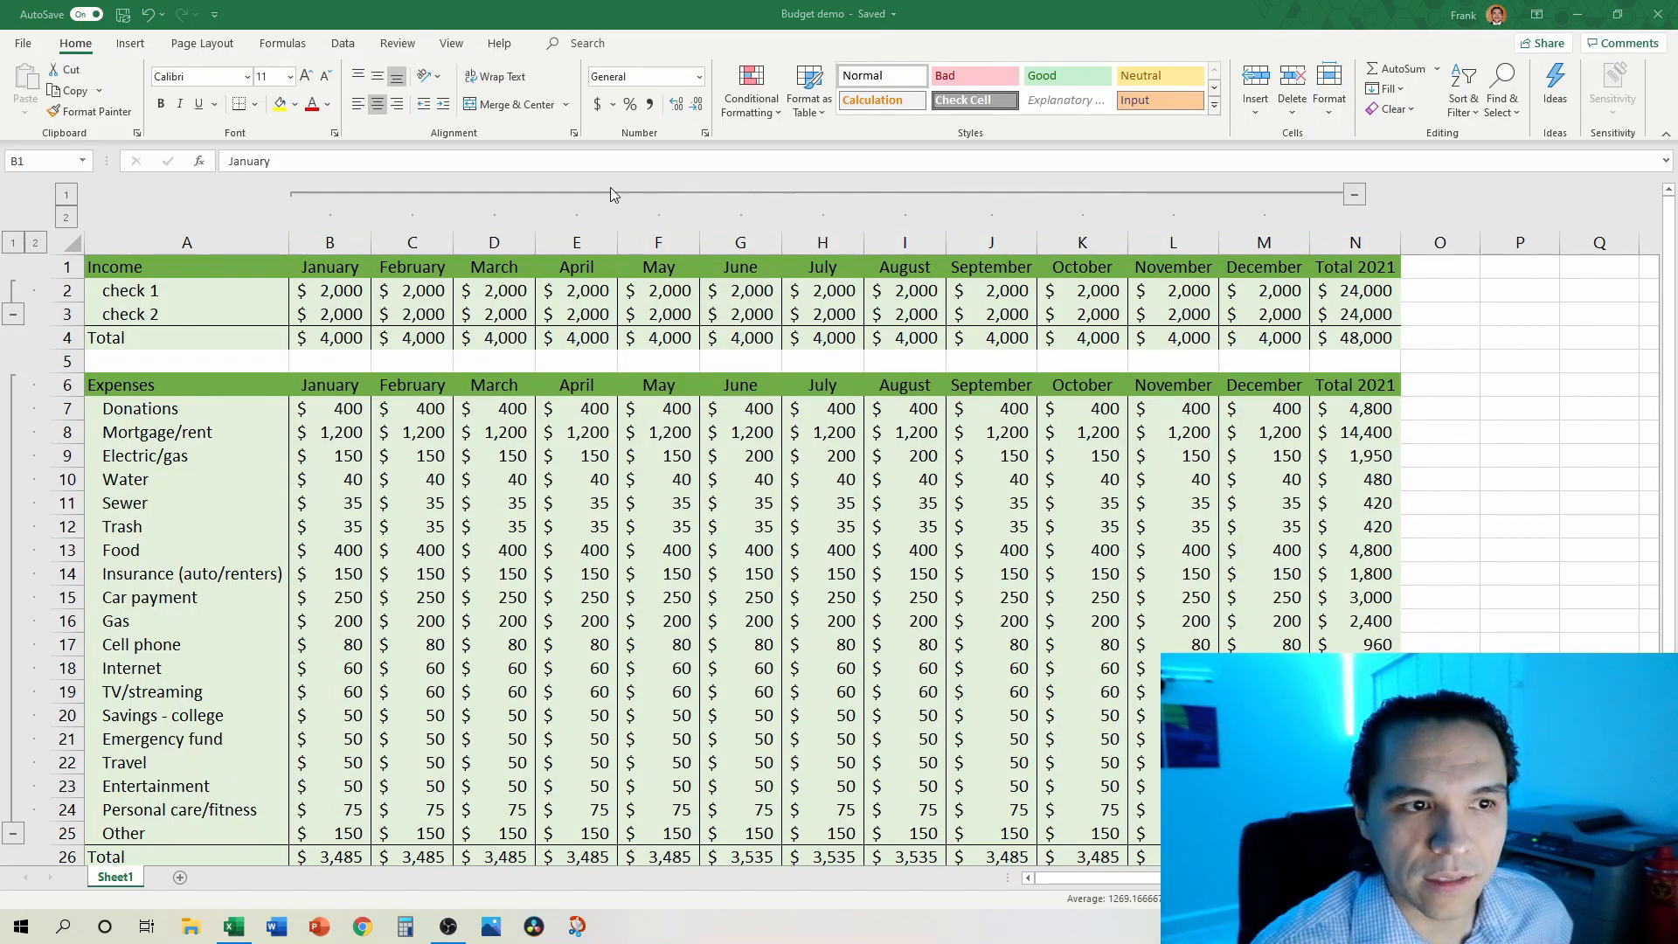
pyautogui.click(695, 211)
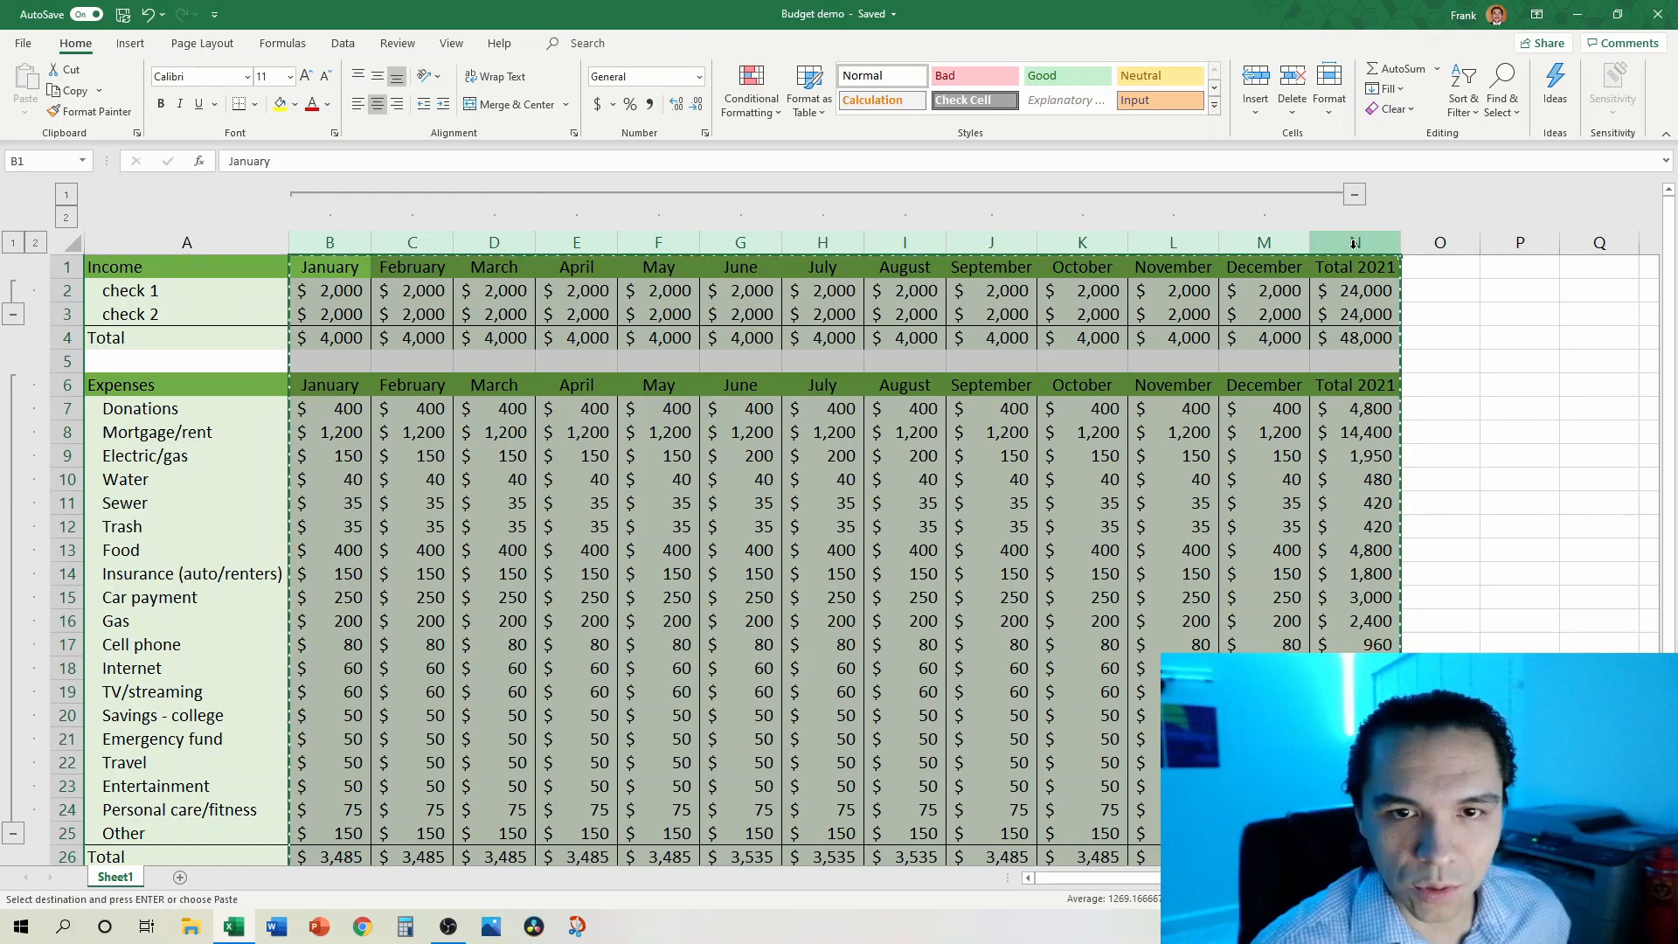
pyautogui.hotkey('ctrl', 'c')
pyautogui.click(1519, 242)
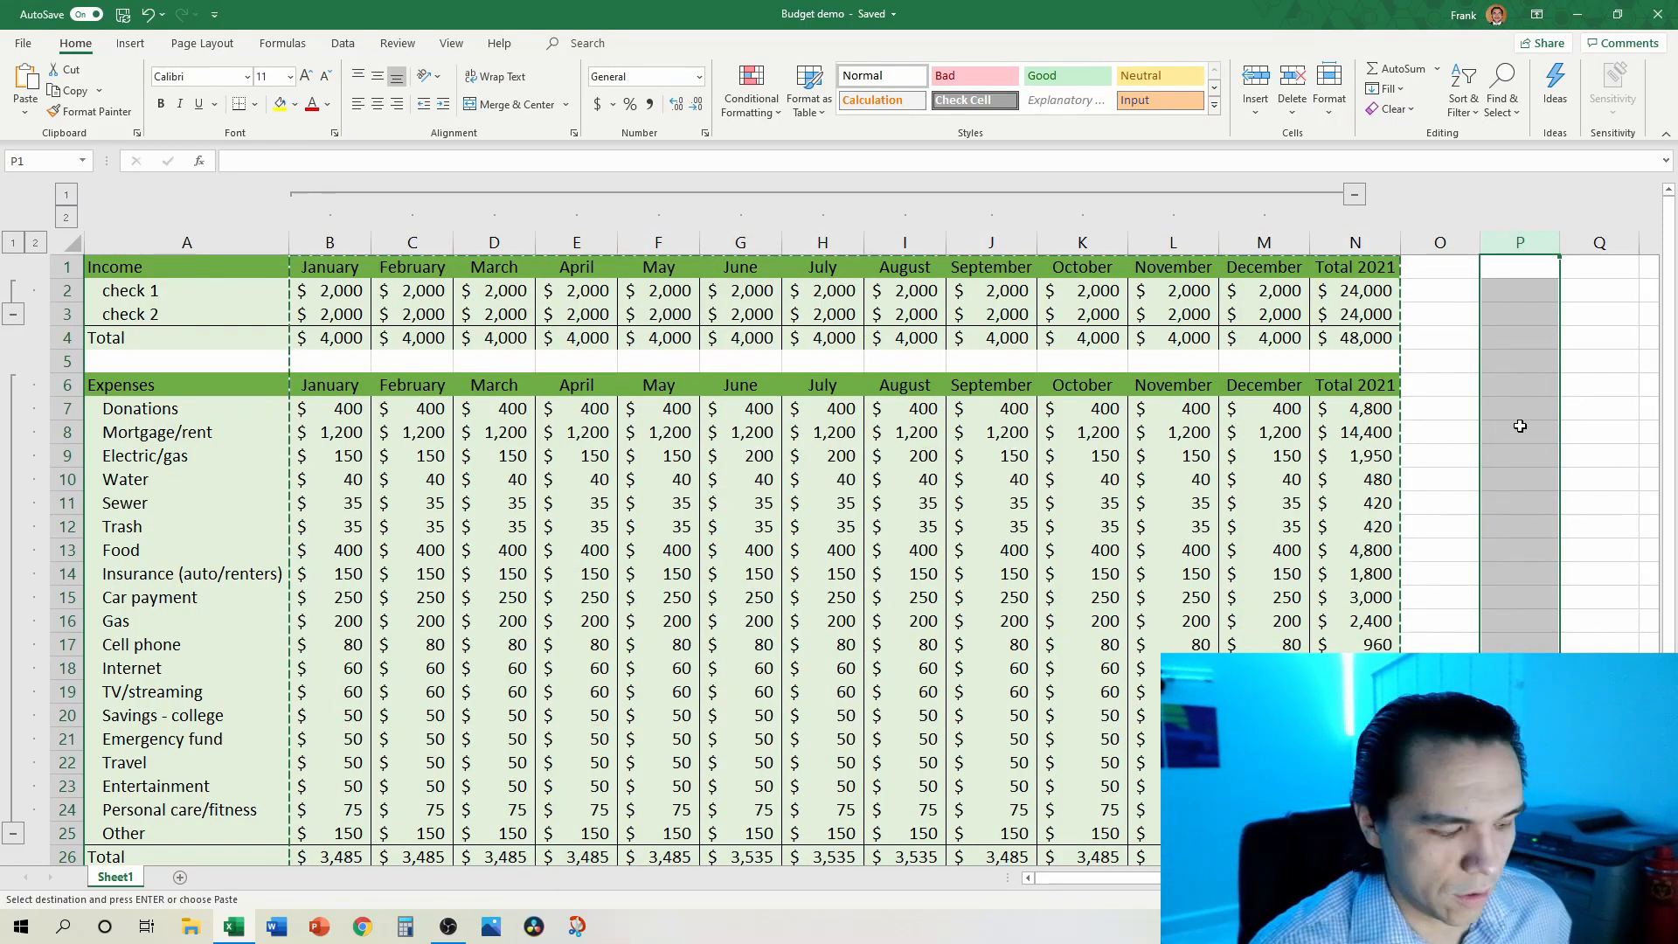
pyautogui.hotkey('ctrl', 'v')
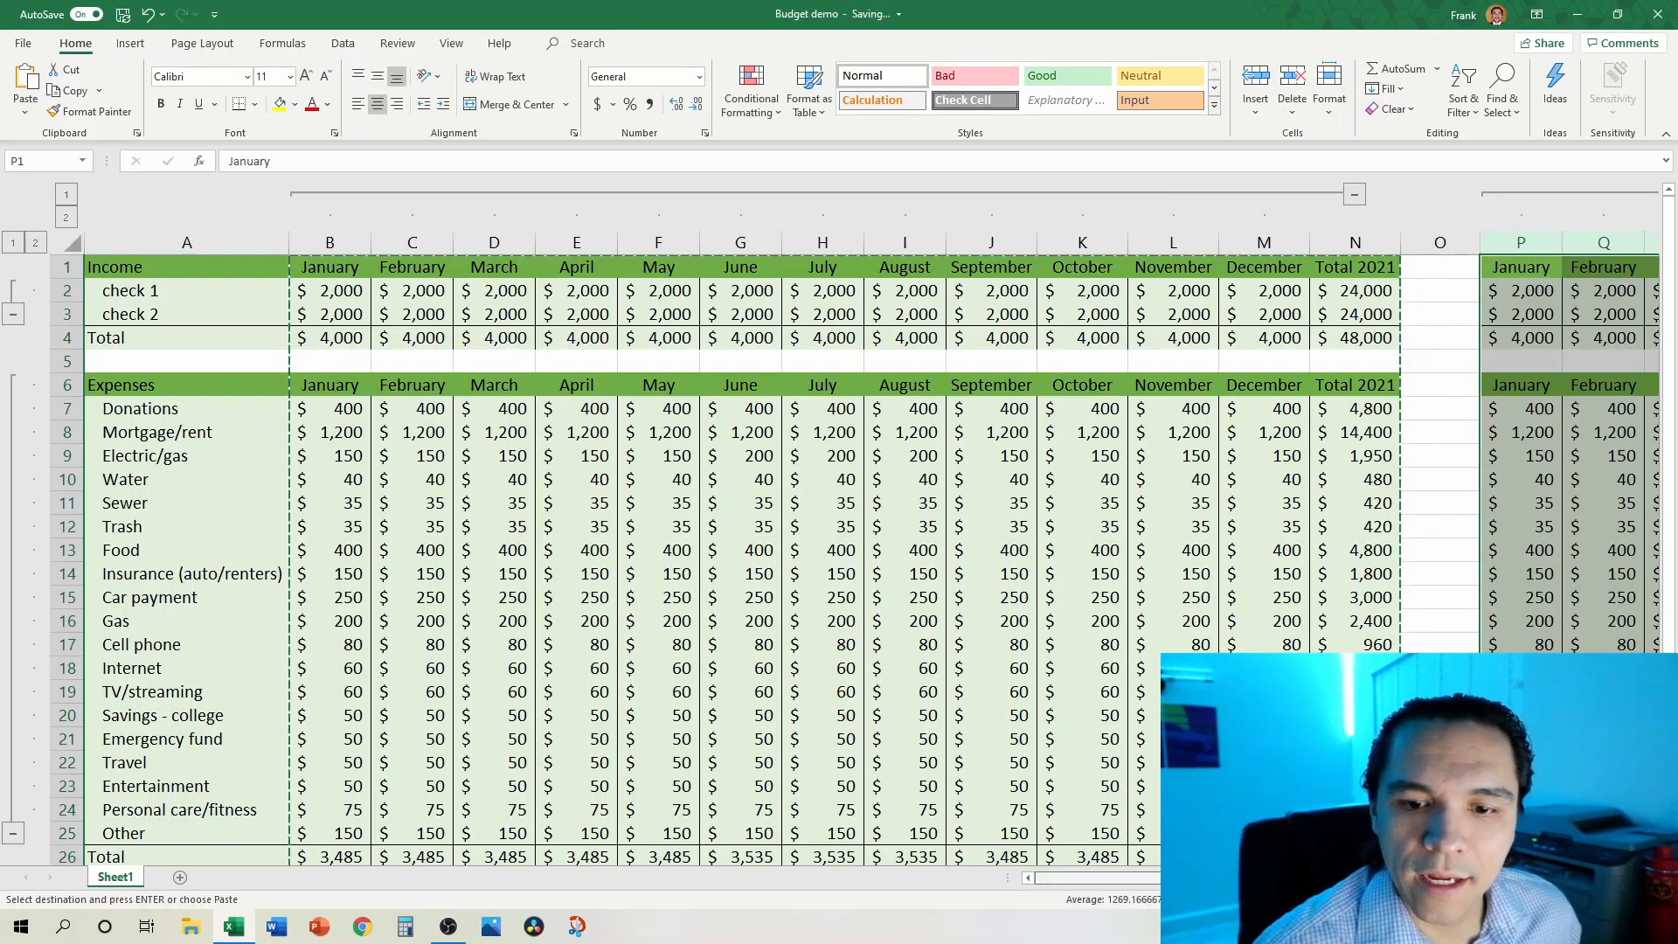
pyautogui.hscroll(5, 684, 314)
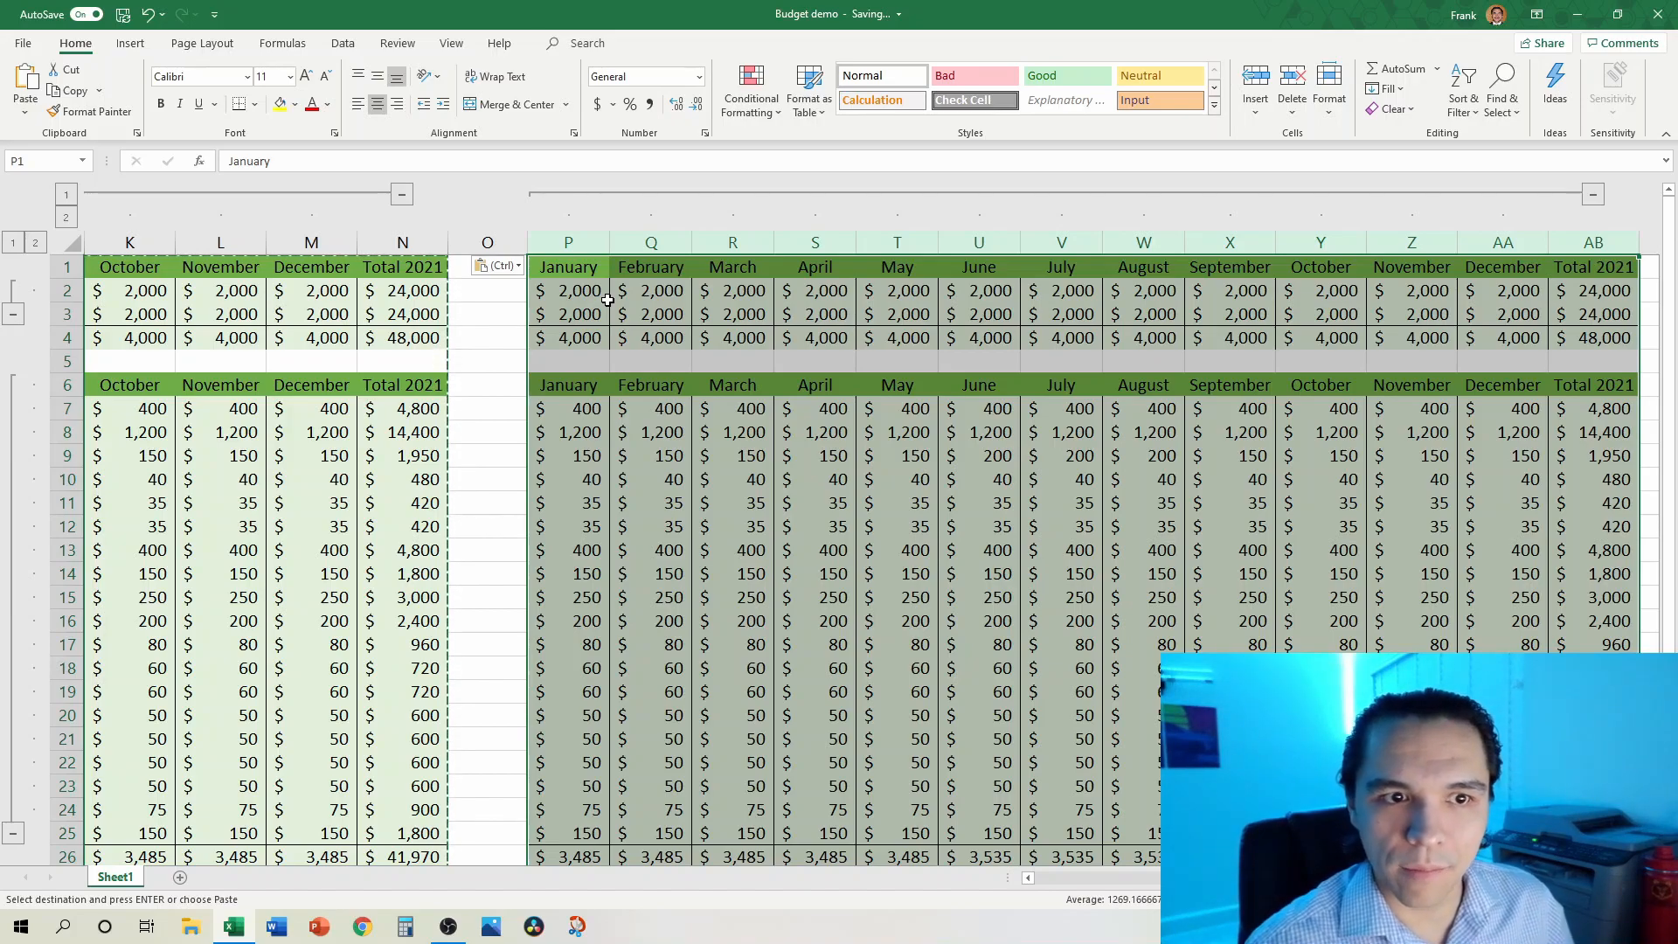
pyautogui.press('Escape')
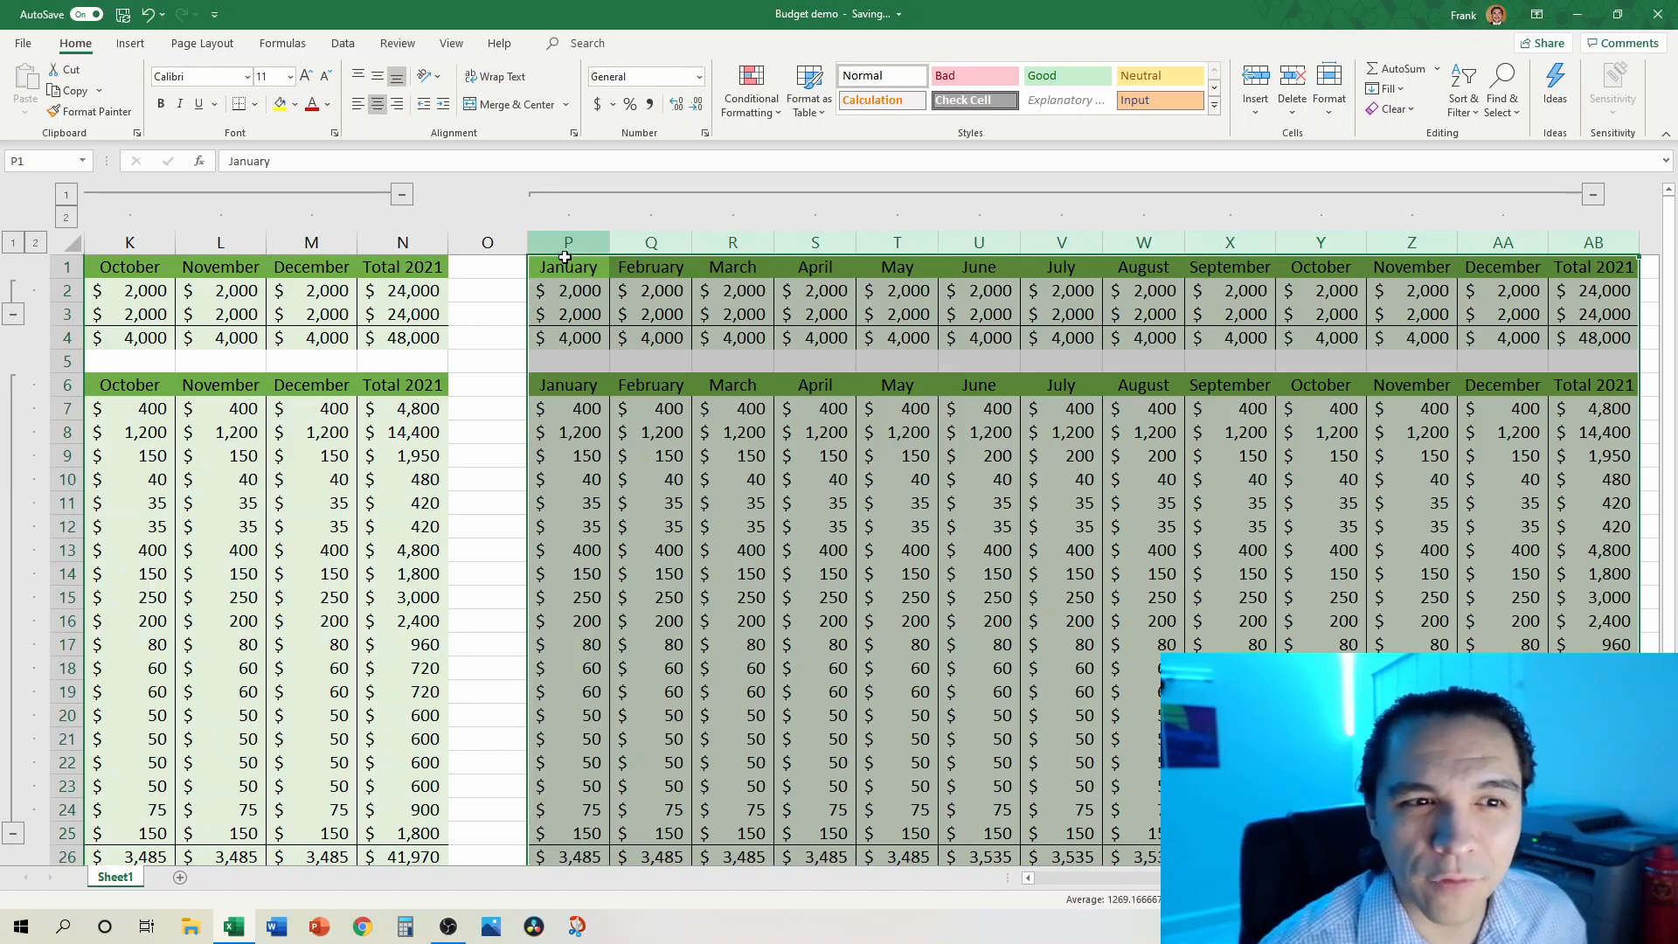
# Step: Fill the copied income header row P1:AB1 with the medium blue theme color
pyautogui.moveTo(584, 260); pyautogui.dragTo(1573, 262)
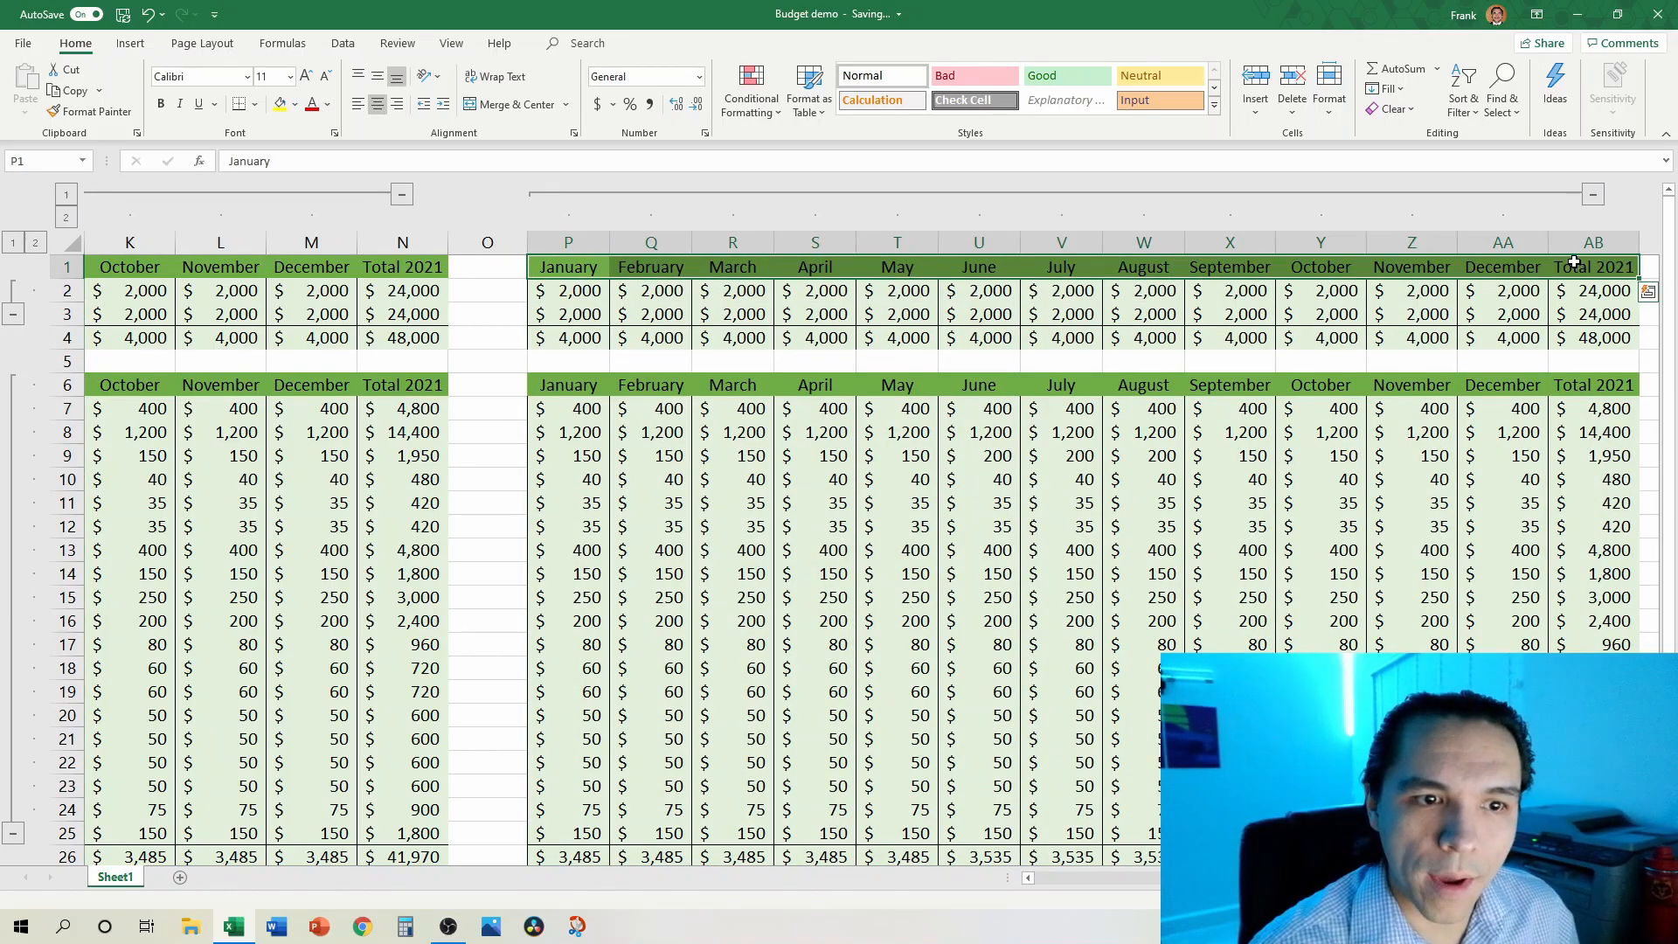
pyautogui.click(295, 107)
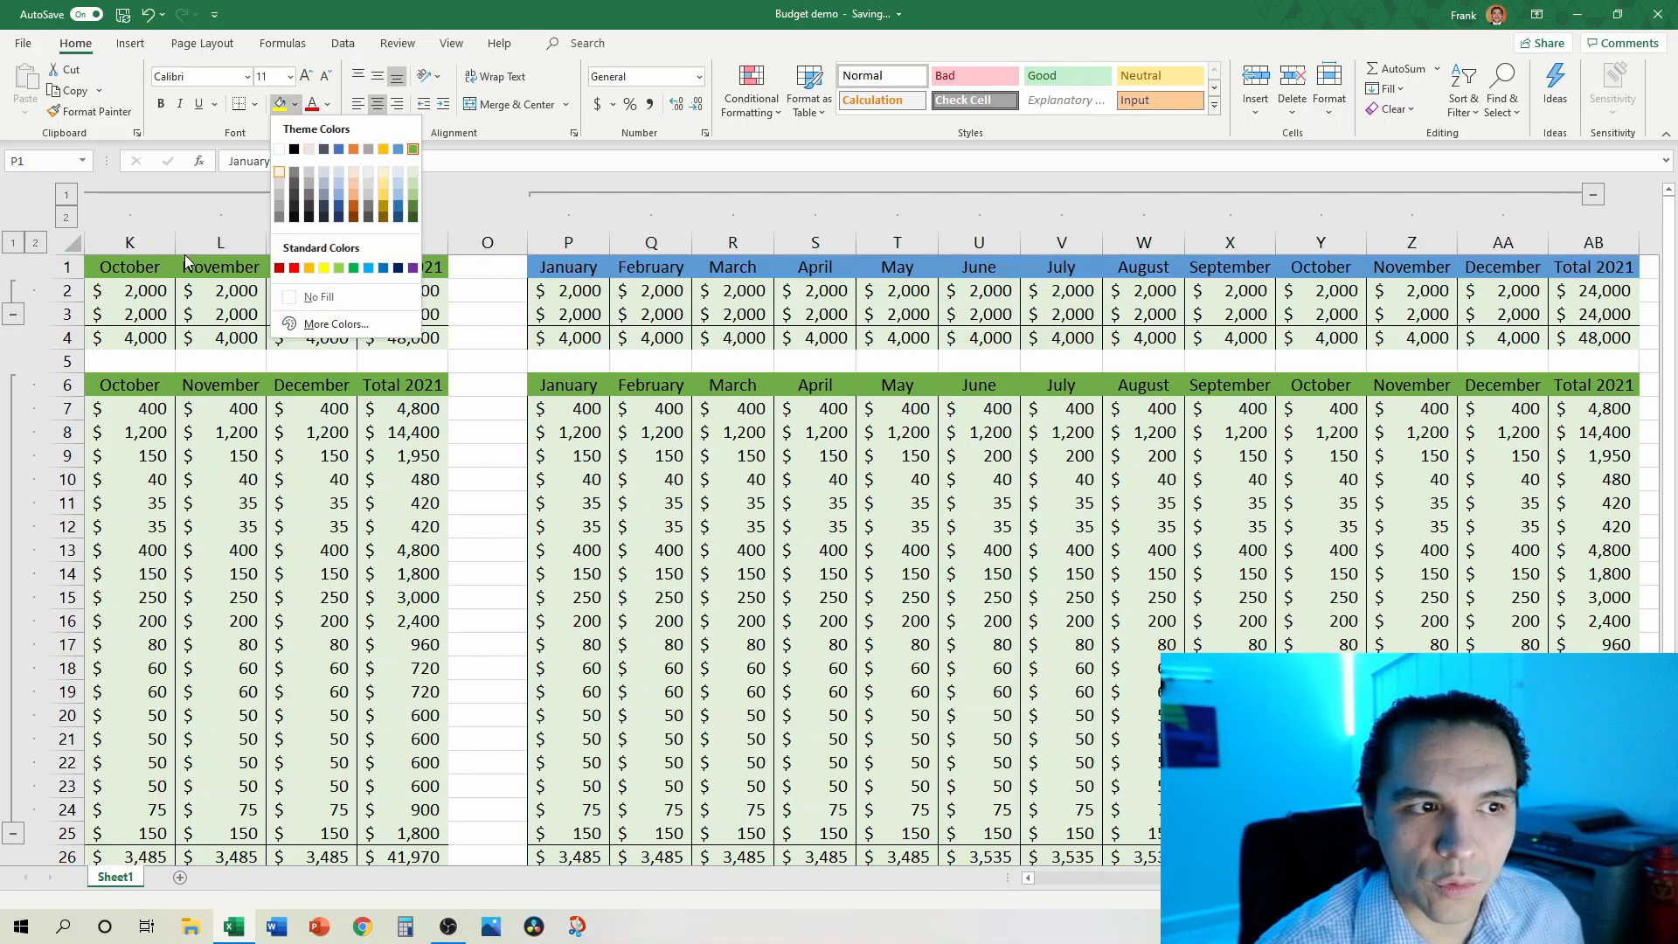
pyautogui.click(383, 151)
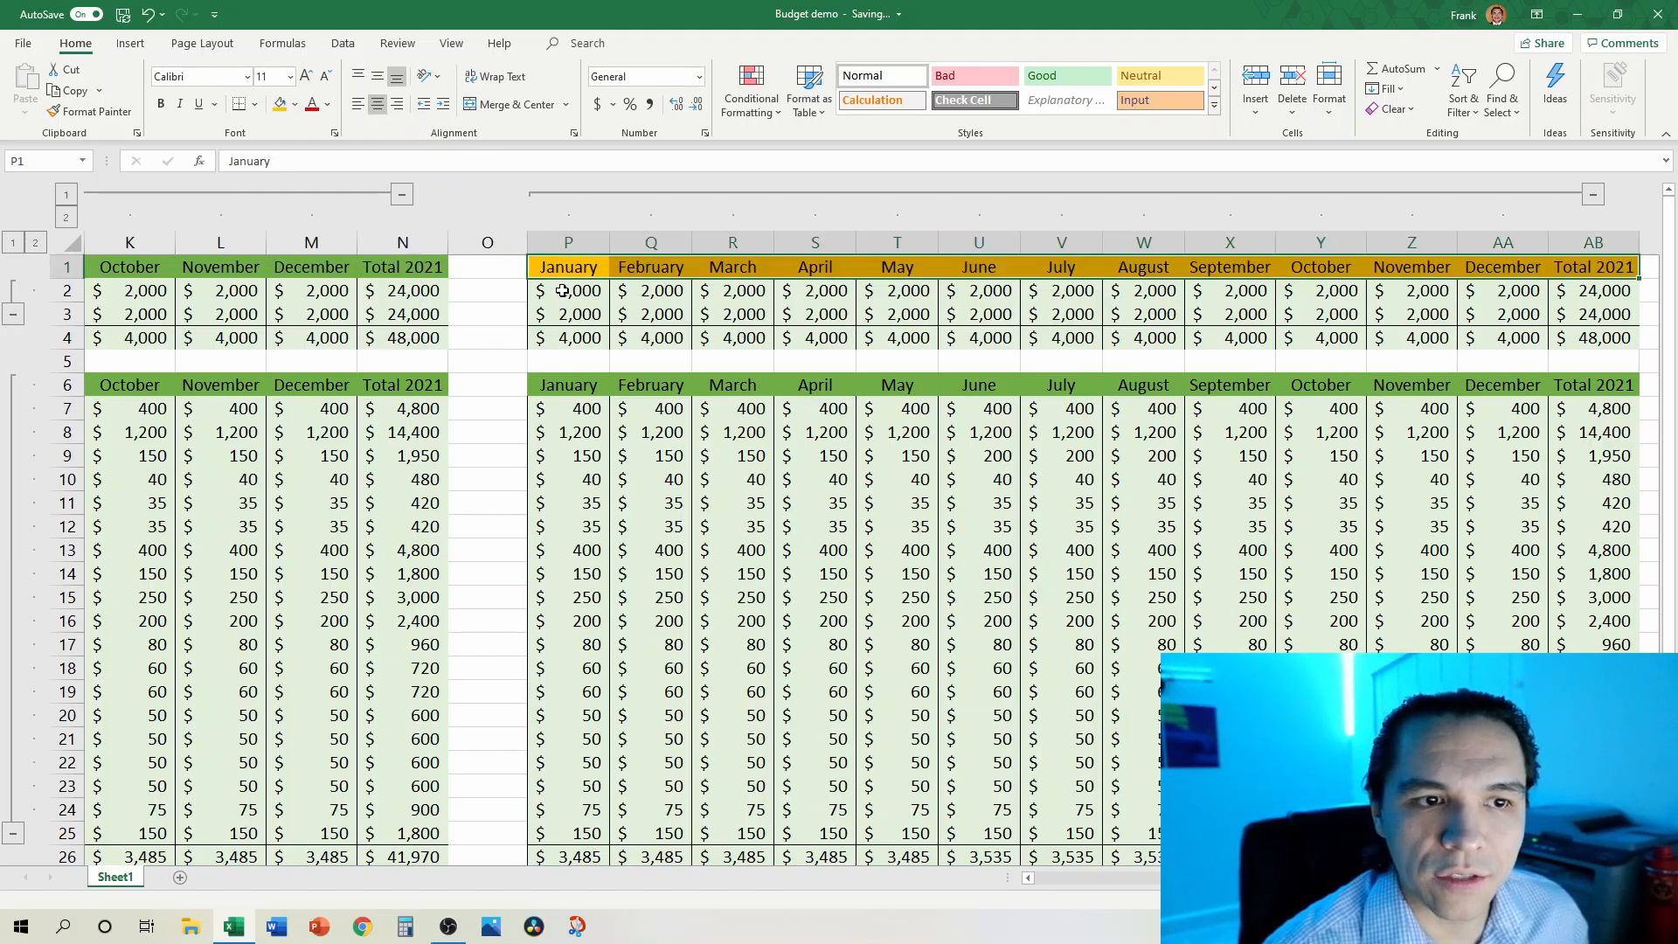
pyautogui.click(295, 104)
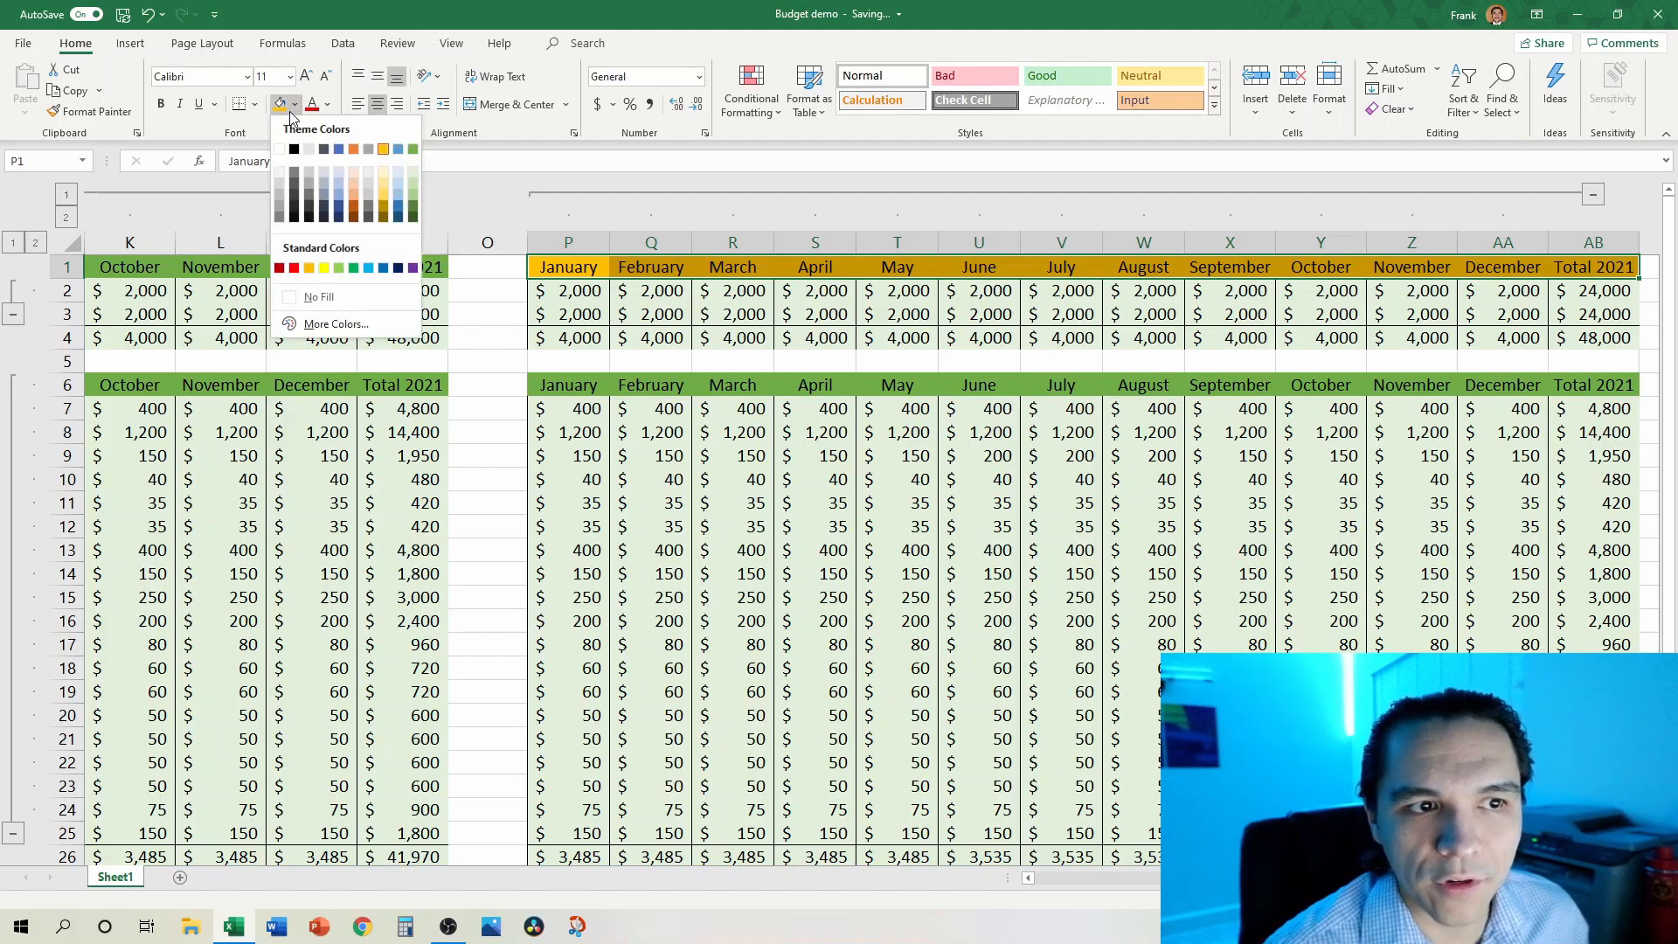
pyautogui.click(398, 150)
# Step: Fill the copied income amounts and totals in P2:AB4 with the lightest blue tint
pyautogui.moveTo(568, 291); pyautogui.dragTo(1621, 335)
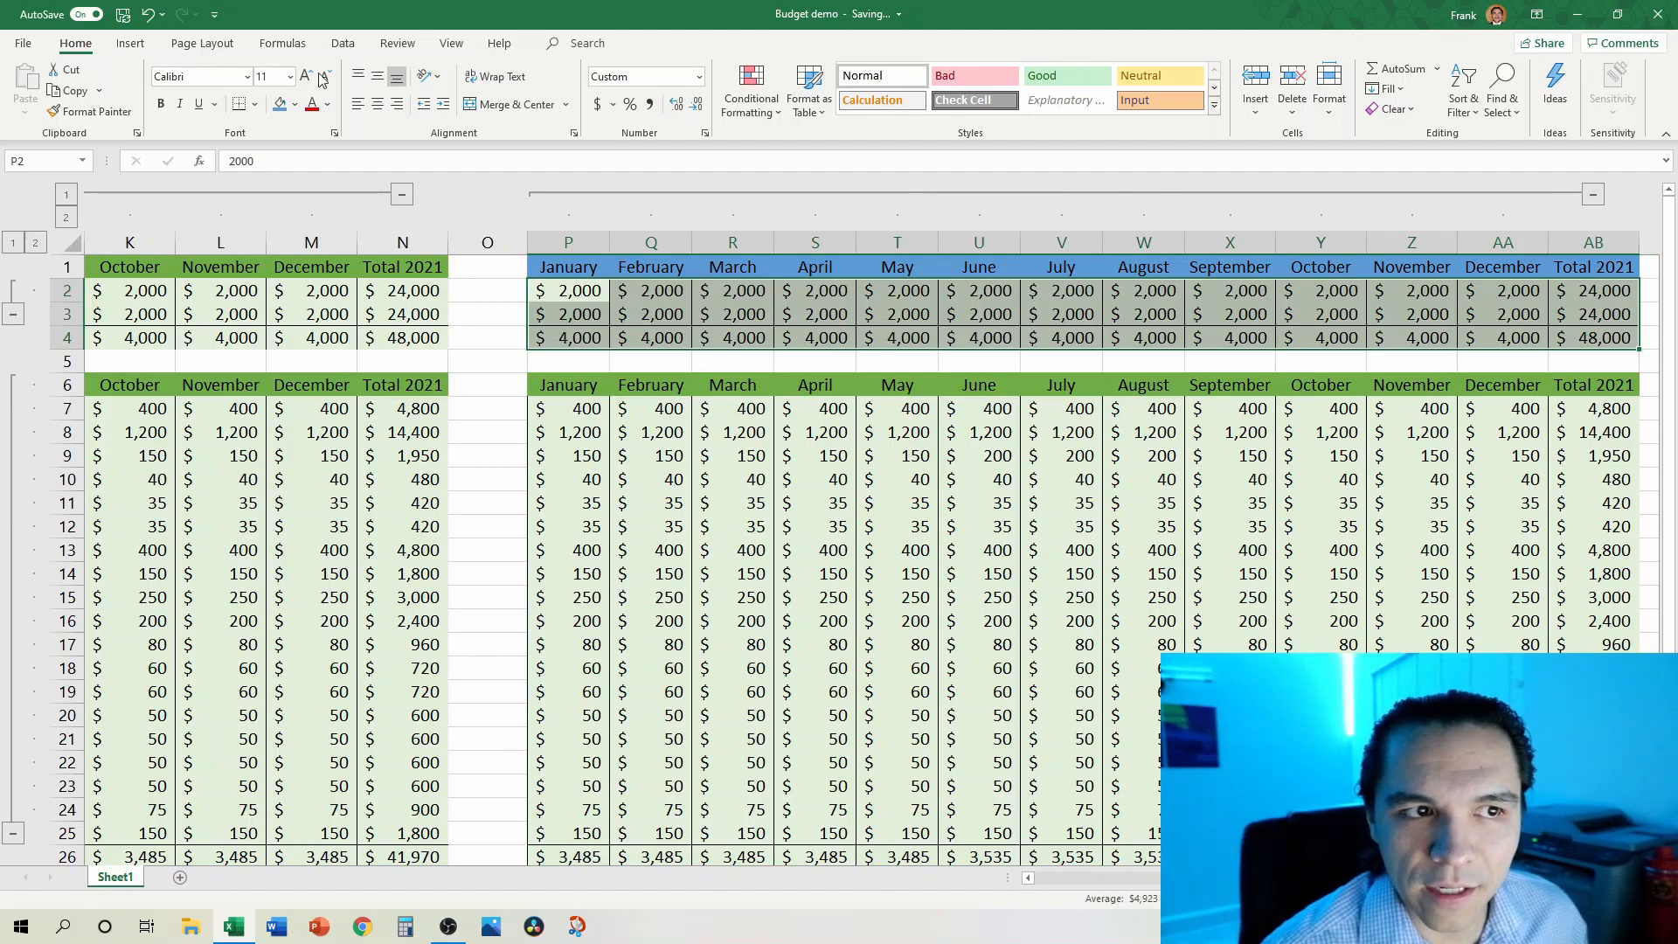
pyautogui.click(296, 104)
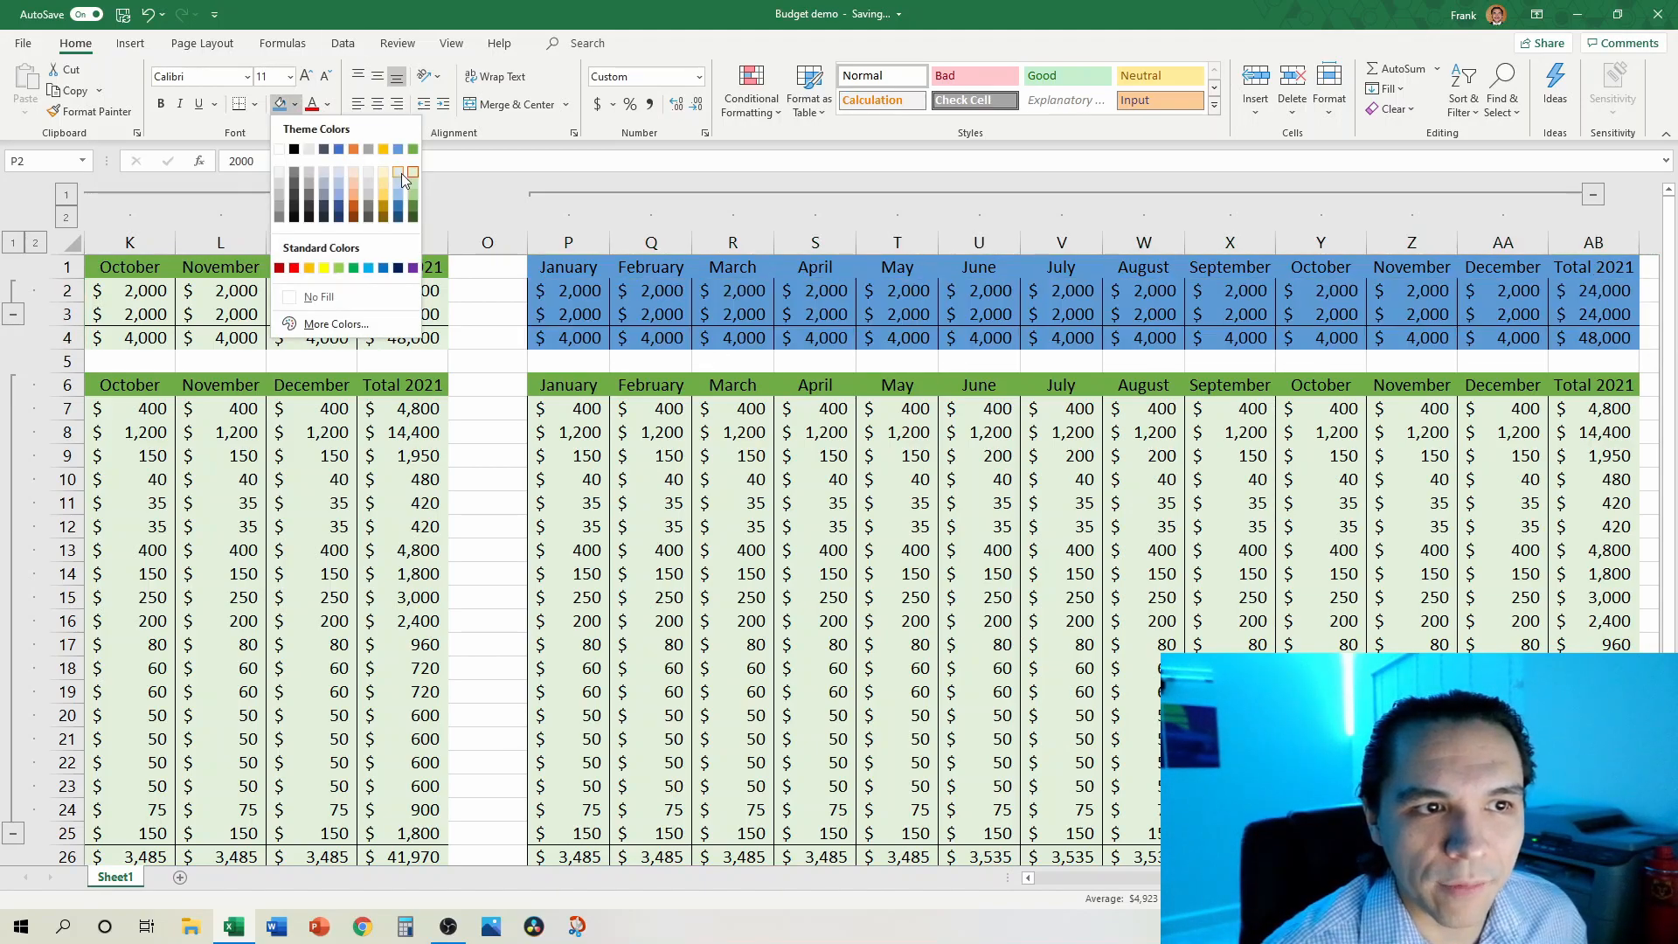
pyautogui.click(401, 171)
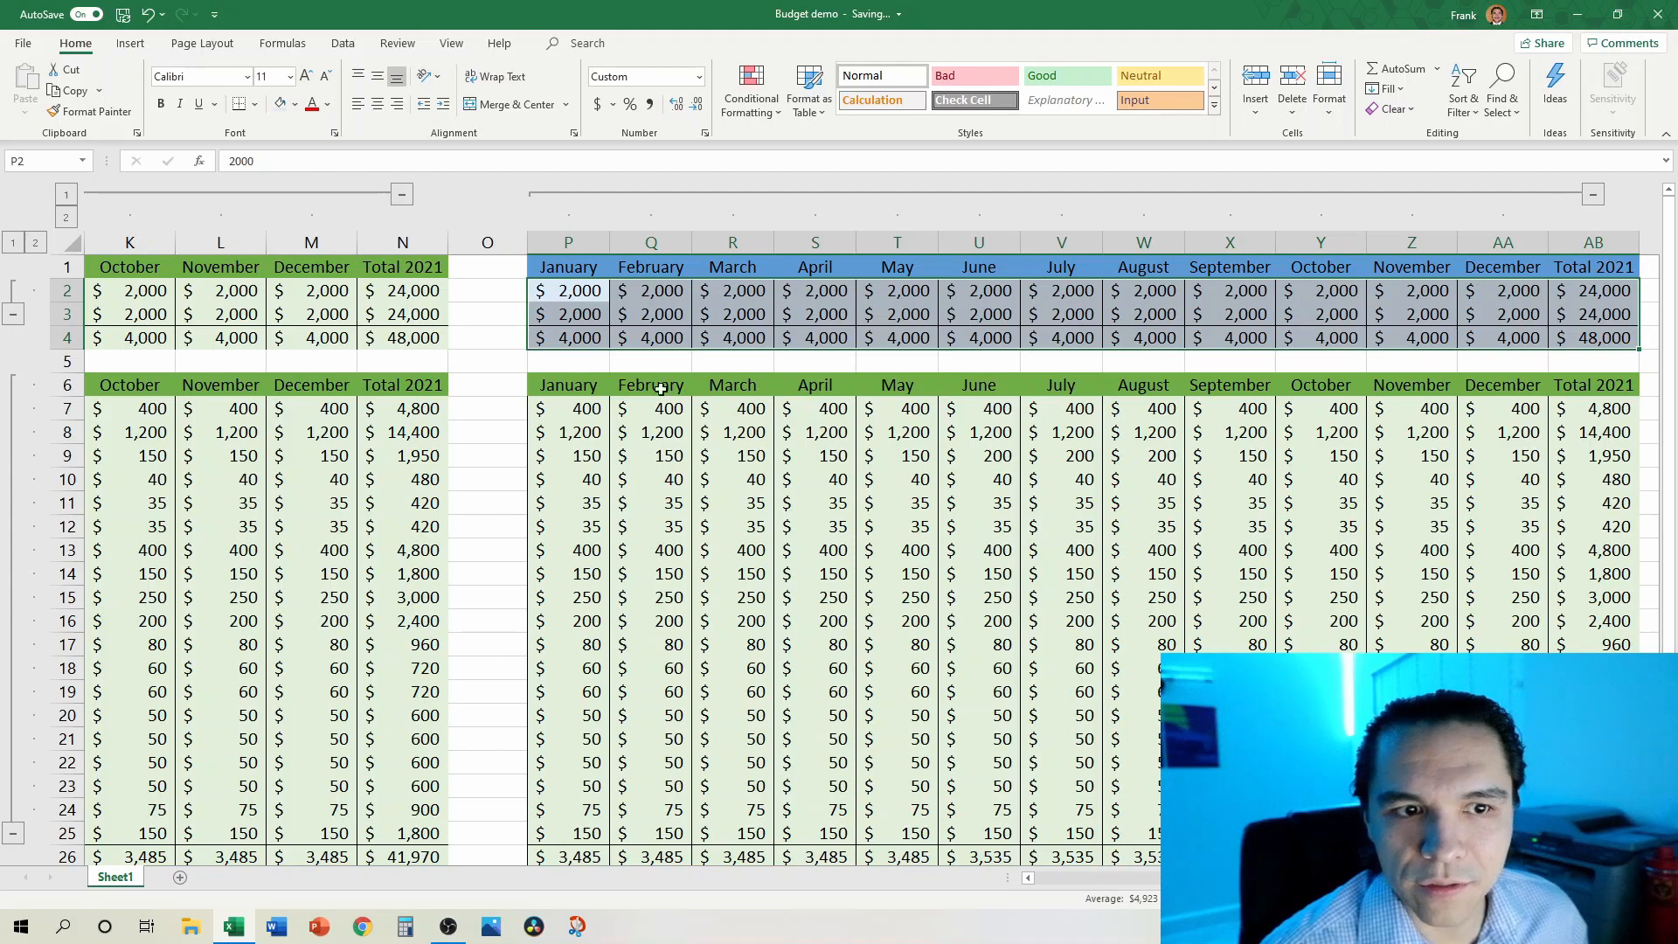
# Step: Apply the same light blue fill to the copied expense amounts and totals in P7:AB26
pyautogui.click(580, 413)
pyautogui.scroll(-3, 961, 516)
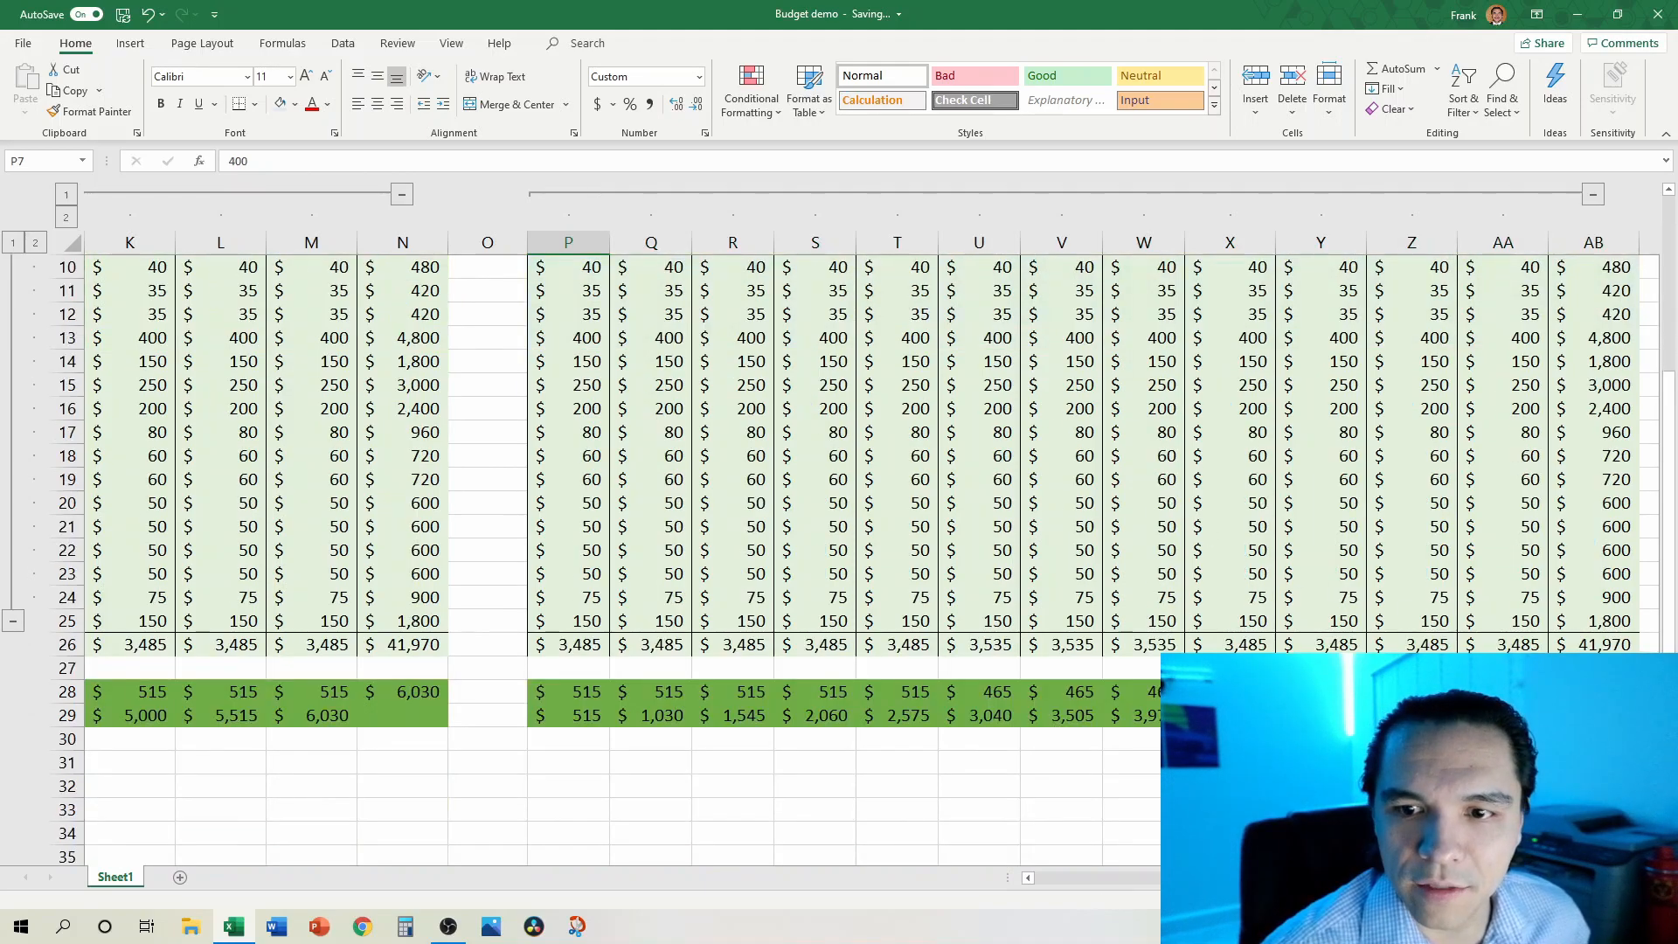
pyautogui.keyDown('shift'); pyautogui.click(1602, 648); pyautogui.keyUp('shift')
pyautogui.click(281, 104)
pyautogui.scroll(3, 595, 367)
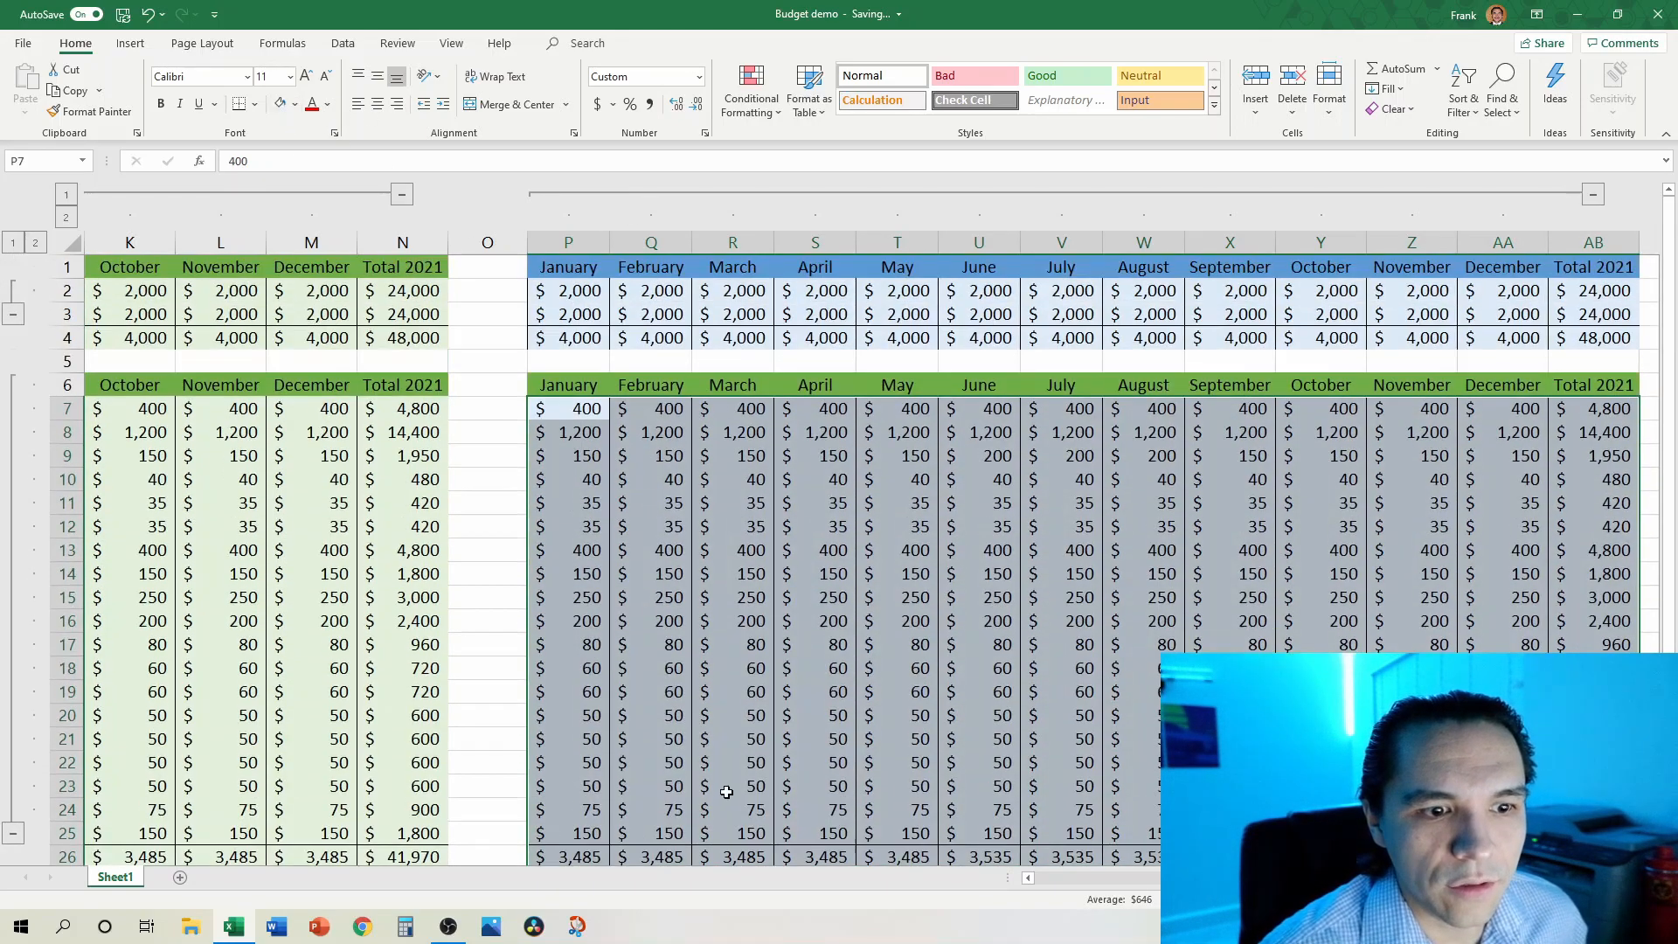
# Step: Fill the copied expenses header row P6:AB6 with the medium blue theme color
pyautogui.moveTo(556, 390); pyautogui.dragTo(1613, 385)
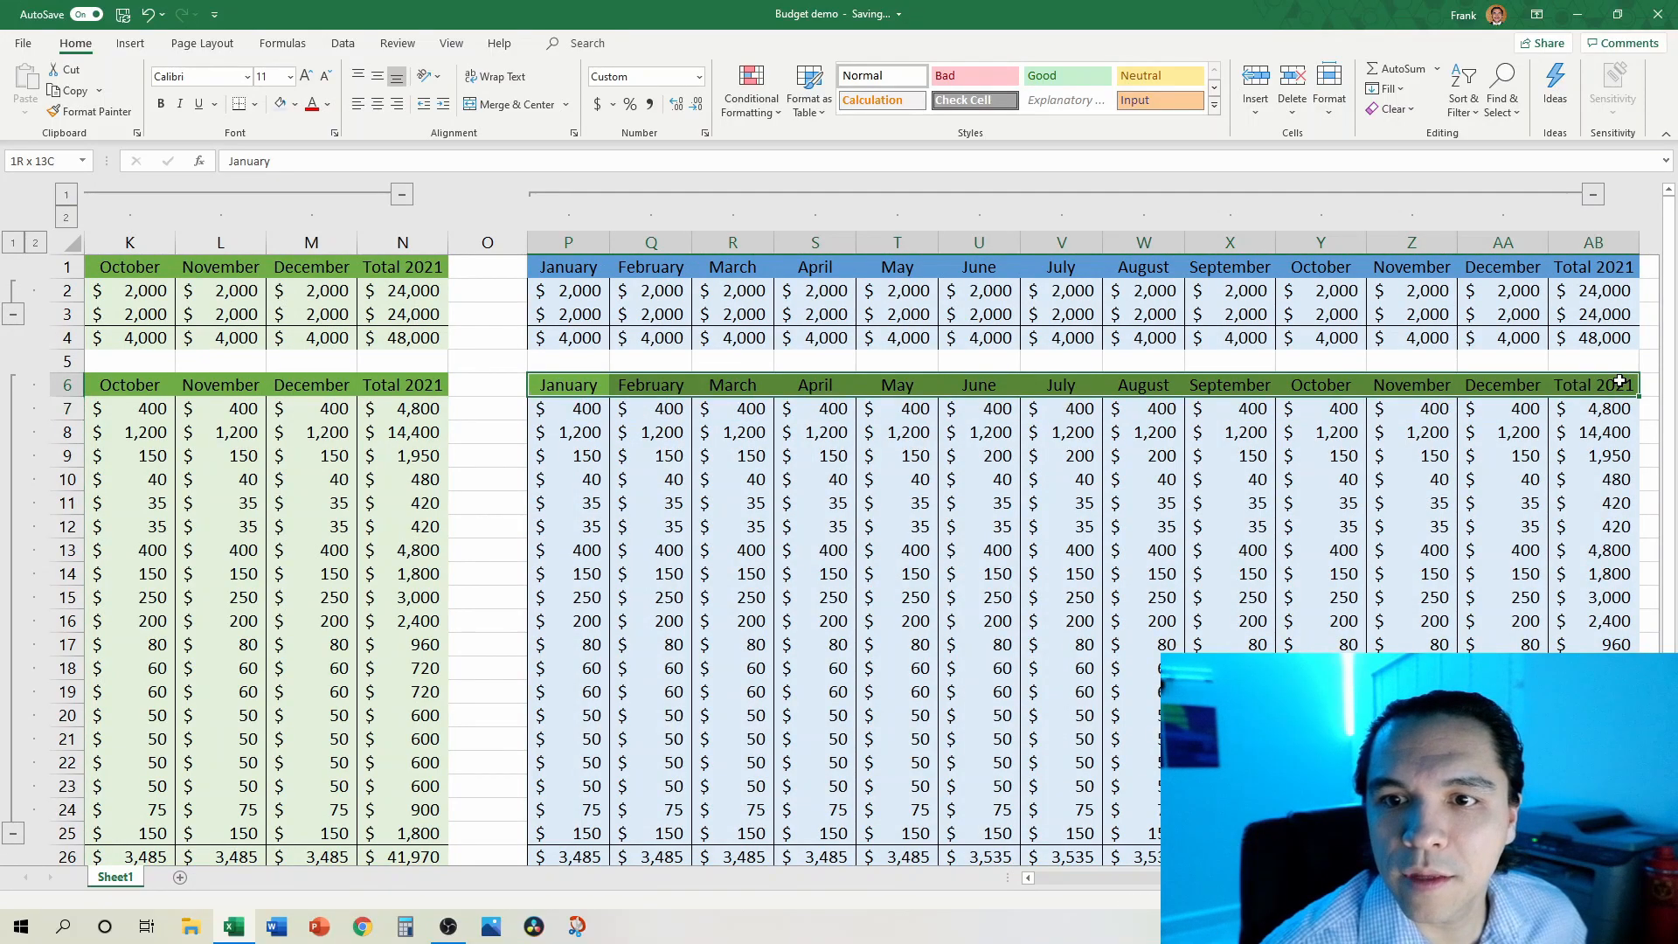
pyautogui.click(296, 104)
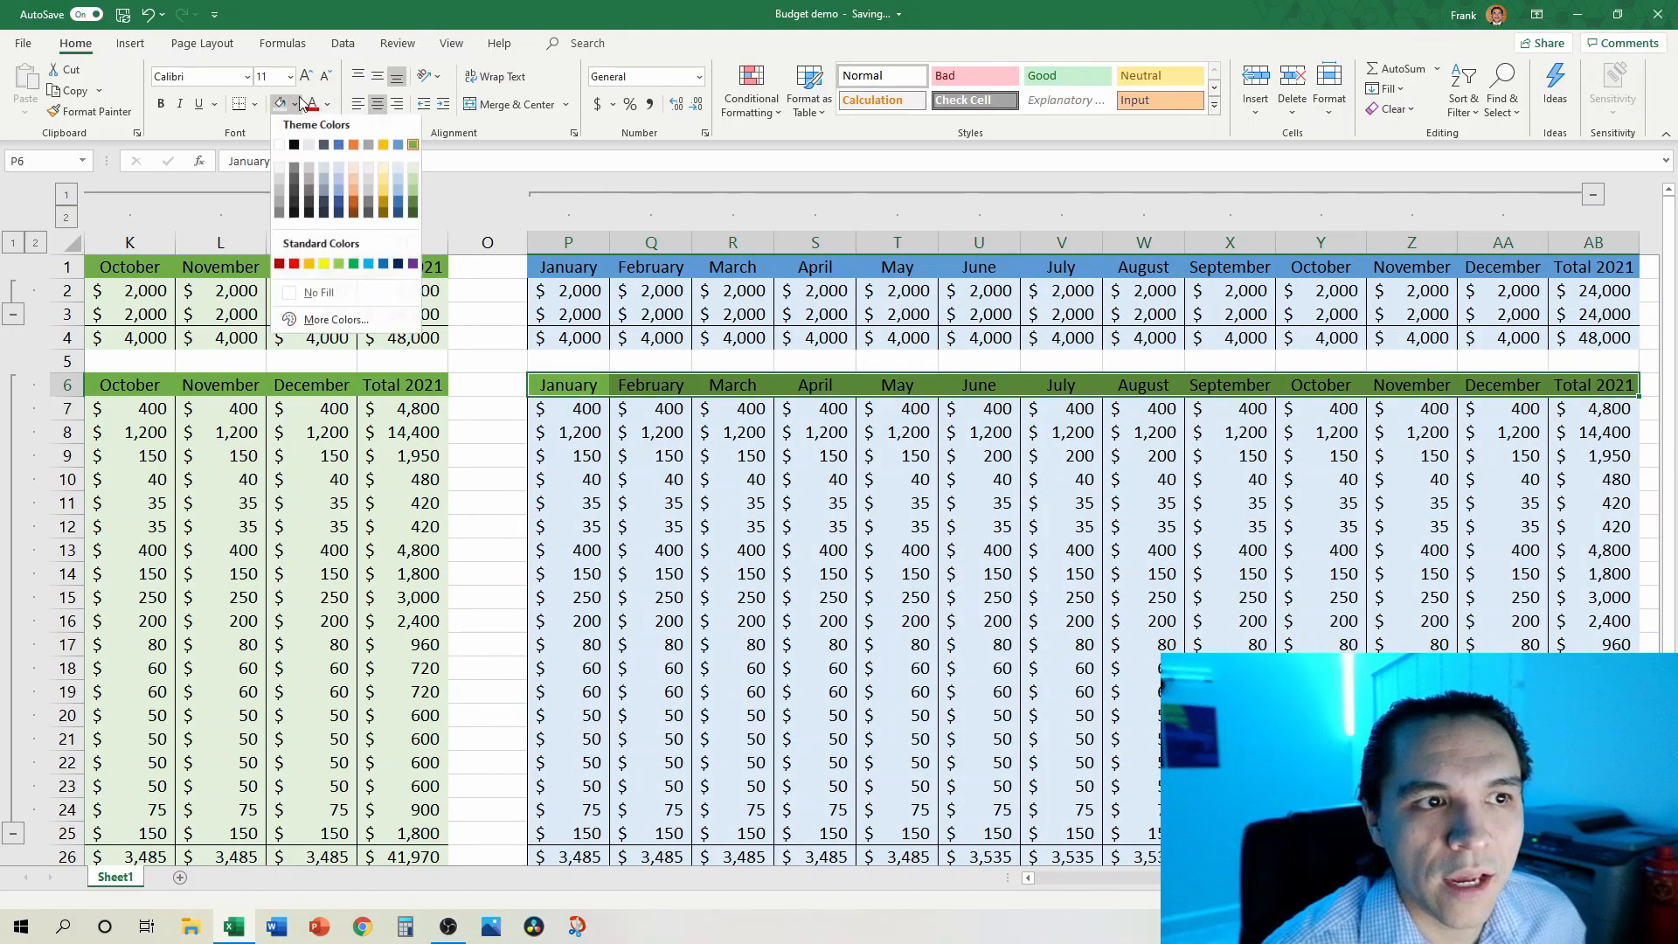
pyautogui.click(398, 150)
# Step: Fill the copied Monthly and Cumulative rows, P28:AB29, with the same medium blue as the header rows
pyautogui.scroll(-5, 742, 481)
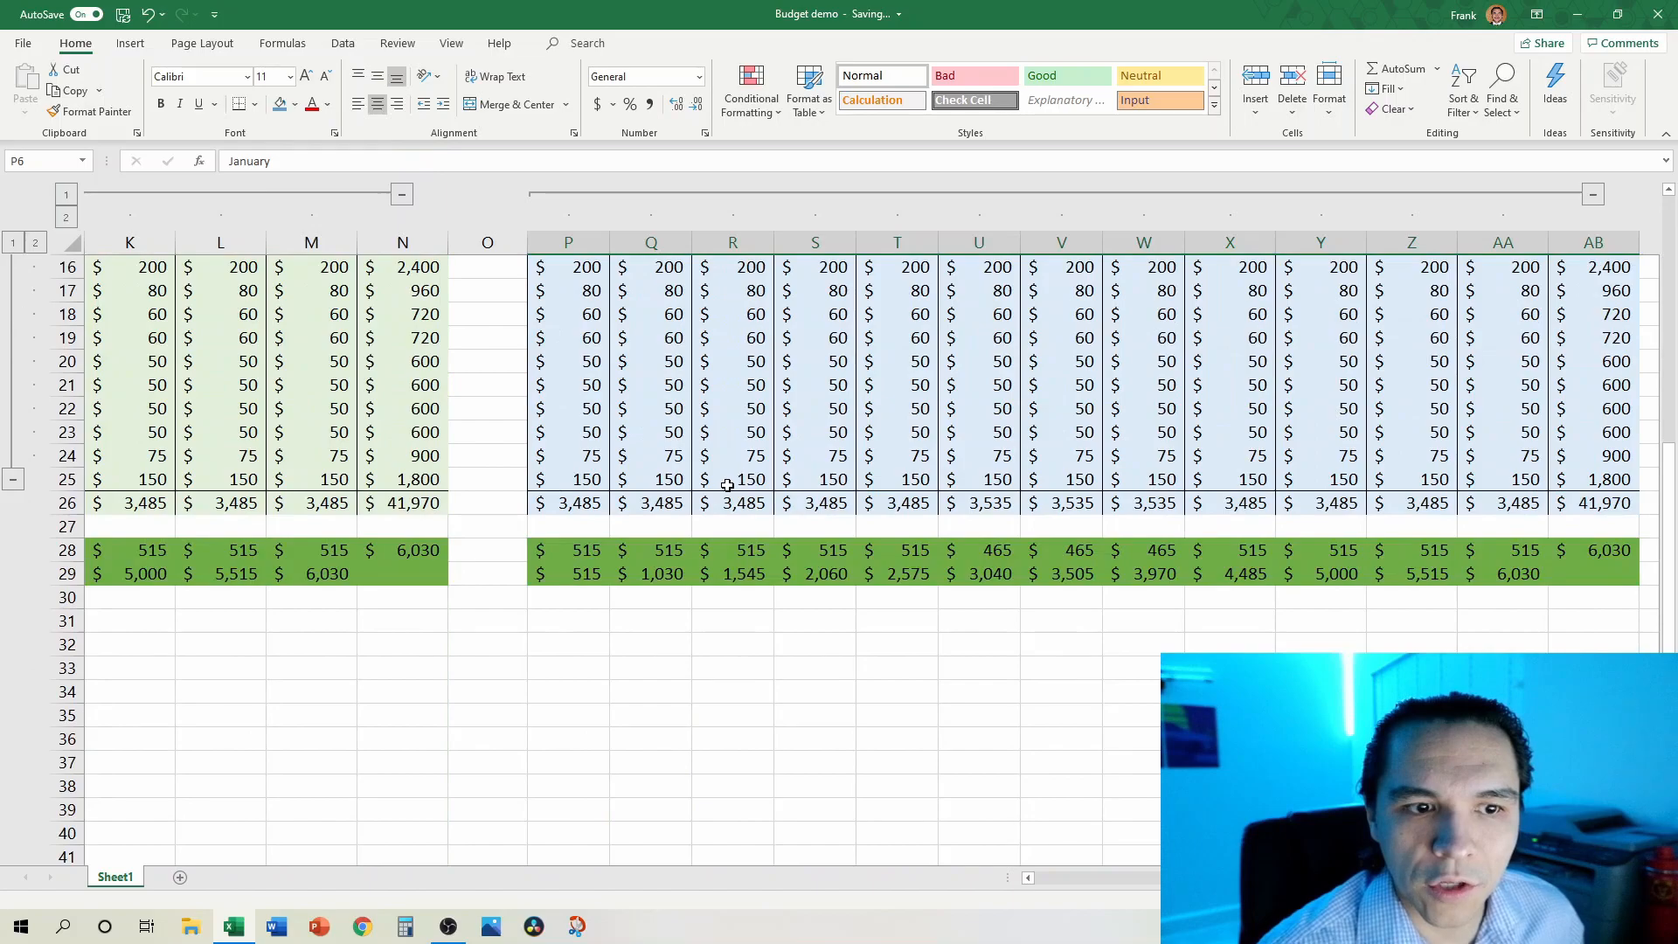
pyautogui.click(574, 552)
pyautogui.moveTo(575, 551)
pyautogui.mouseDown()
pyautogui.moveTo(575, 568)
pyautogui.moveTo(576, 552)
pyautogui.mouseUp()
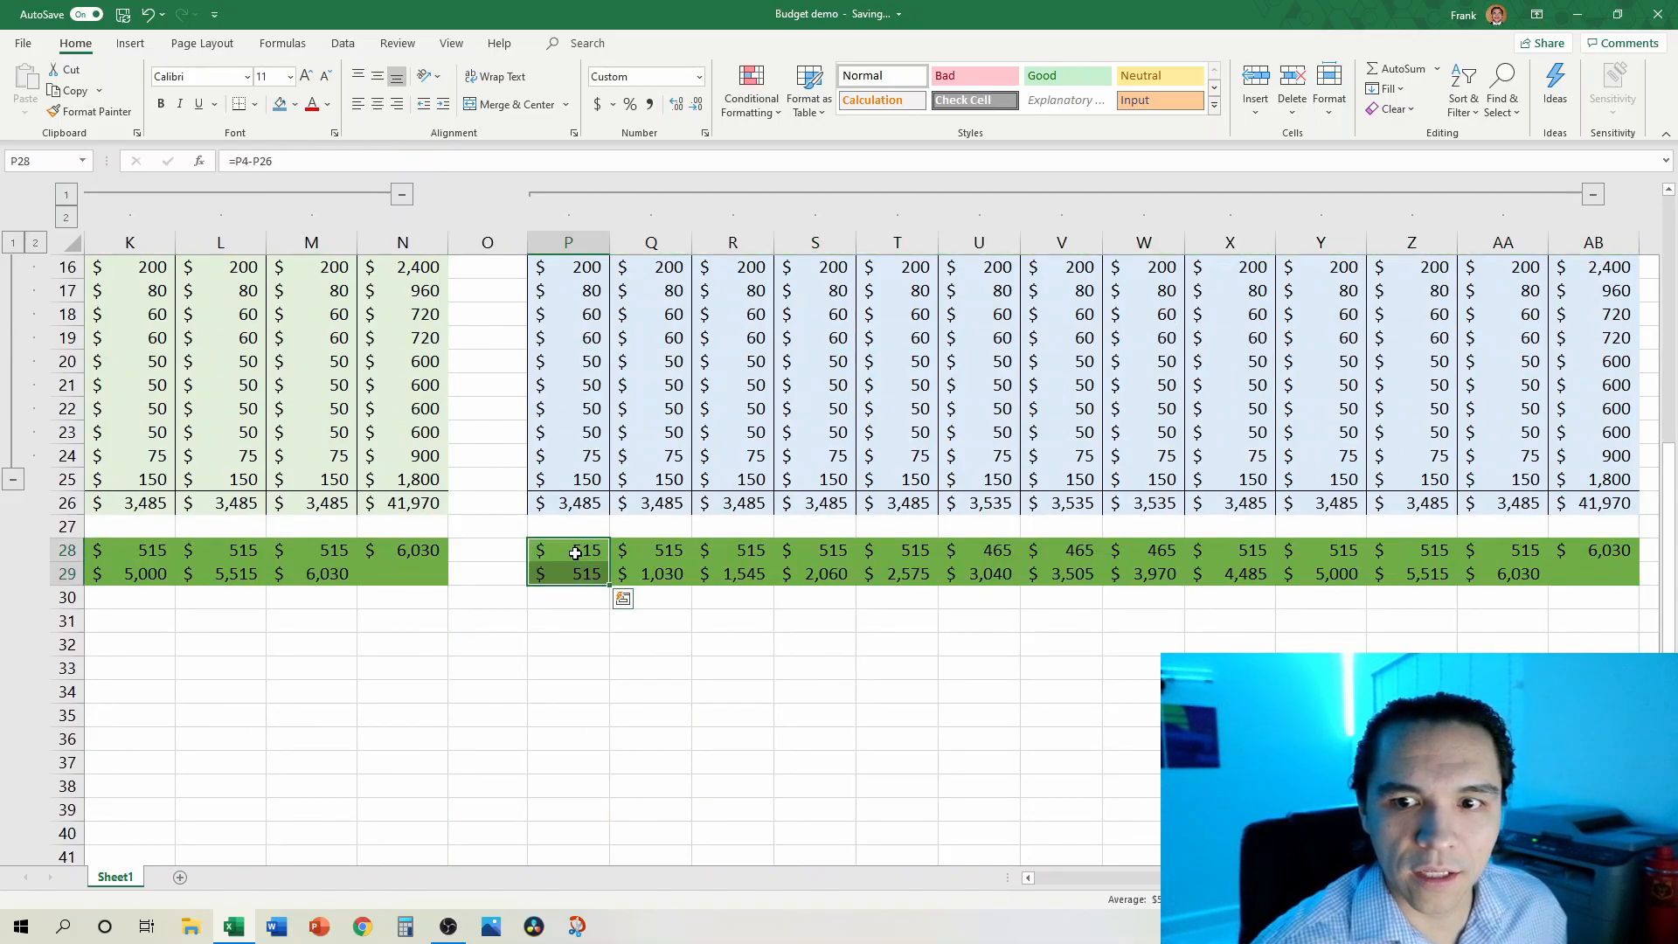
pyautogui.hotkey('ctrl', 'shift', 'Right')
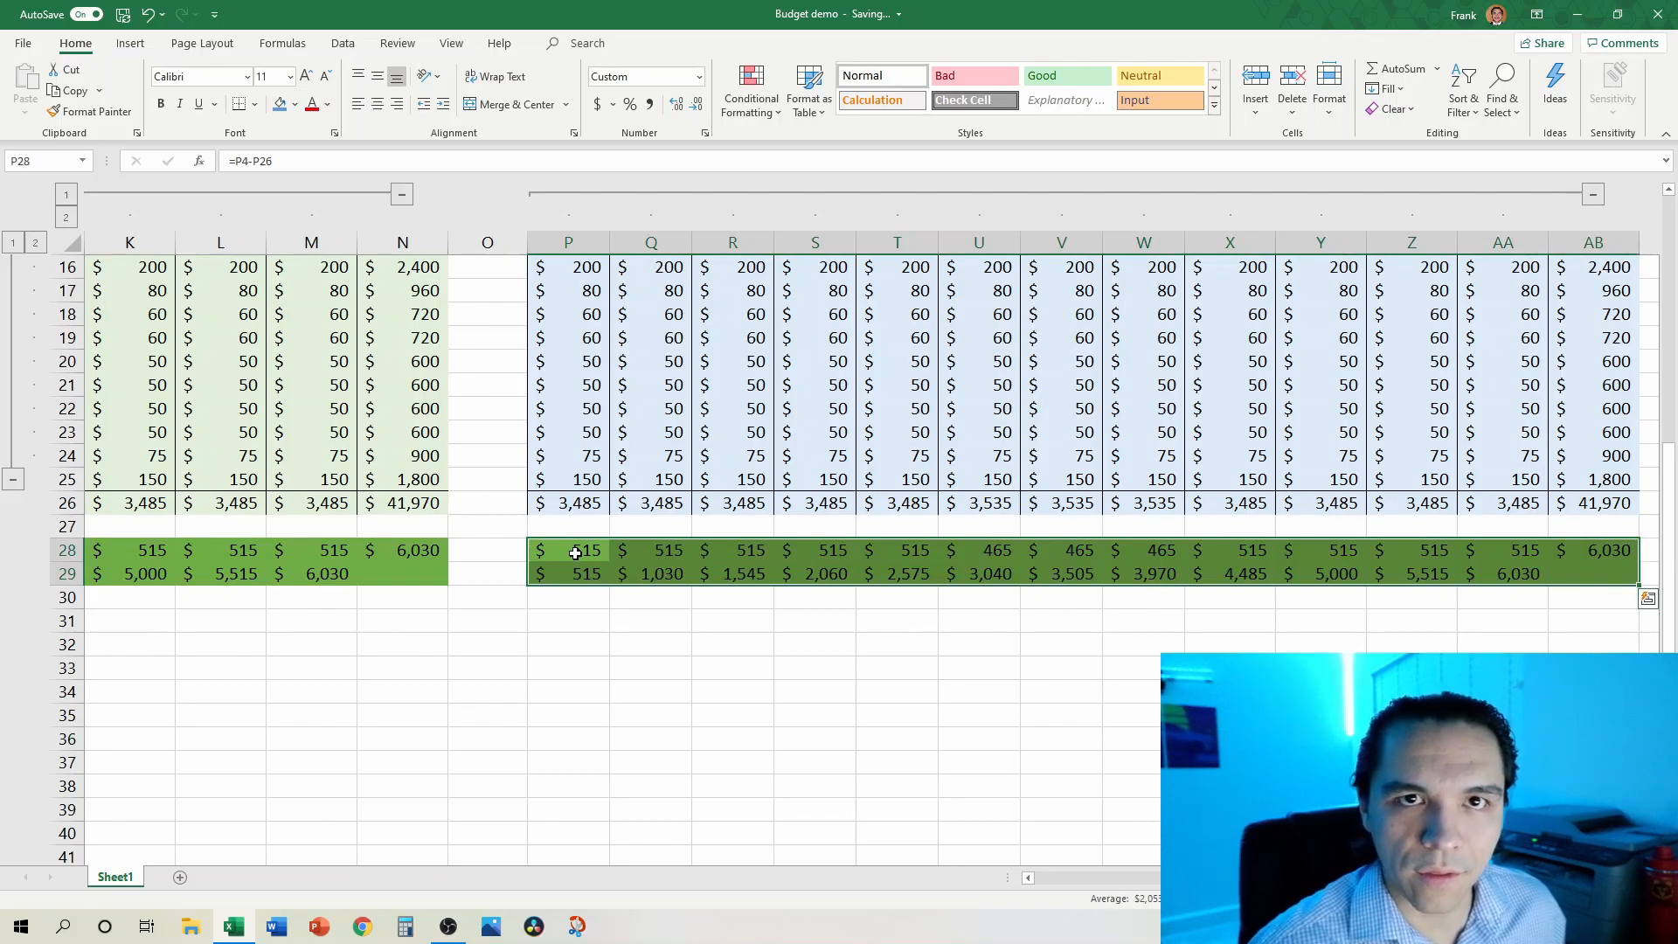
pyautogui.click(280, 105)
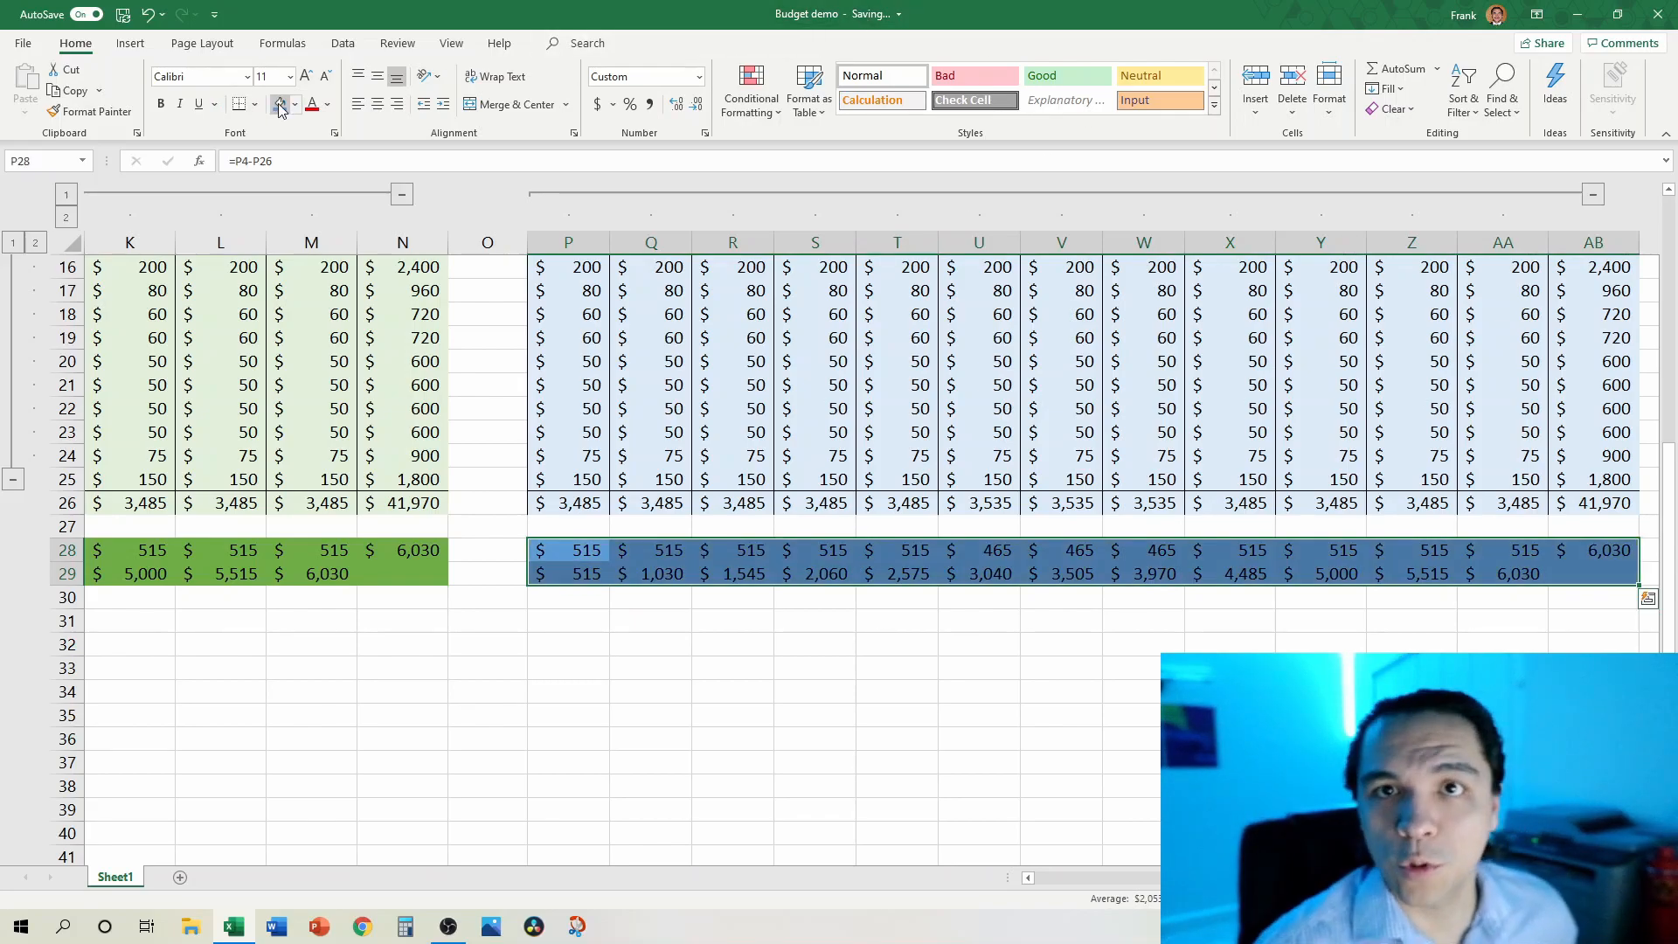
pyautogui.scroll(2, 883, 415)
pyautogui.click(1145, 408)
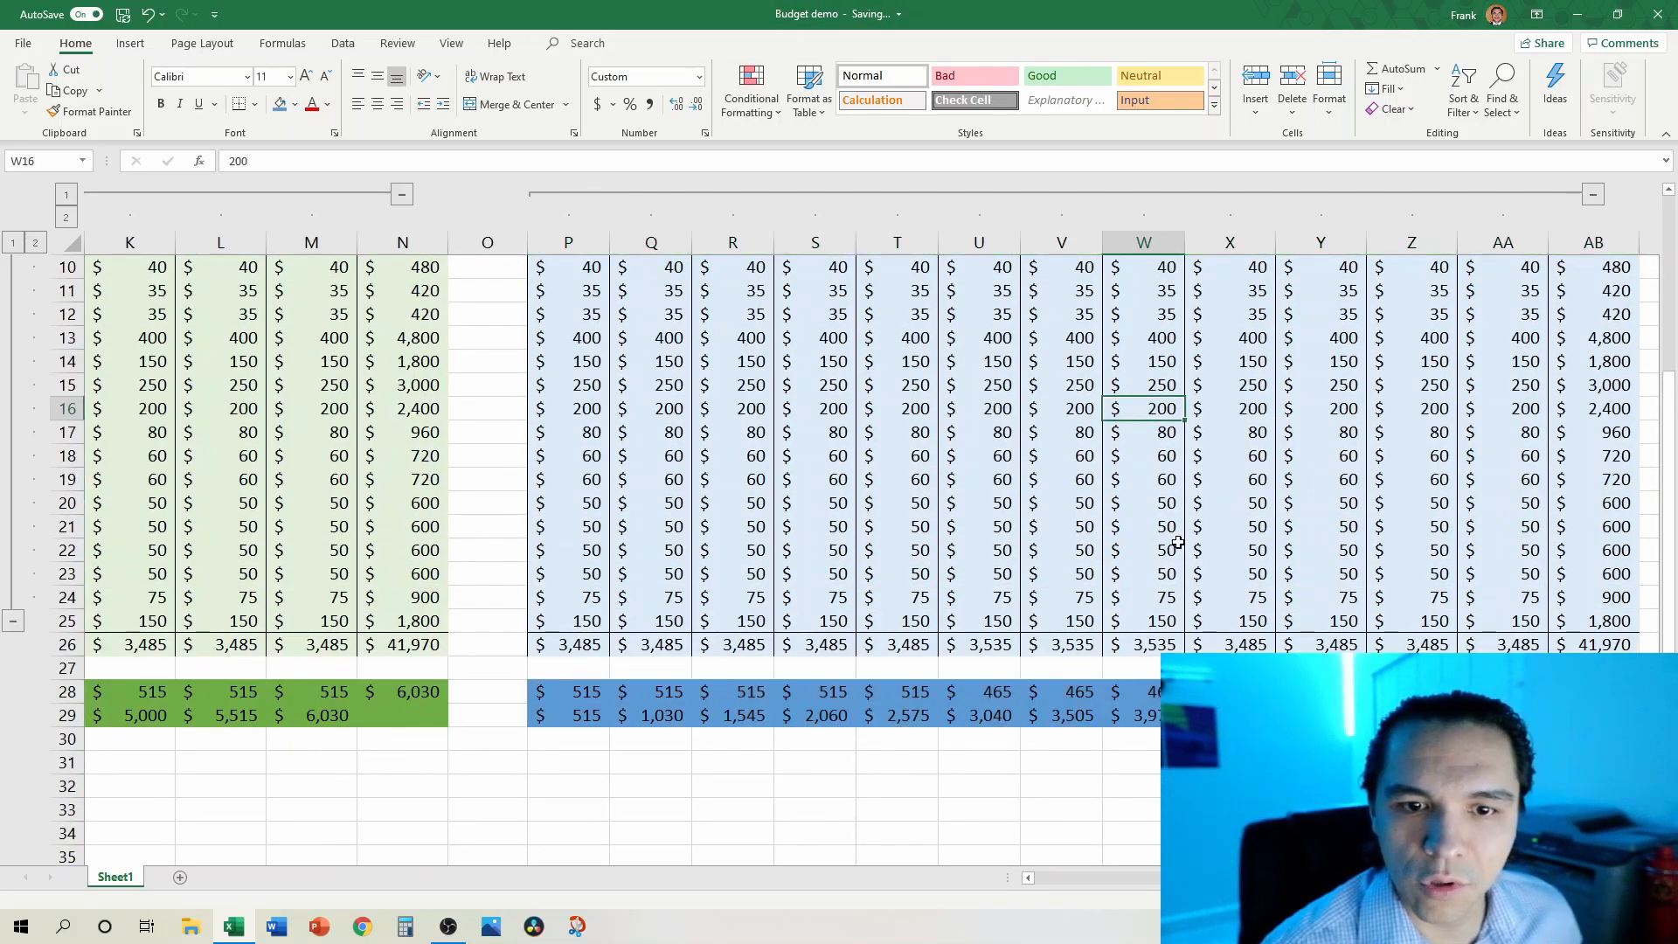
pyautogui.scroll(3, 1177, 541)
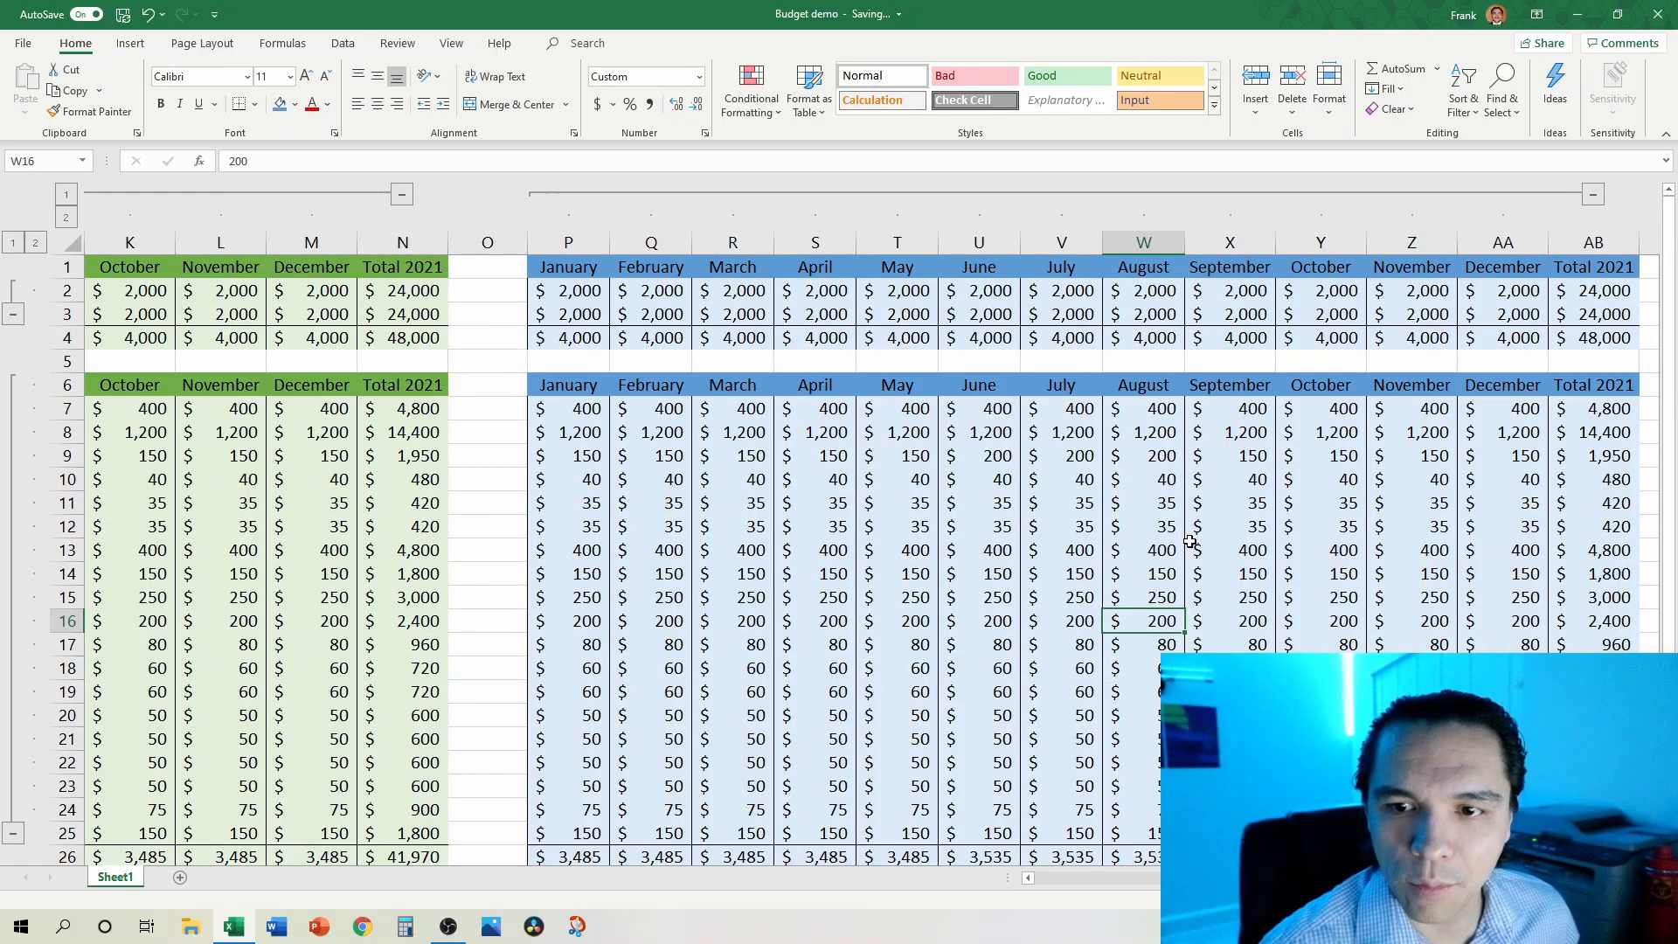
pyautogui.click(570, 289)
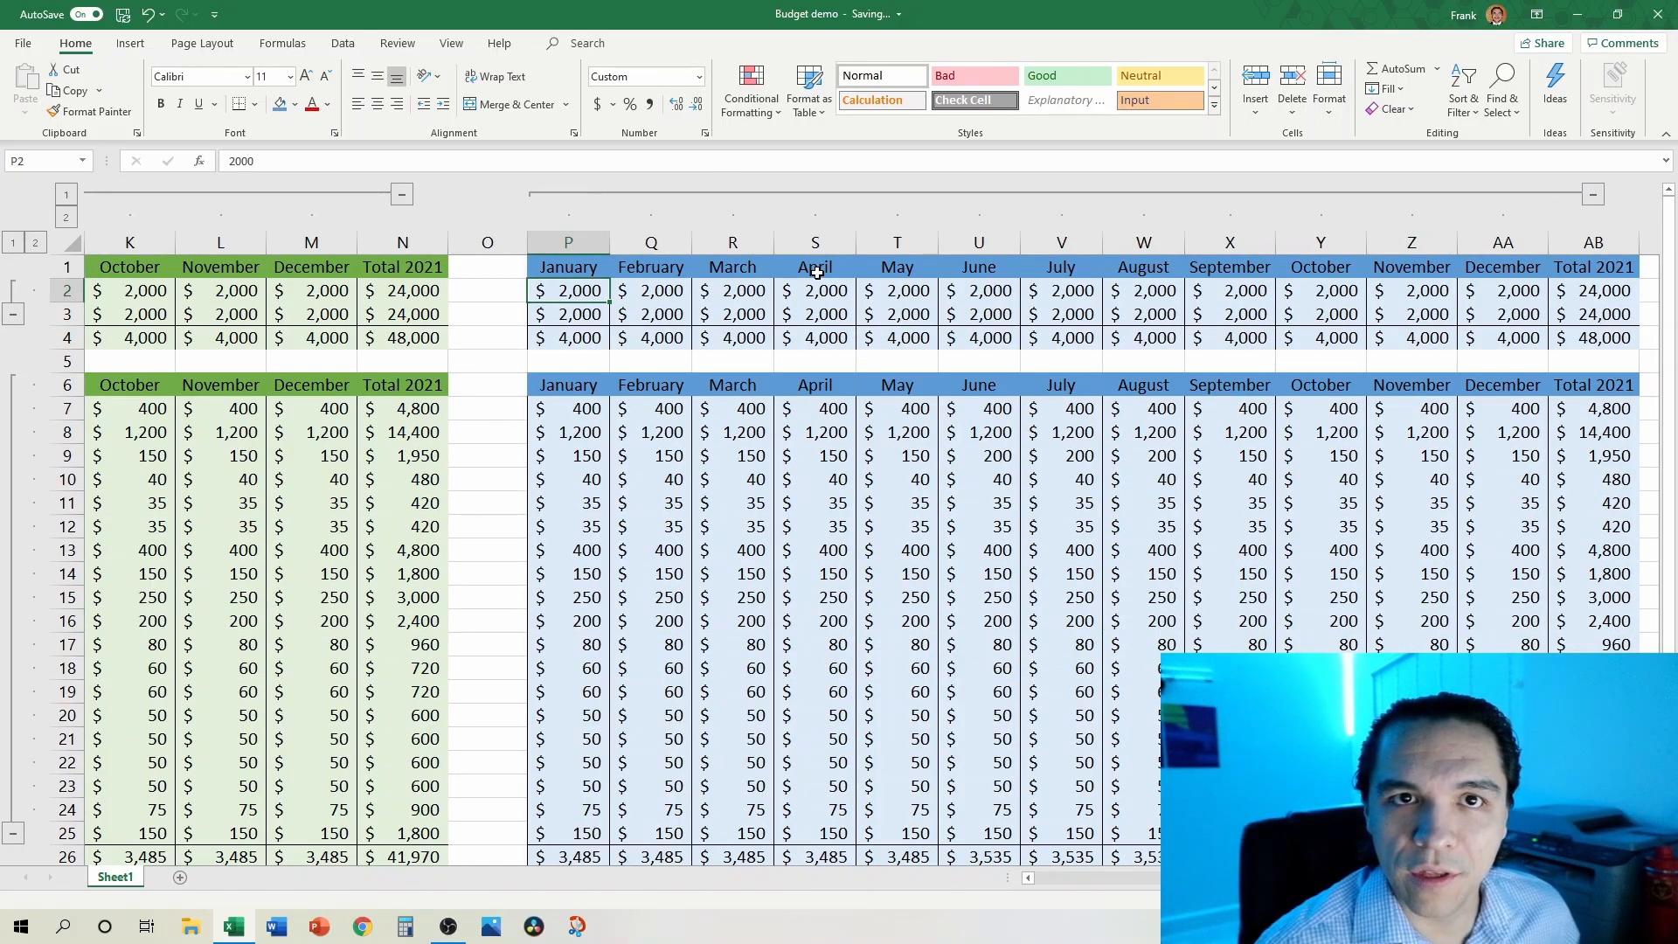
# Step: Clear the copied income values in P2:AB4 and all expense, Monthly and Cumulative values in P7:AB29, leaving the blue formatting
pyautogui.keyDown('shift'); pyautogui.click(1598, 339); pyautogui.keyUp('shift')
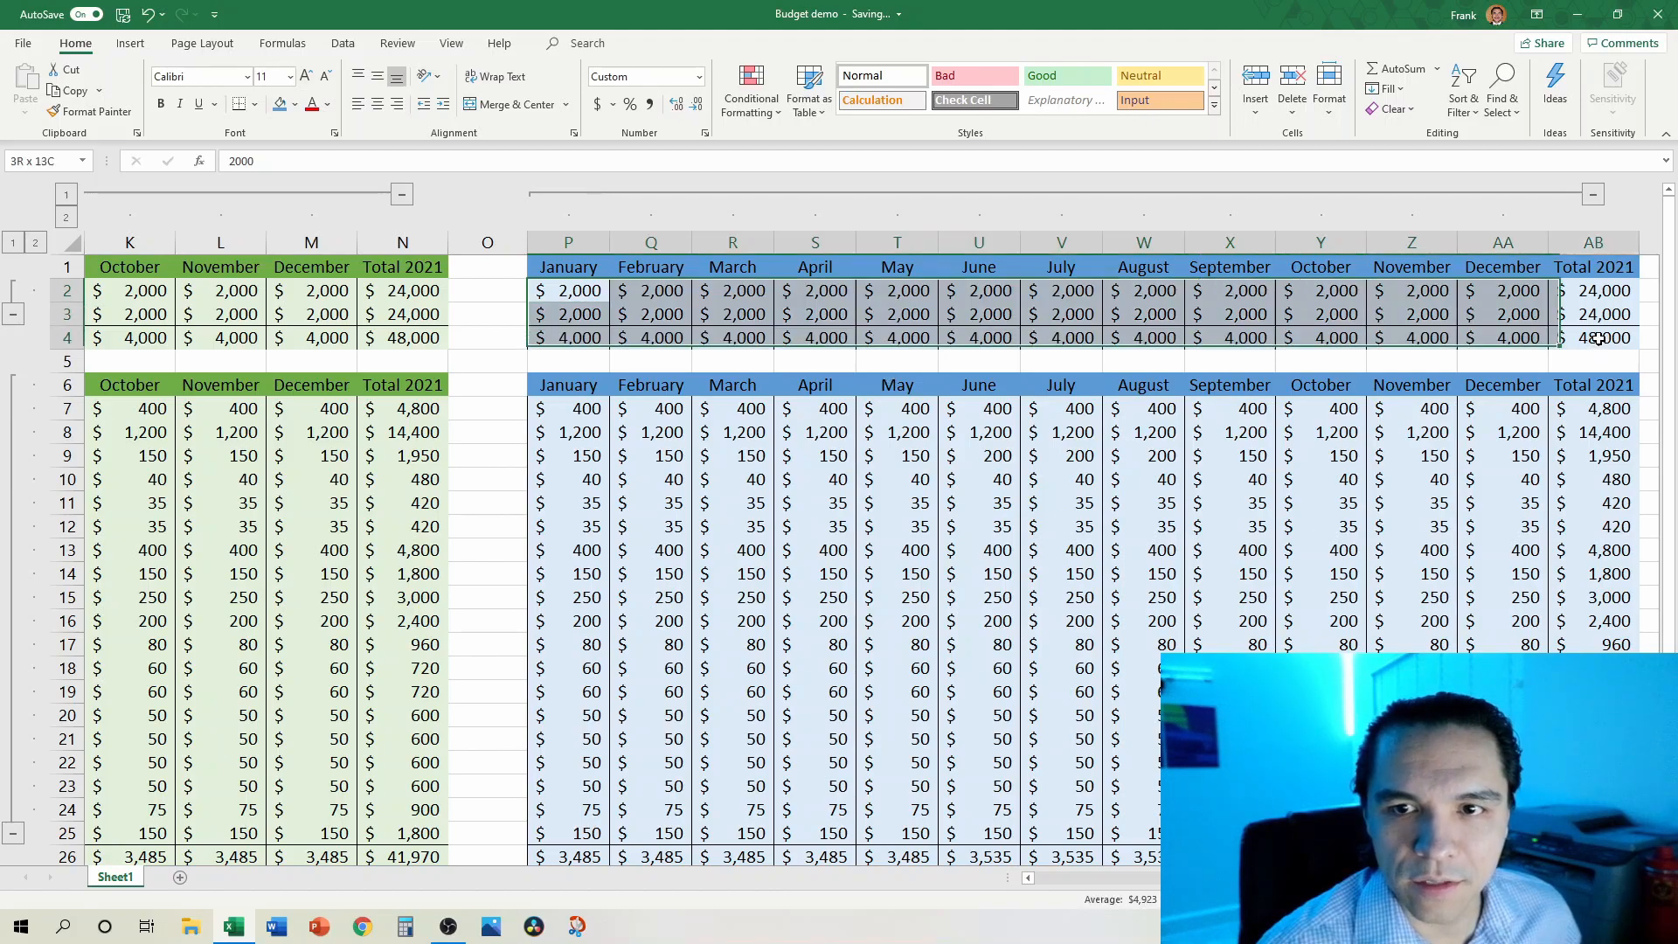
pyautogui.press('Delete')
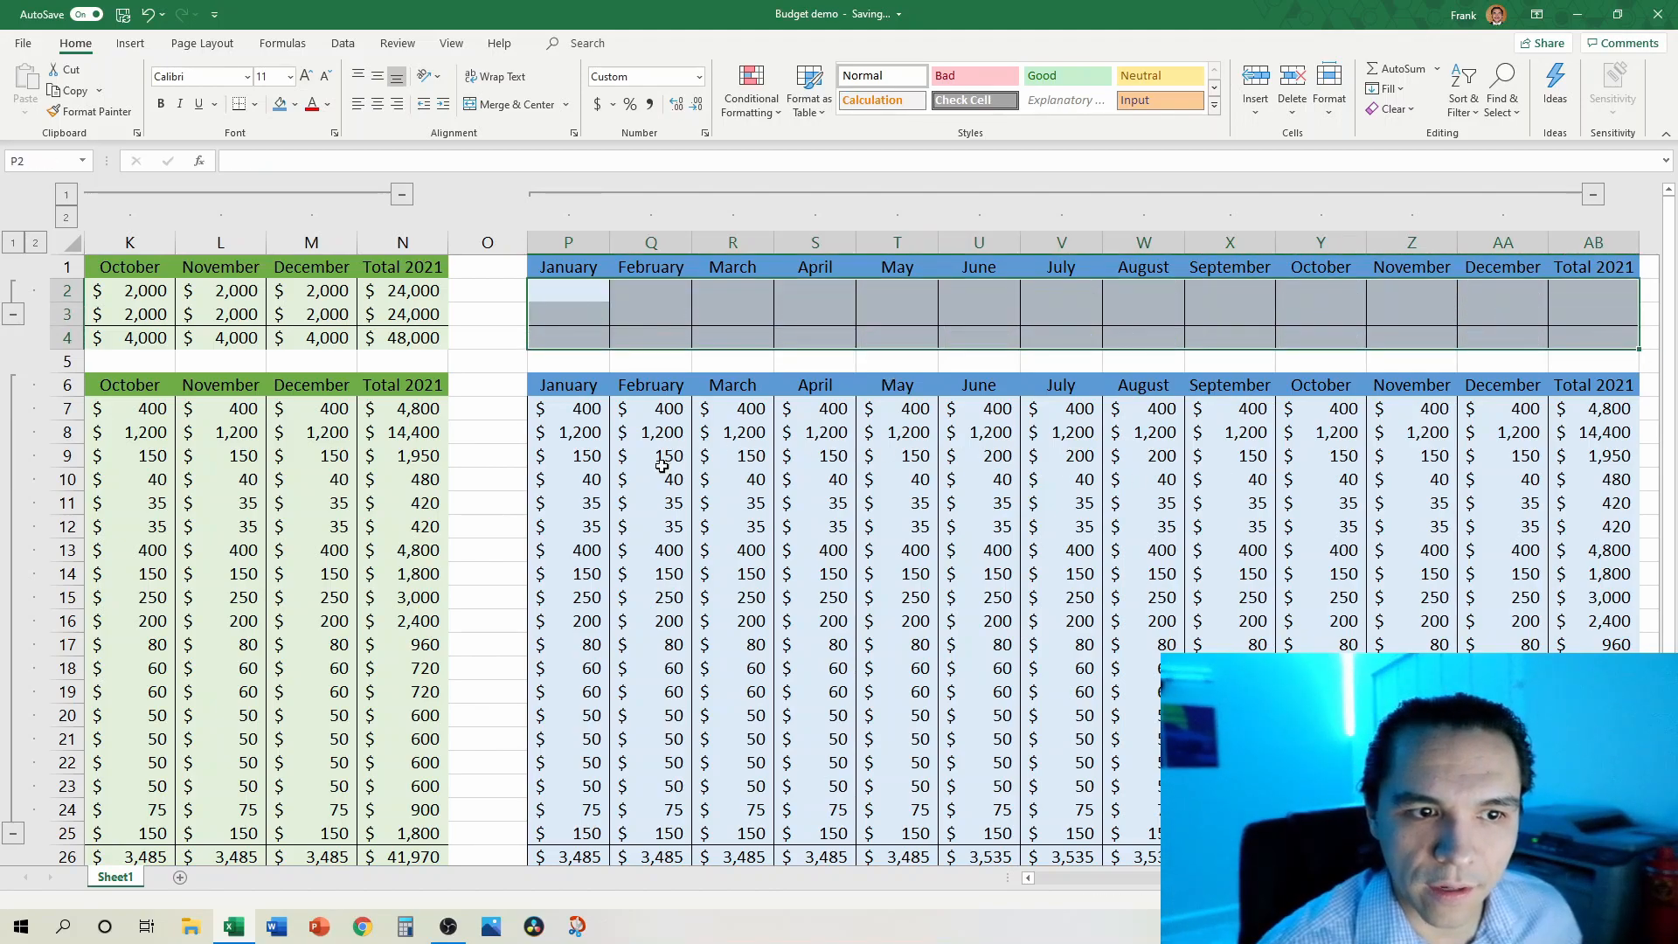
pyautogui.click(594, 411)
pyautogui.scroll(-4, 1461, 587)
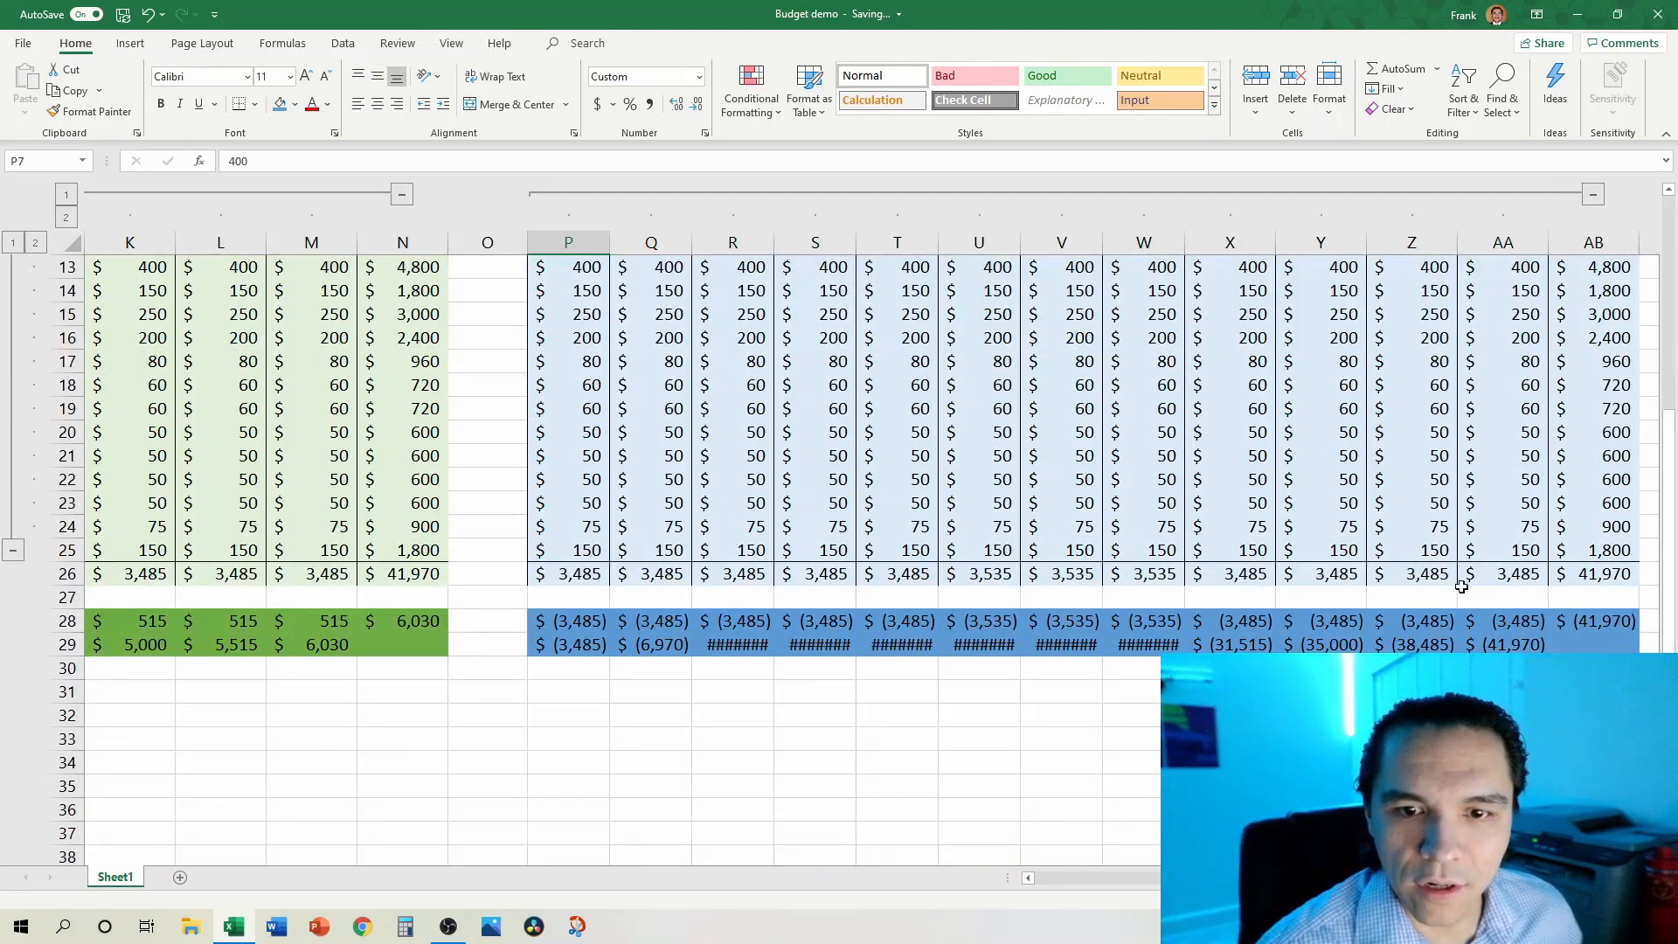
pyautogui.keyDown('shift'); pyautogui.click(1622, 574); pyautogui.keyUp('shift')
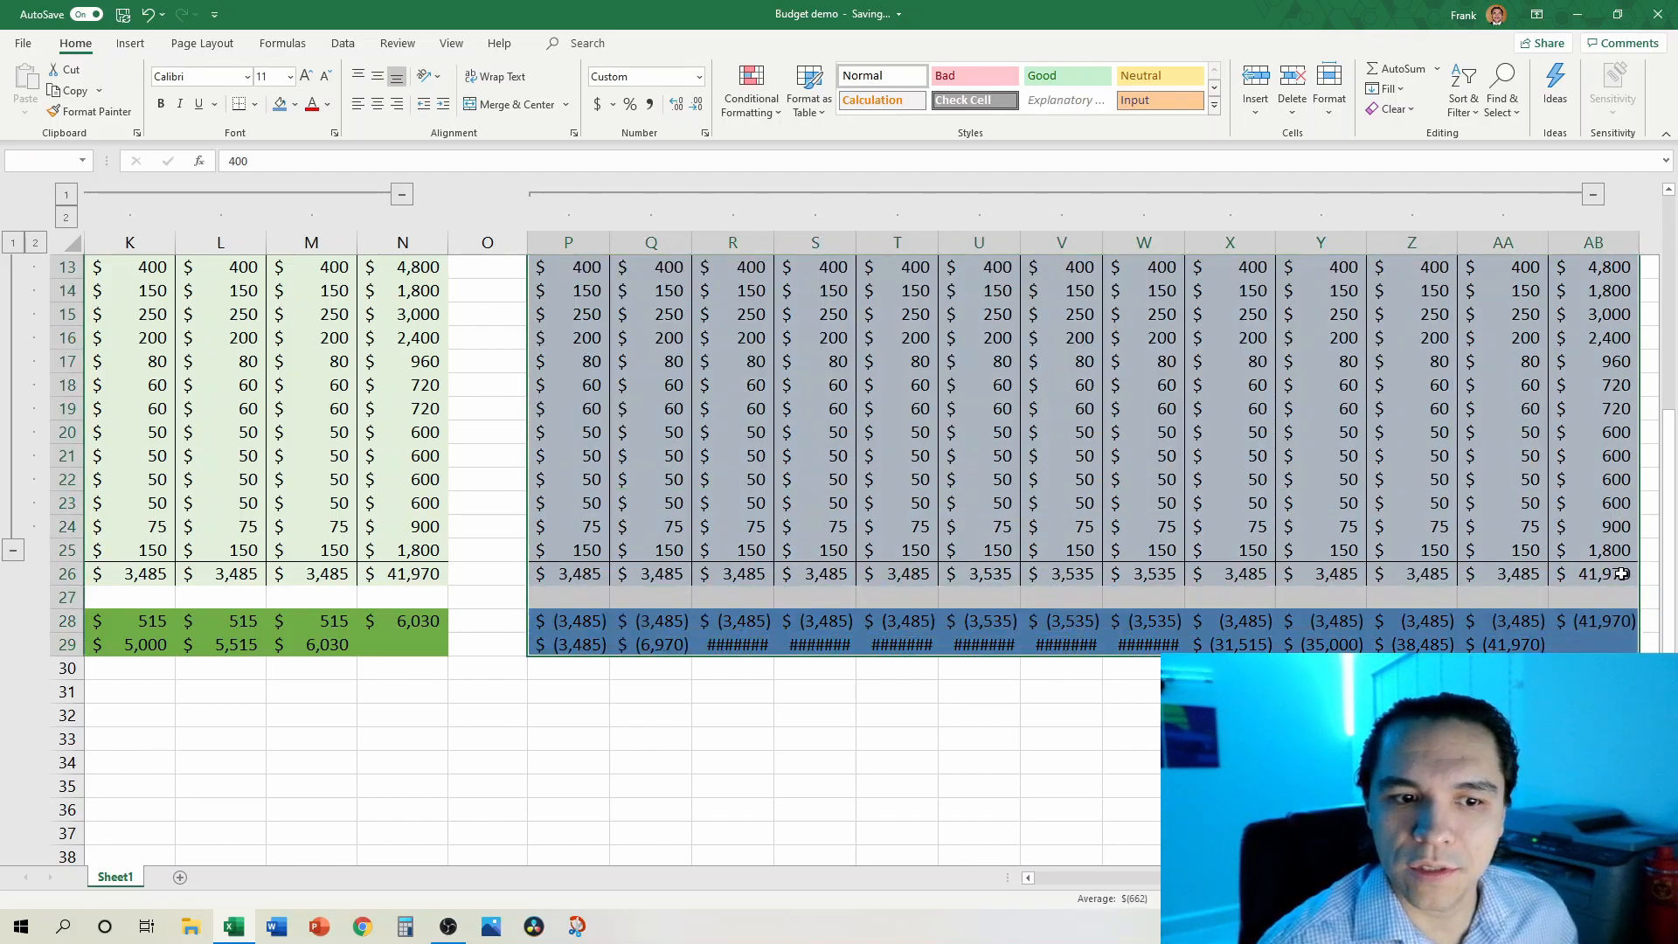
pyautogui.press('Delete')
# Step: Freeze the panes at B2 so the header row and the category column stay in view, and test the freeze
pyautogui.scroll(3, 1622, 575)
pyautogui.scroll(1, 1621, 574)
pyautogui.press('Left')
pyautogui.press('Left')
pyautogui.press('Left')
pyautogui.press('Left')
pyautogui.press('Left')
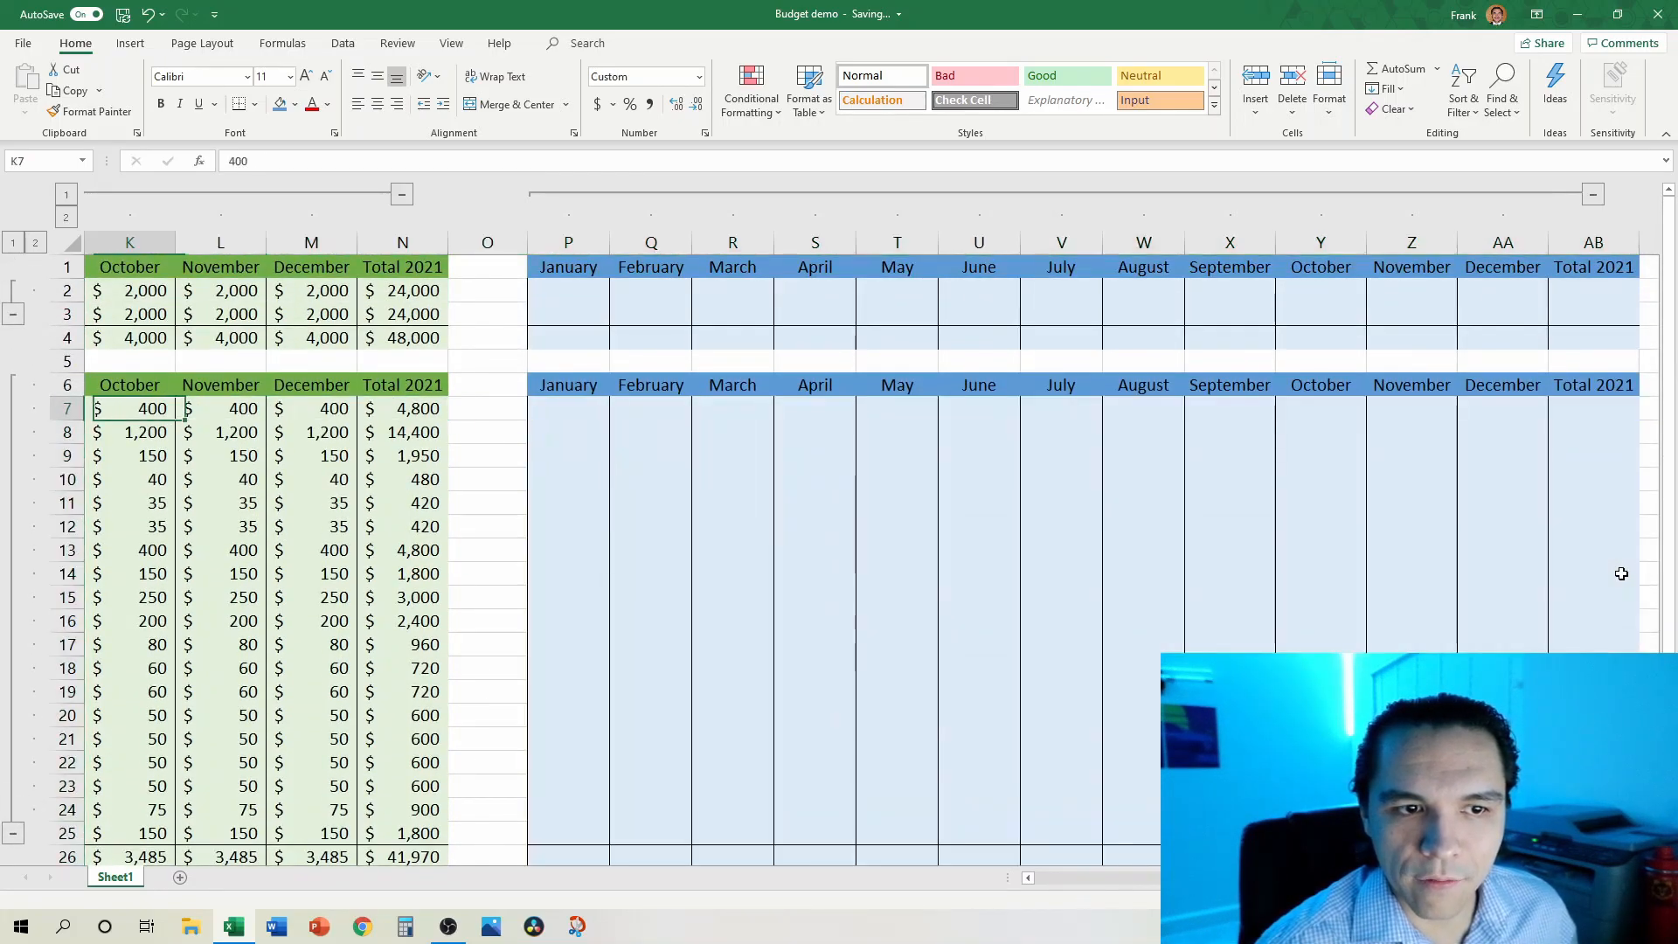
pyautogui.hotkey('ctrl', 'Home')
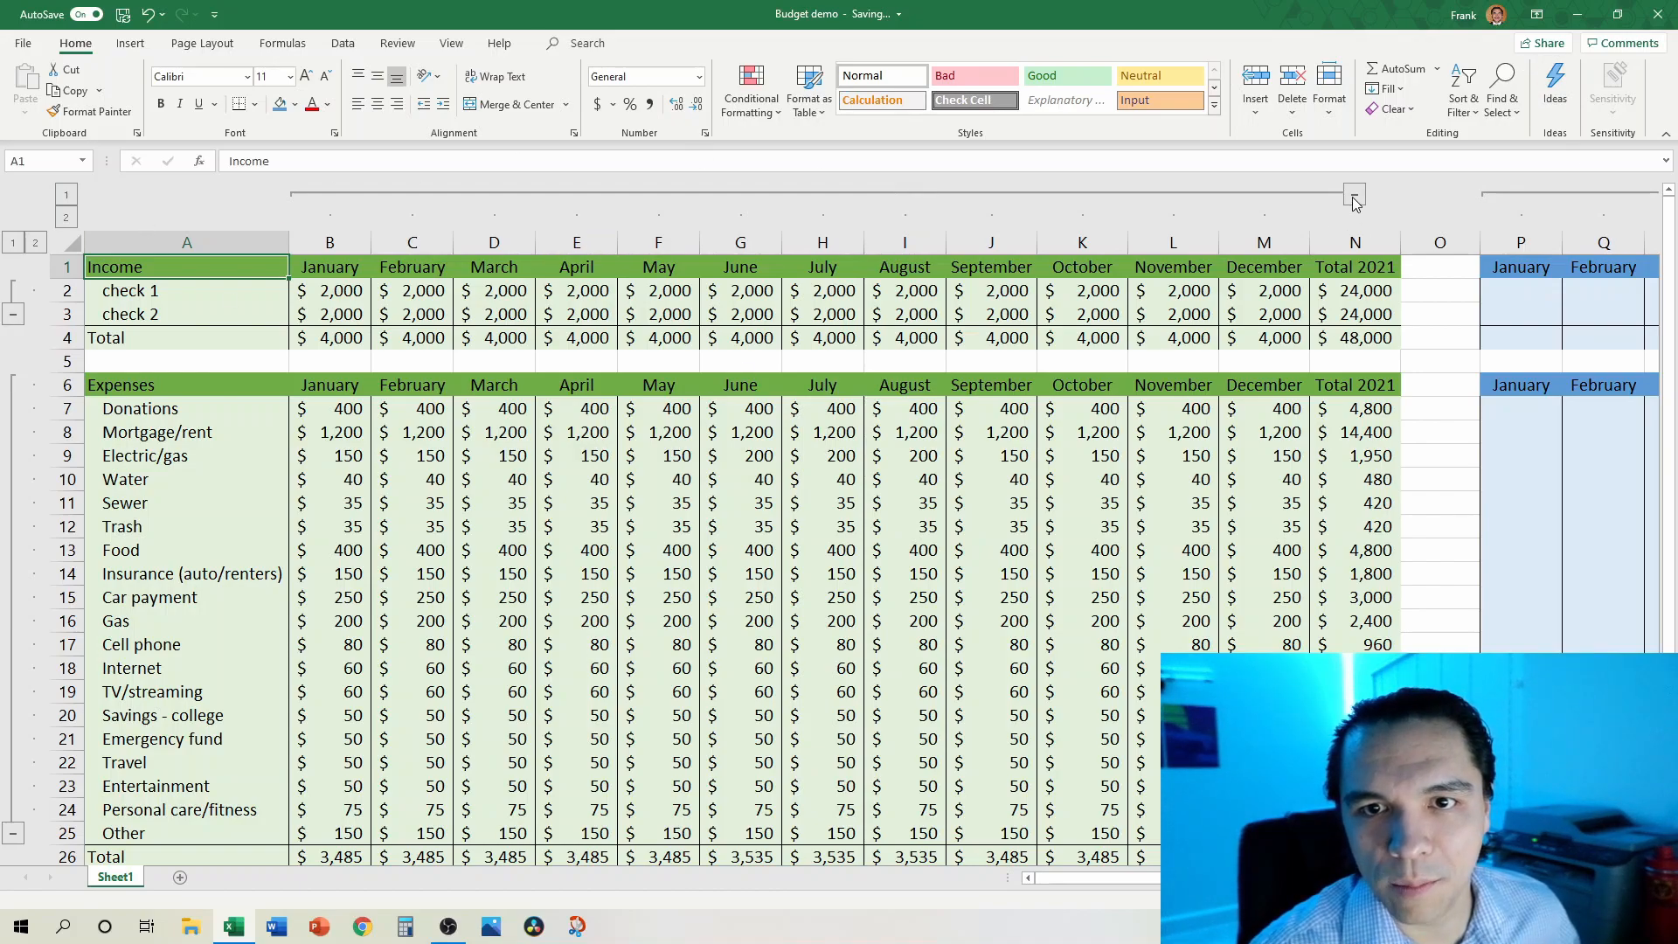
pyautogui.click(300, 290)
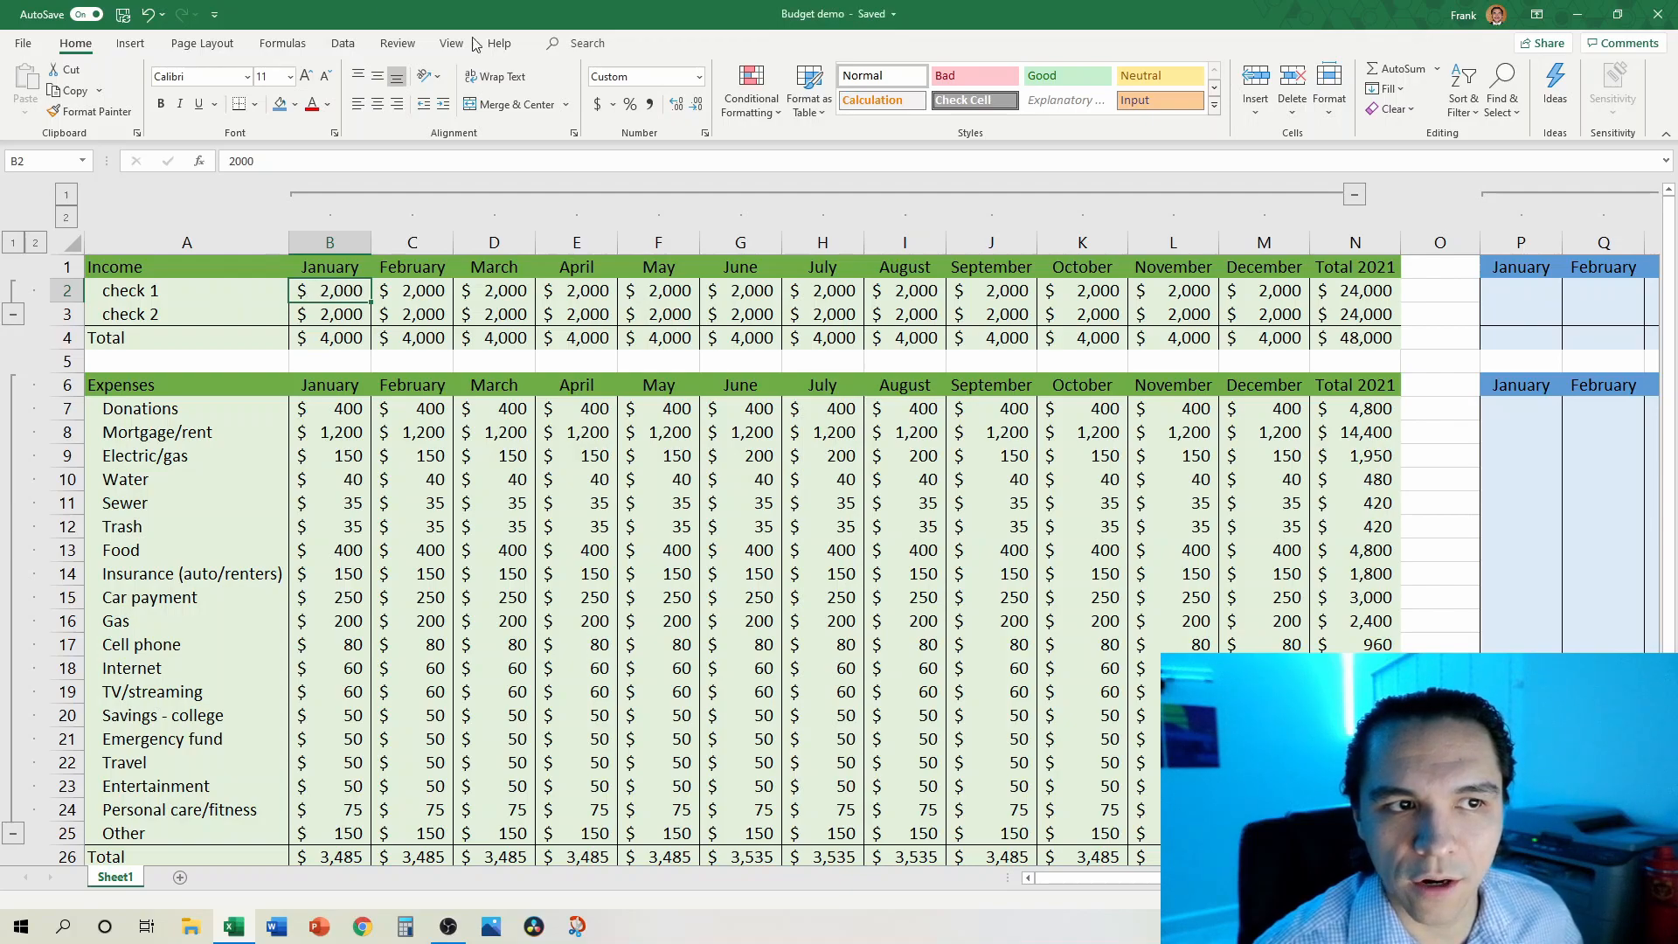
pyautogui.click(358, 45)
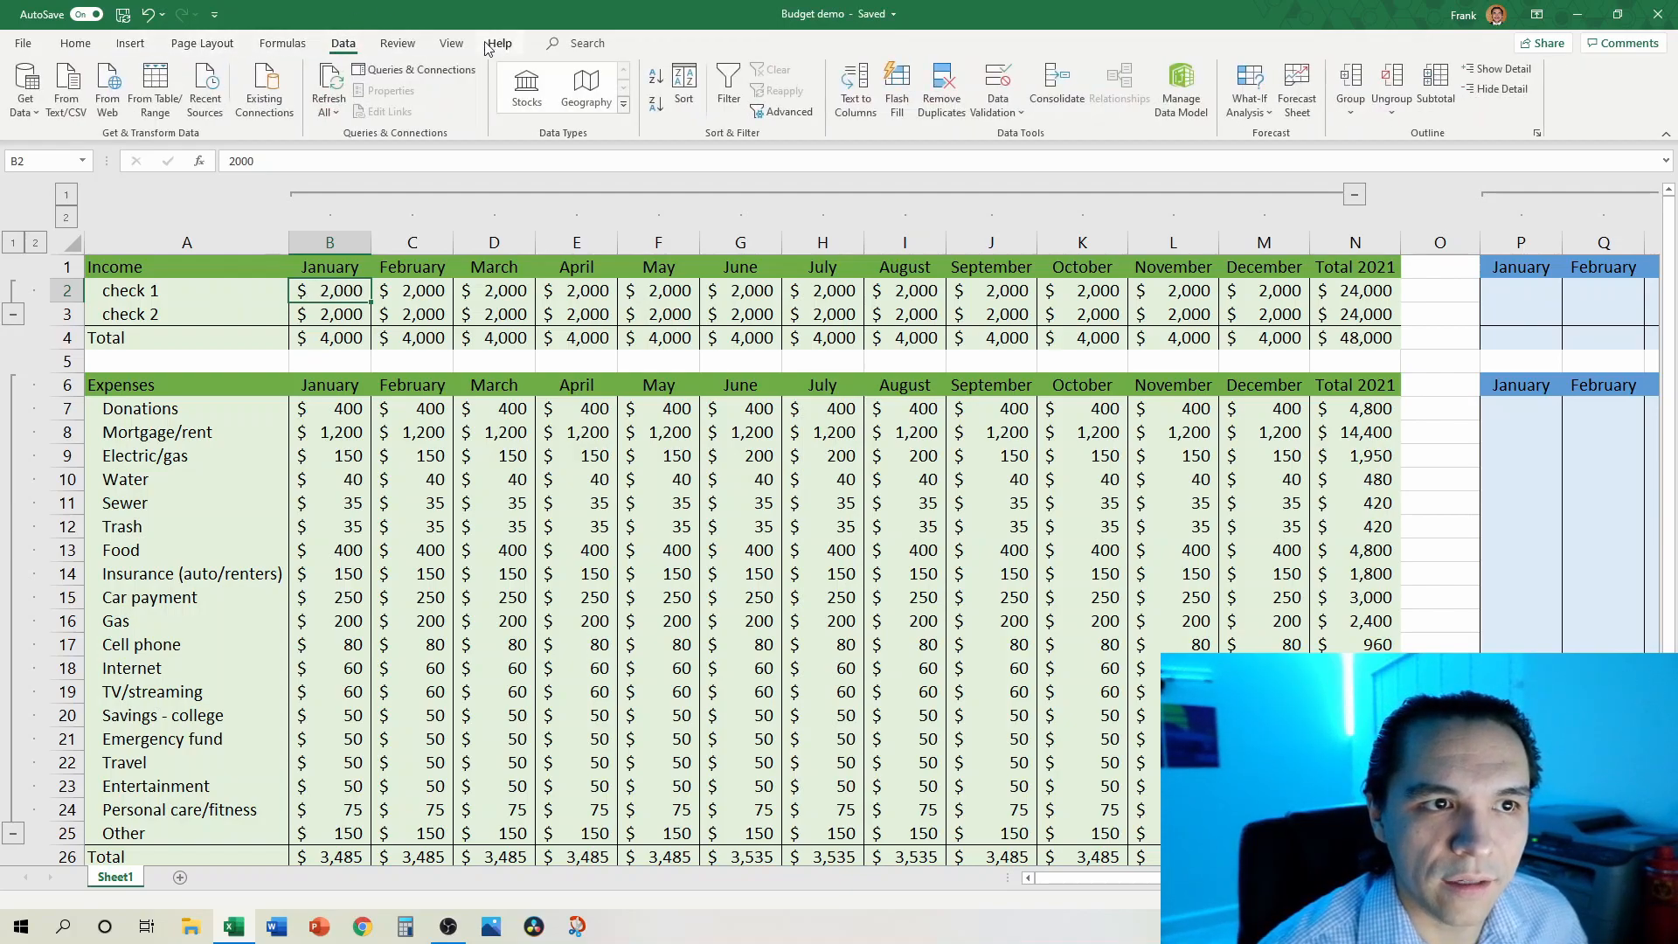
pyautogui.click(451, 43)
pyautogui.click(590, 97)
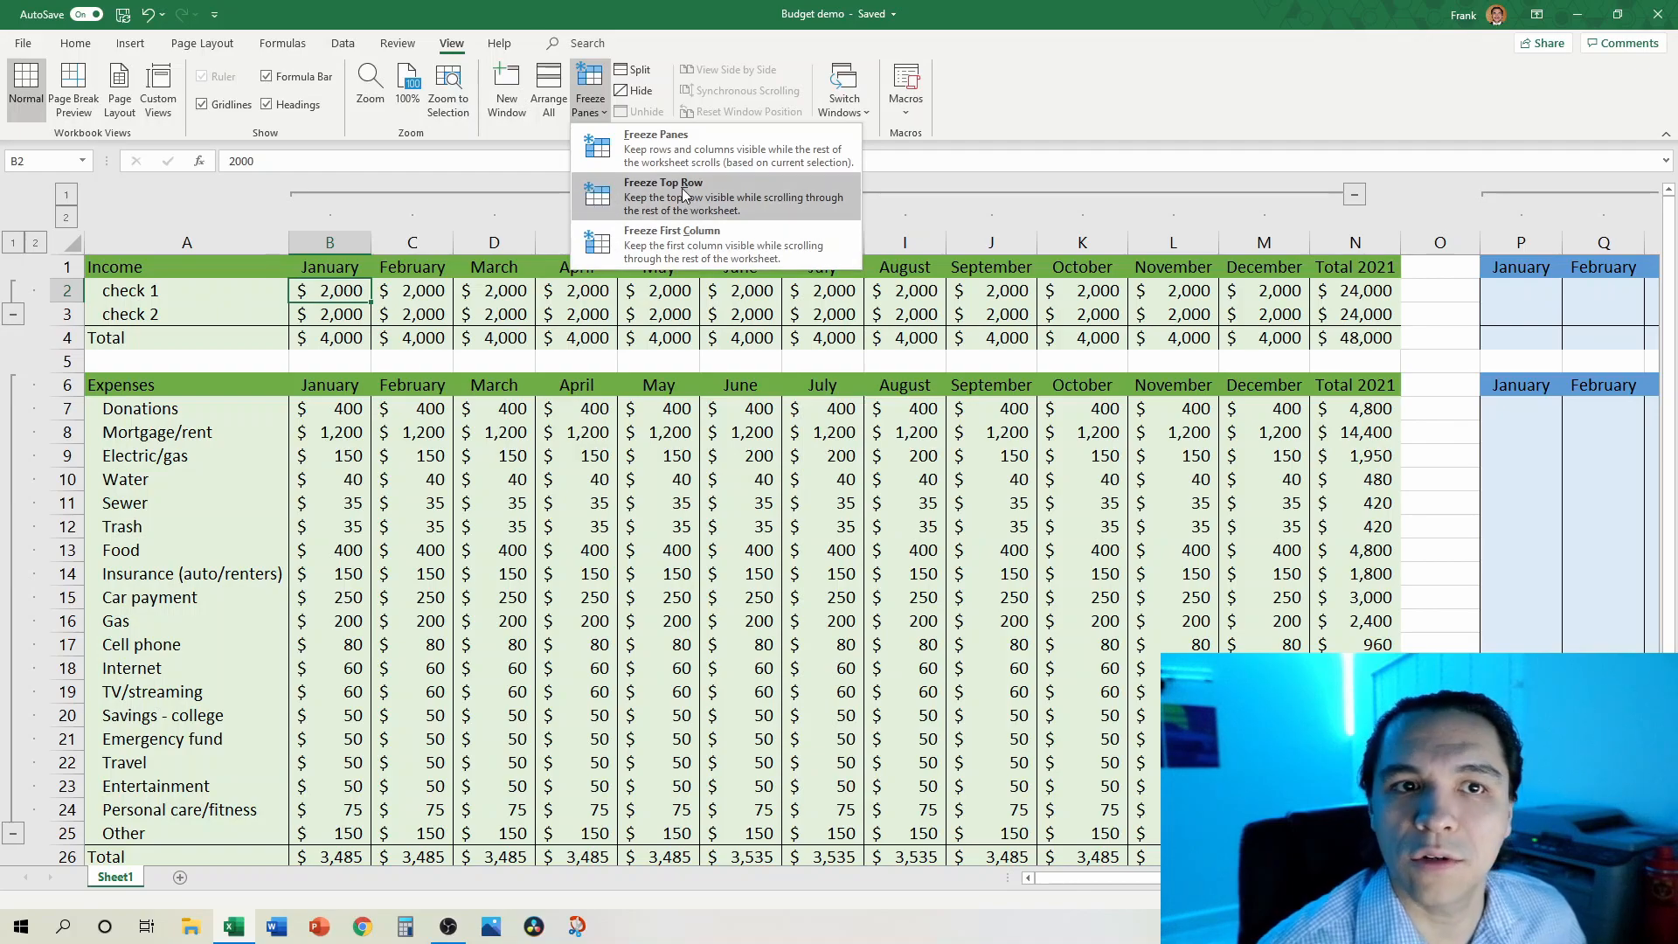
pyautogui.click(697, 154)
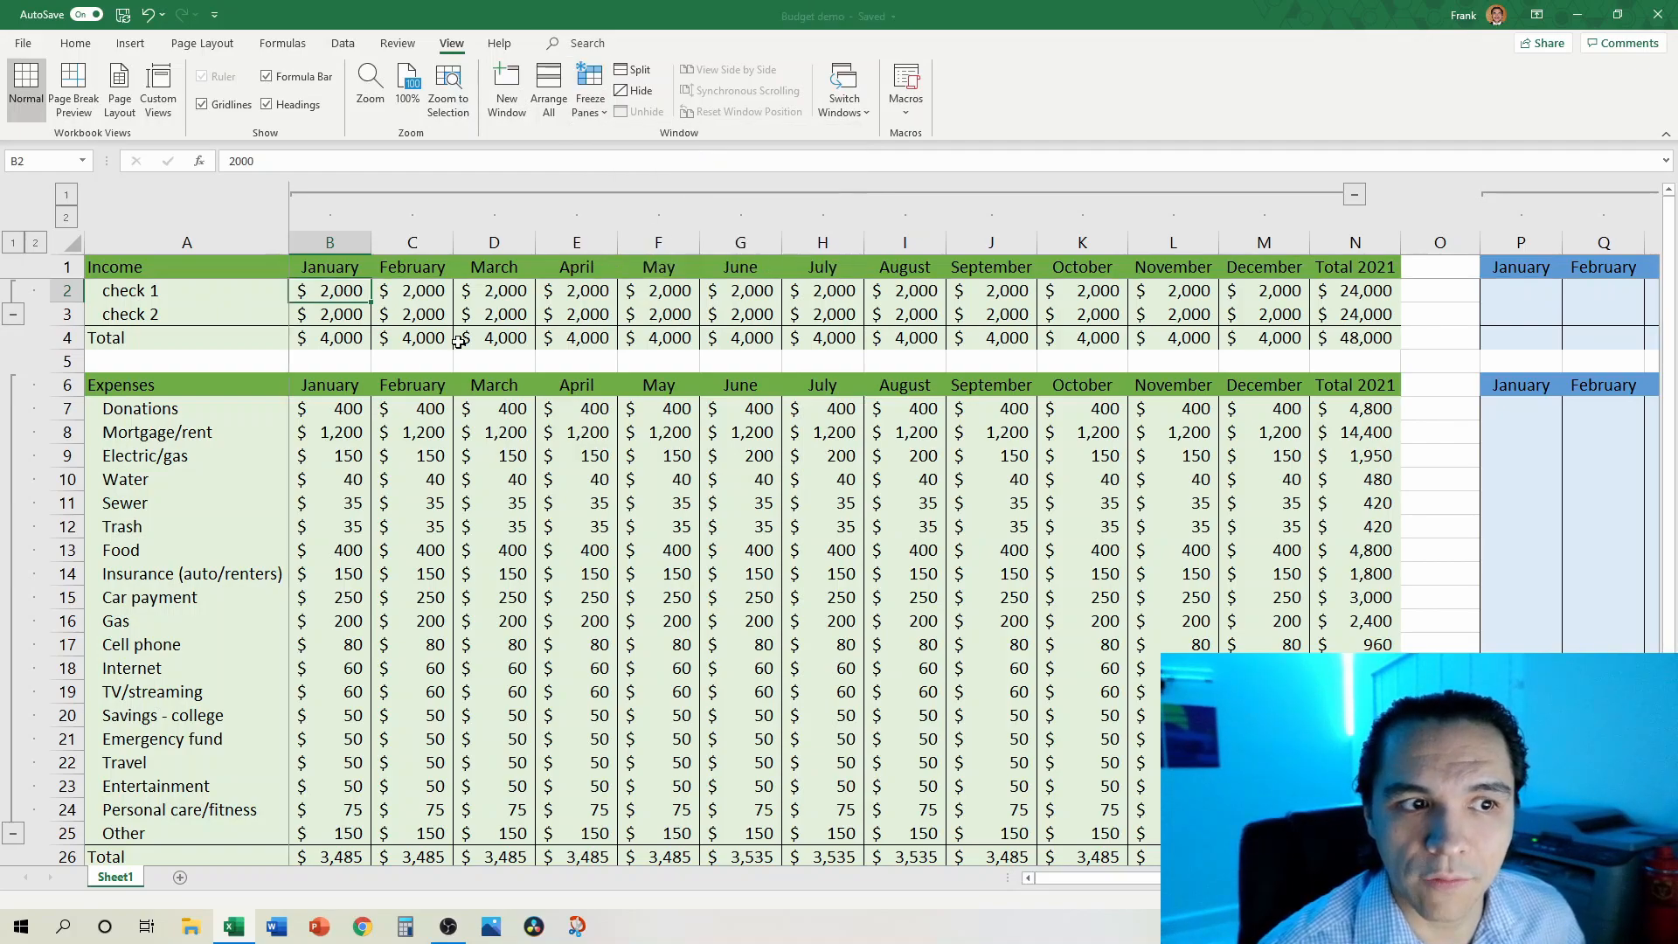
pyautogui.scroll(-9, 323, 288)
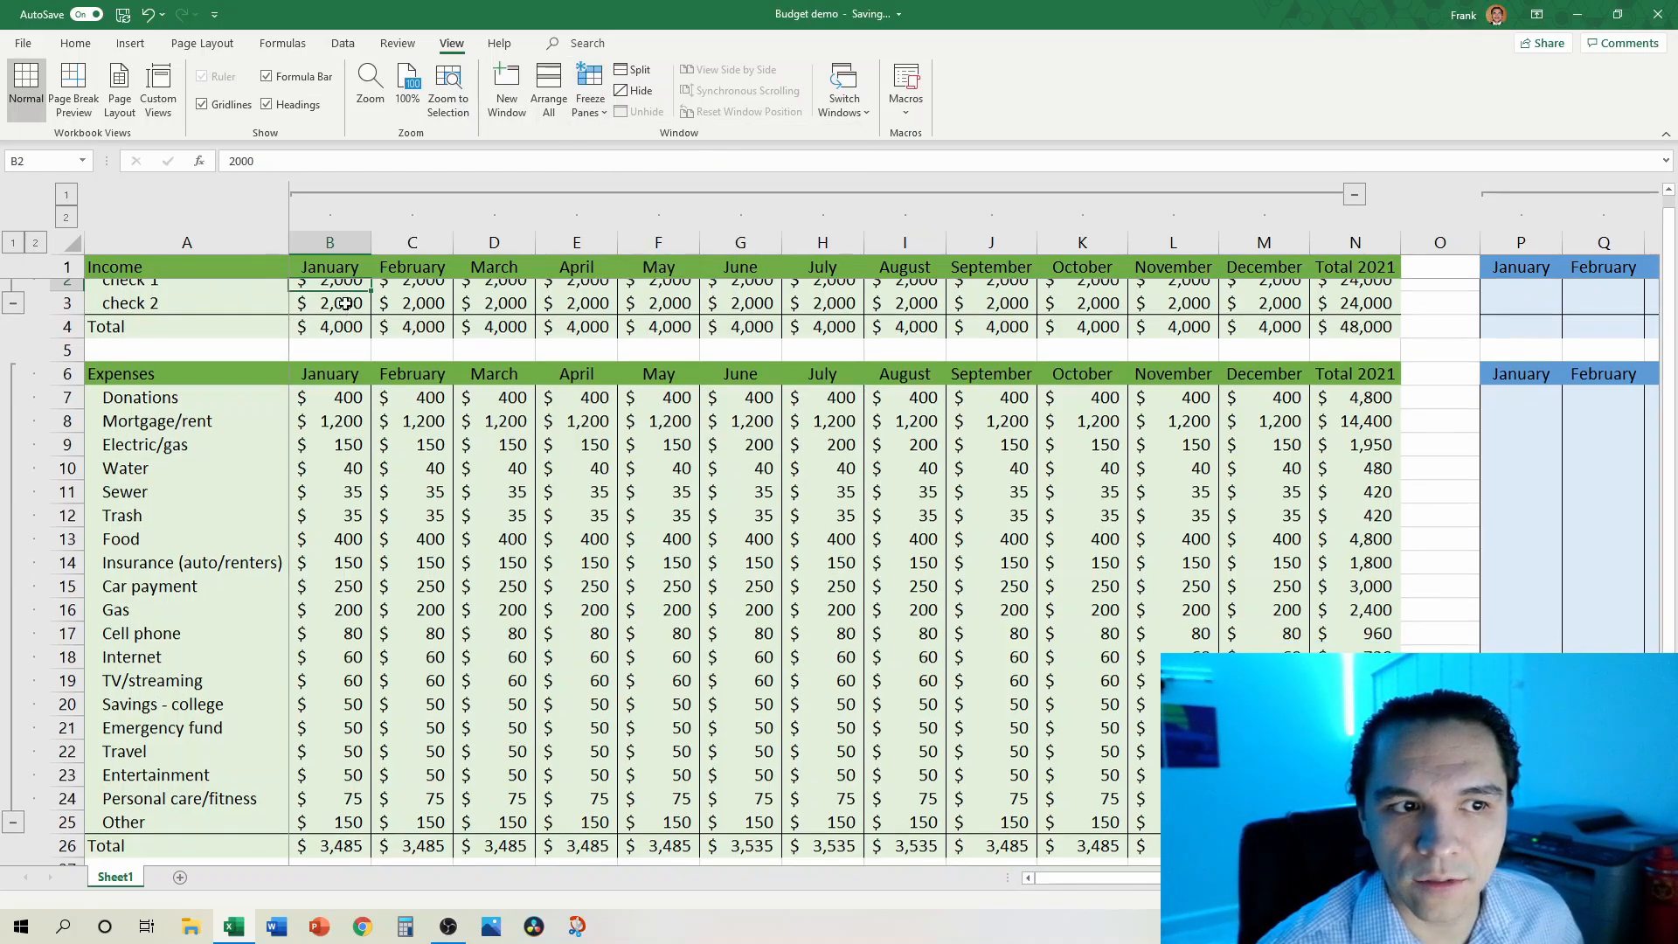
pyautogui.scroll(5, 262, 279)
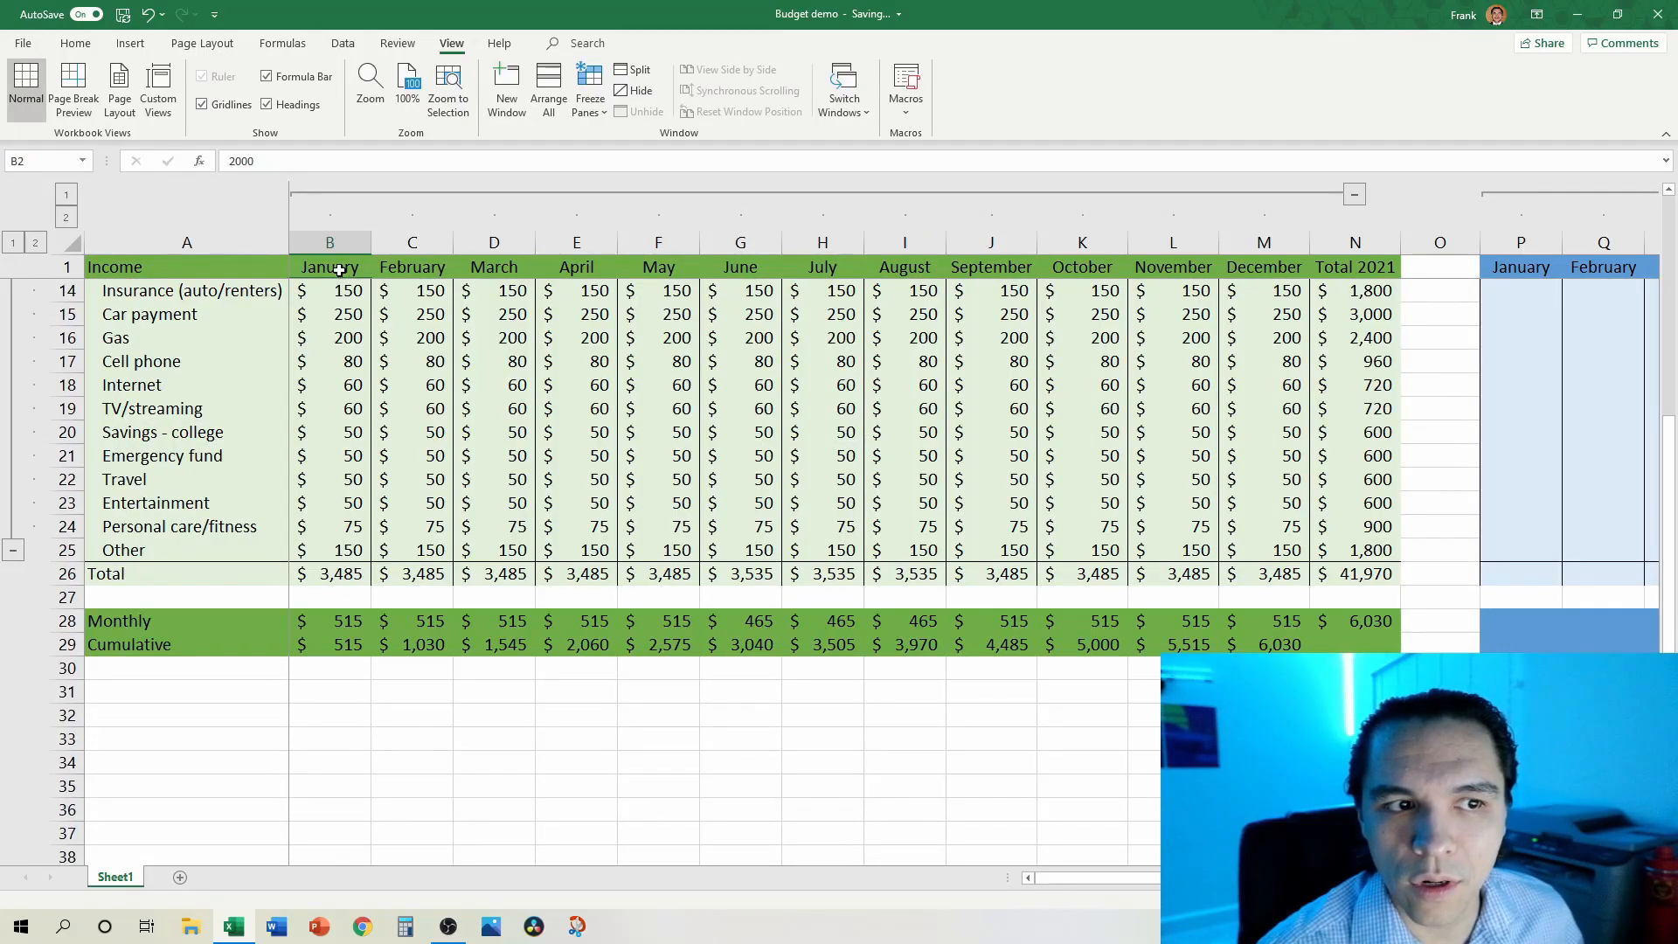
pyautogui.scroll(4, 350, 272)
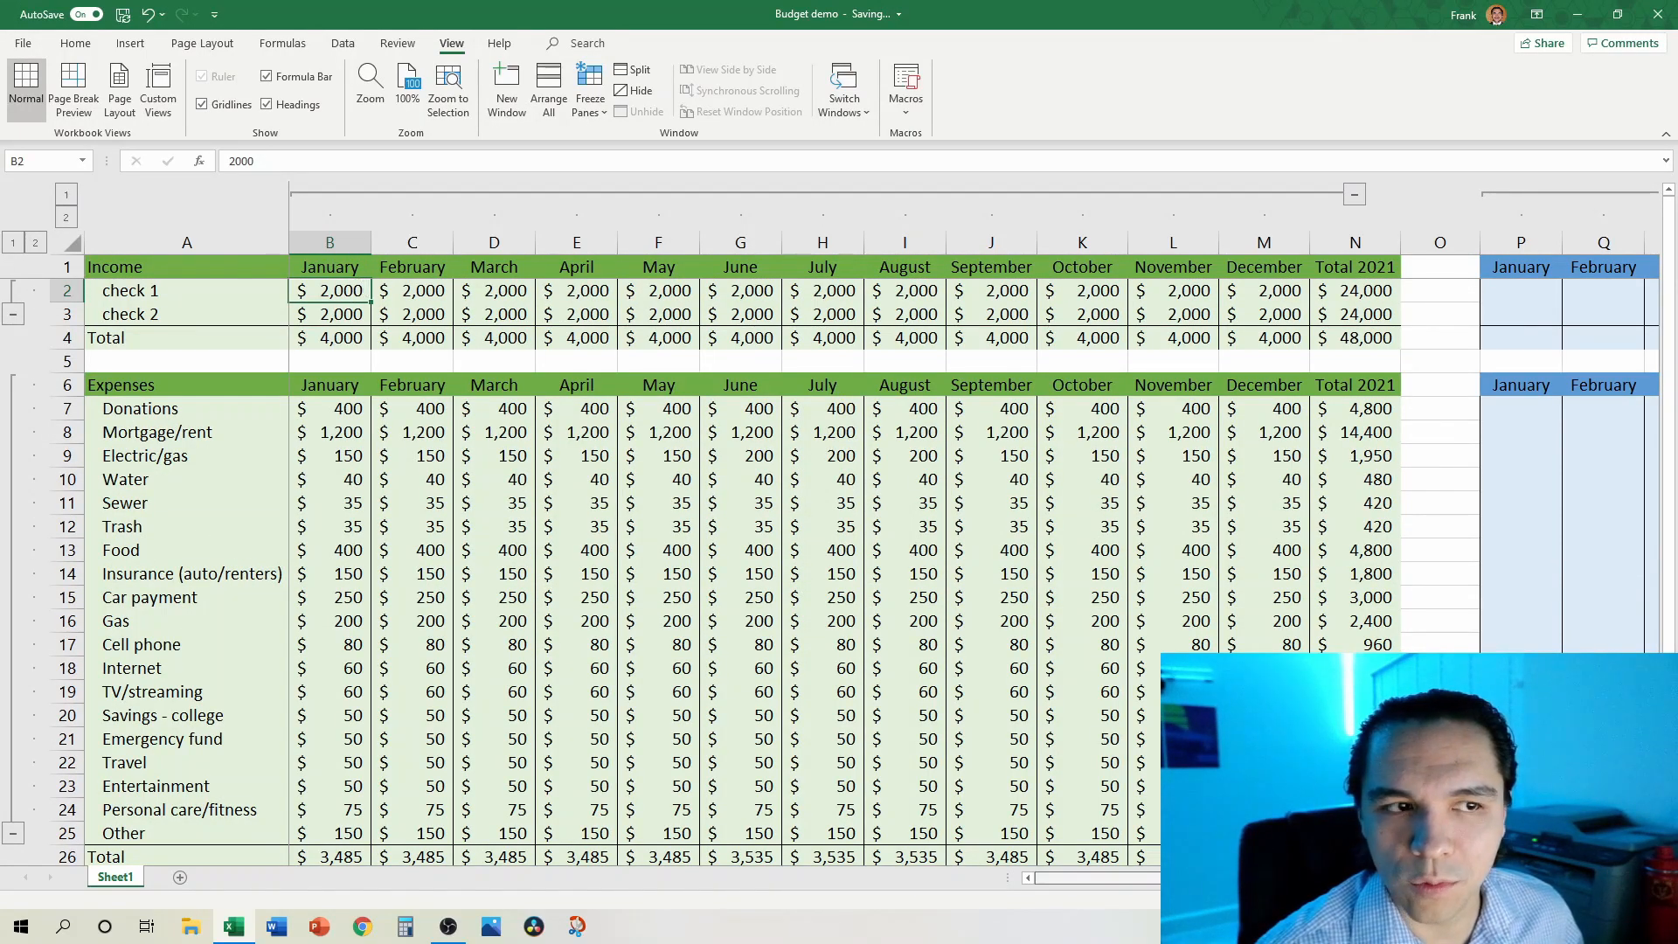
pyautogui.hscroll(1, 975, 533)
pyautogui.hscroll(-1, 850, 859)
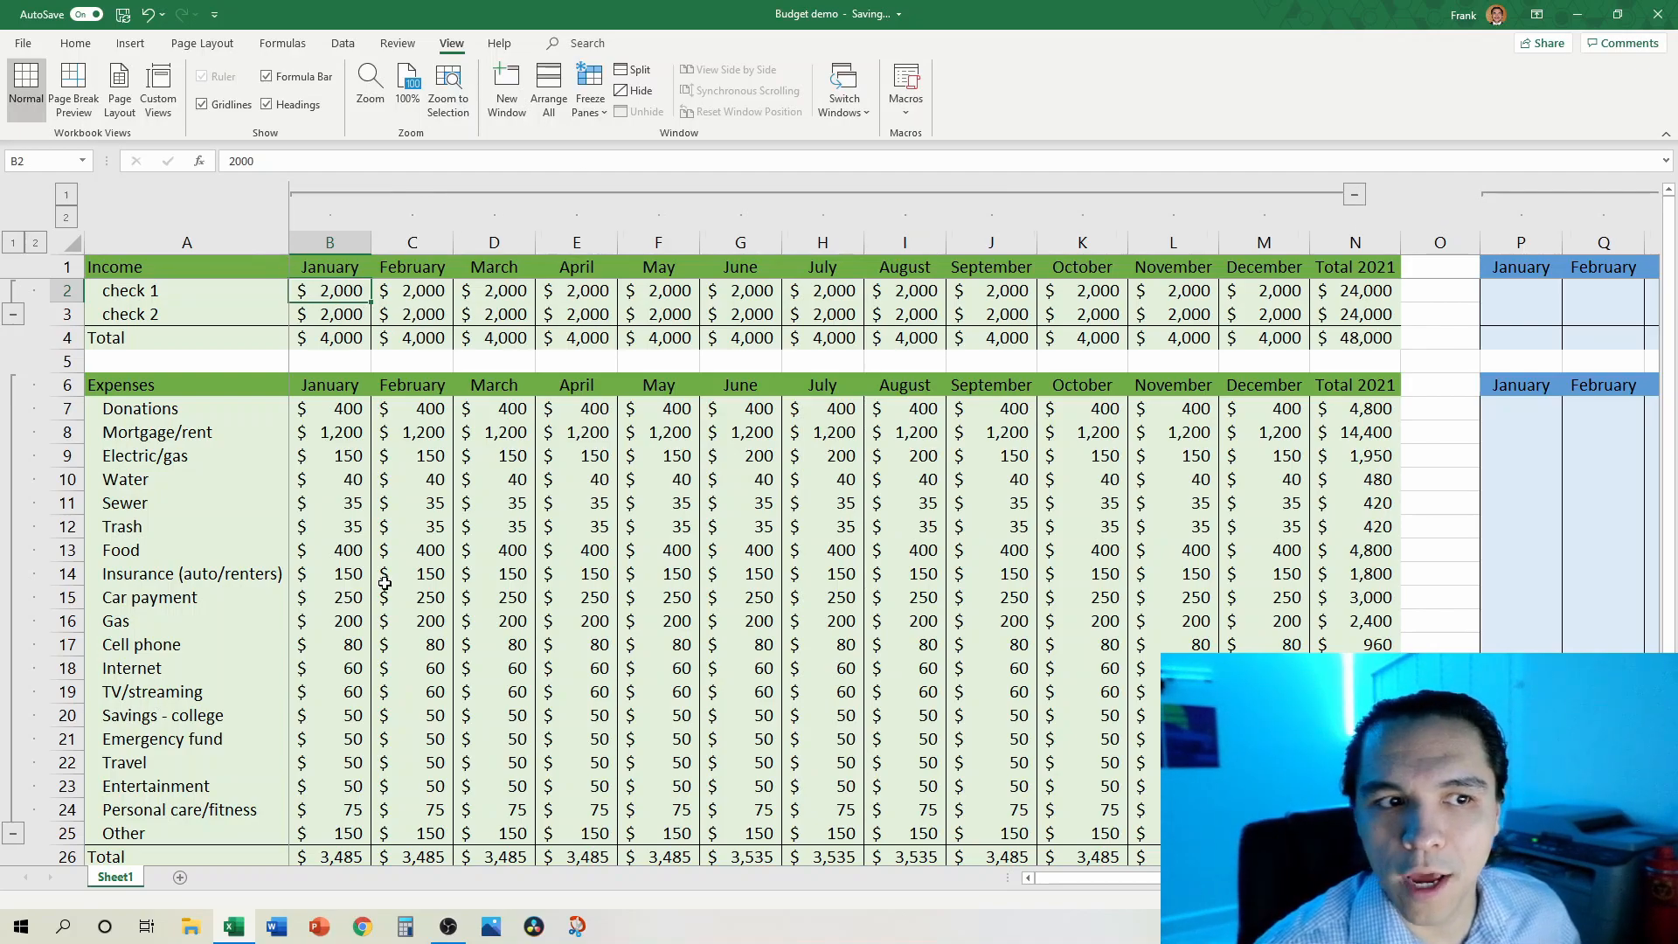
# Step: Collapse the green and blue month column groups down to their Total 2021 columns and narrow the spacer column O
pyautogui.click(1357, 194)
pyautogui.moveTo(460, 238); pyautogui.dragTo(400, 243)
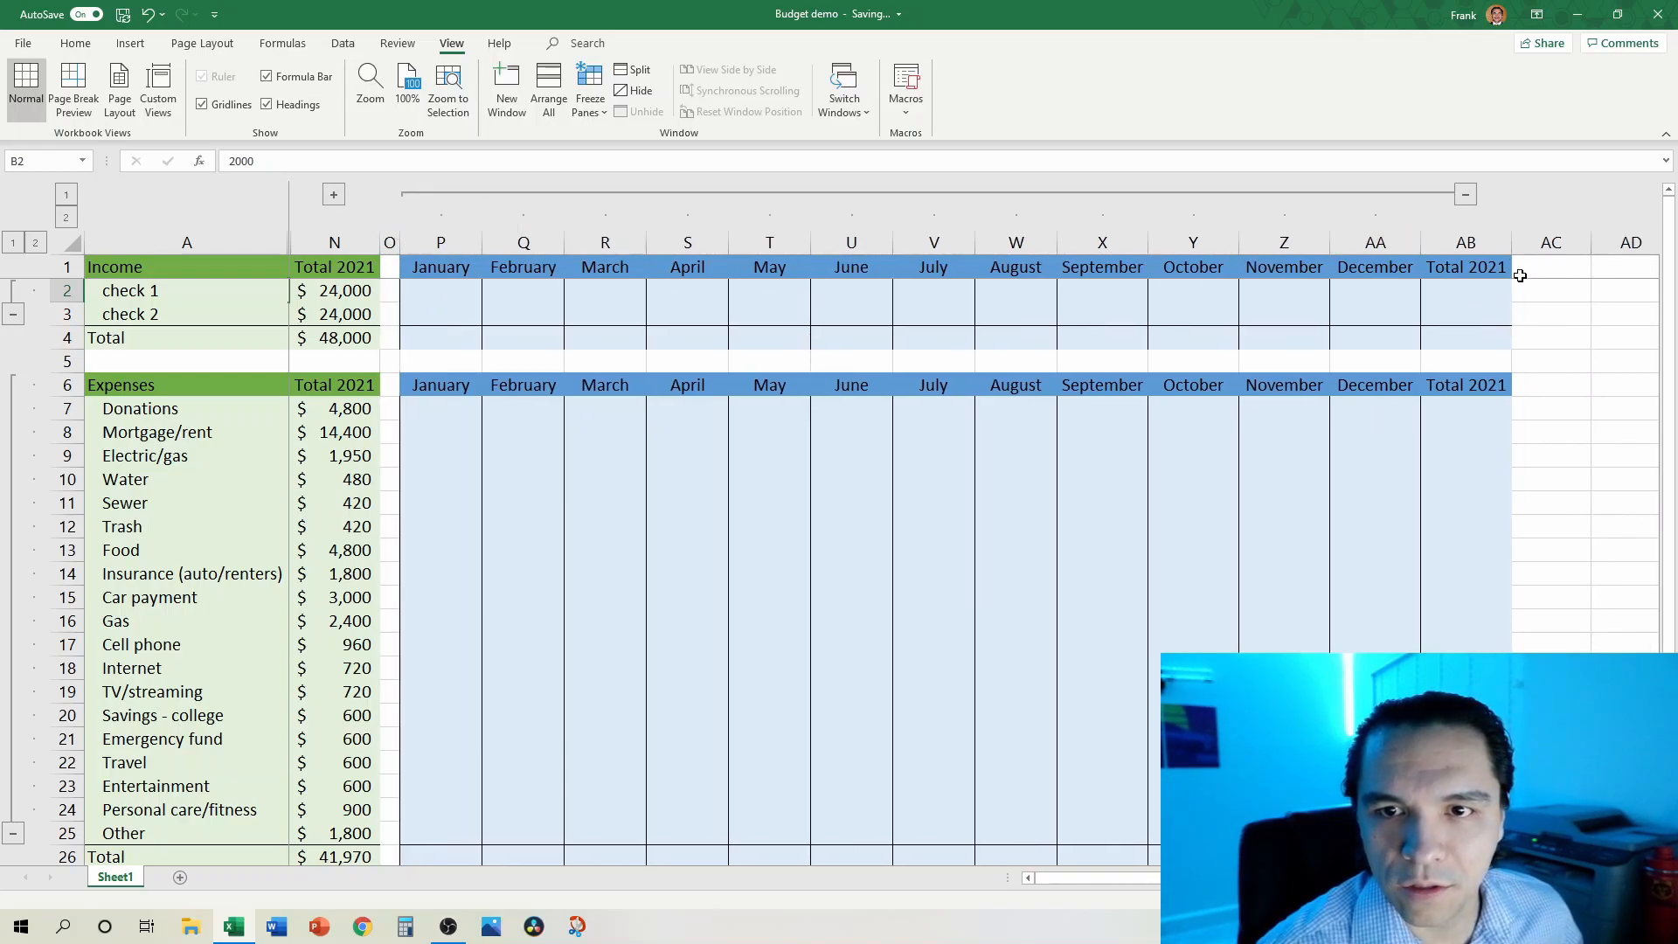
pyautogui.click(1466, 196)
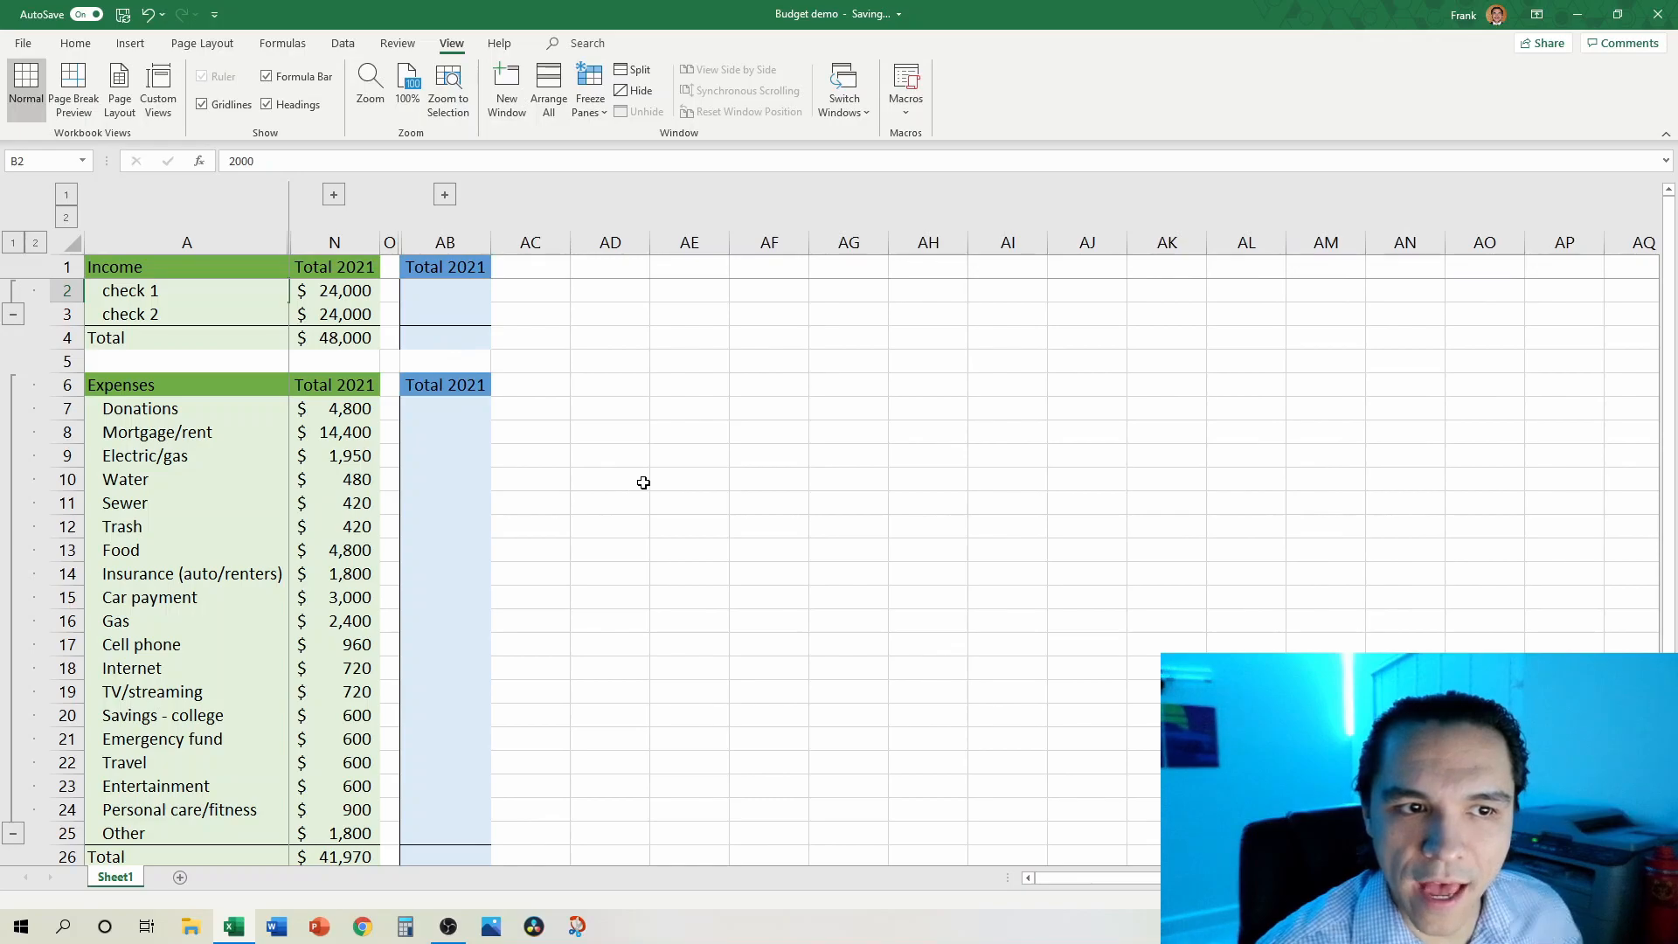
pyautogui.click(594, 268)
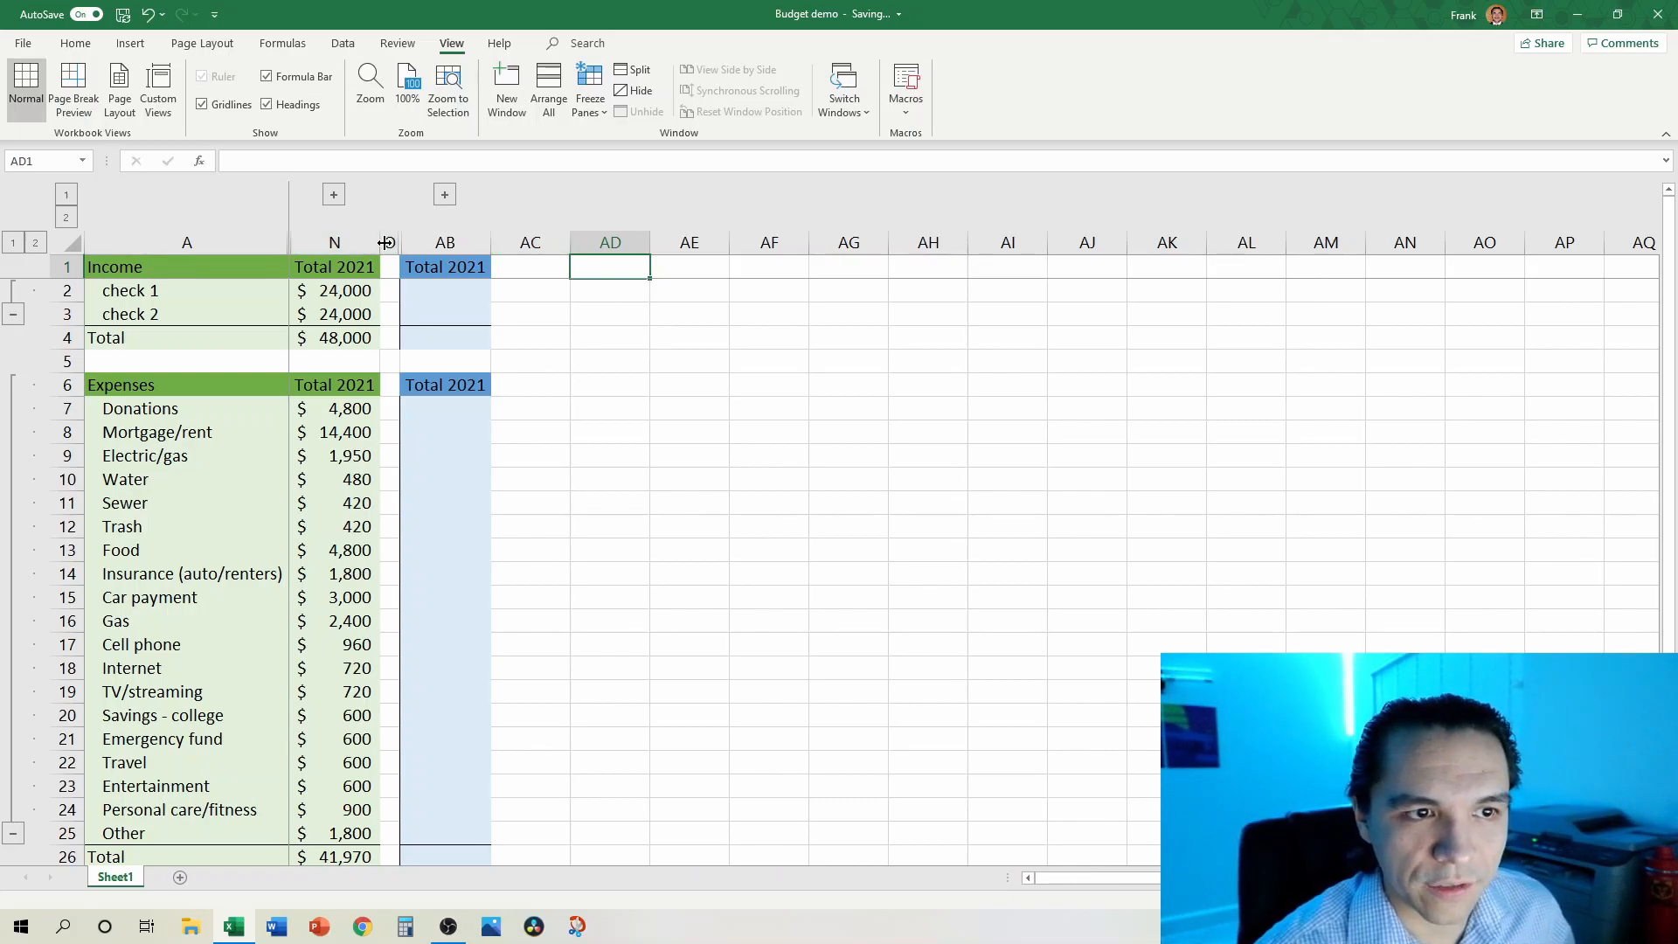
# Step: Give spacer columns O and AC the same narrow width
pyautogui.click(390, 242)
pyautogui.keyDown('ctrl'); pyautogui.click(530, 242); pyautogui.keyUp('ctrl')
pyautogui.moveTo(569, 242); pyautogui.dragTo(516, 249)
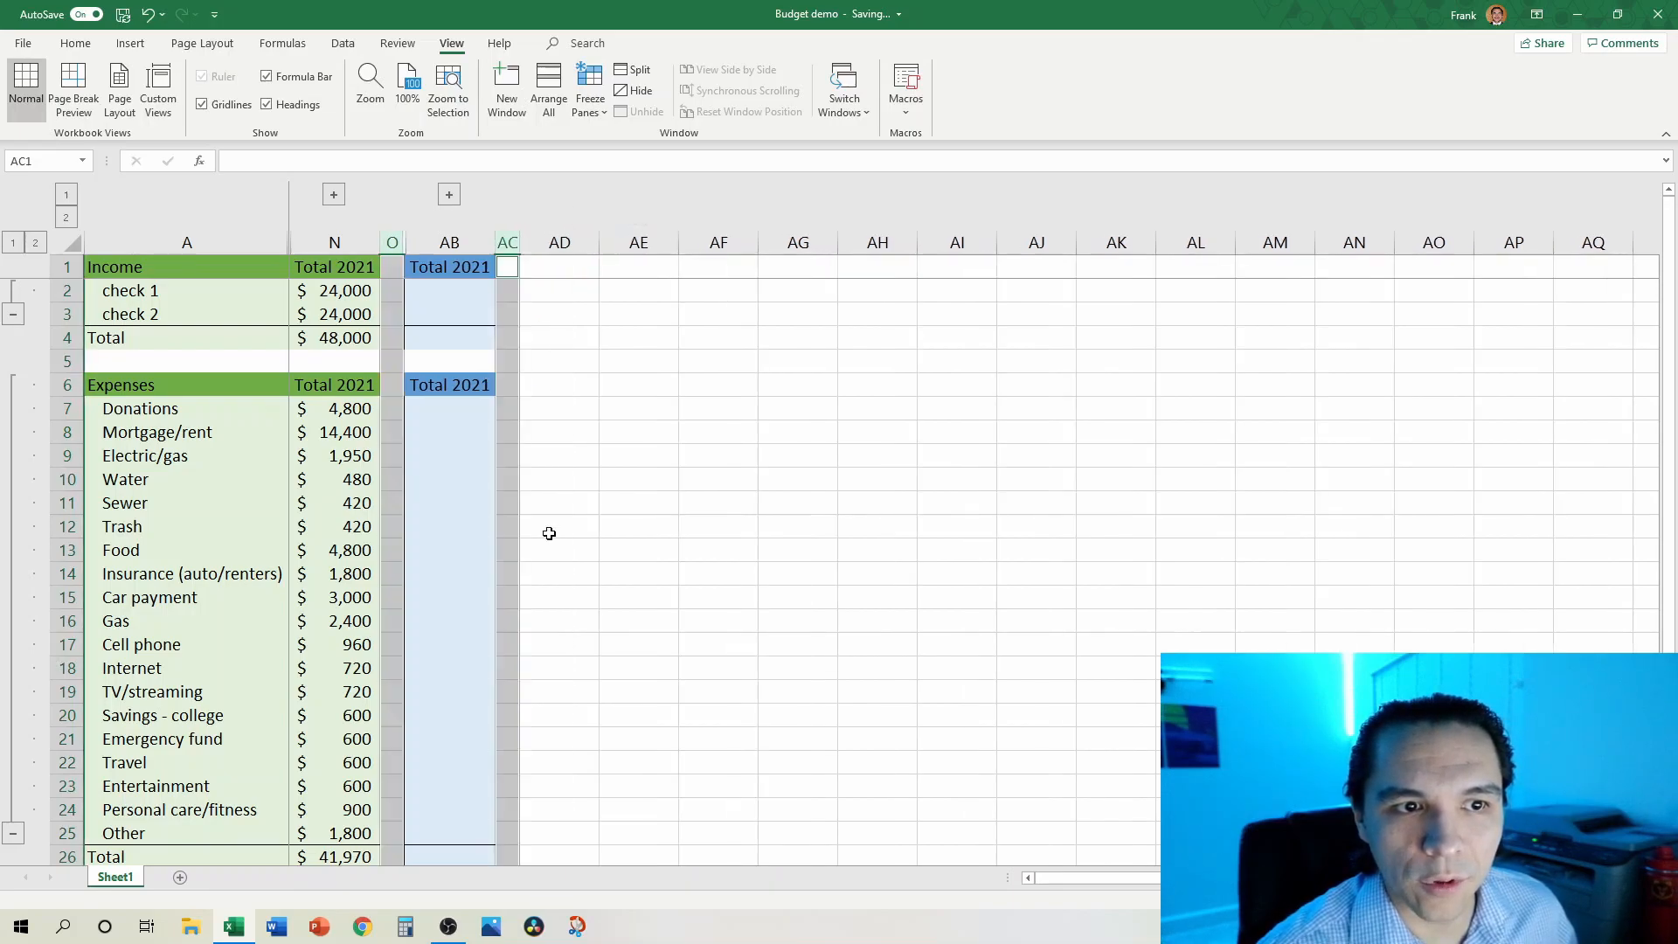
# Step: Enter the date 1/1/2021 in AD1 as the first daily column header
pyautogui.click(579, 383)
pyautogui.click(554, 273)
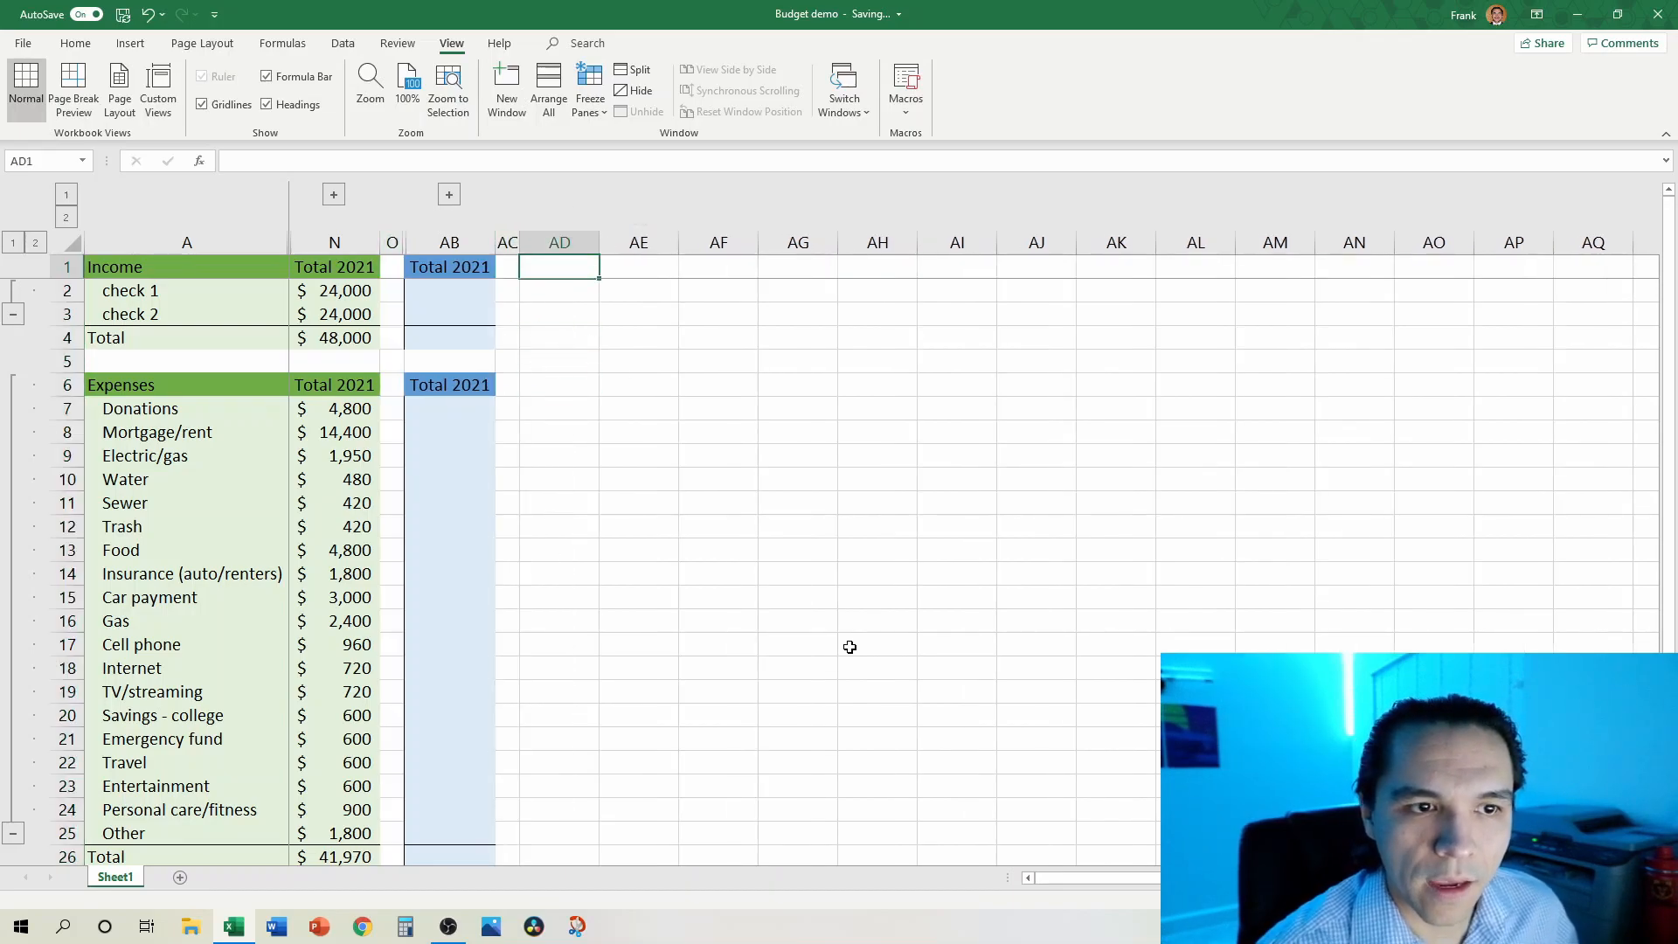
pyautogui.write('1/1')
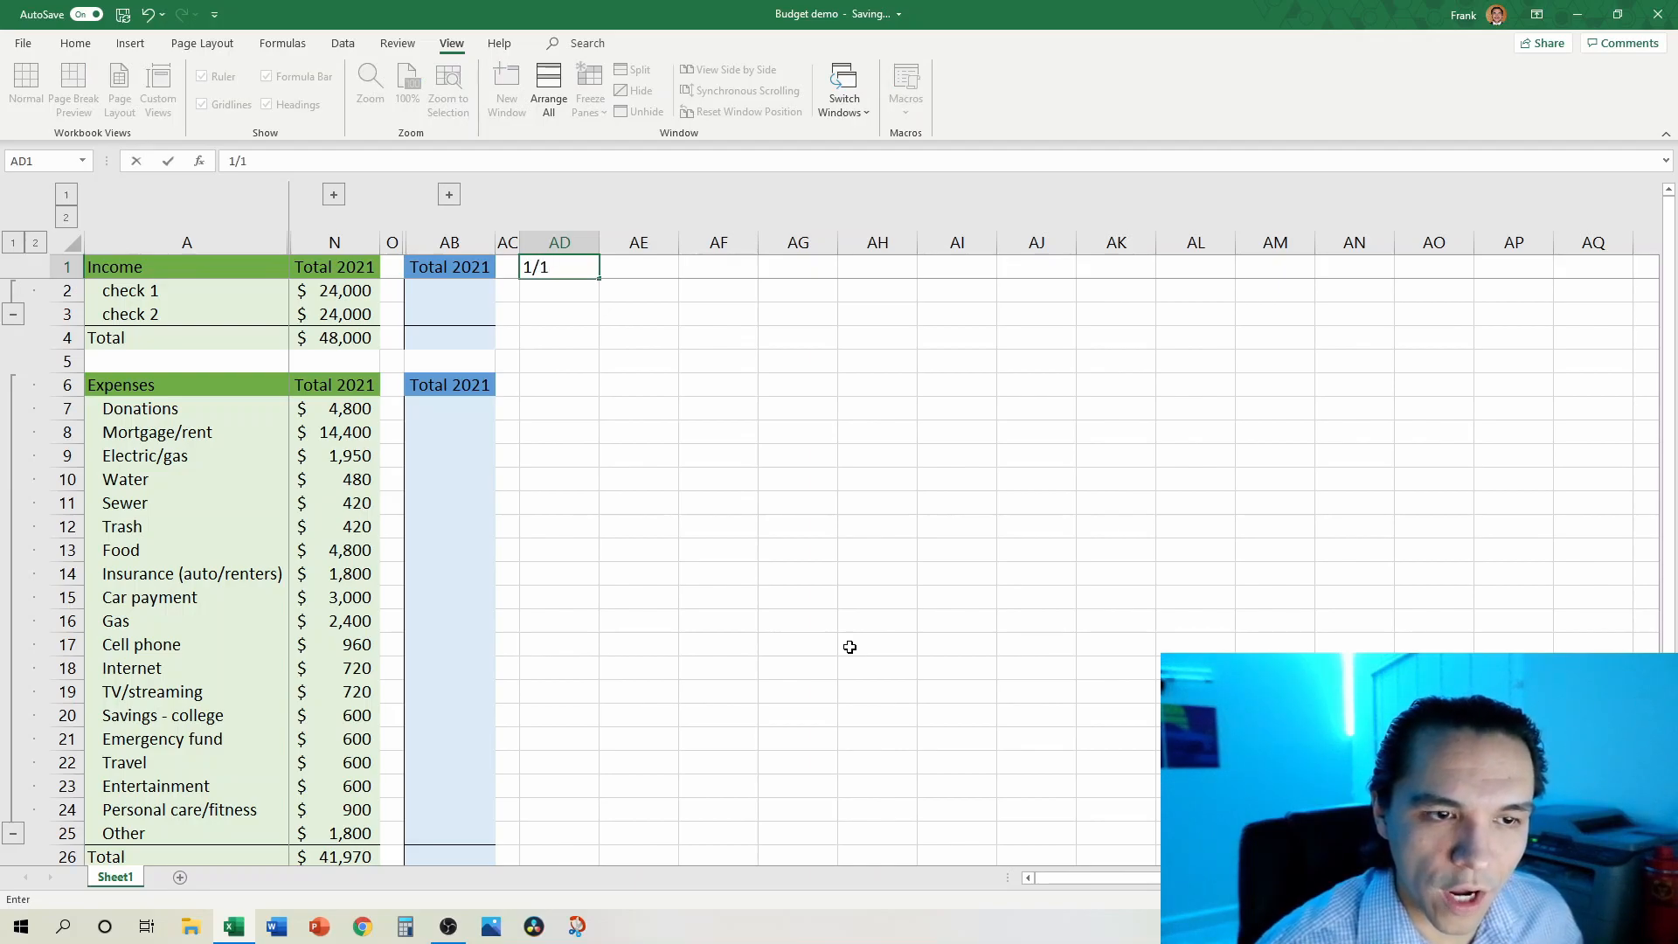
pyautogui.write('/2021')
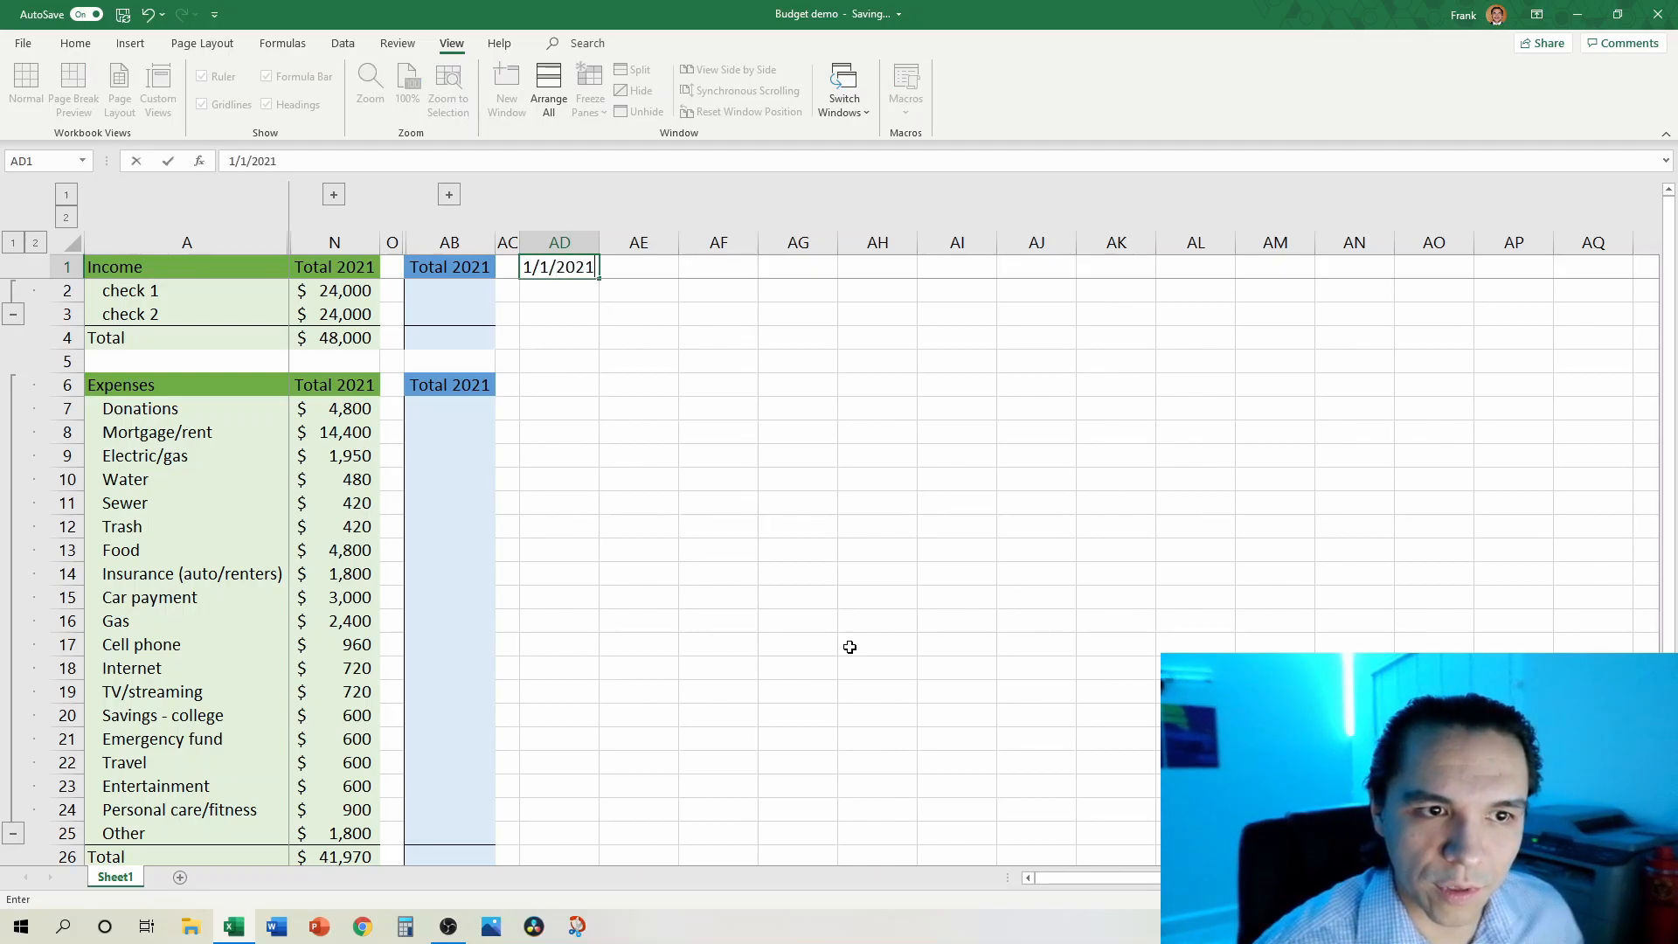
pyautogui.press('Return')
# Step: Enter the formula =AD1+1 in AE1 to produce the following day's date
pyautogui.press('Up')
pyautogui.press('Right')
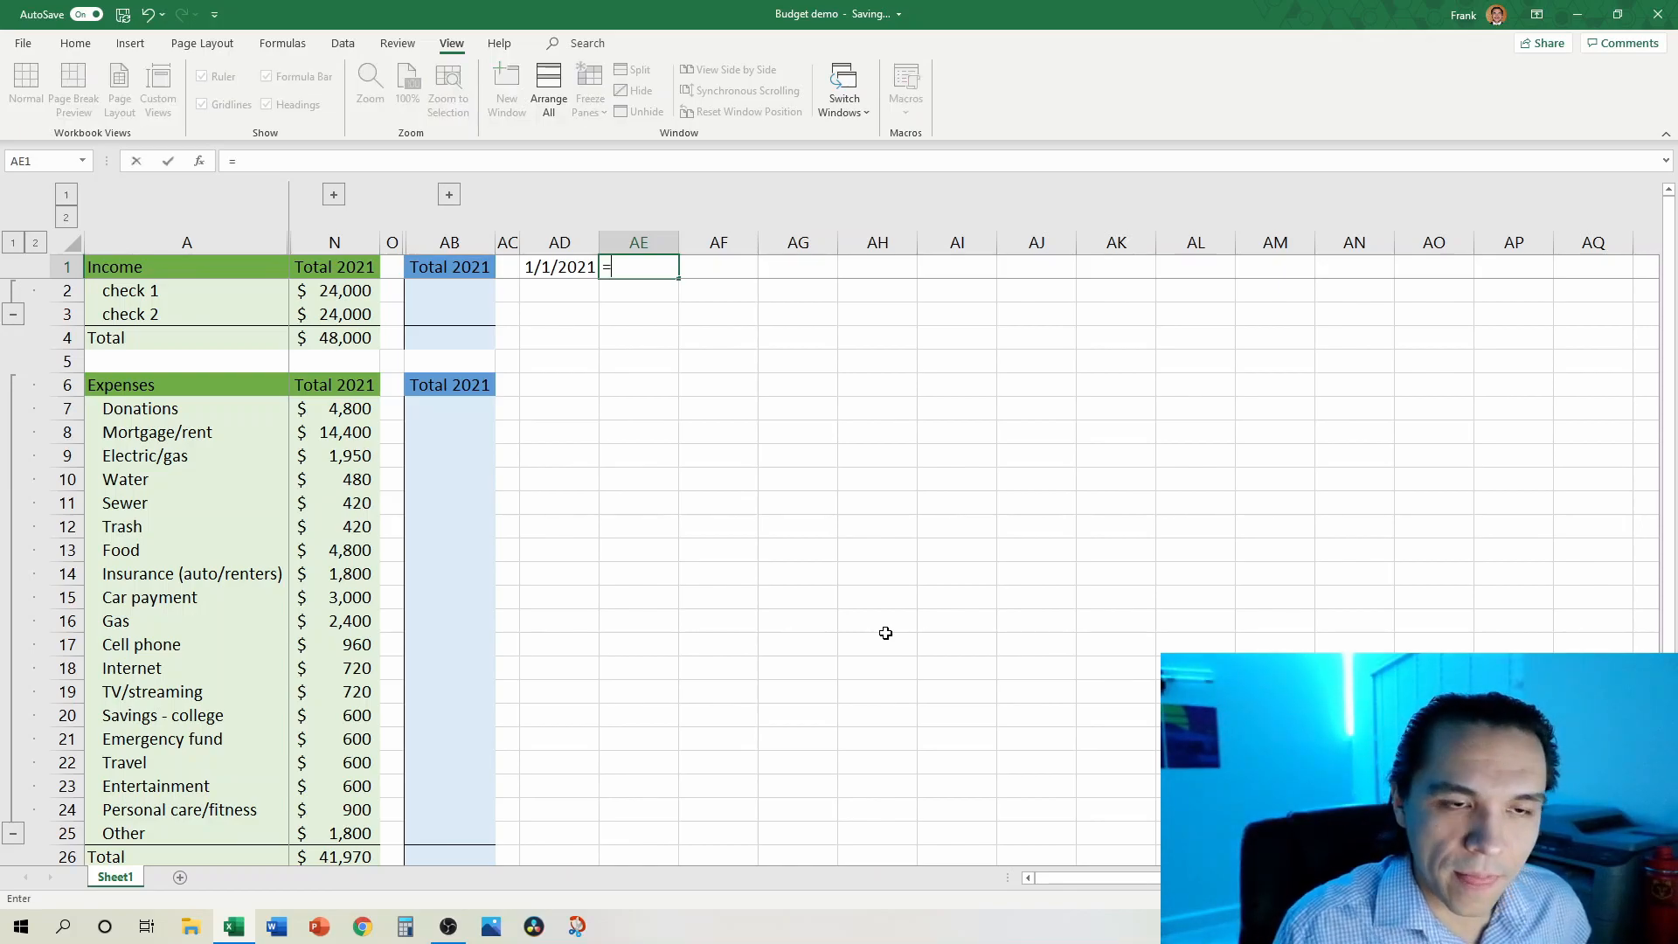
pyautogui.click(585, 266)
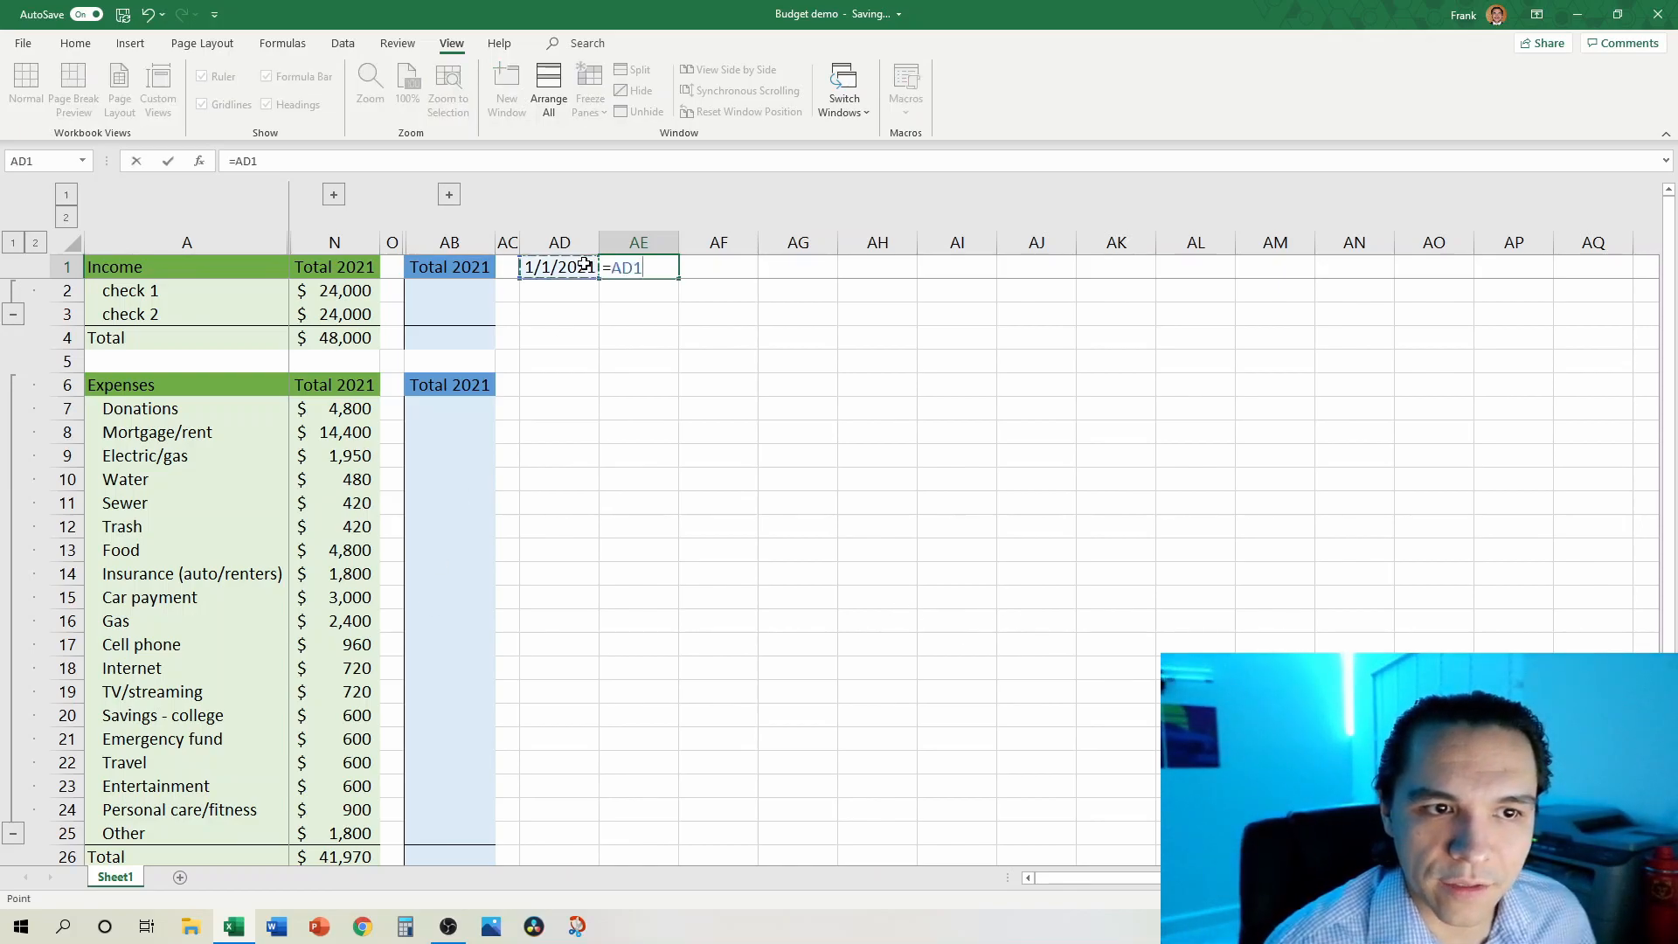
pyautogui.write('+1')
pyautogui.press('Return')
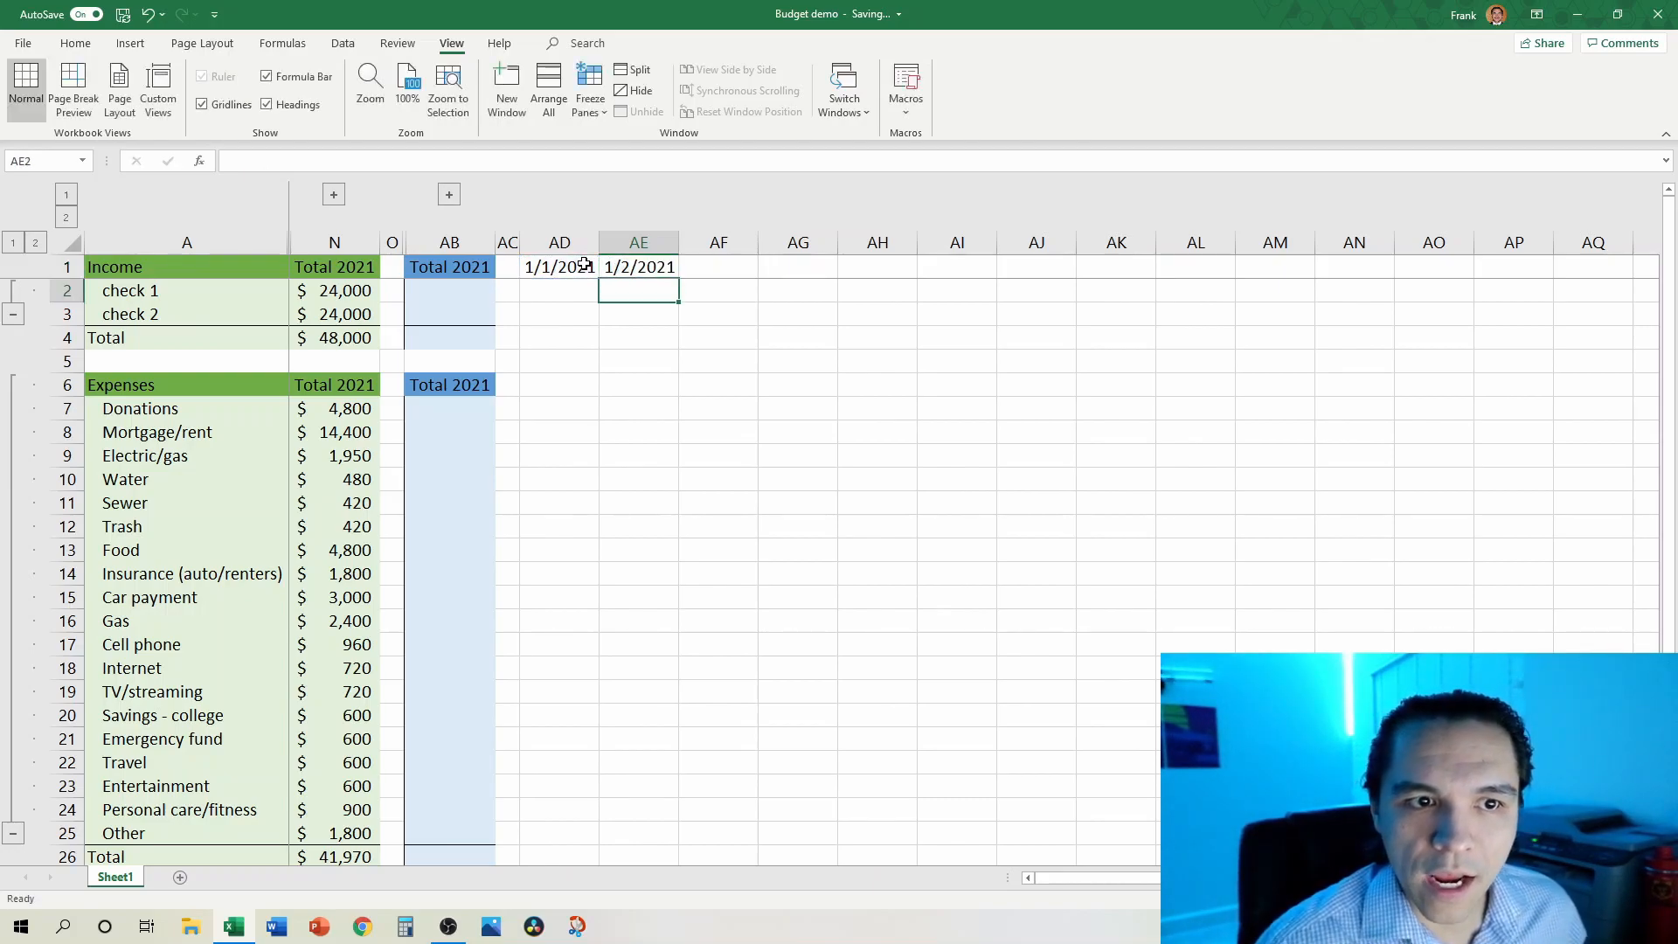
# Step: Fill the next-day formula from AE1 across row 1 through GR1 (6/20/2021) and autofit those columns' widths
pyautogui.press('Up')
pyautogui.moveTo(677, 278)
pyautogui.mouseDown()
pyautogui.moveTo(1564, 267)
pyautogui.moveTo(1506, 249)
pyautogui.moveTo(1573, 263)
pyautogui.moveTo(1671, 162)
pyautogui.moveTo(1669, 187)
pyautogui.moveTo(1471, 243)
pyautogui.moveTo(1439, 285)
pyautogui.mouseUp()
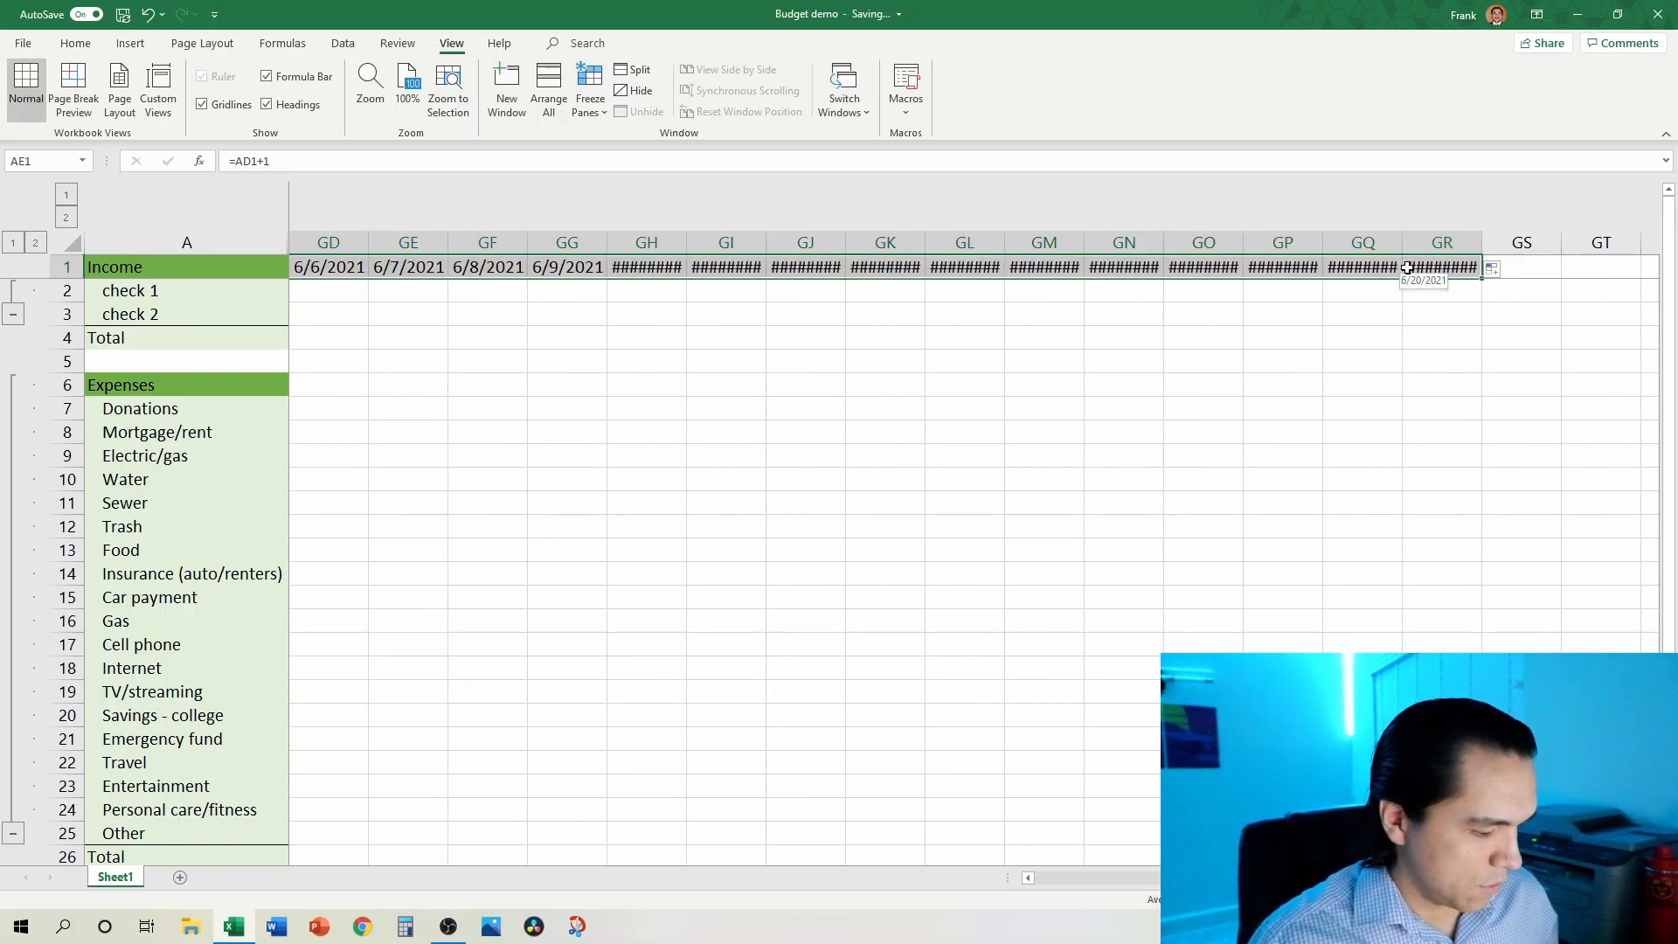
pyautogui.hotkey('ctrl', 'shift', 'Down')
pyautogui.hotkey('alt', 'h')
pyautogui.press('o')
pyautogui.press('i')
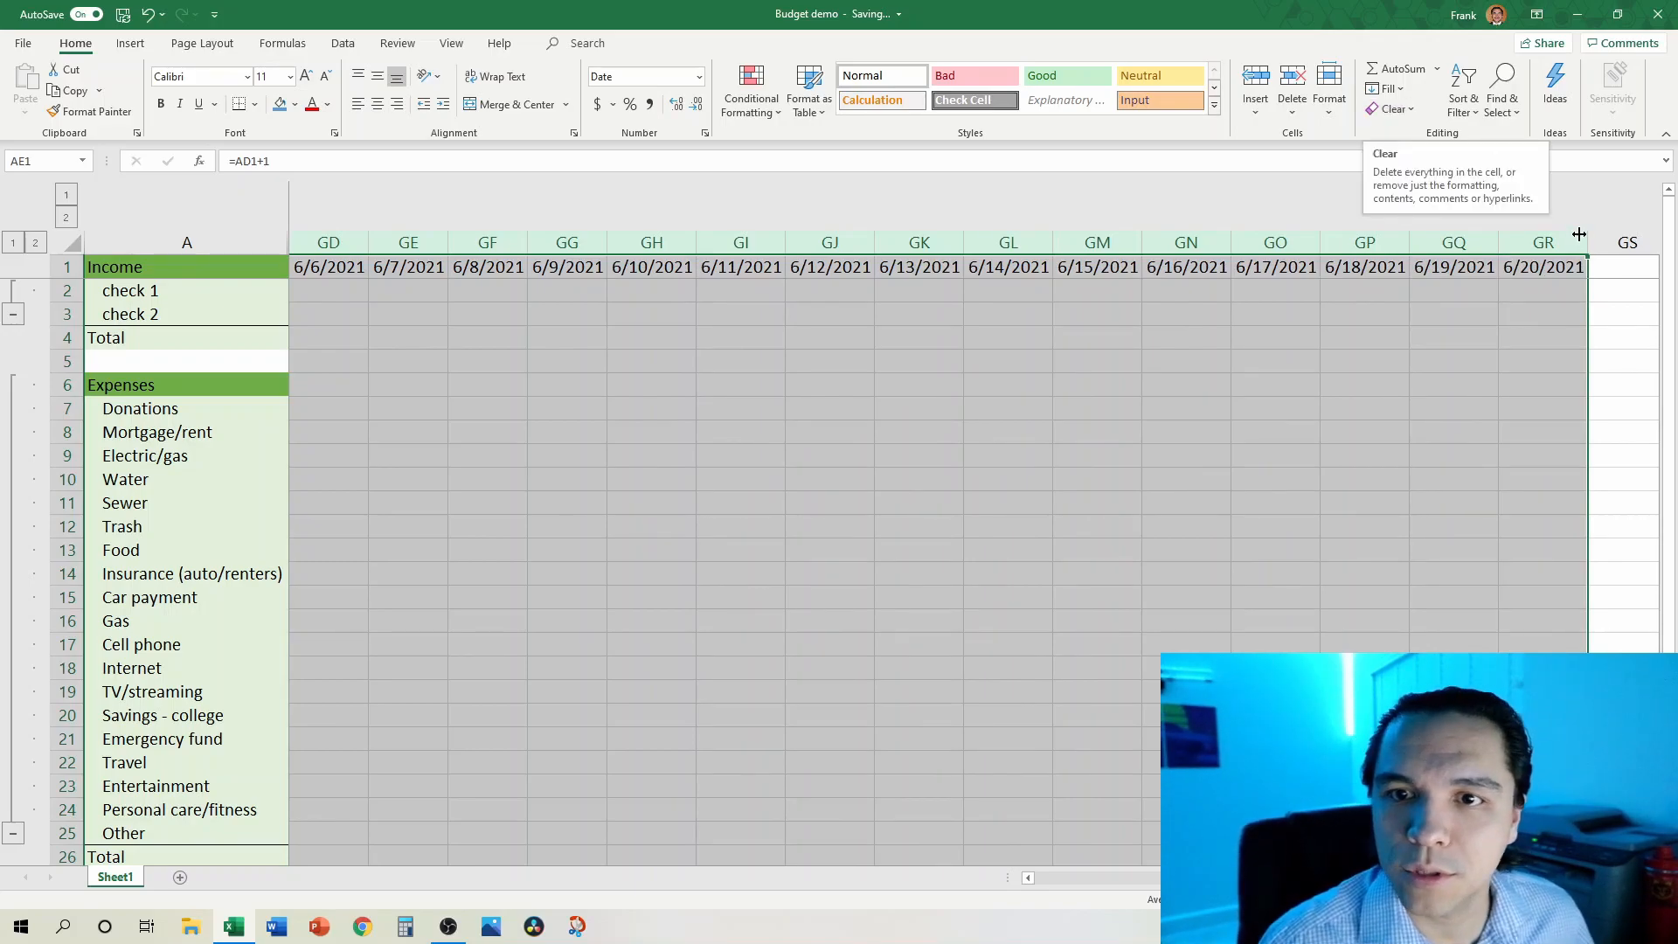
# Step: Extend the daily dates from GR1 across row 1 through NZ1 (12/27/2021) and autofit the column widths
pyautogui.click(1545, 264)
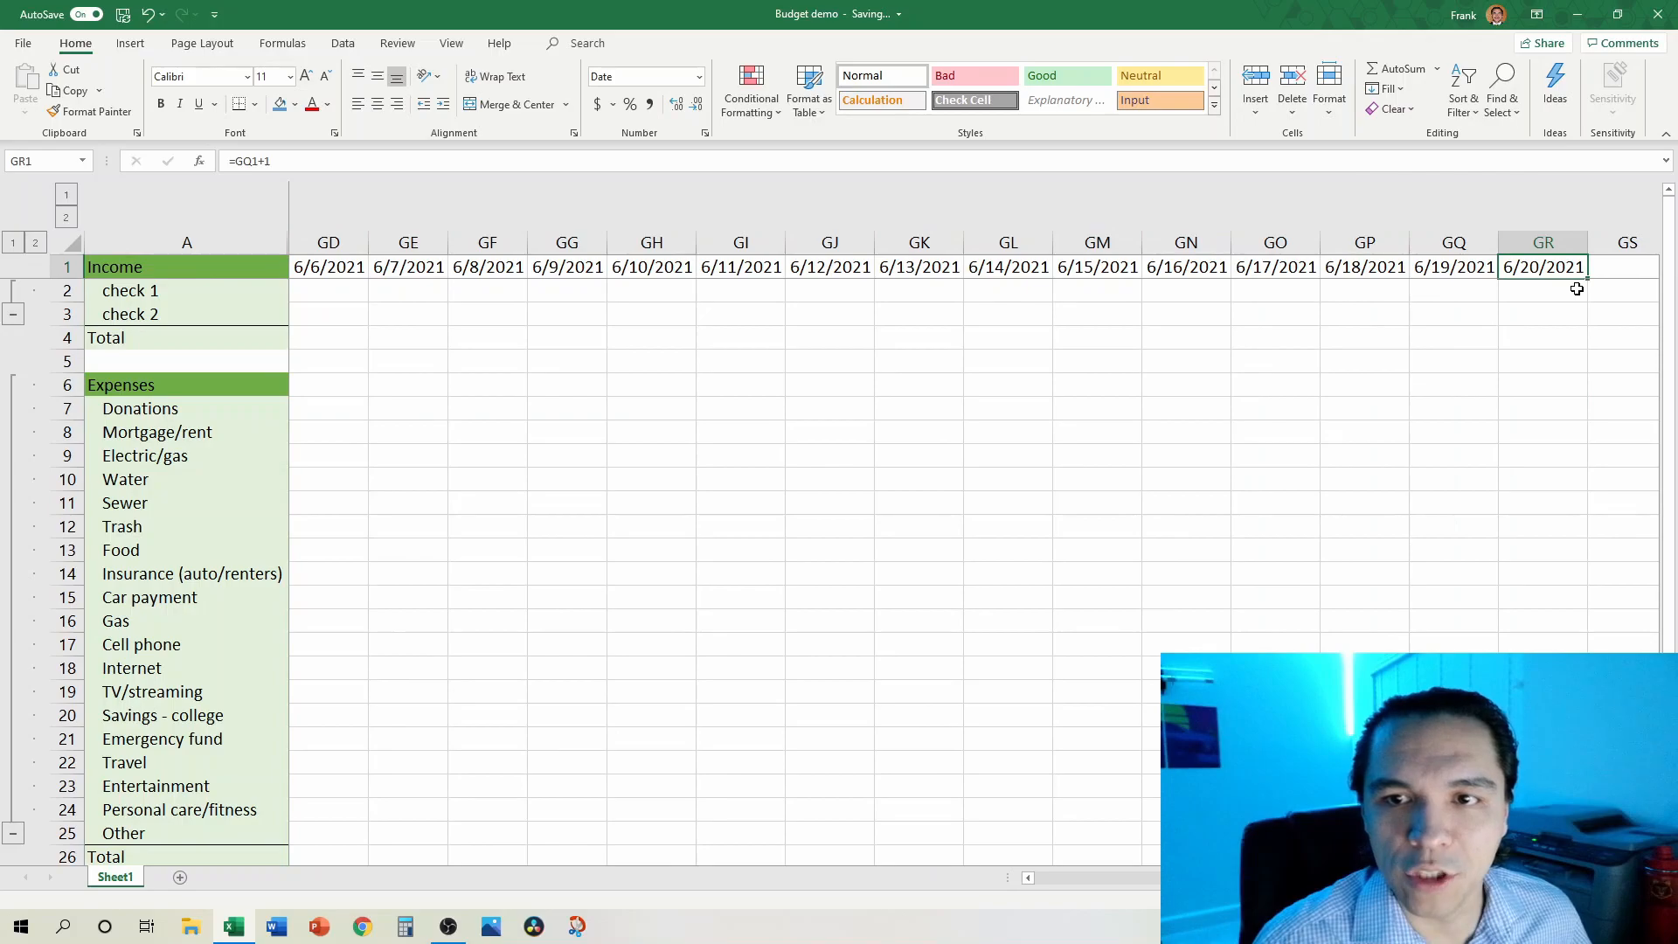
pyautogui.moveTo(1587, 278); pyautogui.dragTo(1486, 267)
pyautogui.moveTo(1669, 187)
pyautogui.mouseDown()
pyautogui.moveTo(1673, 208)
pyautogui.moveTo(1638, 220)
pyautogui.mouseUp()
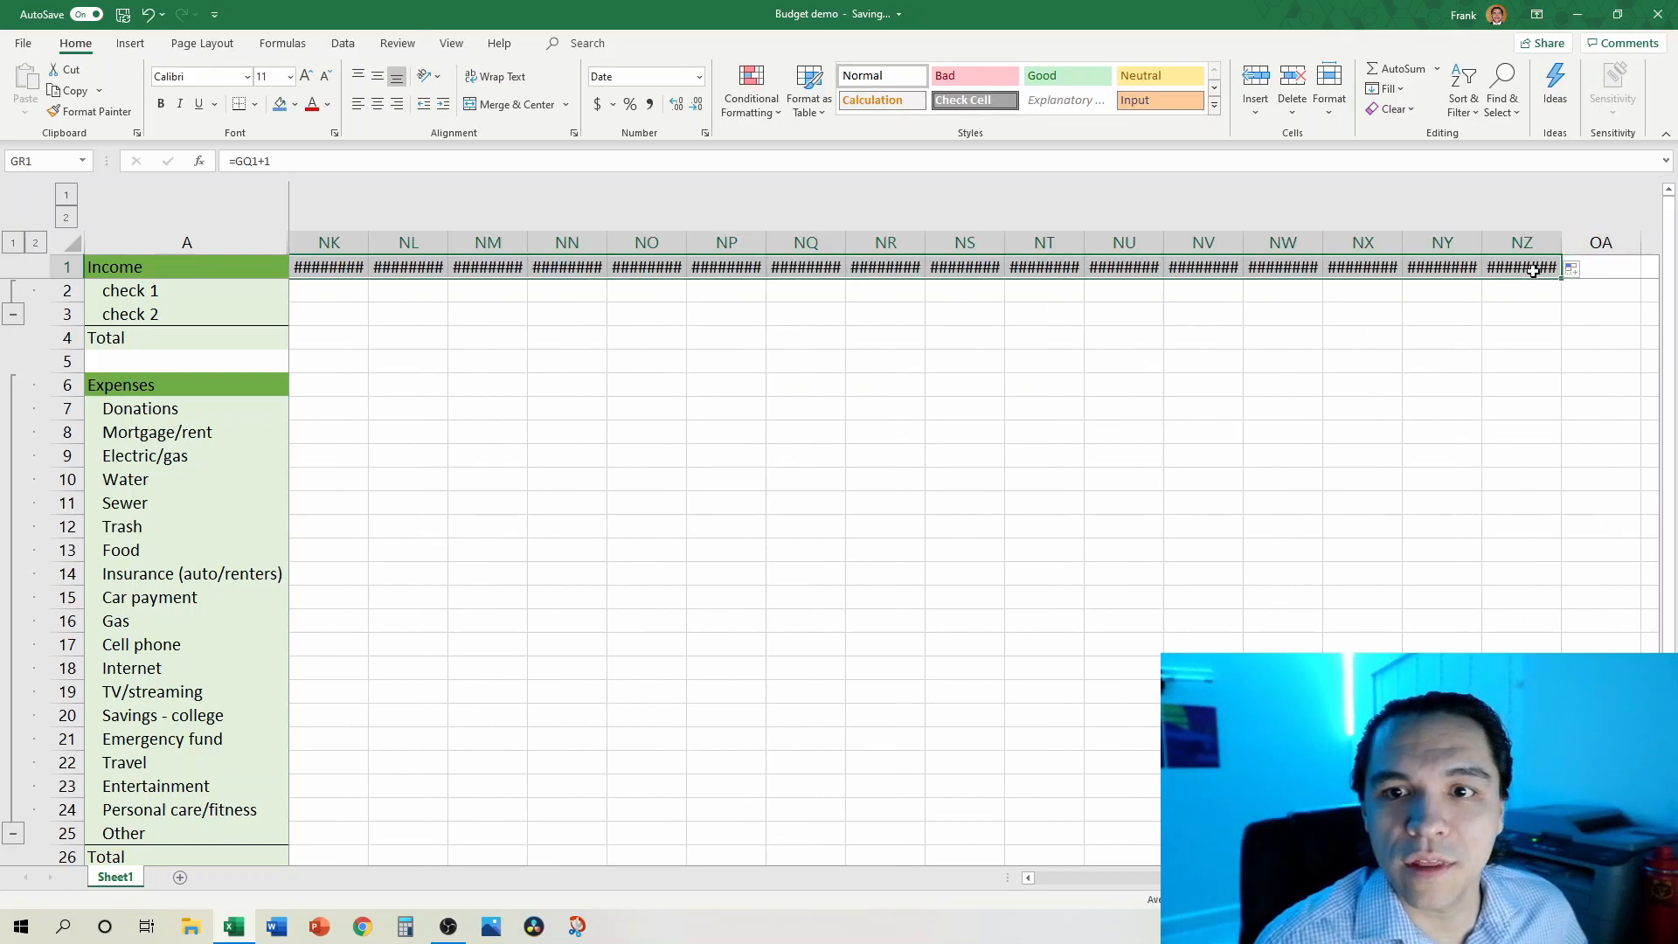
pyautogui.hotkey('alt', 'h')
pyautogui.press('o')
pyautogui.press('i')
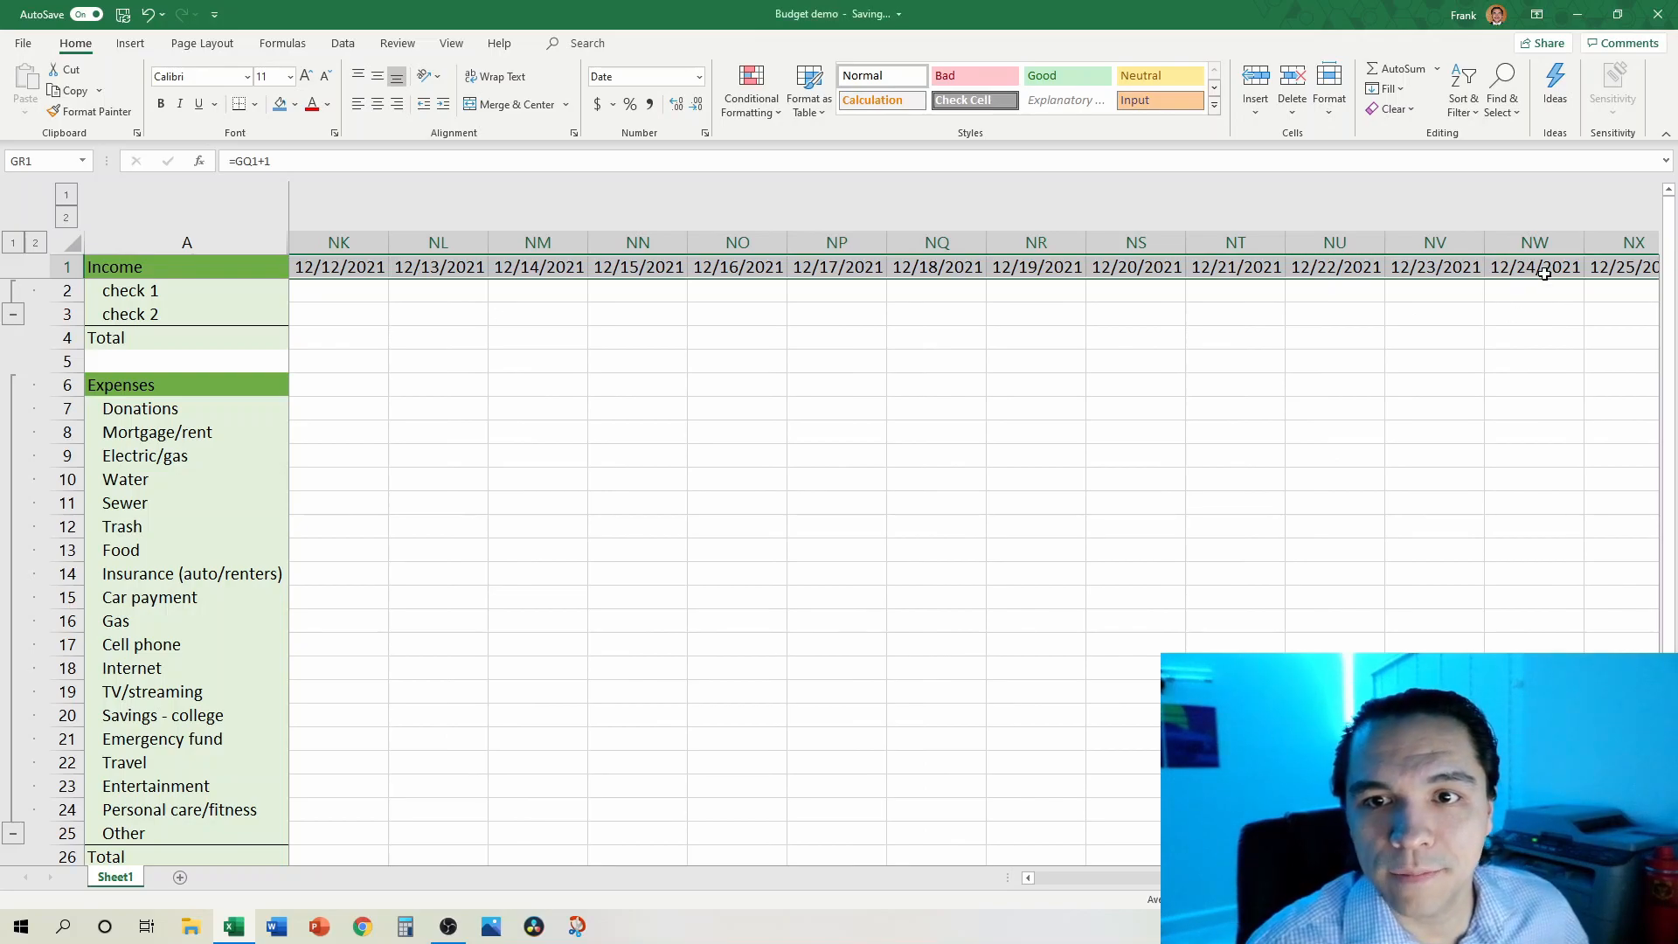
# Step: Extend the daily dates from NZ1 through OD1 (12/31/2021) to complete the year, and autofit the column widths
pyautogui.click(1538, 267)
pyautogui.press('Right')
pyautogui.press('Right')
pyautogui.press('Right')
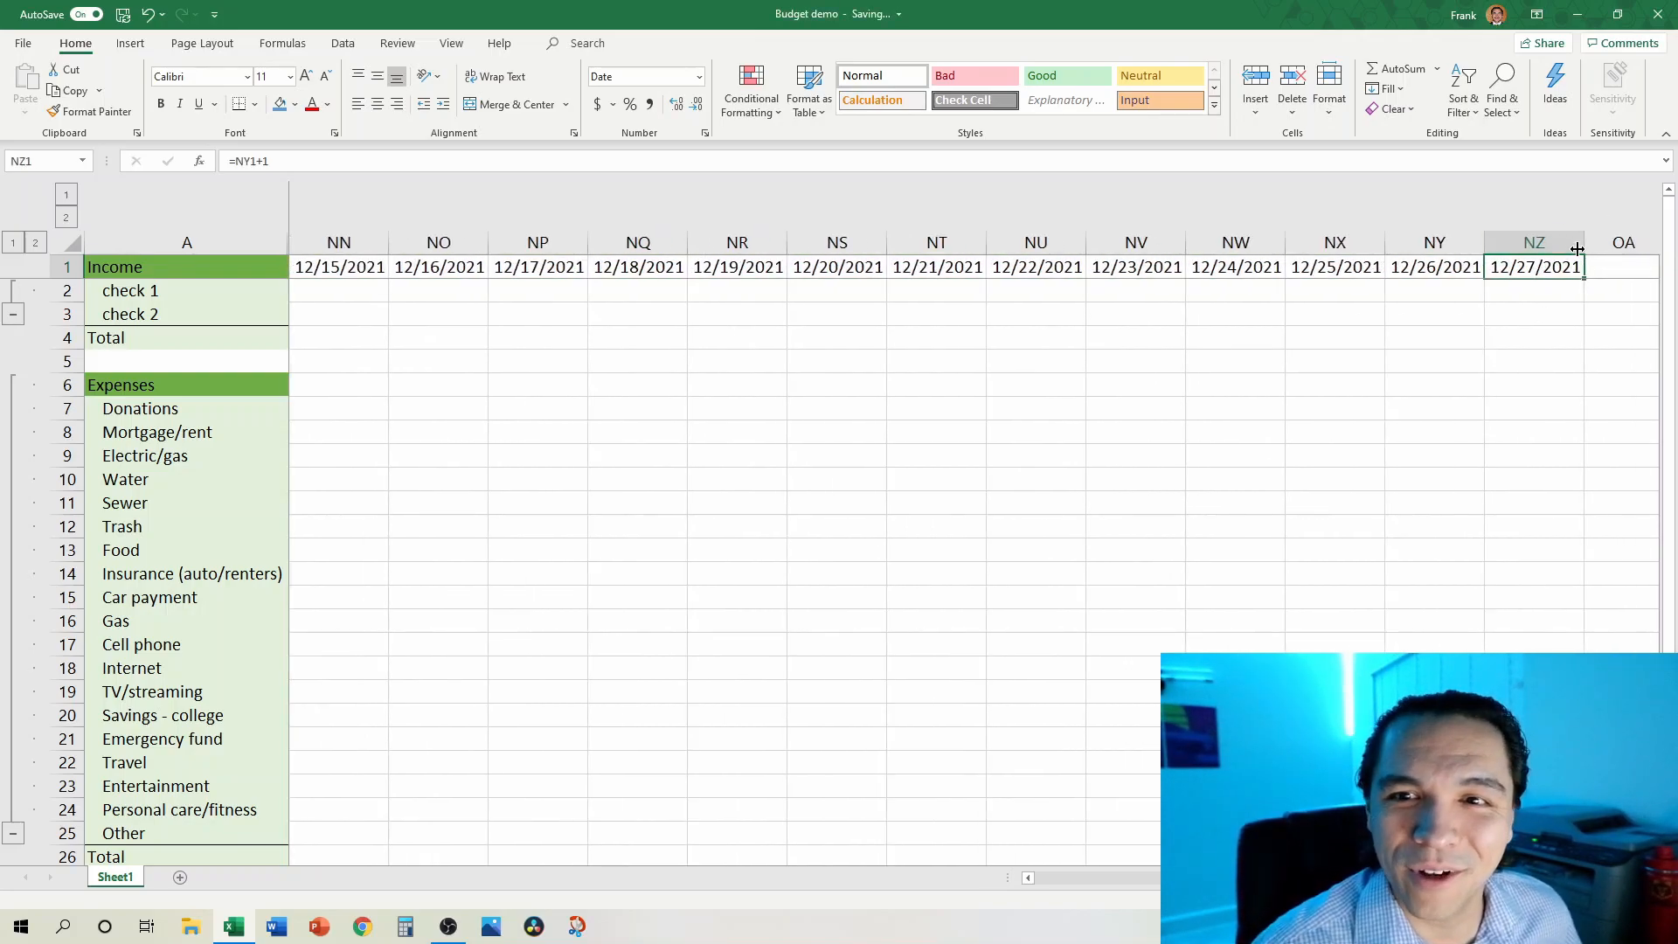
pyautogui.moveTo(1584, 278); pyautogui.dragTo(979, 271)
pyautogui.hotkey('alt', 'h')
pyautogui.press('o')
pyautogui.press('i')
pyautogui.press('Left')
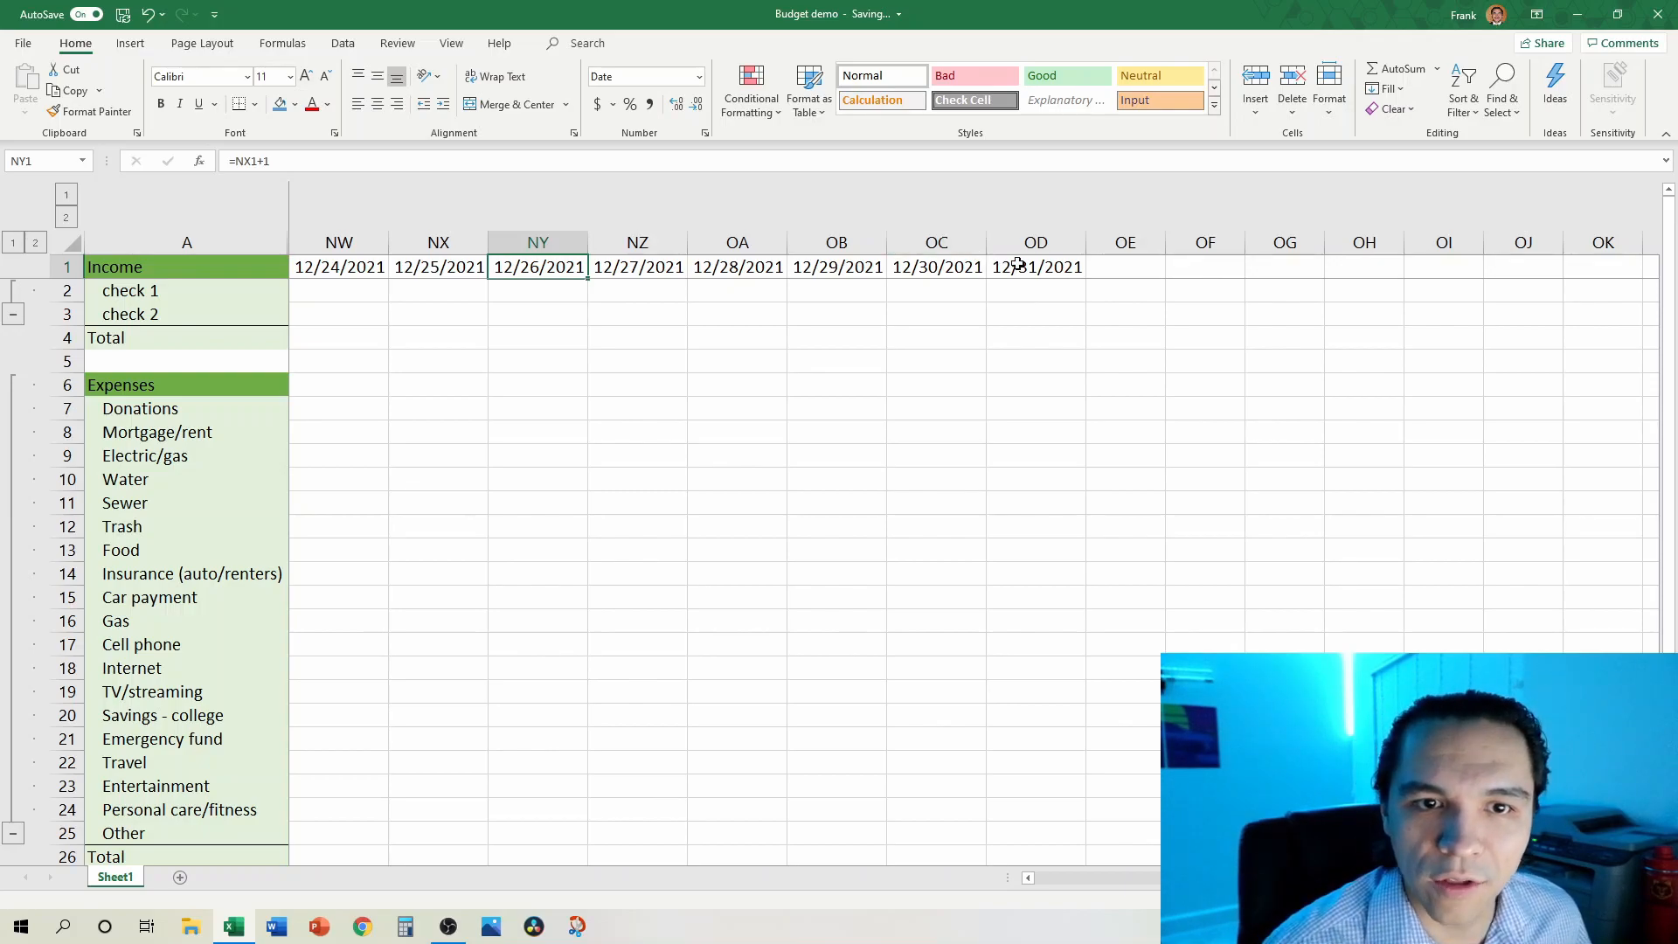
# Step: Review the daily date headers from the last date in row 1 back to the first one beside the collapsed totals
pyautogui.click(1023, 267)
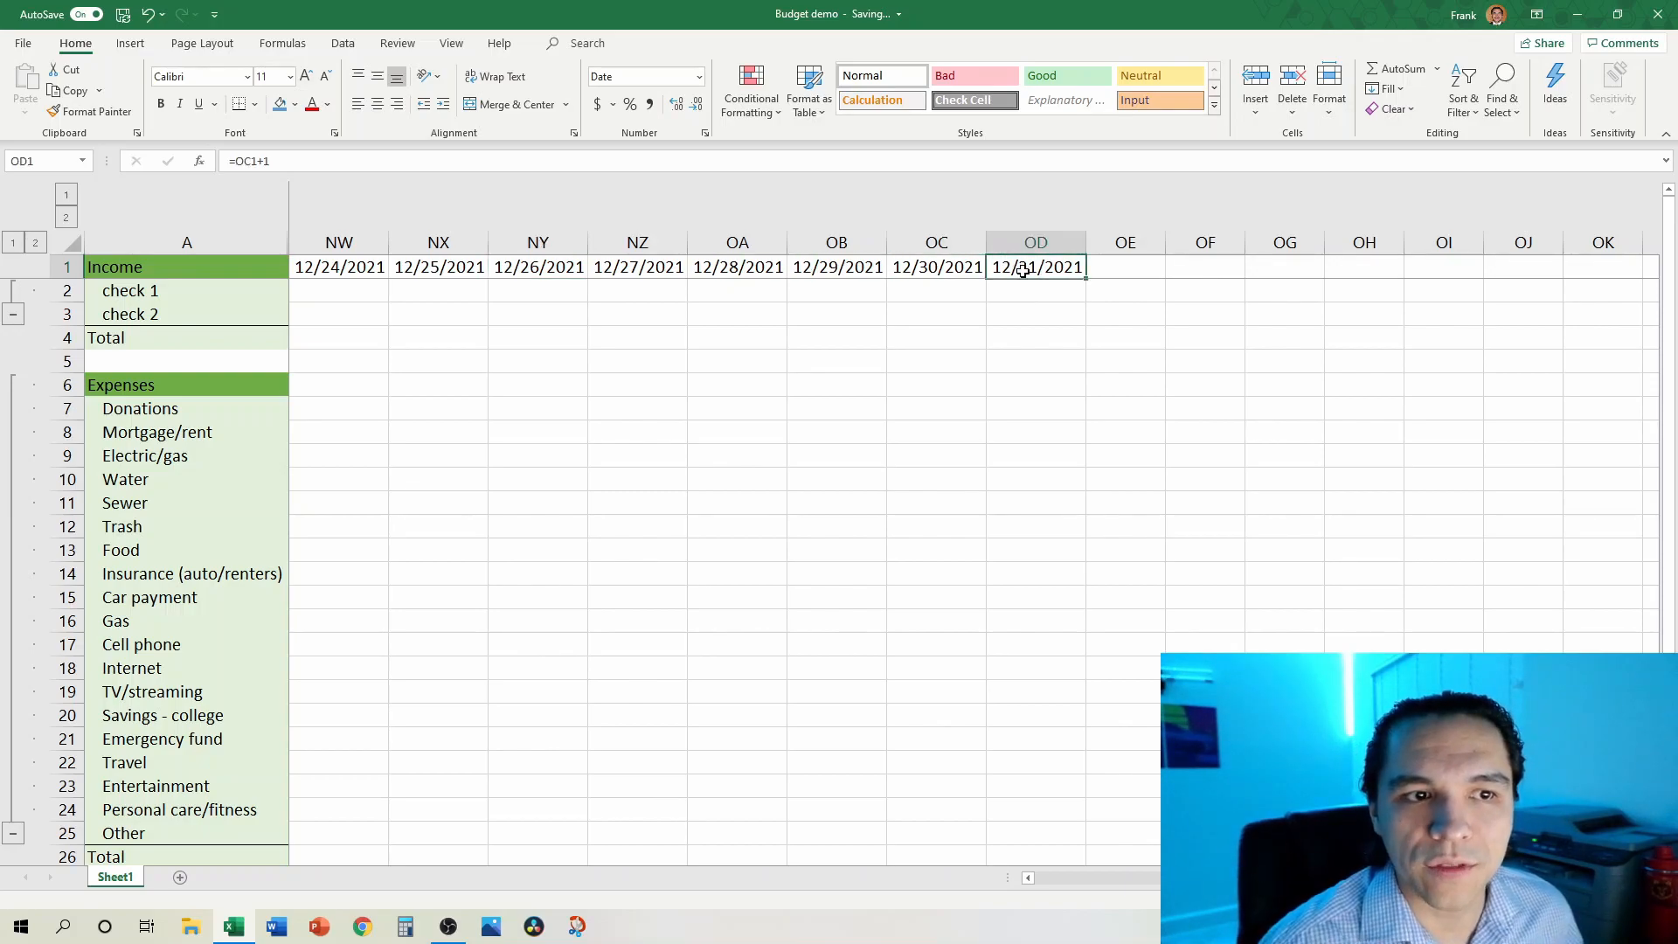
pyautogui.hotkey('ctrl', 'Left')
pyautogui.press('Right')
pyautogui.press('Right')
pyautogui.press('Right')
pyautogui.press('Left')
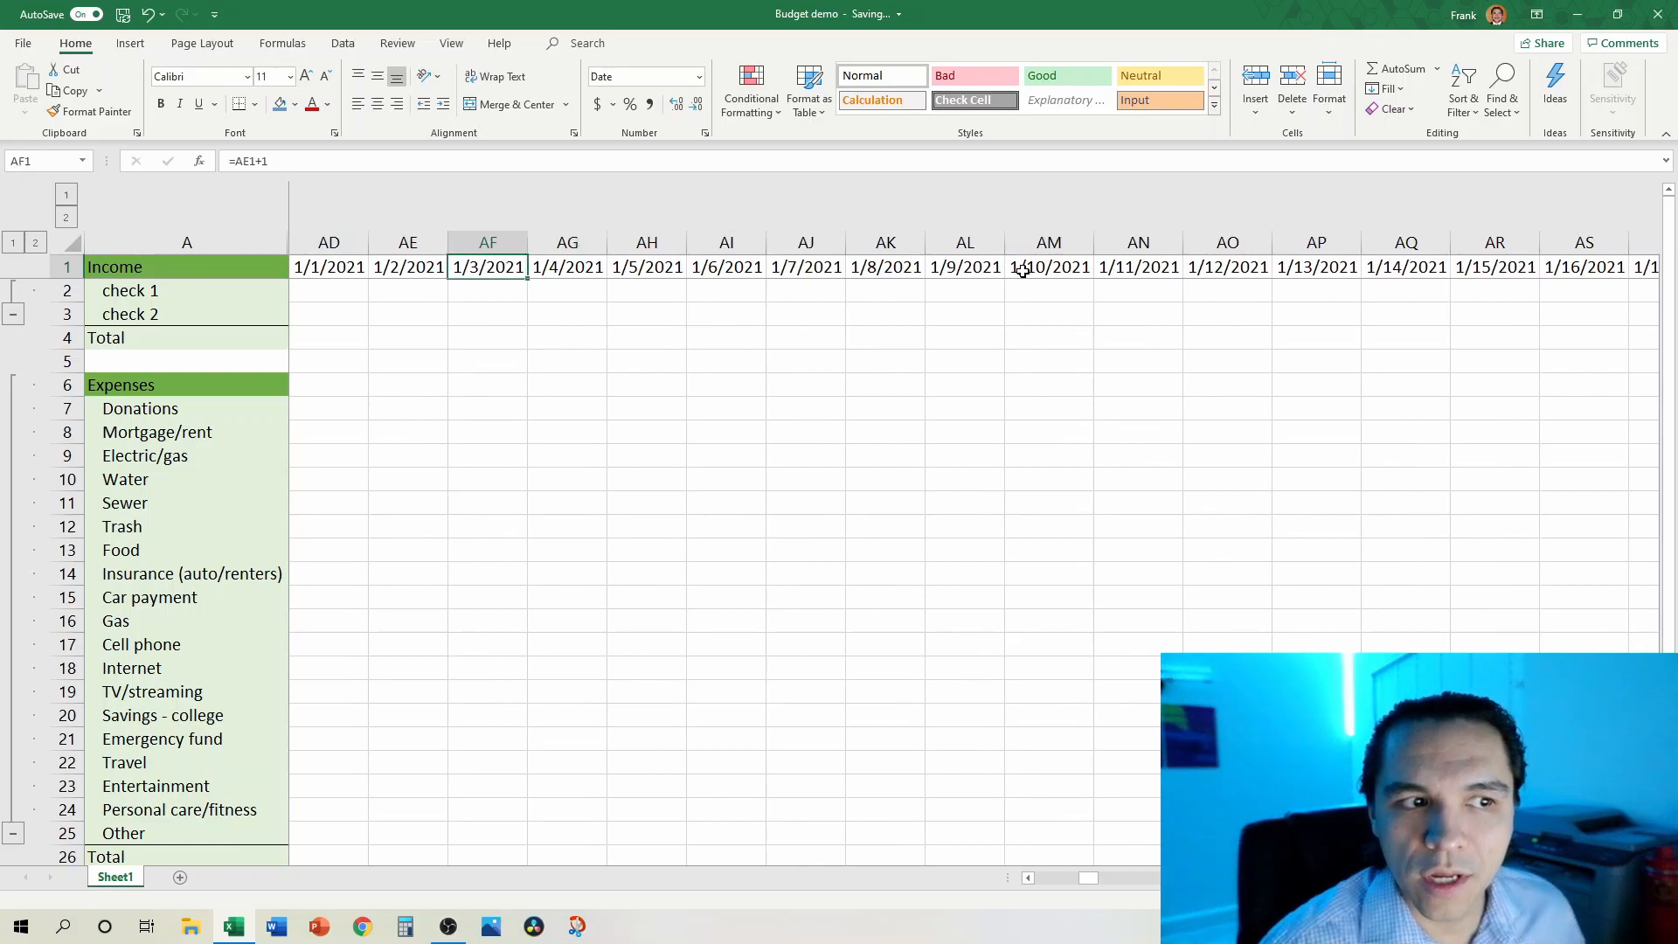
pyautogui.press('Left')
pyautogui.press('Left')
pyautogui.press('Left')
pyautogui.press('Down')
pyautogui.press('Right')
pyautogui.press('Right')
pyautogui.press('Right')
pyautogui.press('Left')
pyautogui.press('Left')
pyautogui.press('Left')
pyautogui.press('Left')
pyautogui.press('Left')
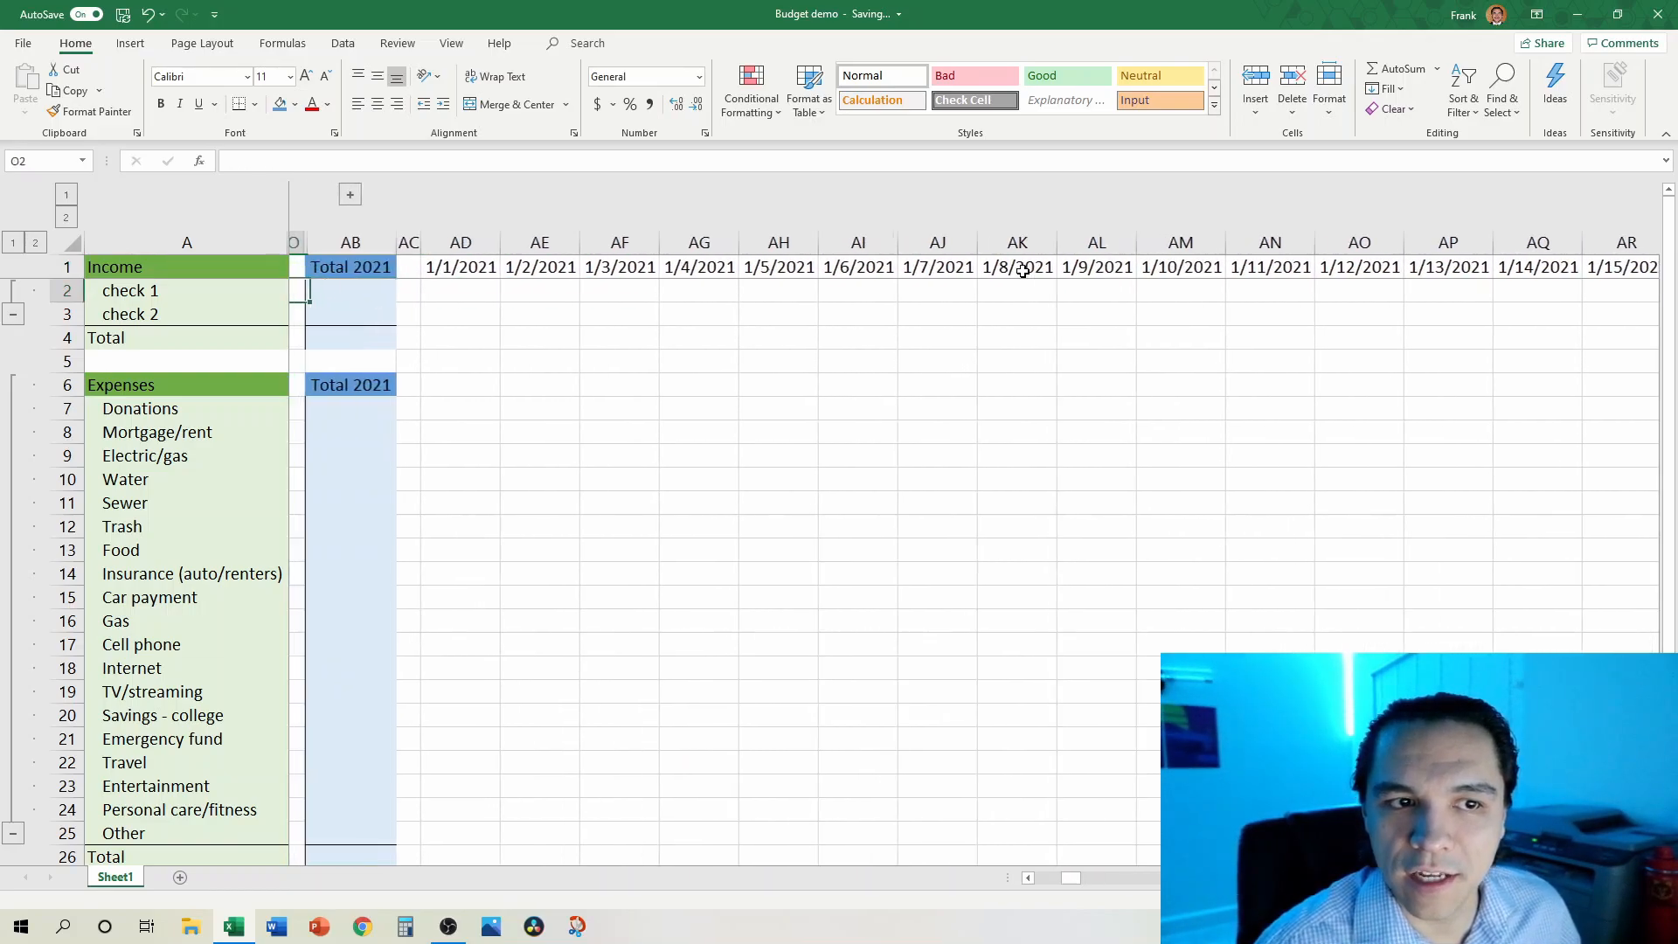
pyautogui.press('Left')
pyautogui.press('Left')
pyautogui.press('Right')
pyautogui.press('Right')
pyautogui.press('Right')
pyautogui.press('Right')
pyautogui.press('Right')
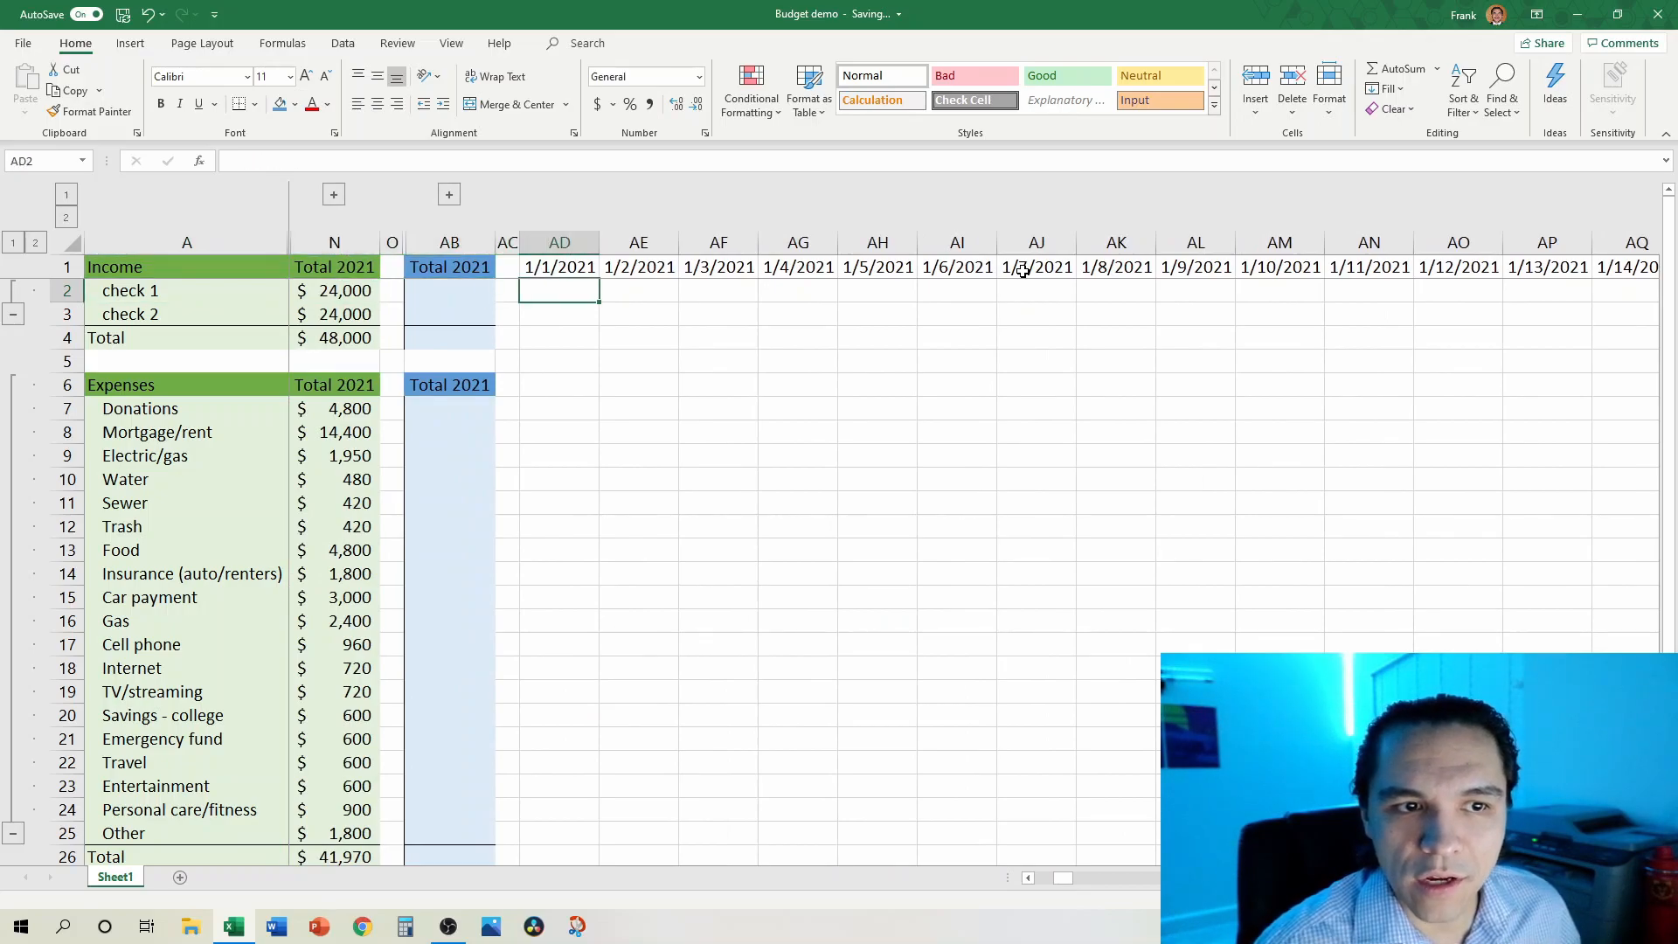
# Step: Highlight the 1/1/2021 start date in AD1 with a yellow fill
pyautogui.press('Up')
pyautogui.press('Down')
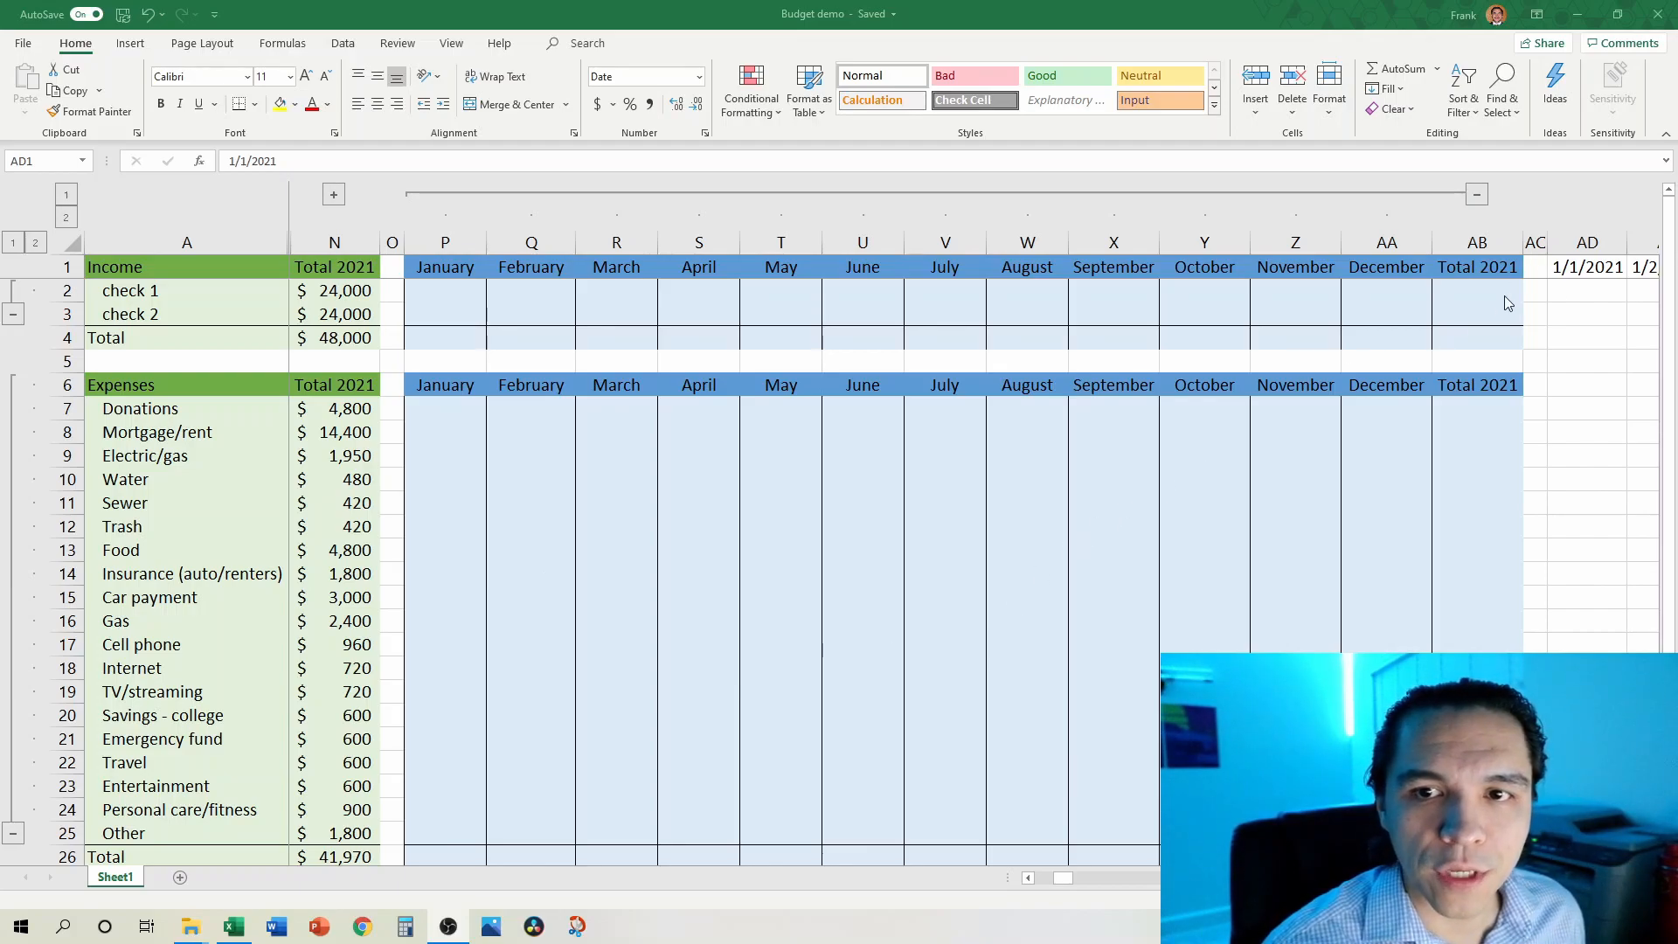
pyautogui.click(1568, 269)
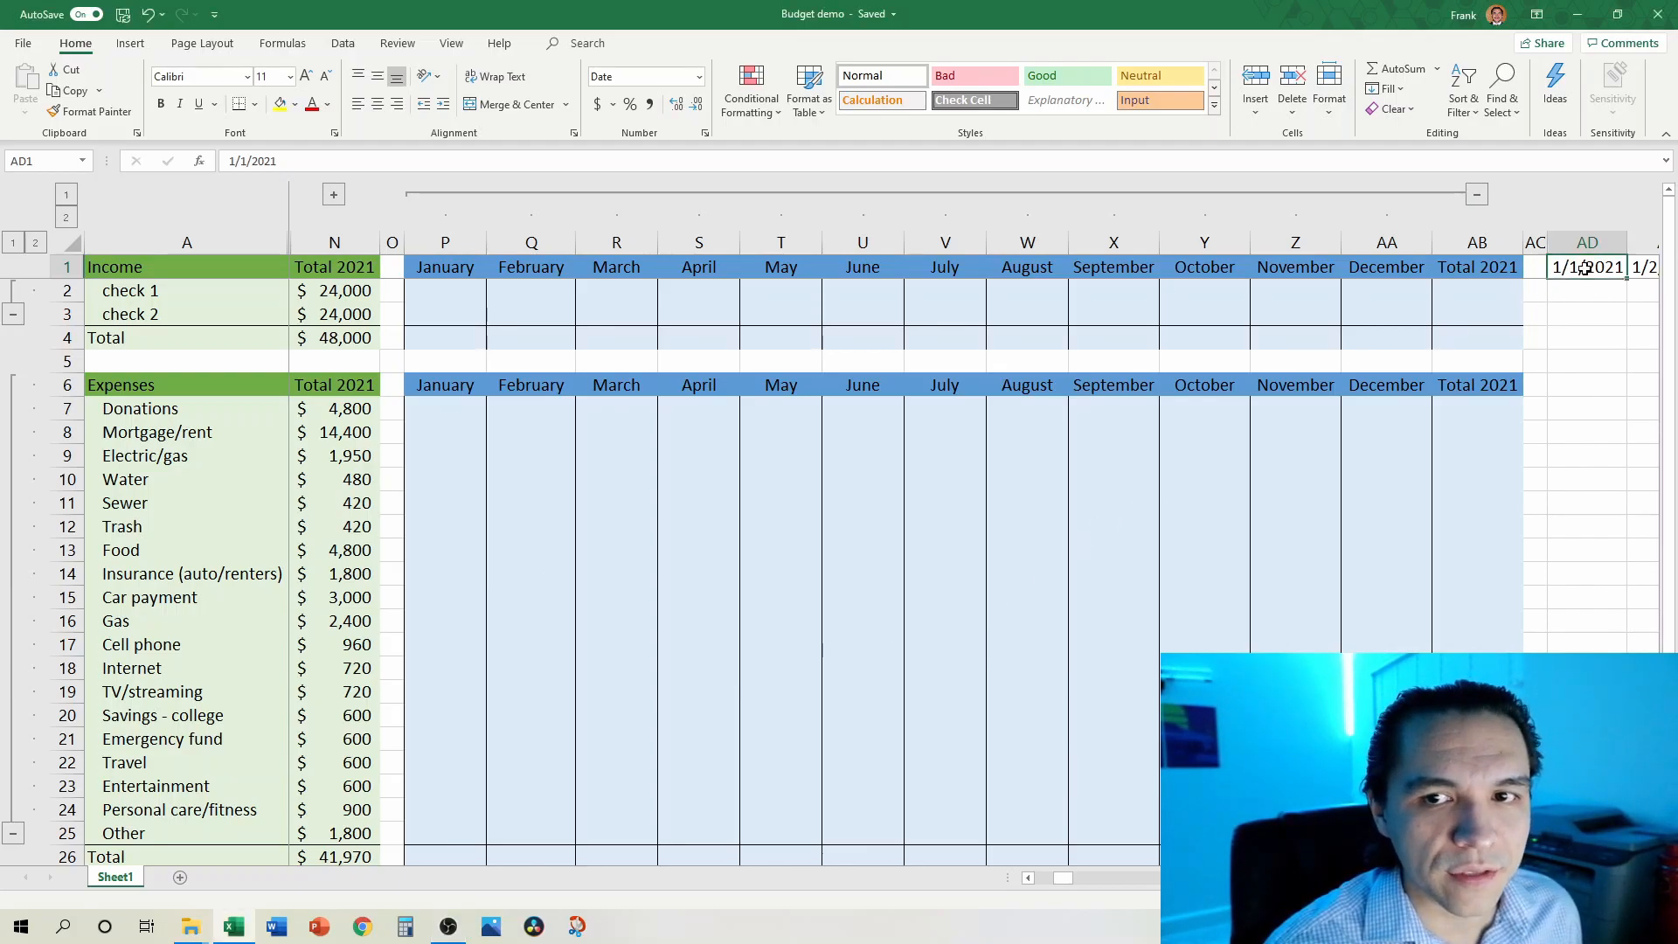
pyautogui.click(1643, 264)
pyautogui.click(1608, 264)
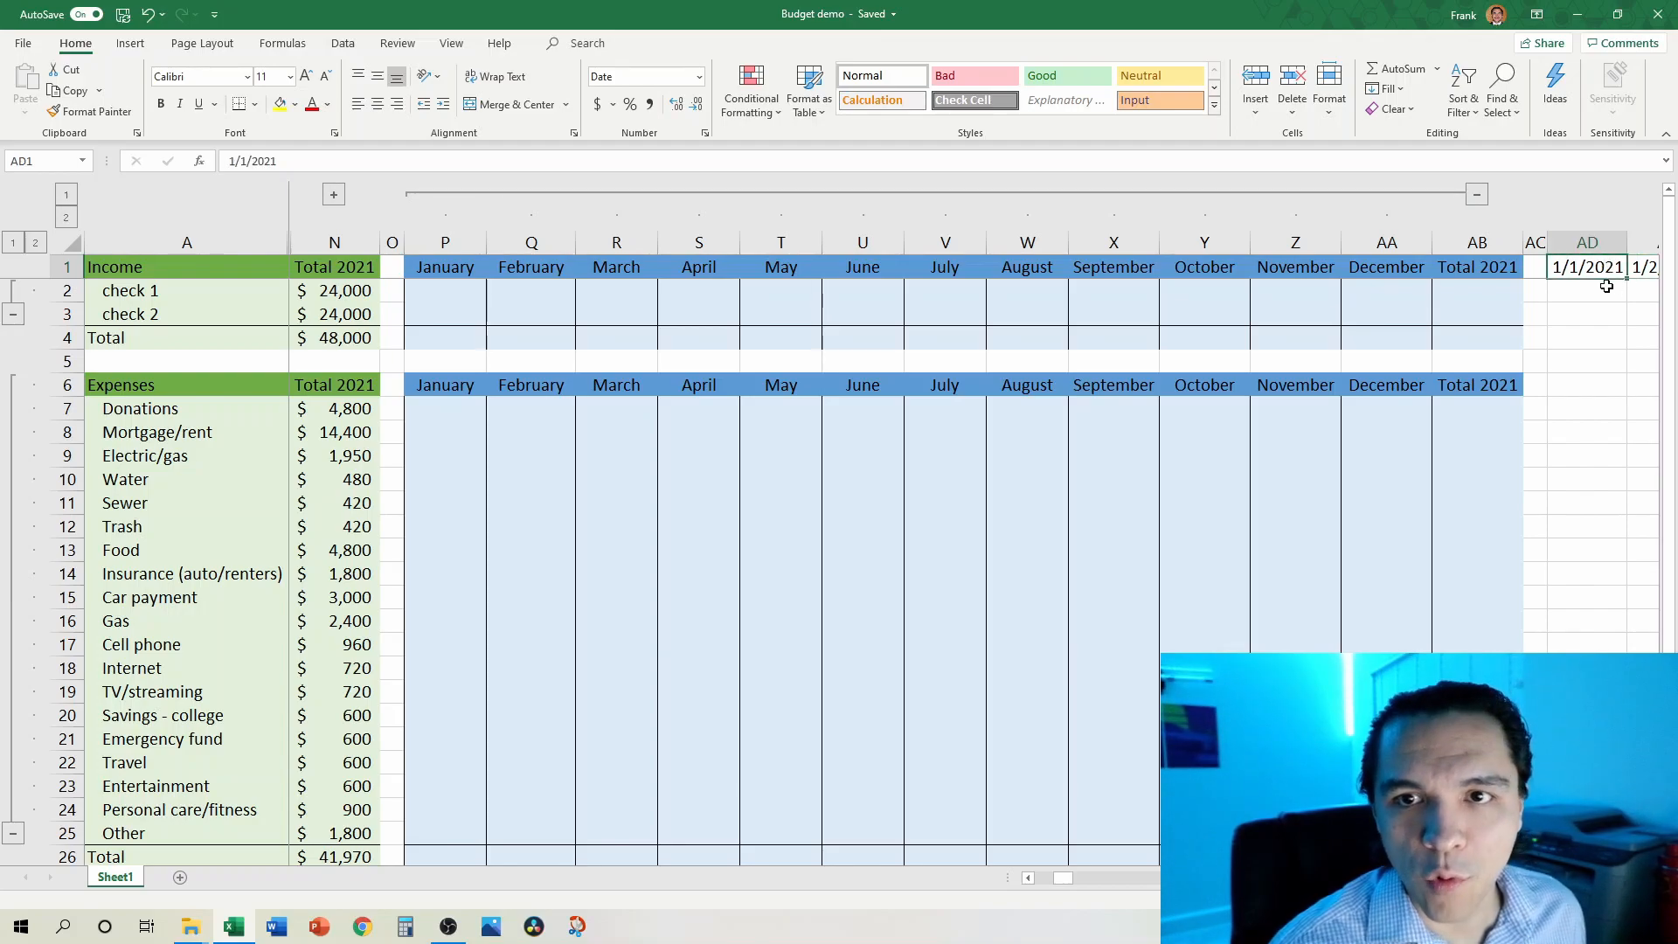
pyautogui.click(280, 104)
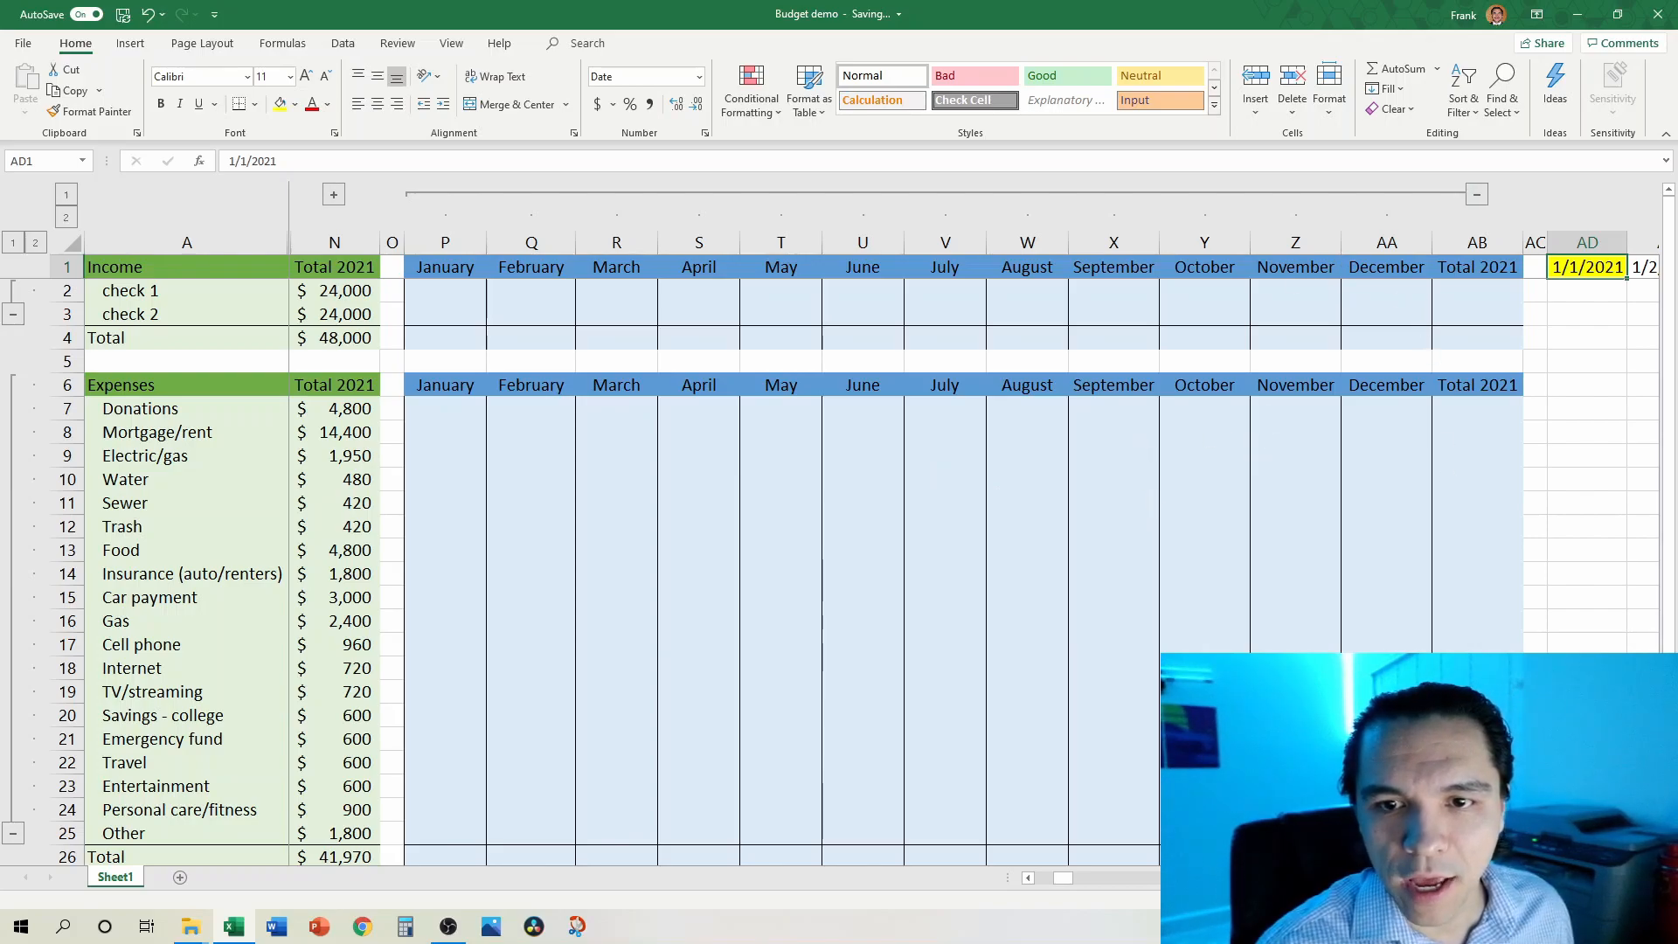
# Step: Clear the January to December headers from P1:AA1 and P6:AA6 in the blue section
pyautogui.moveTo(1407, 574); pyautogui.dragTo(415, 266)
pyautogui.press('Delete')
pyautogui.press('Up')
pyautogui.press('Up')
pyautogui.press('Up')
pyautogui.press('Up')
pyautogui.press('Up')
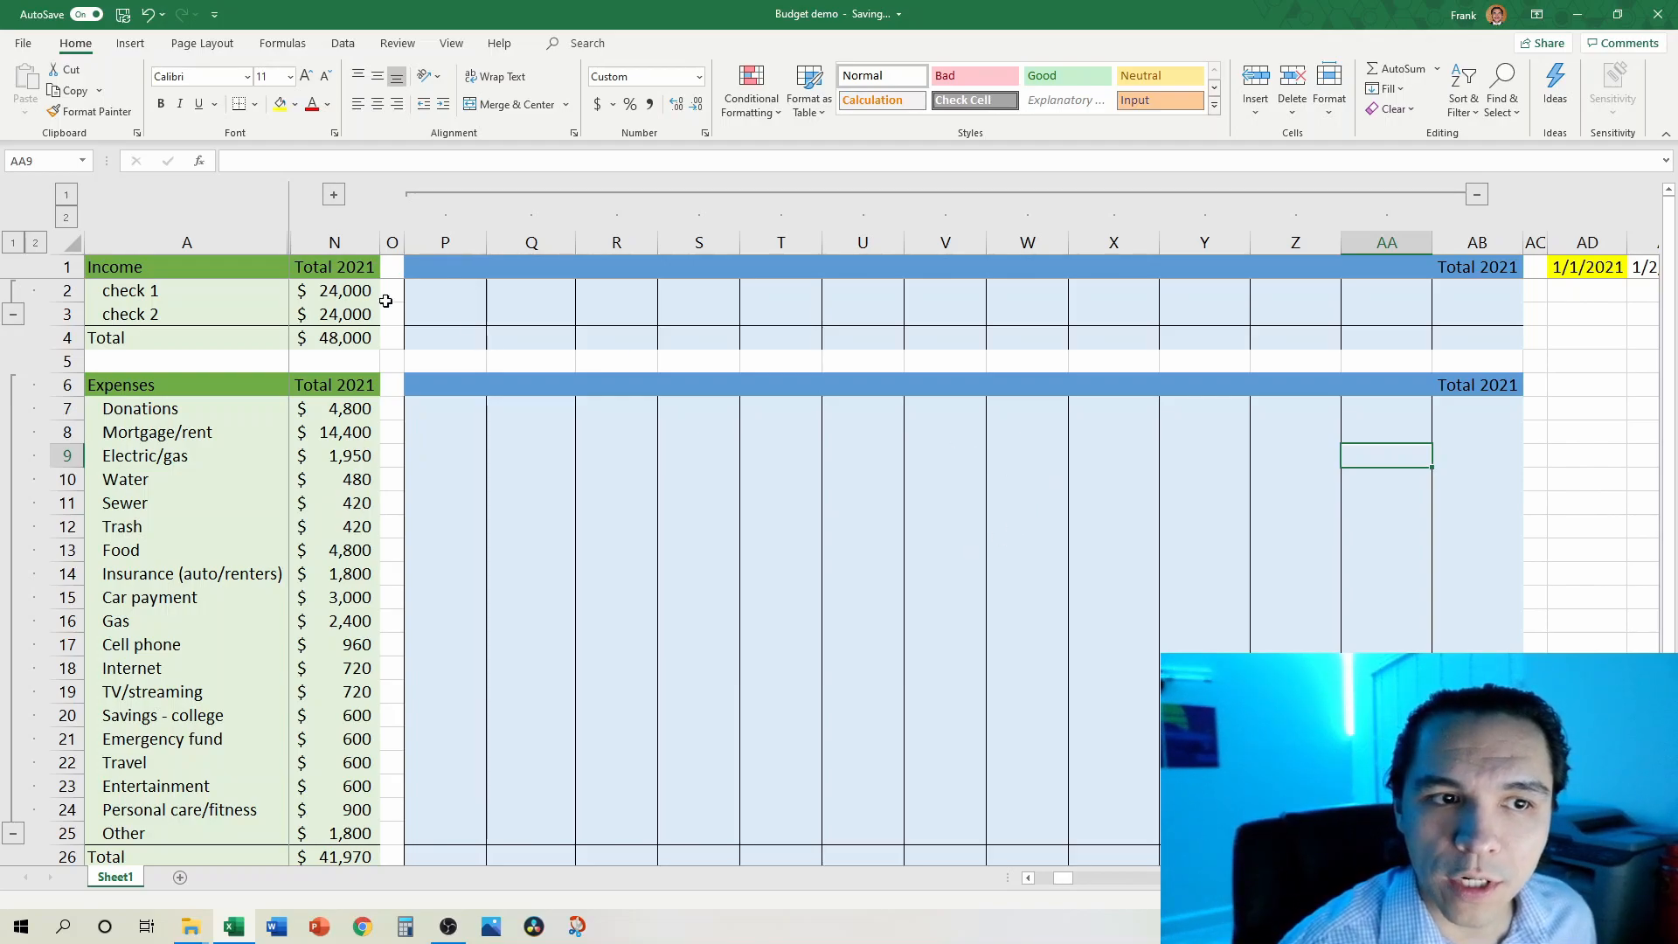
# Step: Link the blue section's first month header in P1 to the start date with =AD1
pyautogui.click(437, 268)
pyautogui.doubleClick(439, 269)
pyautogui.write('=')
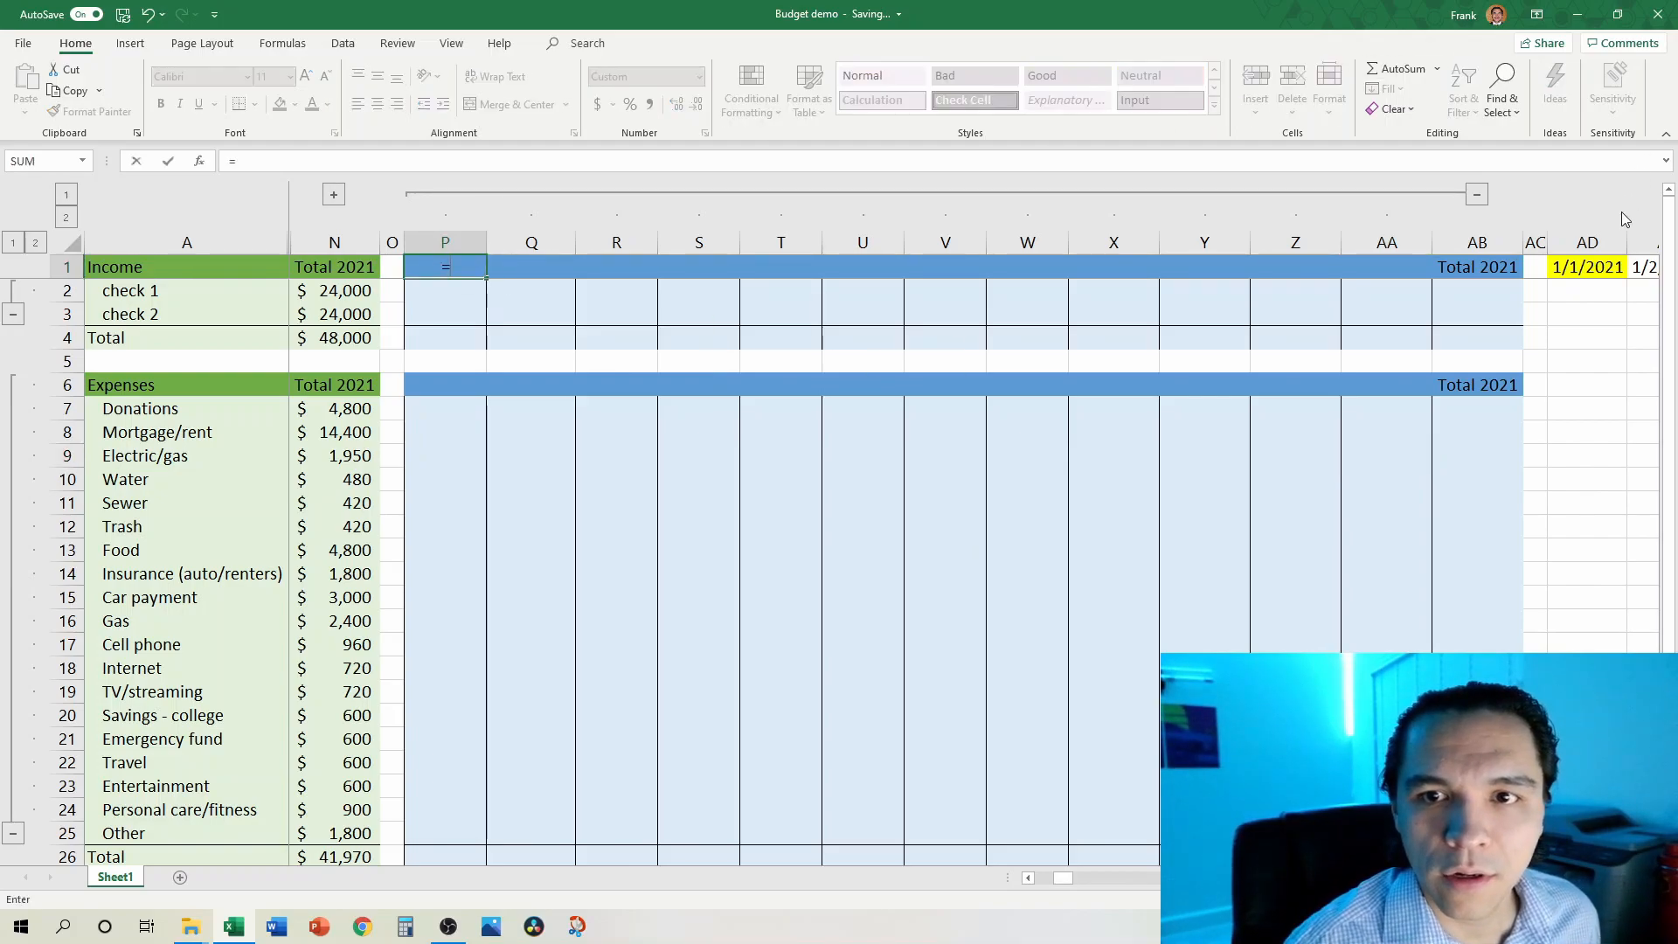
pyautogui.click(1590, 269)
pyautogui.press('Return')
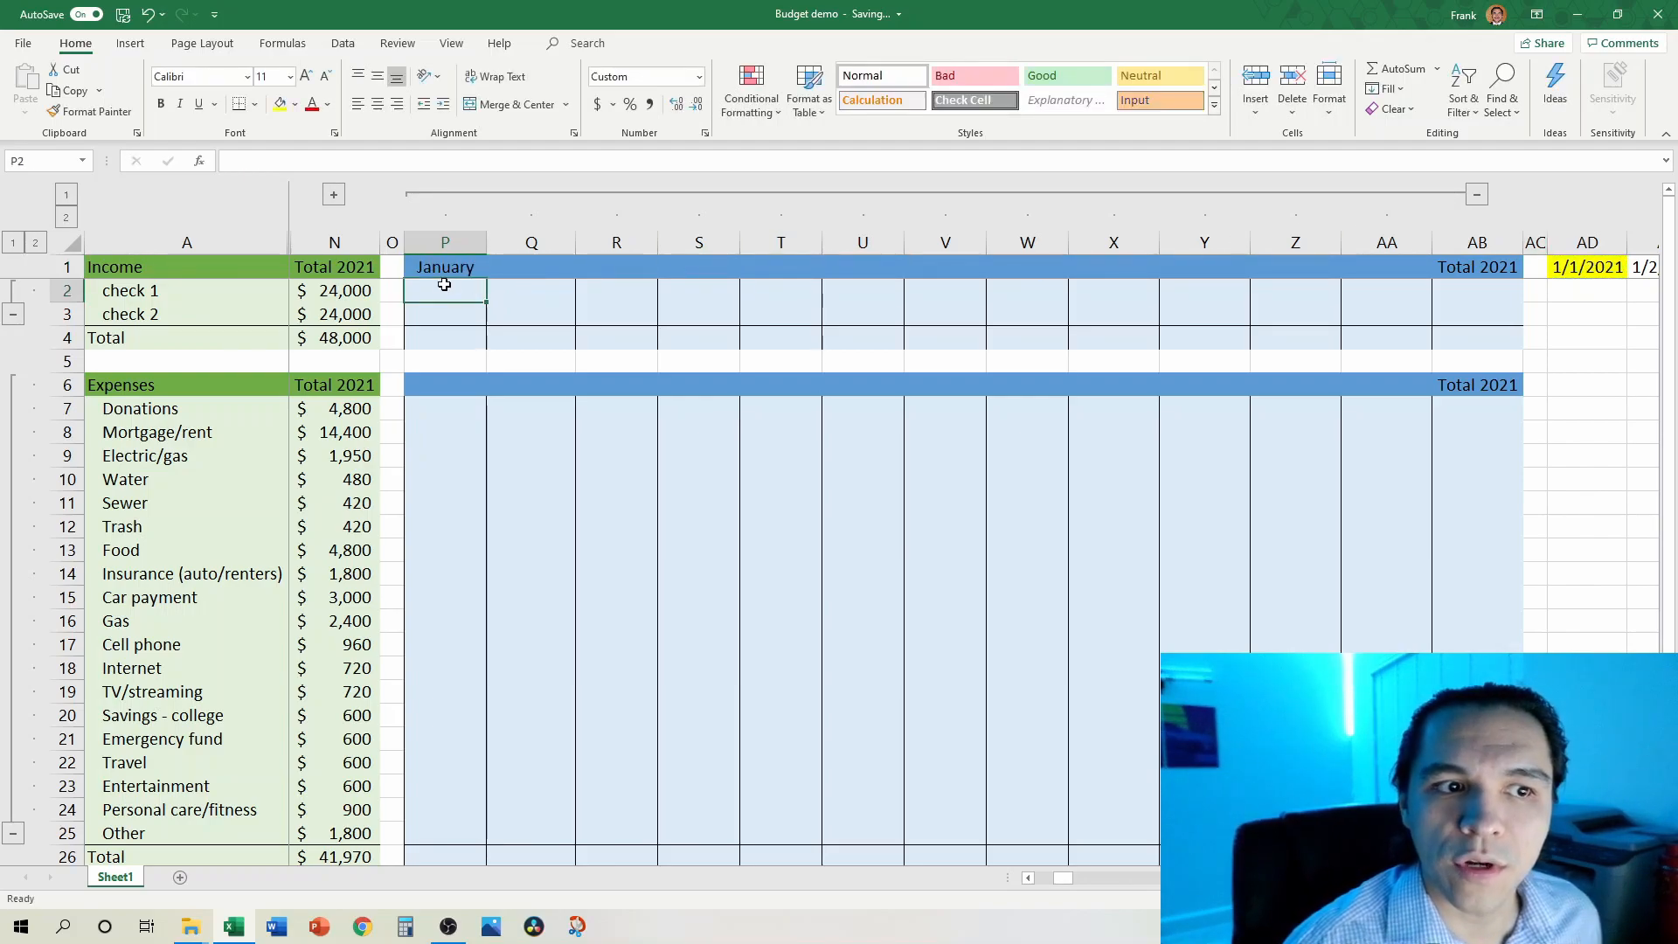
# Step: Apply the custom number format mmmm to the month header cells P1:AA1
pyautogui.click(446, 267)
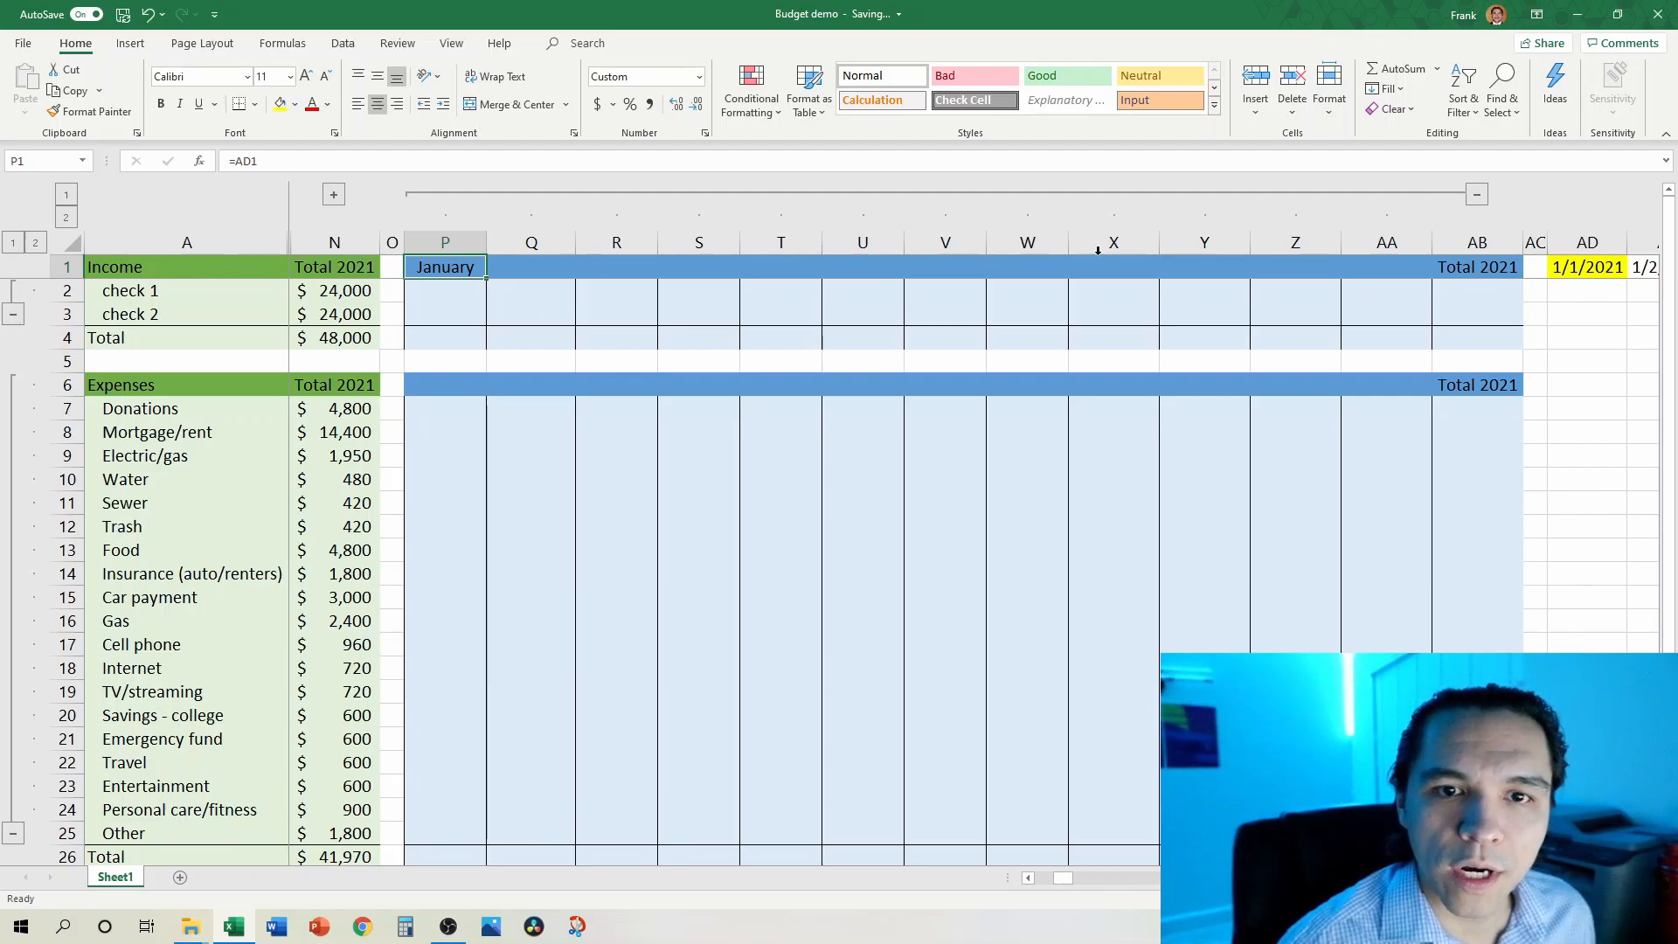
pyautogui.keyDown('shift'); pyautogui.click(1425, 265); pyautogui.keyUp('shift')
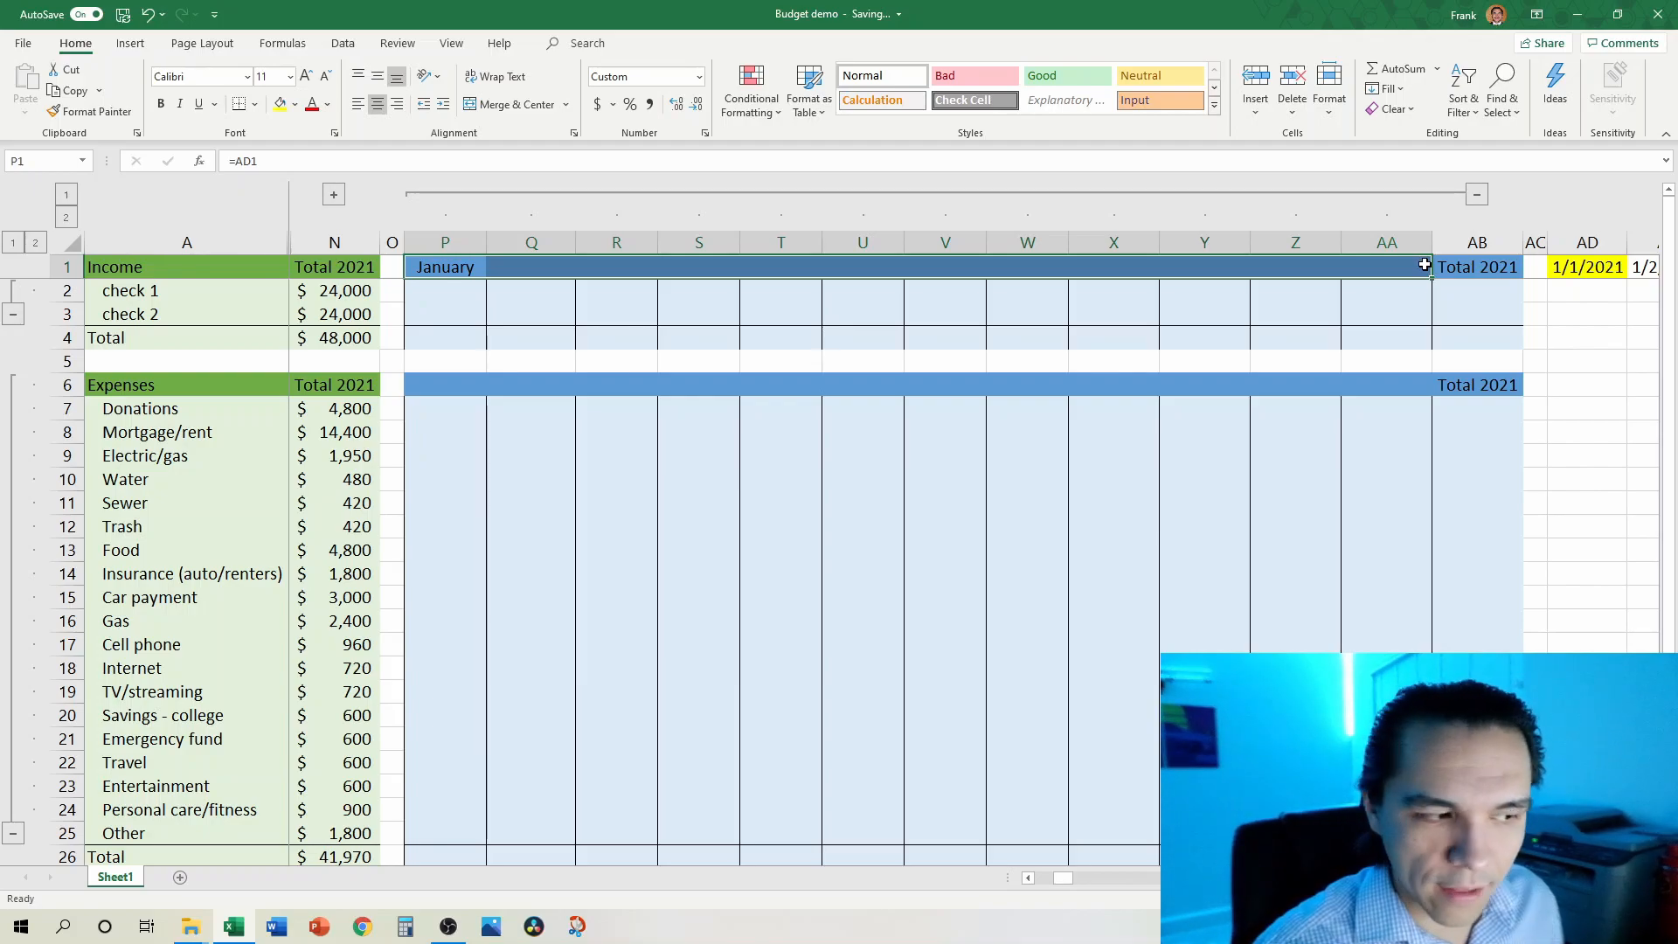
pyautogui.hotkey('ctrl', '1')
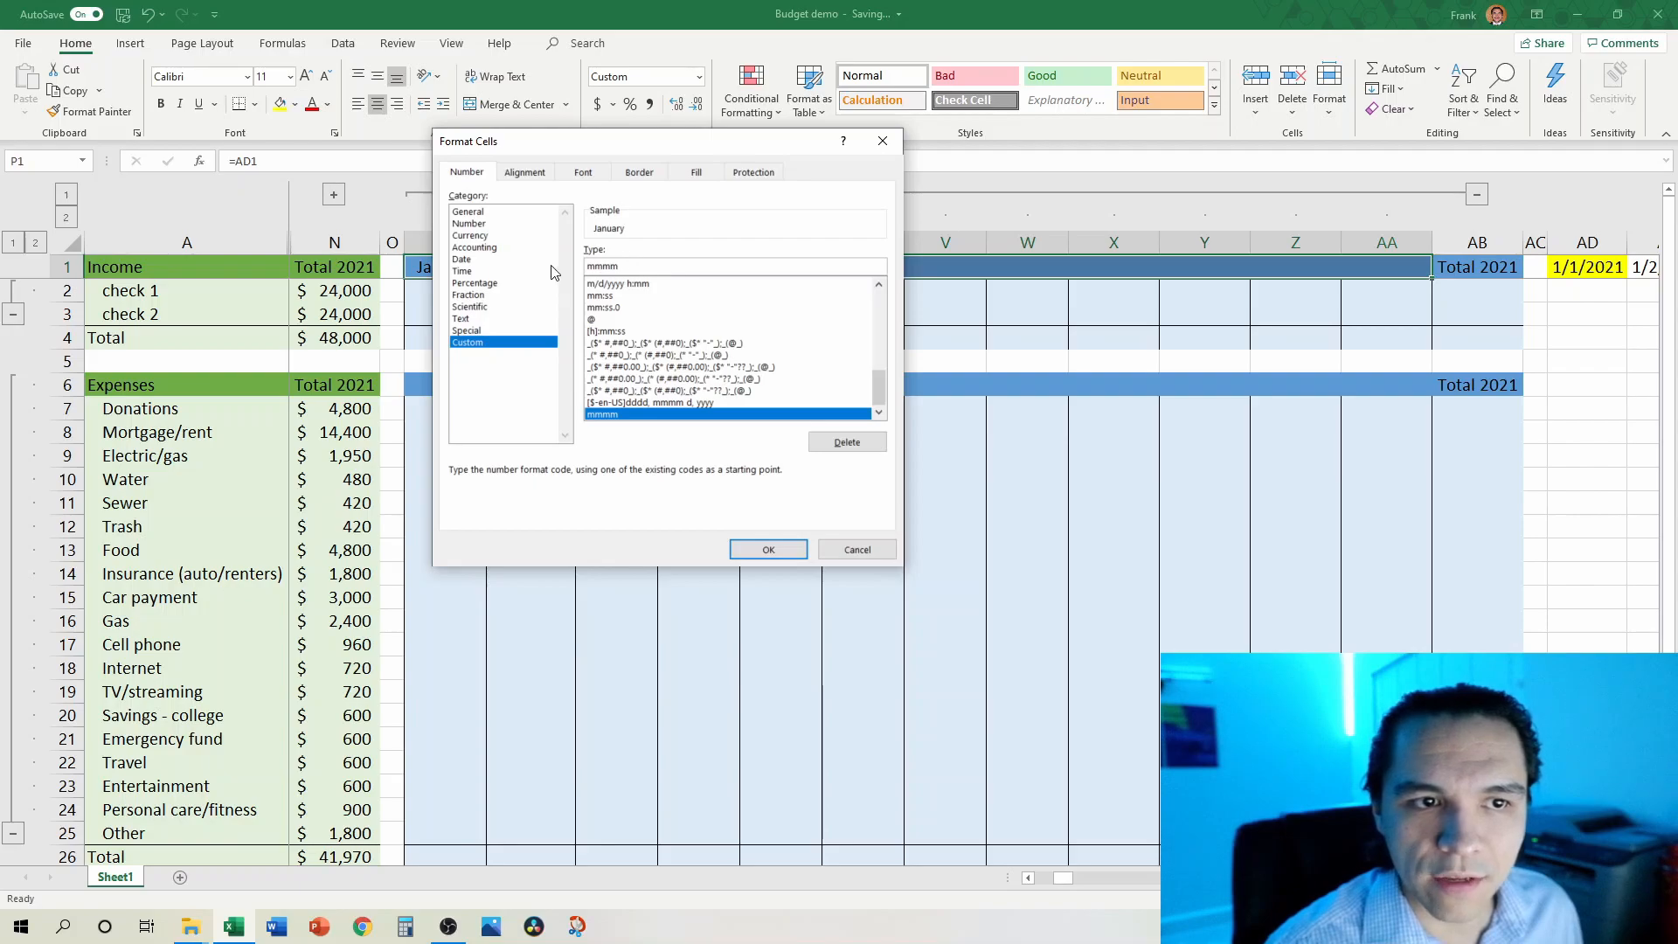
pyautogui.hotkey('shift', 'Left')
pyautogui.hotkey('shift', 'Left')
pyautogui.hotkey('shift', 'Left')
pyautogui.hotkey('shift', 'Left')
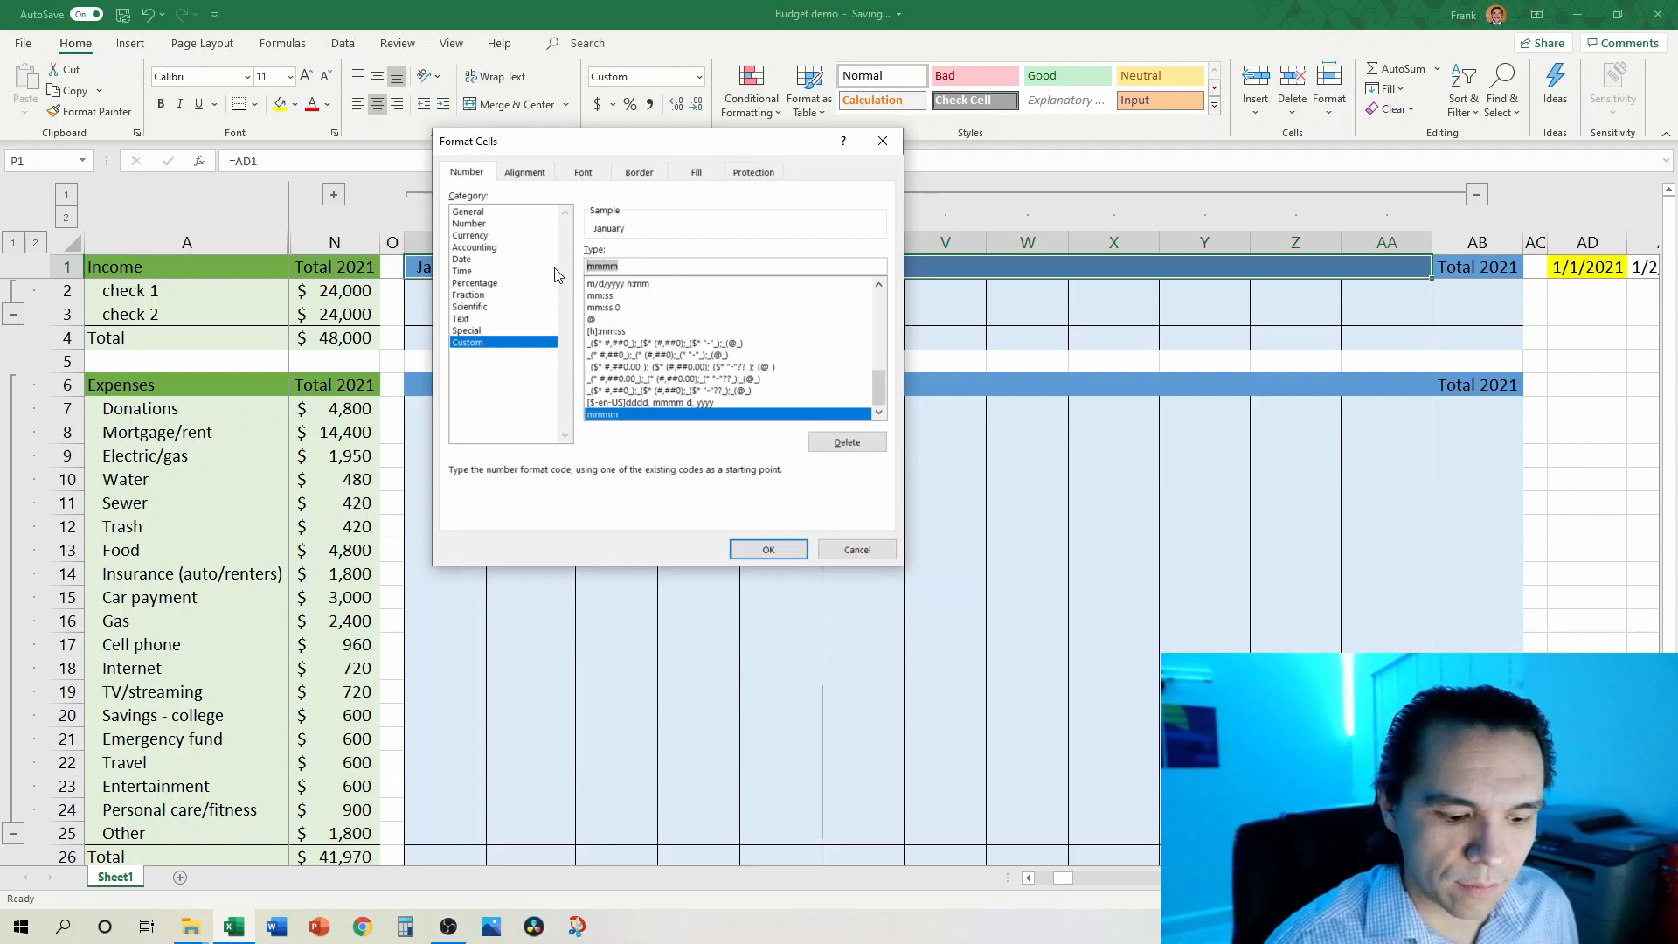
pyautogui.press('BackSpace')
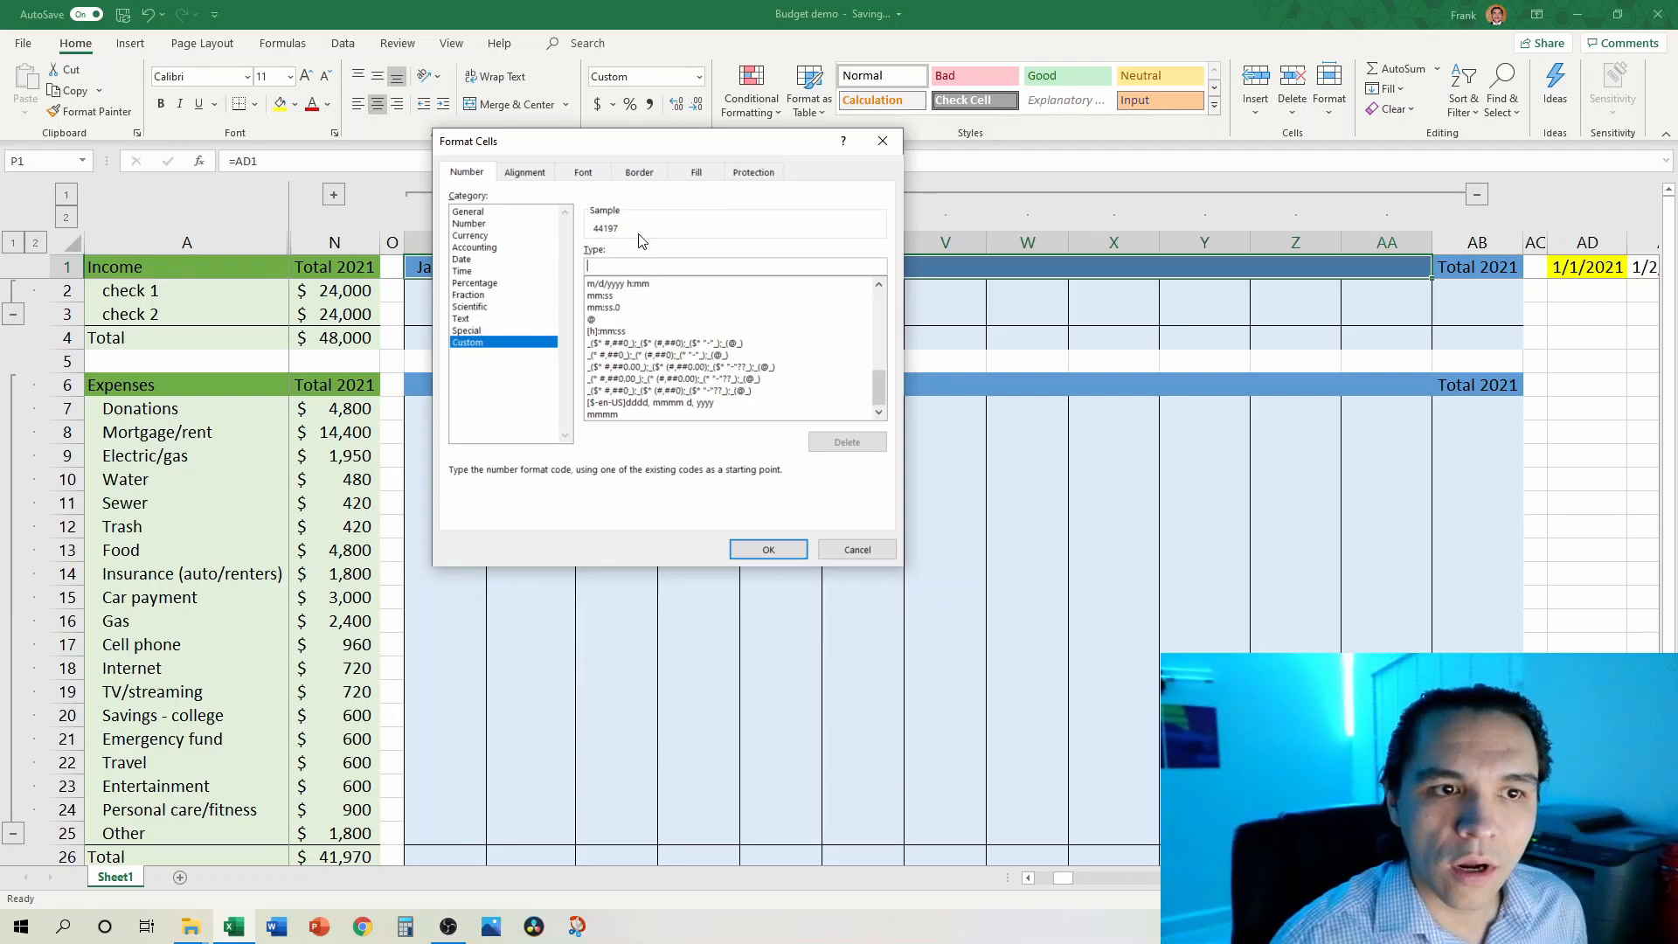
pyautogui.write('m')
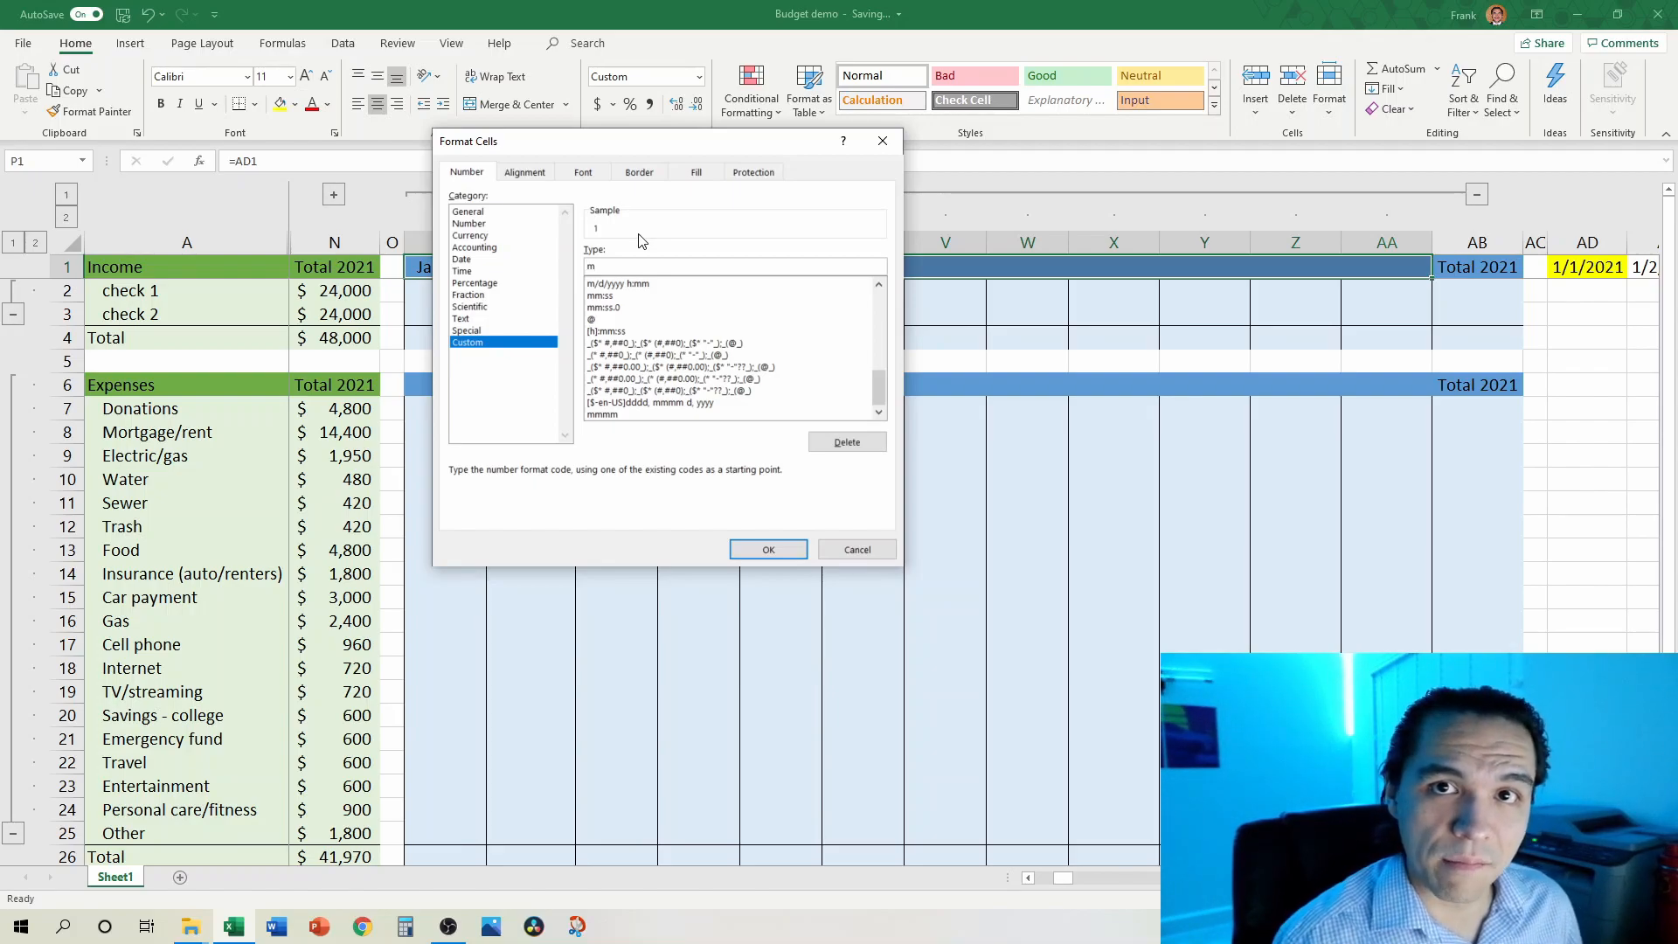
pyautogui.write('m')
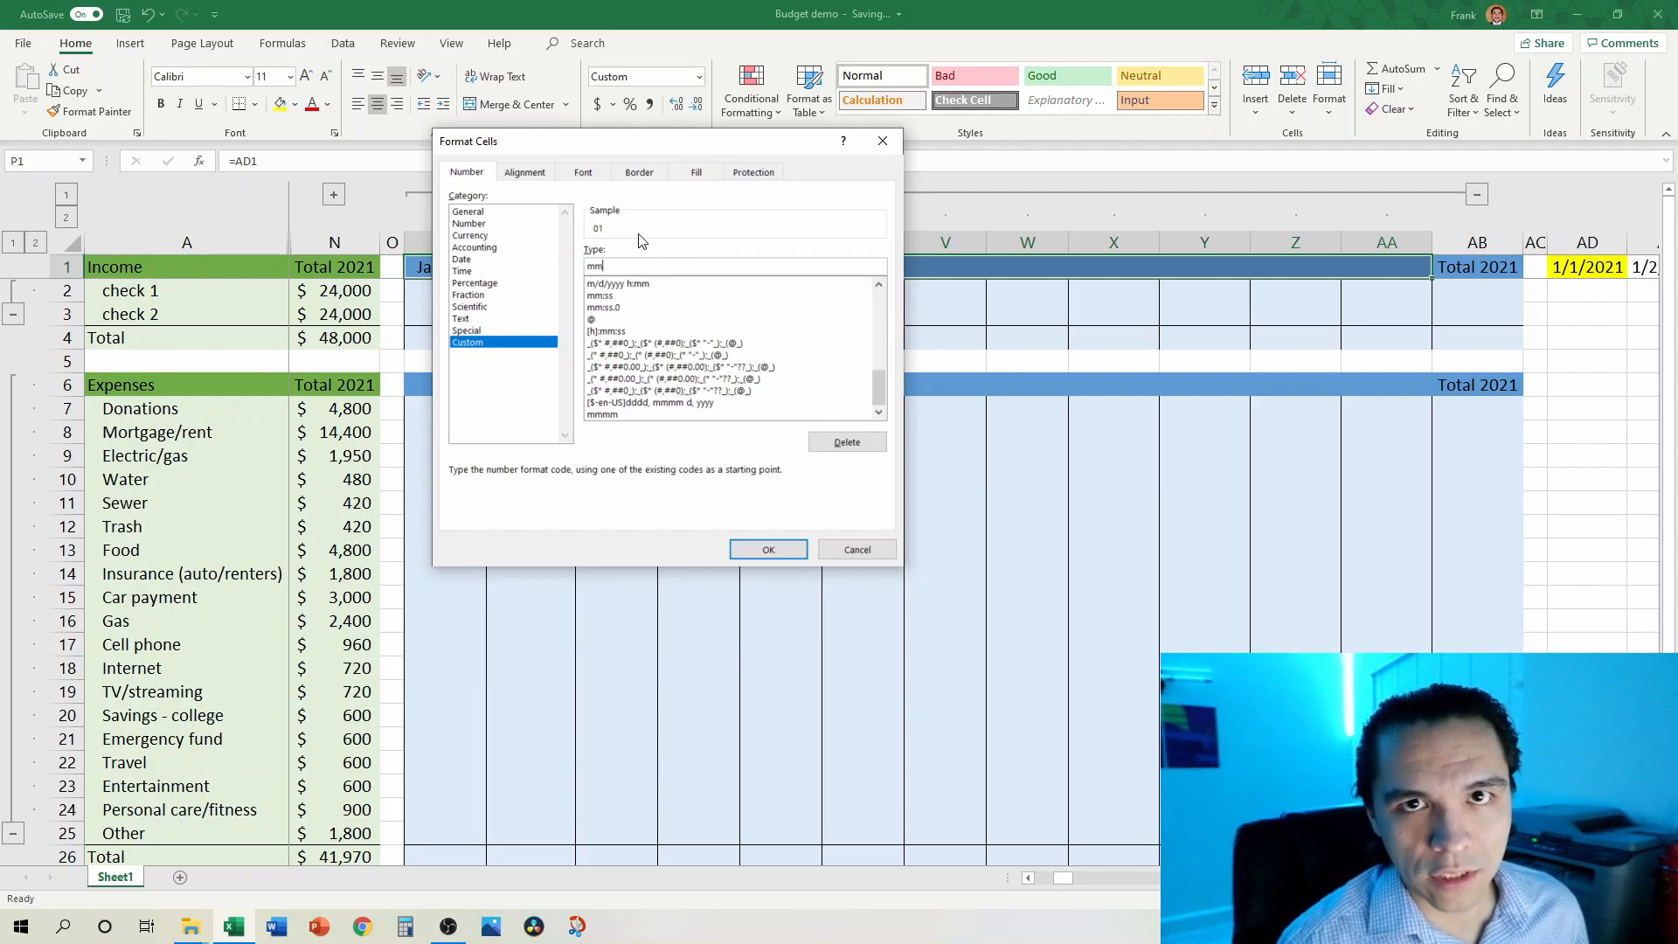
pyautogui.write('m')
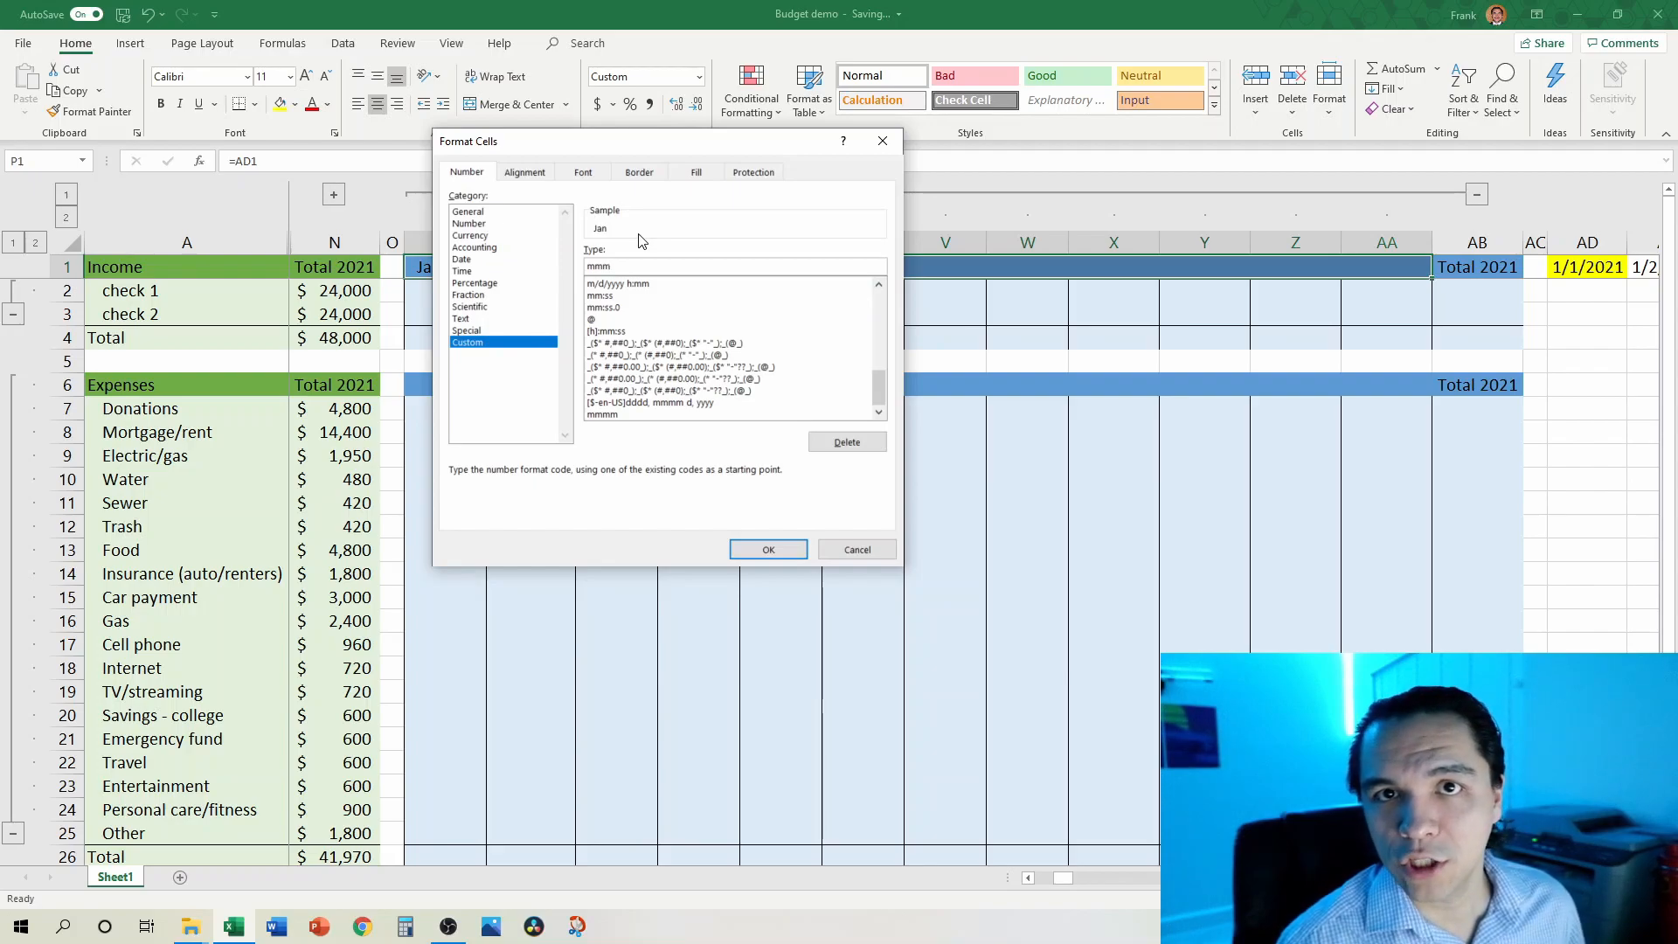
pyautogui.write('m')
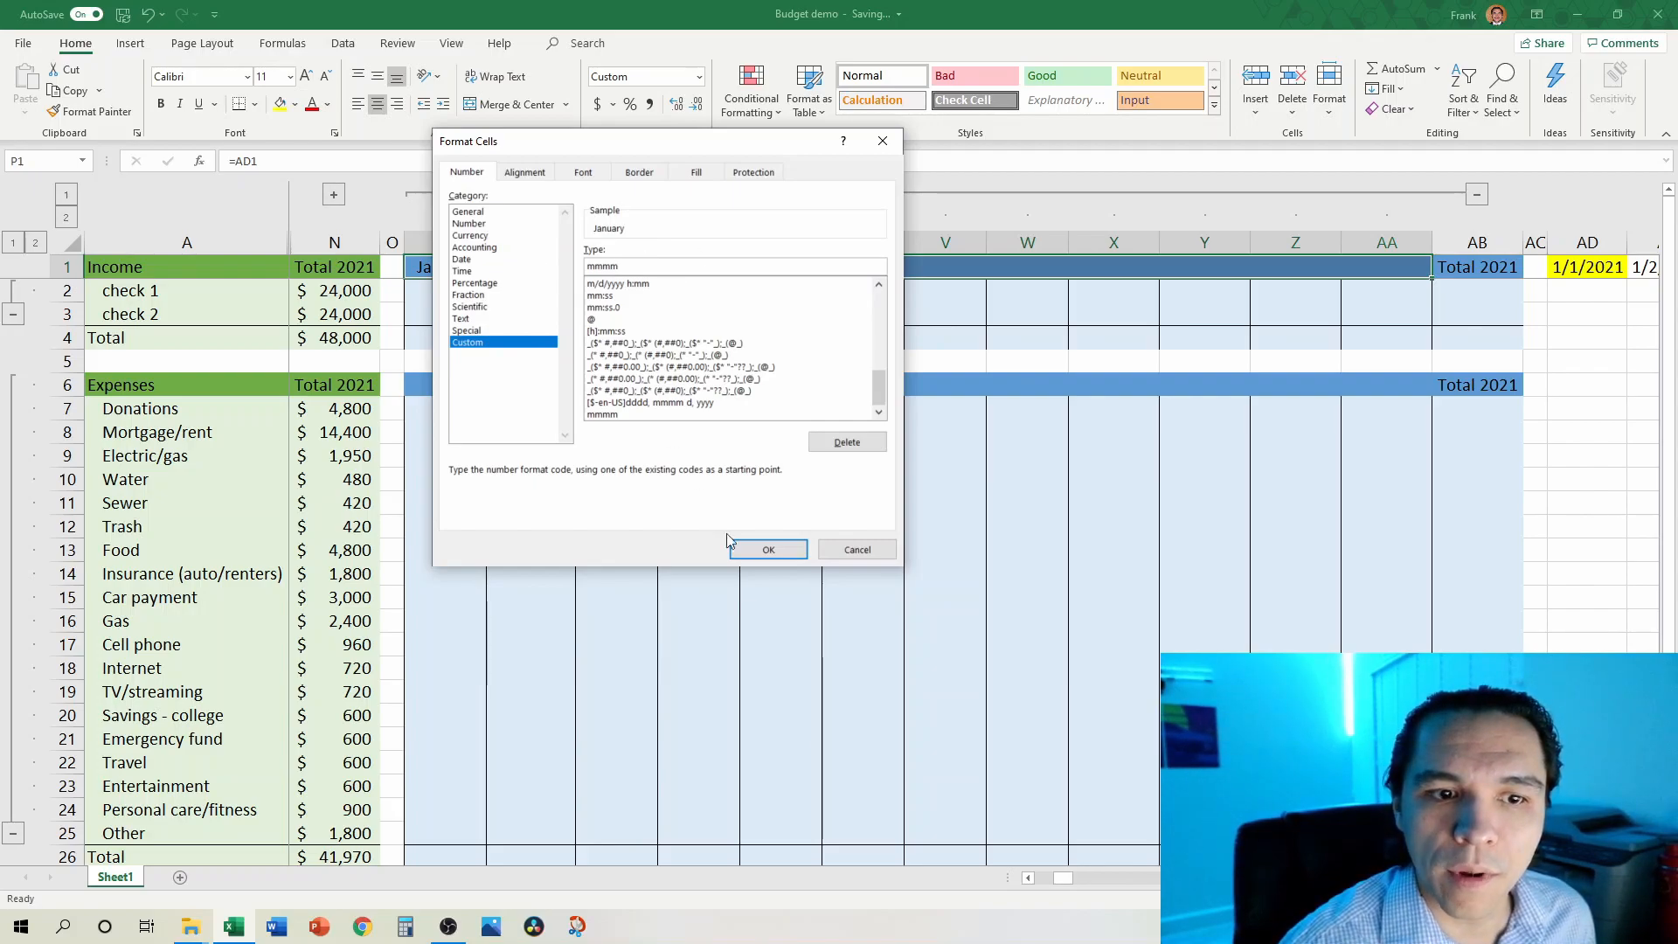
pyautogui.click(767, 548)
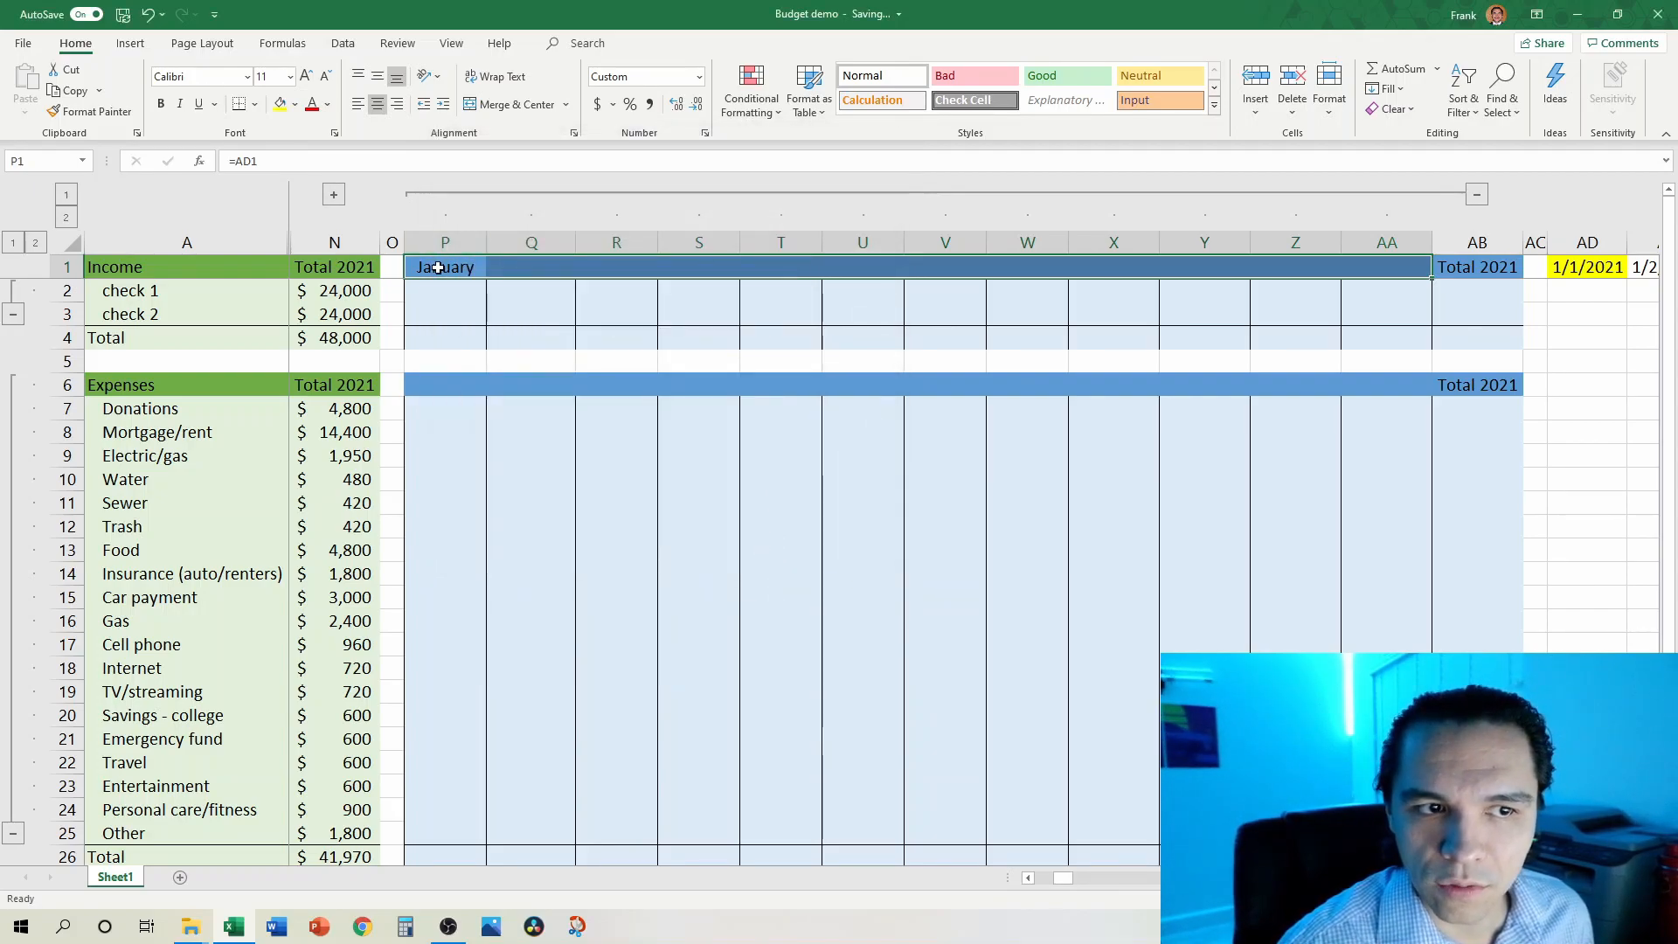
# Step: Test the month format by entering 2/22/21 in Q1, and clear the cell
pyautogui.click(521, 271)
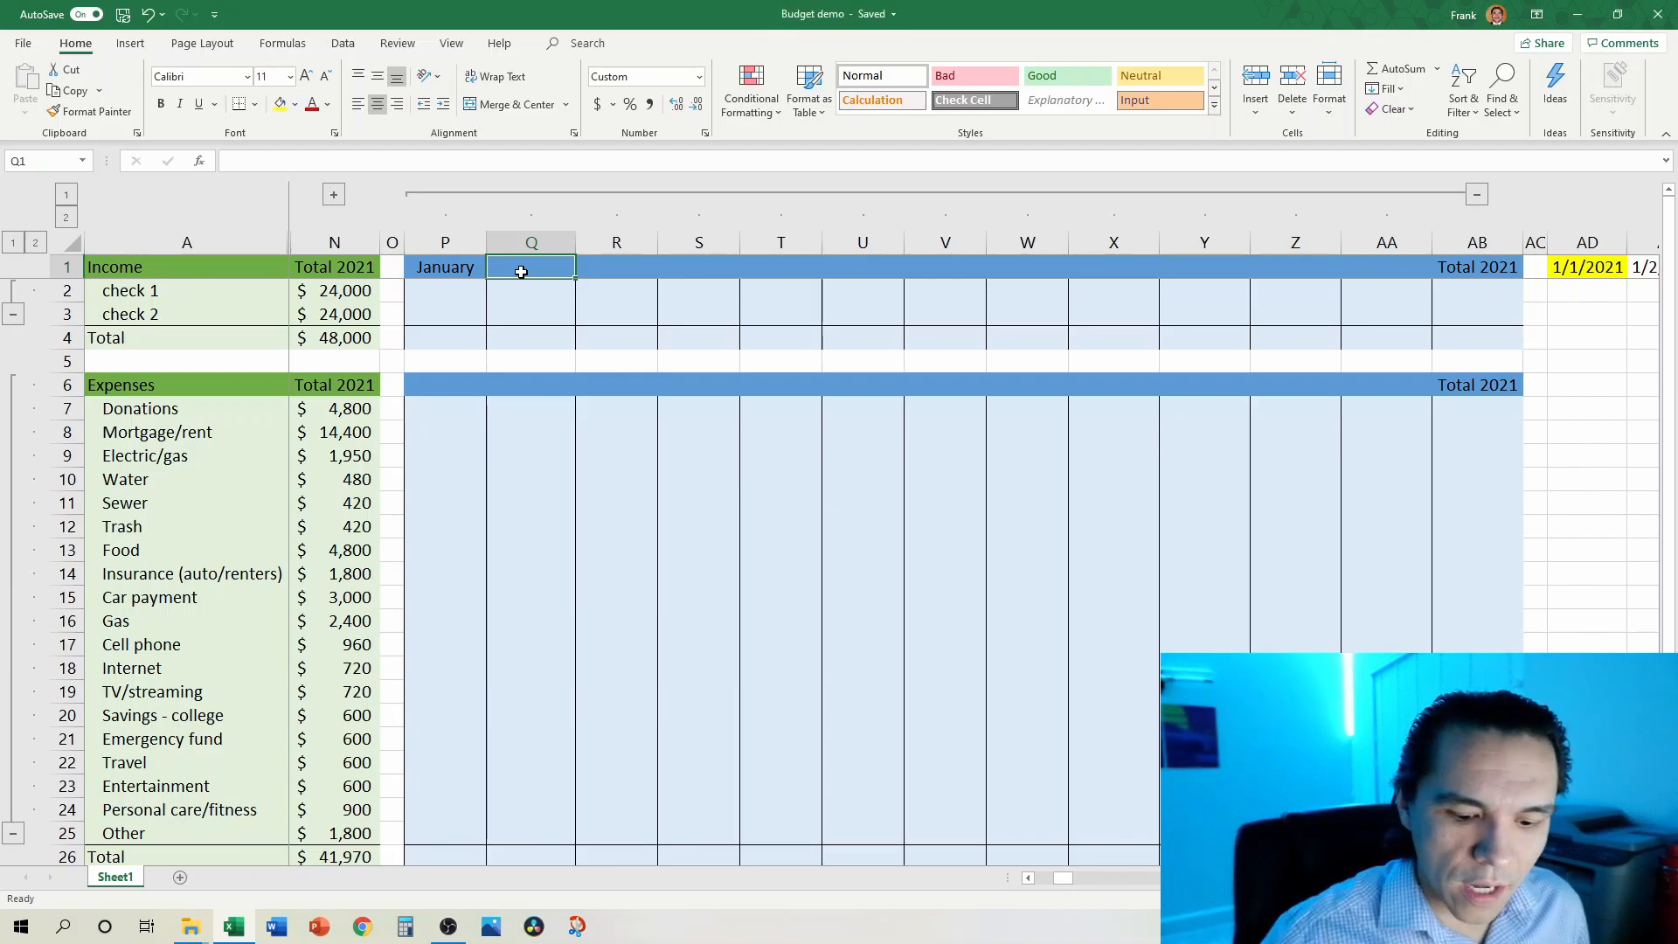
pyautogui.write('2/220')
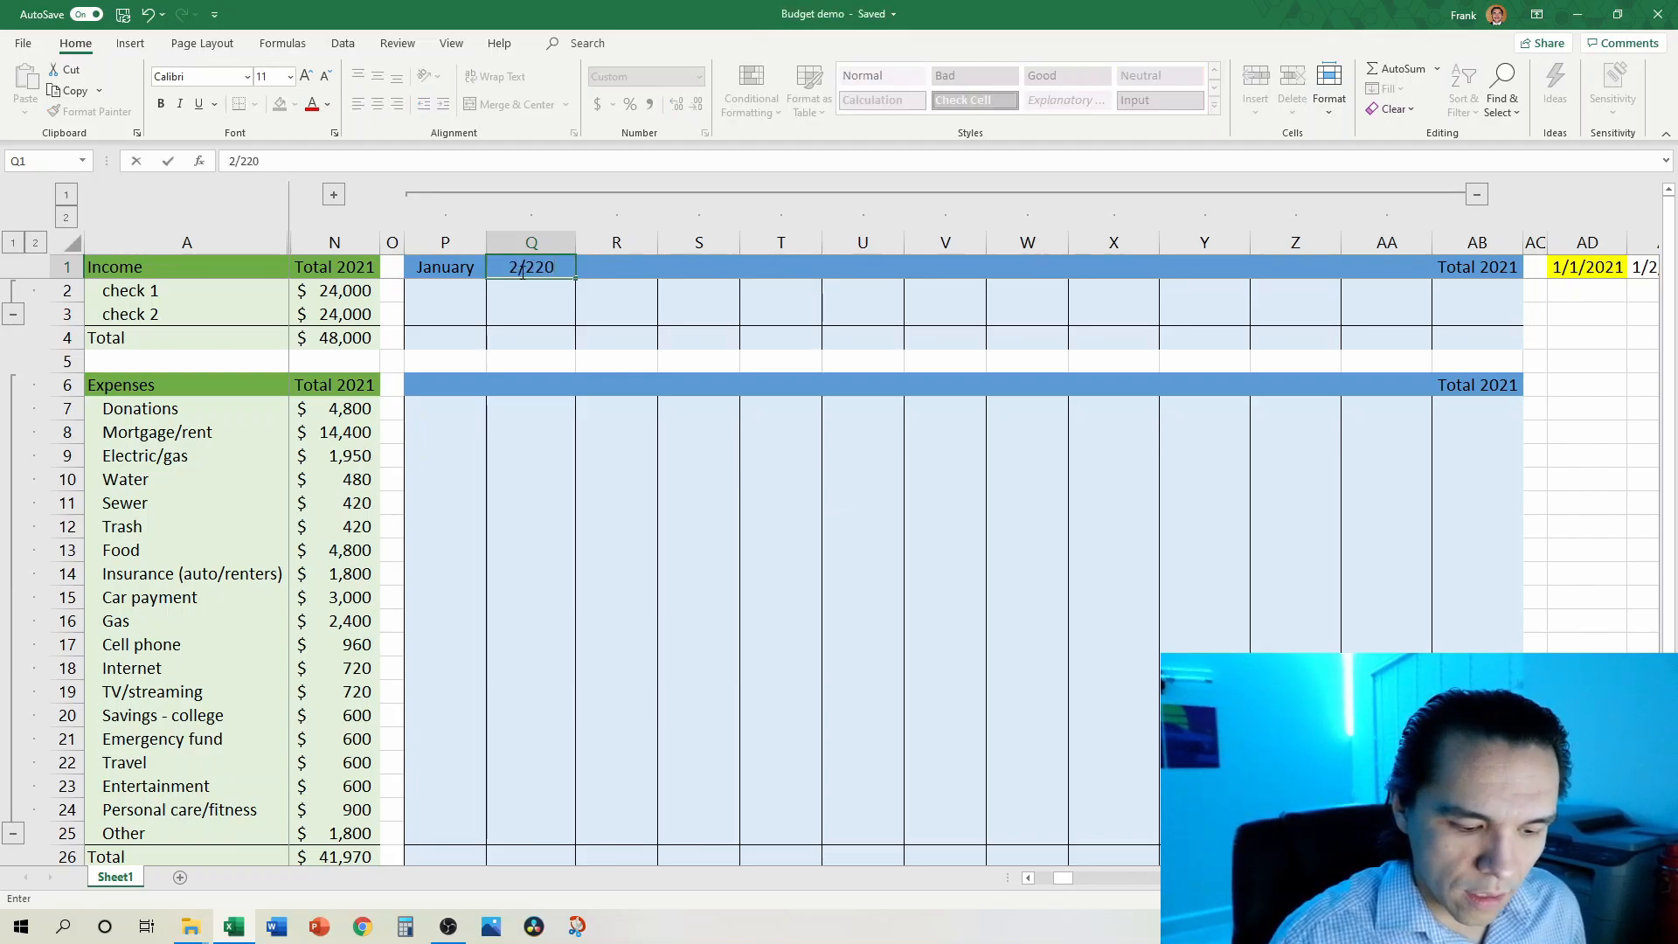
pyautogui.press('BackSpace')
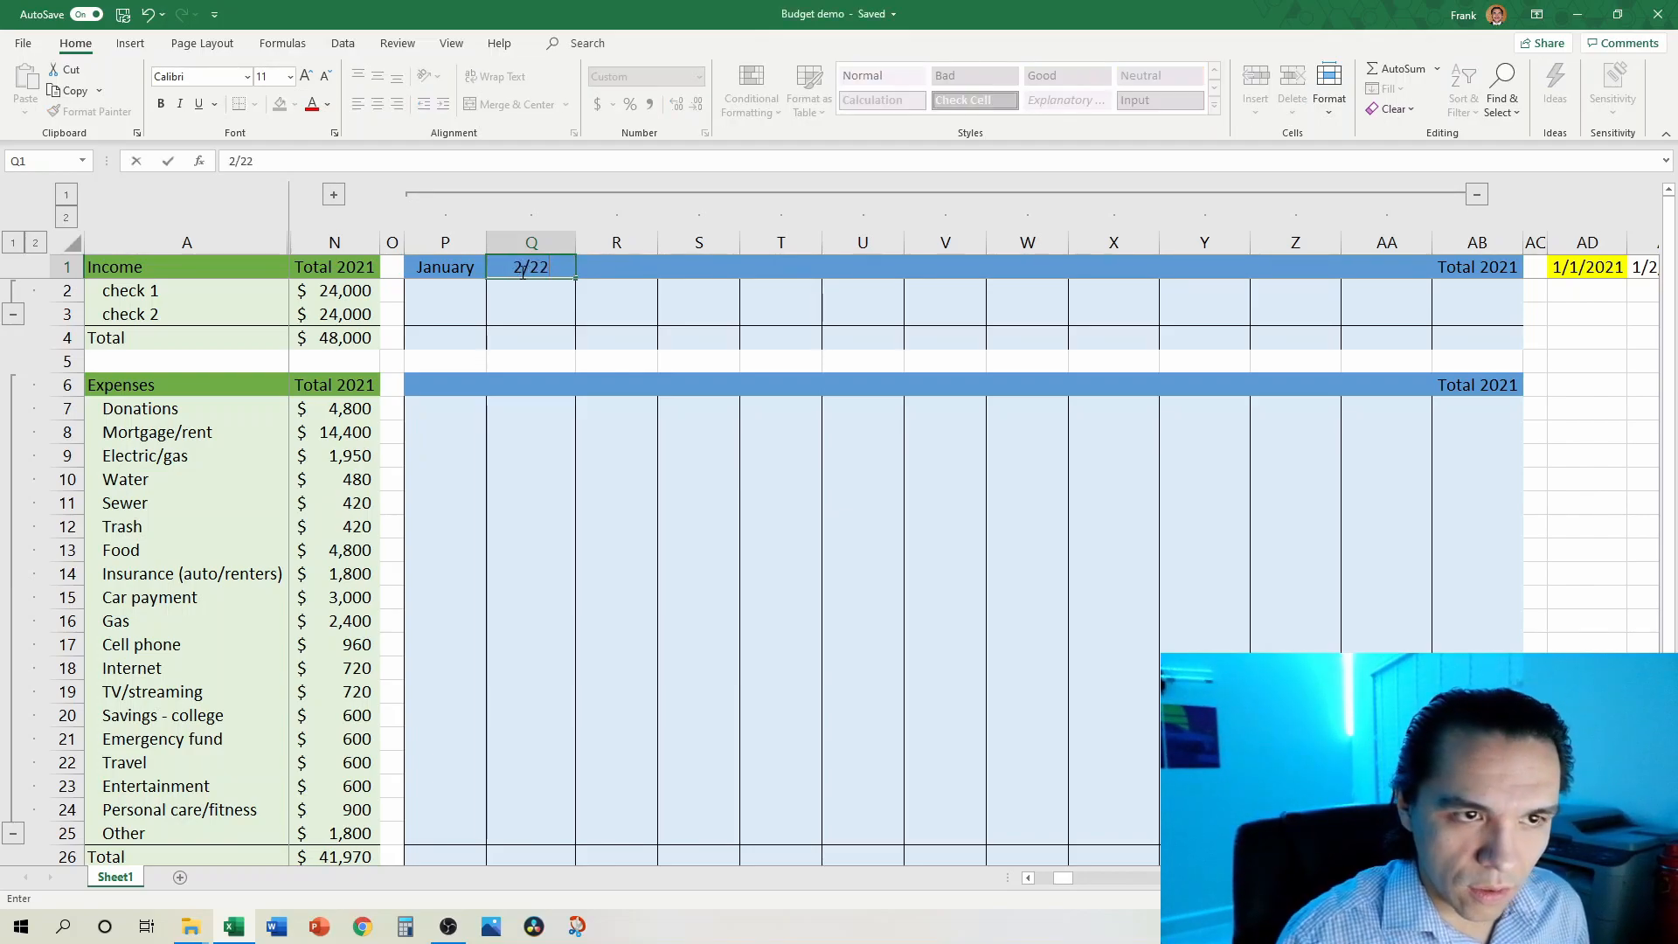
pyautogui.write('/202')
pyautogui.write('1')
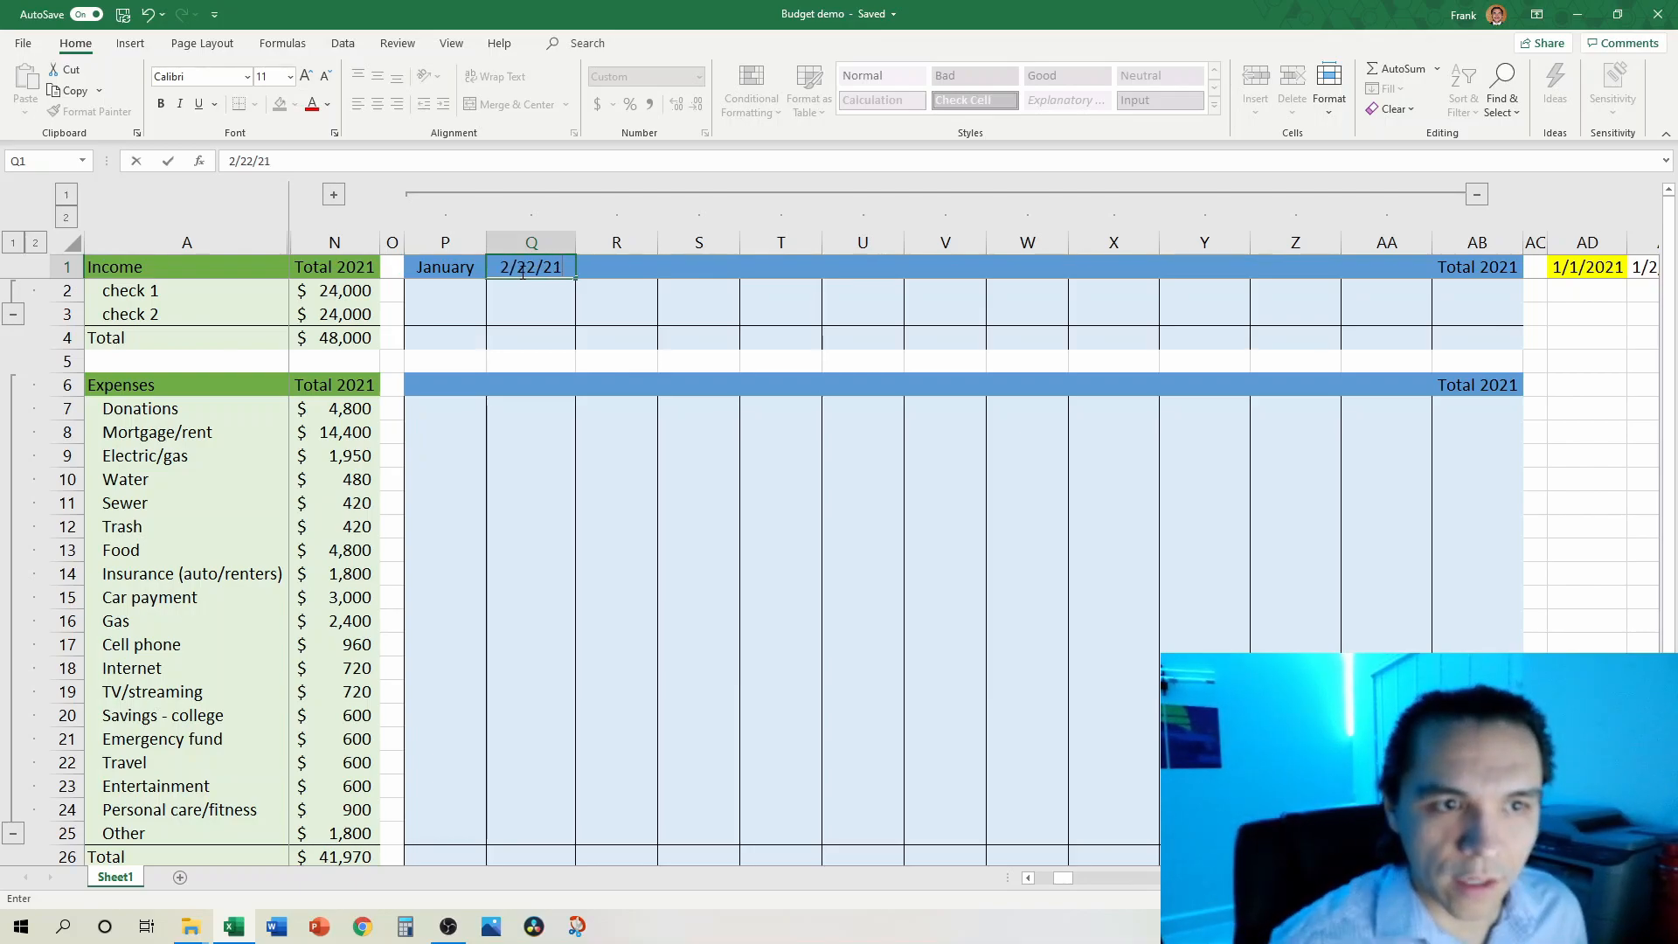
pyautogui.hotkey('ctrl', 'Return')
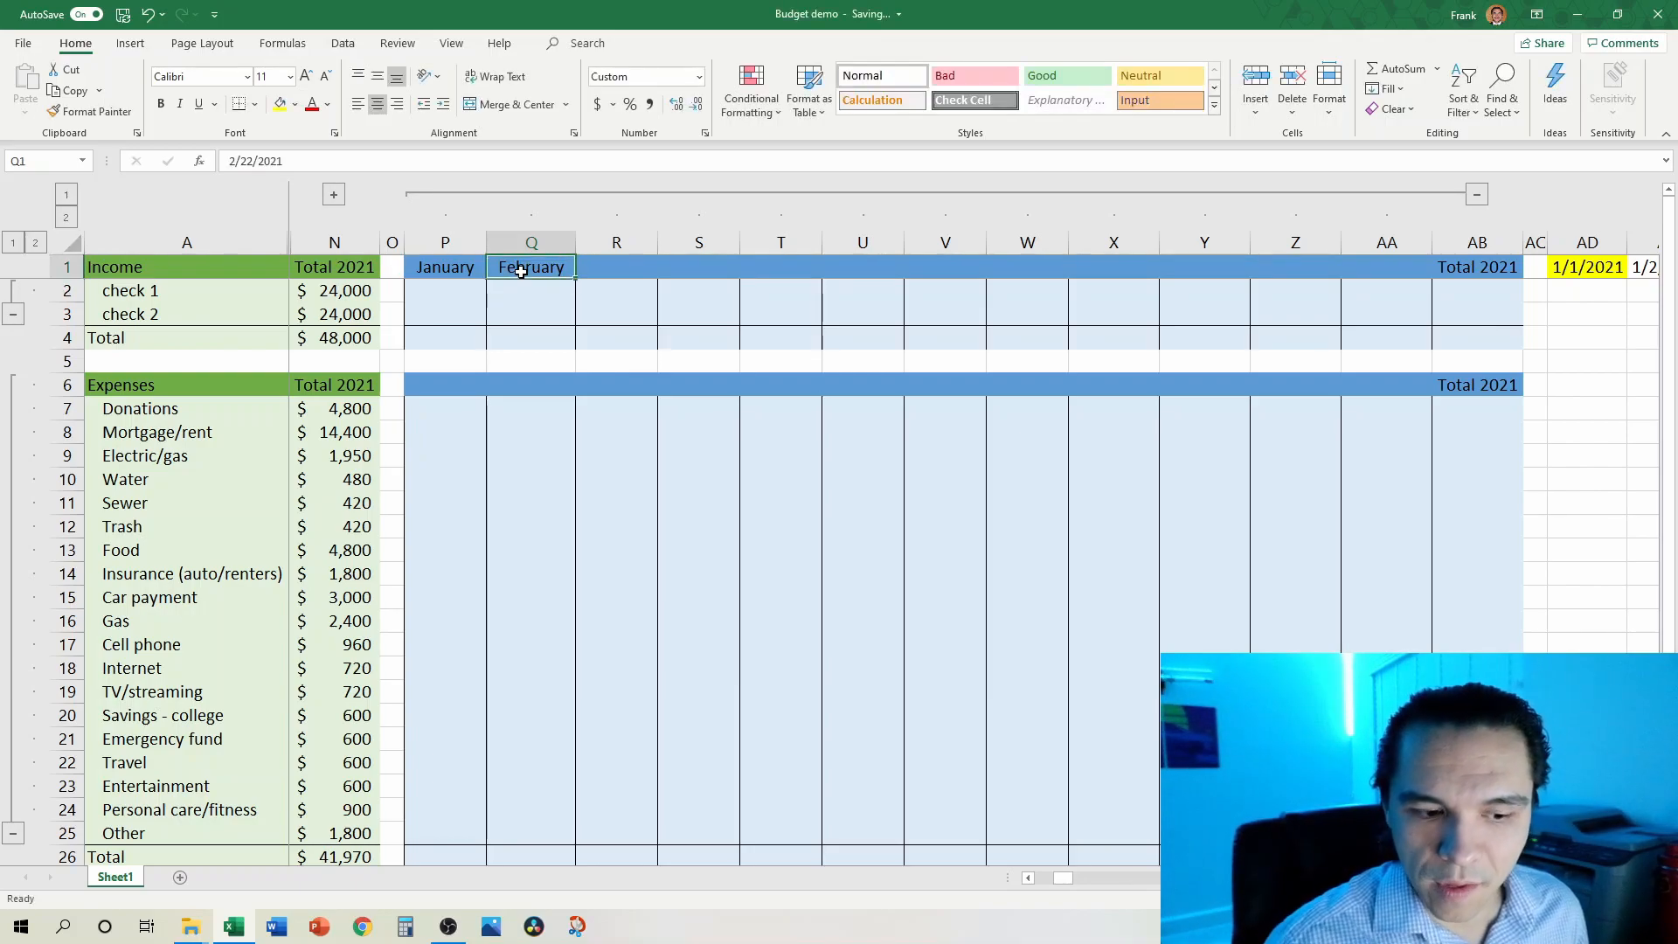
pyautogui.press('Delete')
pyautogui.press('Left')
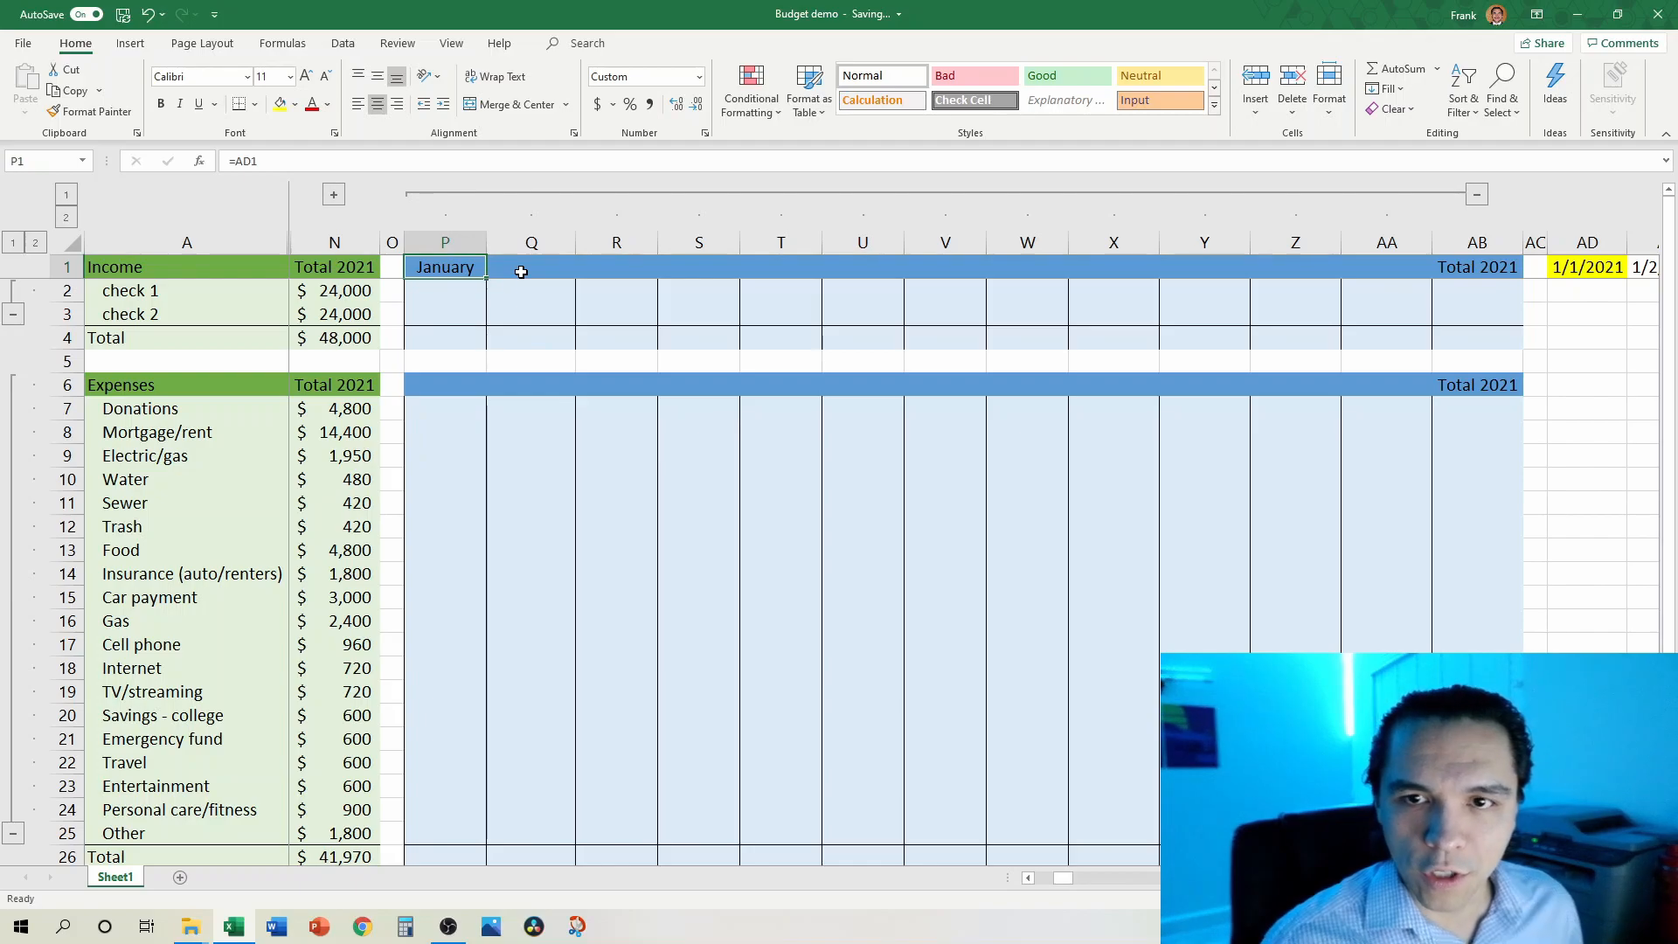
# Step: Enter =EOMONTH(P1,0) in Q1 to return the last day of the month in P1
pyautogui.click(521, 271)
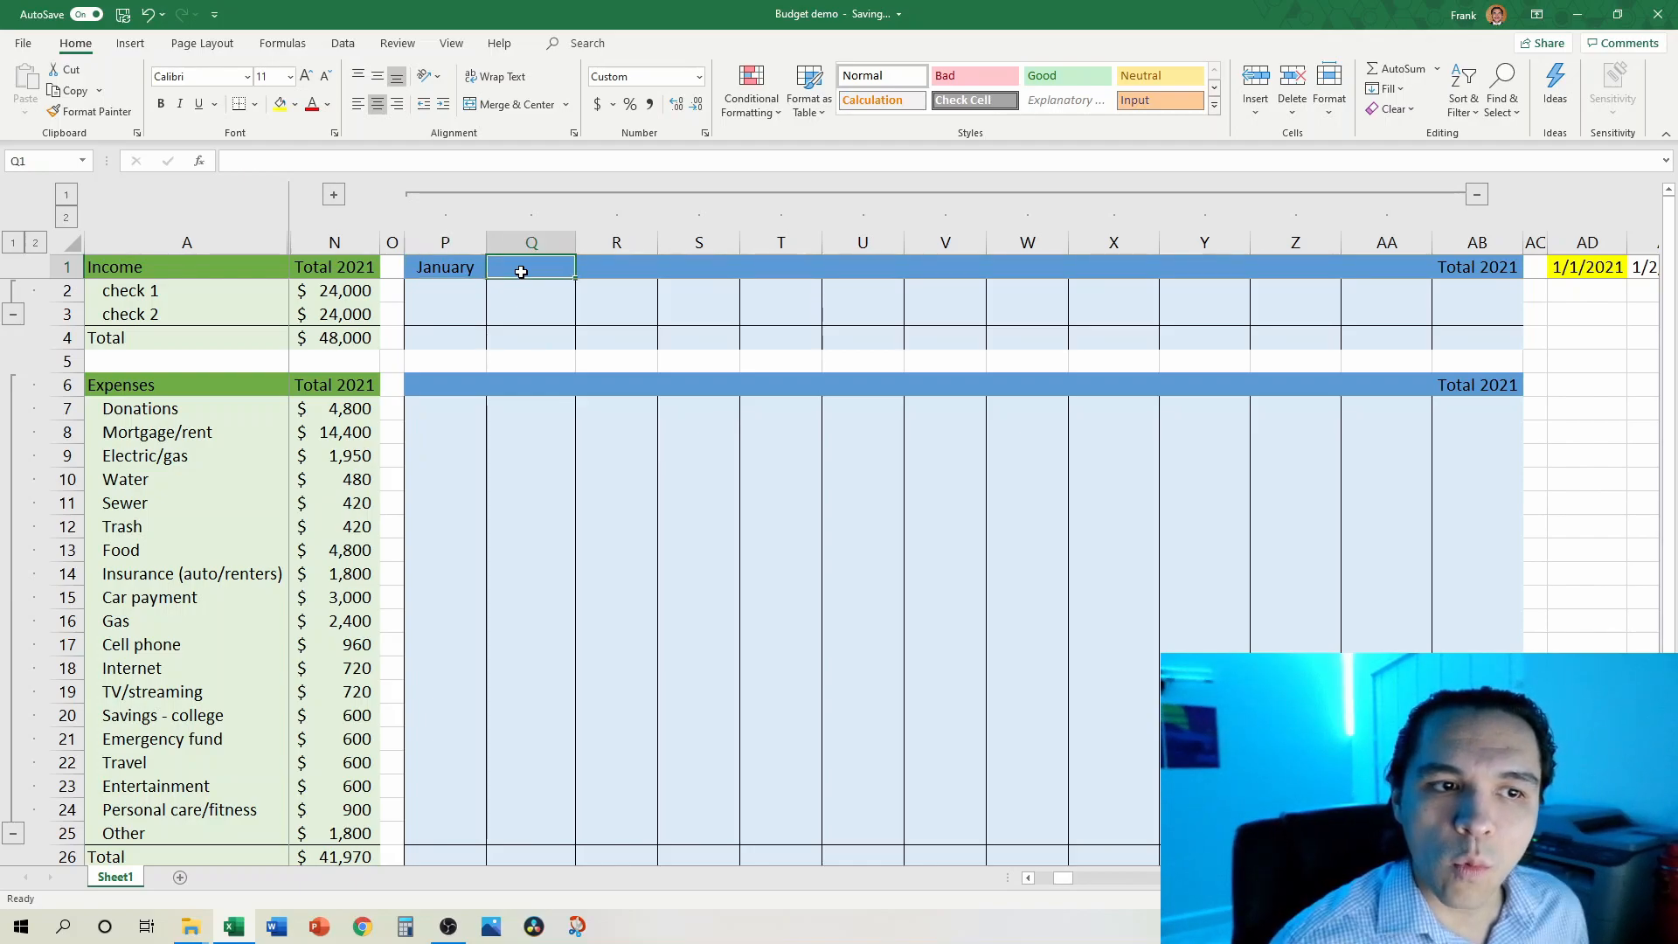
pyautogui.press('Left')
pyautogui.press('Right')
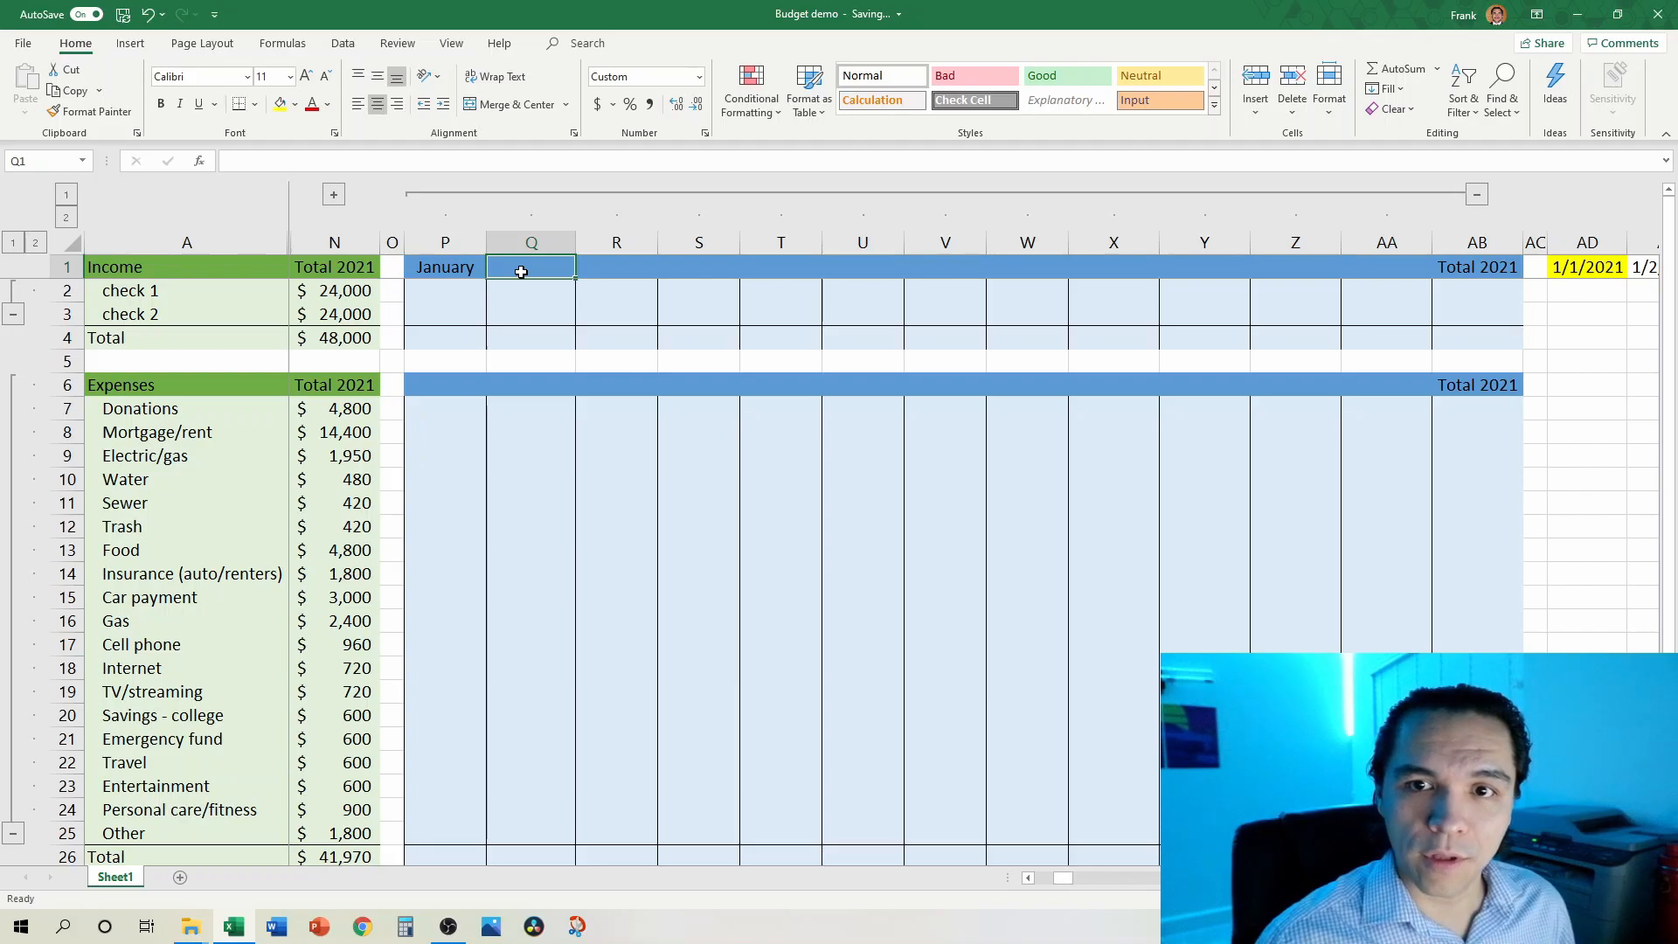
pyautogui.press('Left')
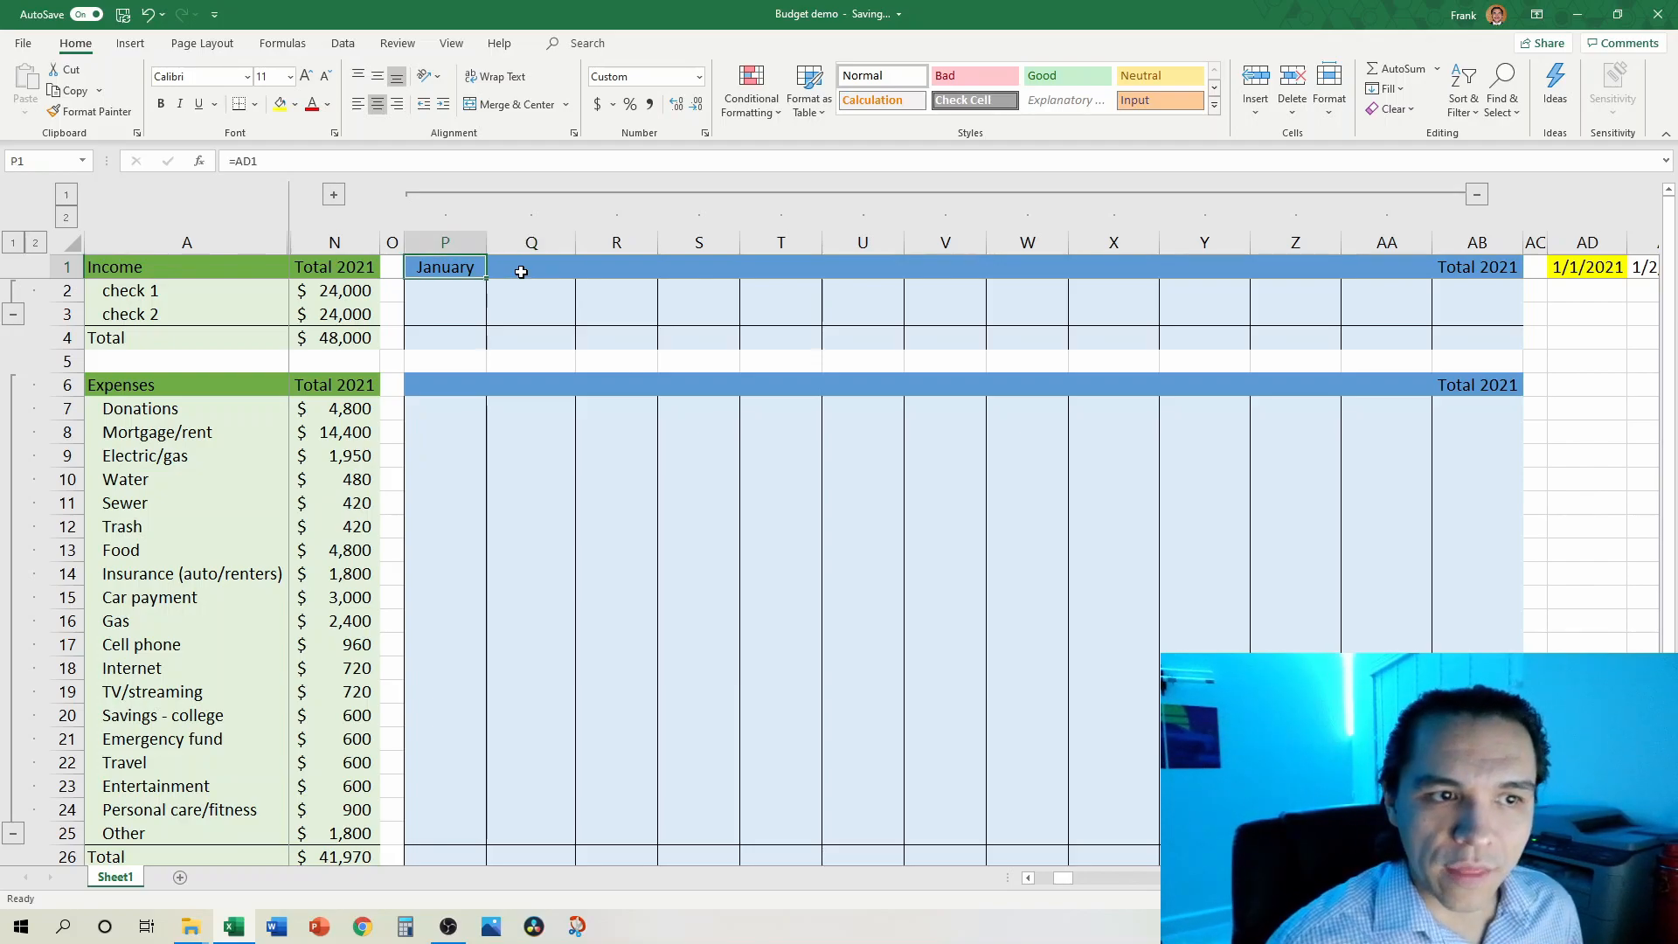
pyautogui.click(521, 272)
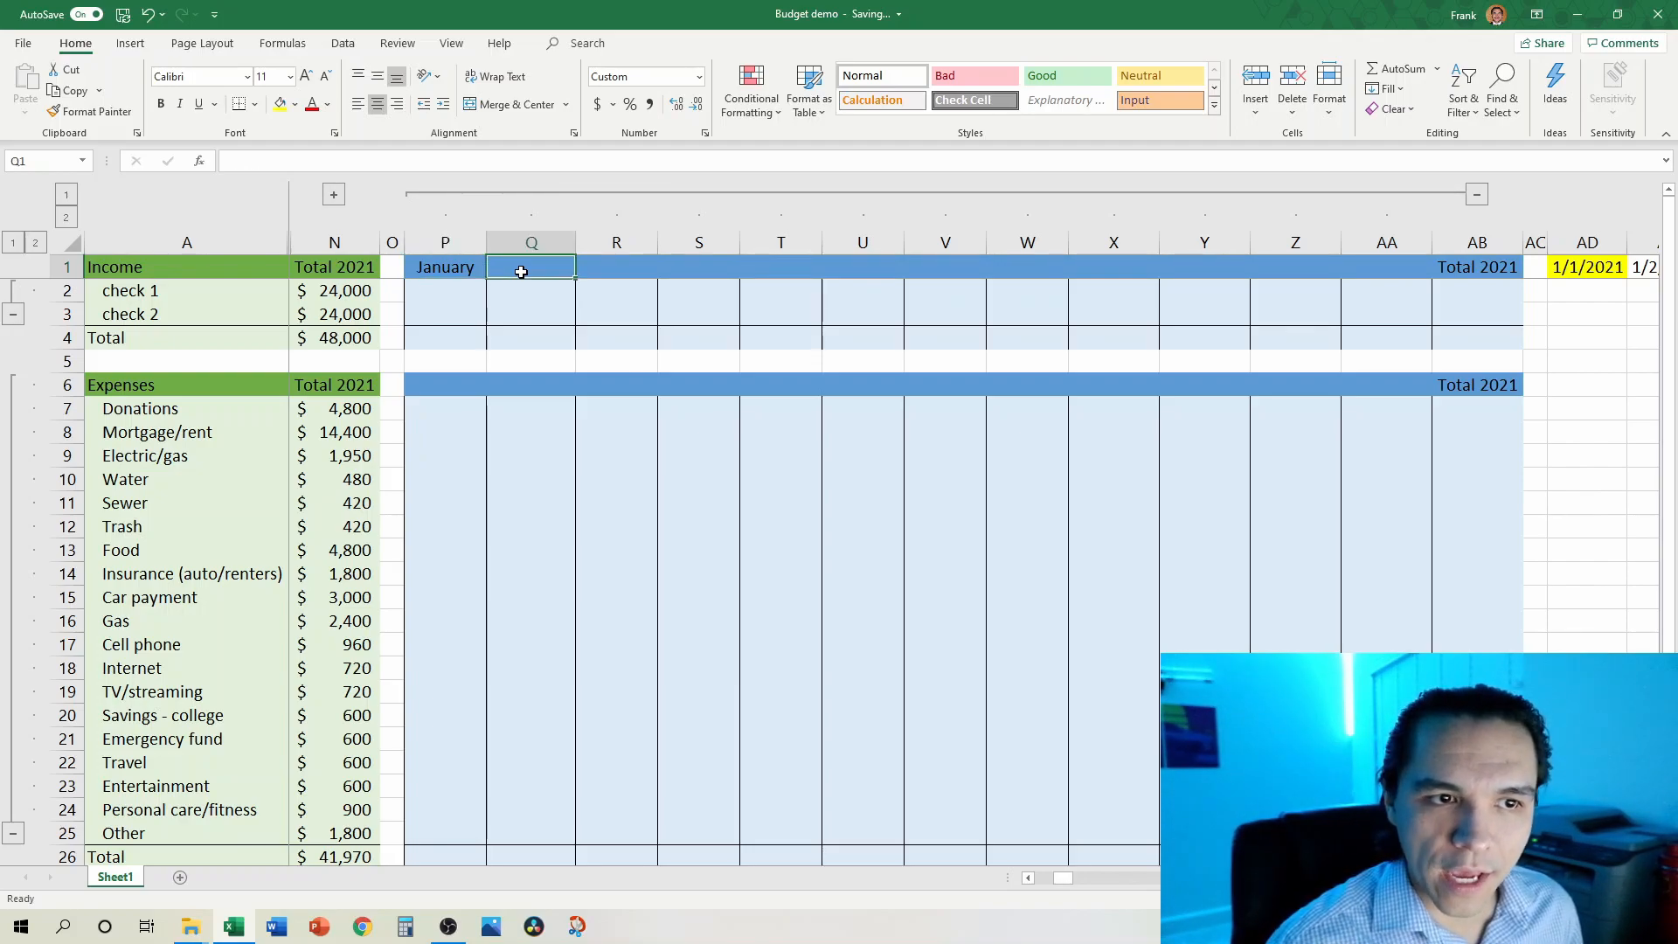
pyautogui.write('=EOMONTH(')
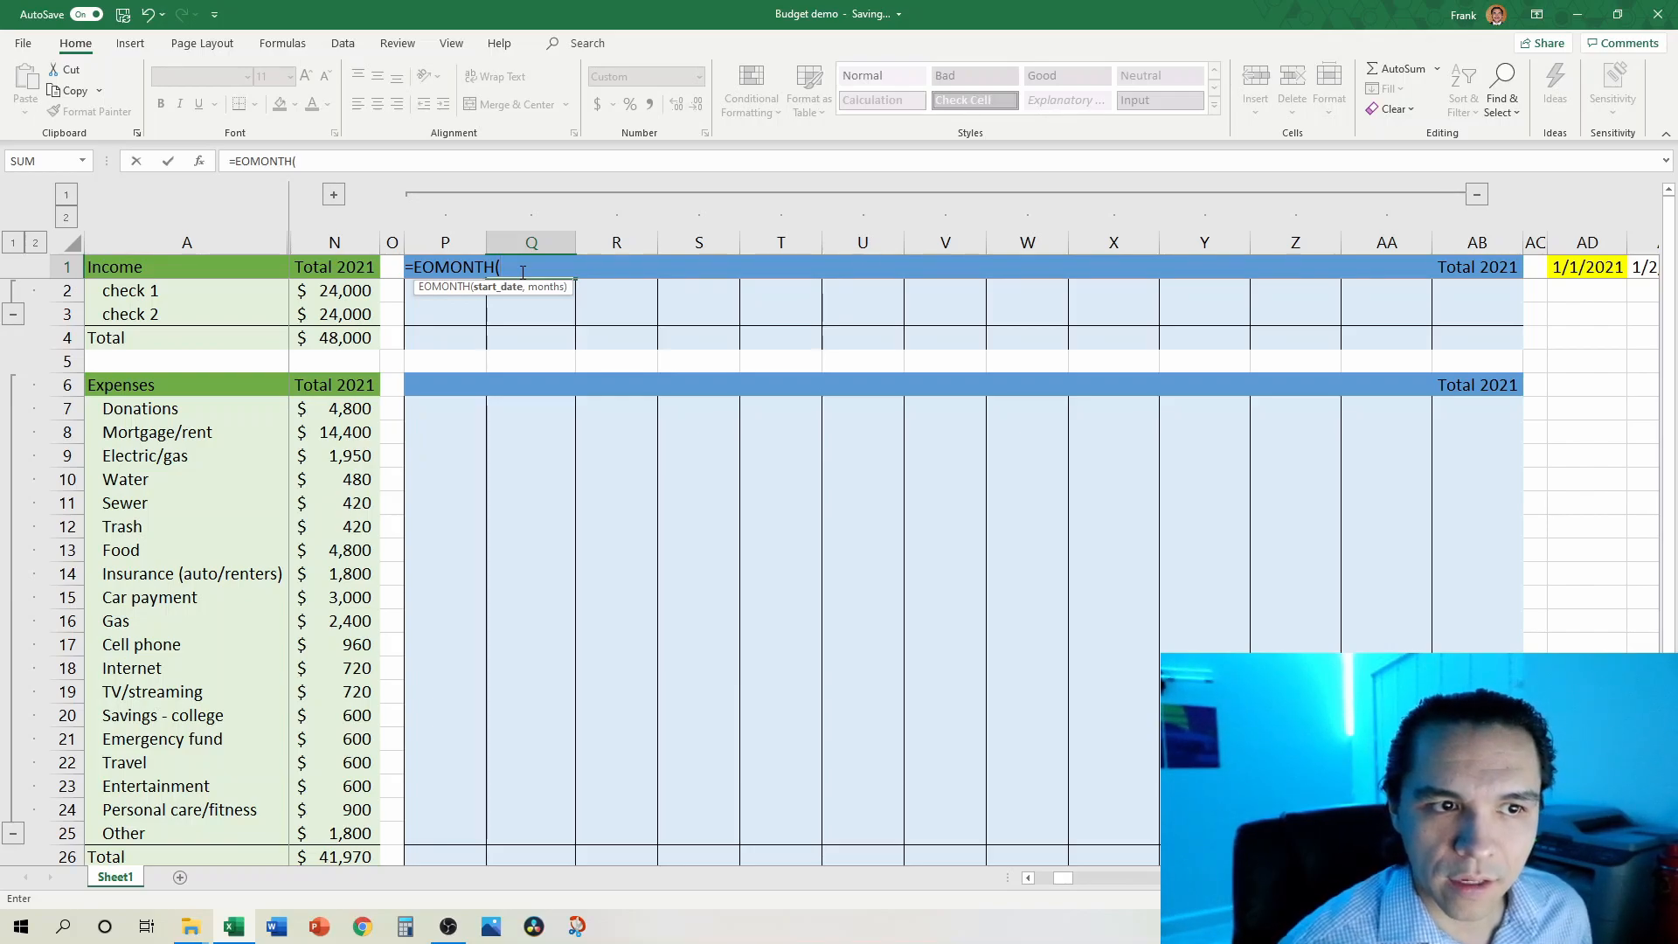
pyautogui.press('Left')
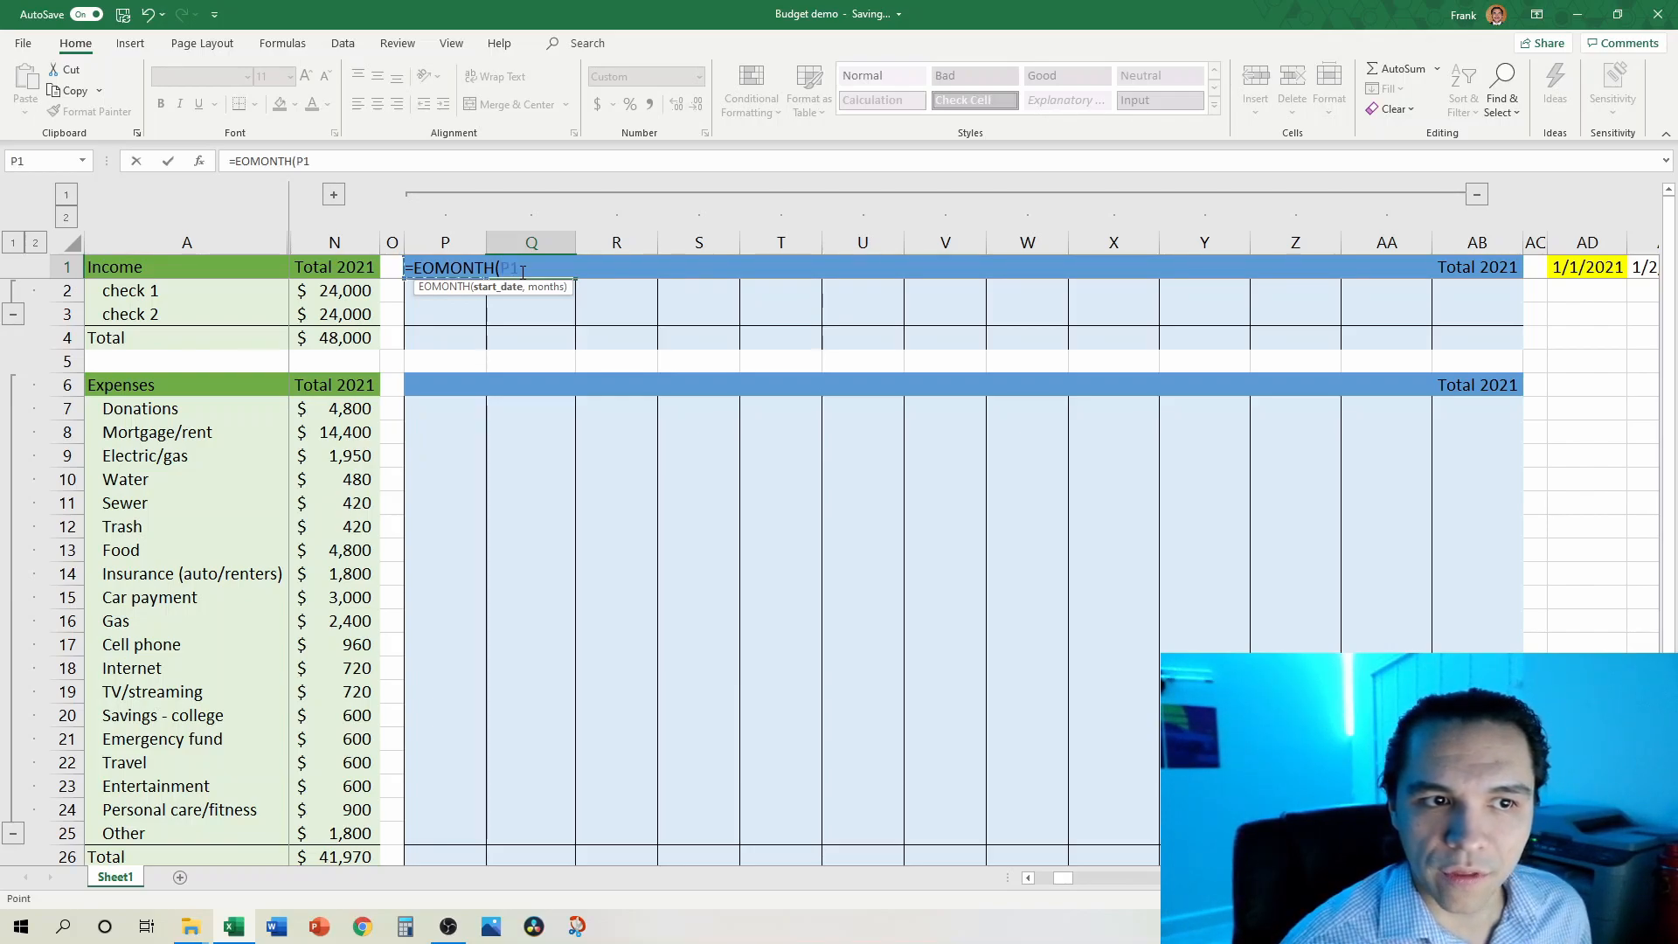
pyautogui.write(',0')
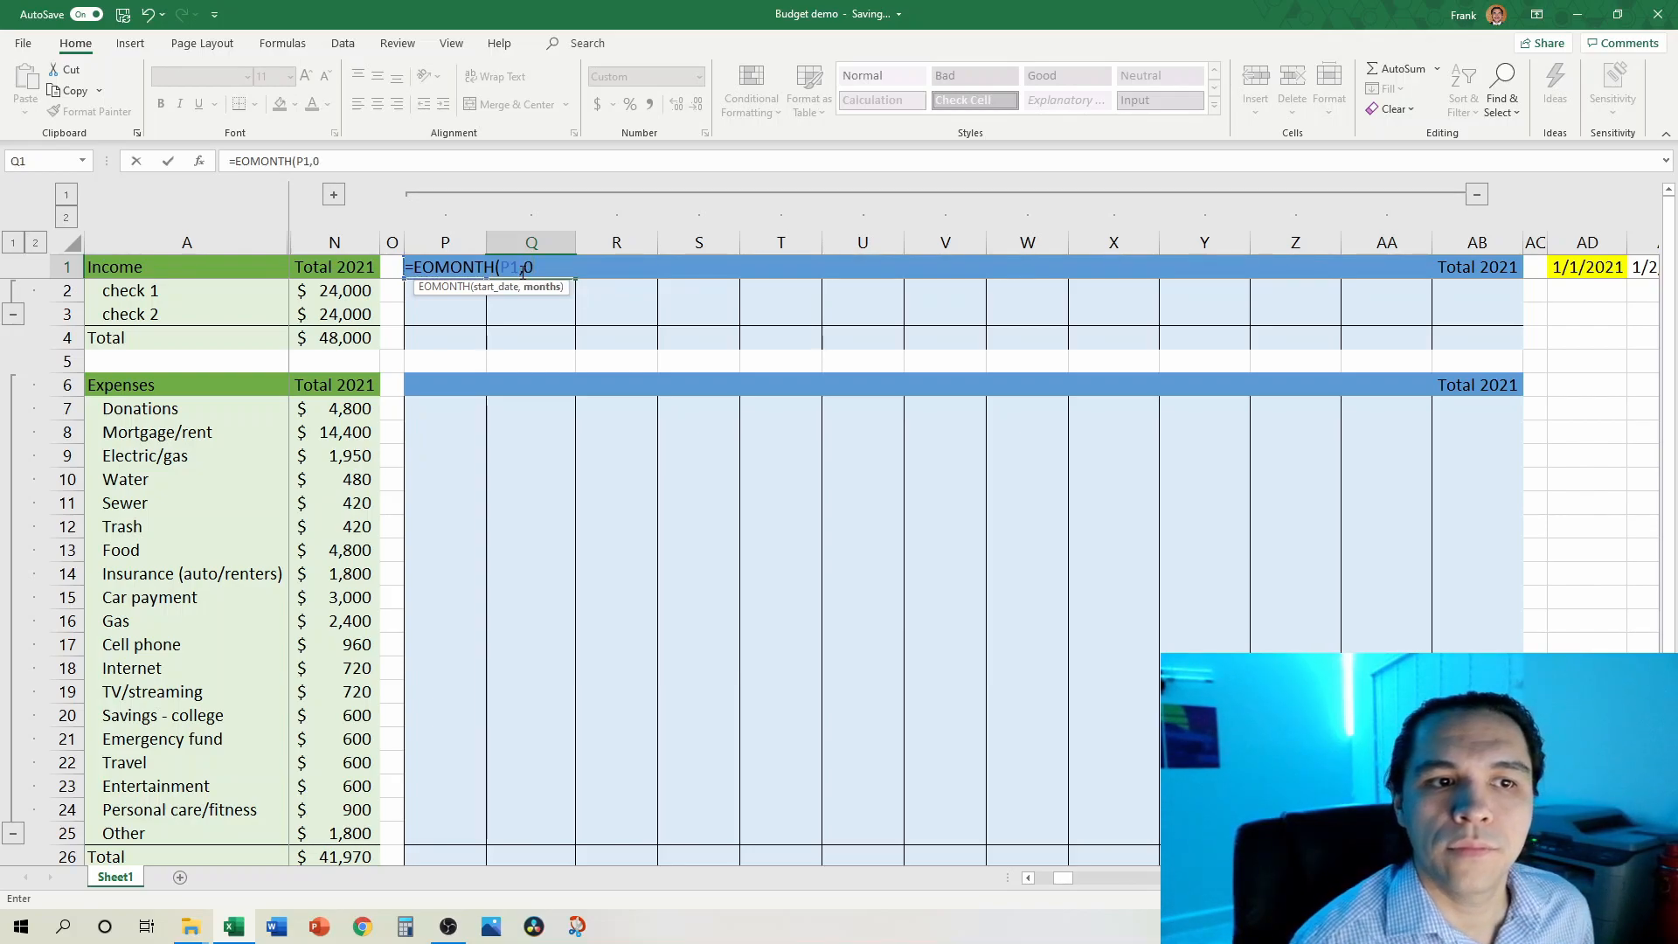
pyautogui.write(')')
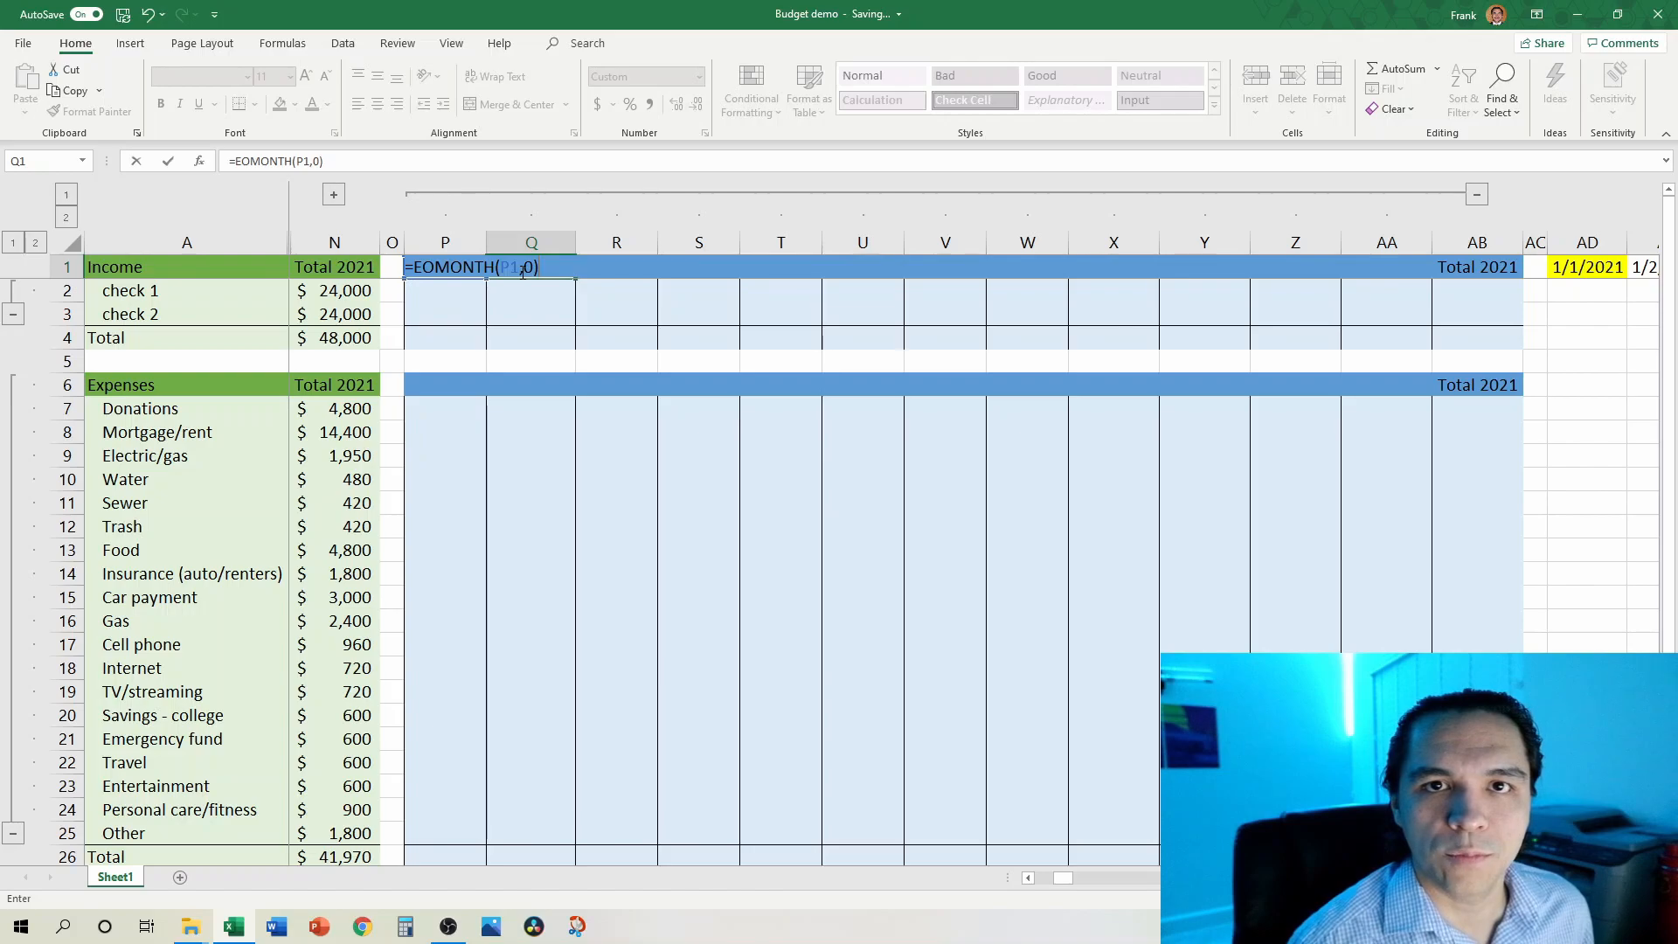
pyautogui.hotkey('ctrl', 'Return')
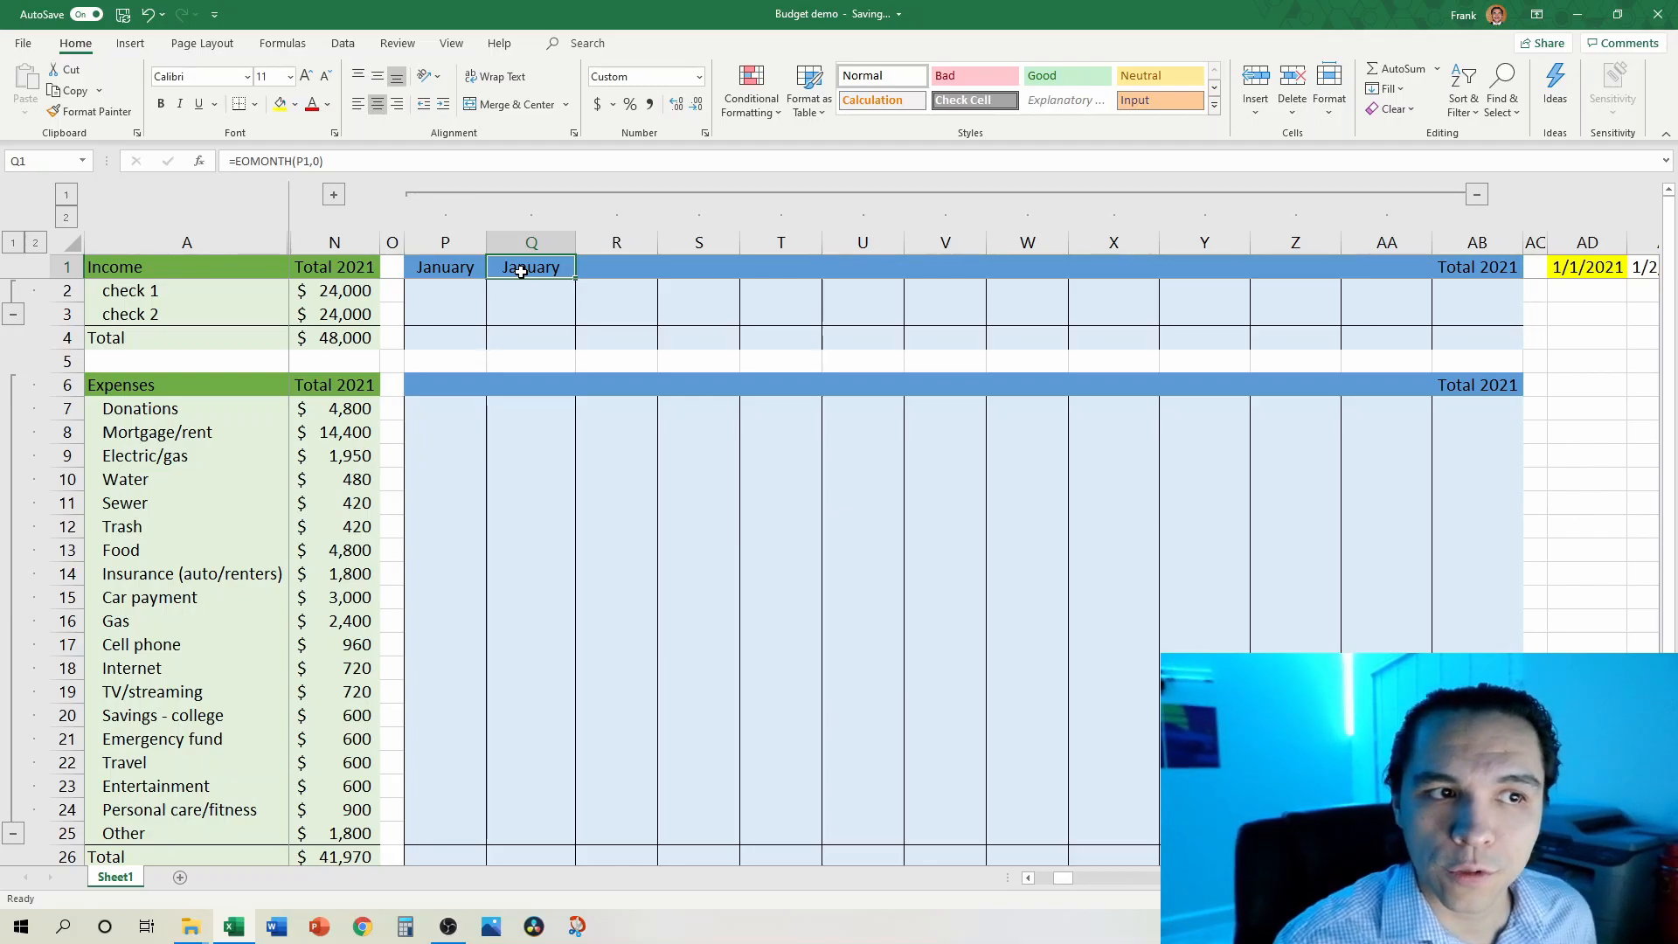
# Step: Extend the Q1 formula to =EOMONTH(P1,0)+1 so it returns the first day of the following month
pyautogui.click(485, 162)
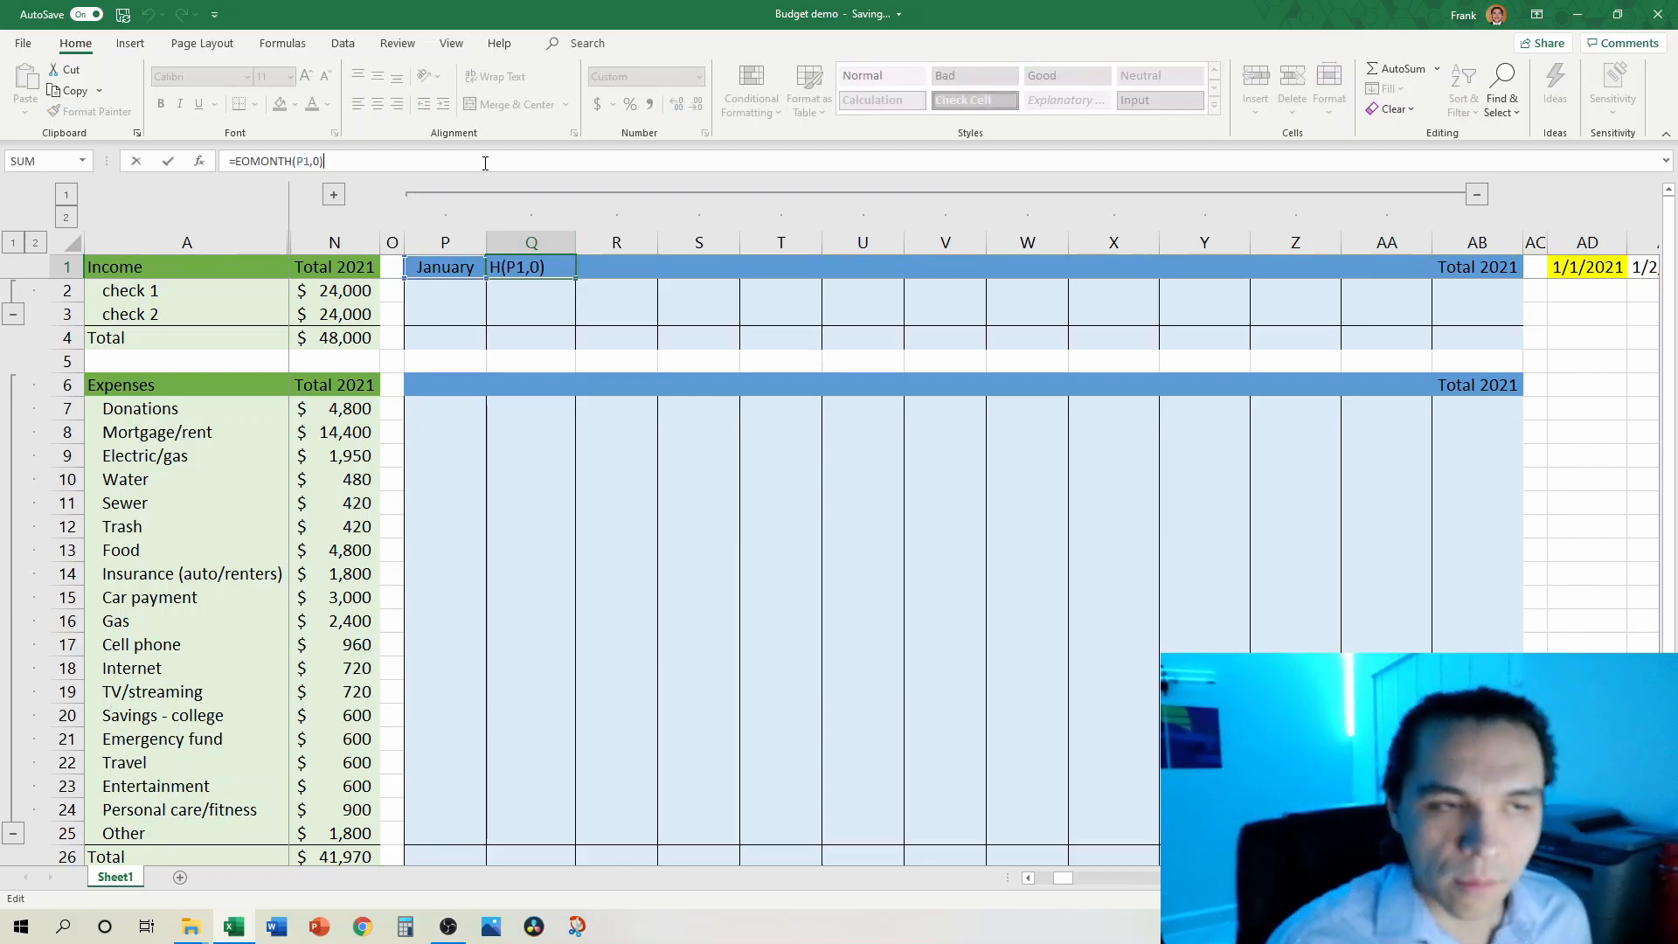
pyautogui.write('+1')
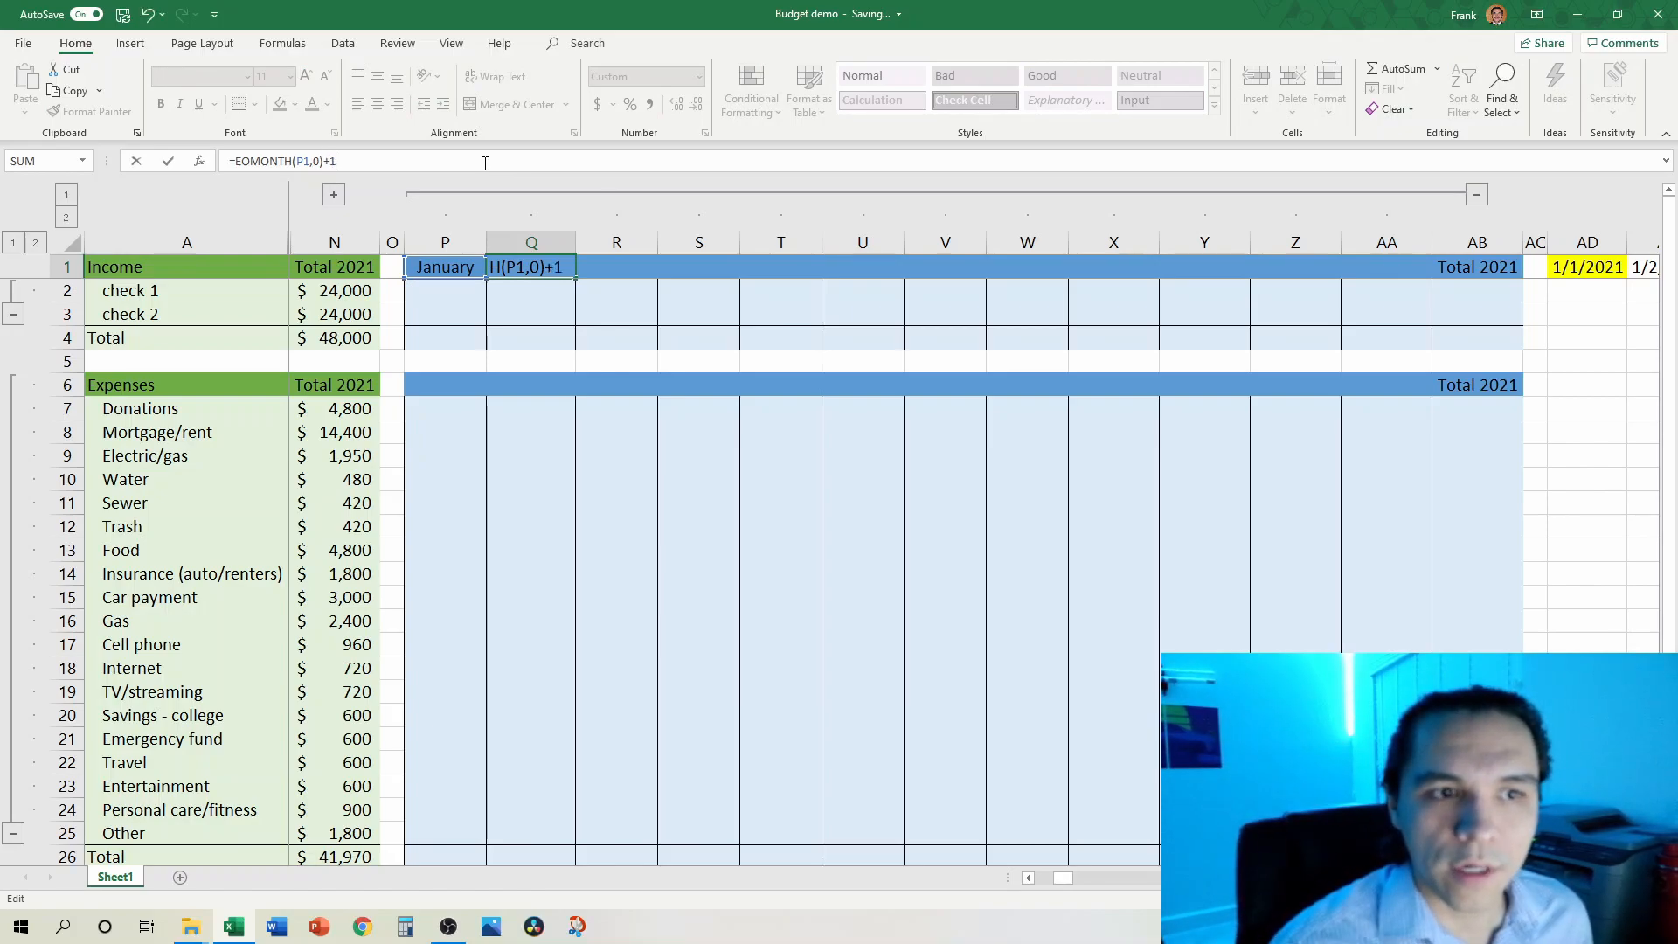
pyautogui.press('Return')
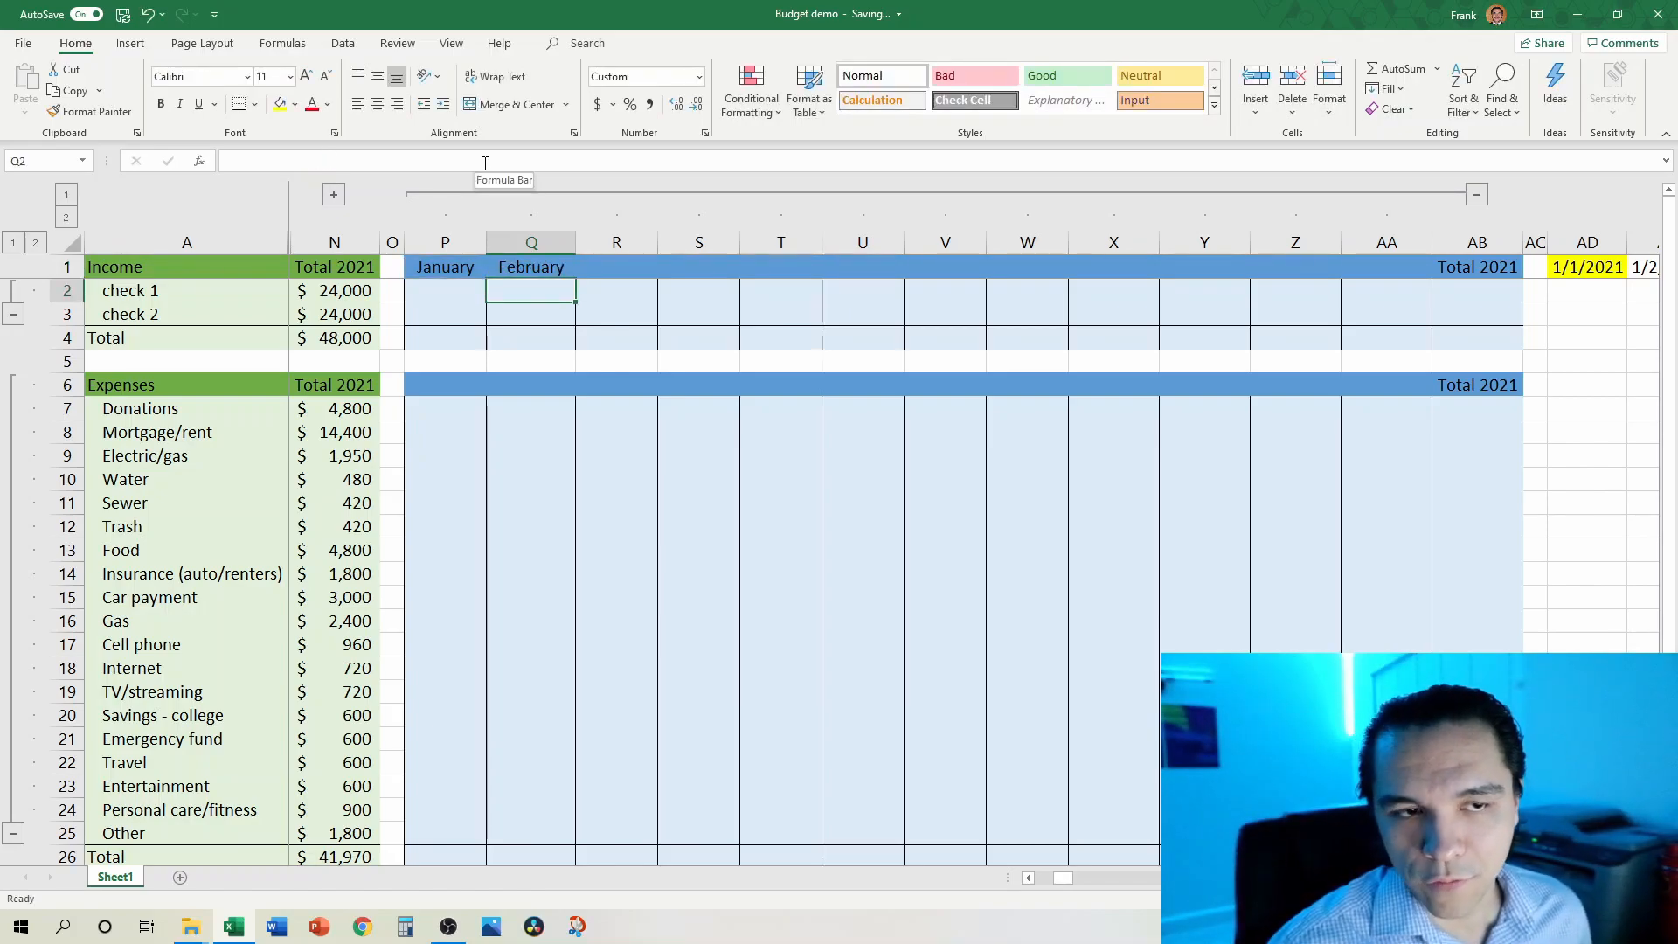
# Step: Test the underlying date of Q1 by pasting its value into Q6 in Short Date format, and undo both changes
pyautogui.press('Up')
pyautogui.hotkey('ctrl', 'c')
pyautogui.rightClick(533, 386)
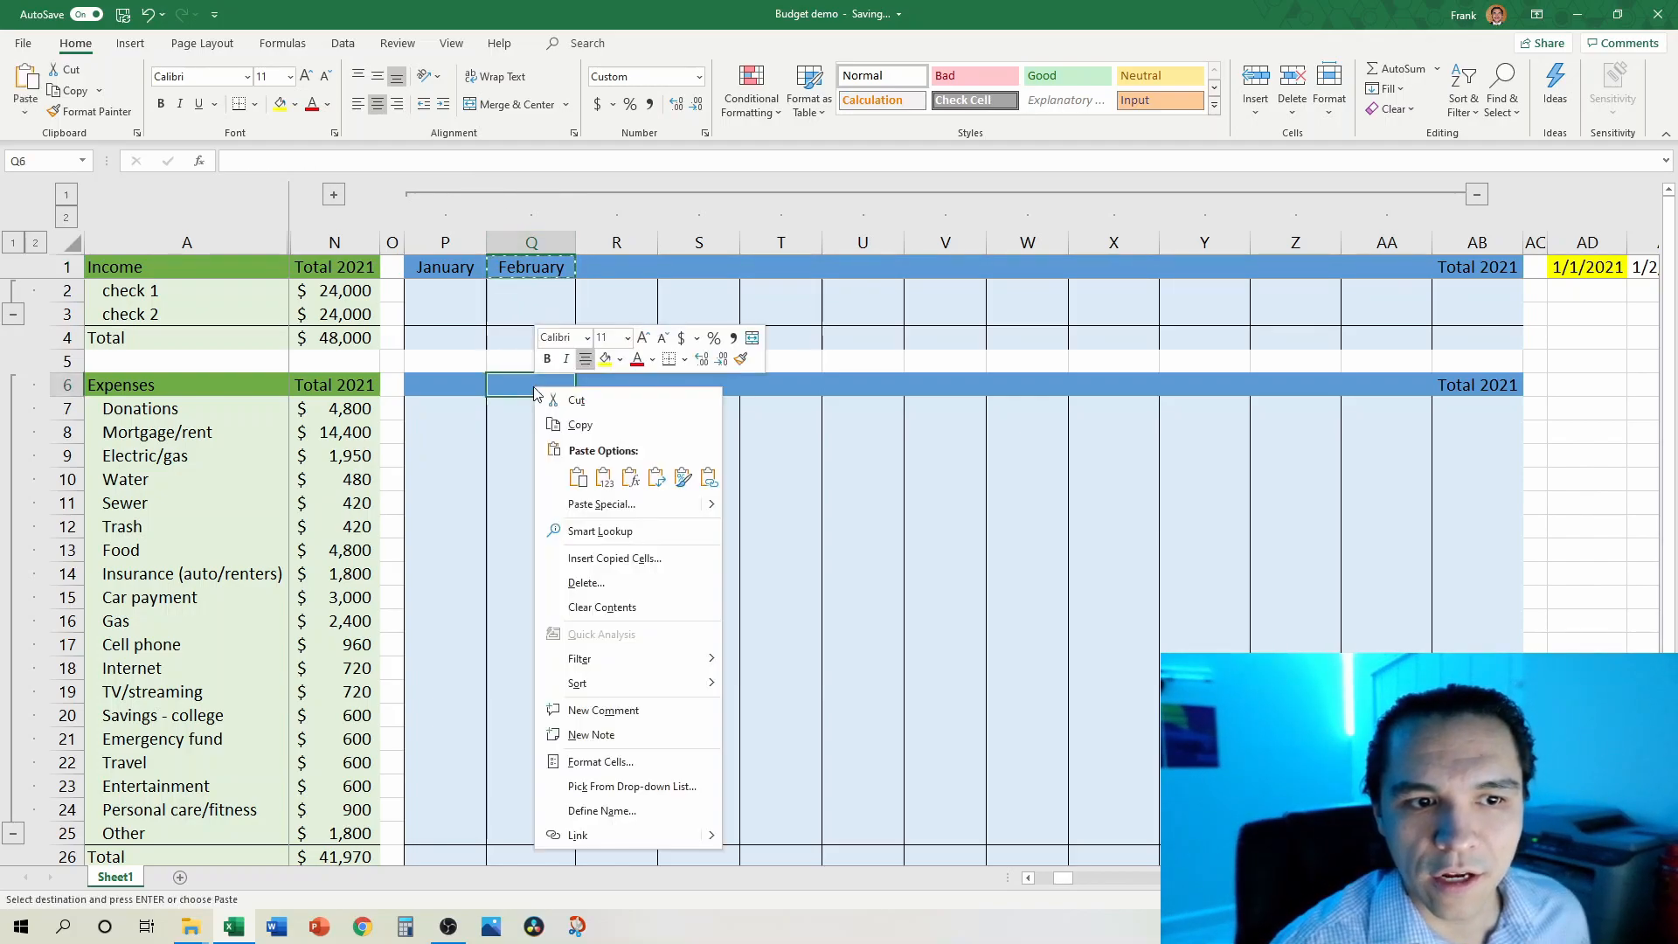
pyautogui.click(605, 480)
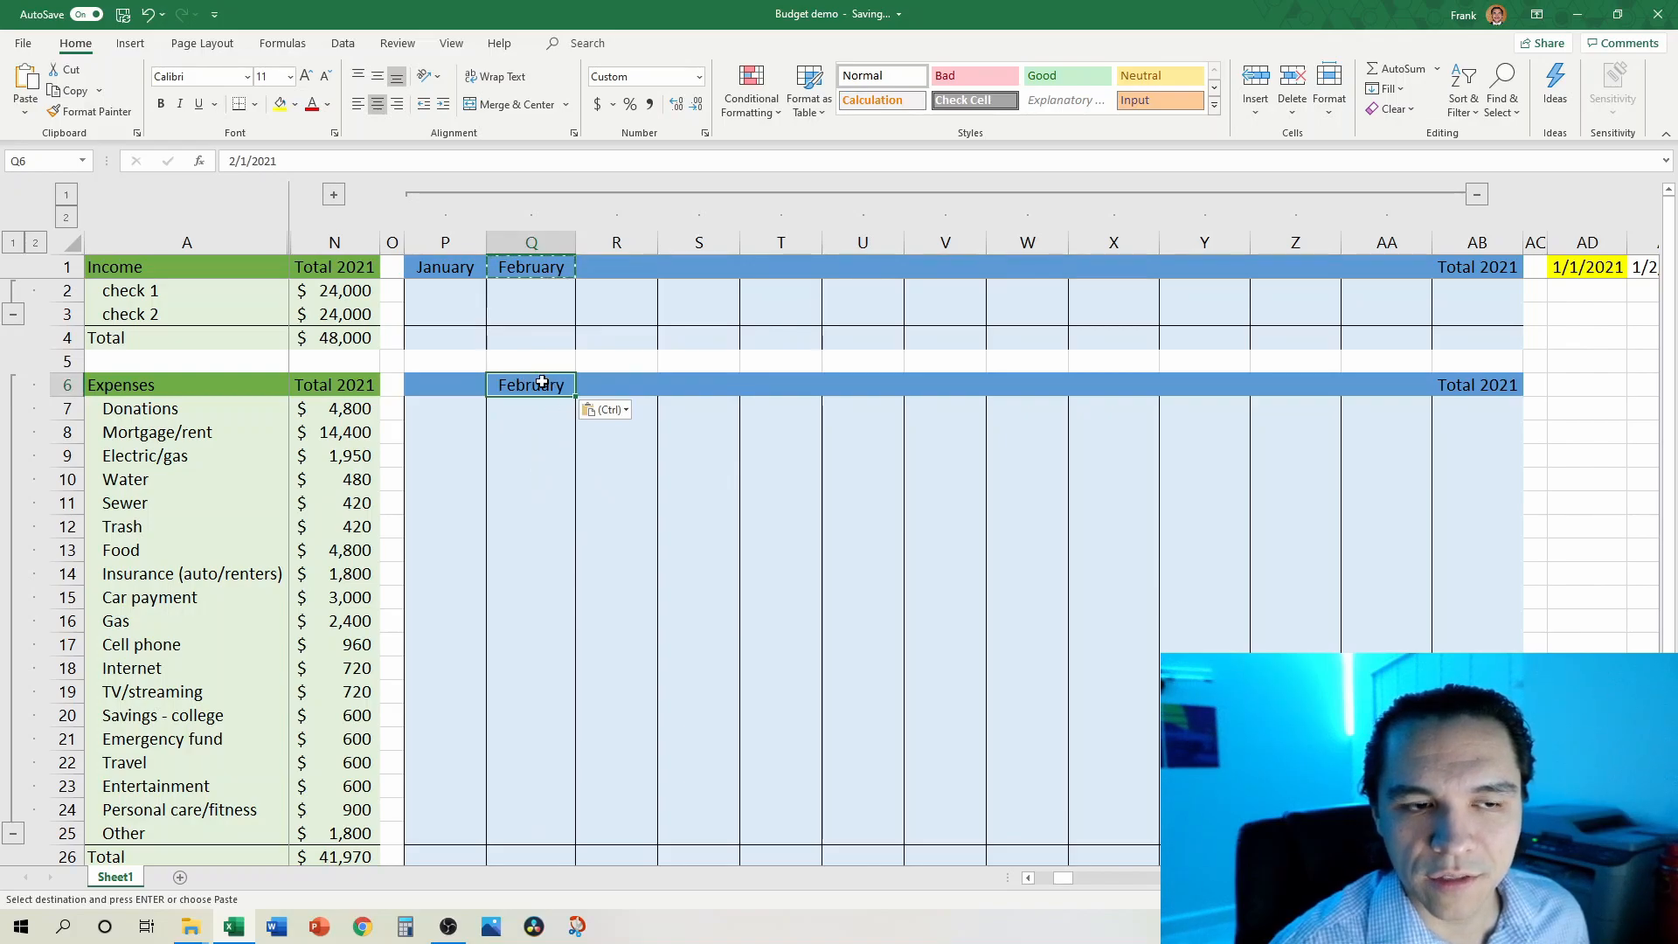
pyautogui.click(700, 77)
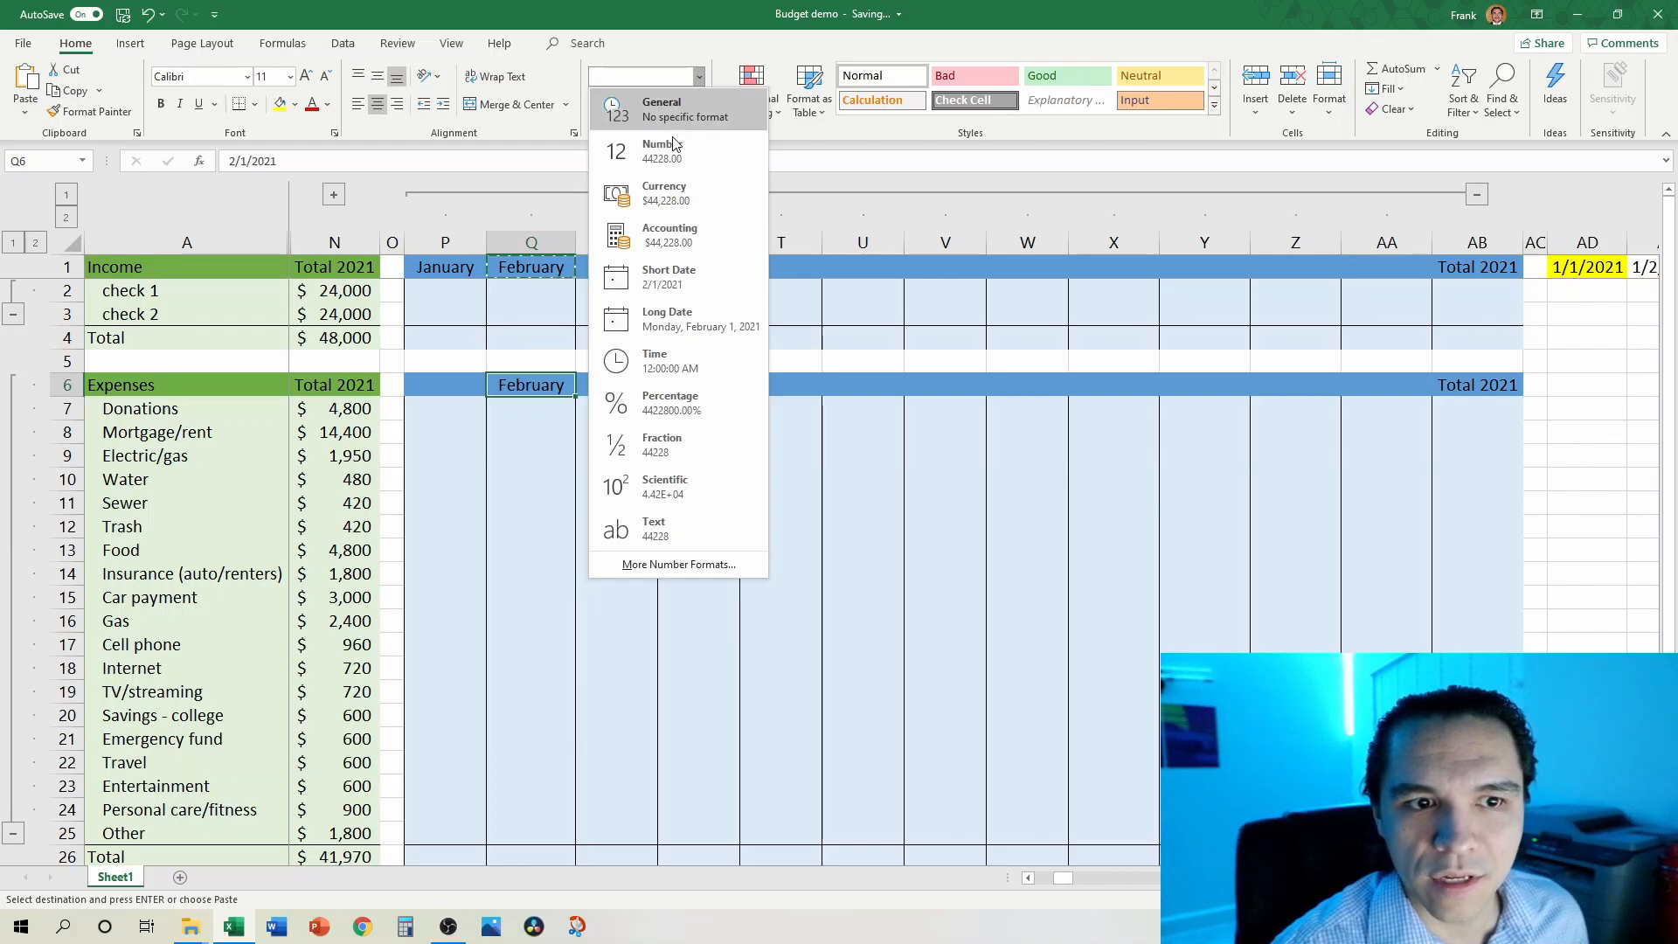
pyautogui.click(669, 276)
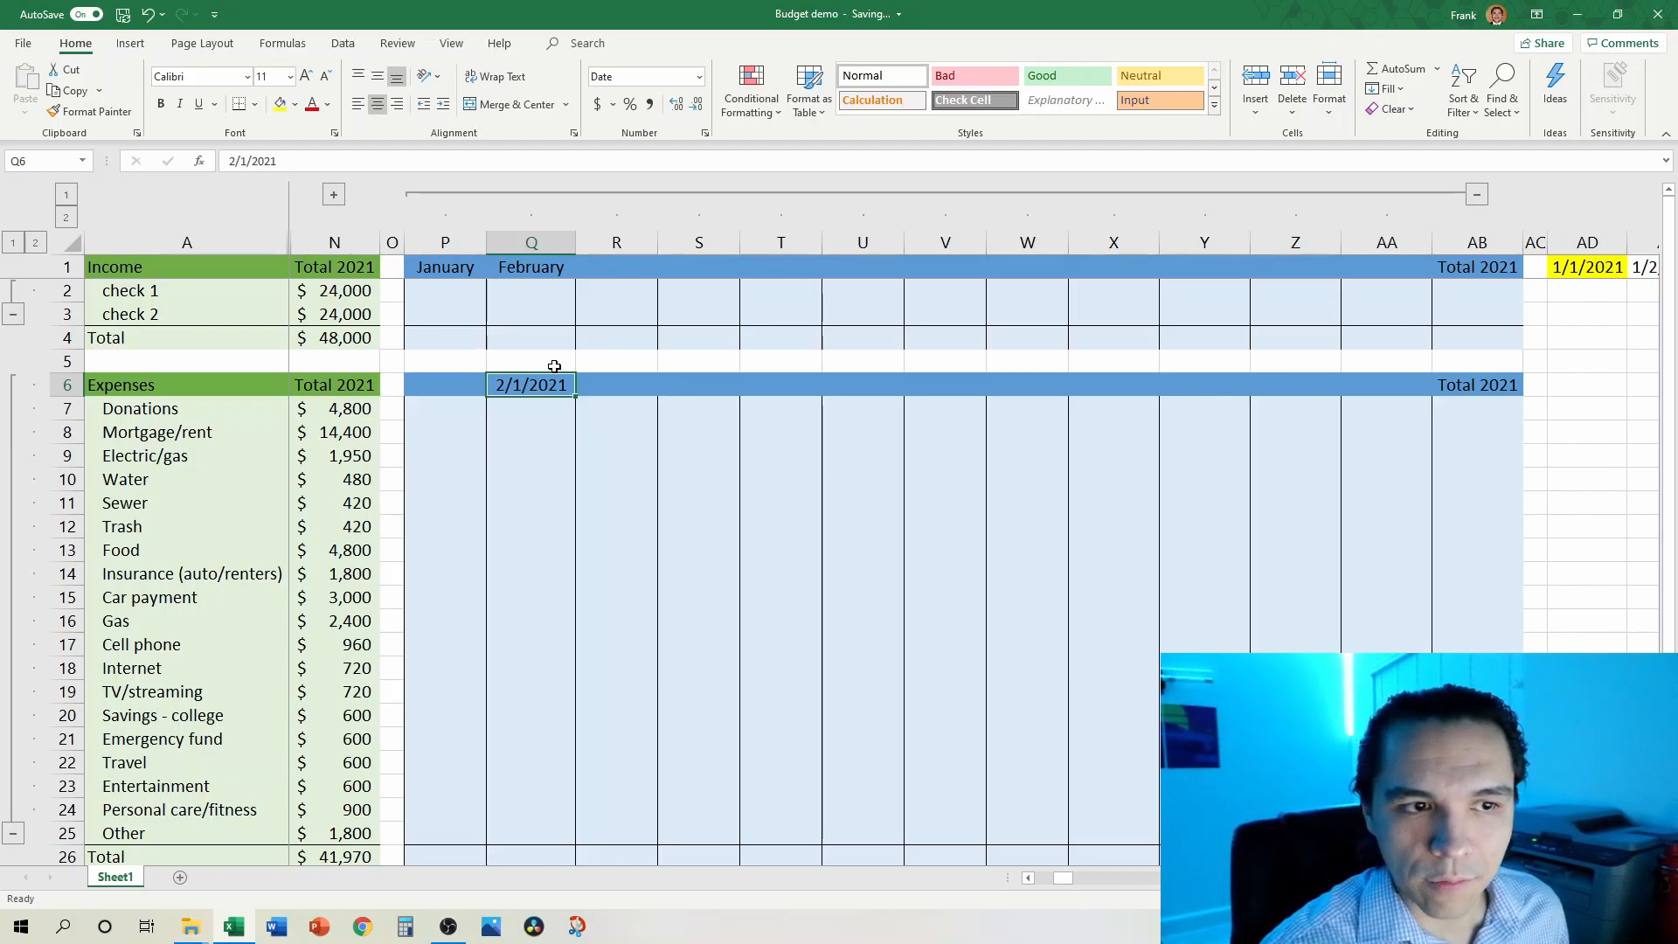
pyautogui.hotkey('ctrl', 'z')
pyautogui.hotkey('ctrl', 'z')
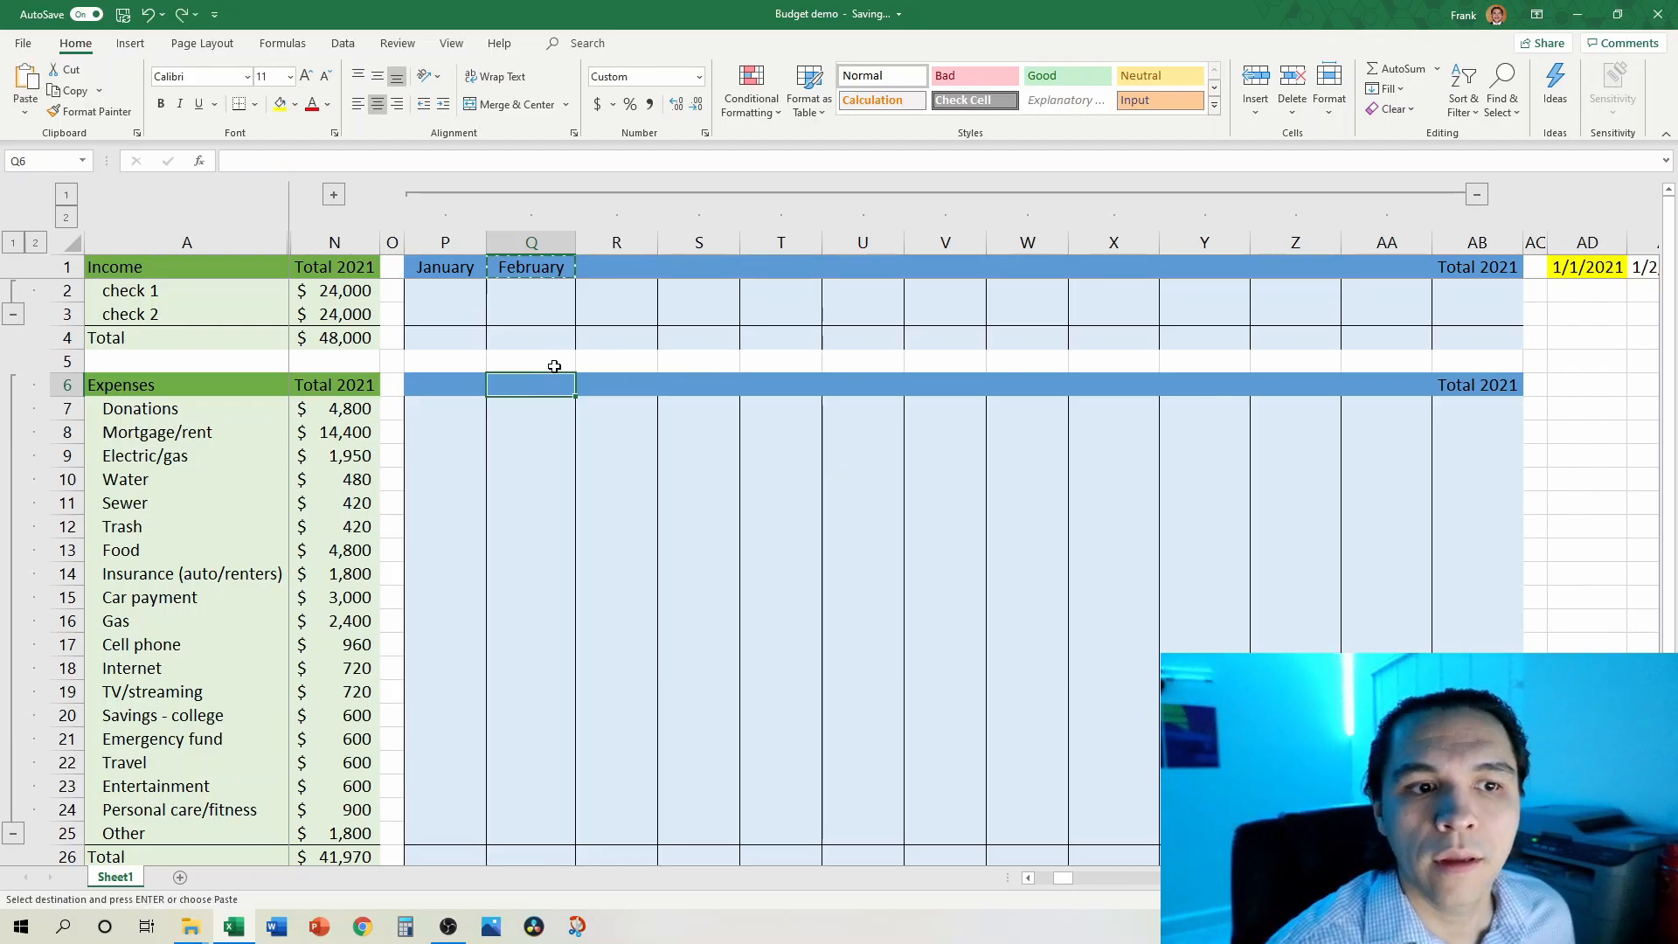
# Step: Fill the Q1 month formula across through AA1, and enter =P1 across P6:AA6 to repeat the months in the Expenses header
pyautogui.click(543, 269)
pyautogui.moveTo(574, 277); pyautogui.dragTo(1420, 265)
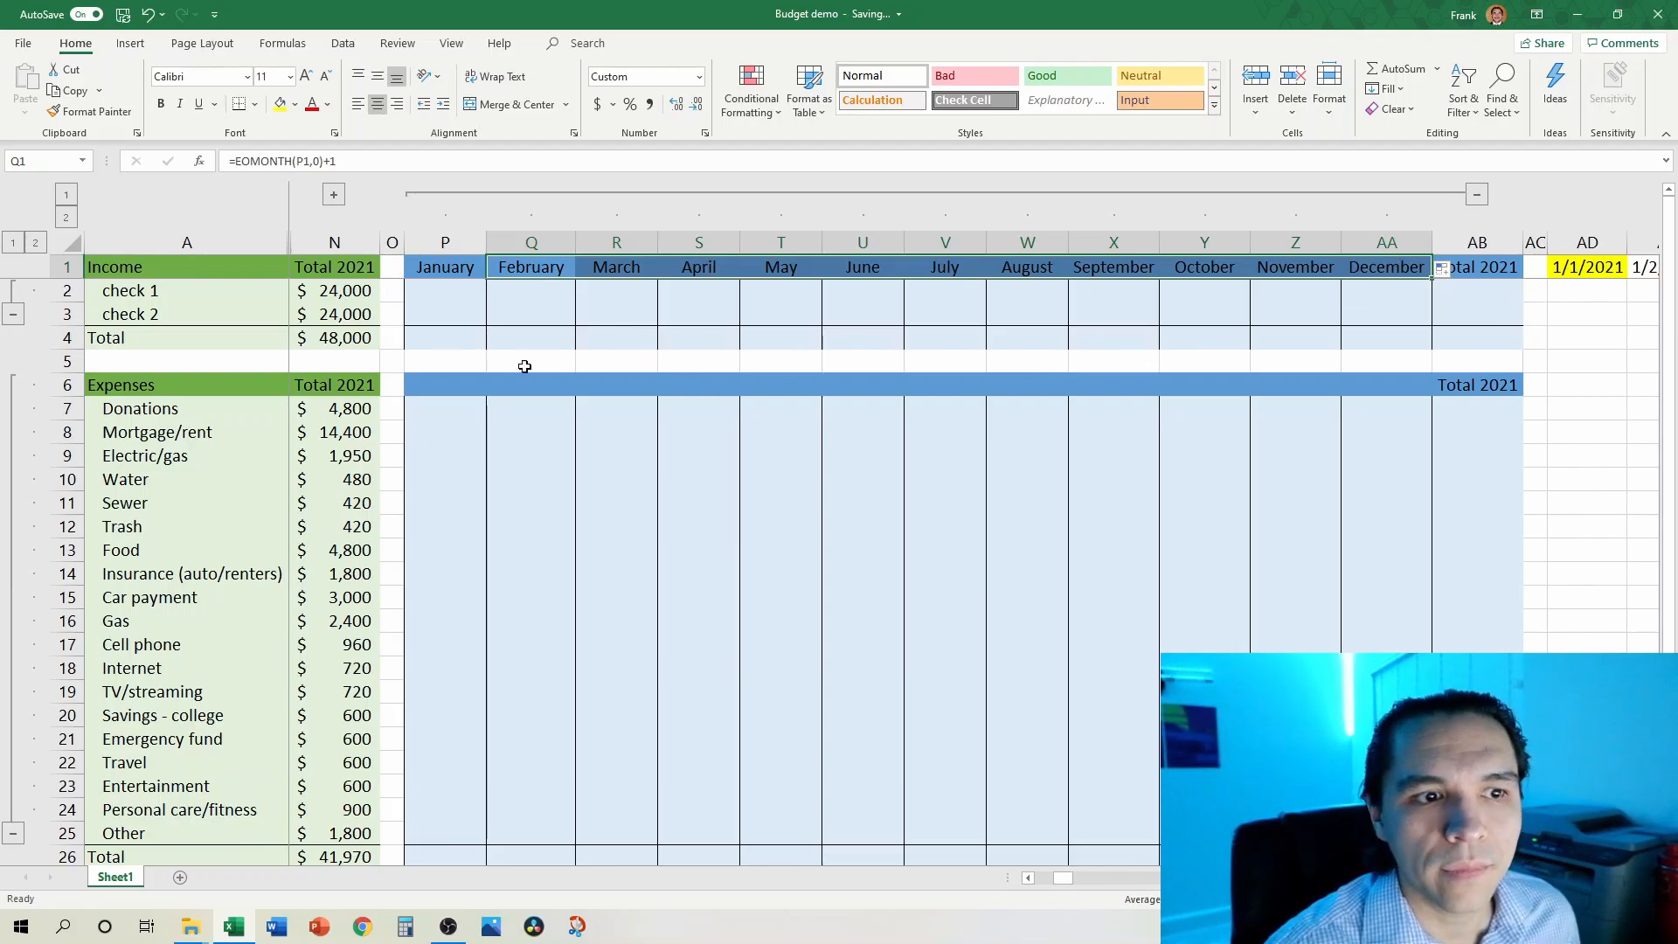
pyautogui.click(426, 383)
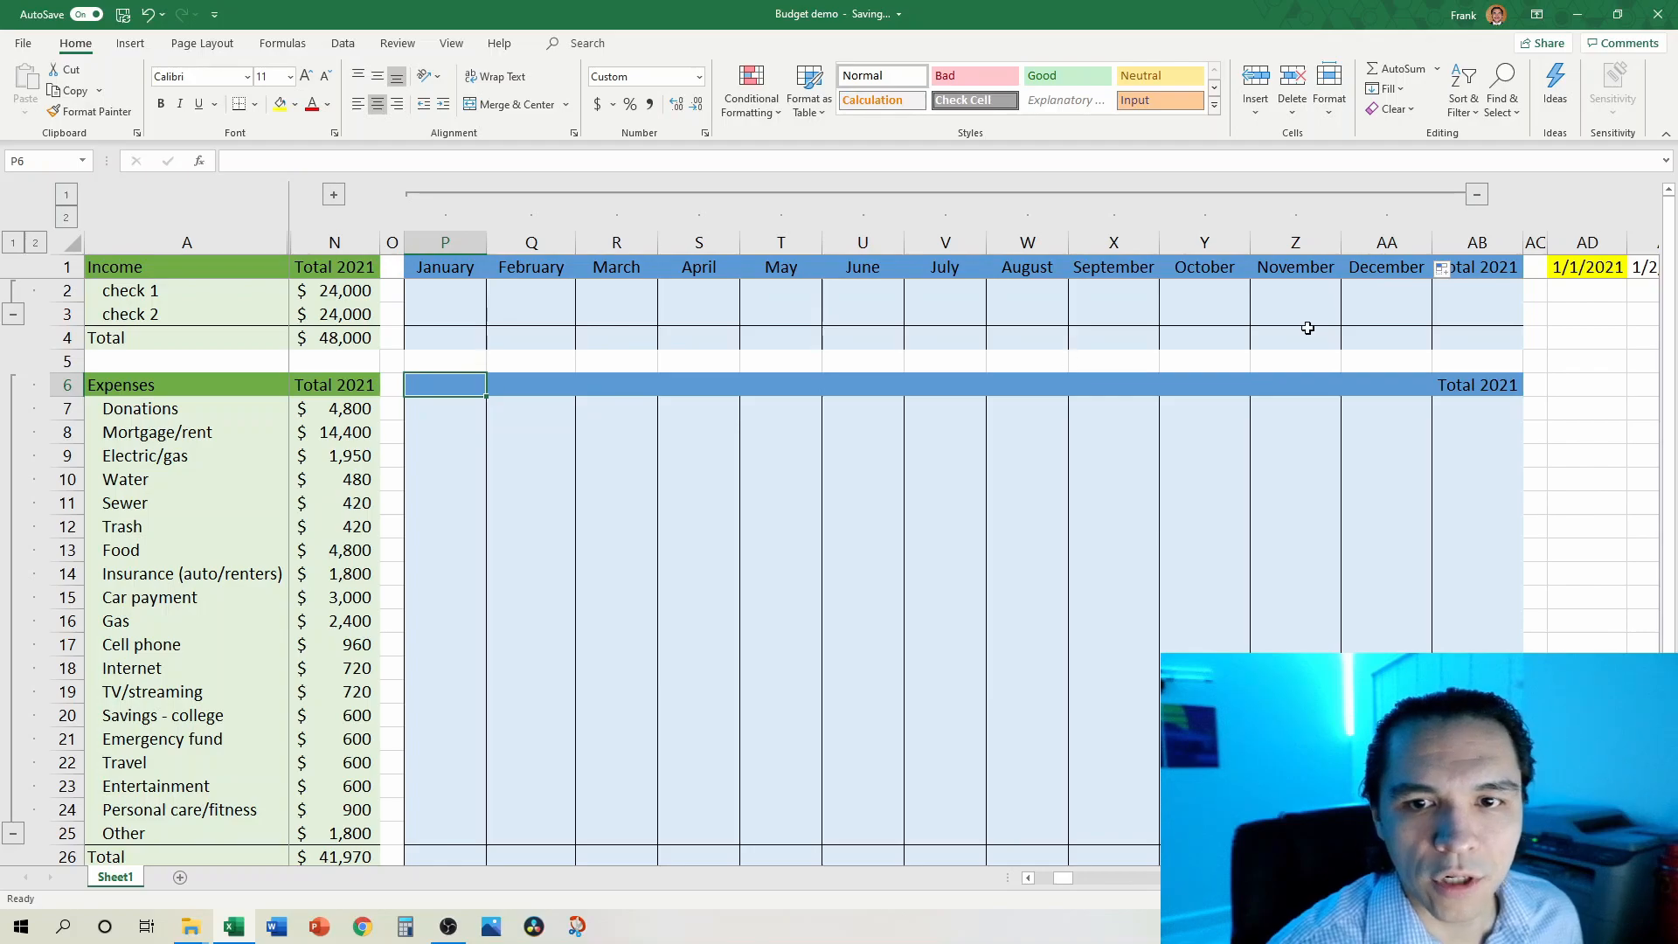
pyautogui.keyDown('shift'); pyautogui.click(1406, 386); pyautogui.keyUp('shift')
pyautogui.write('=')
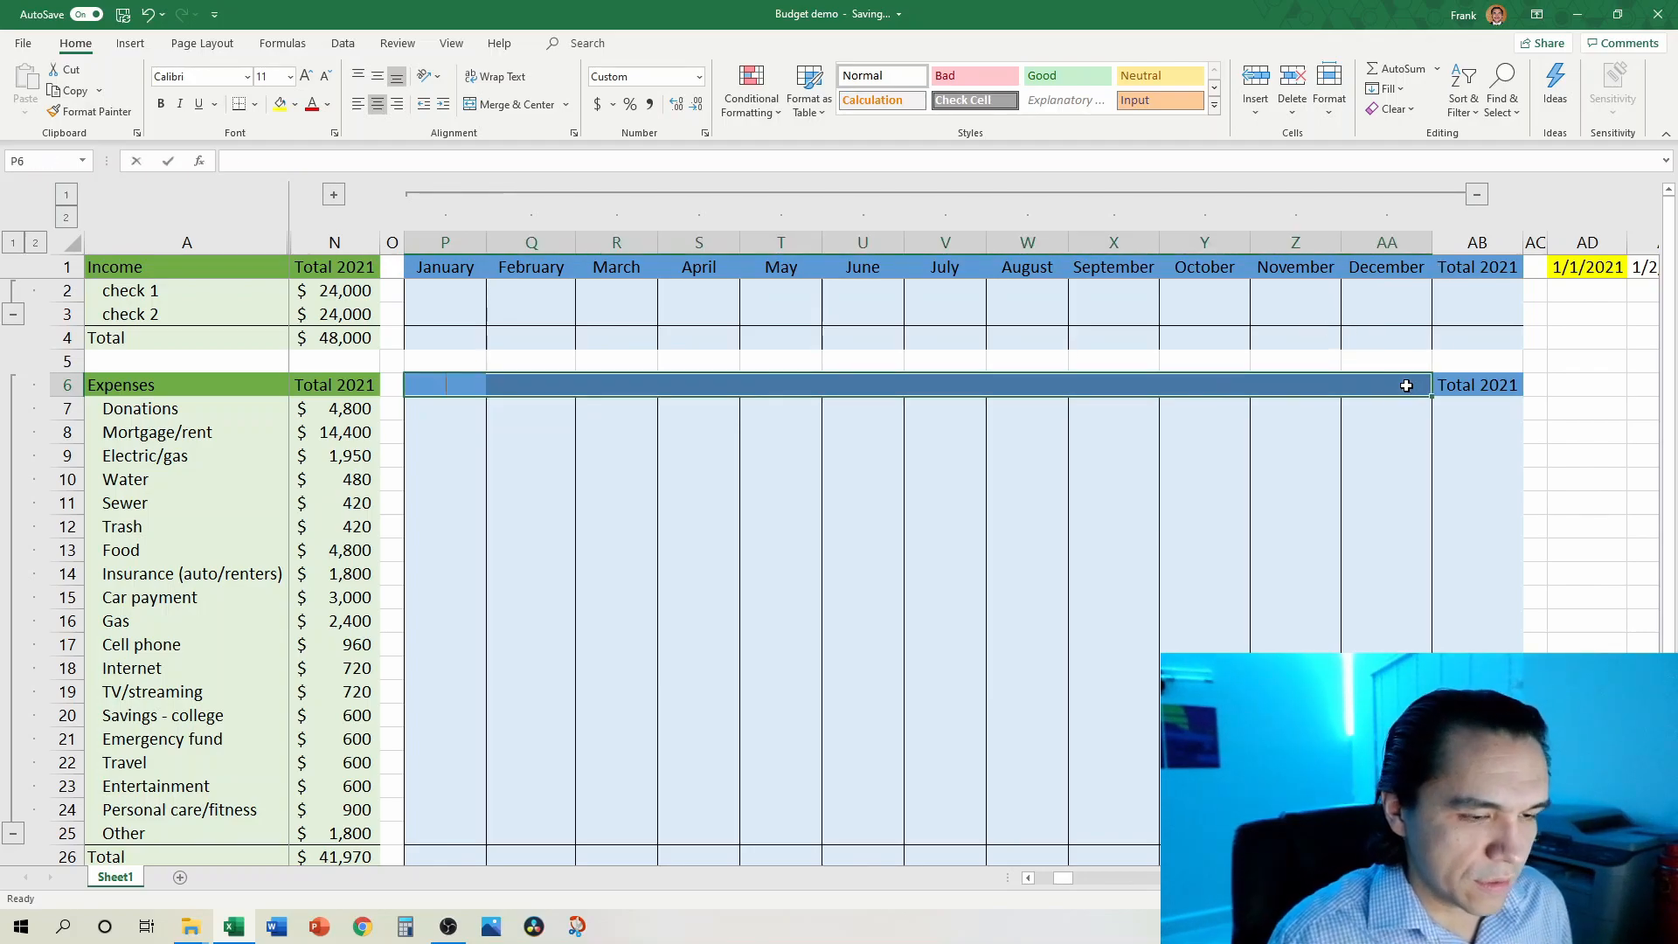
pyautogui.press('Up')
pyautogui.press('Up')
pyautogui.press('Up')
pyautogui.press('Up')
pyautogui.press('Up')
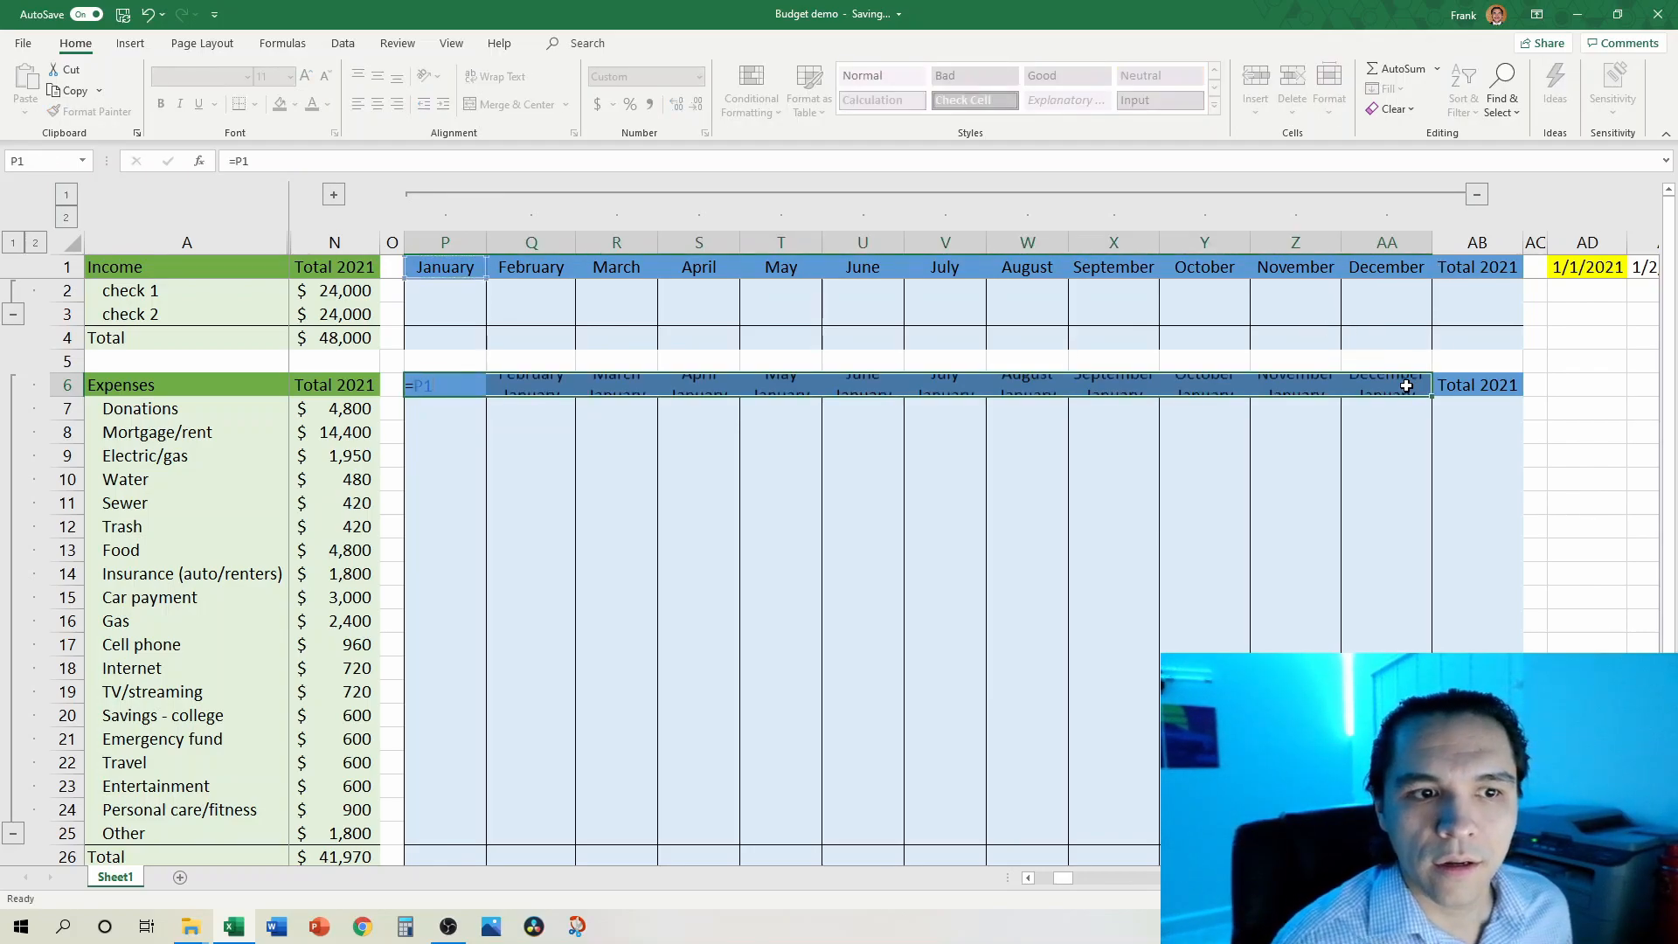
pyautogui.hotkey('ctrl', 'Return')
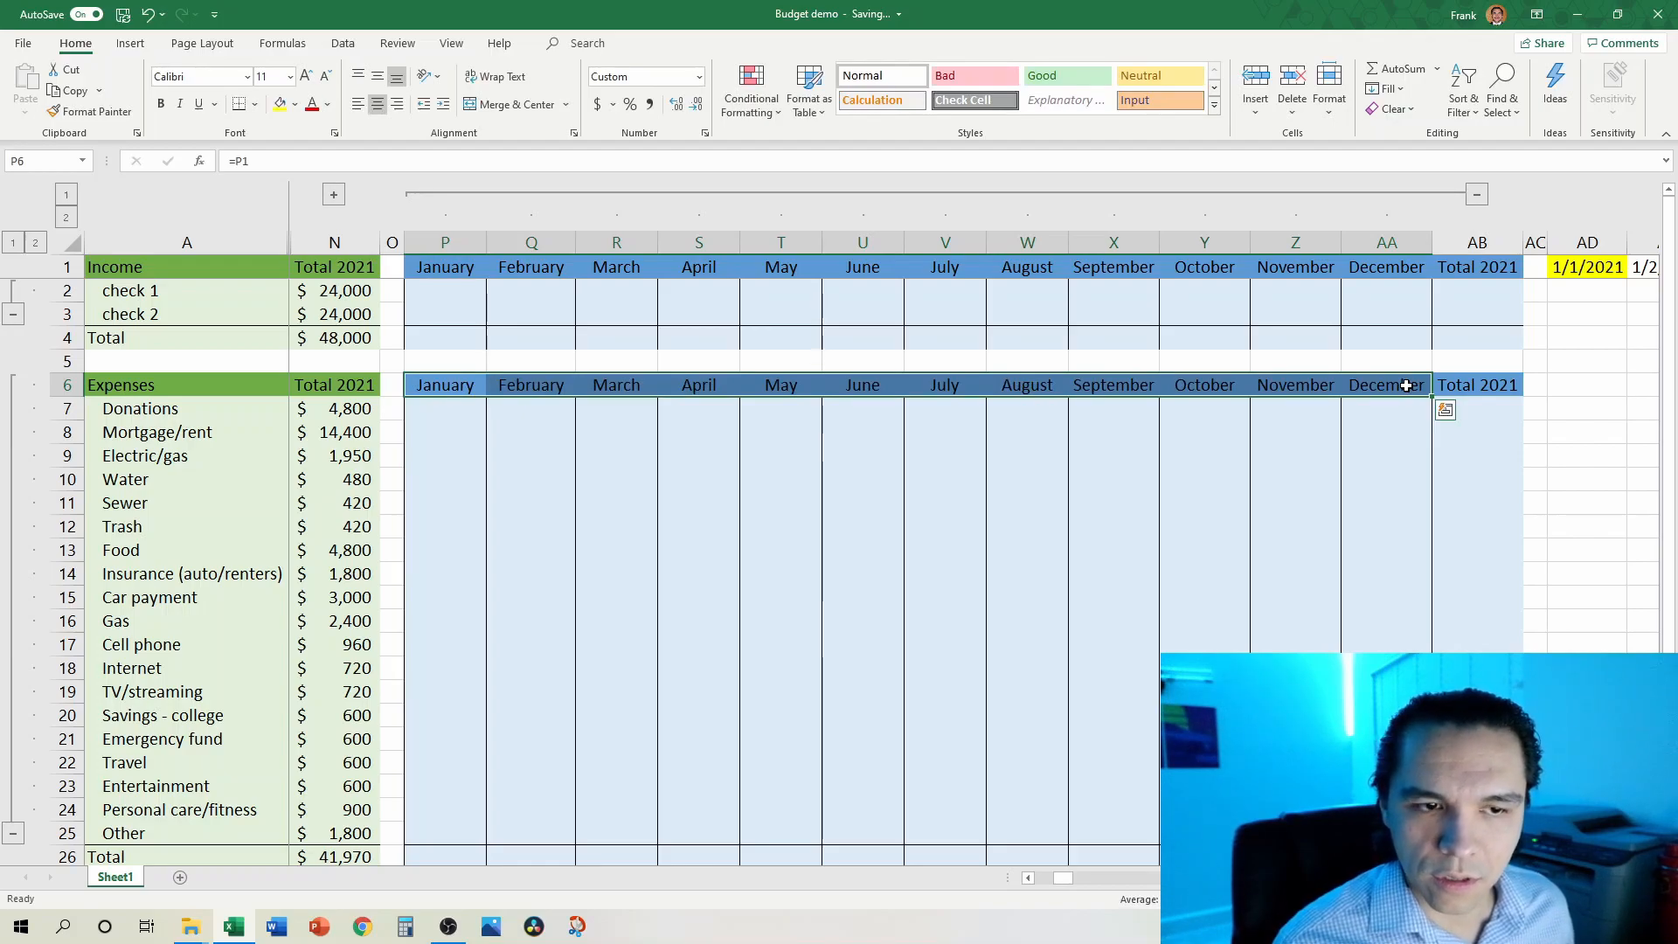
# Step: Start a SUMIFS formula in P2 with AD2:OD2, the check 1 cells under the daily dates, as the sum range
pyautogui.click(444, 299)
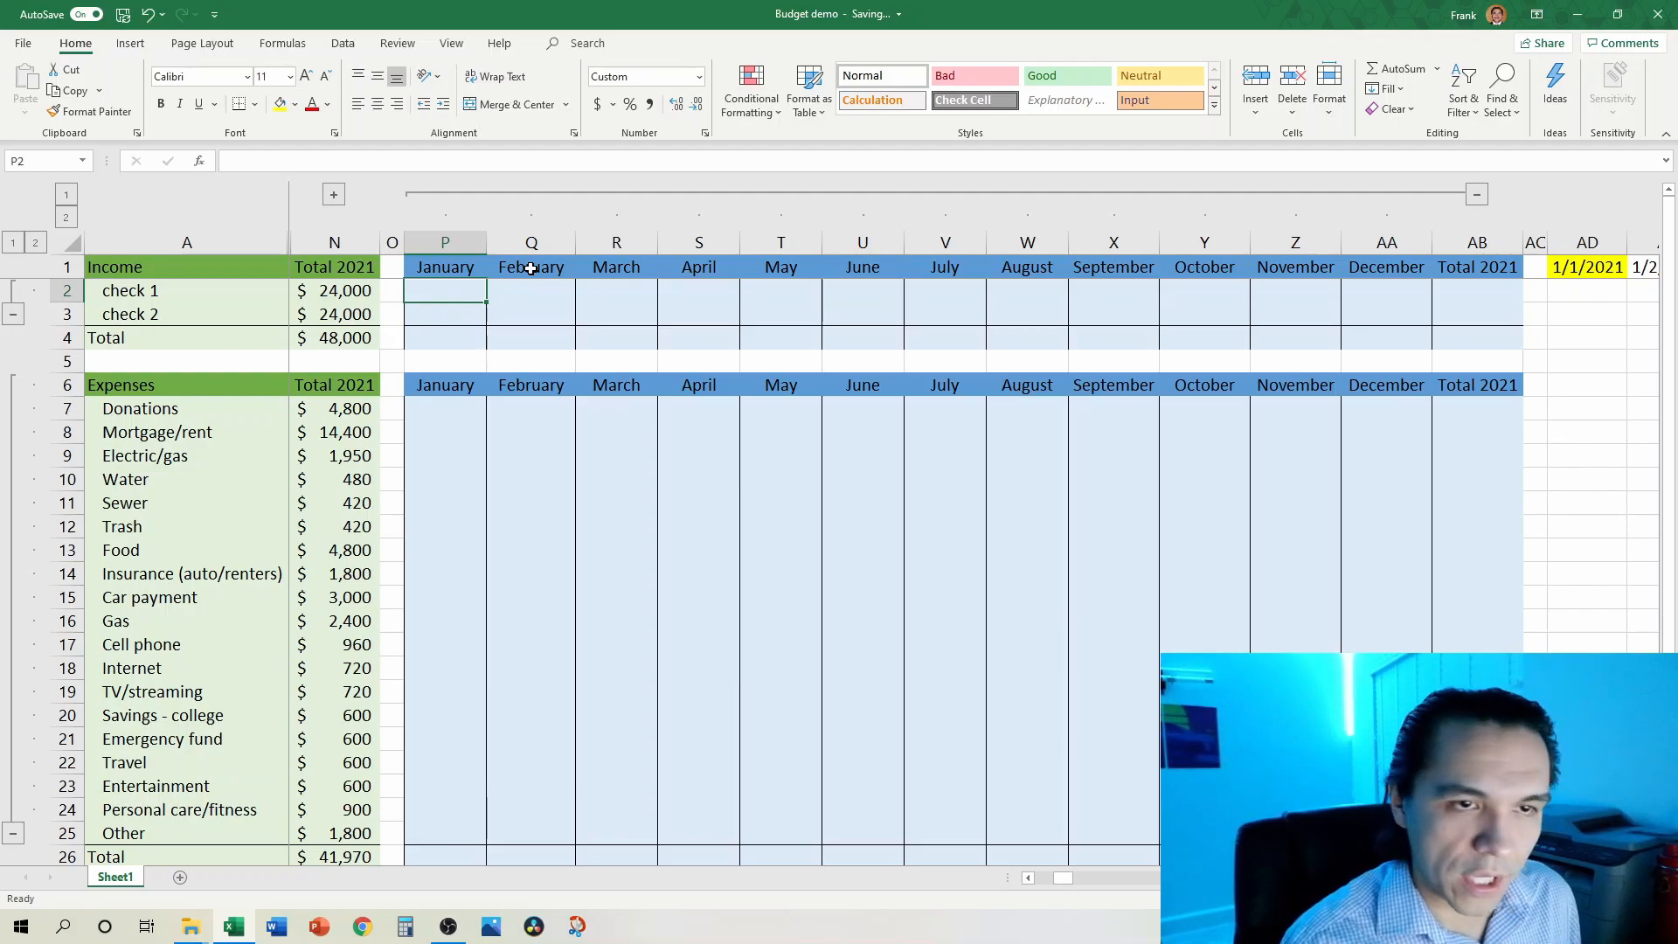
pyautogui.write('=sum')
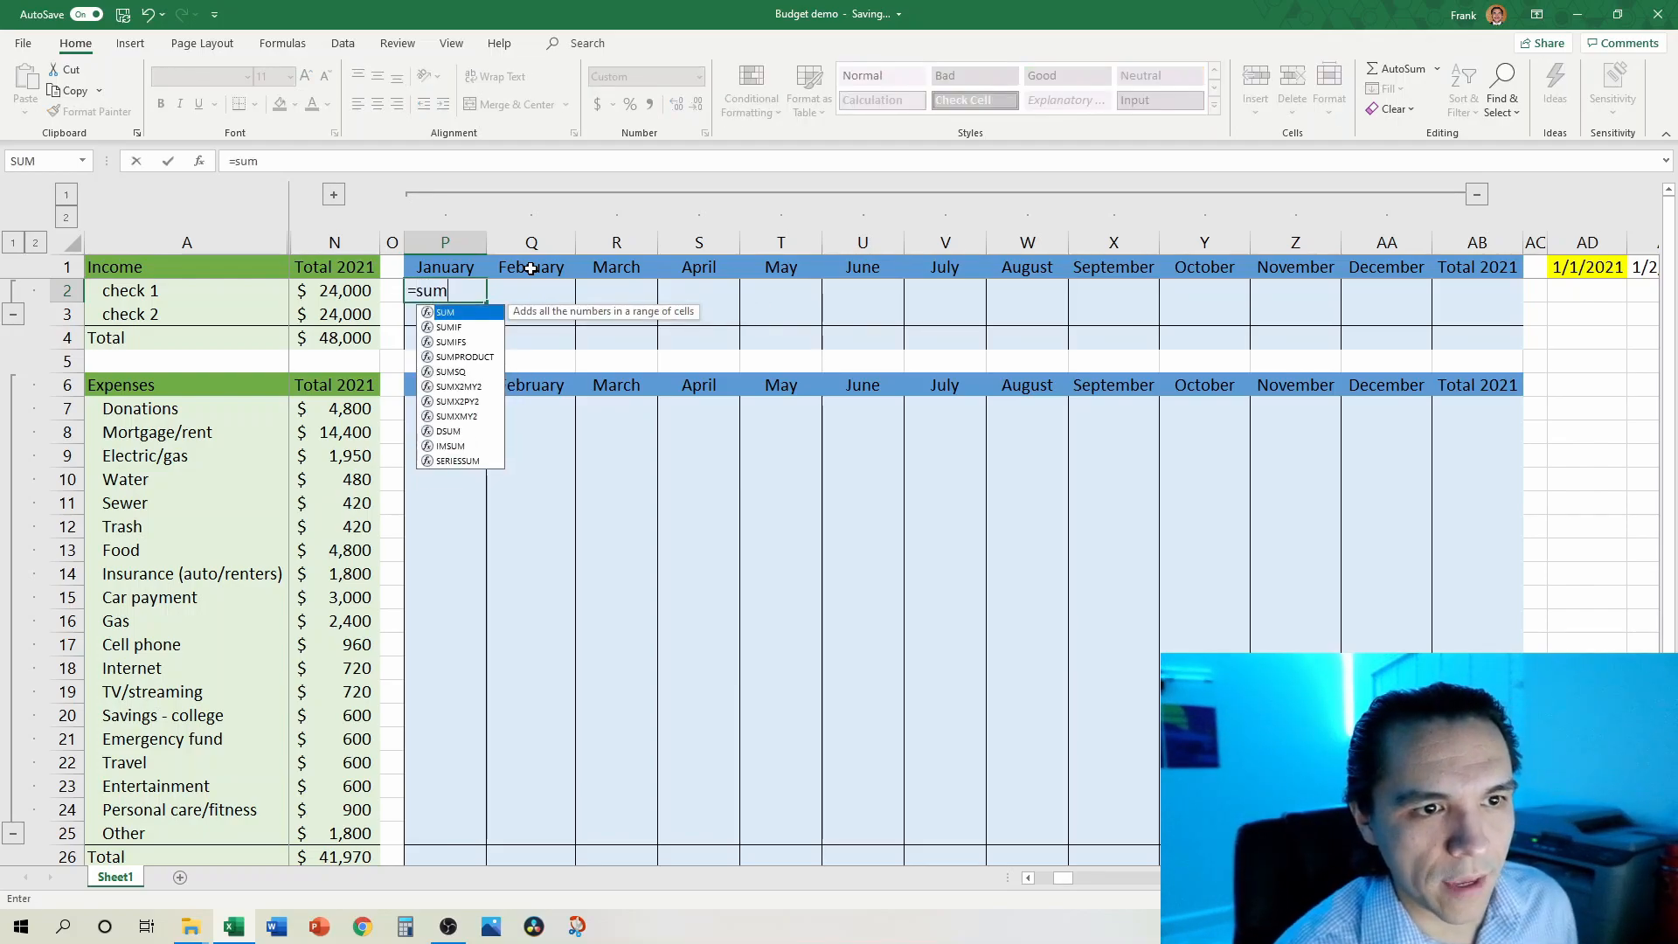
pyautogui.write('ifs')
pyautogui.press('Tab')
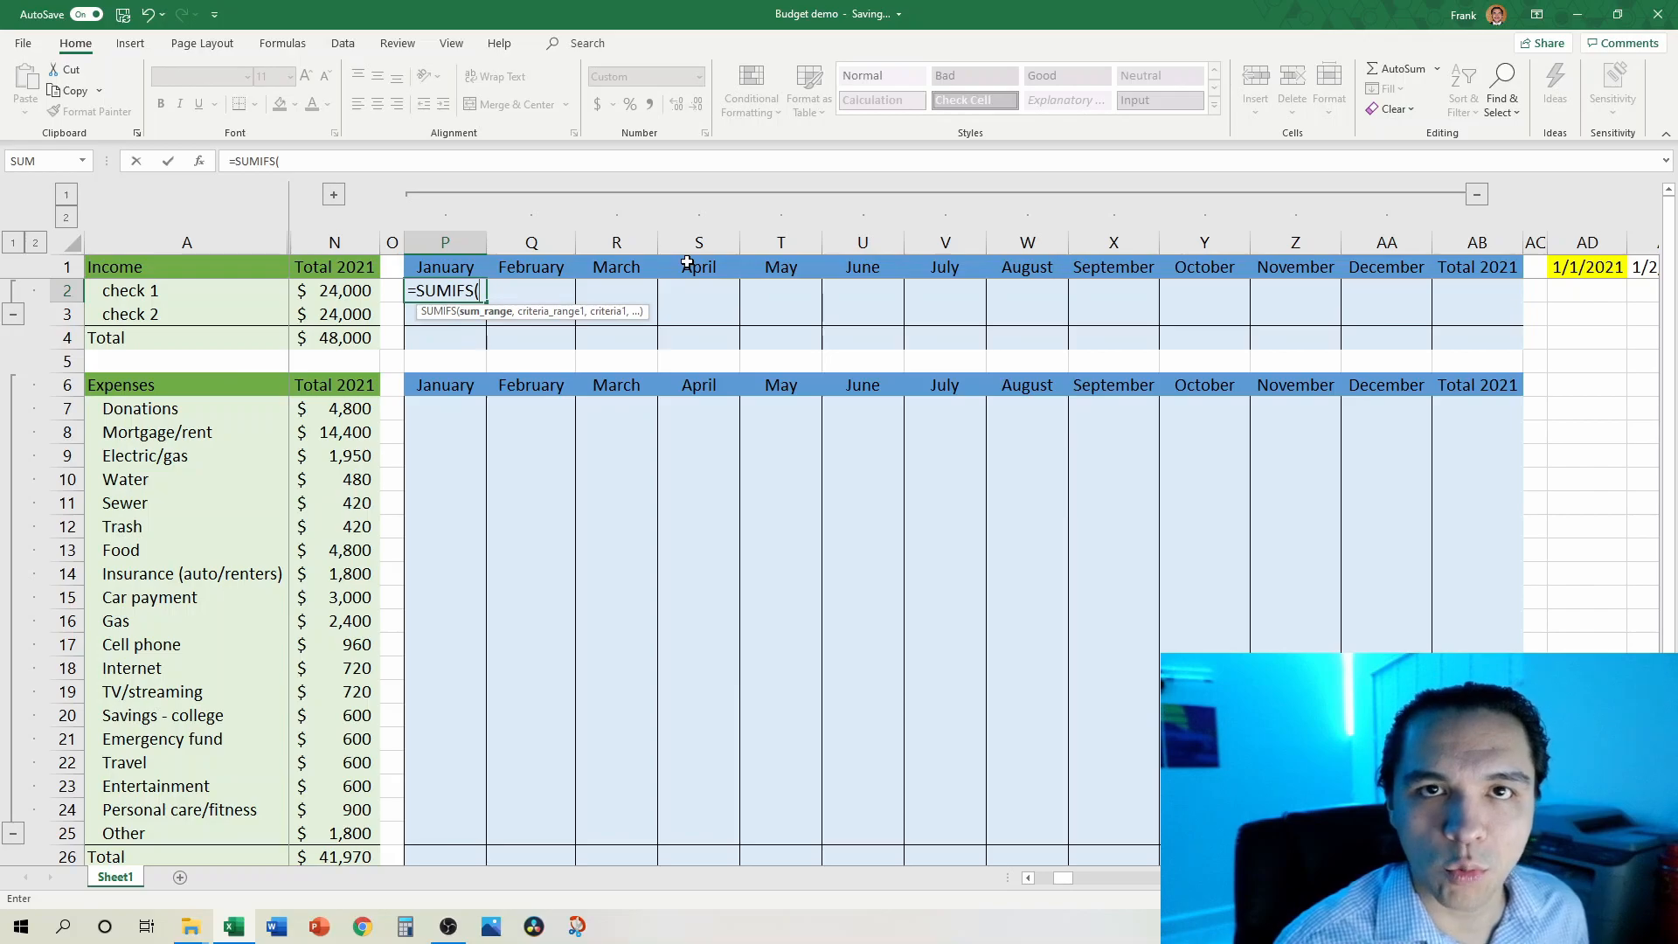
pyautogui.click(1584, 267)
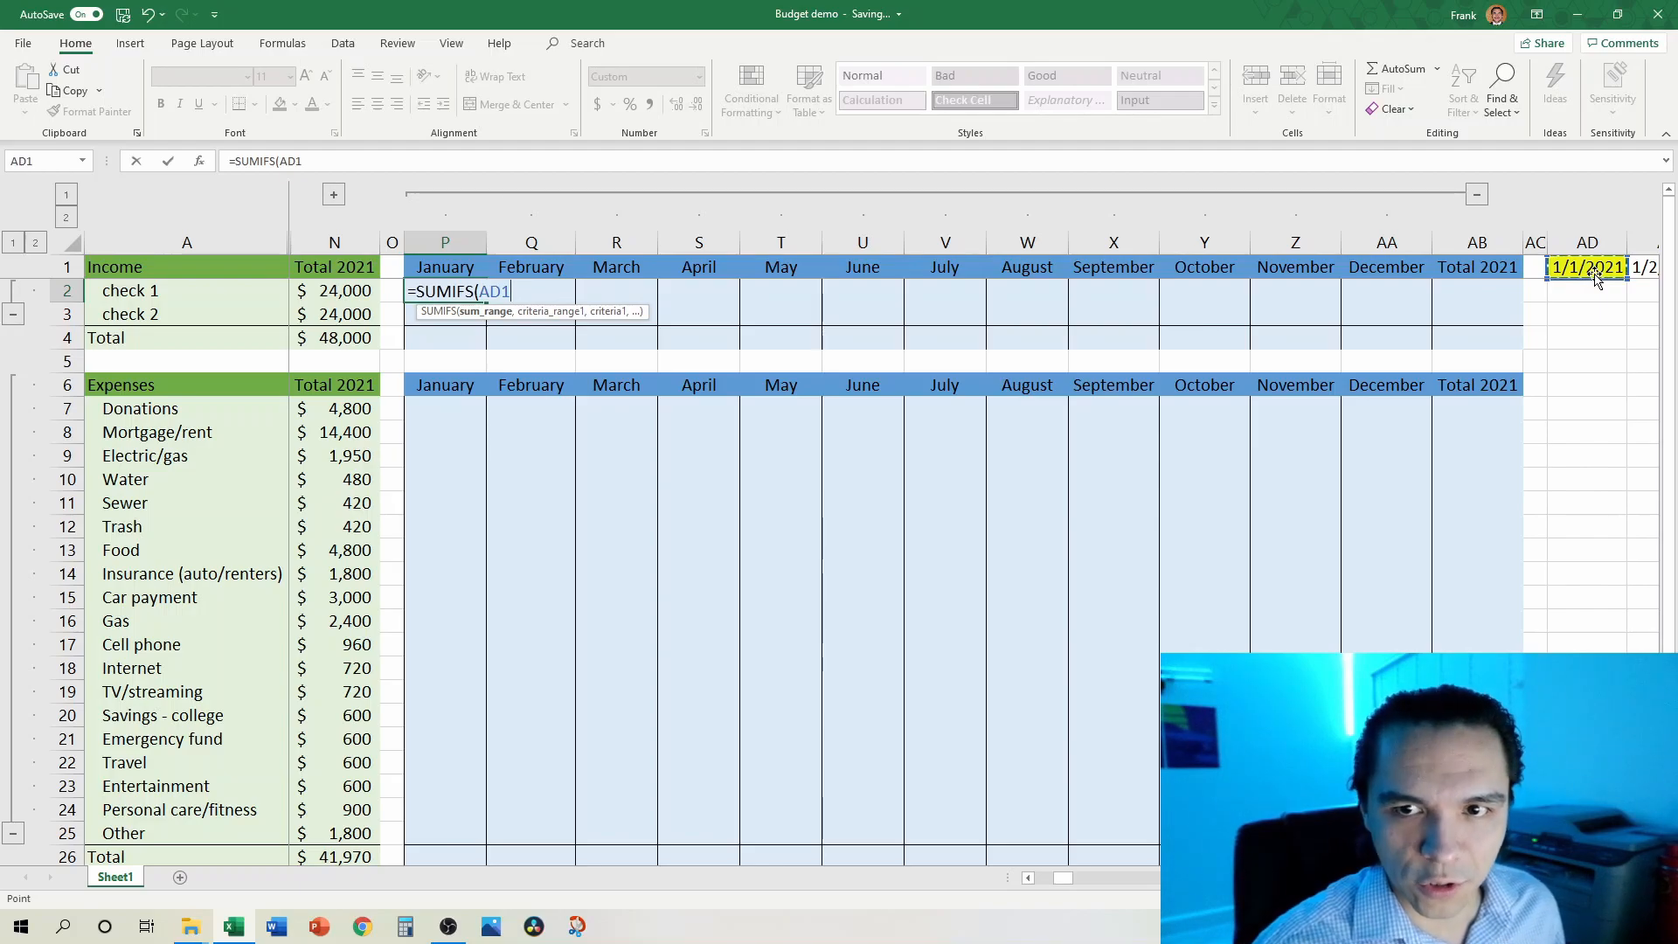
pyautogui.hotkey('ctrl', 'Right')
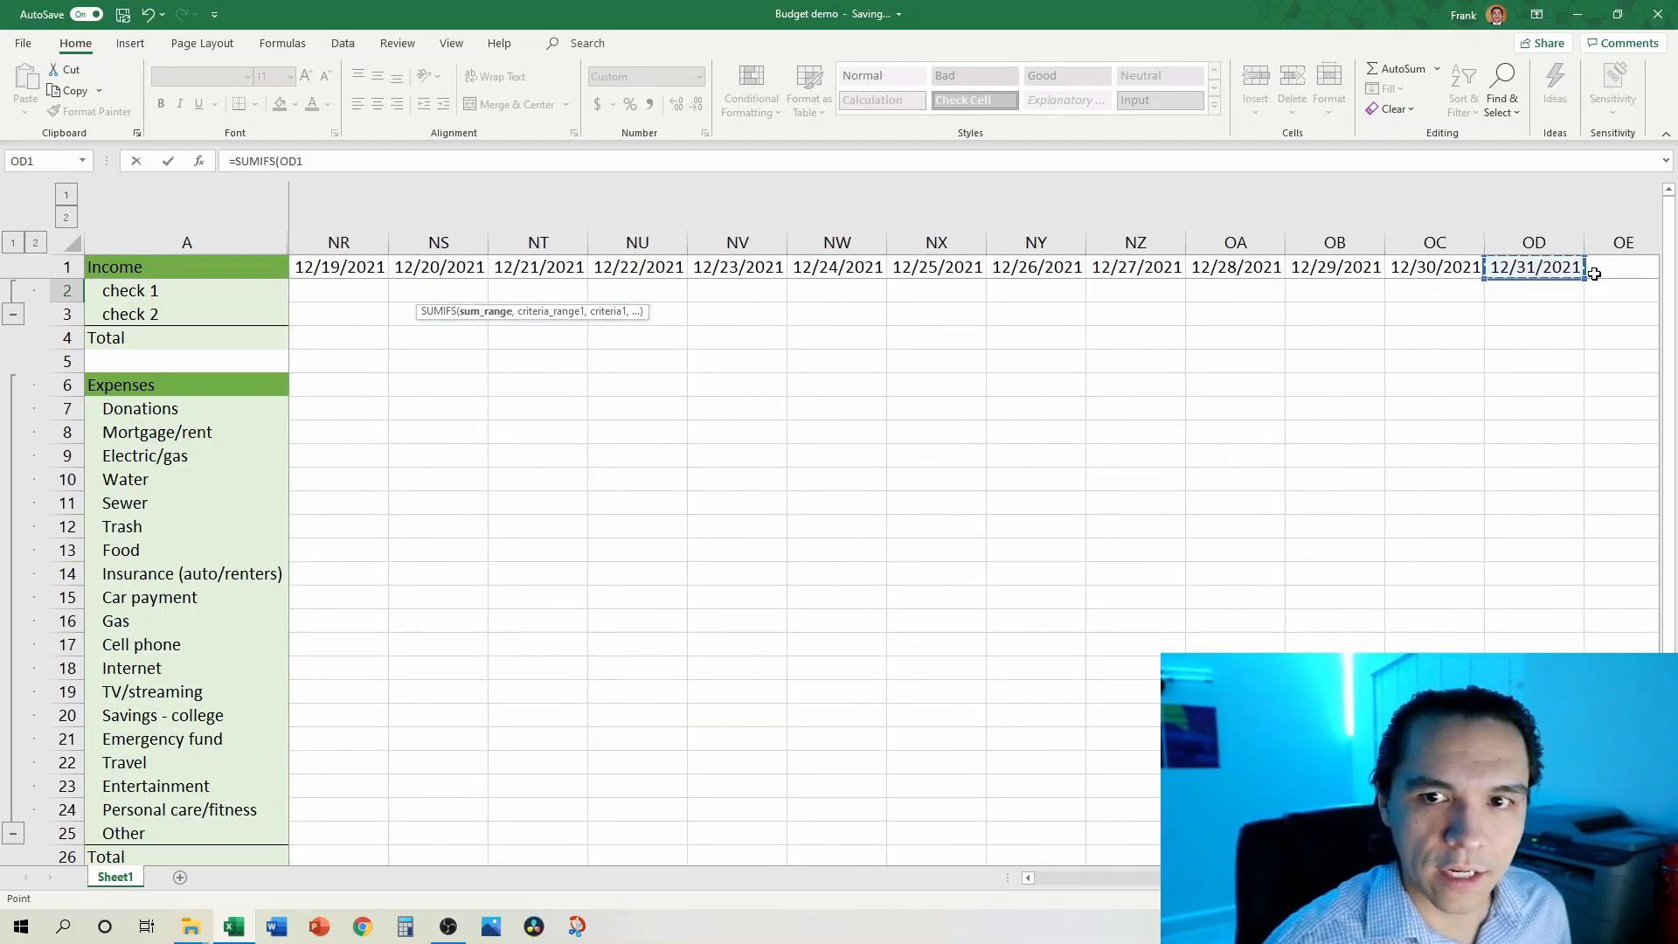
pyautogui.press('Down')
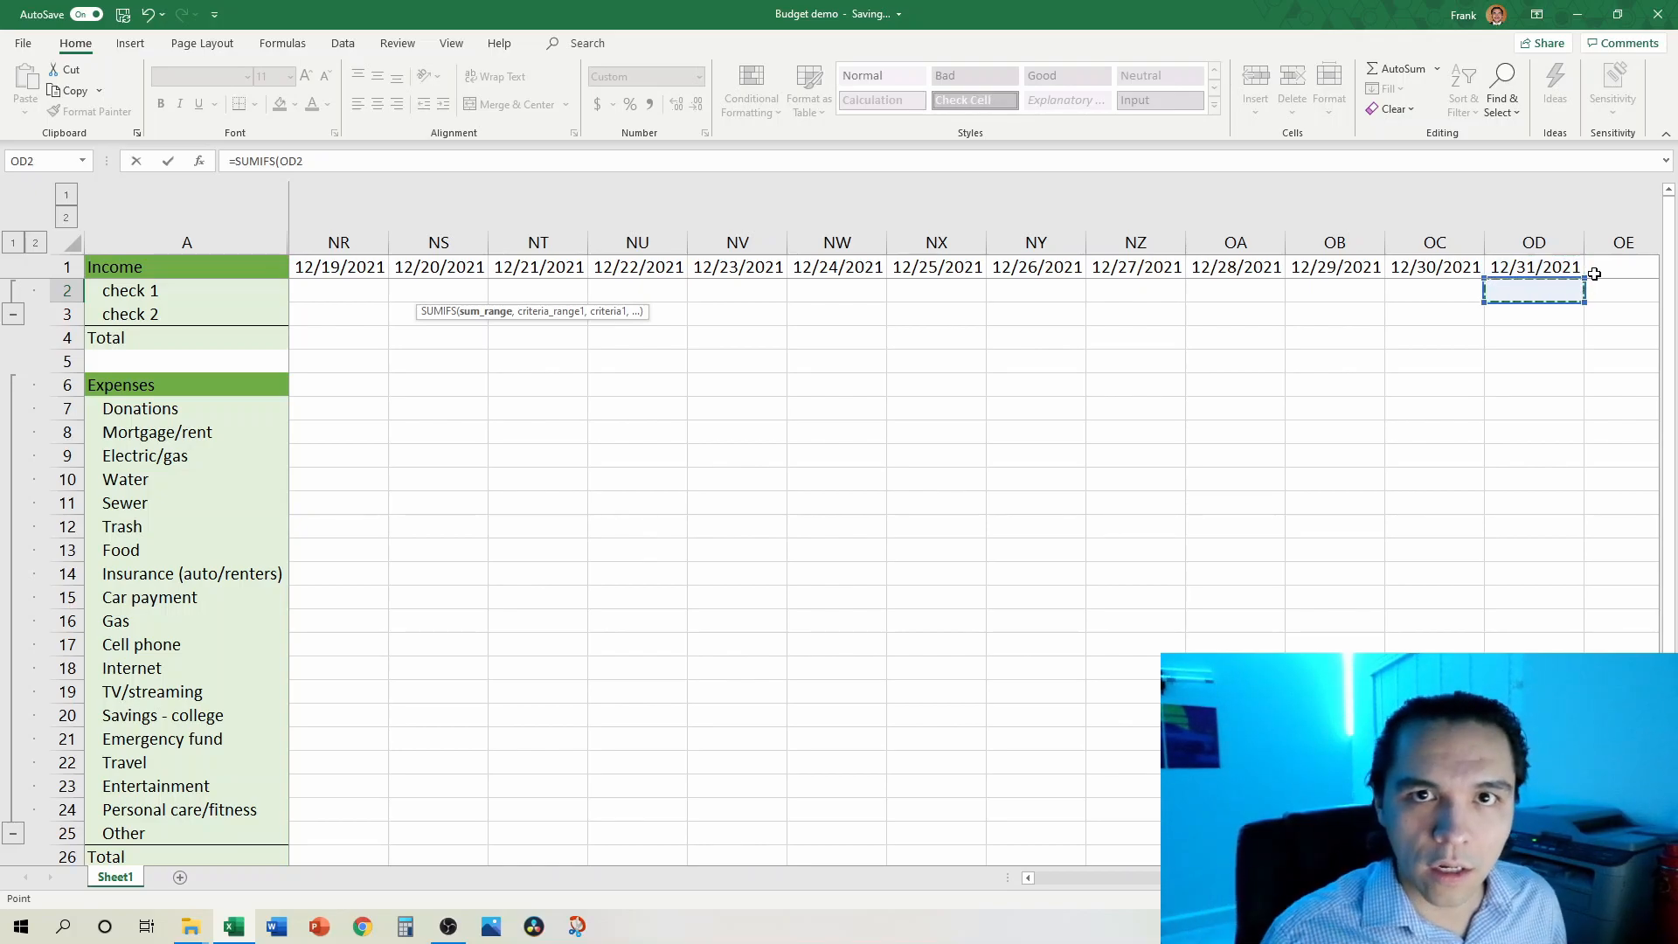
pyautogui.hotkey('ctrl', 'shift', 'Left')
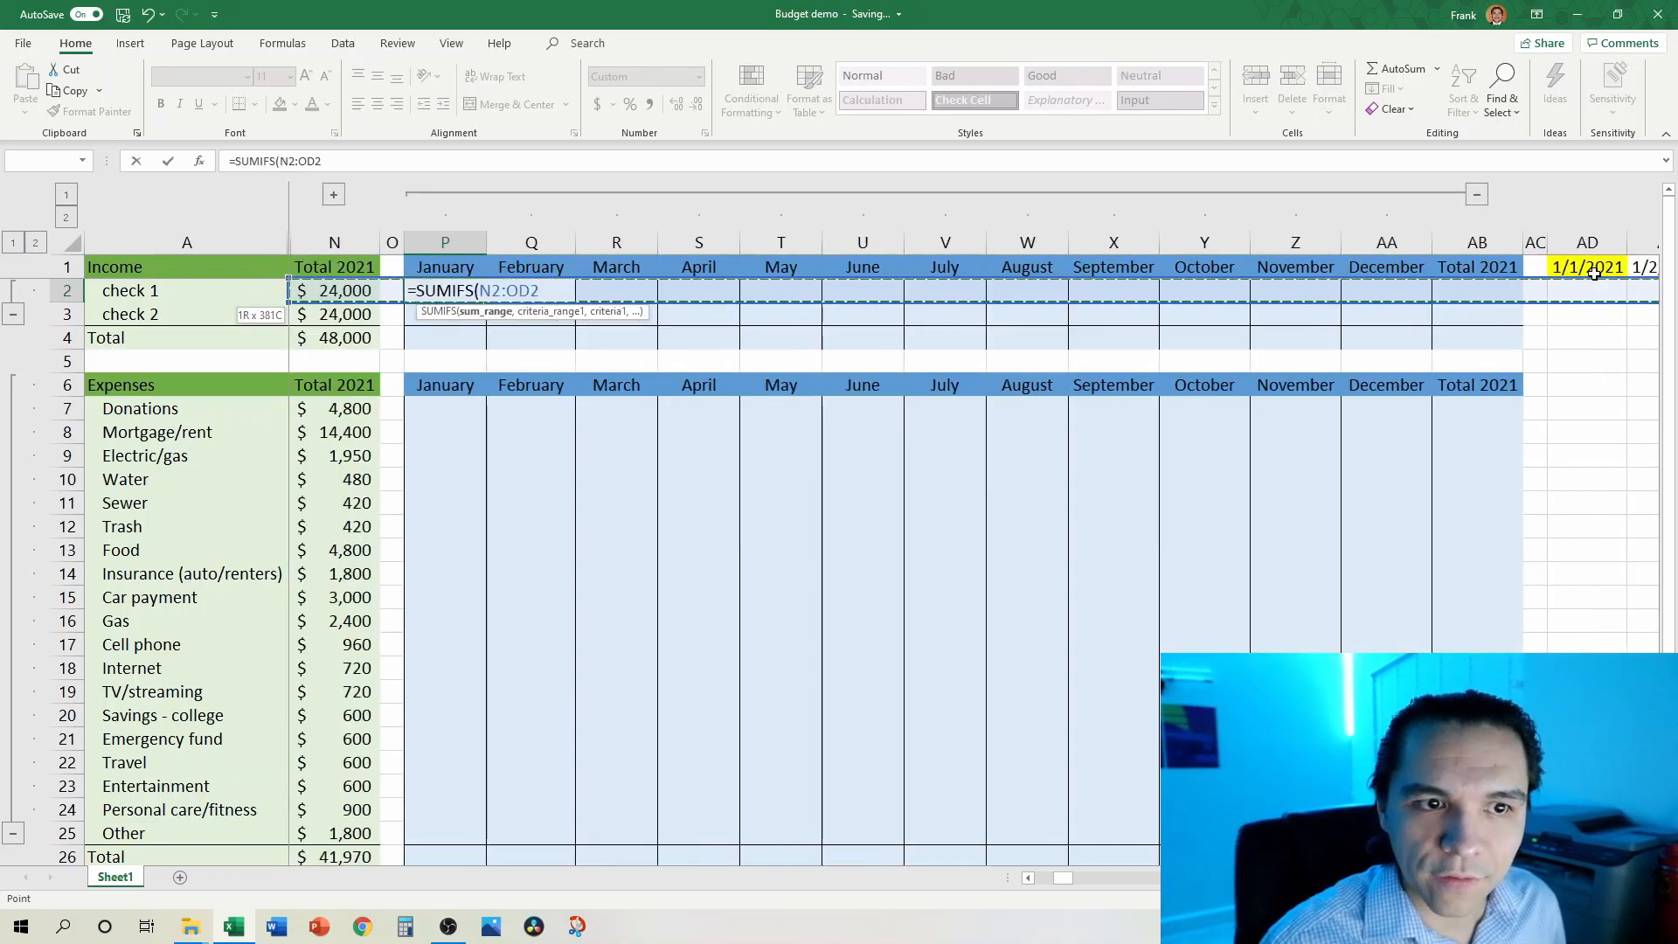
pyautogui.hotkey('shift', 'Right')
pyautogui.hotkey('shift', 'Right')
pyautogui.hotkey('shift', 'Right')
pyautogui.hotkey('shift', 'Right')
pyautogui.hotkey('shift', 'Right')
pyautogui.hotkey('shift', 'Right')
pyautogui.hotkey('shift', 'Right')
pyautogui.hotkey('shift', 'Right')
pyautogui.hotkey('shift', 'Right')
pyautogui.hotkey('shift', 'Right')
pyautogui.hotkey('shift', 'Right')
pyautogui.hotkey('shift', 'Right')
pyautogui.hotkey('shift', 'Right')
pyautogui.hotkey('shift', 'Right')
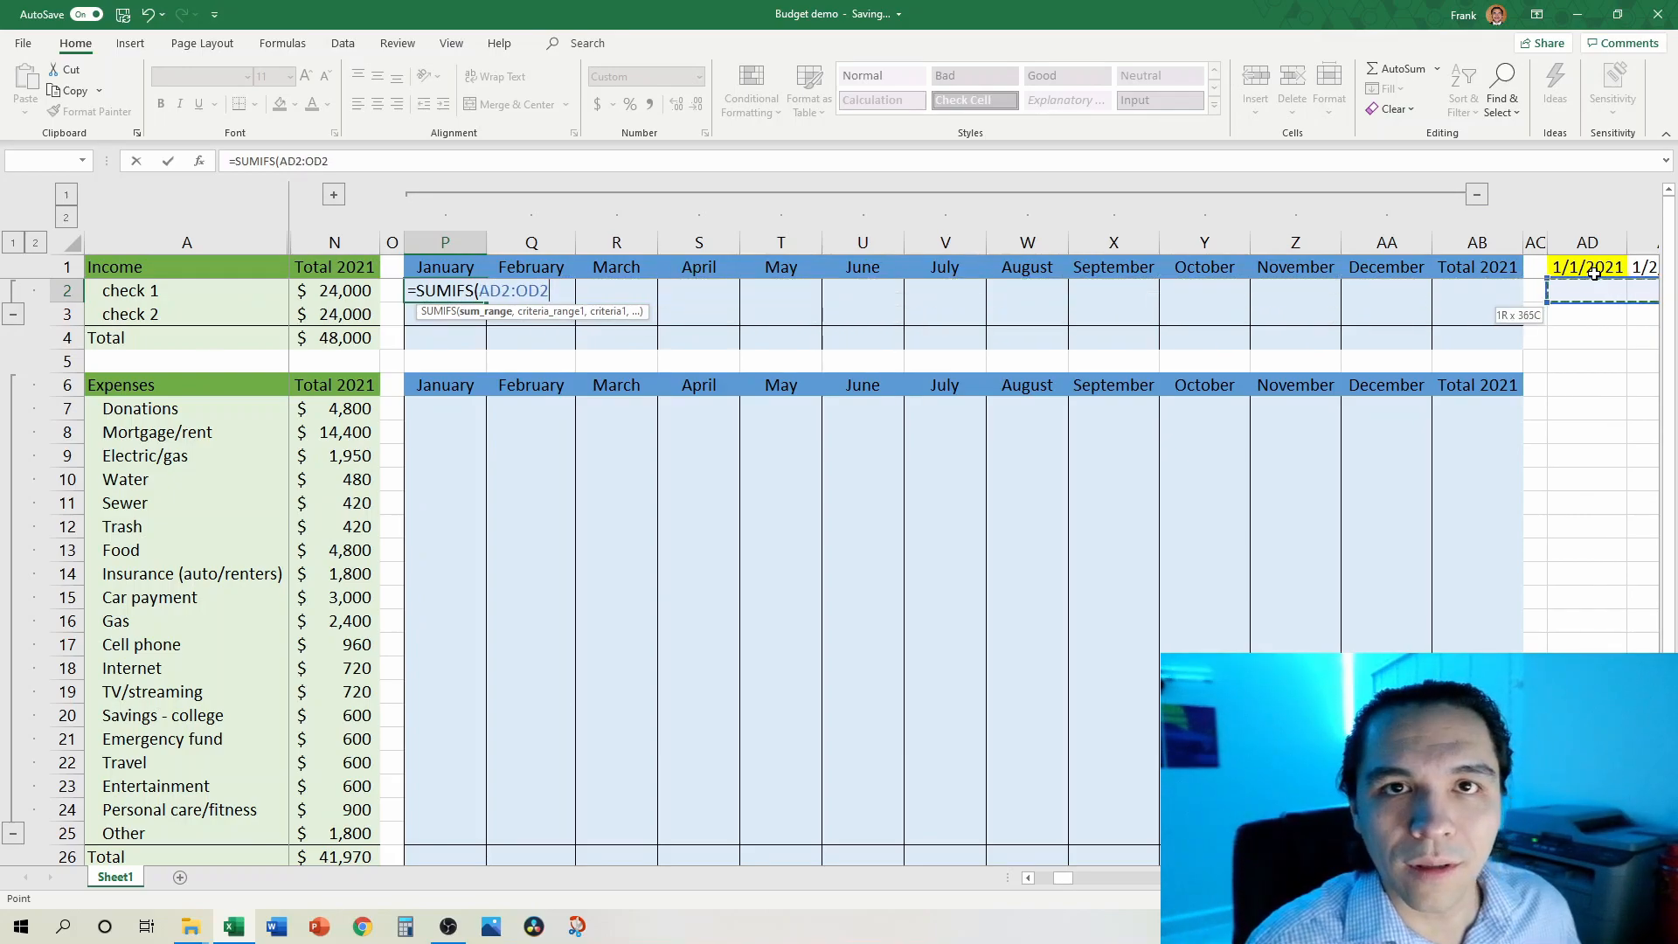
# Step: Lock only the columns of the SUMIFS sum range, making it $AD2:$OD2, and continue to the next argument
pyautogui.press('F4')
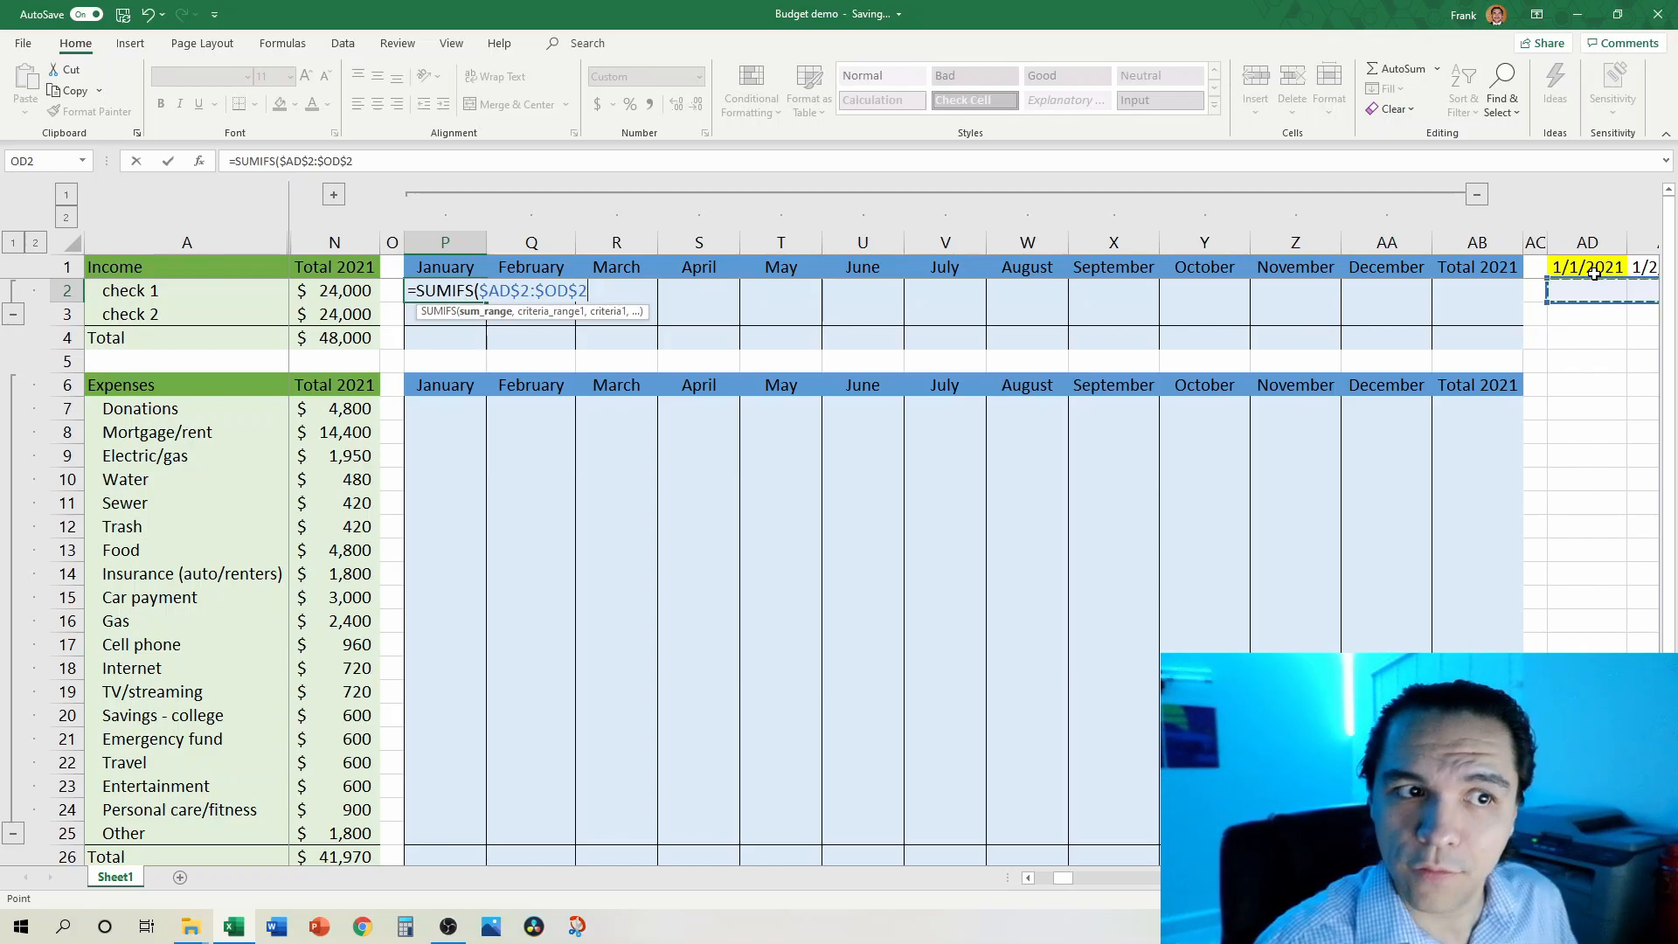
pyautogui.press('F4')
pyautogui.press('F4')
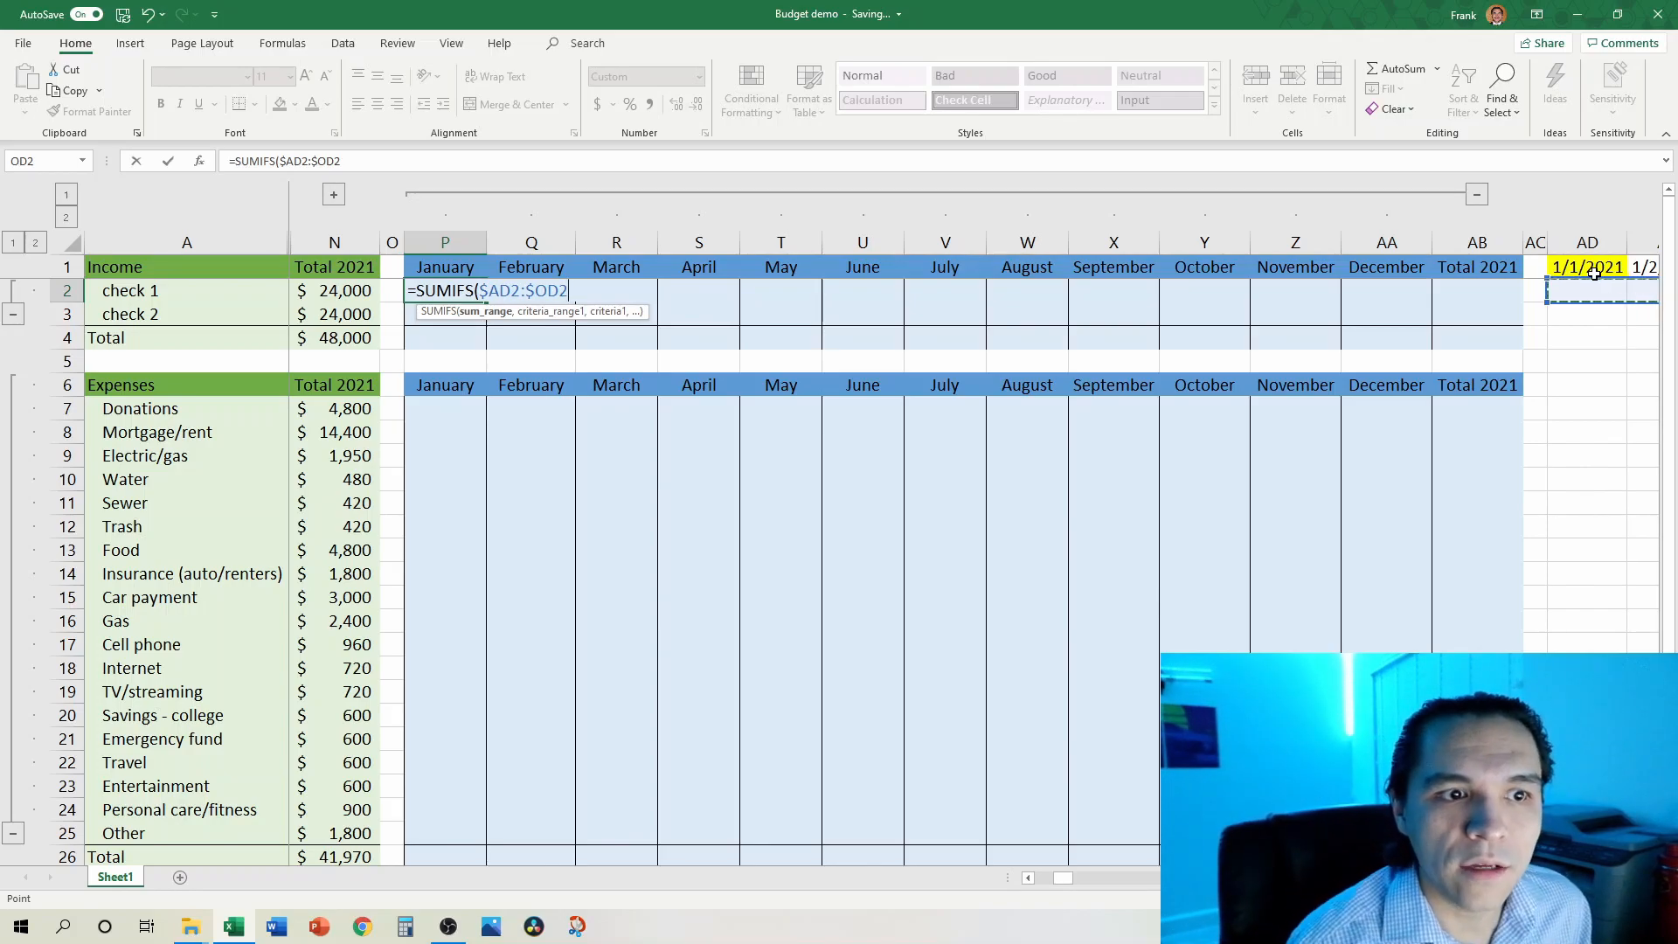
pyautogui.write(',')
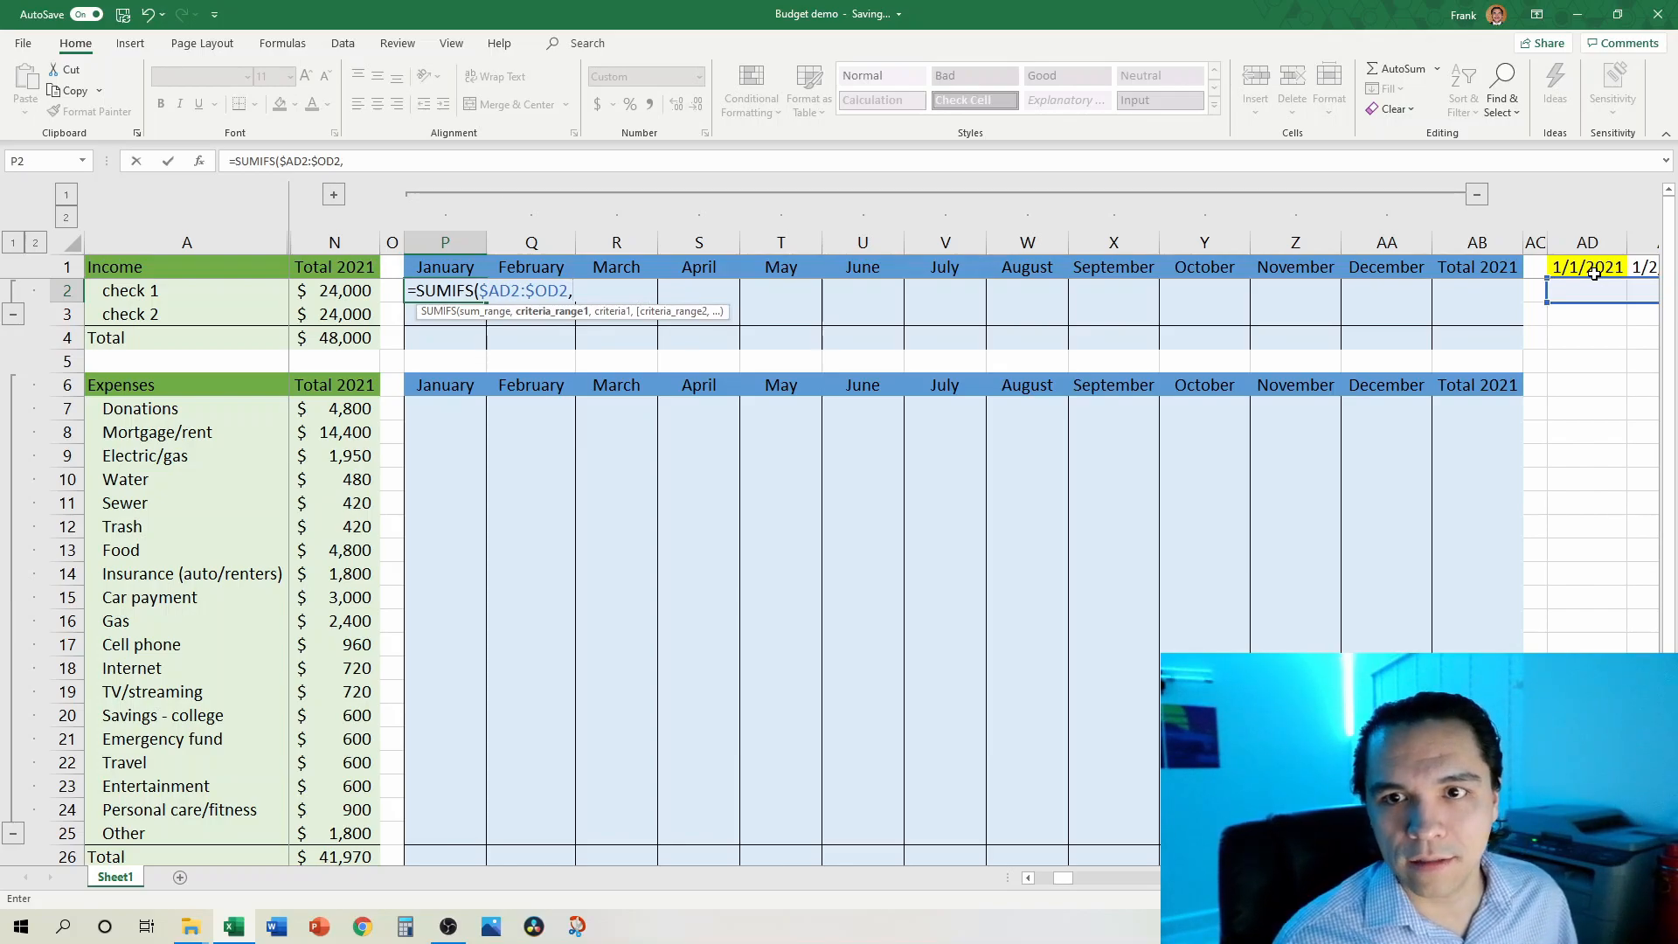
# Step: Add the daily dates in row 1 as the first criteria range of the SUMIFS formula, column-locked as $AD1:$OD1
pyautogui.click(1596, 267)
pyautogui.hotkey('ctrl', 'shift', 'Right')
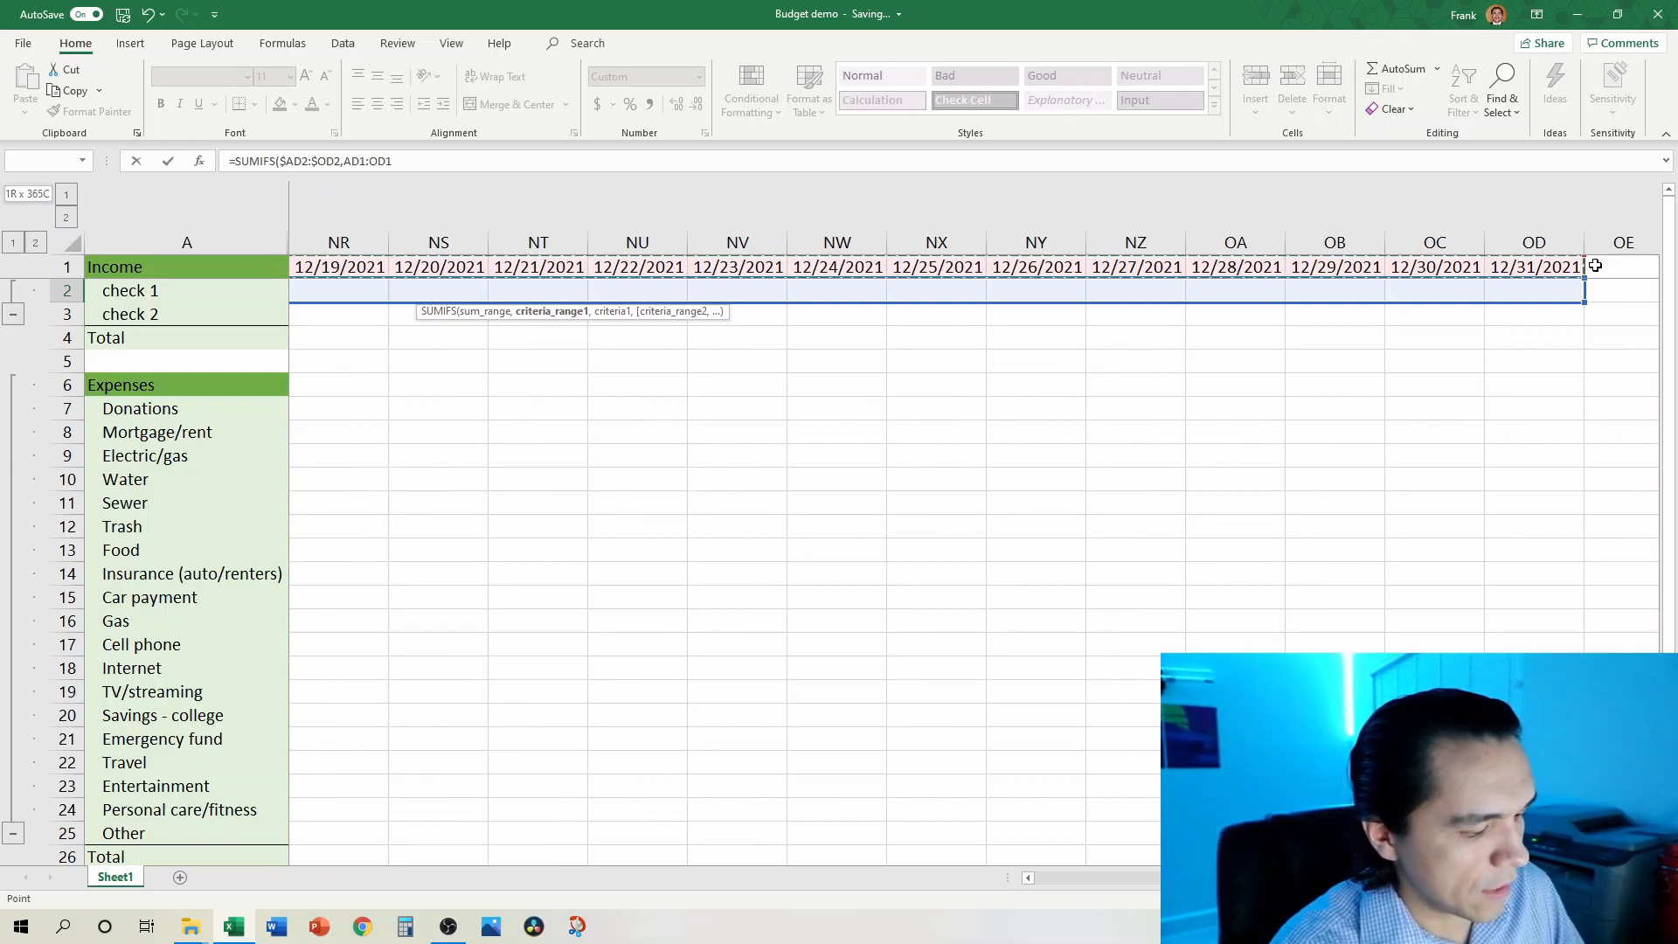
pyautogui.press('F4')
pyautogui.press('F4')
pyautogui.press('F4')
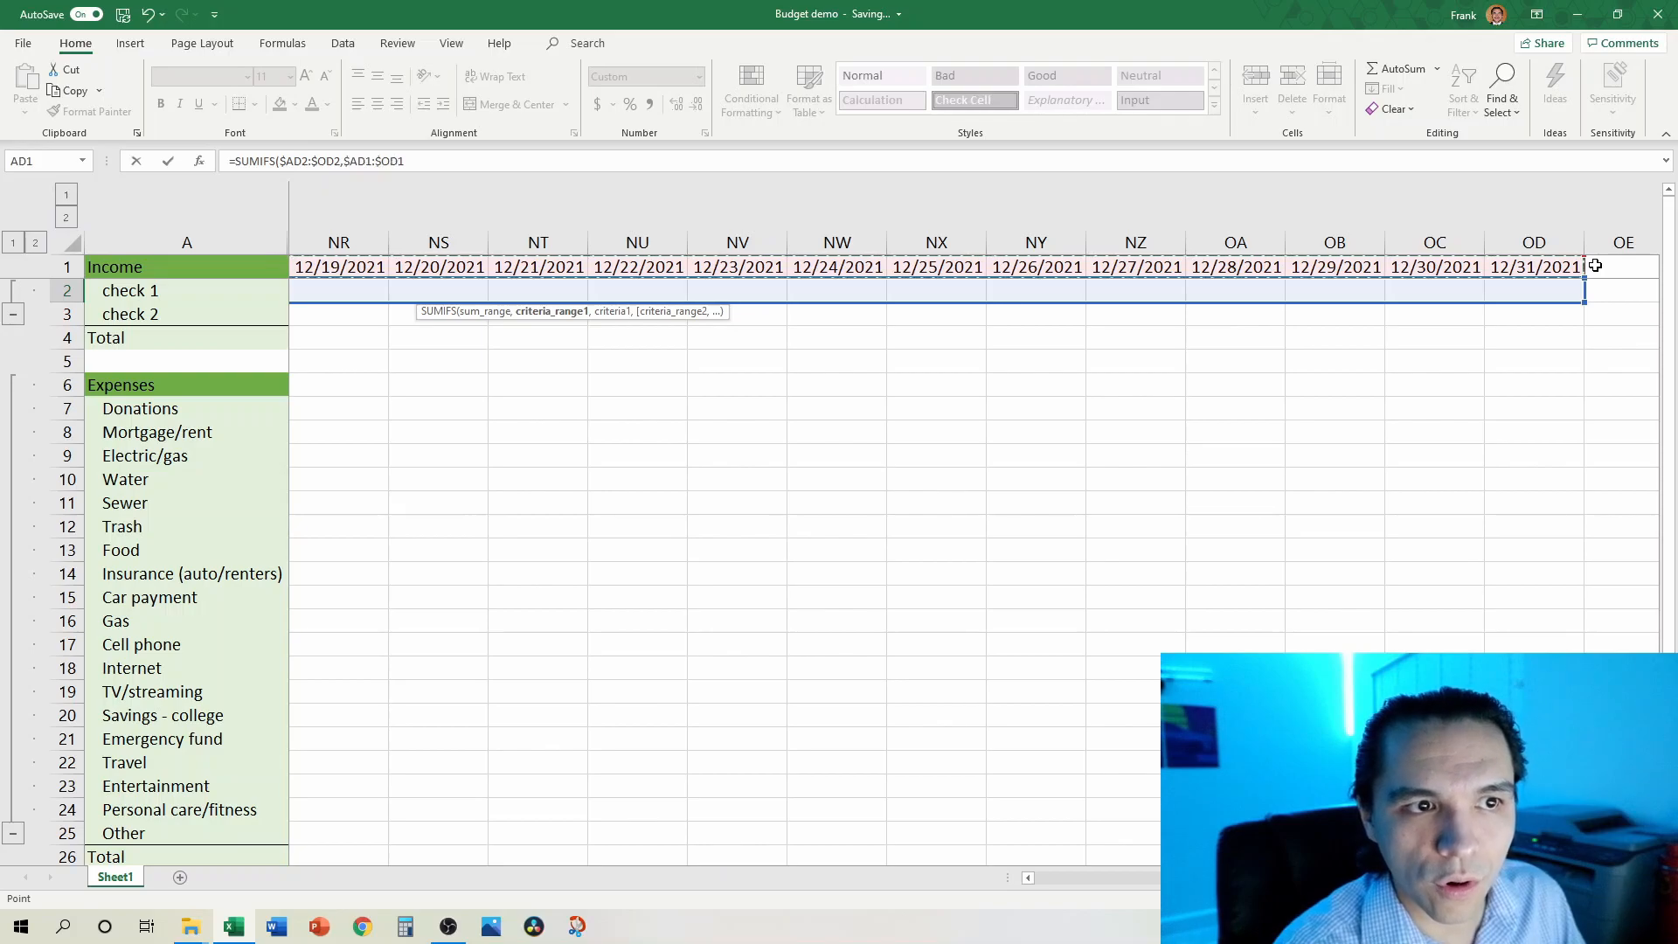
pyautogui.write(',')
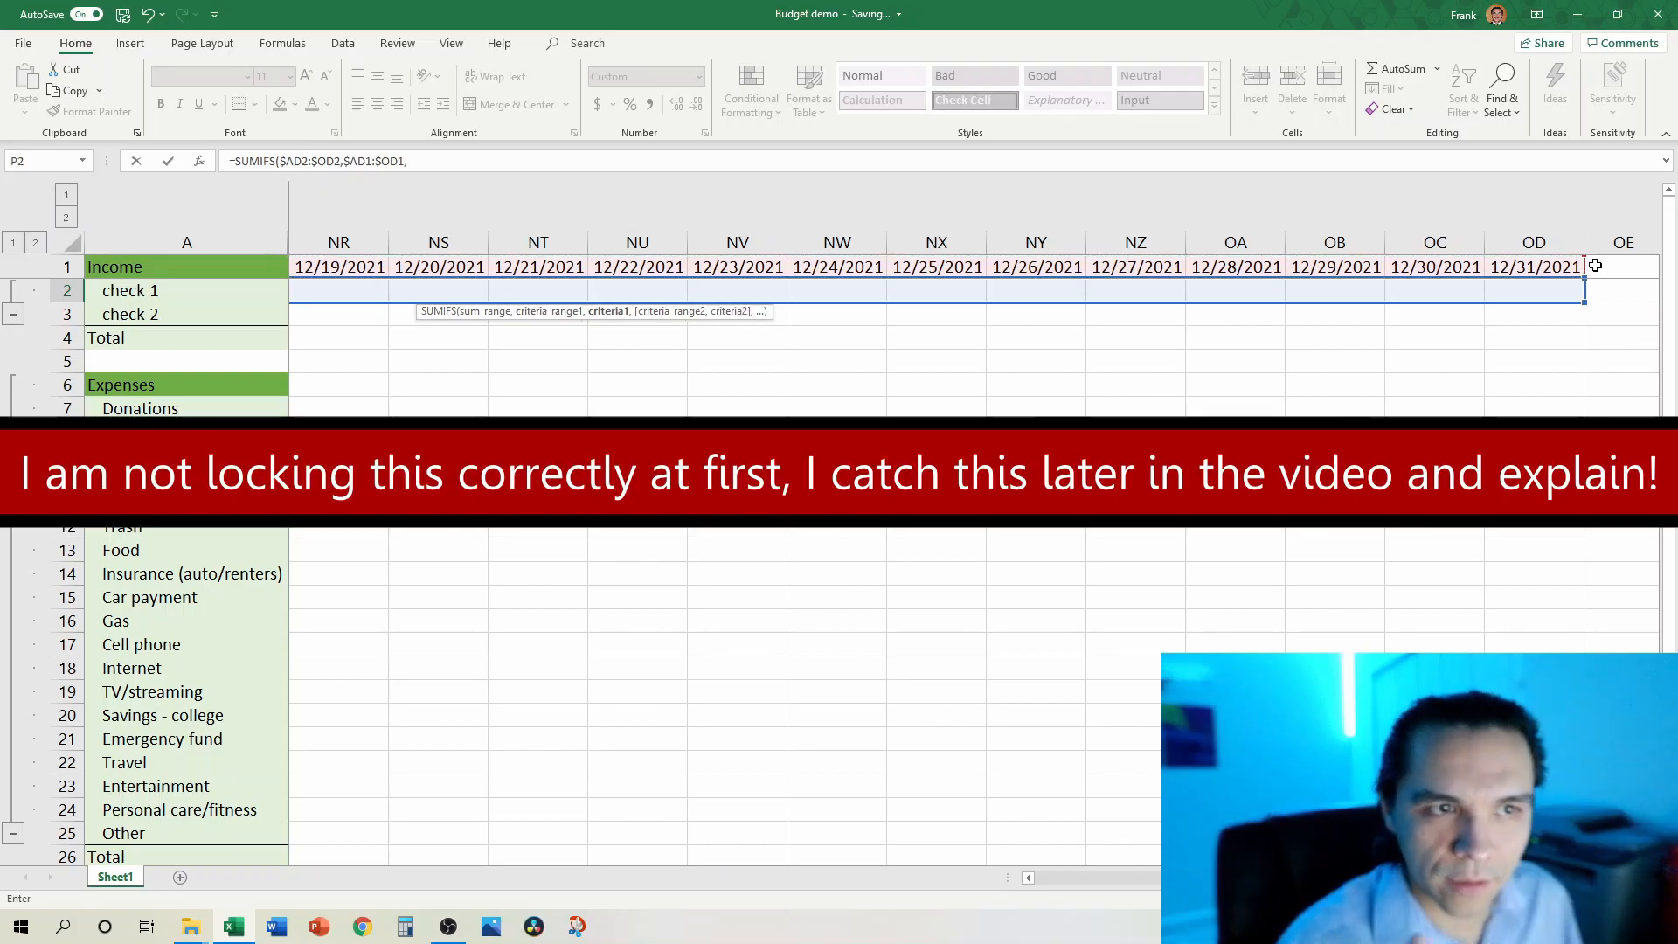
pyautogui.click(855, 318)
pyautogui.hotkey('ctrl', 'Left')
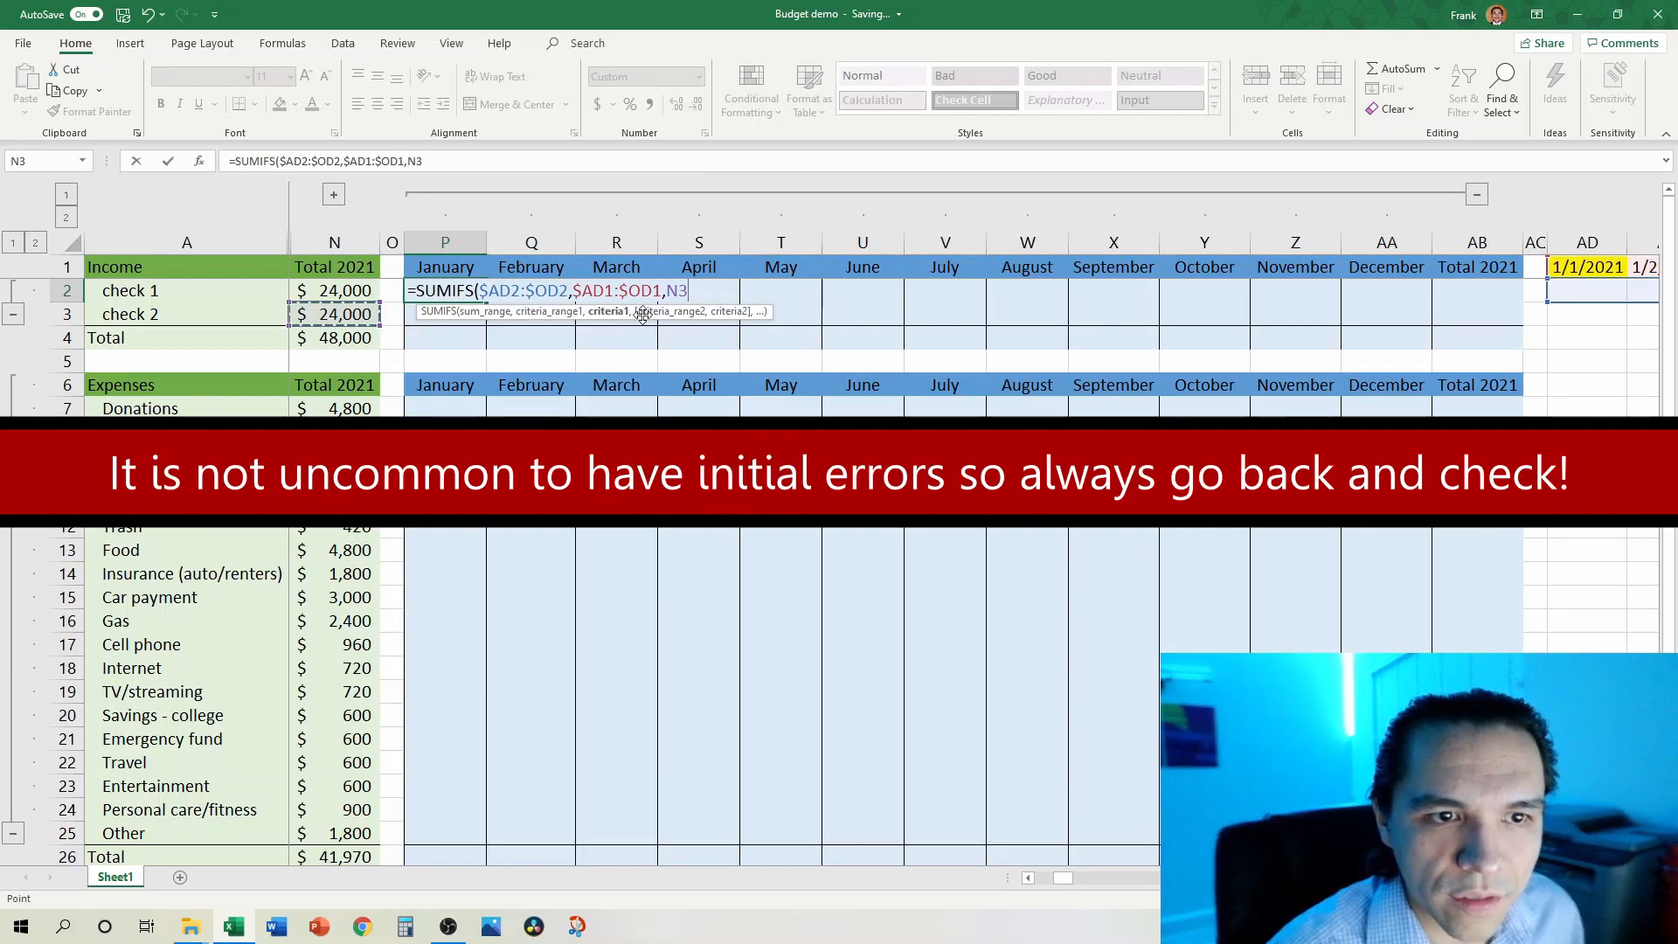
pyautogui.click(409, 161)
pyautogui.press('Delete')
pyautogui.press('Delete')
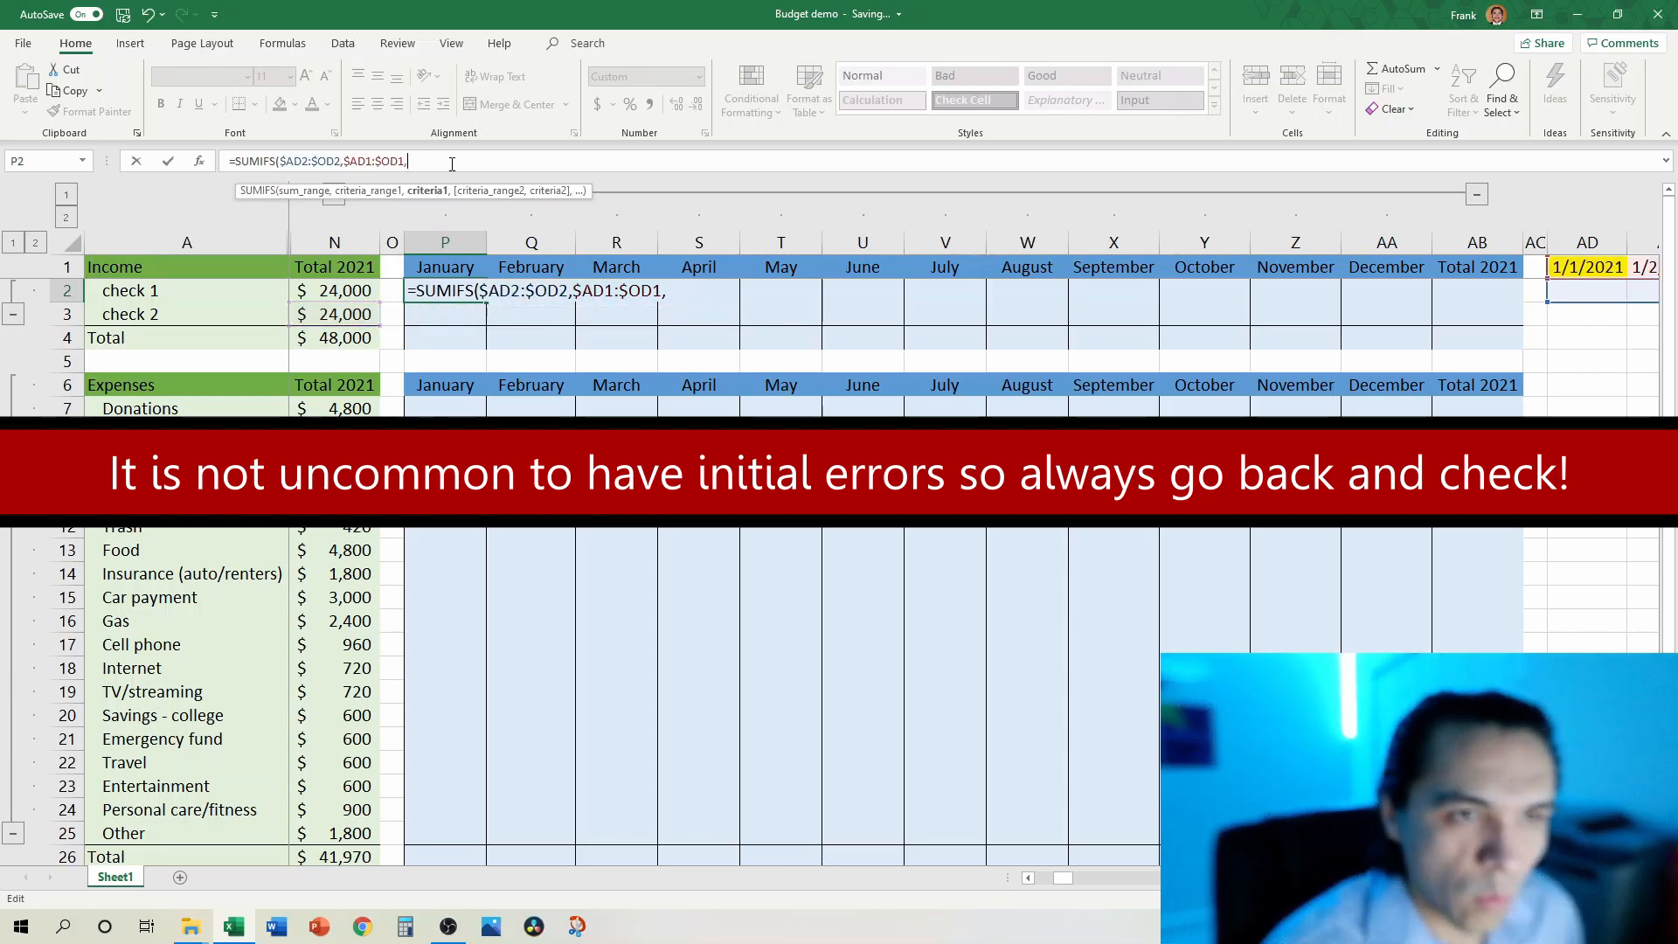
# Step: Set the first SUMIFS criterion to ">="&P$1, with only the row of the January header reference locked
pyautogui.write('">=')
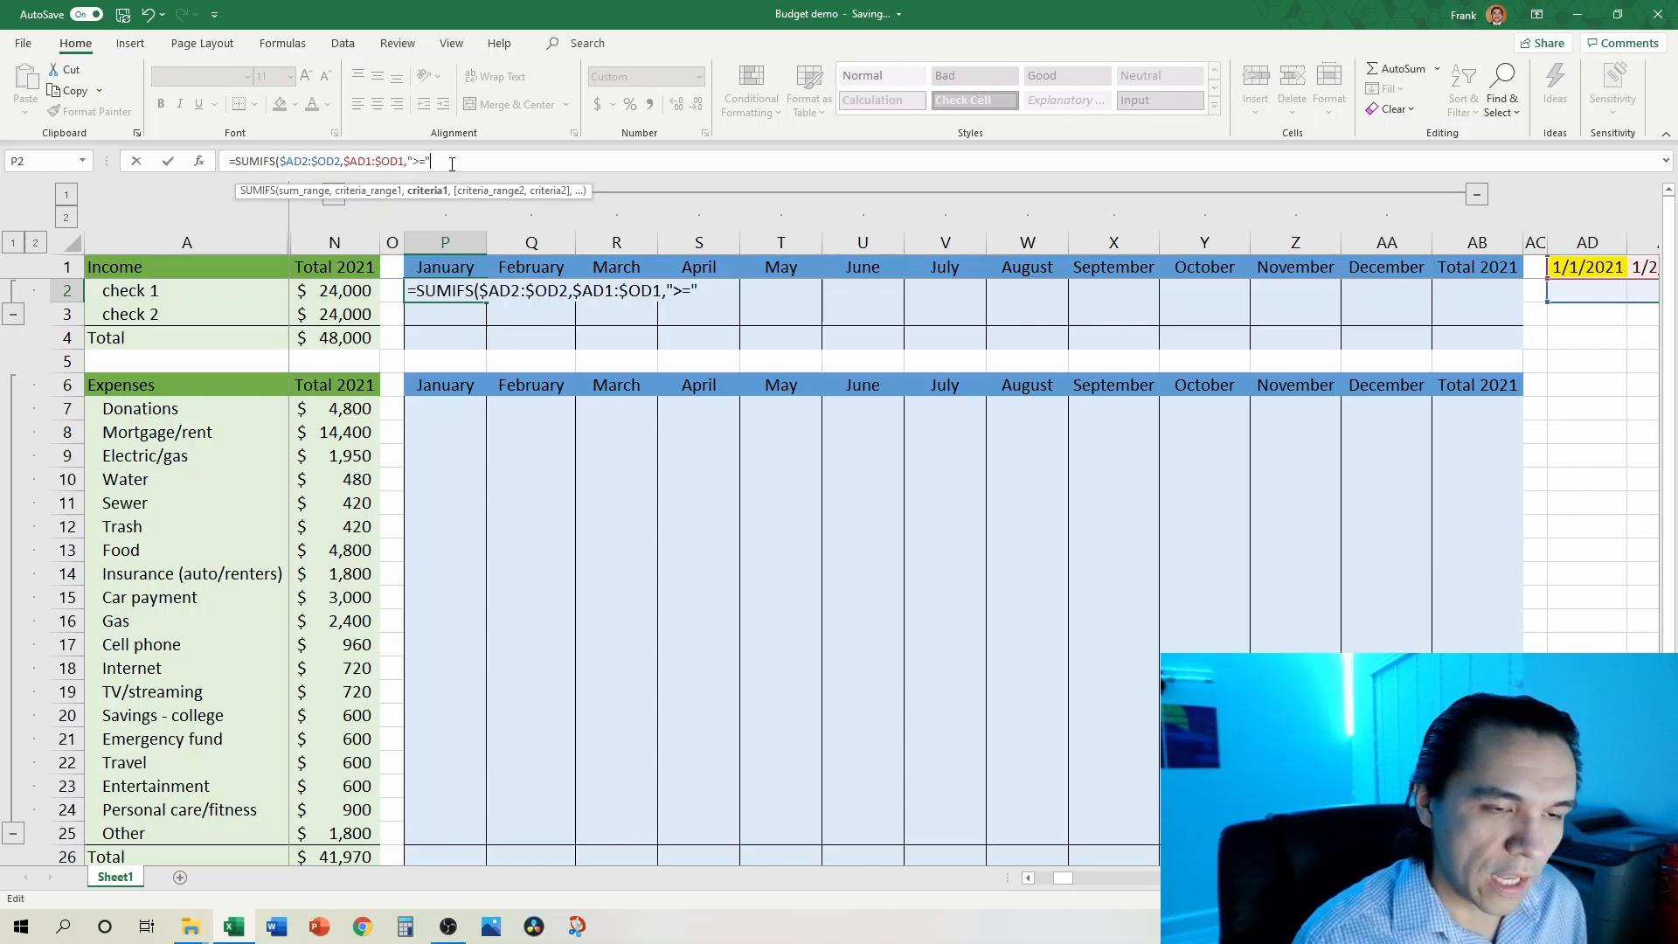
pyautogui.write('&')
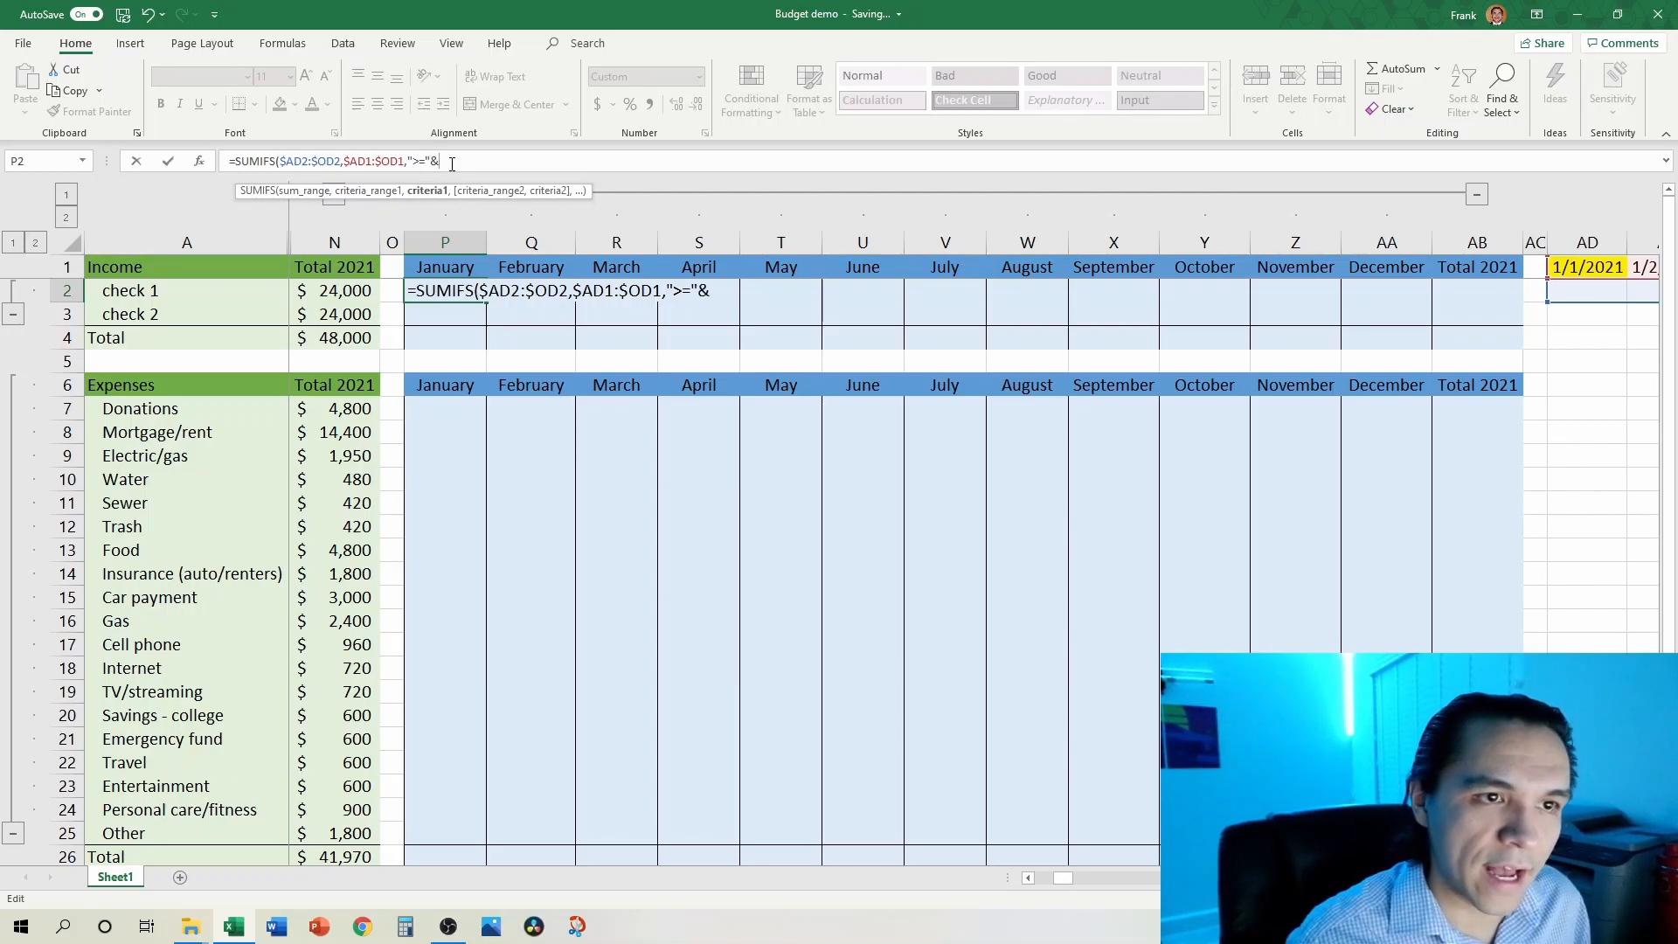
pyautogui.click(443, 259)
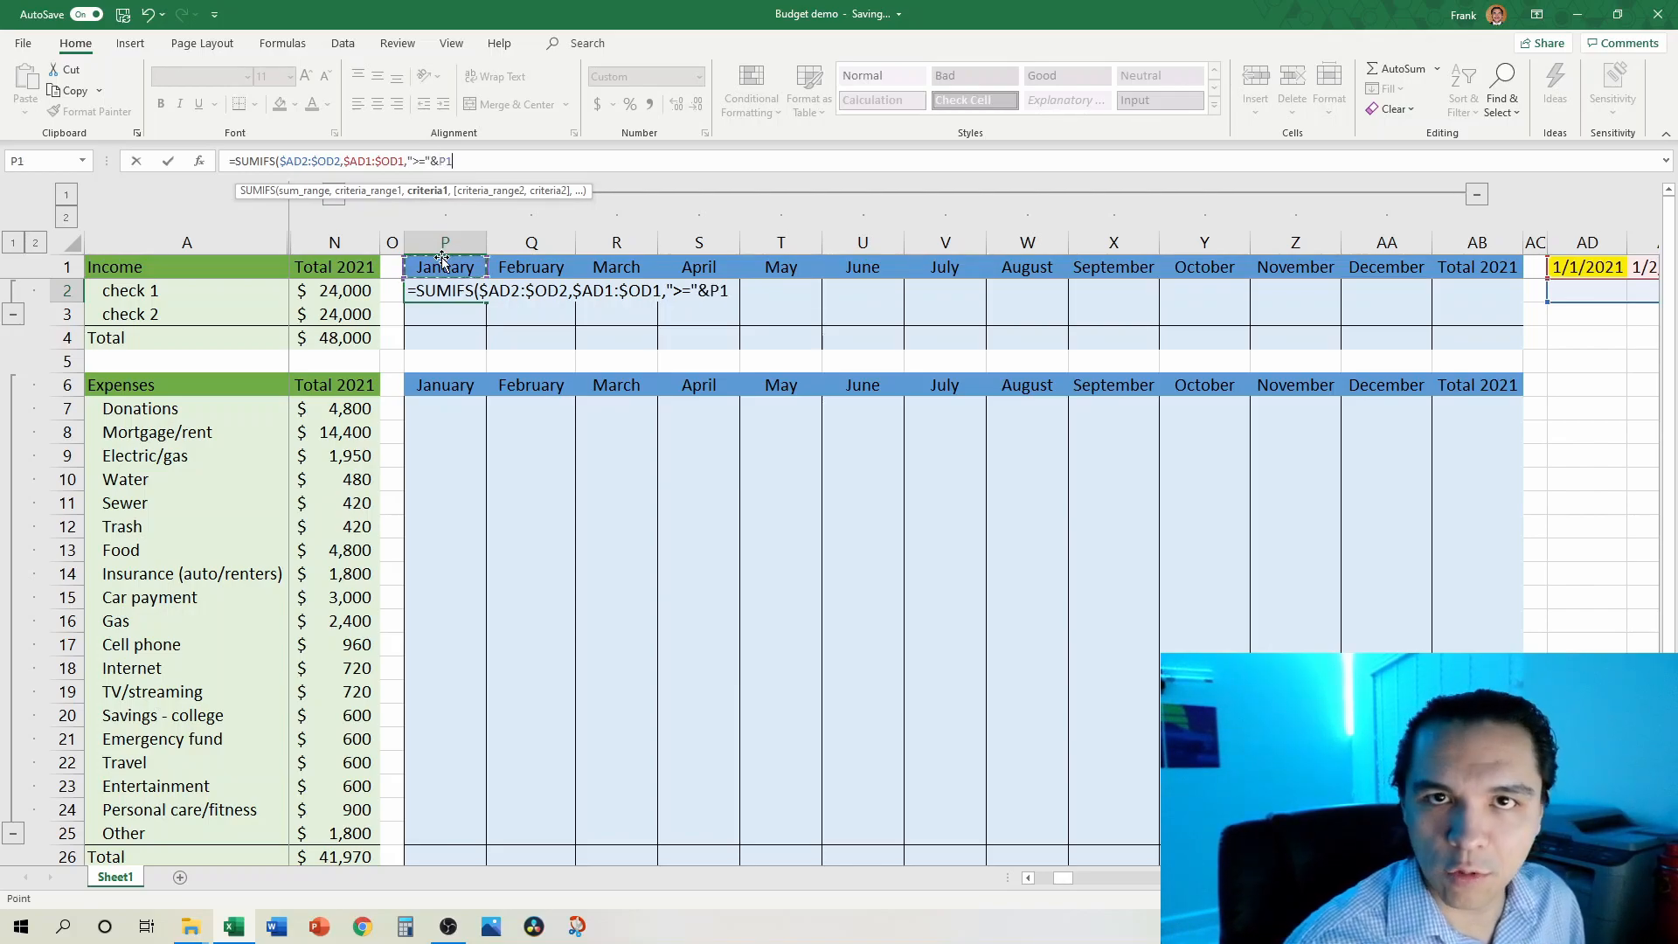
pyautogui.press('F4')
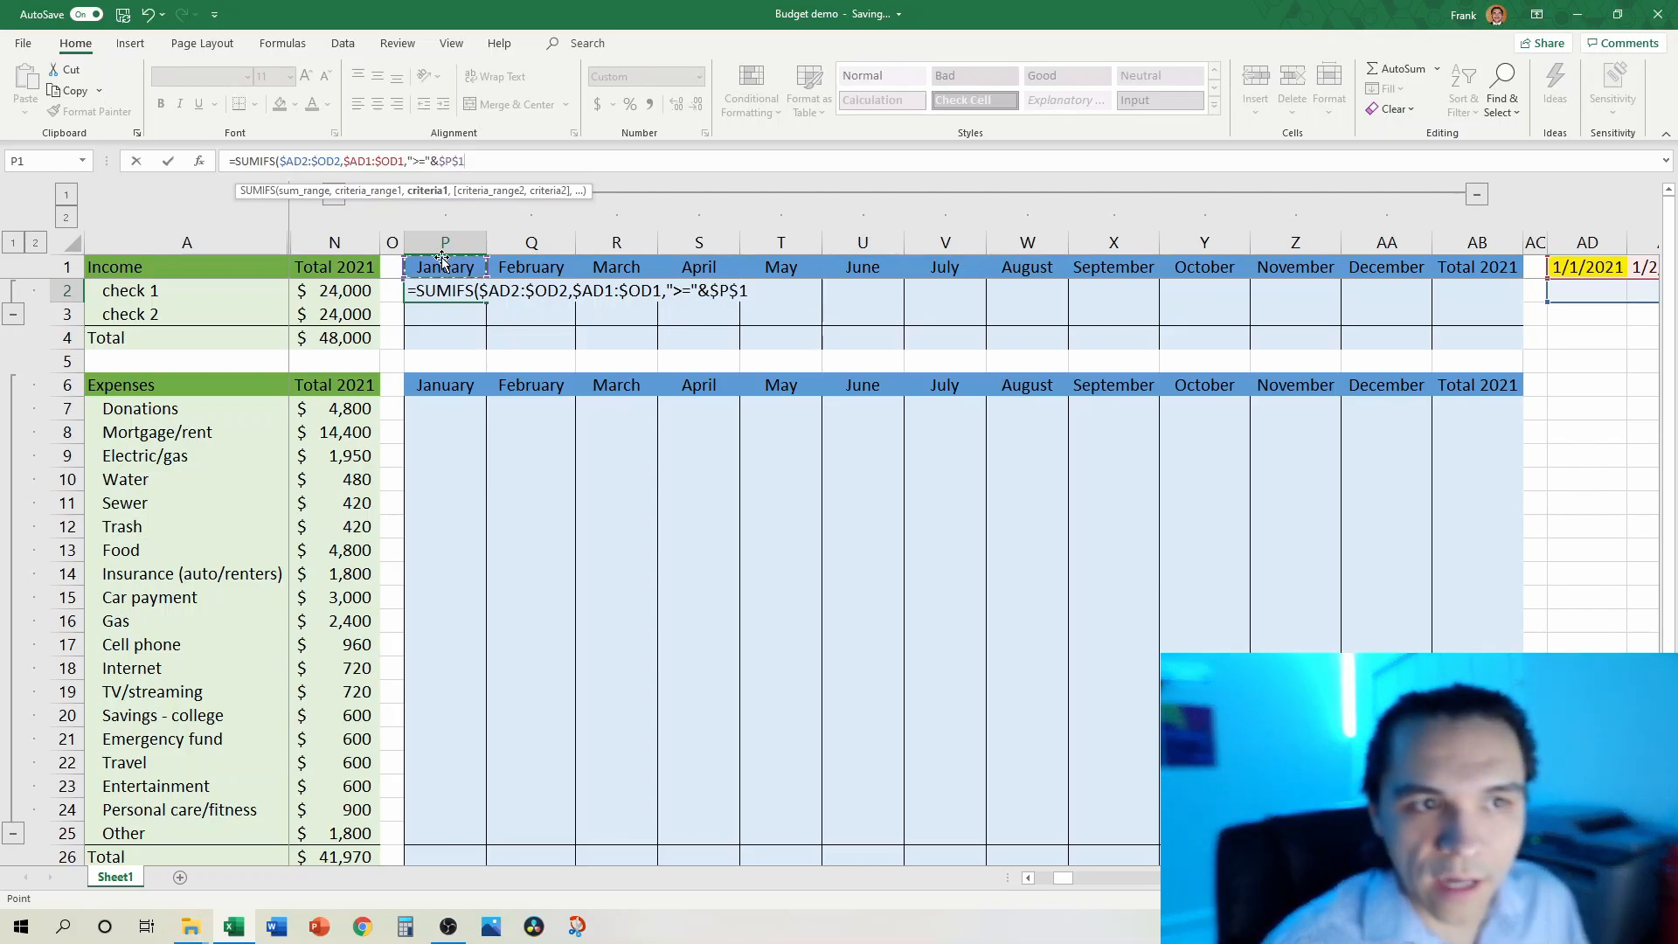
pyautogui.press('F4')
pyautogui.write(',')
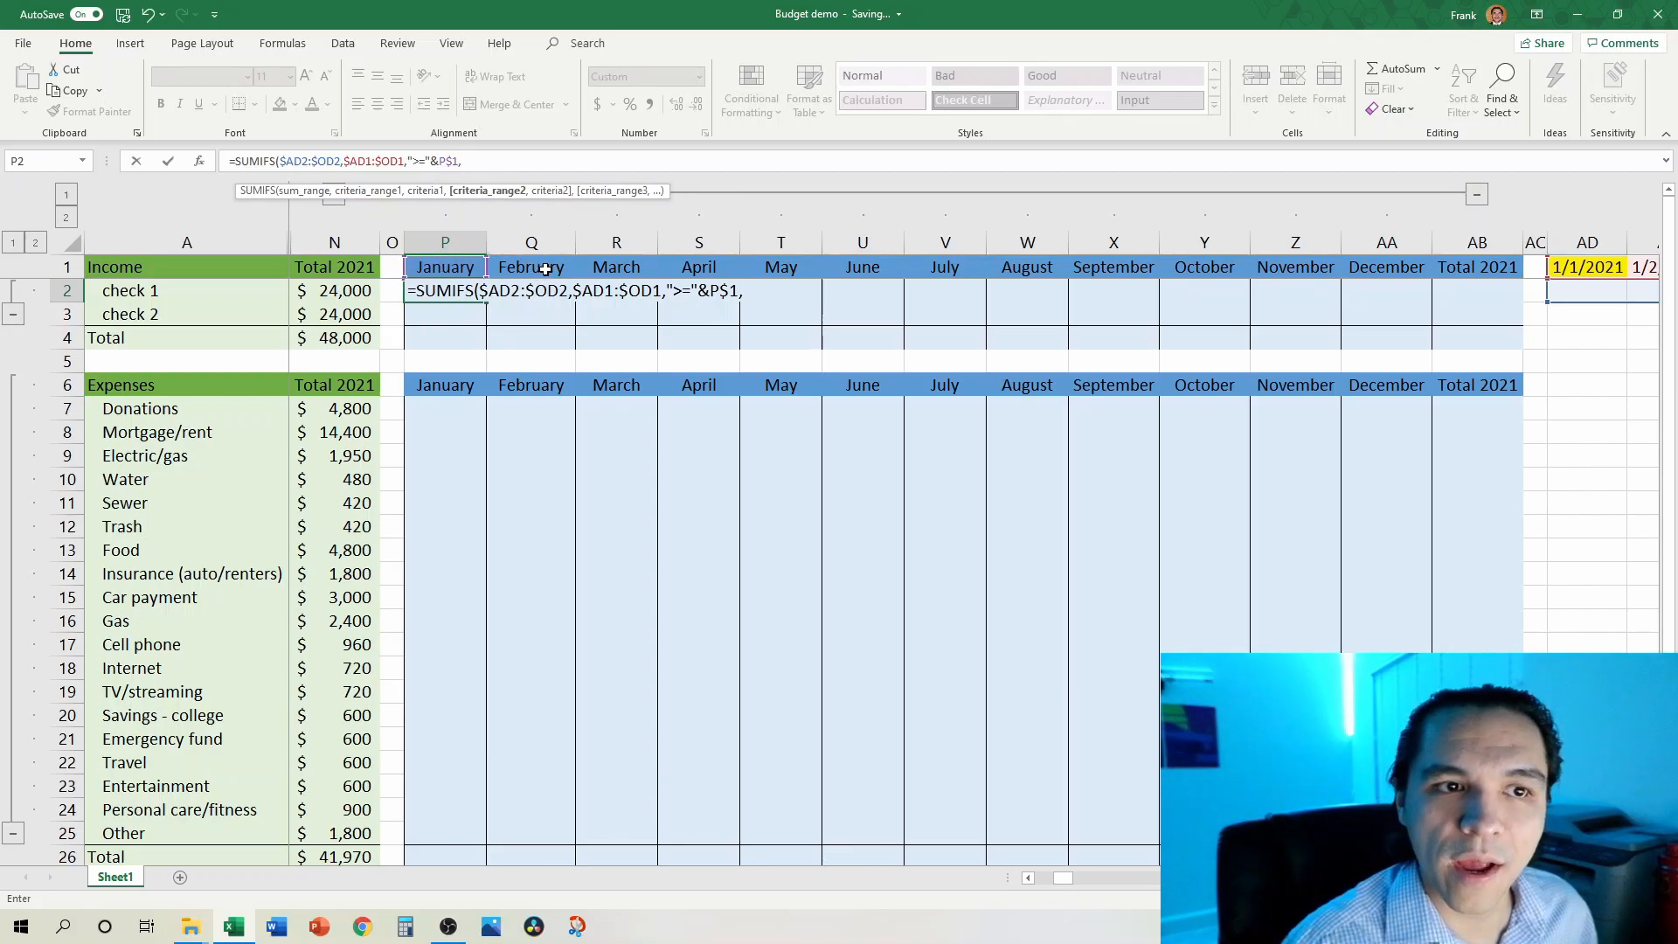
# Step: Add the row 1 daily dates again as the second criteria range of the SUMIFS formula, column-locked as $AD1:$OD1
pyautogui.click(1587, 264)
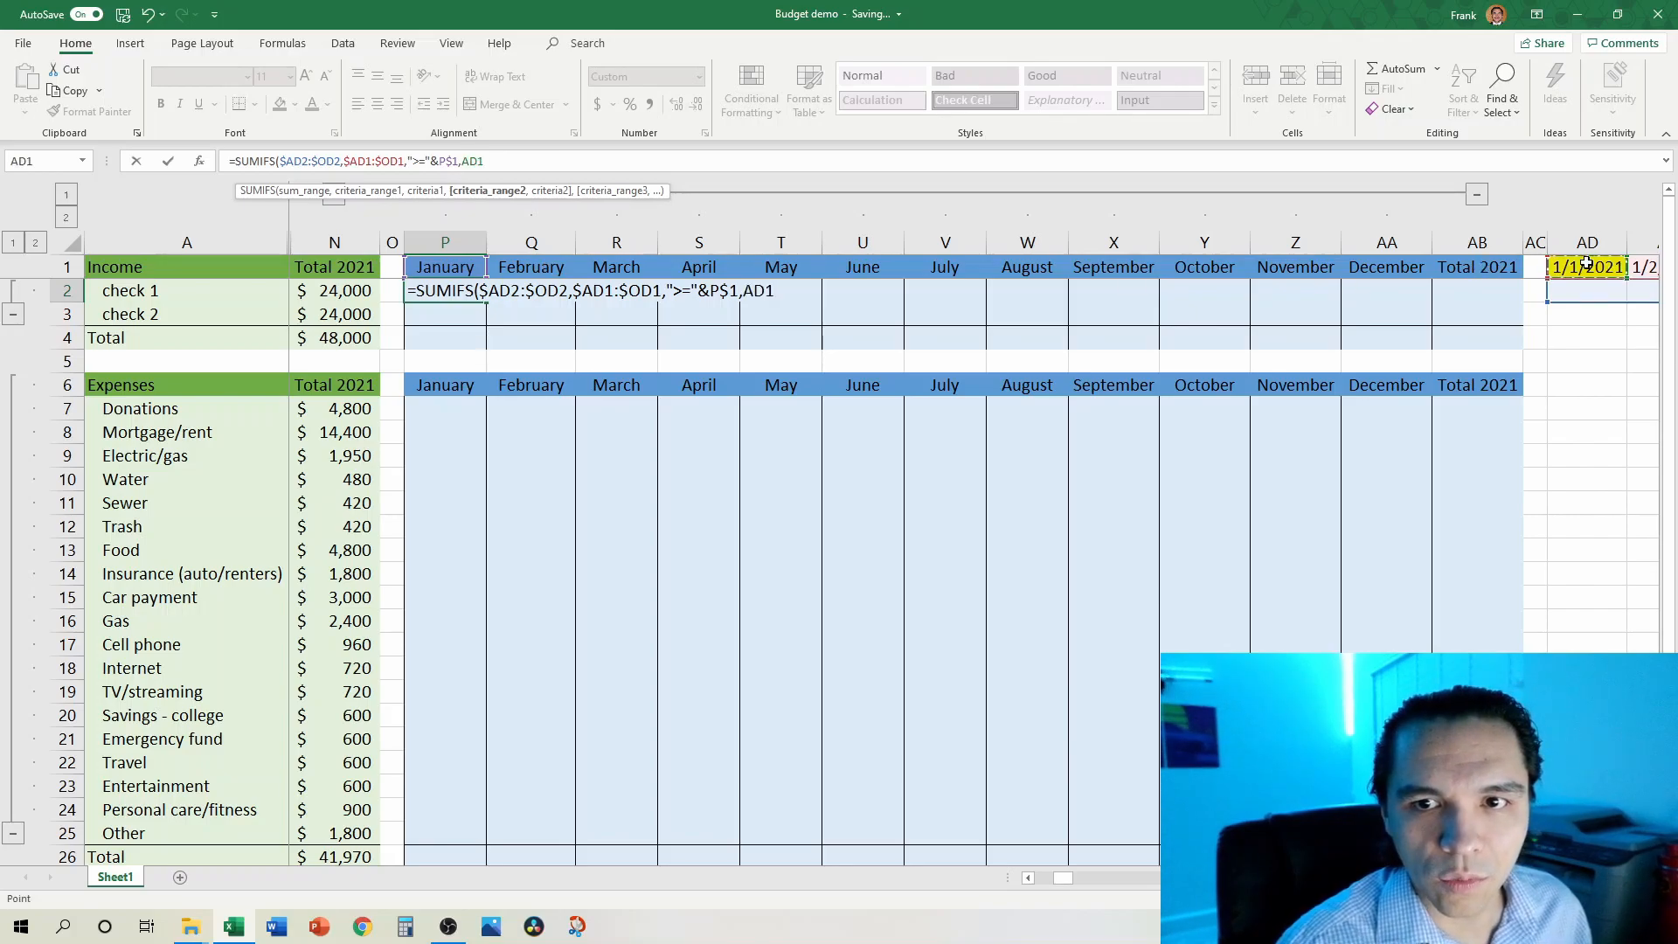
pyautogui.hotkey('ctrl', 'shift', 'Right')
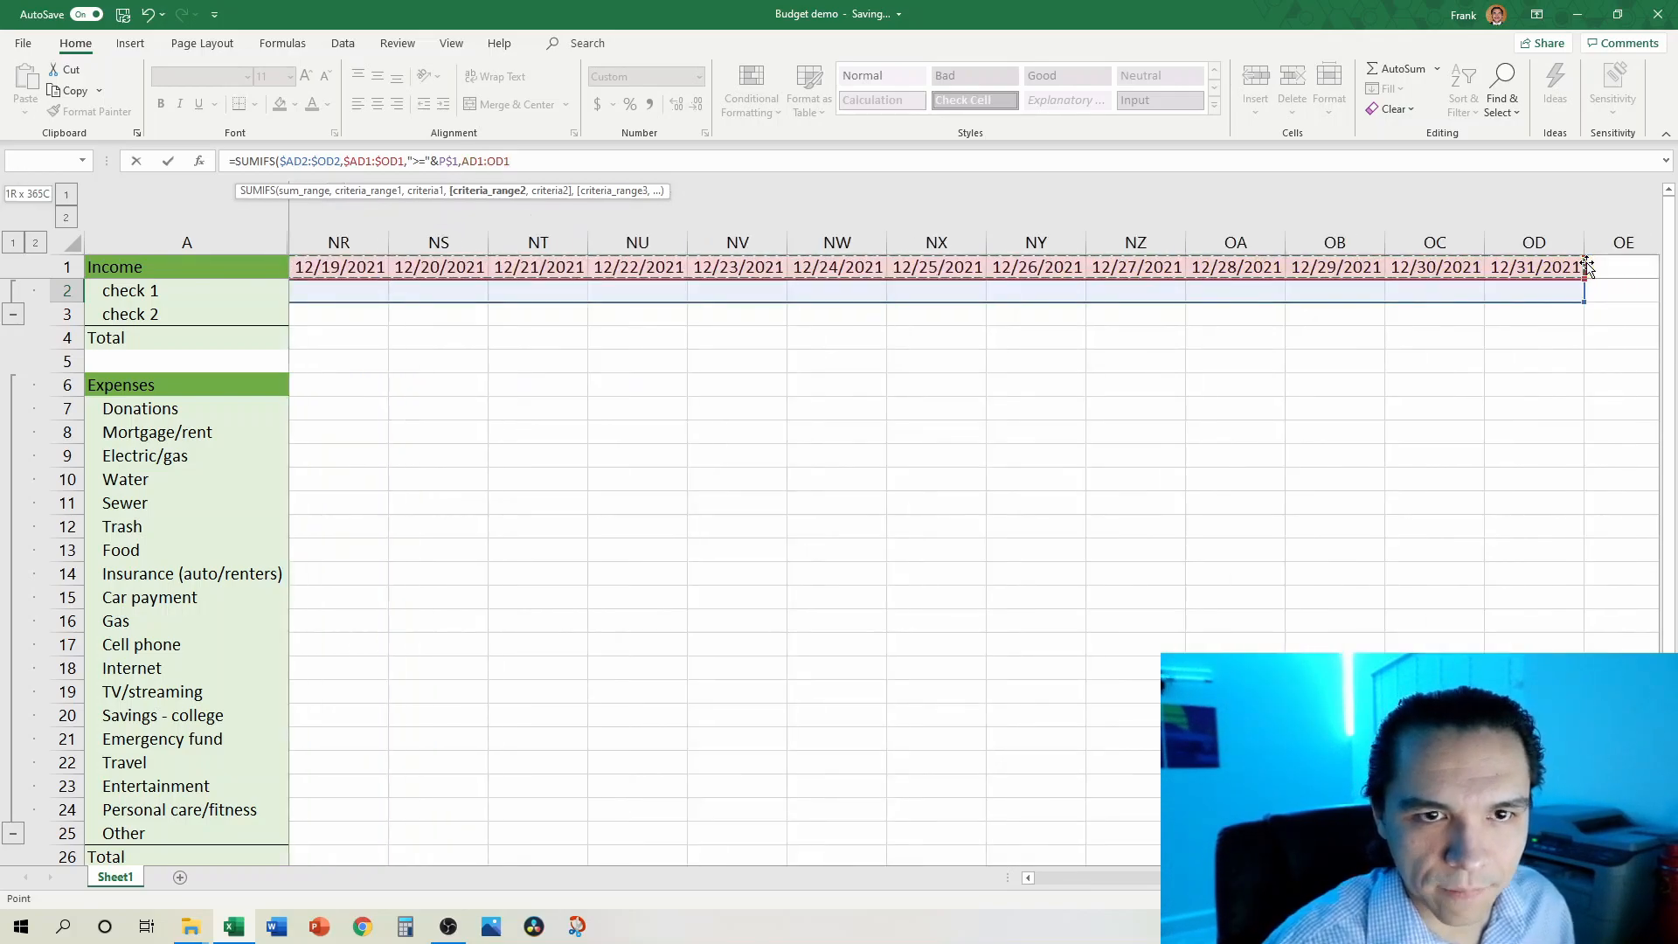
pyautogui.press('F4')
pyautogui.press('F4')
pyautogui.press('F4')
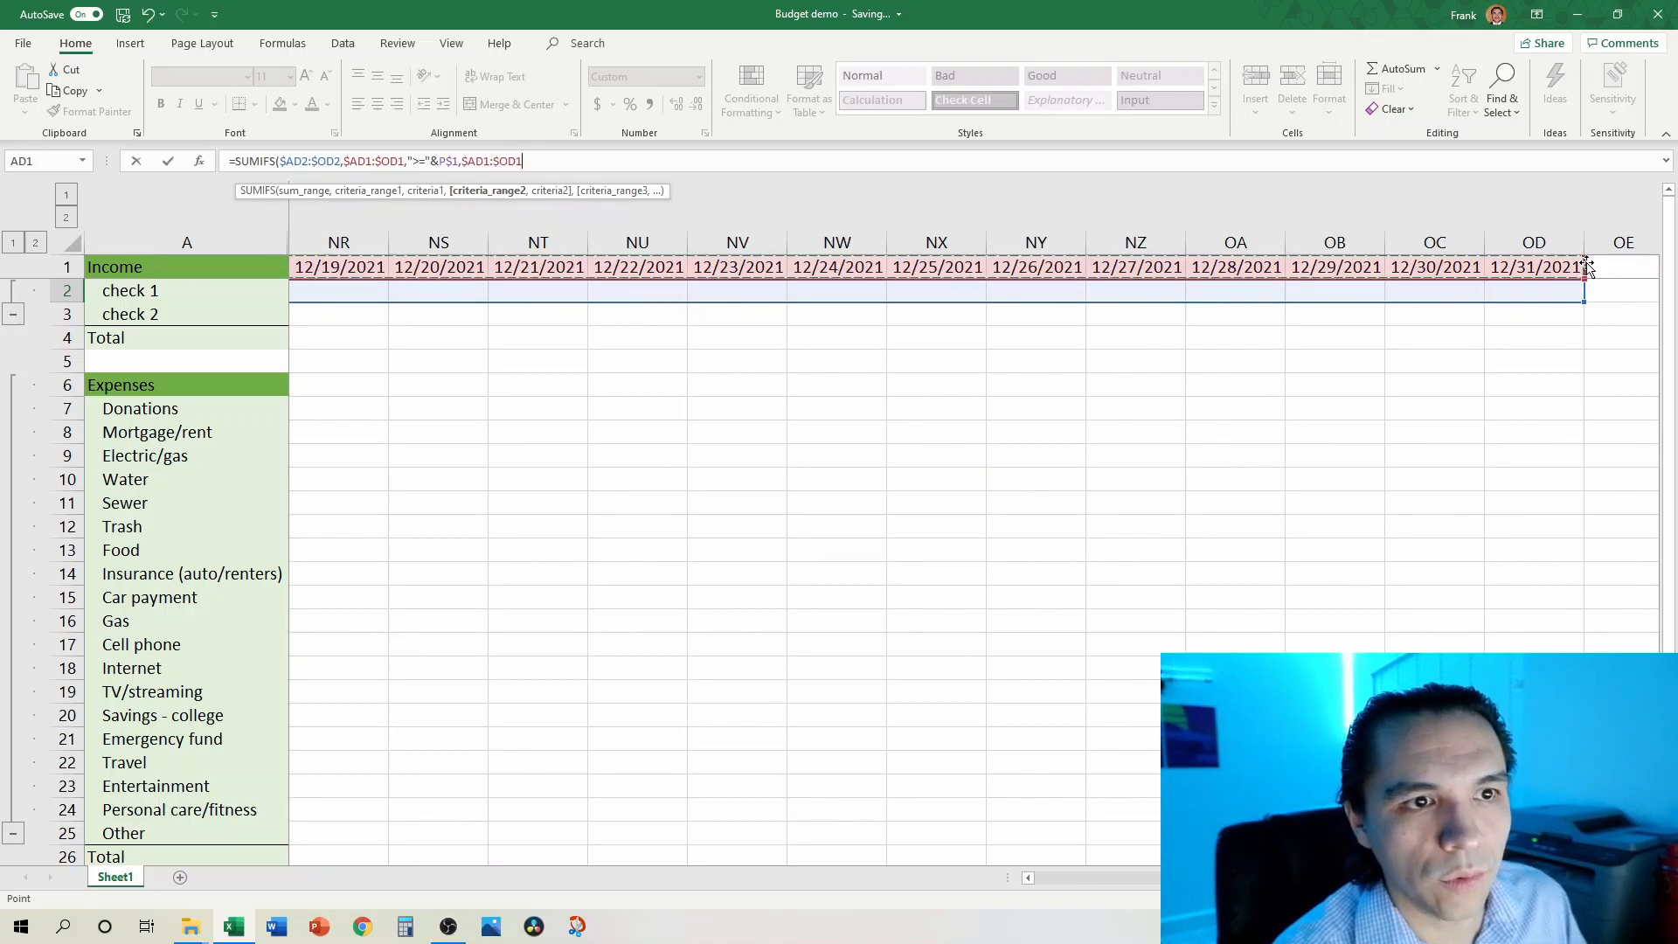
pyautogui.write(',')
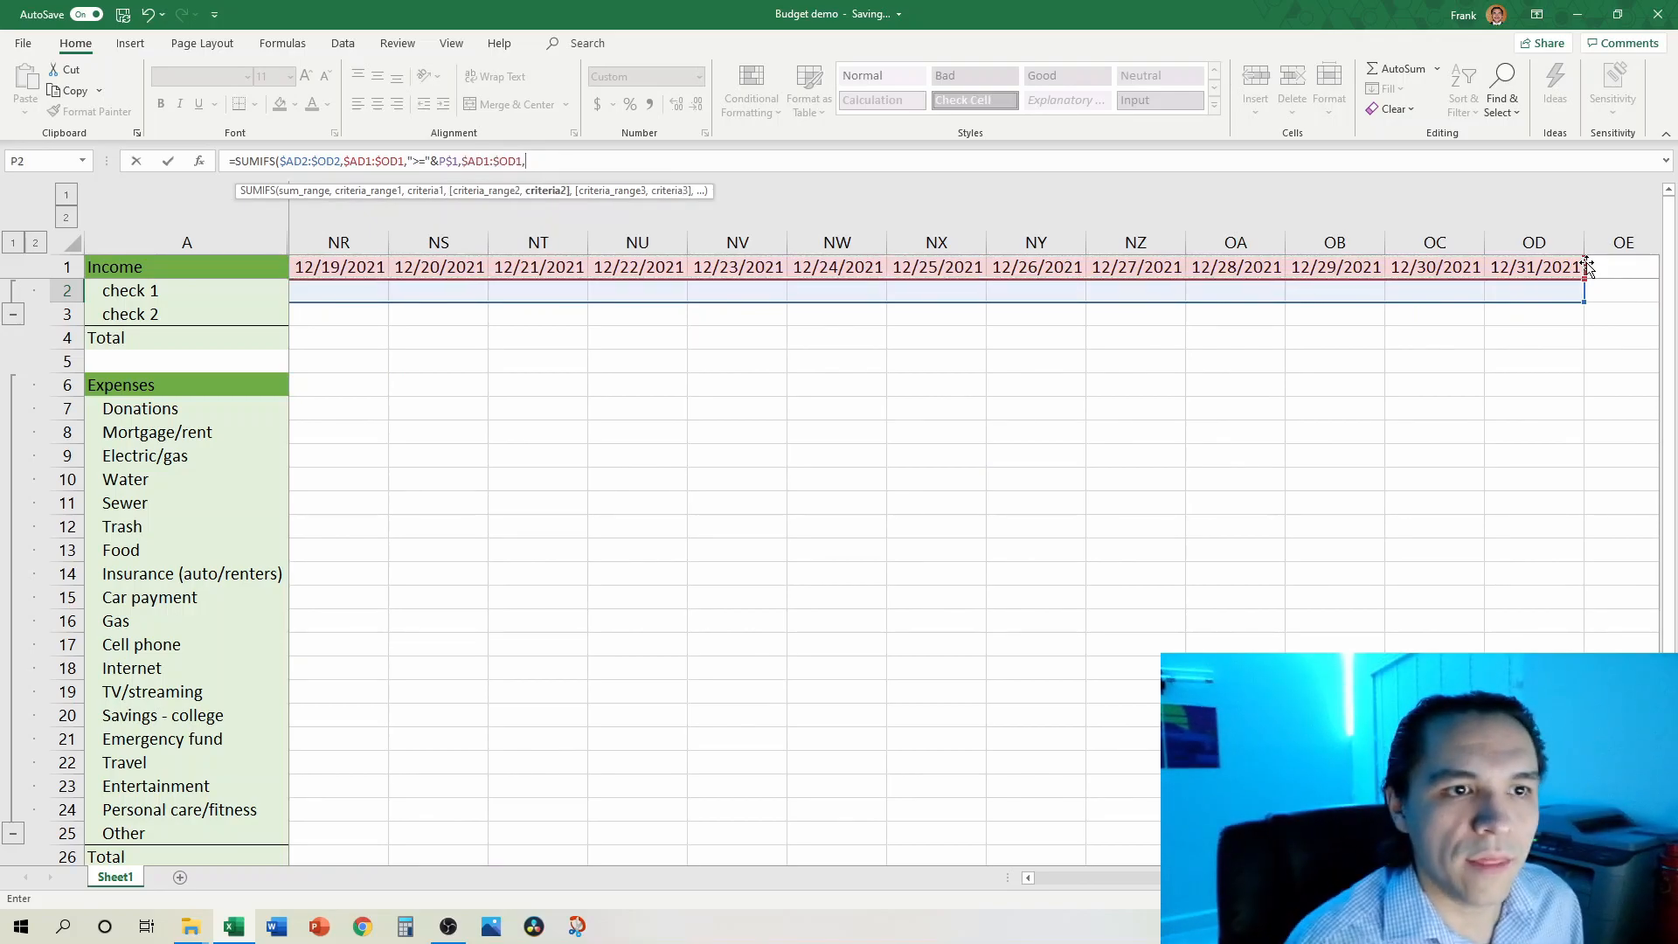
# Step: Set the second SUMIFS criterion to "<"&Q$1, locking only the row of the February header reference, and complete the formula
pyautogui.press('Up')
pyautogui.press('Right')
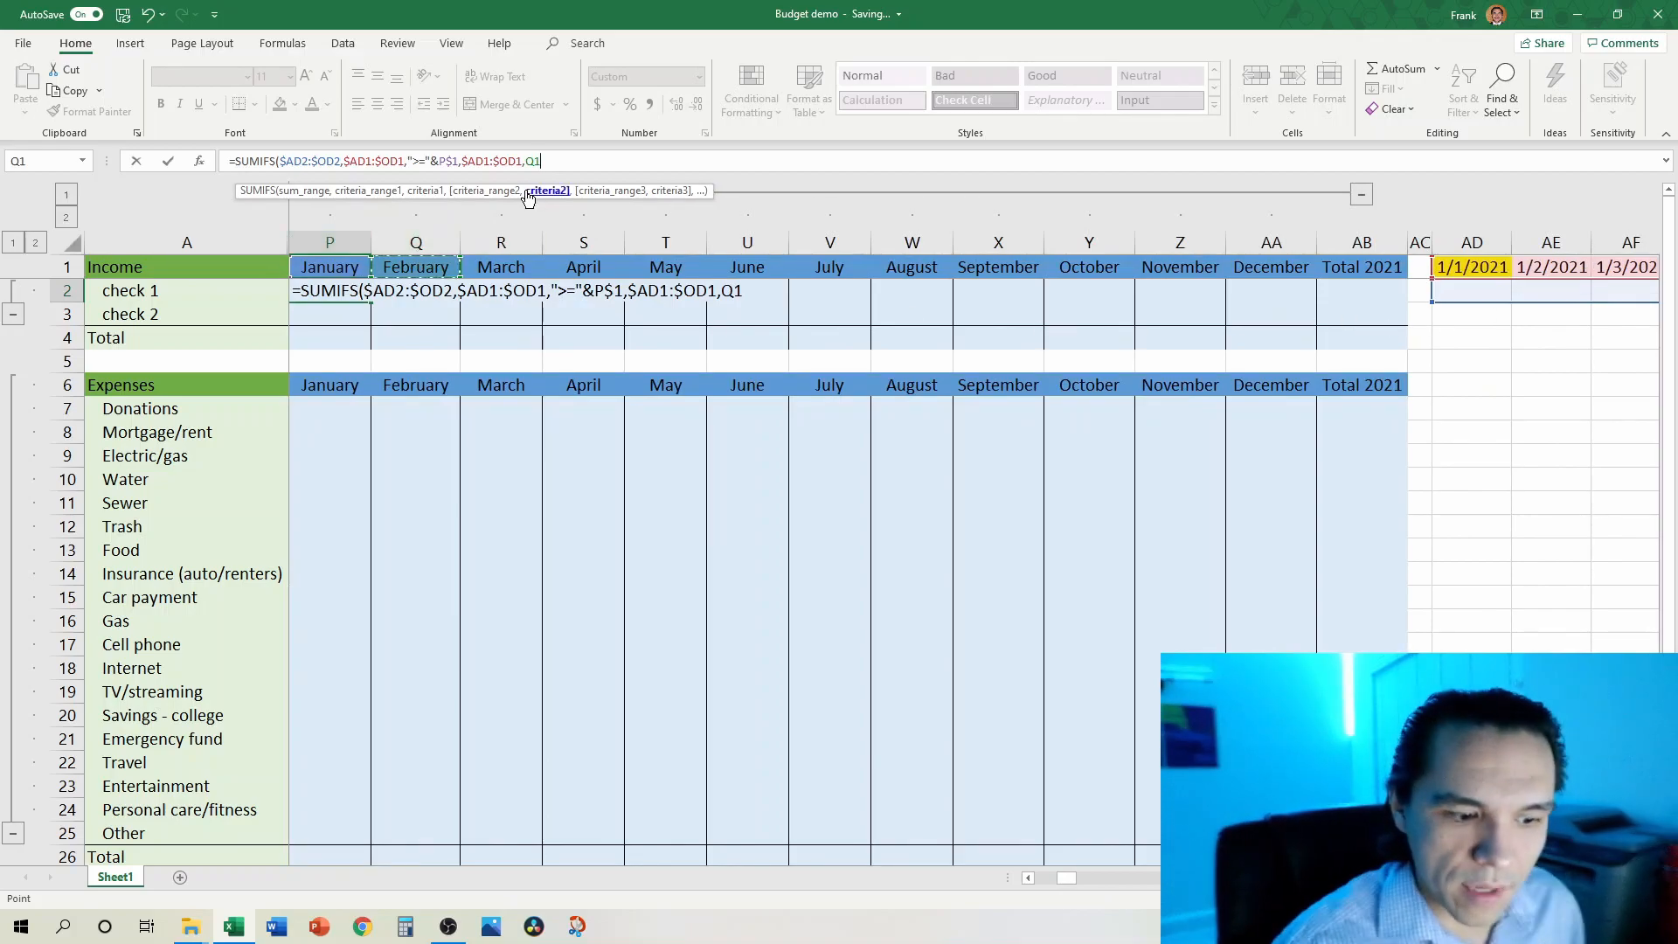
pyautogui.press('BackSpace')
pyautogui.press('BackSpace')
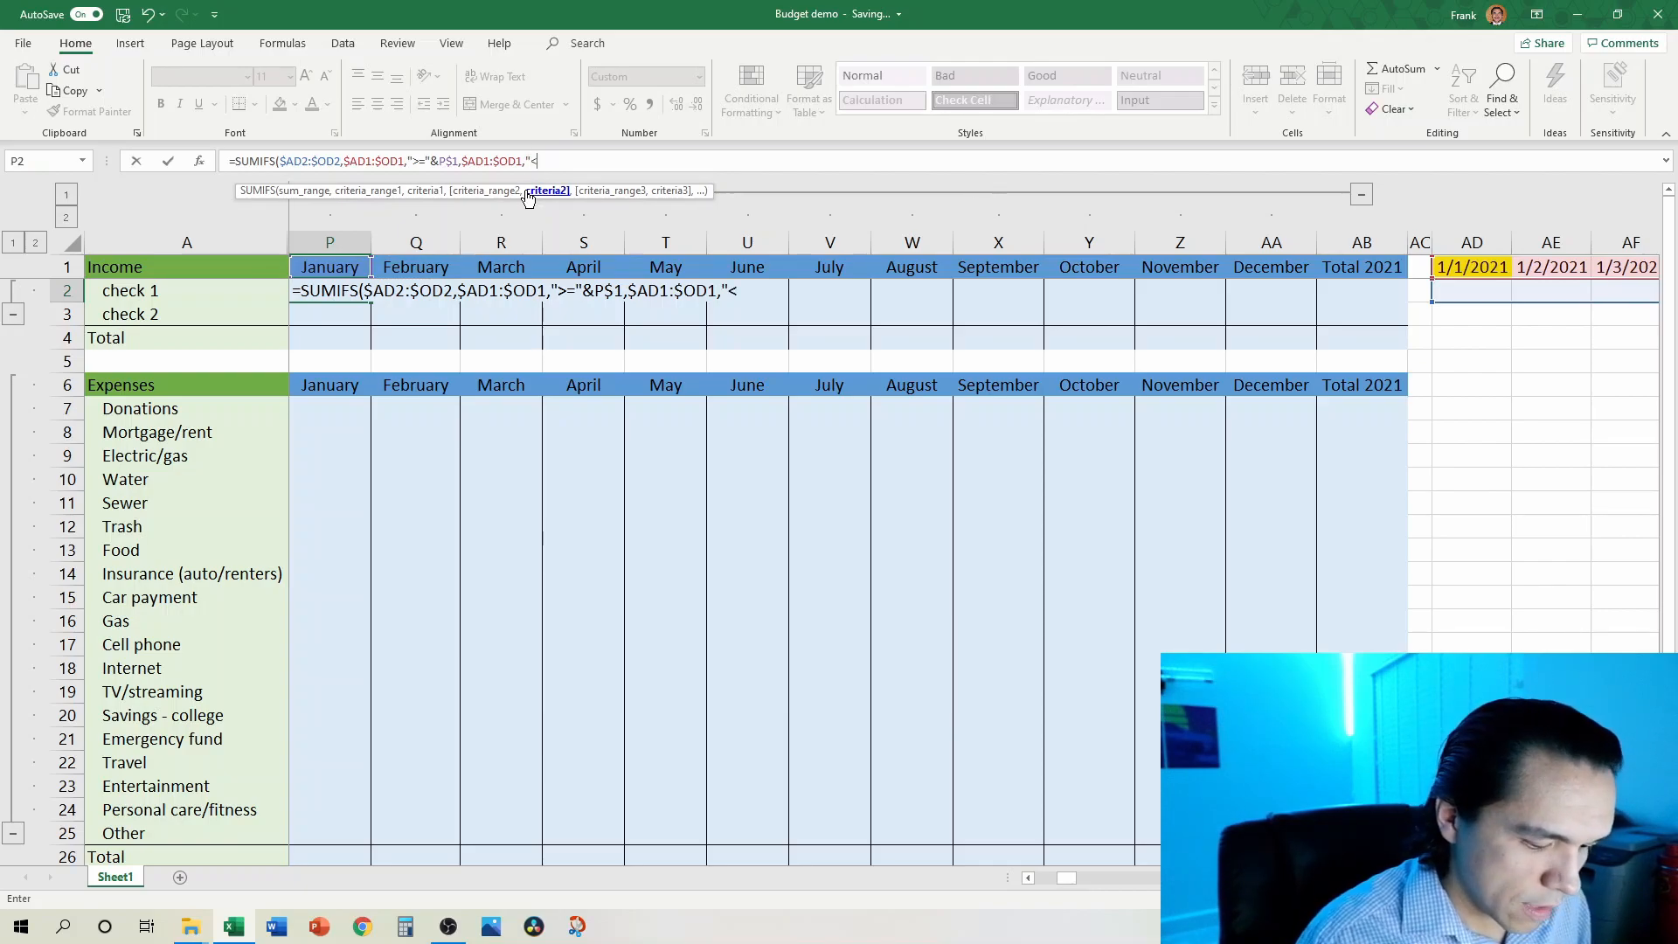
pyautogui.write('"<"&')
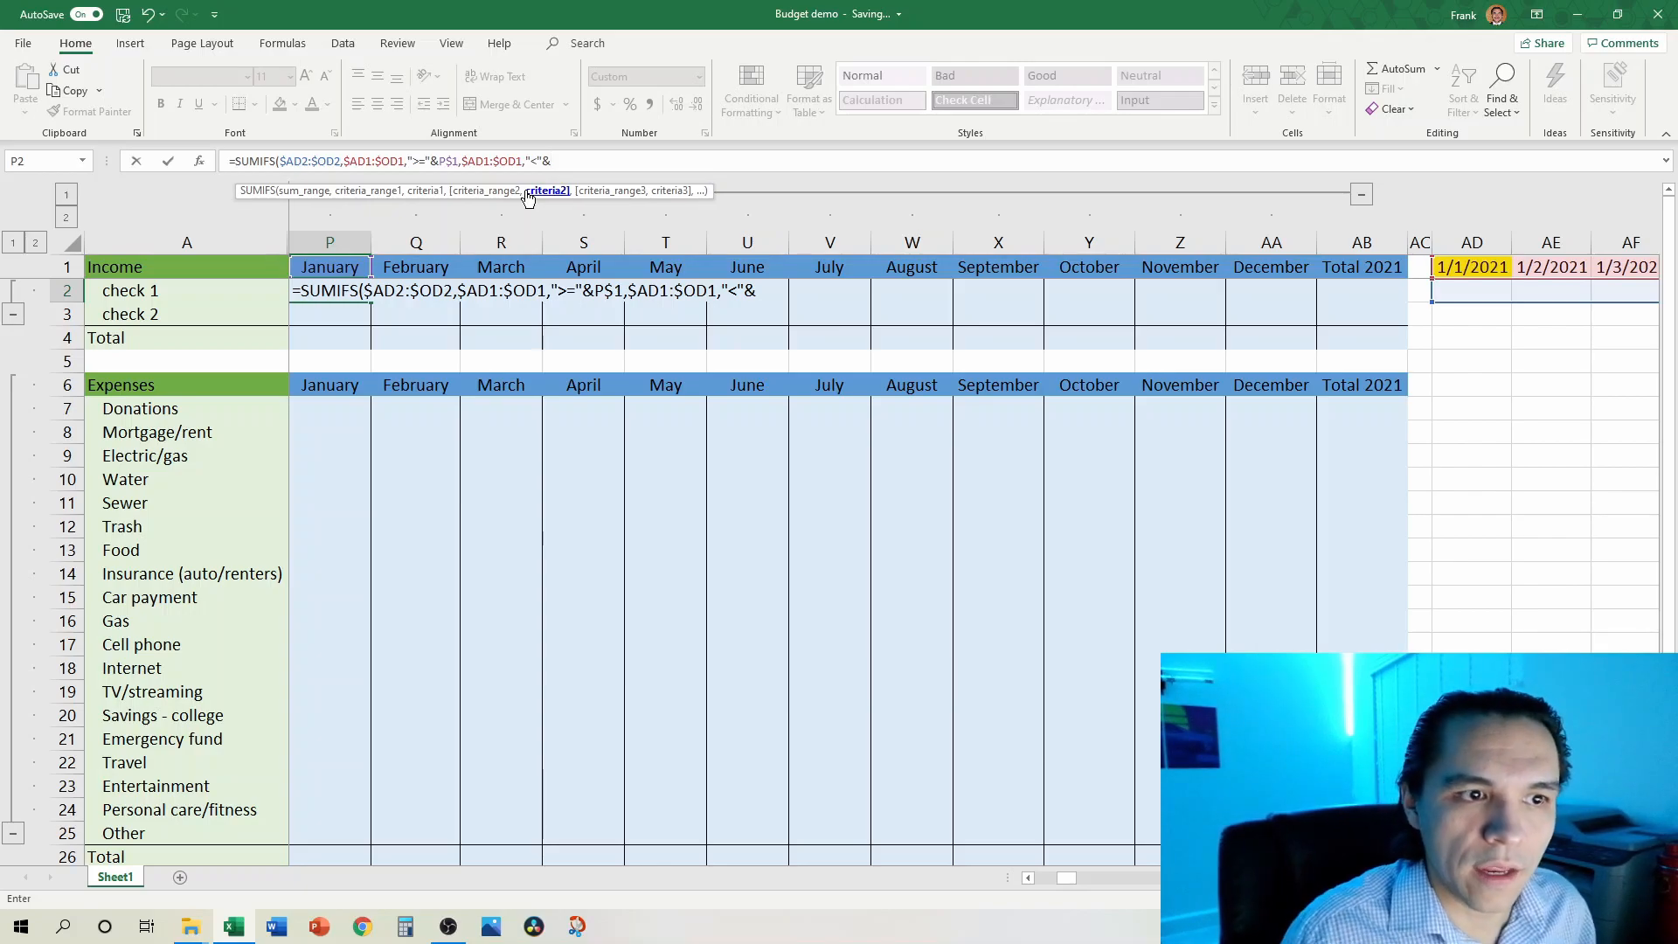
pyautogui.click(423, 269)
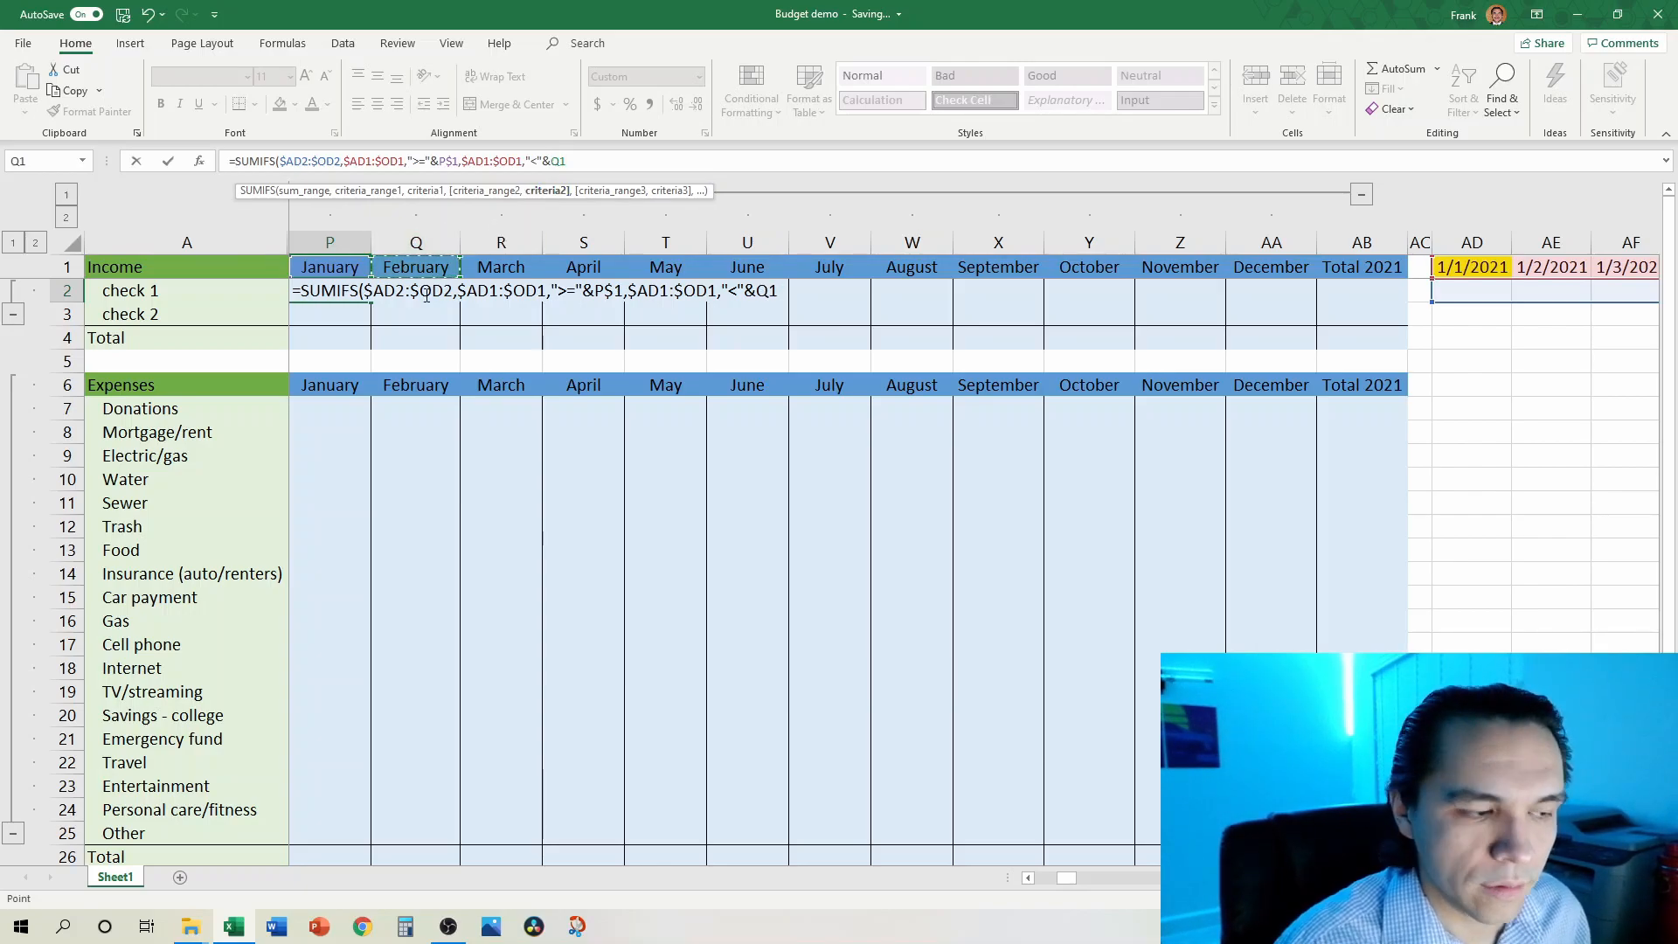
pyautogui.press('F4')
pyautogui.press('F4')
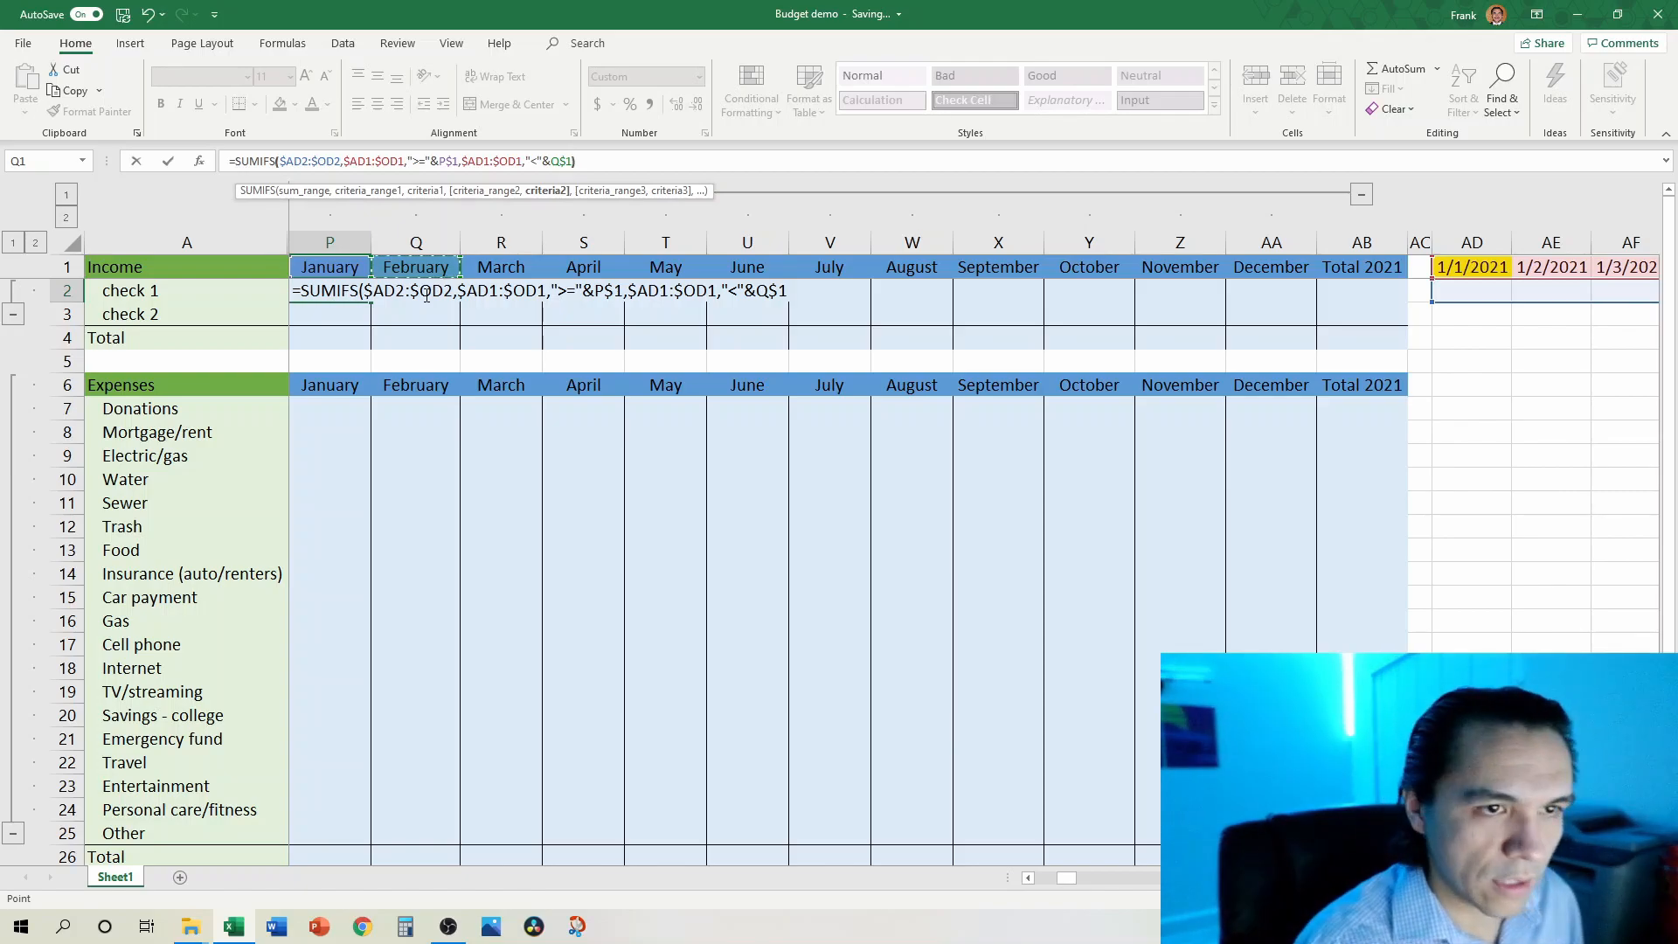
pyautogui.press('Return')
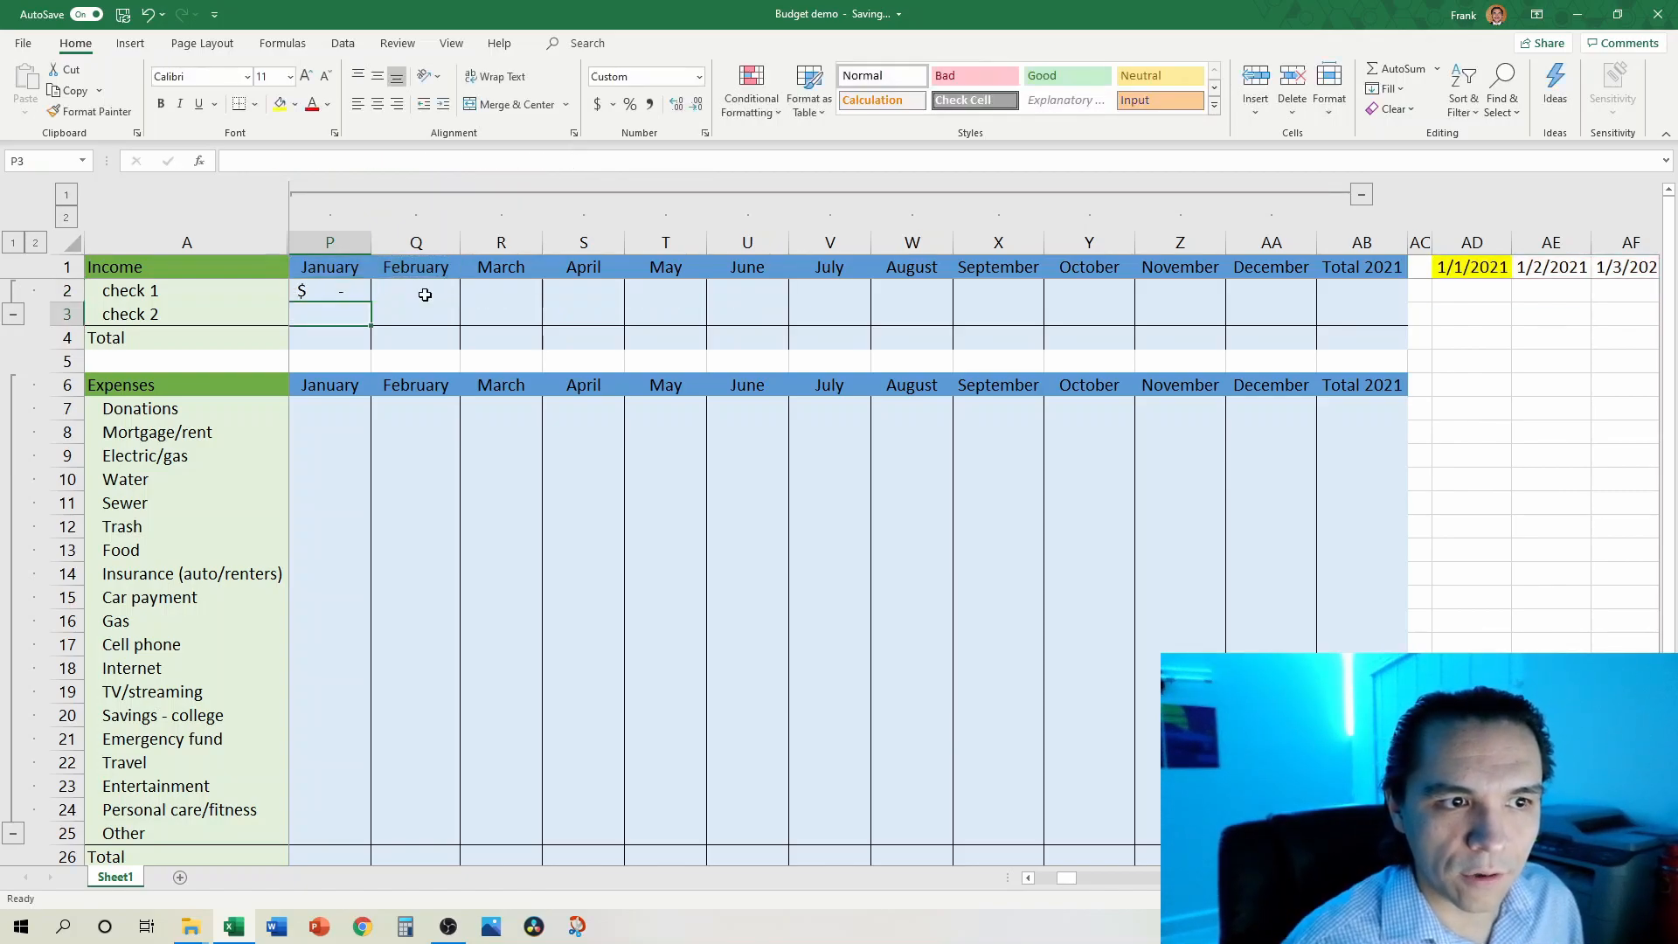
# Step: Fill the January SUMIFS formula across the check 1 and check 2 actuals from January through November
pyautogui.press('Up')
pyautogui.hscroll(-1, 425, 295)
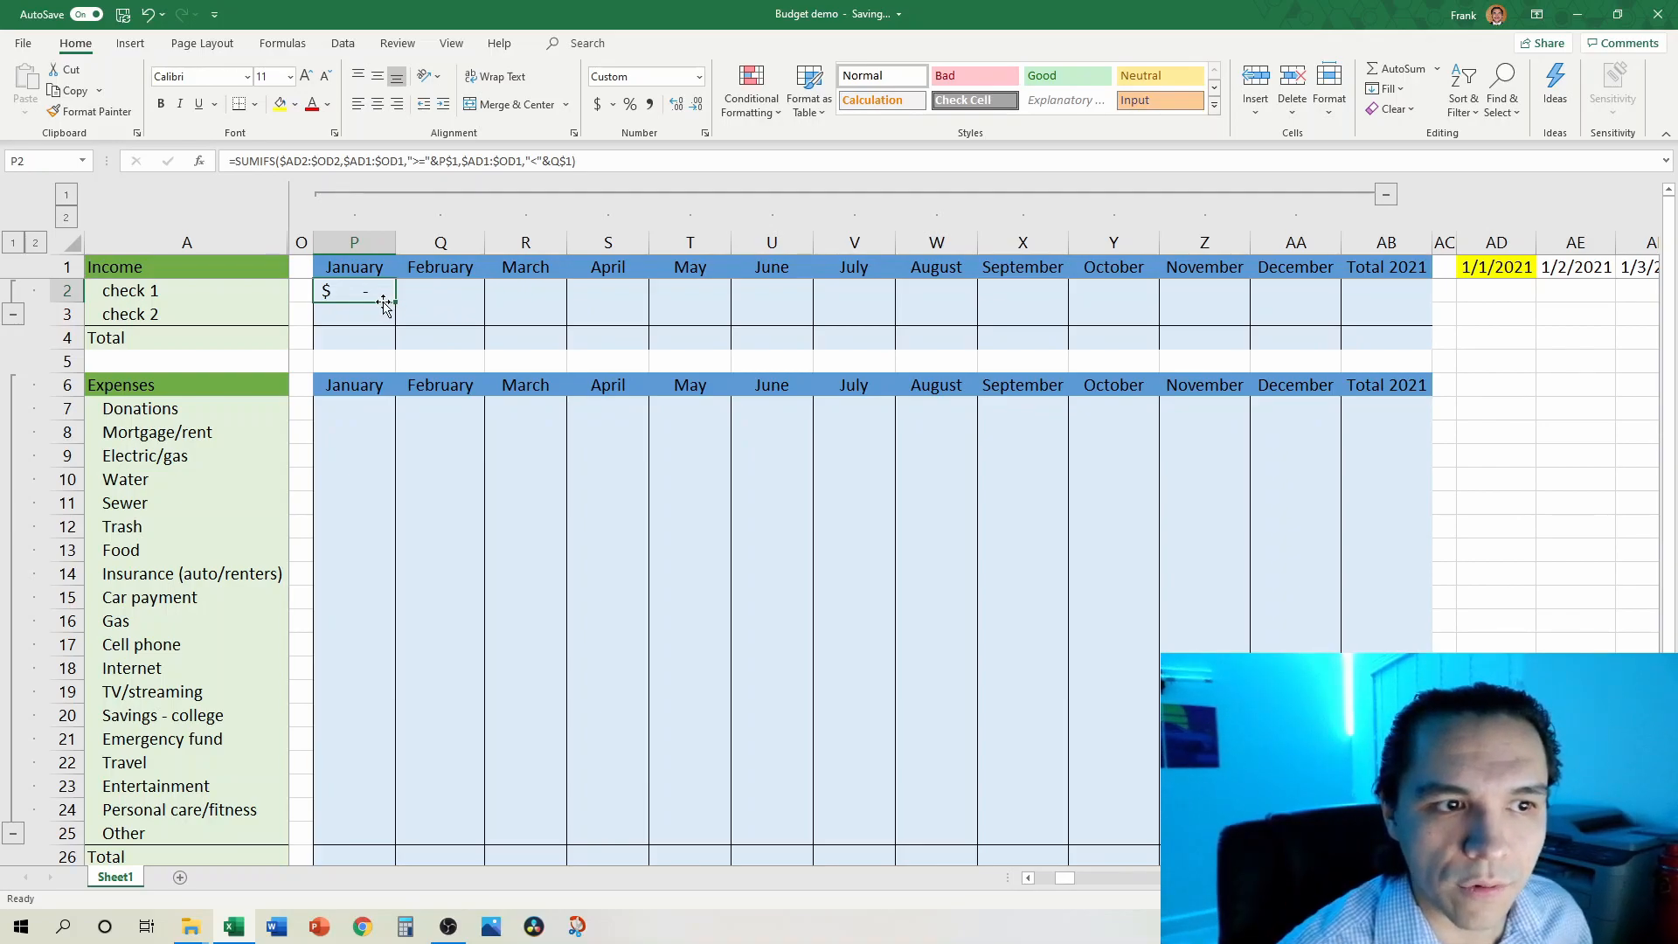
pyautogui.keyDown('shift'); pyautogui.click(1328, 315); pyautogui.keyUp('shift')
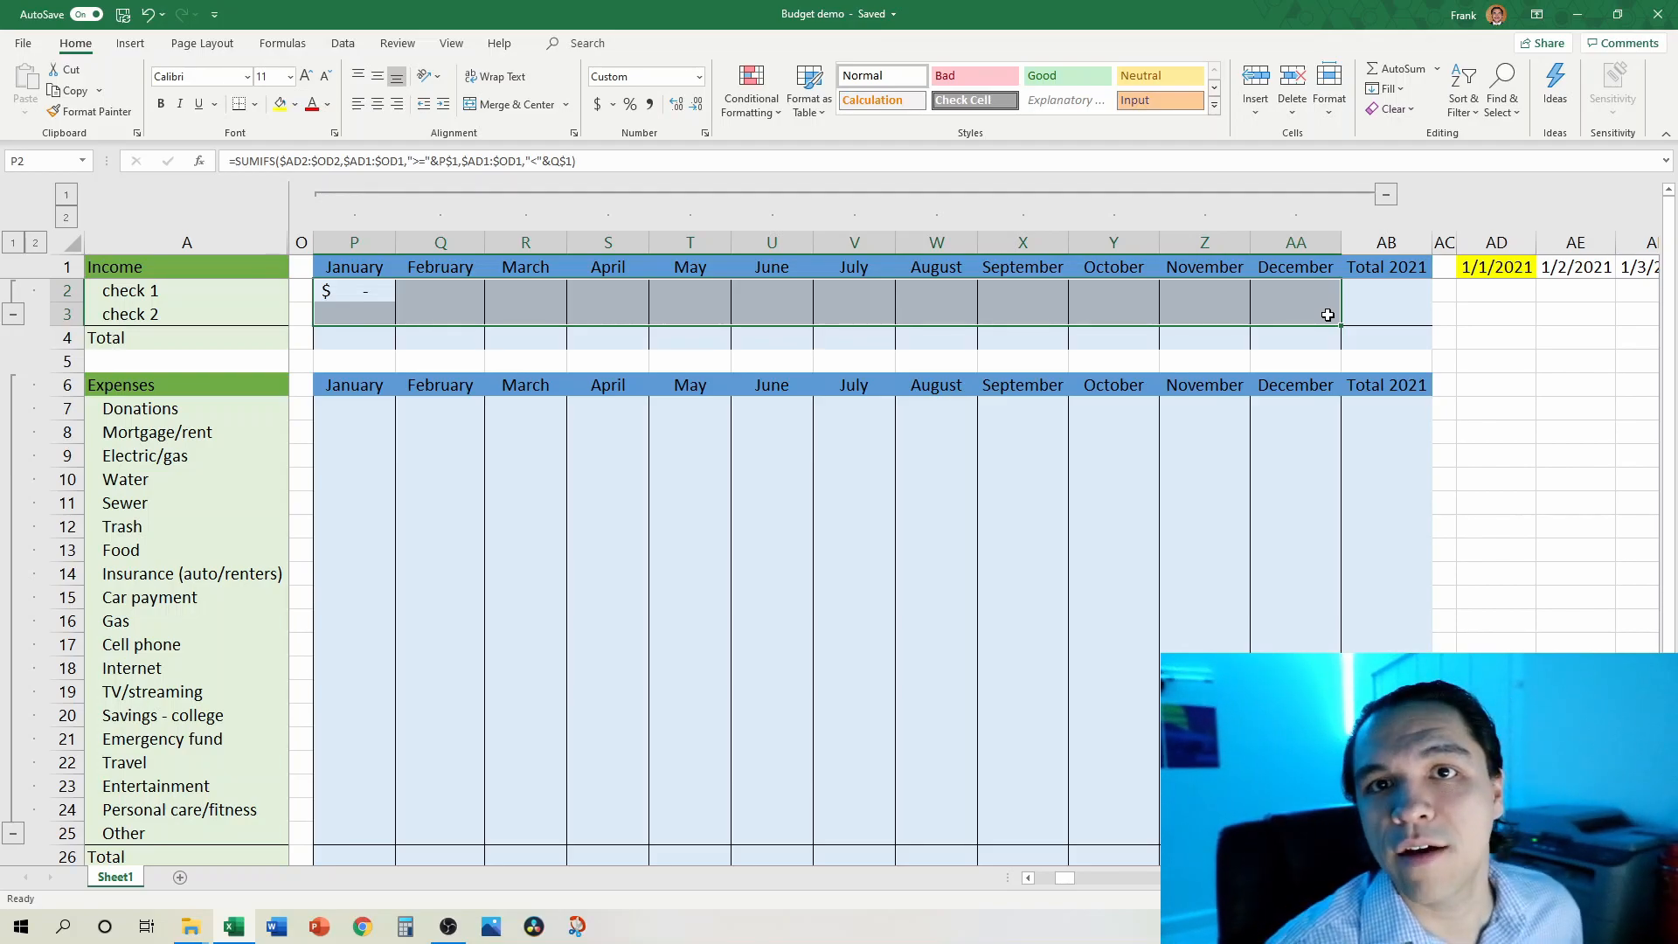
pyautogui.hotkey('shift', 'Left')
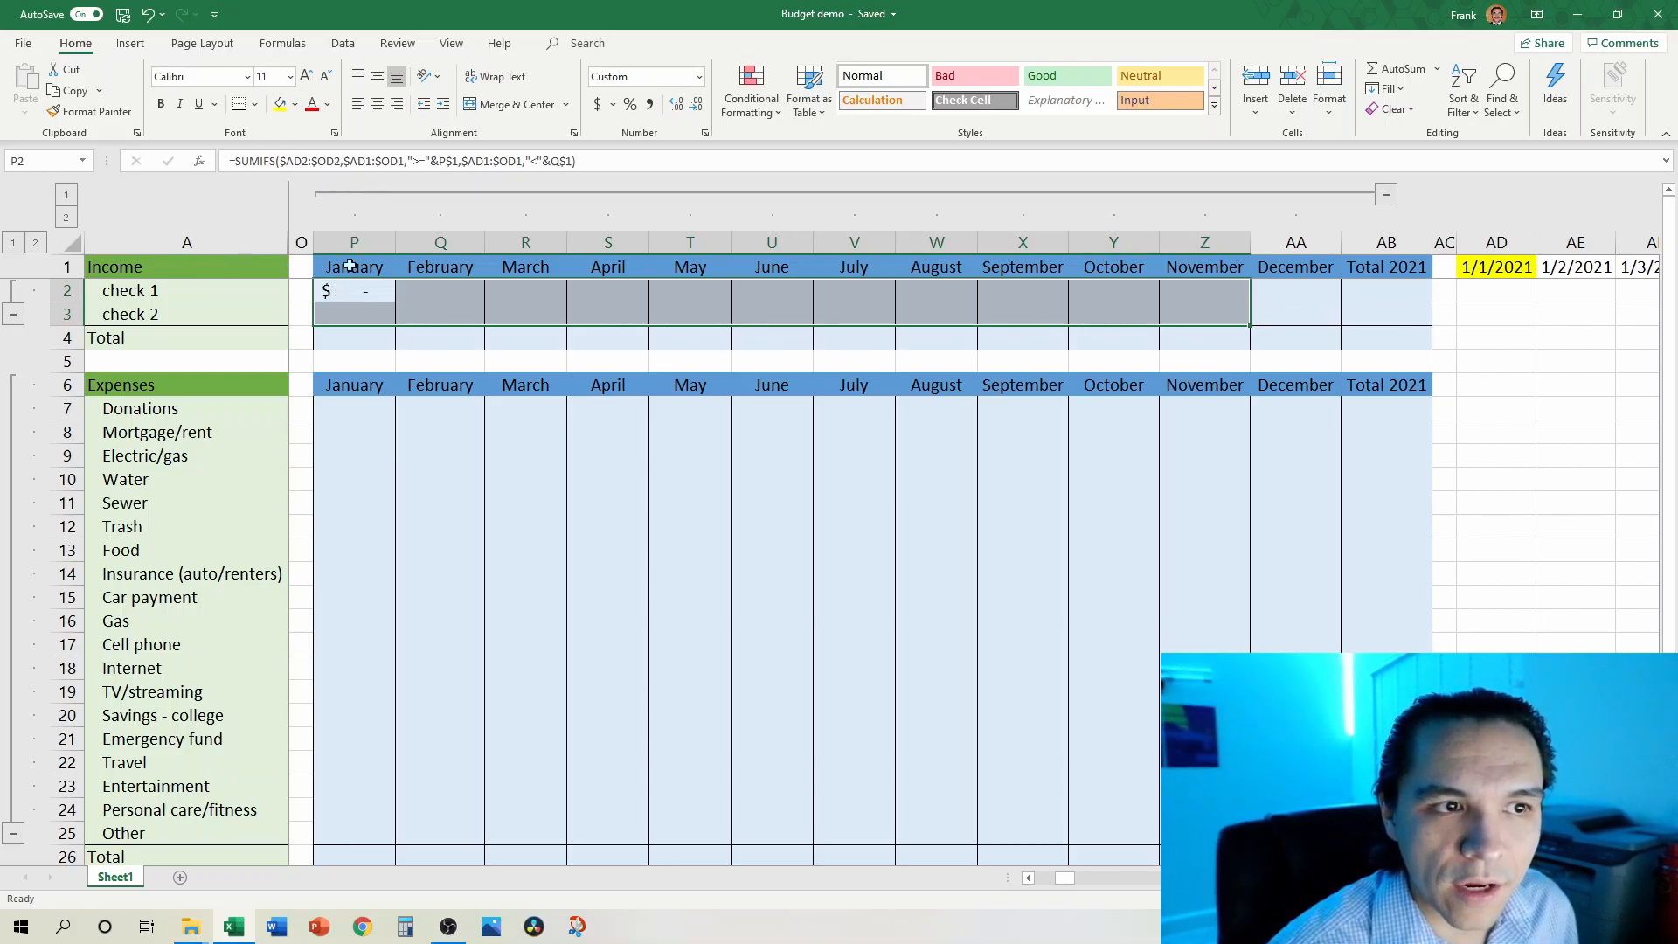
pyautogui.click(350, 157)
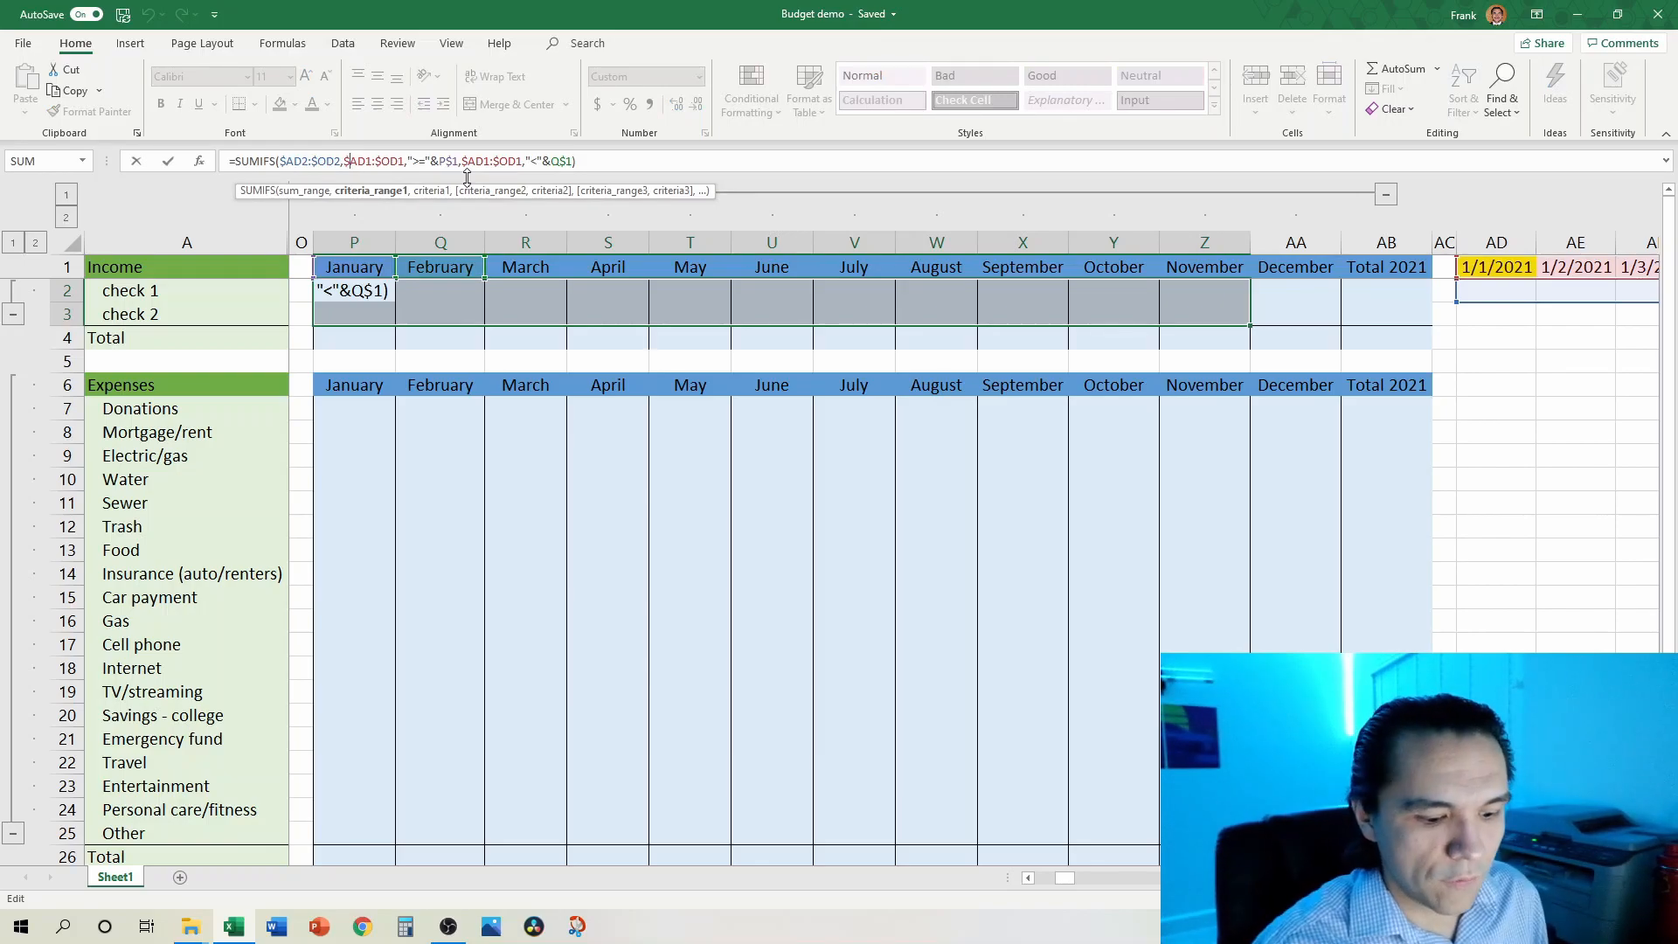
pyautogui.press('Right')
pyautogui.hotkey('ctrl', 'Return')
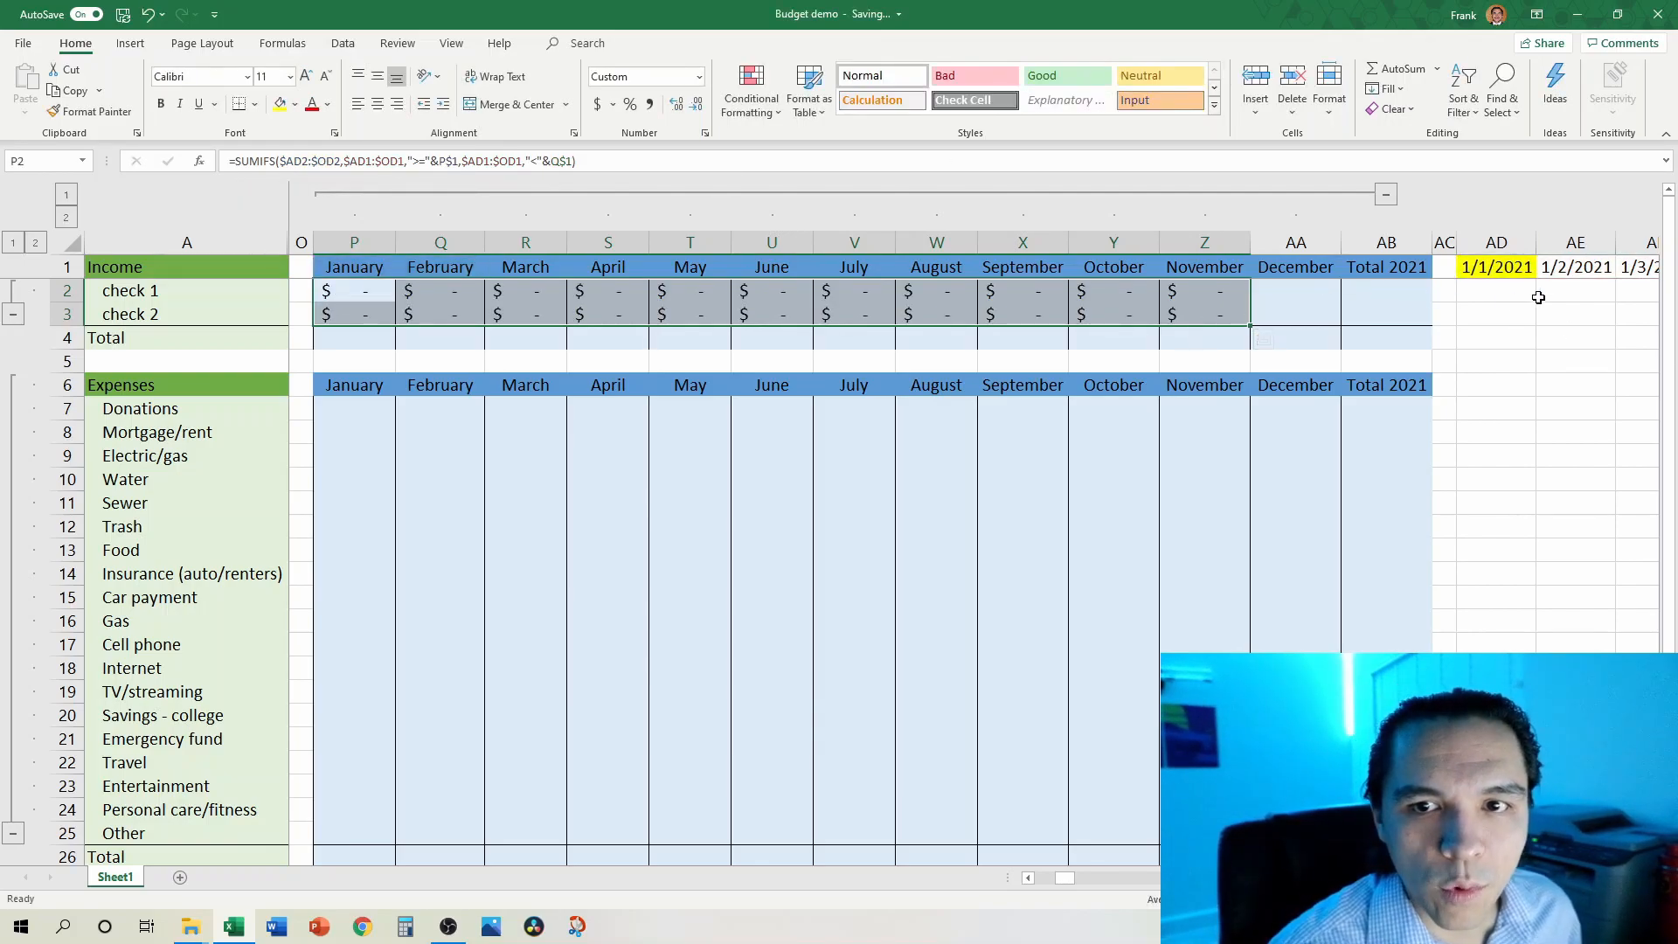
# Step: Enter 15000 for both check 1 and check 2 under the 1/31/2021 and 2/1/2021 daily columns
pyautogui.hscroll(10, 974, 525)
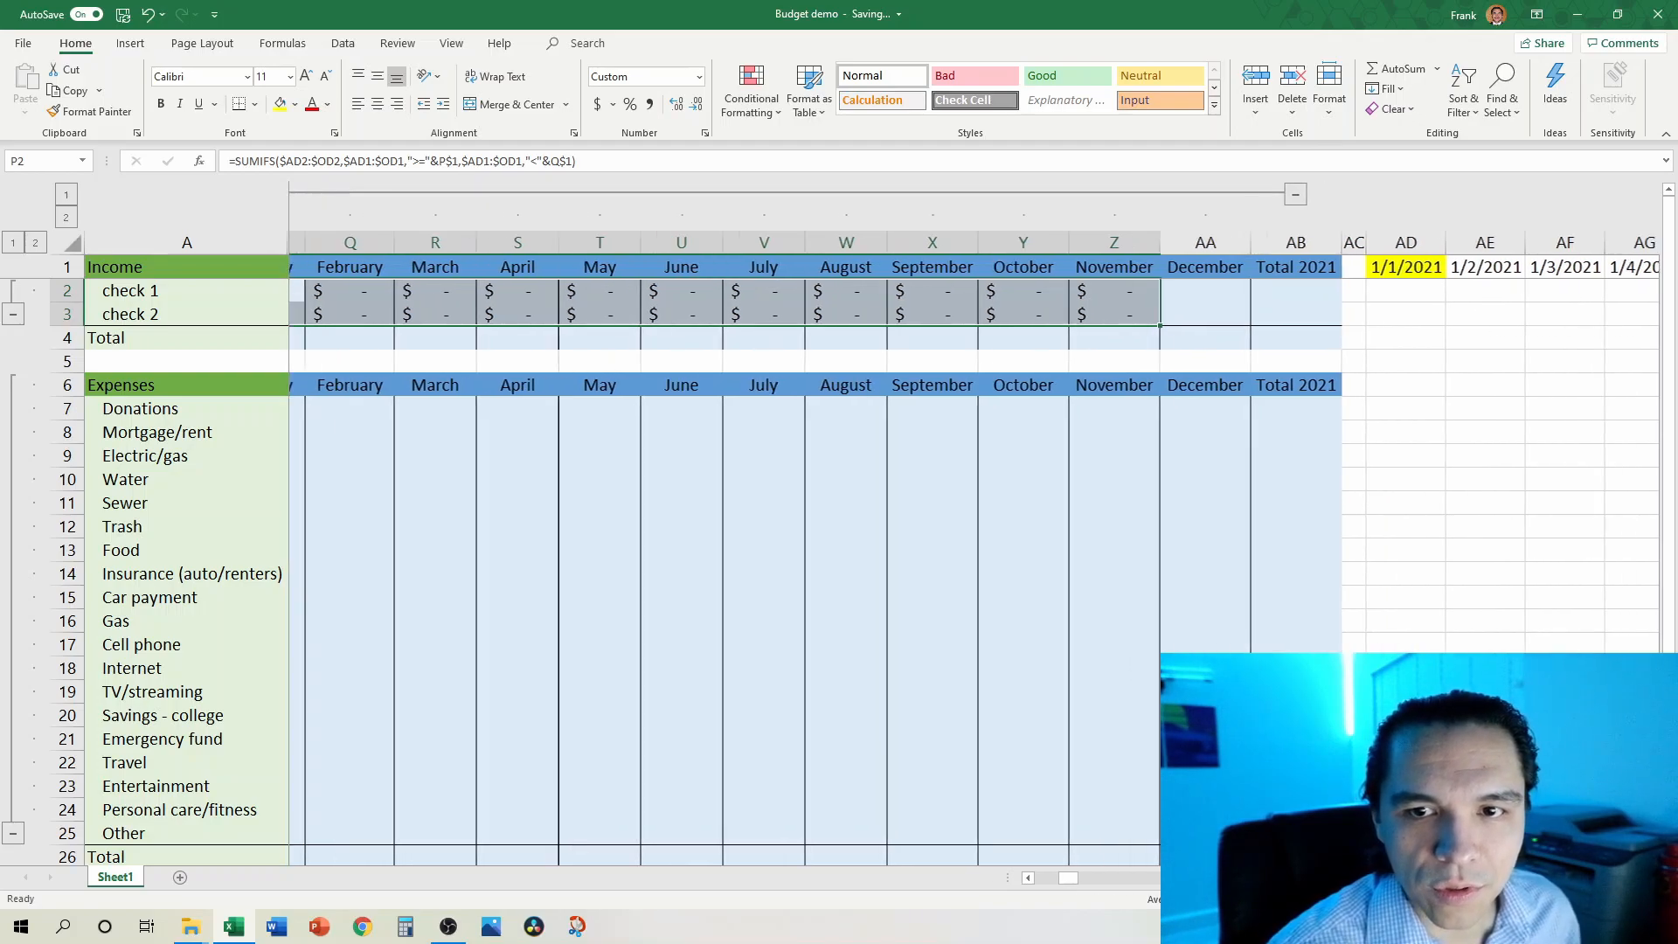
pyautogui.hscroll(2, 975, 525)
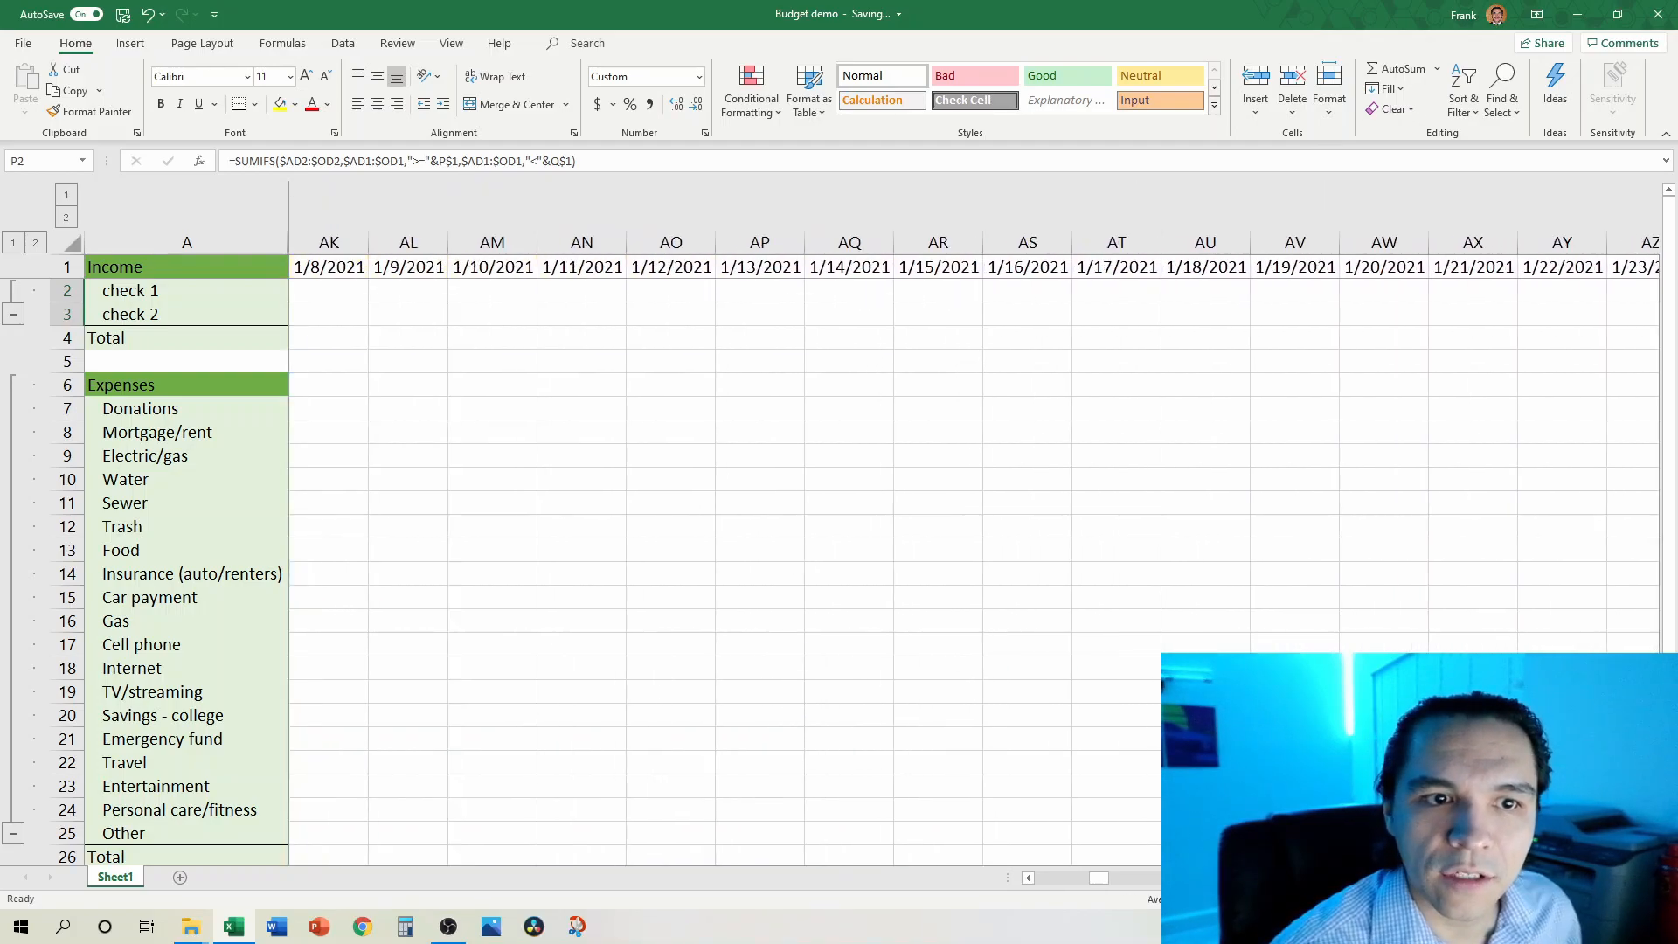
pyautogui.hscroll(5, 974, 524)
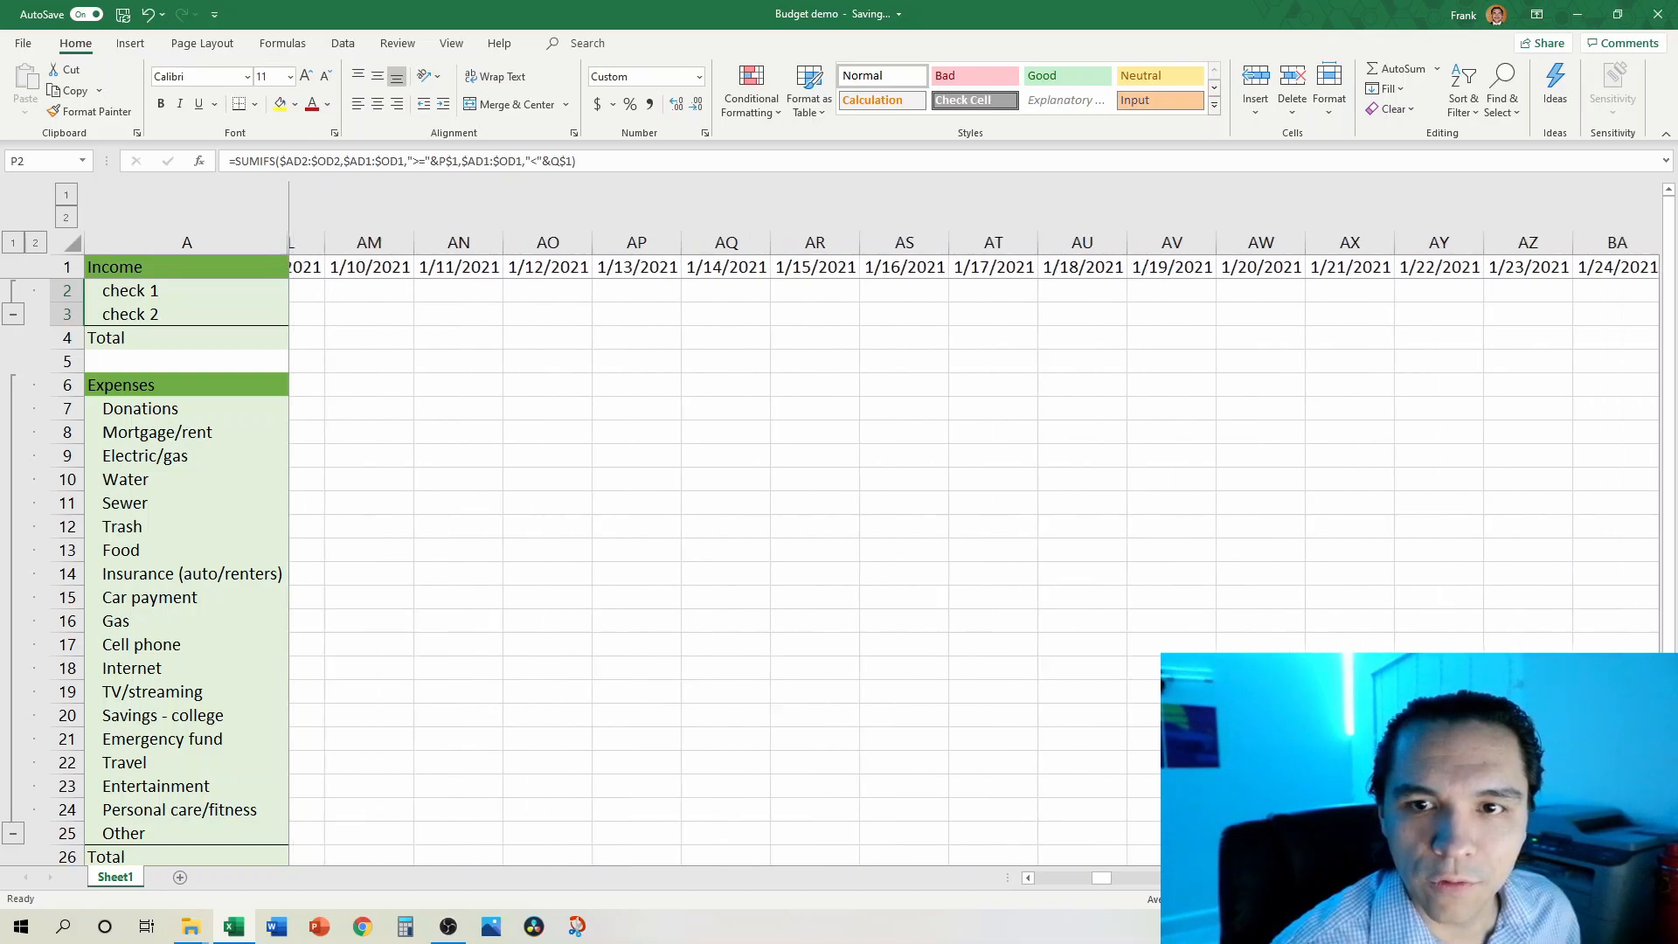
pyautogui.hscroll(2, 974, 525)
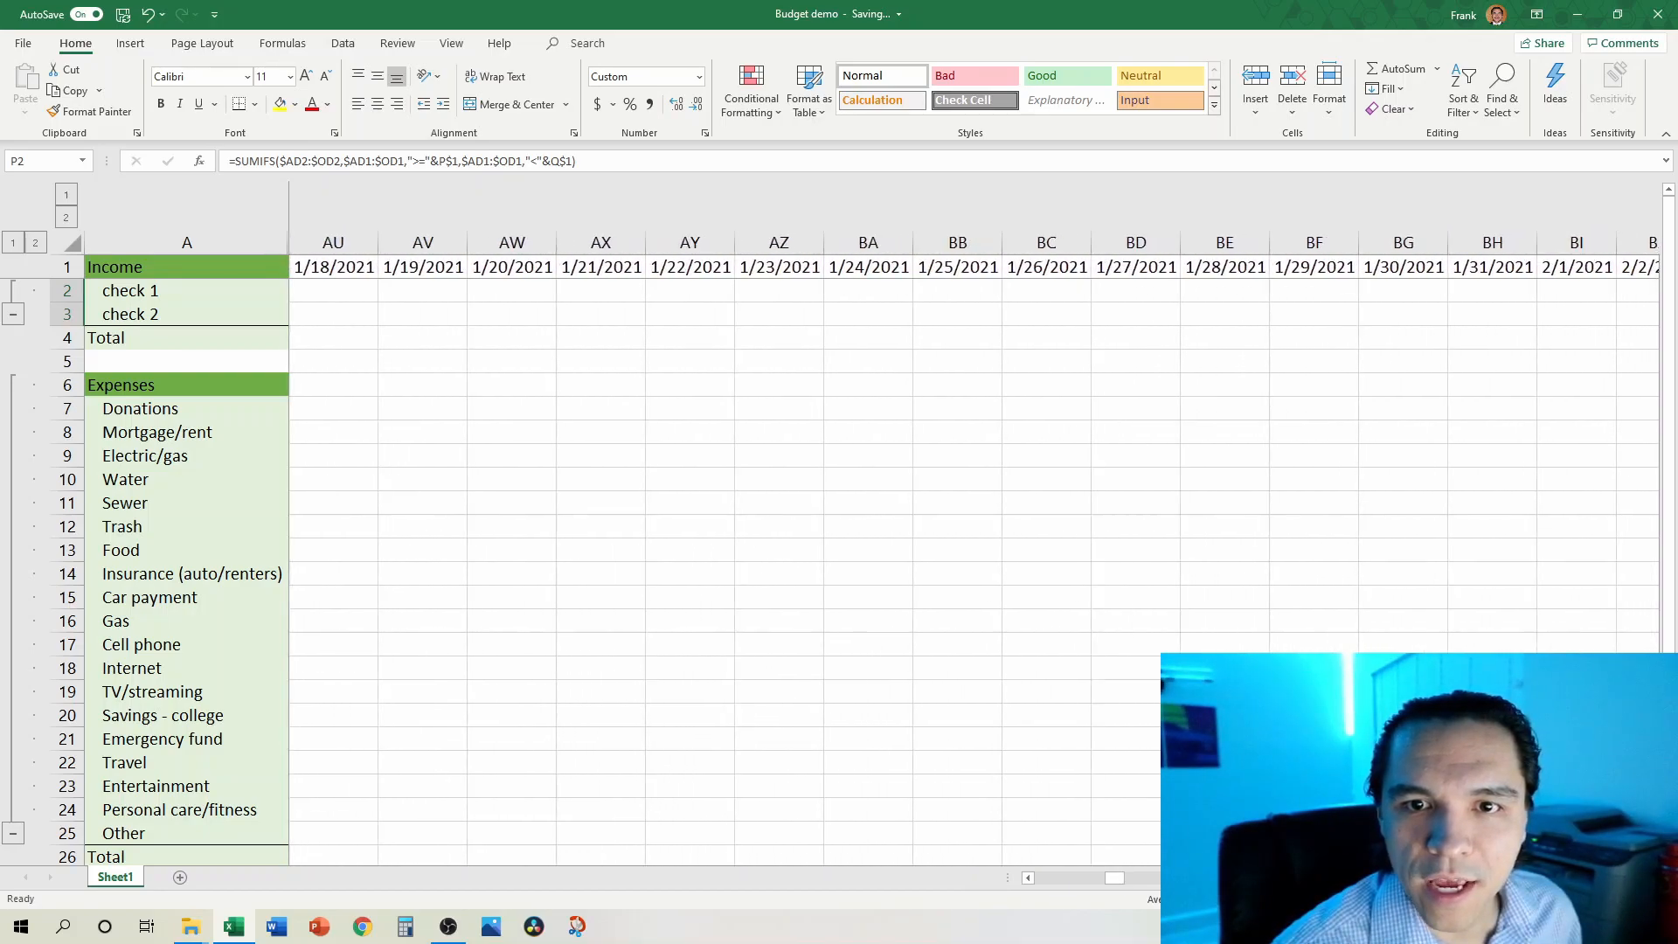
pyautogui.moveTo(1500, 295); pyautogui.dragTo(1570, 317)
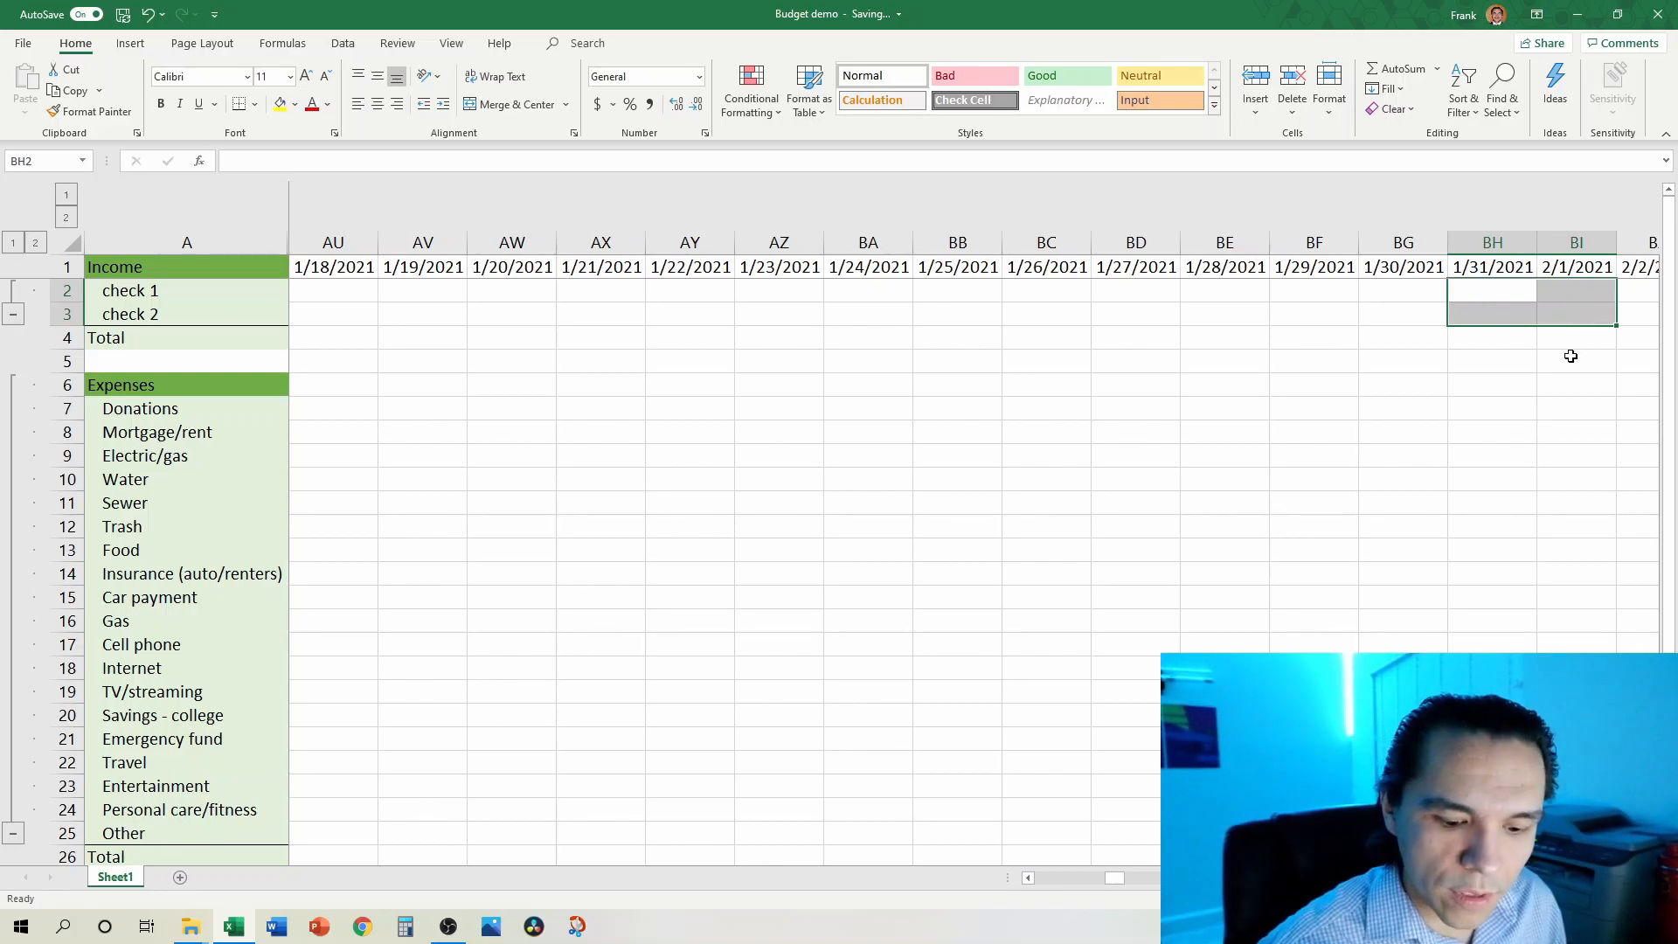
pyautogui.write('15000')
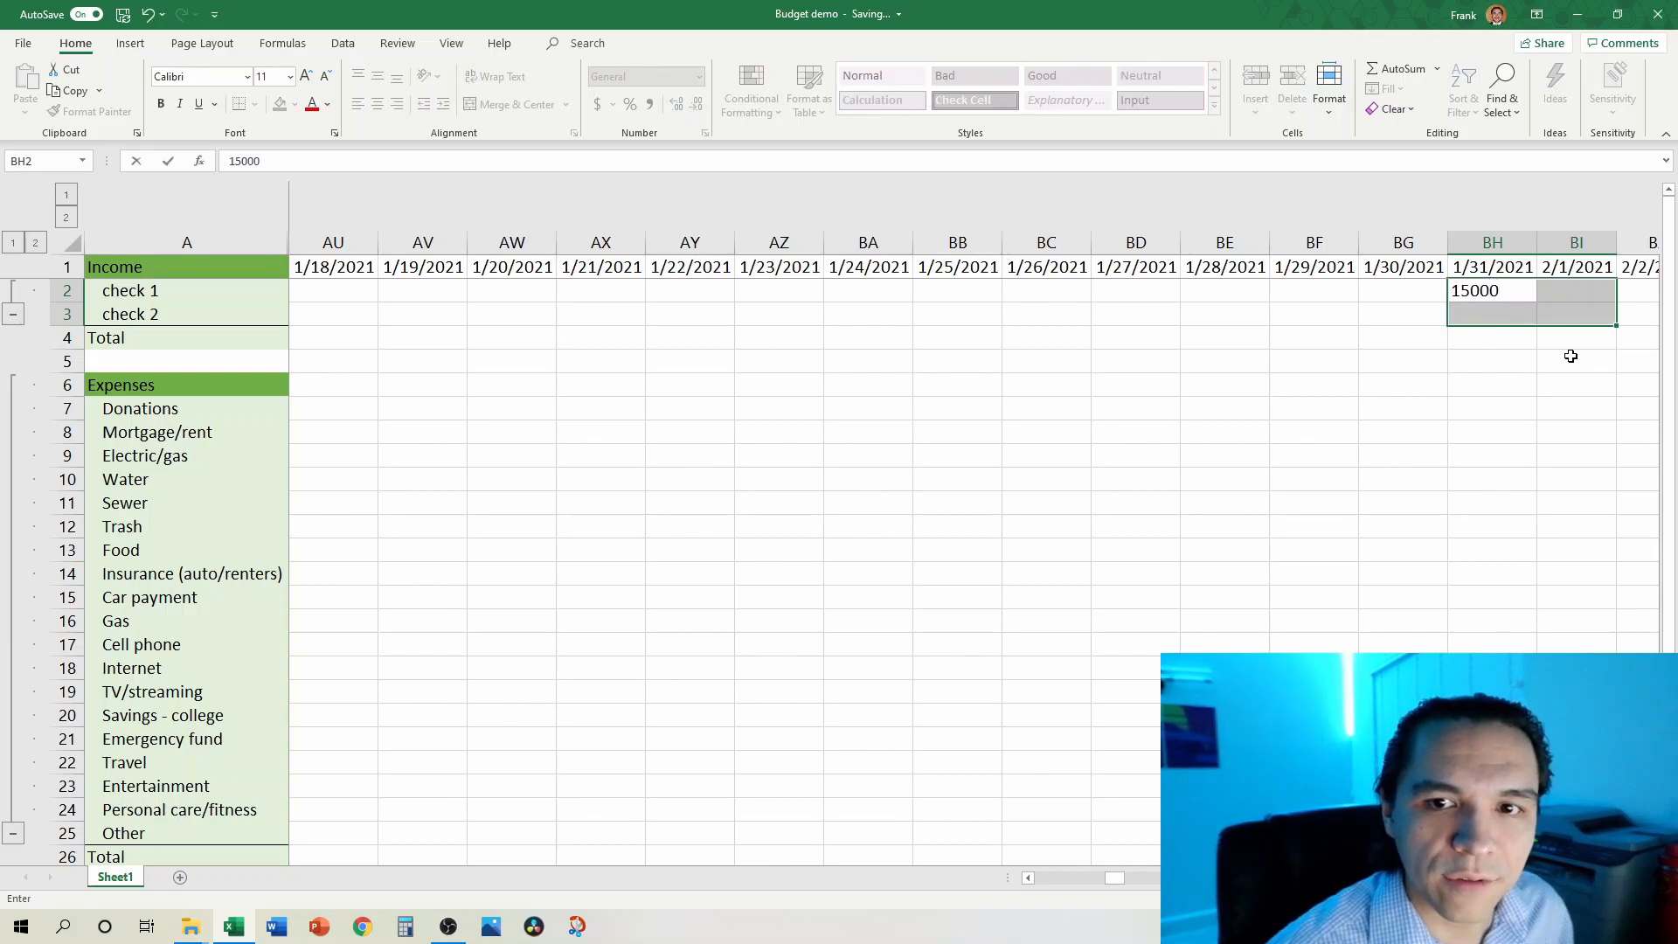
pyautogui.hotkey('ctrl', 'Return')
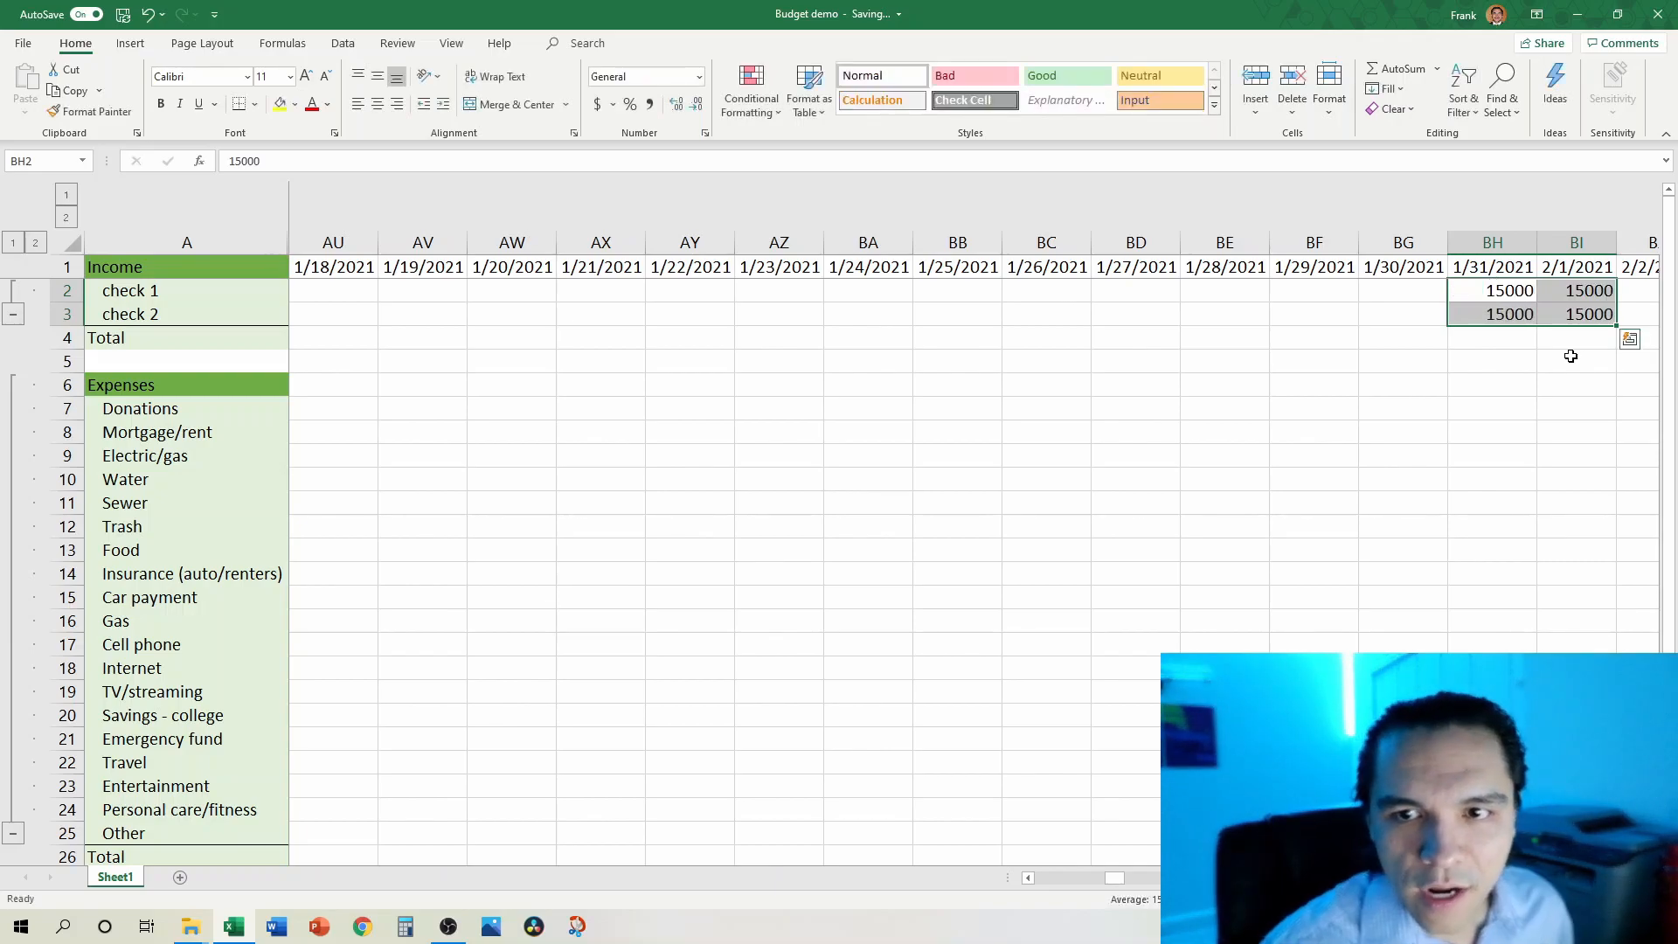
# Step: Compare the January and February actuals for check 1 with its entries in the daily date columns
pyautogui.hotkey('ctrl', 'Left')
pyautogui.hotkey('ctrl', 'Left')
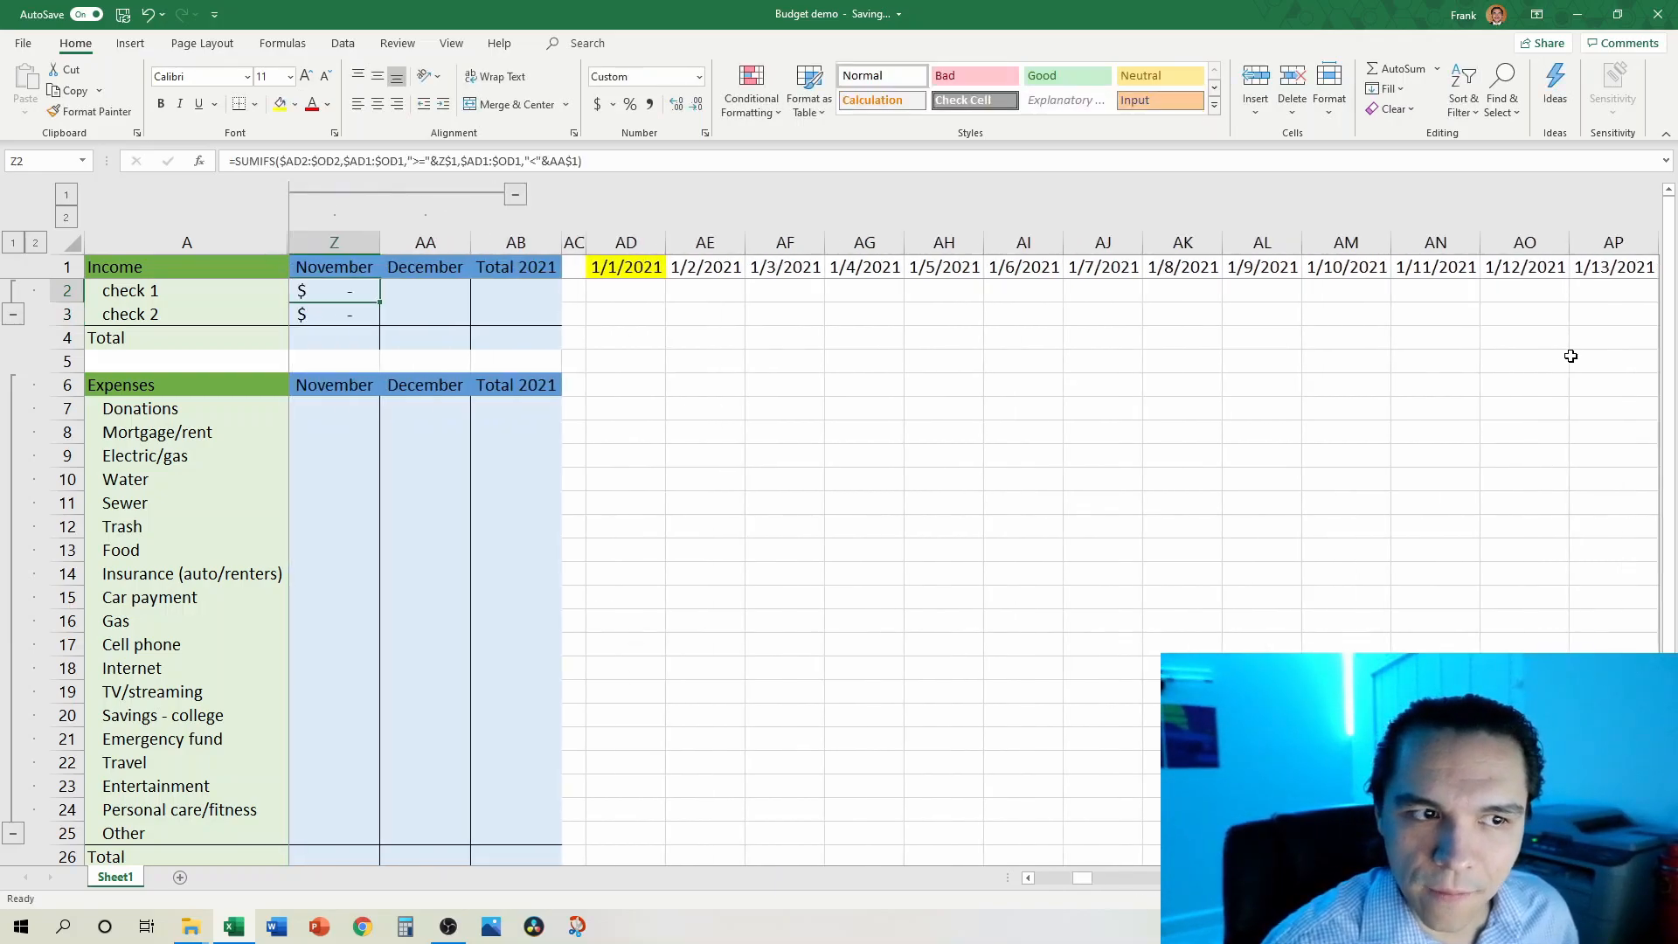
pyautogui.hotkey('ctrl', 'Left')
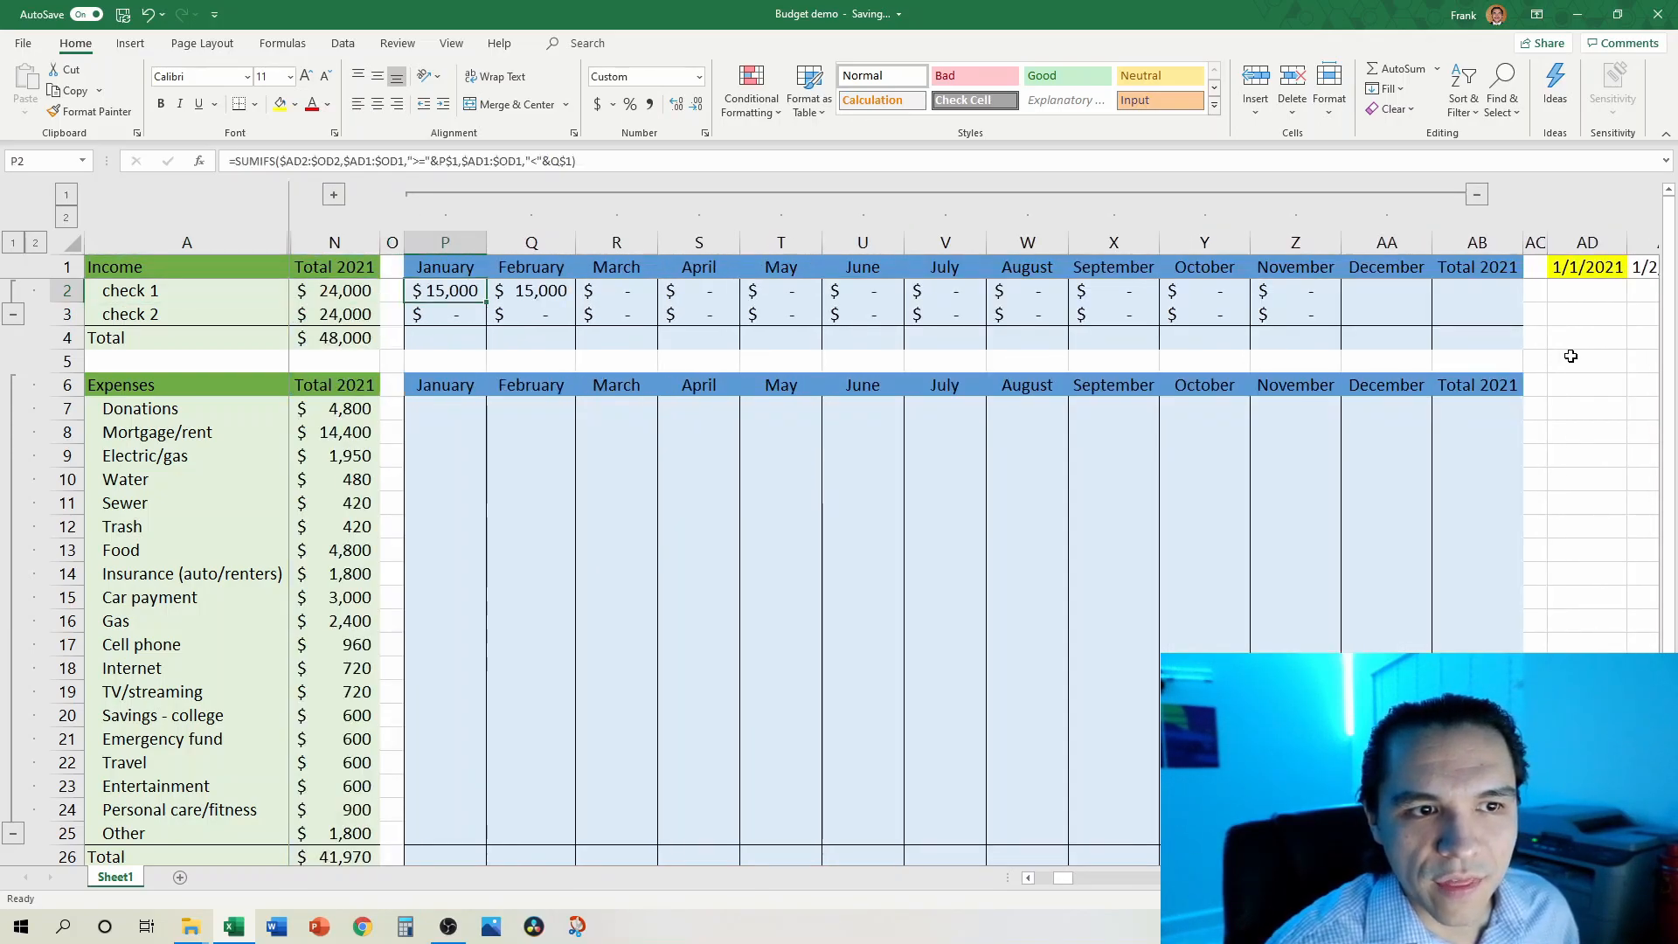
pyautogui.press('Right')
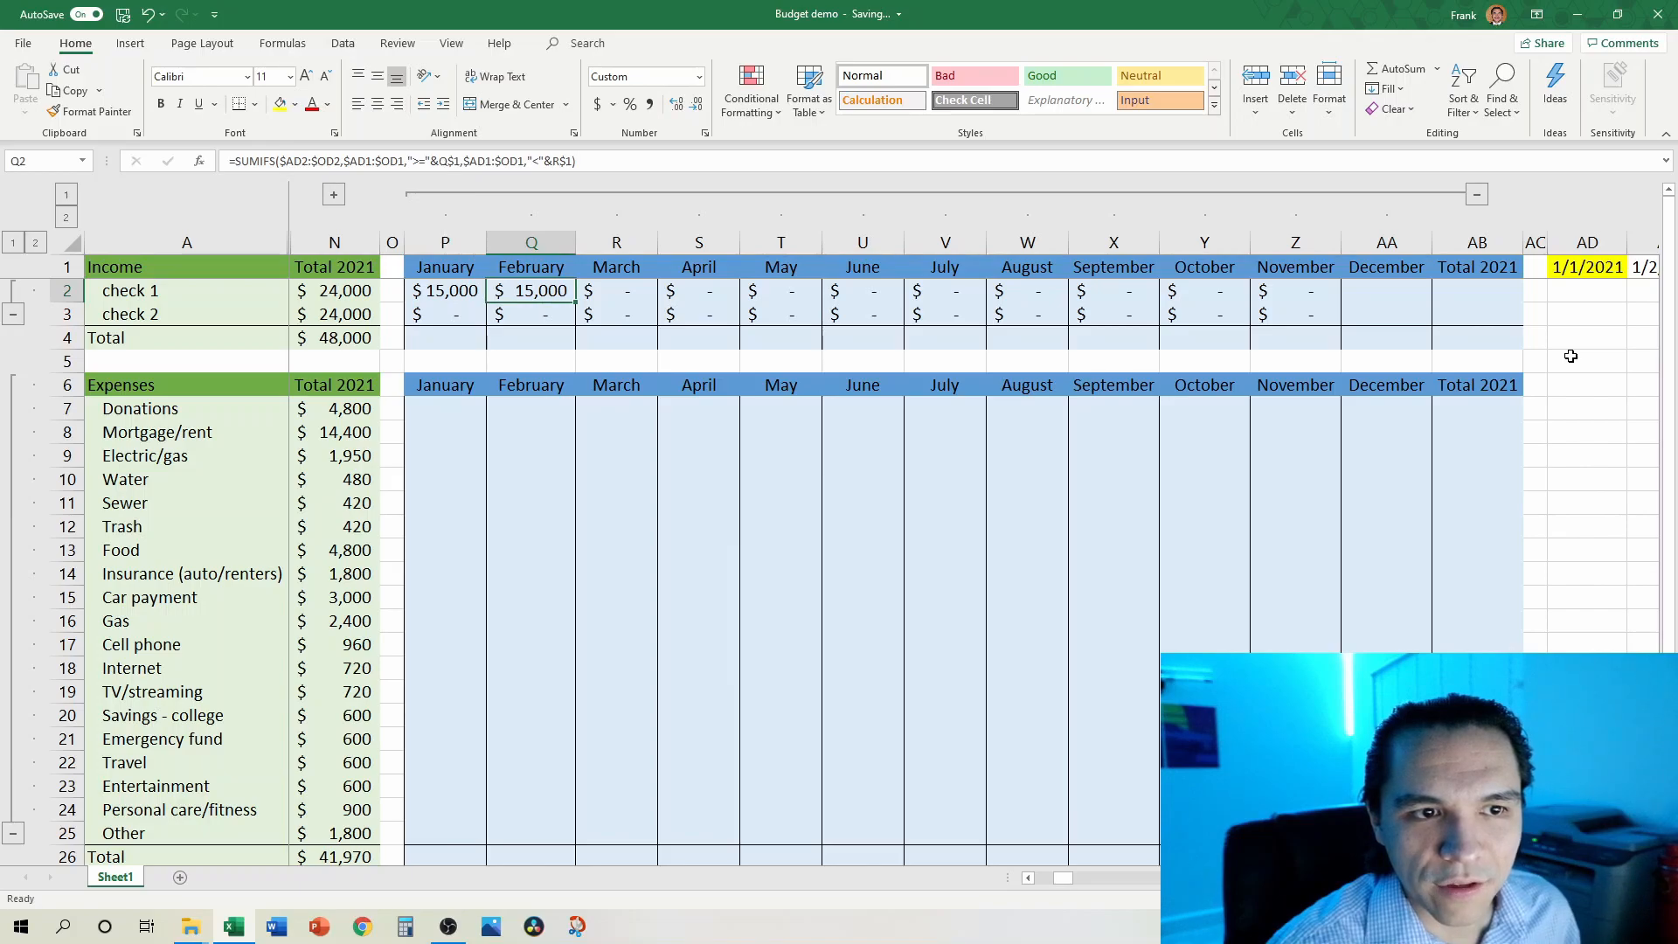
pyautogui.press('Right')
pyautogui.press('Right')
pyautogui.press('Right')
pyautogui.hotkey('ctrl', 'Right')
pyautogui.hotkey('ctrl', 'Right')
pyautogui.hotkey('ctrl', 'Right')
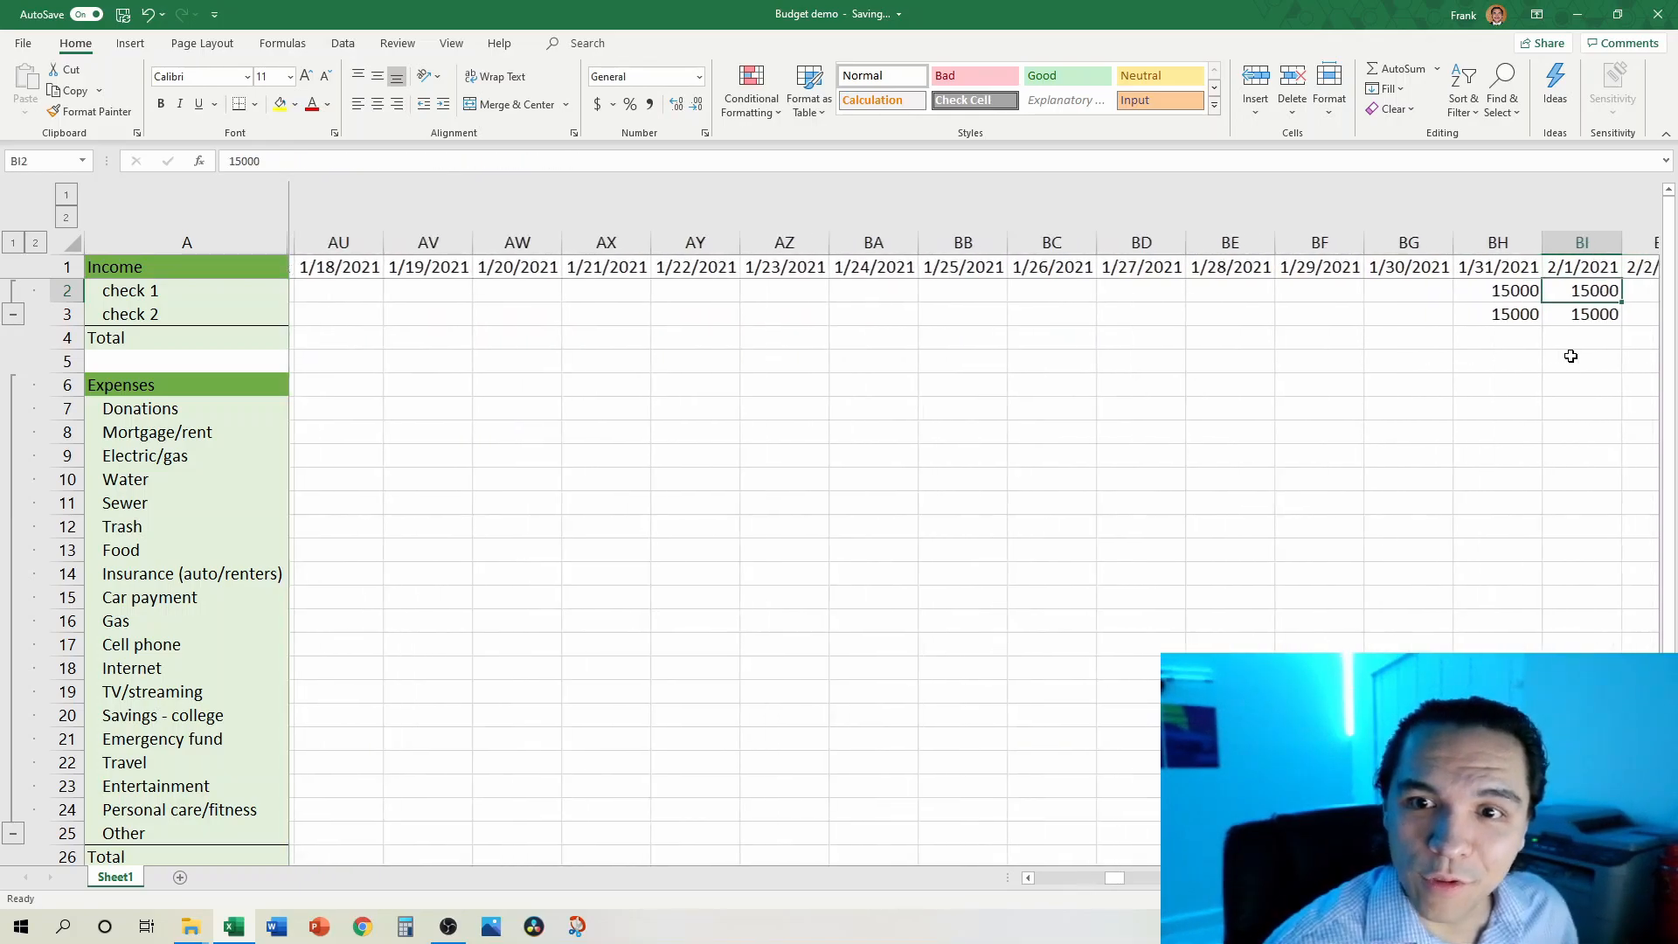
# Step: Inspect the January SUMIFS formula for check 2 to see which rows its ranges reference
pyautogui.press('Down')
pyautogui.hotkey('ctrl', 'Left')
pyautogui.hotkey('ctrl', 'Left')
pyautogui.hotkey('ctrl', 'Left')
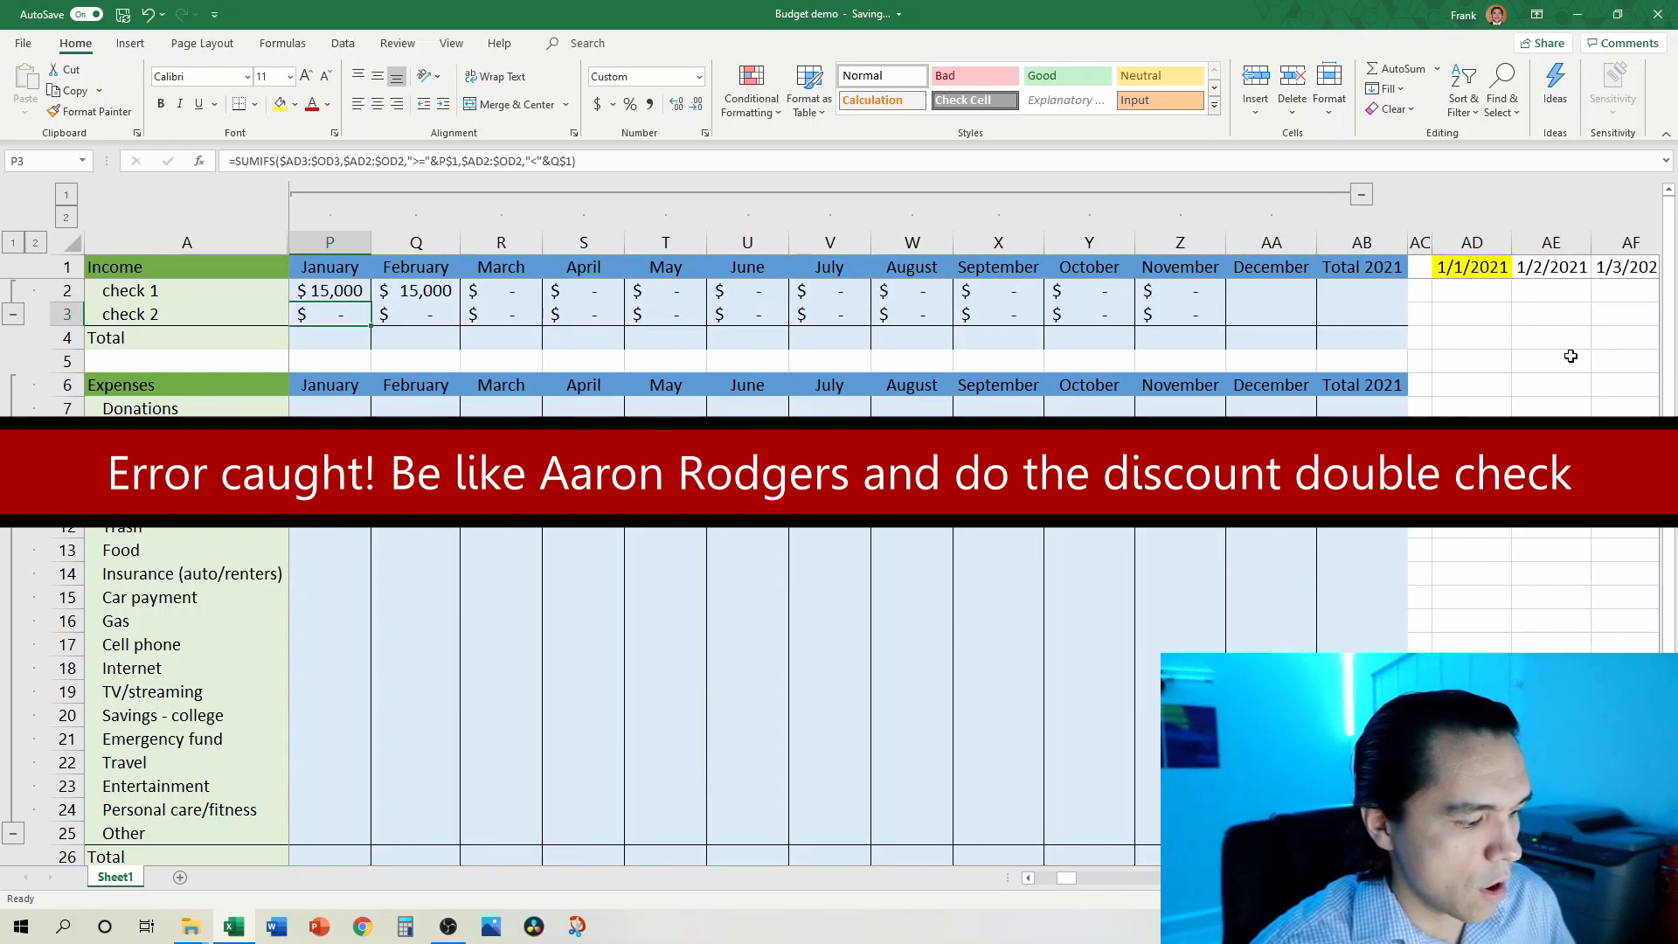
pyautogui.press('F2')
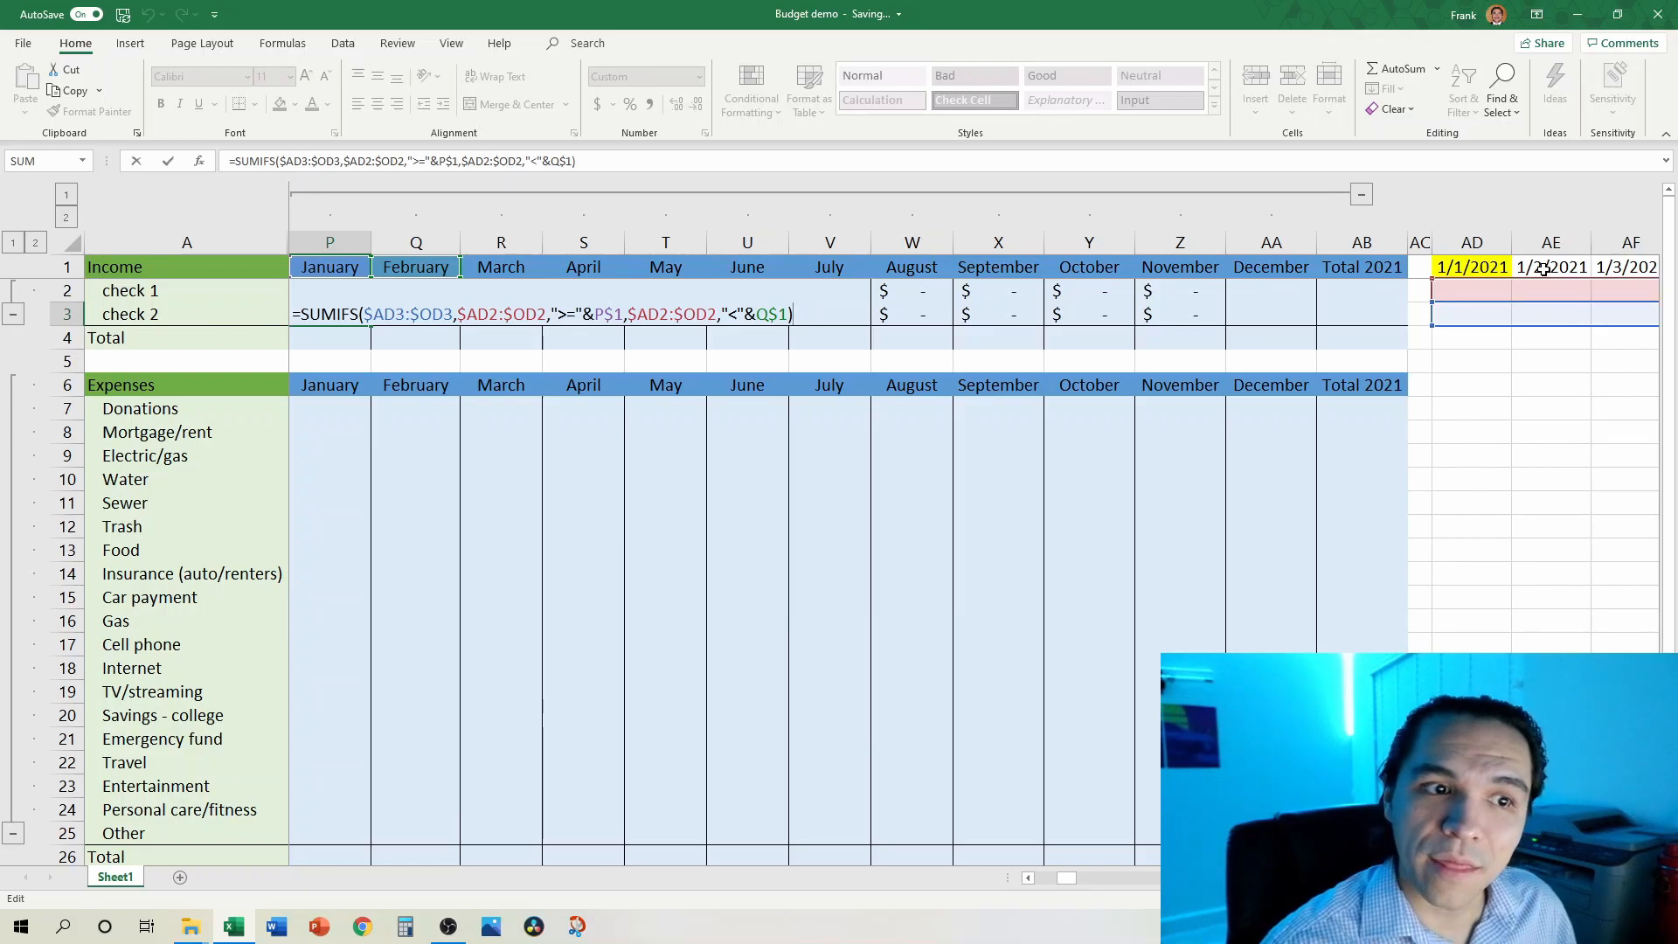
pyautogui.hotkey('ctrl', 'Return')
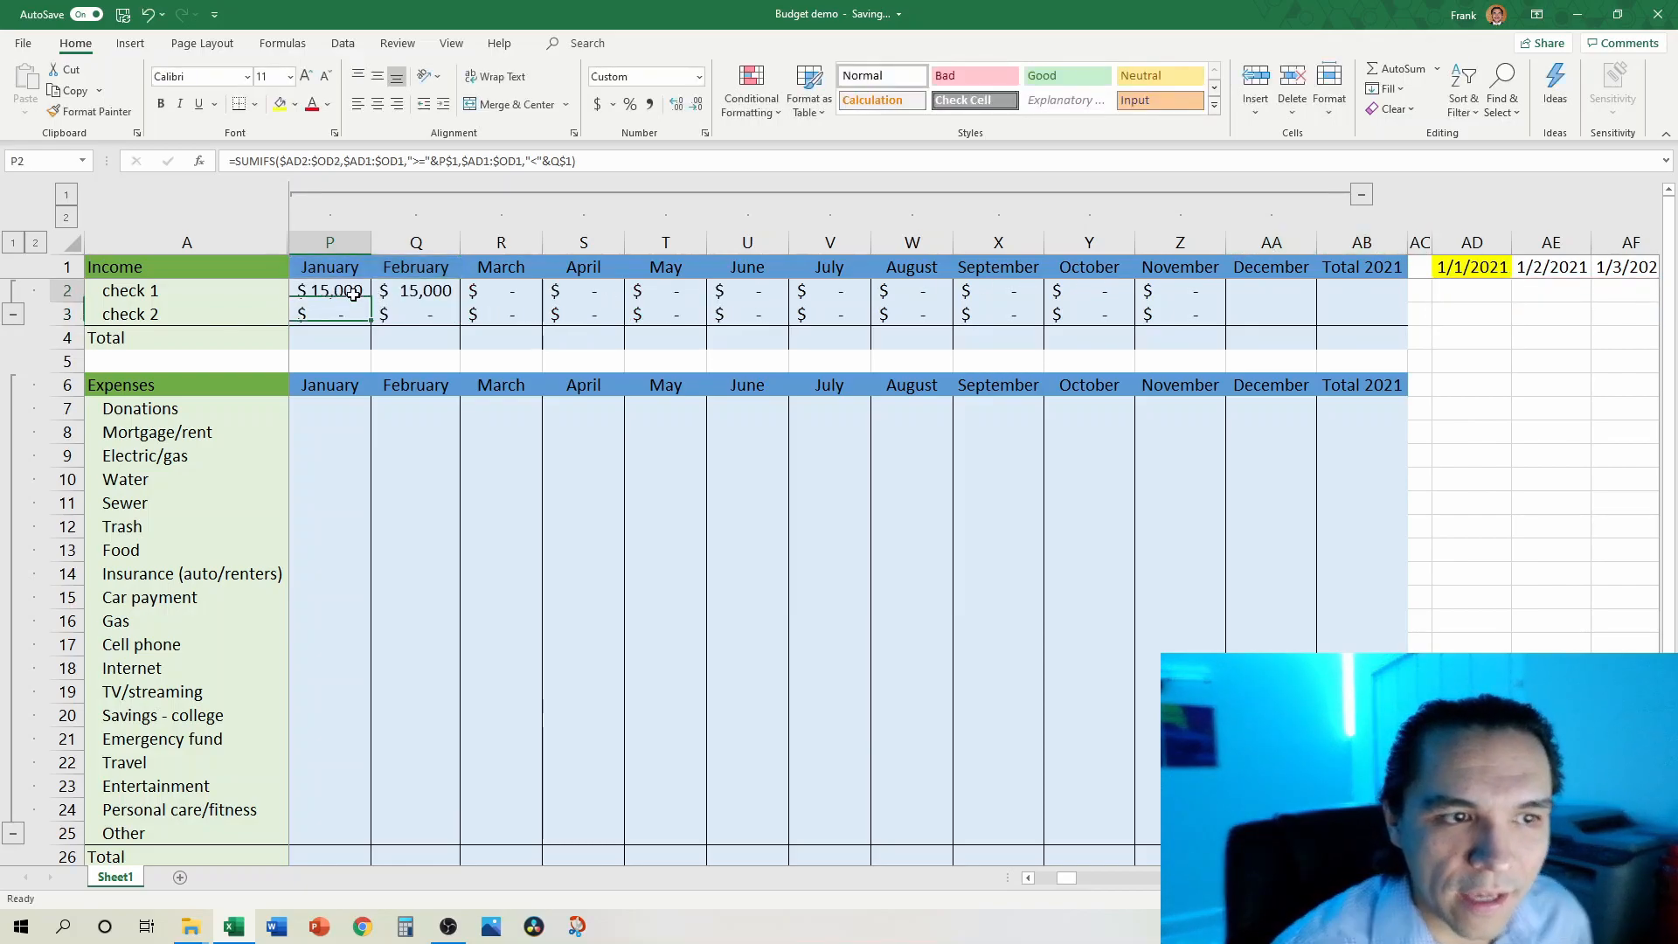
# Step: Lock the rows of both criteria ranges in the January check 1 formula, making each $AD$1:$OD$1
pyautogui.doubleClick(353, 294)
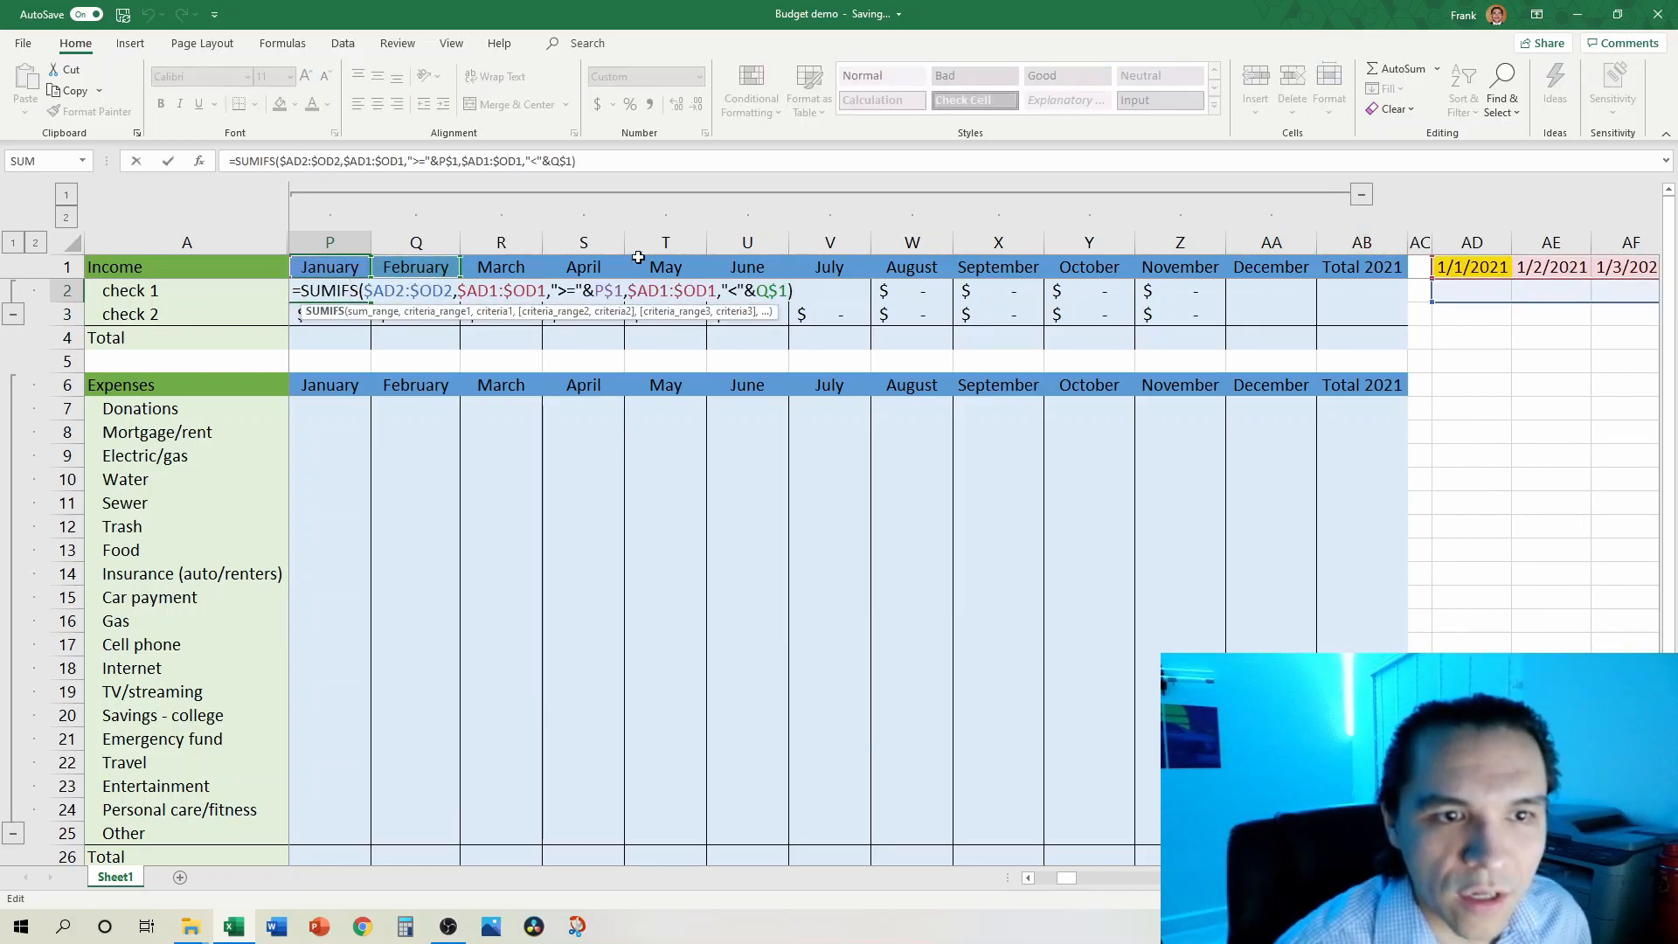
pyautogui.click(491, 291)
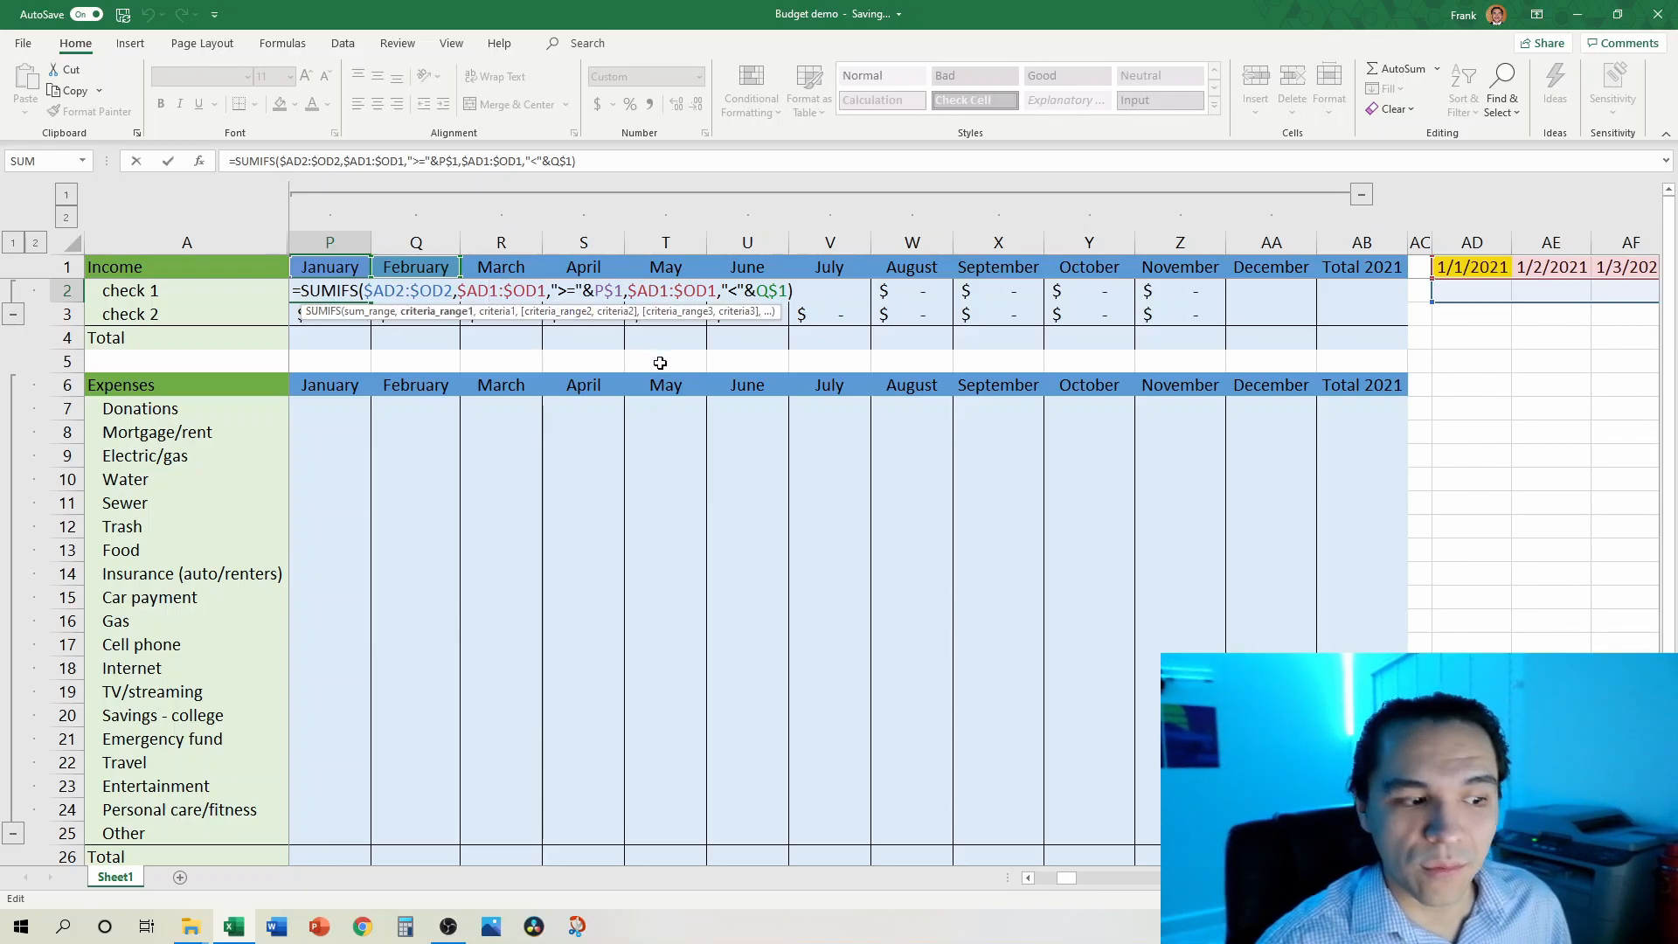
pyautogui.write('$AD')
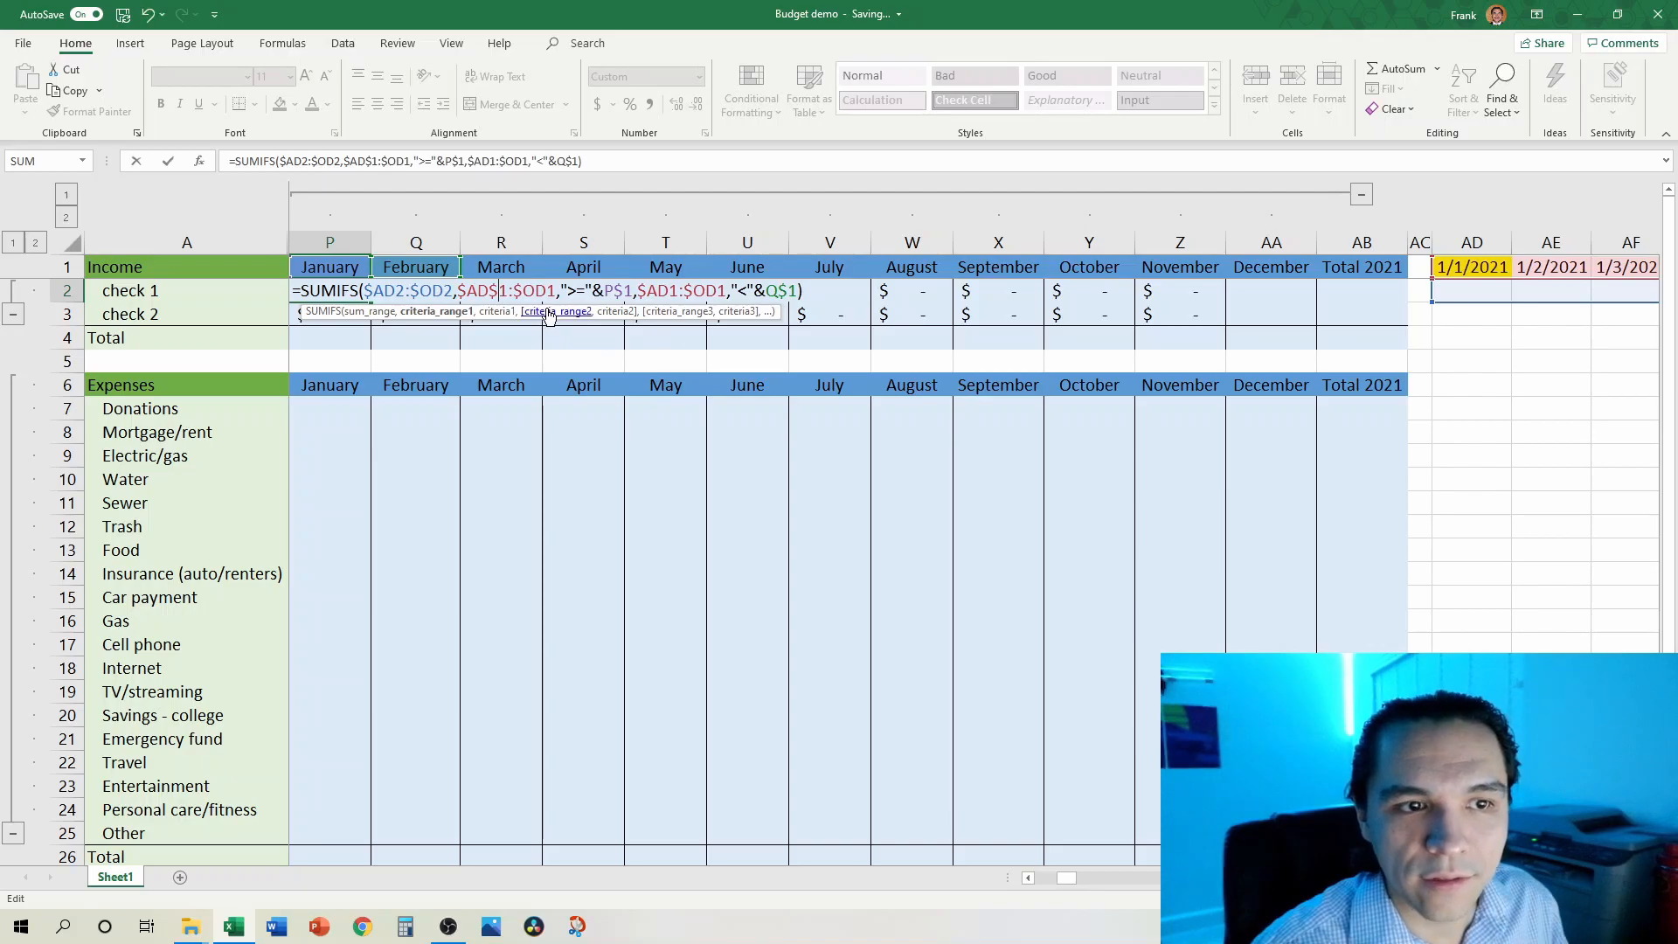
pyautogui.write('$')
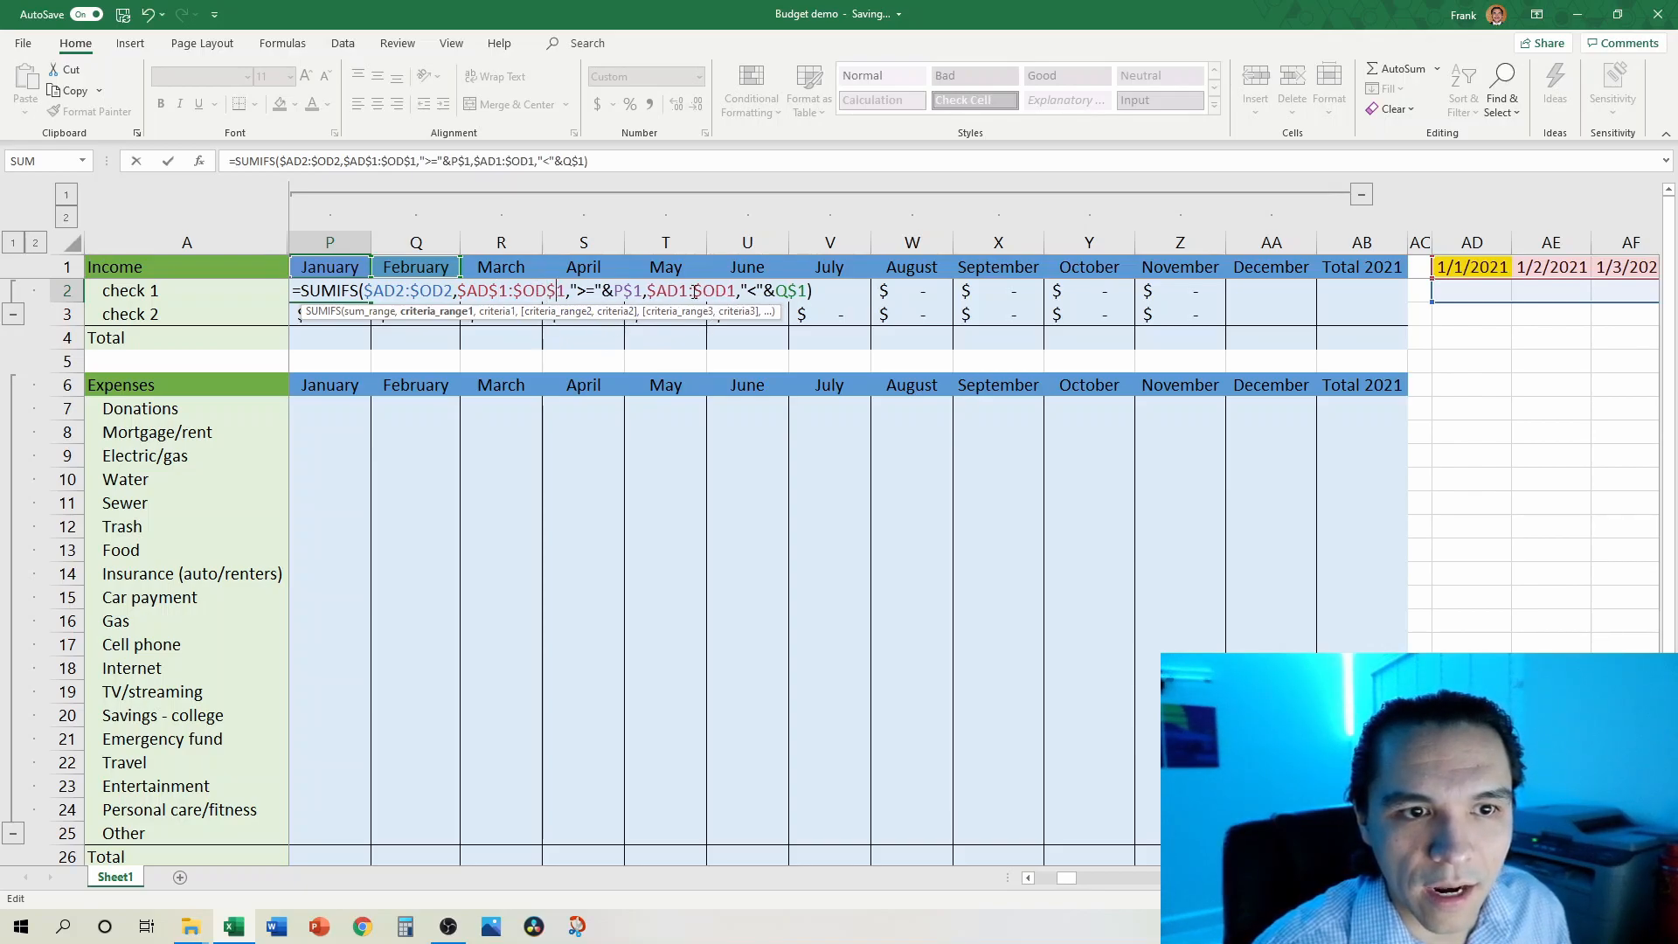
pyautogui.click(680, 289)
pyautogui.write('$')
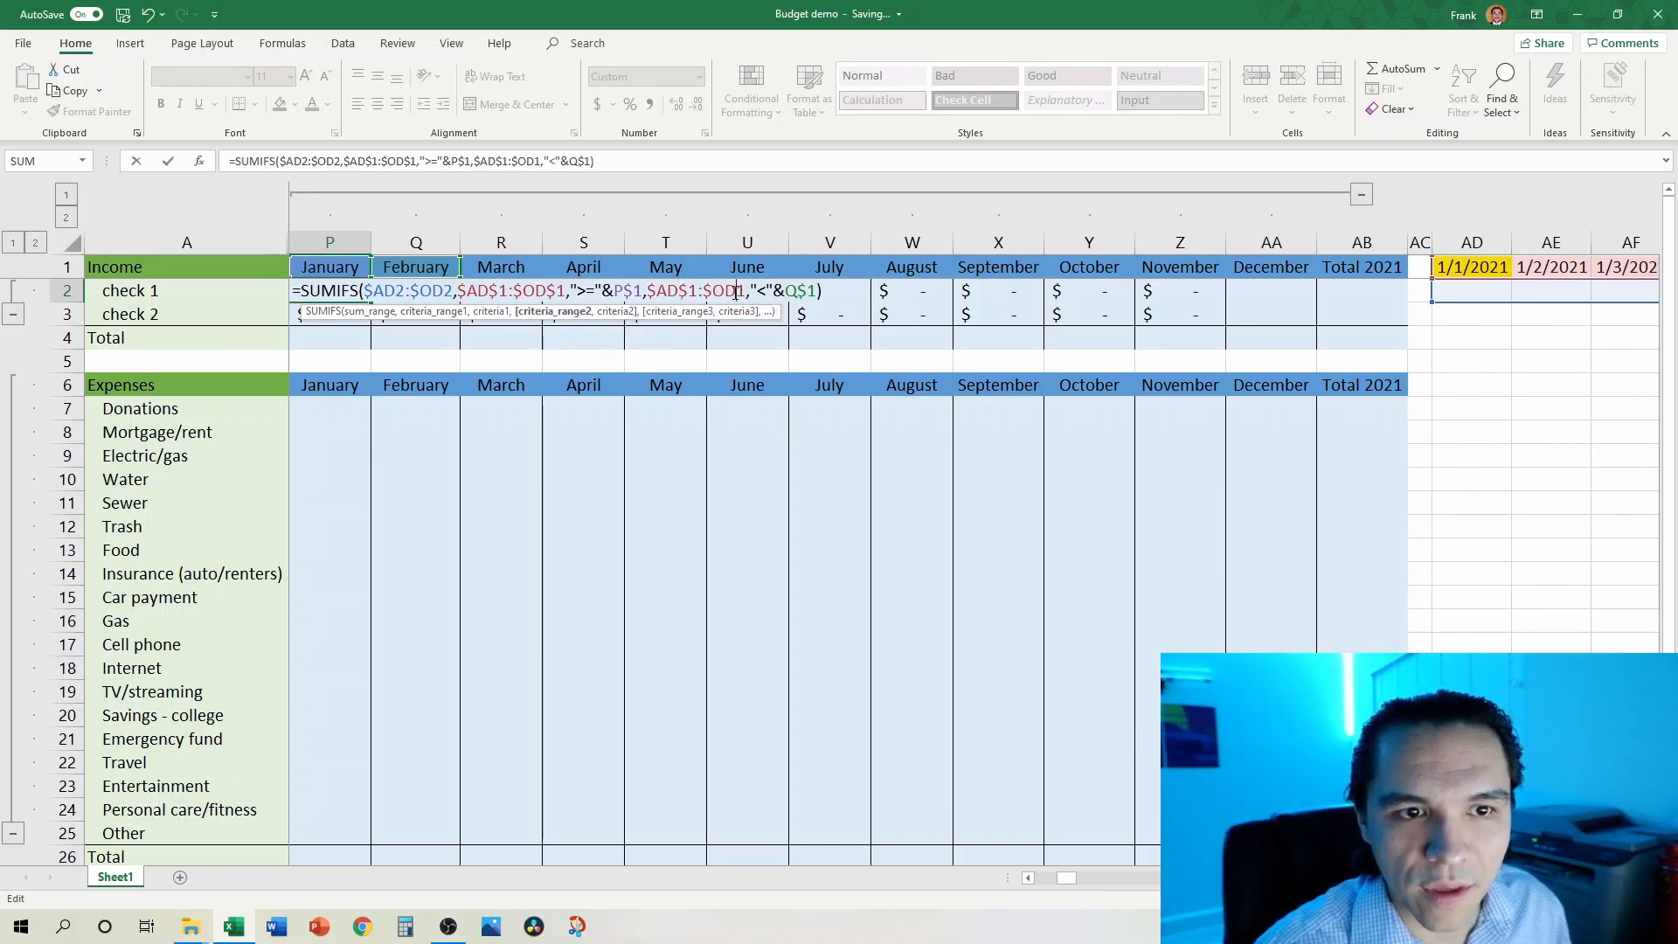
pyautogui.press('Left')
pyautogui.write('$')
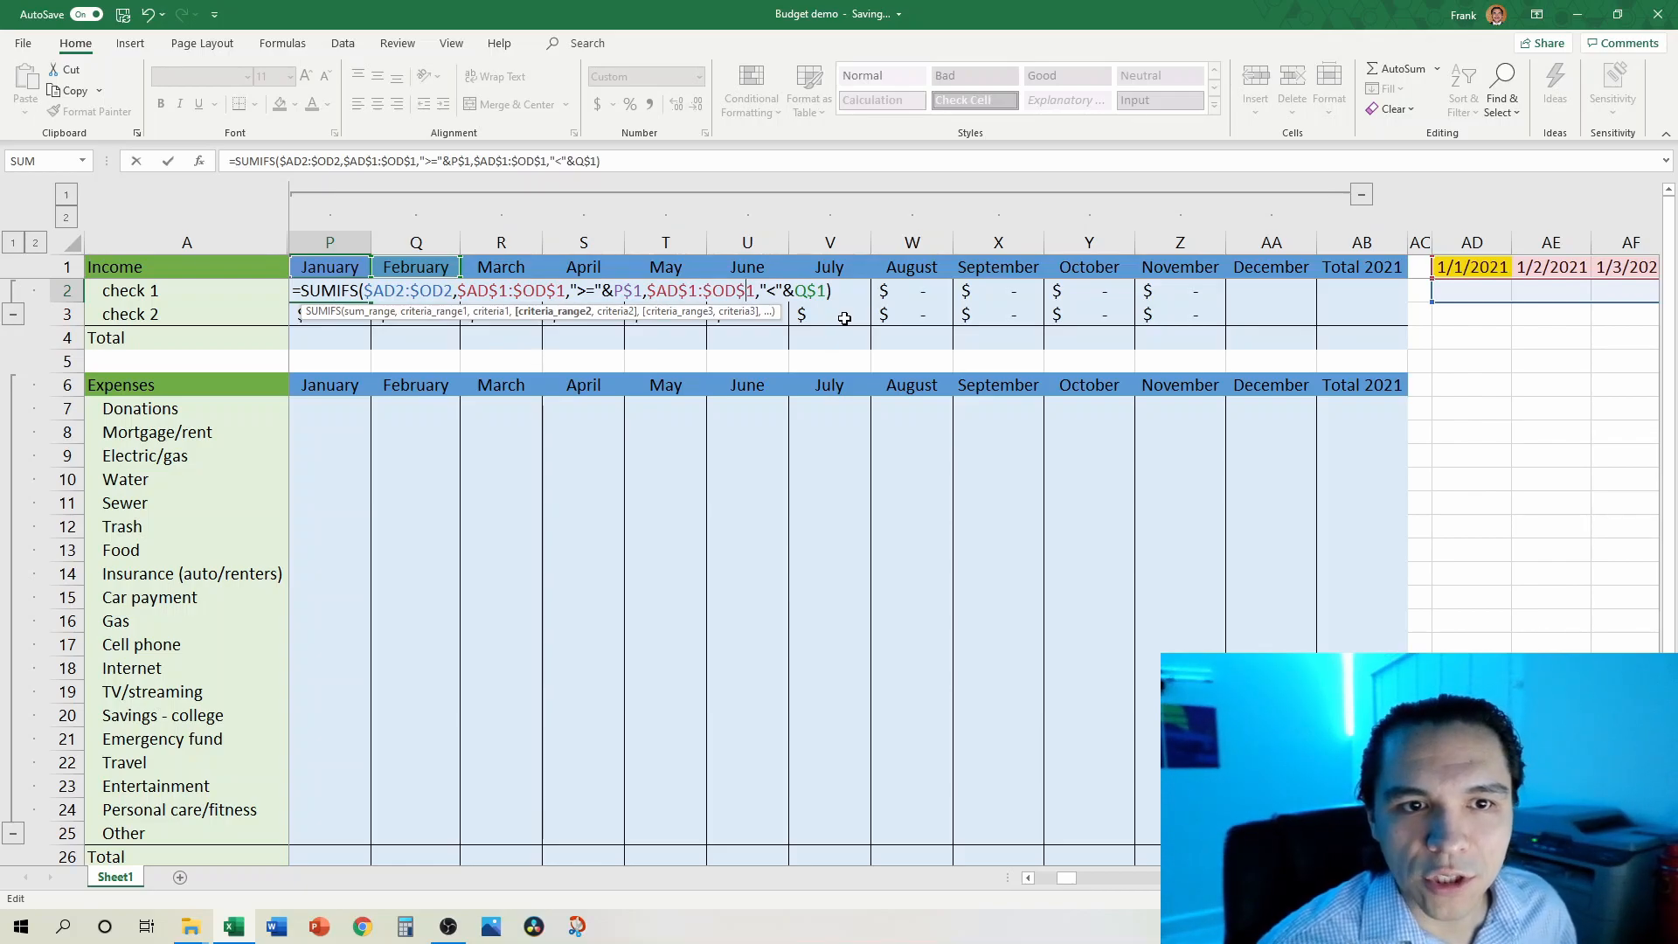
pyautogui.hotkey('ctrl', 'Return')
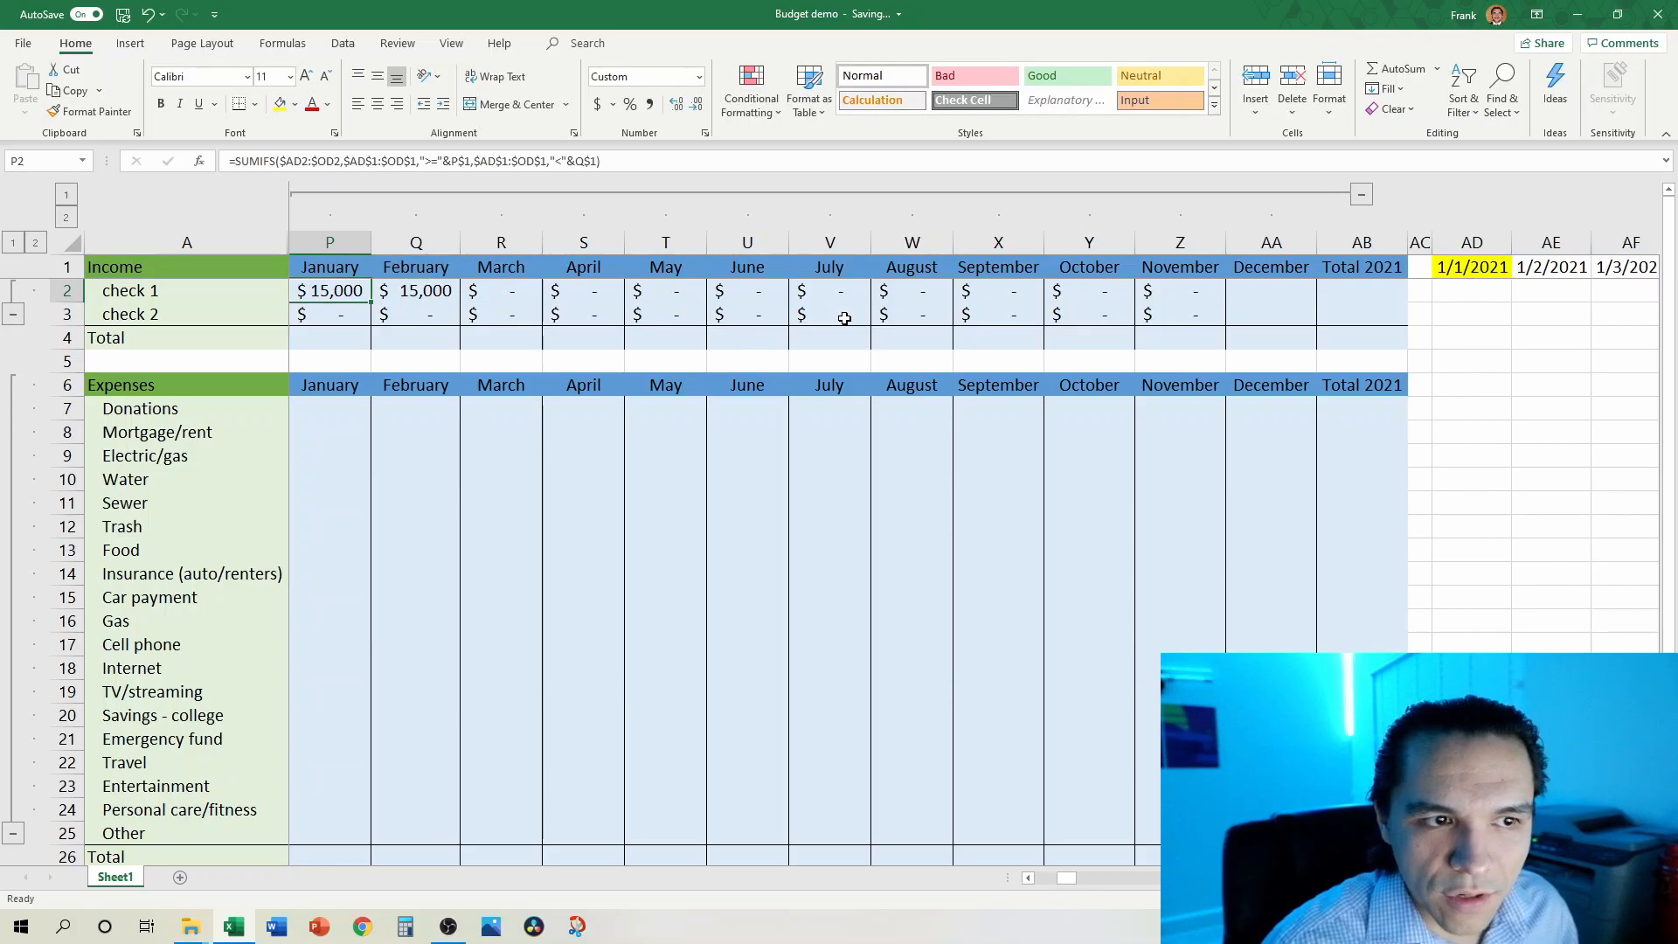
# Step: Fill the corrected SUMIFS formula across the check 1 and check 2 rows from January through November
pyautogui.hotkey('shift', 'Down')
pyautogui.hotkey('ctrl', 'shift', 'Right')
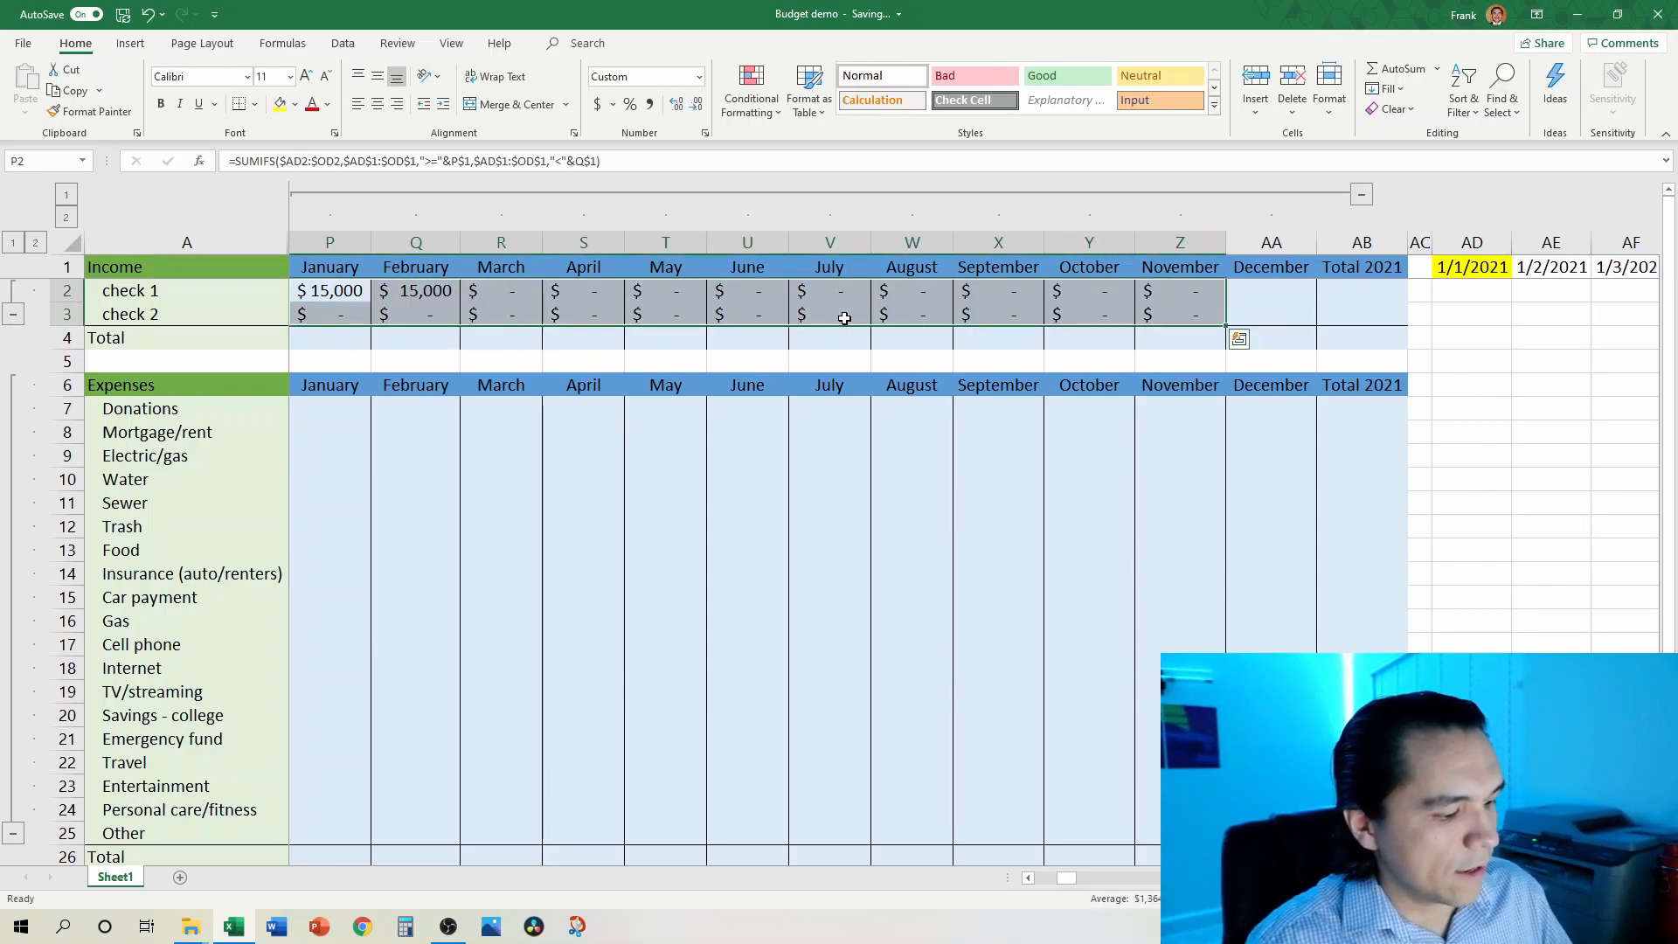
pyautogui.press('F2')
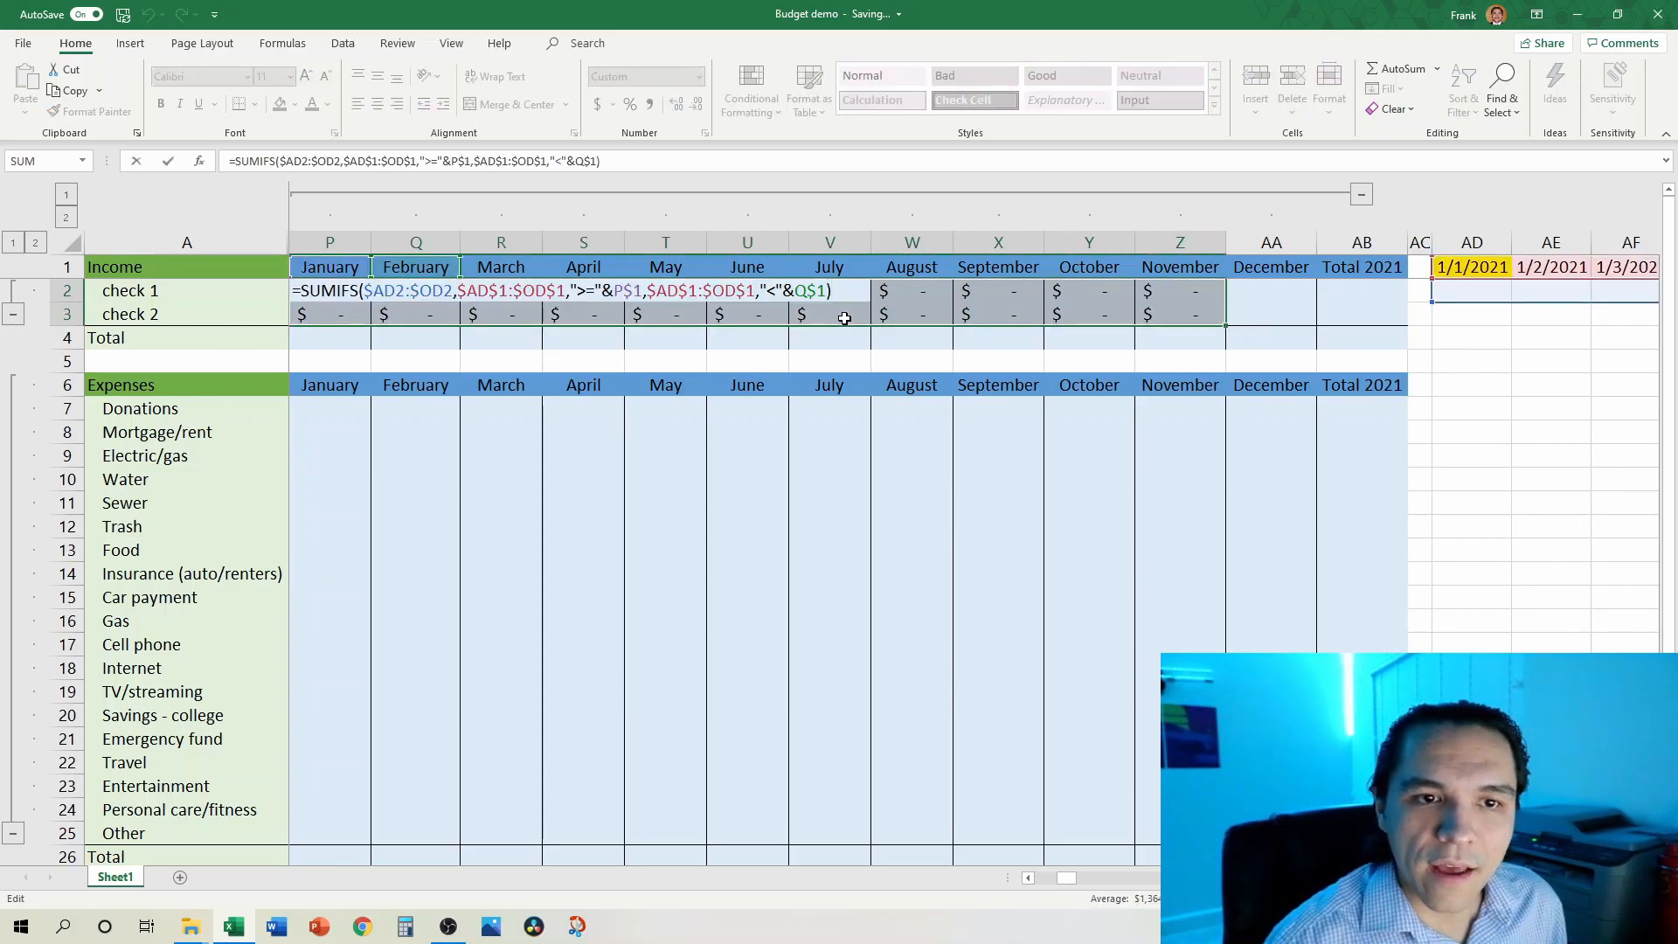
pyautogui.hotkey('ctrl', 'Return')
# Step: Review the filled SUMIFS formulas in the check 1 row from January through July
pyautogui.press('Left')
pyautogui.press('Right')
pyautogui.press('Right')
pyautogui.press('Right')
pyautogui.press('Right')
pyautogui.press('Right')
pyautogui.press('Right')
pyautogui.press('Right')
pyautogui.press('Right')
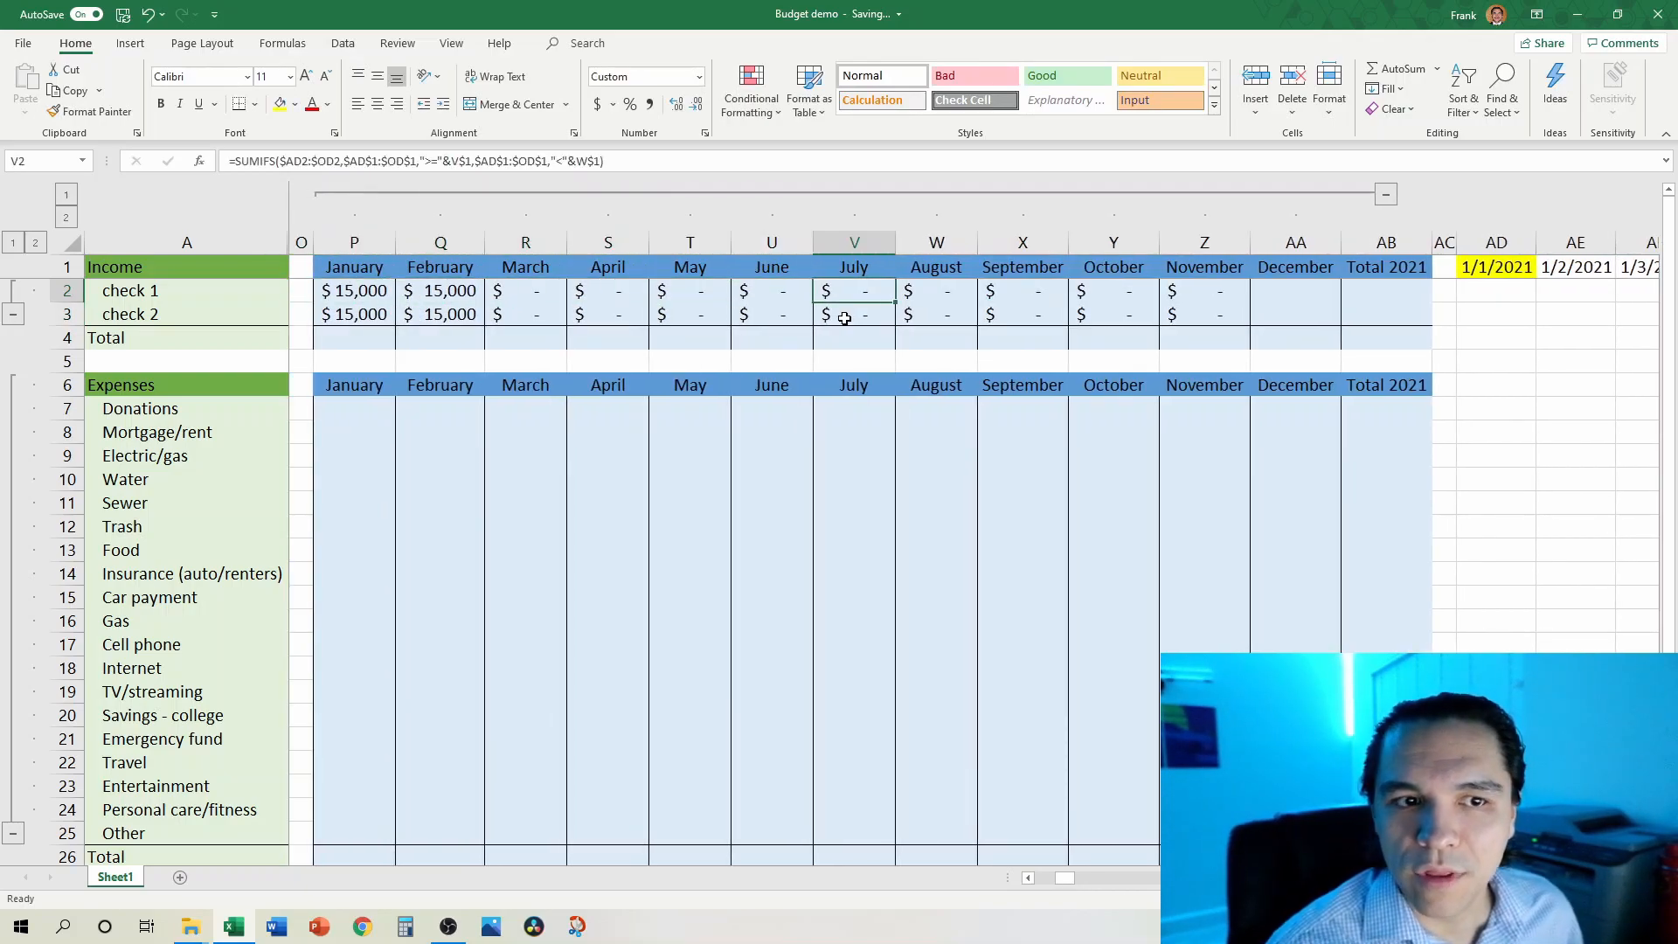
pyautogui.press('Left')
pyautogui.press('Left')
pyautogui.press('Left')
pyautogui.press('Left')
pyautogui.press('Left')
pyautogui.press('Left')
pyautogui.press('Left')
# Step: Sum the check 1 and check 2 actuals in the income Total row for January through Total 2021
pyautogui.press('Down')
pyautogui.press('Down')
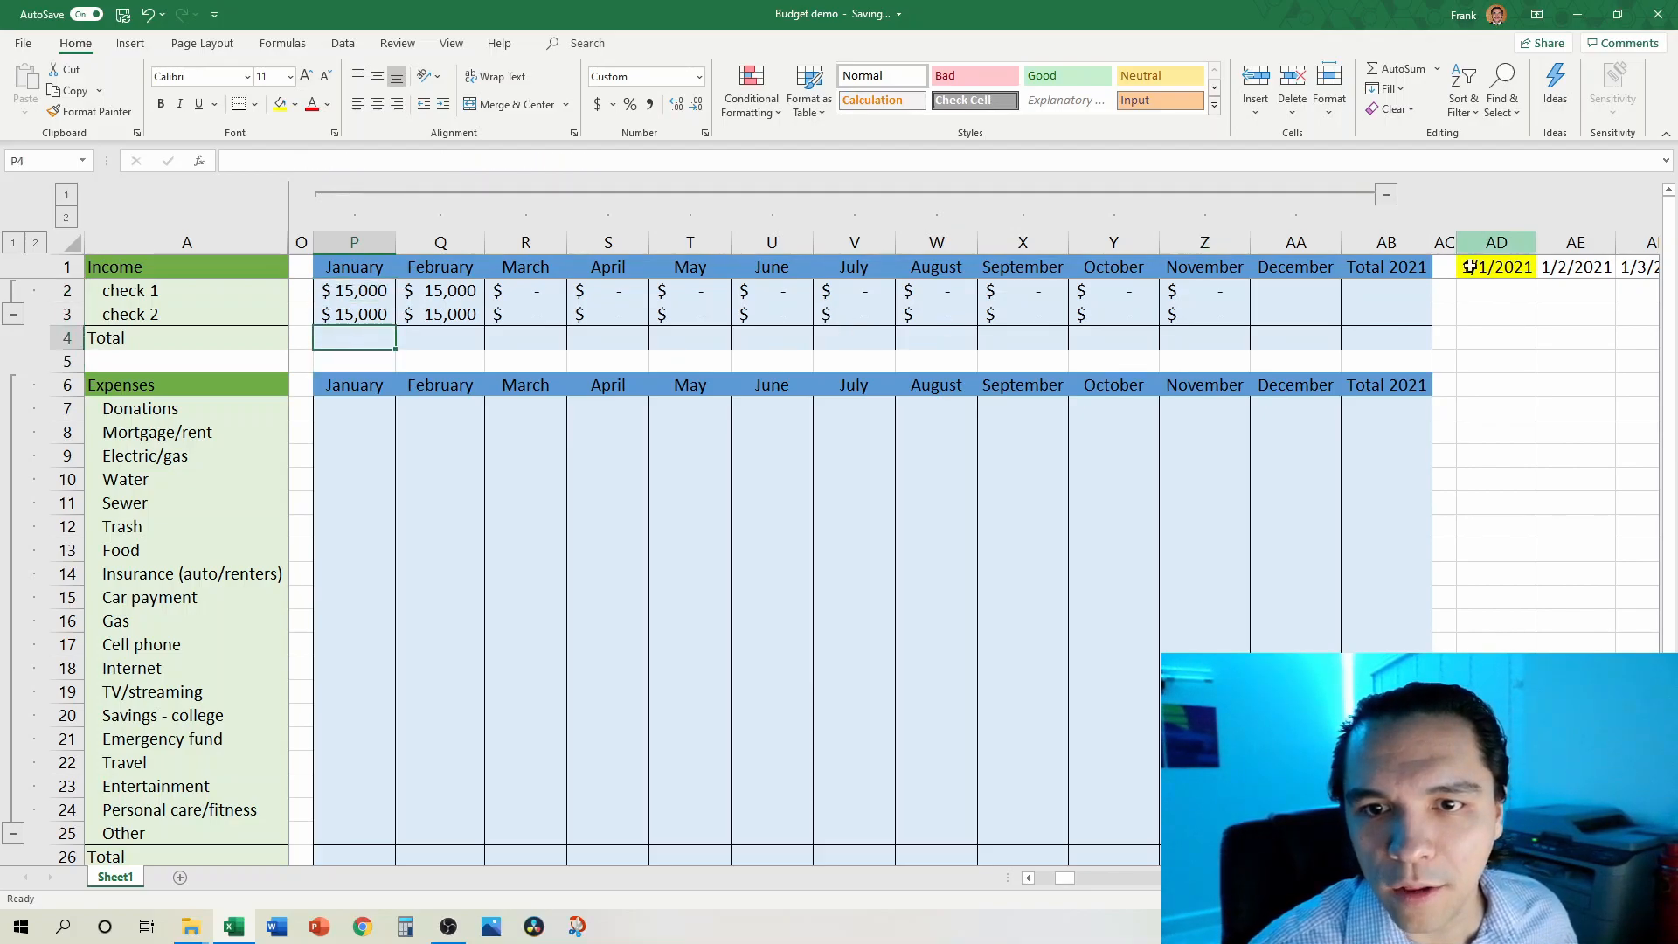
pyautogui.keyDown('shift'); pyautogui.click(1425, 335); pyautogui.keyUp('shift')
pyautogui.write('=SUM(')
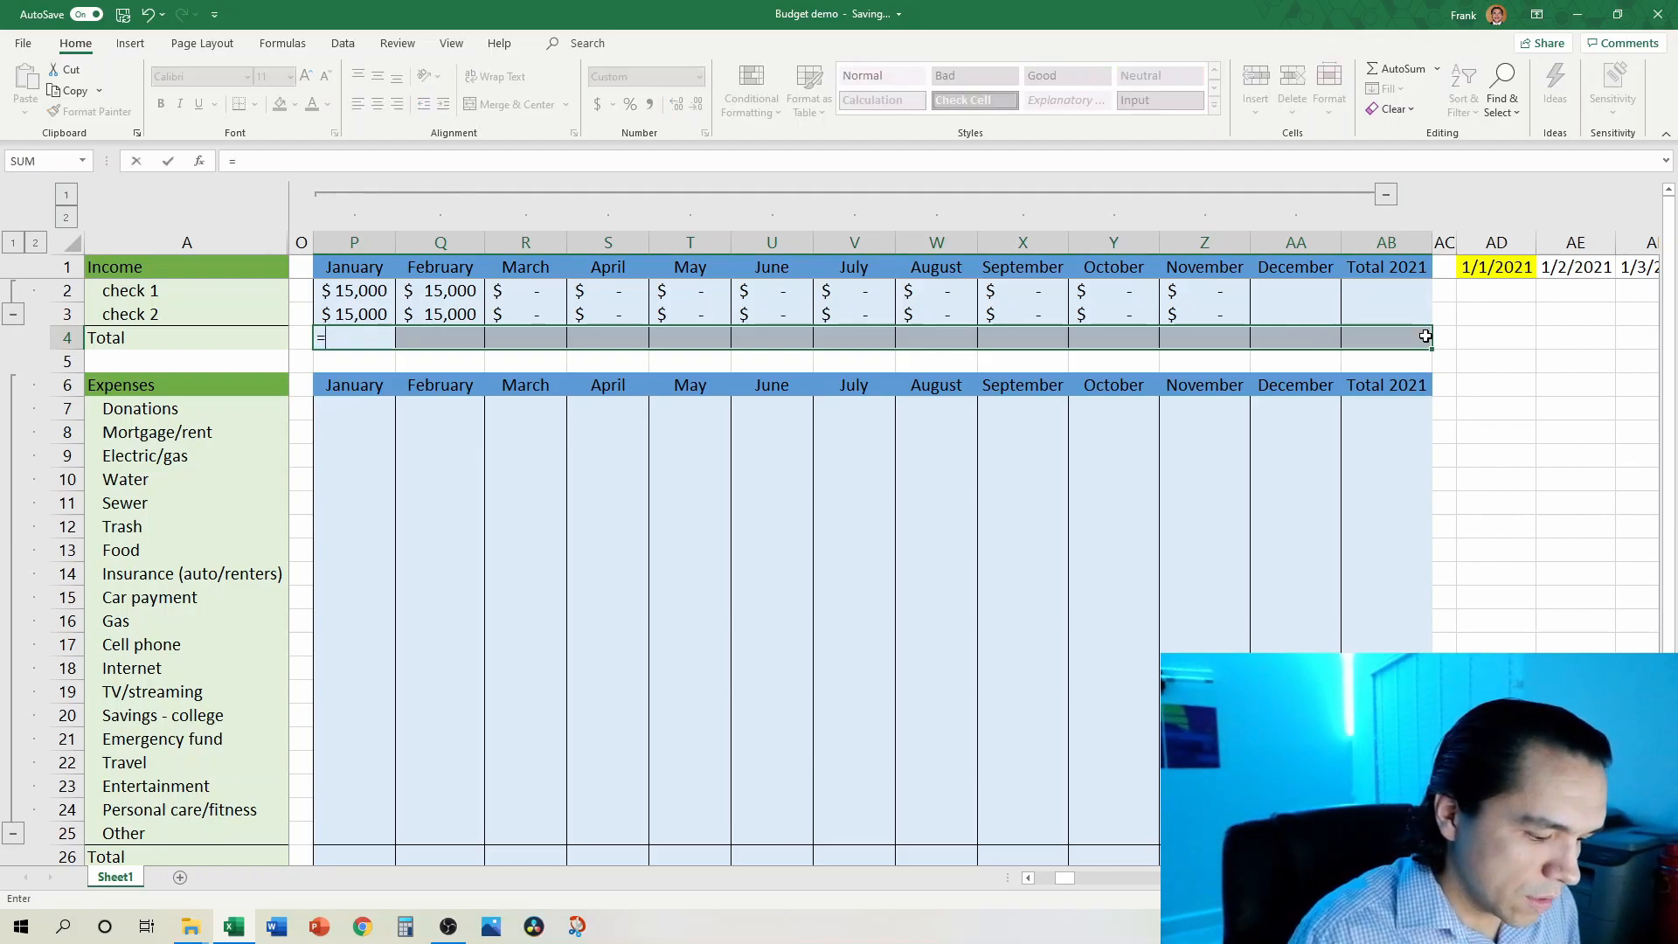
pyautogui.press('Up')
pyautogui.hotkey('shift', 'Up')
pyautogui.write(')')
pyautogui.hotkey('ctrl', 'Return')
# Step: Fill the Total 2021 cells of check 1 and check 2 with a SUM of January through December, =SUM(P2:AA2)
pyautogui.press('Right')
pyautogui.hotkey('ctrl', 'Right')
pyautogui.press('Up')
pyautogui.press('Up')
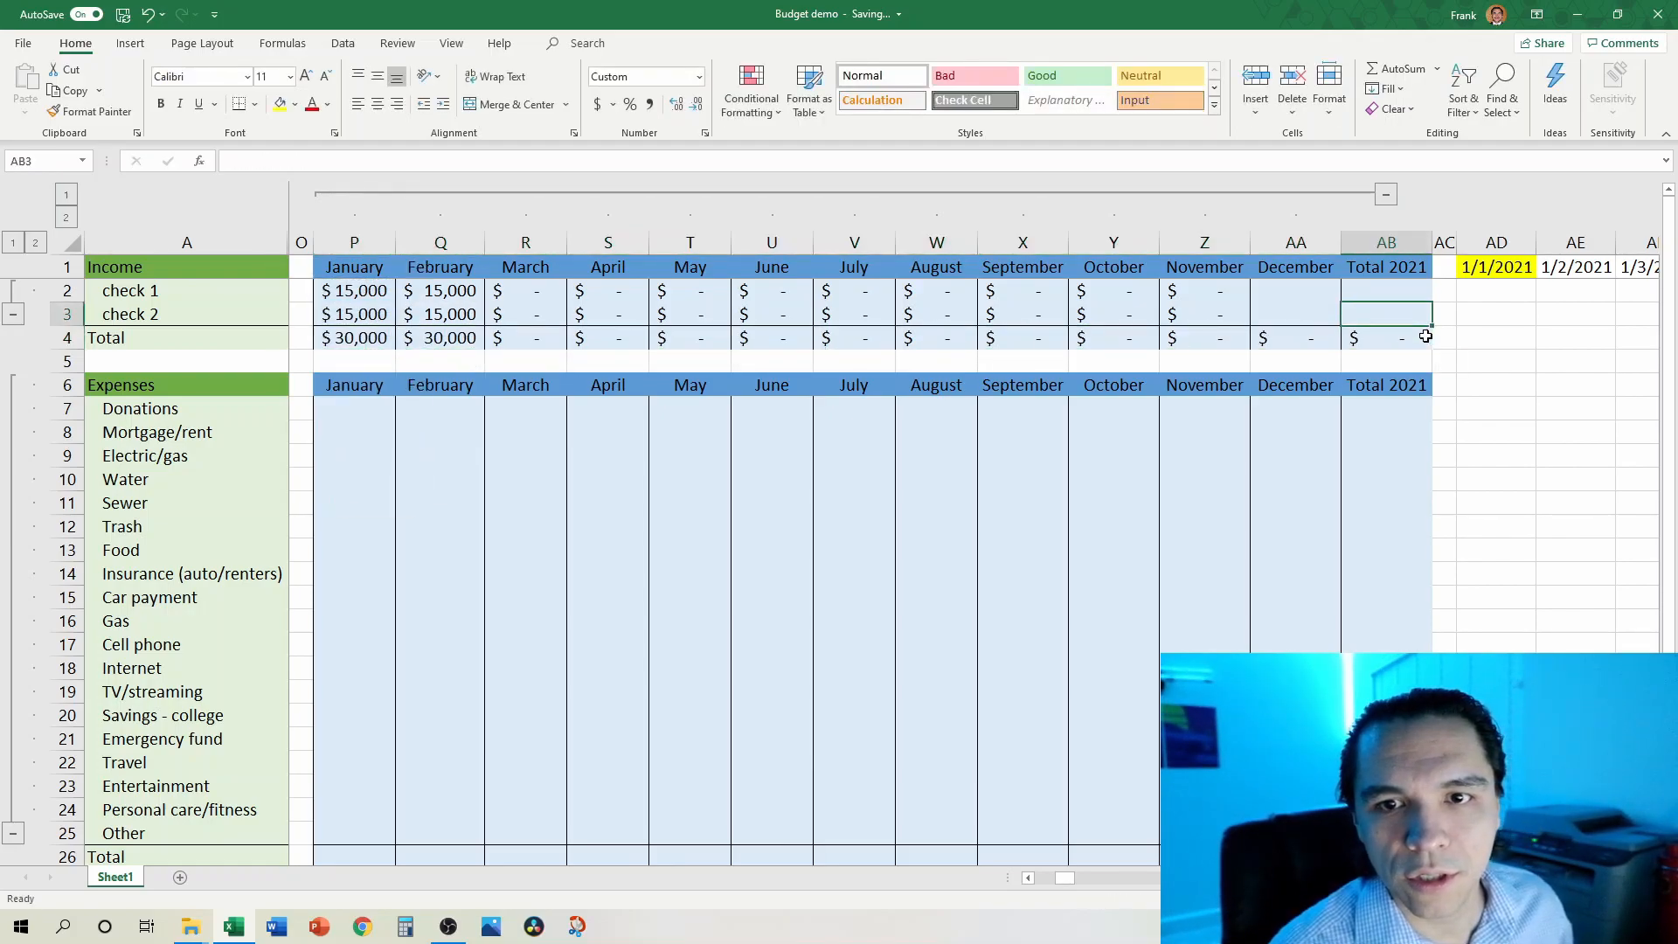
pyautogui.hotkey('shift', 'Down')
pyautogui.write('=sum')
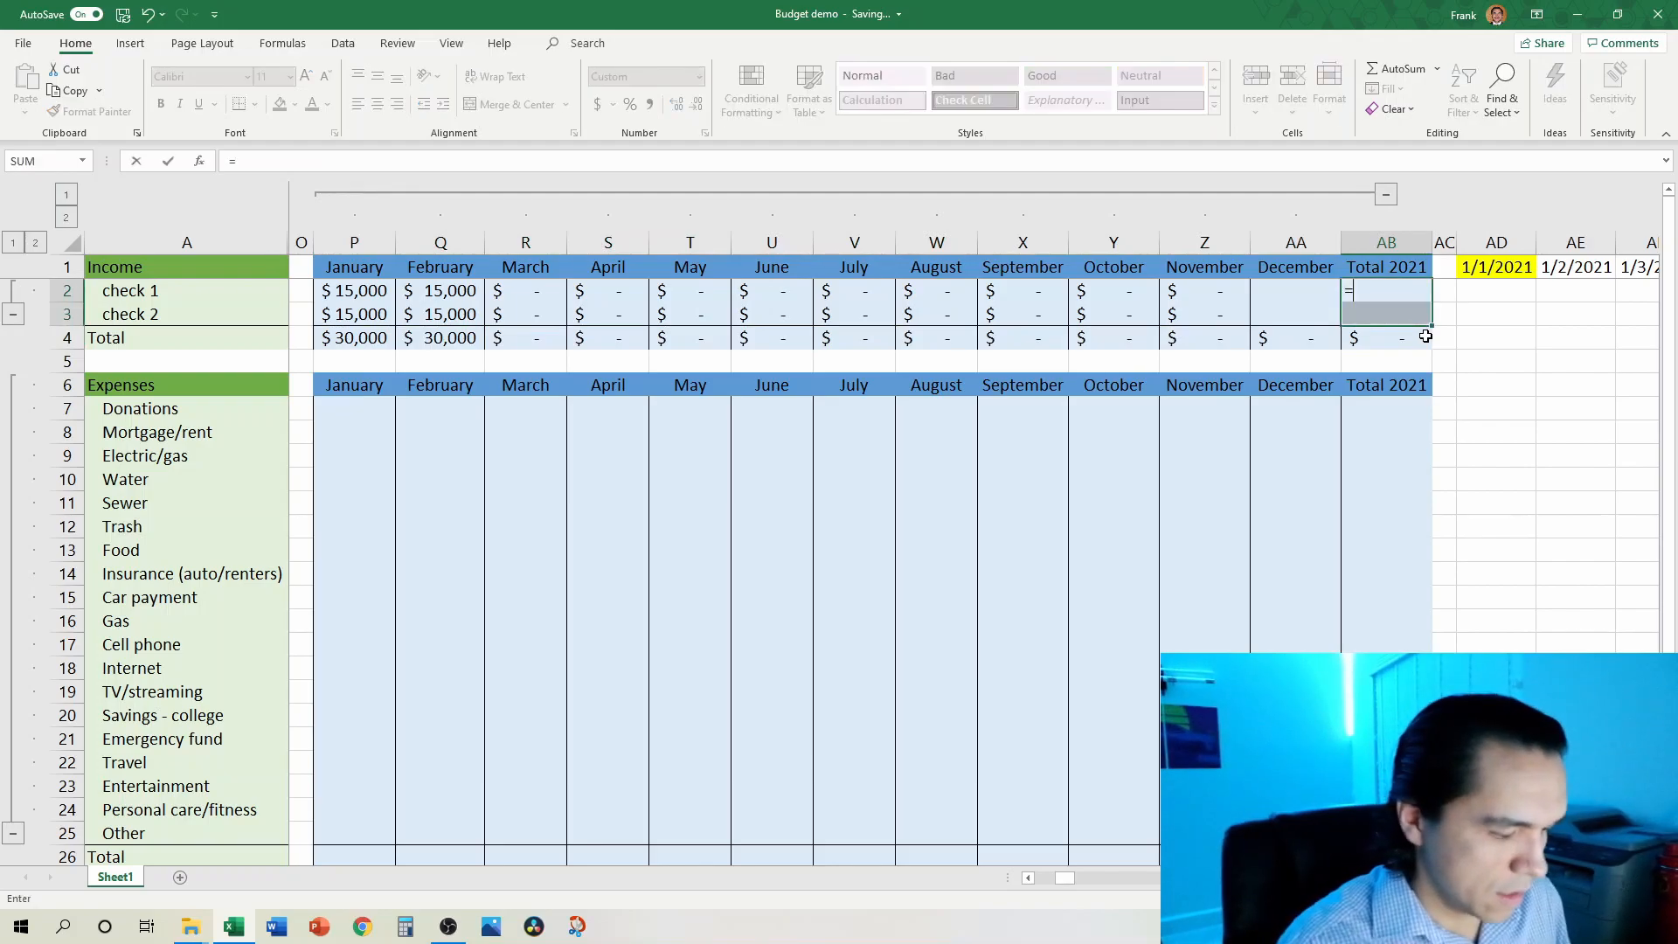
pyautogui.press('Tab')
pyautogui.press('Left')
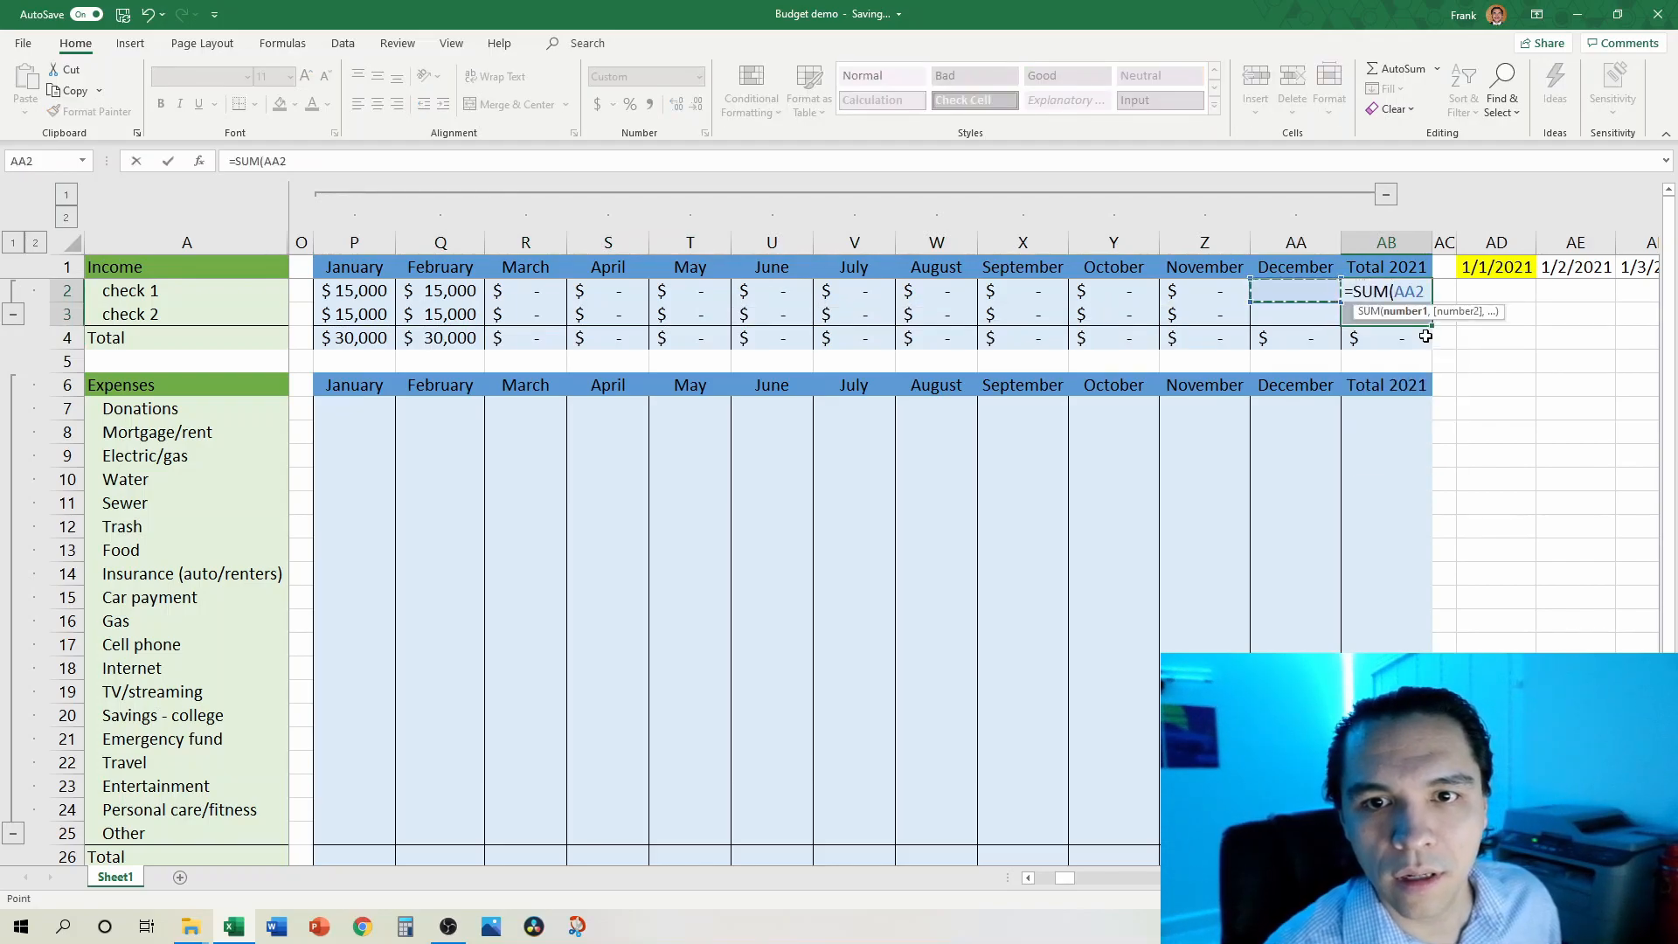
pyautogui.hotkey('shift', 'Left')
pyautogui.hotkey('ctrl', 'shift', 'Left')
pyautogui.hotkey('ctrl', 'Return')
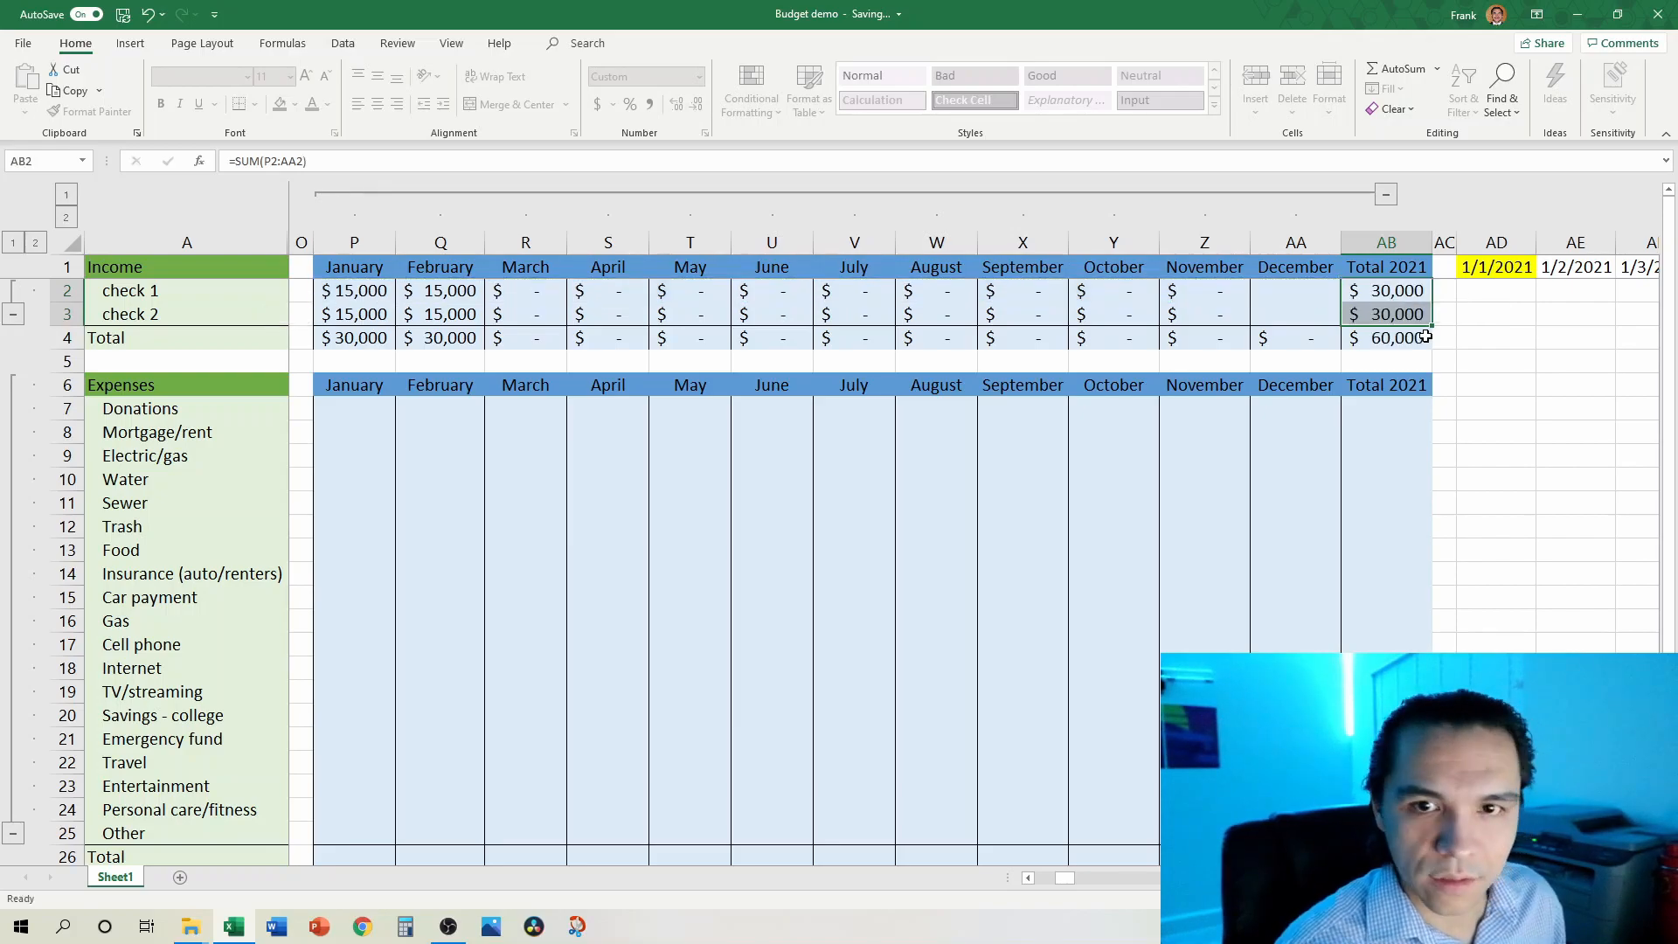
# Step: Copy the November SUMIFS formulas for check 1 and check 2 into December
pyautogui.press('Down')
pyautogui.press('Down')
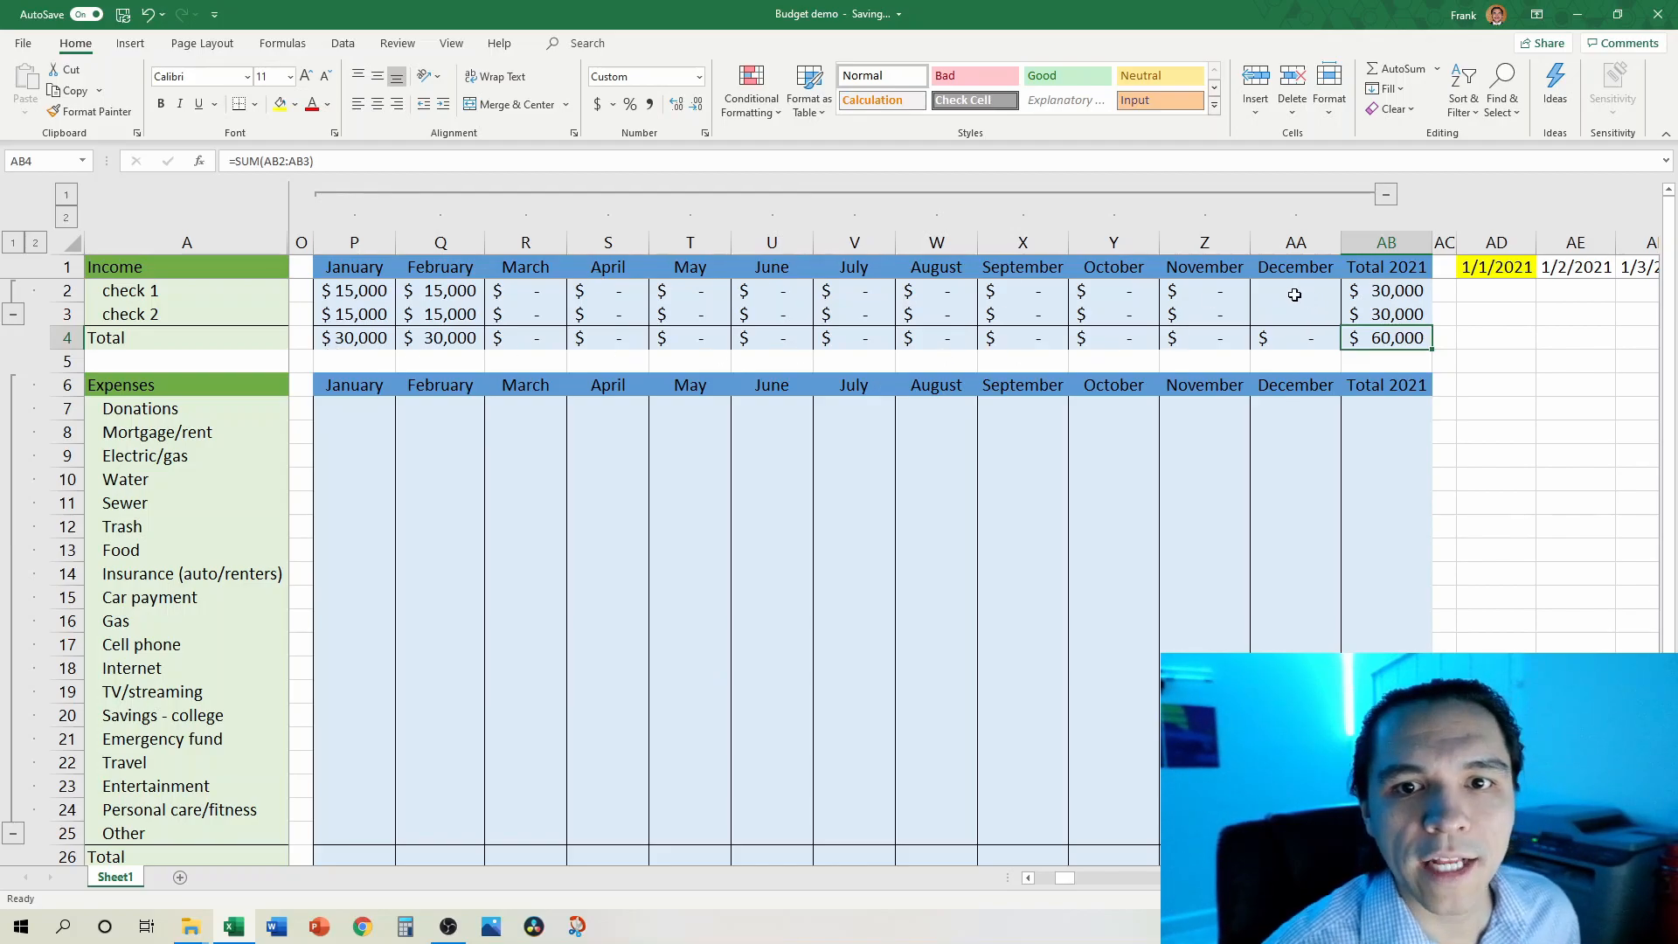
pyautogui.moveTo(1210, 290); pyautogui.dragTo(1292, 307)
pyautogui.hotkey('ctrl', 'r')
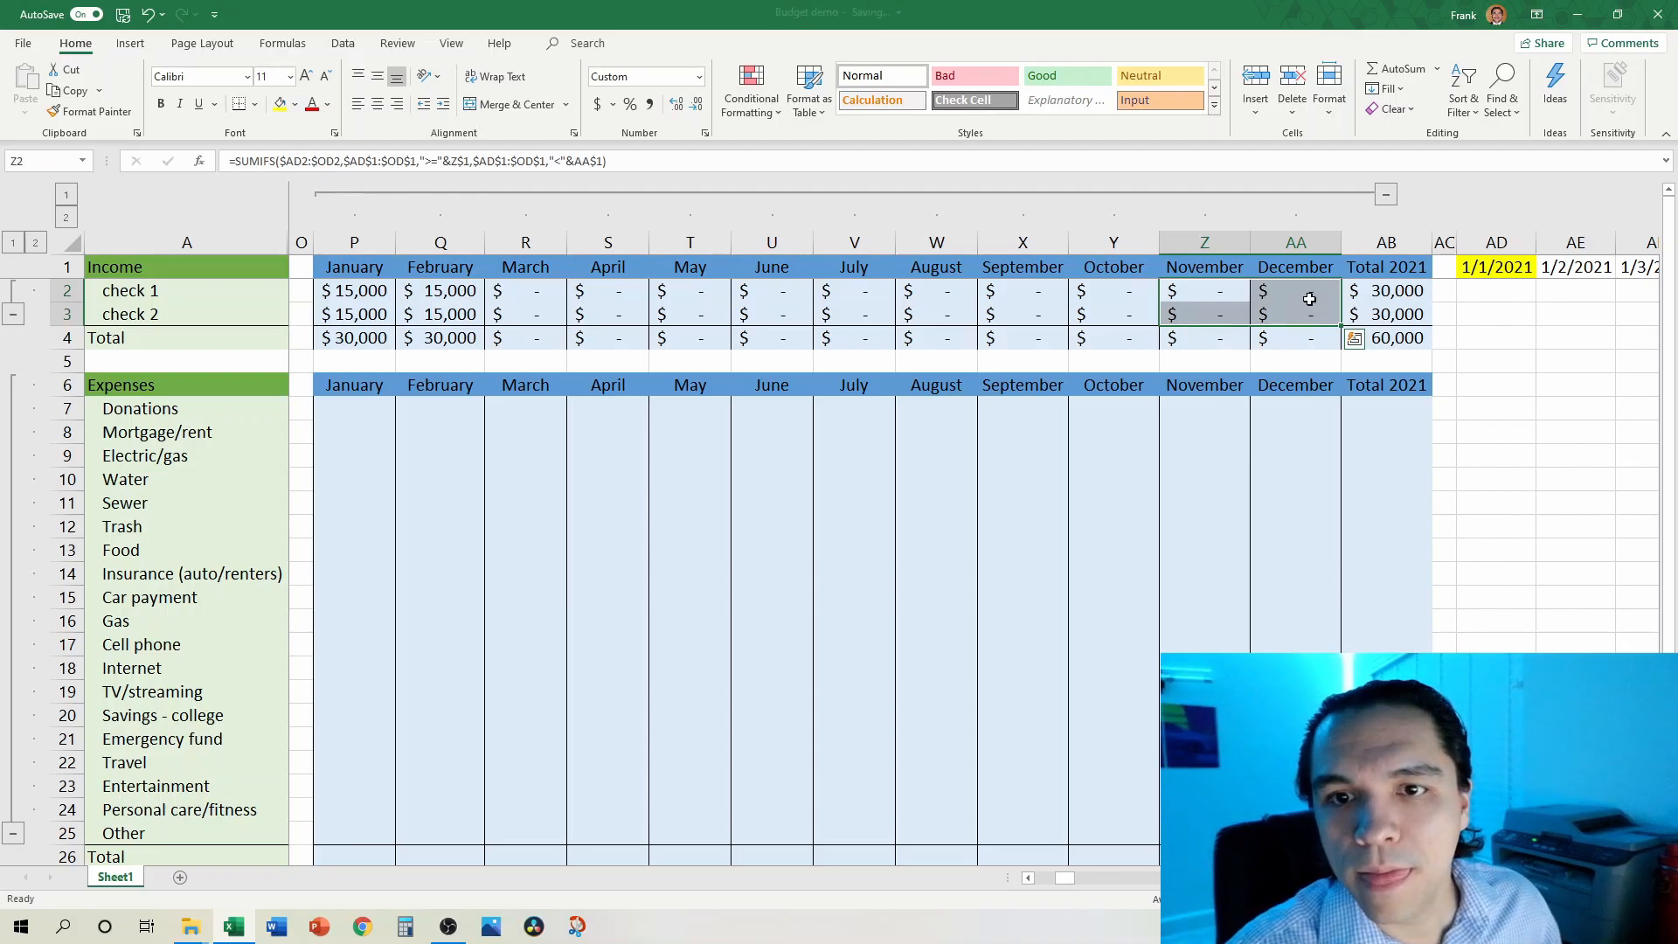
# Step: Change the end-date criterion of the December check 1 formula to "<="&EOMONTH(AA$1,0)
pyautogui.click(1316, 291)
pyautogui.doubleClick(1318, 290)
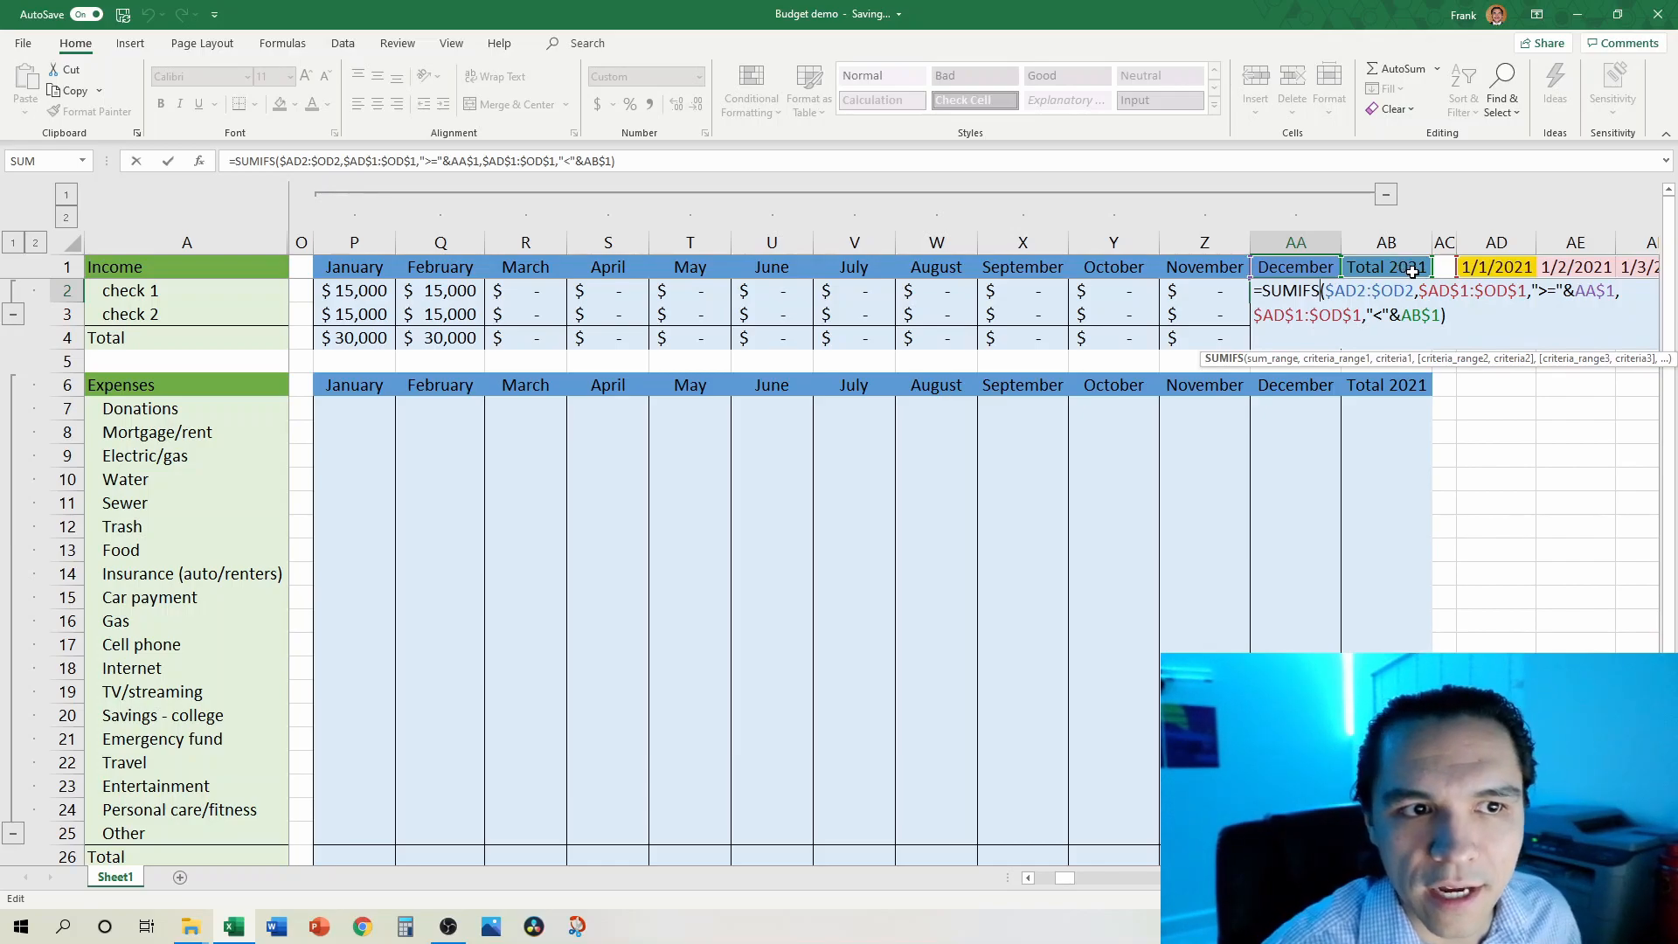
pyautogui.click(579, 162)
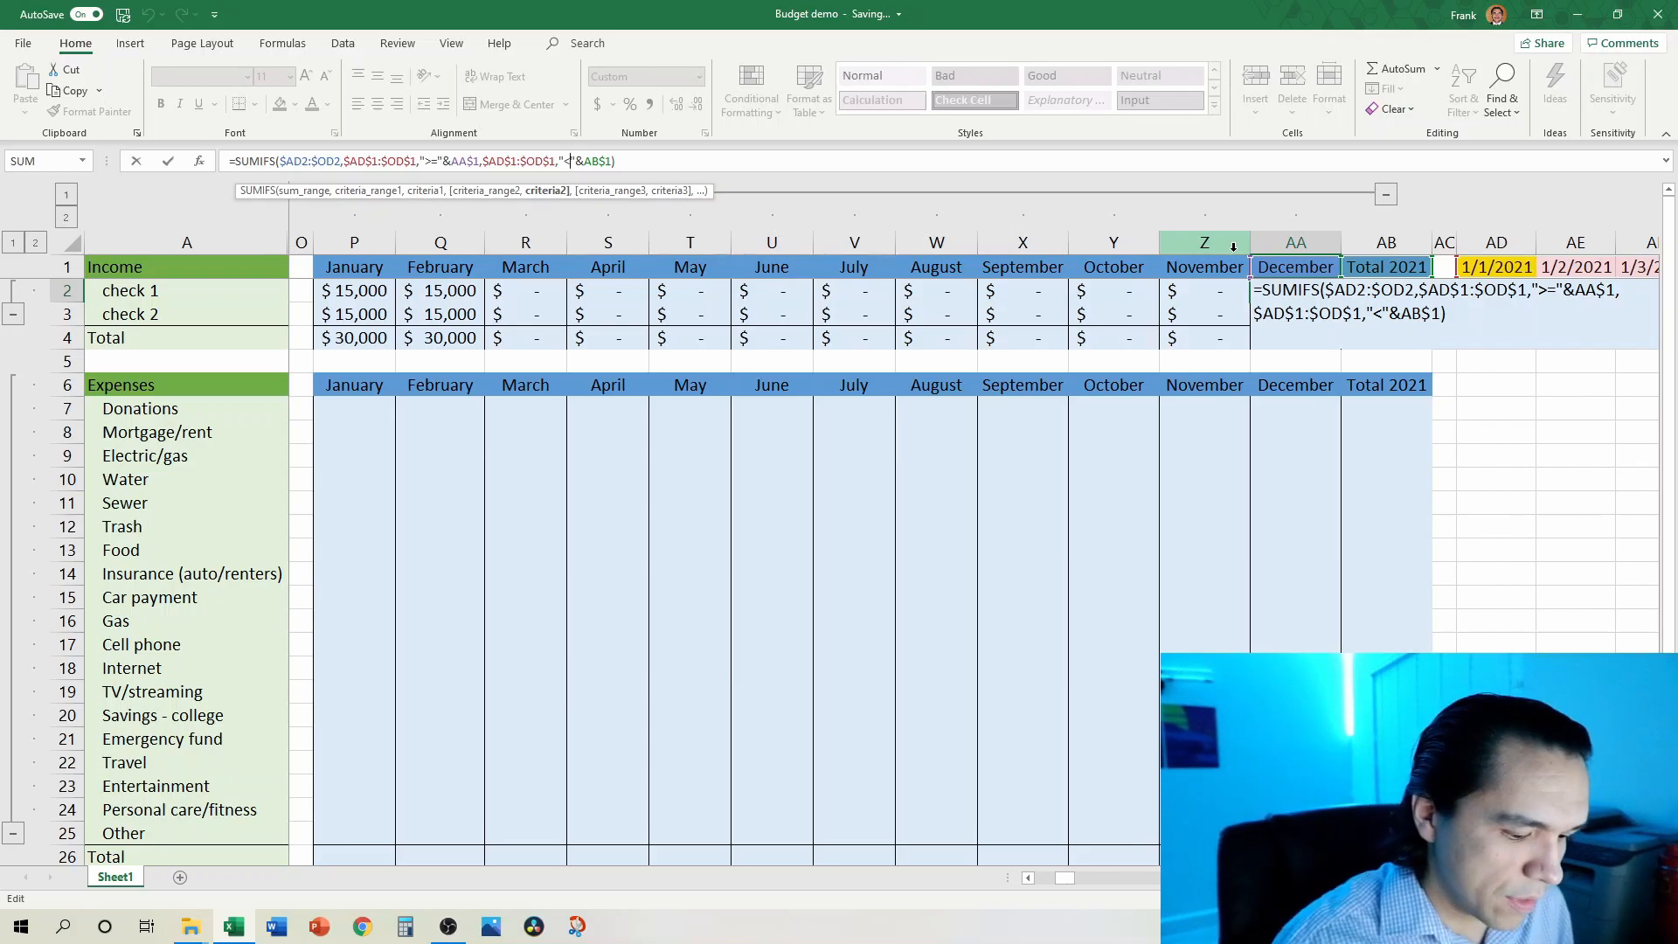
pyautogui.write('=')
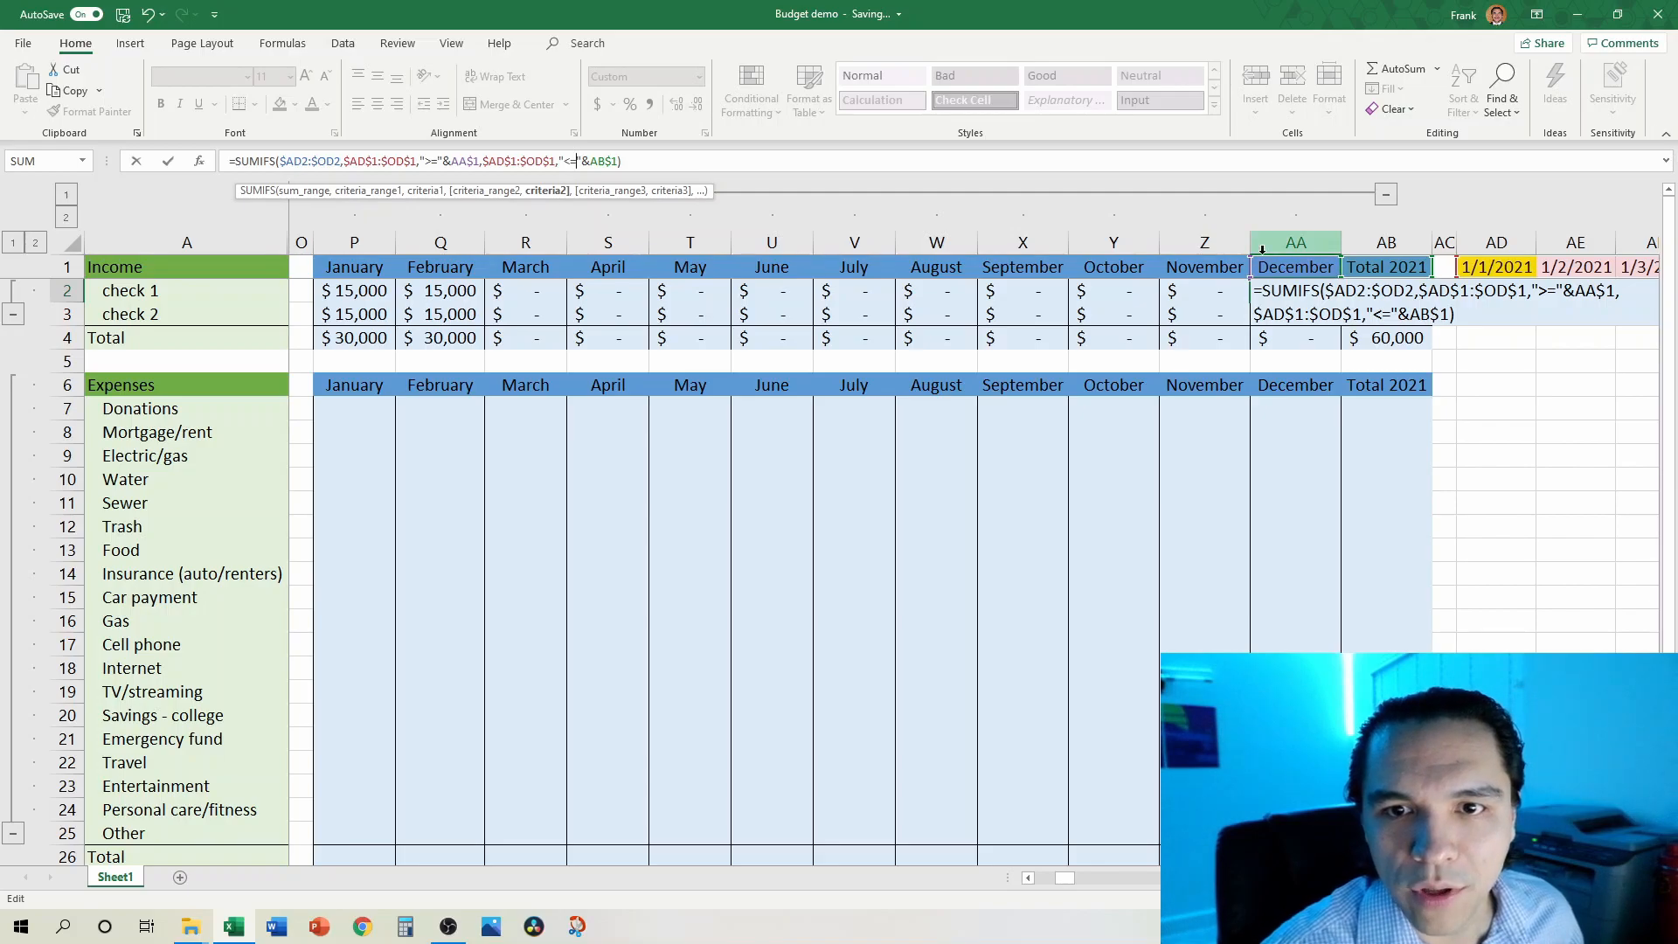
pyautogui.moveTo(1362, 263); pyautogui.dragTo(1322, 263)
pyautogui.click(591, 161)
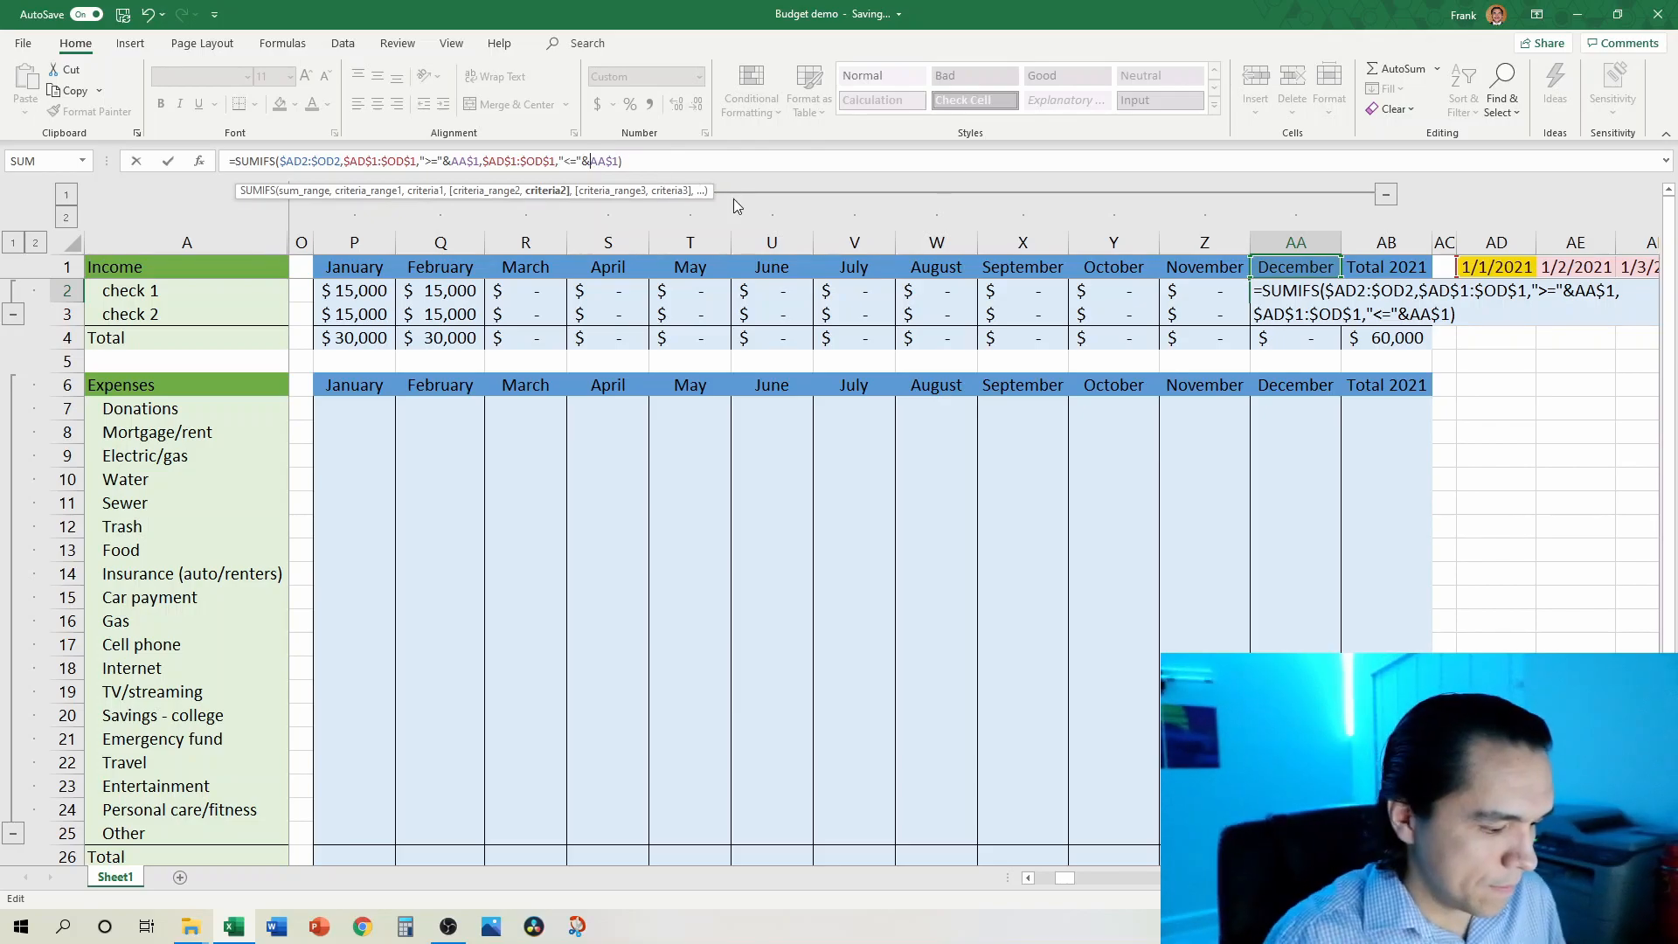
pyautogui.write('eom')
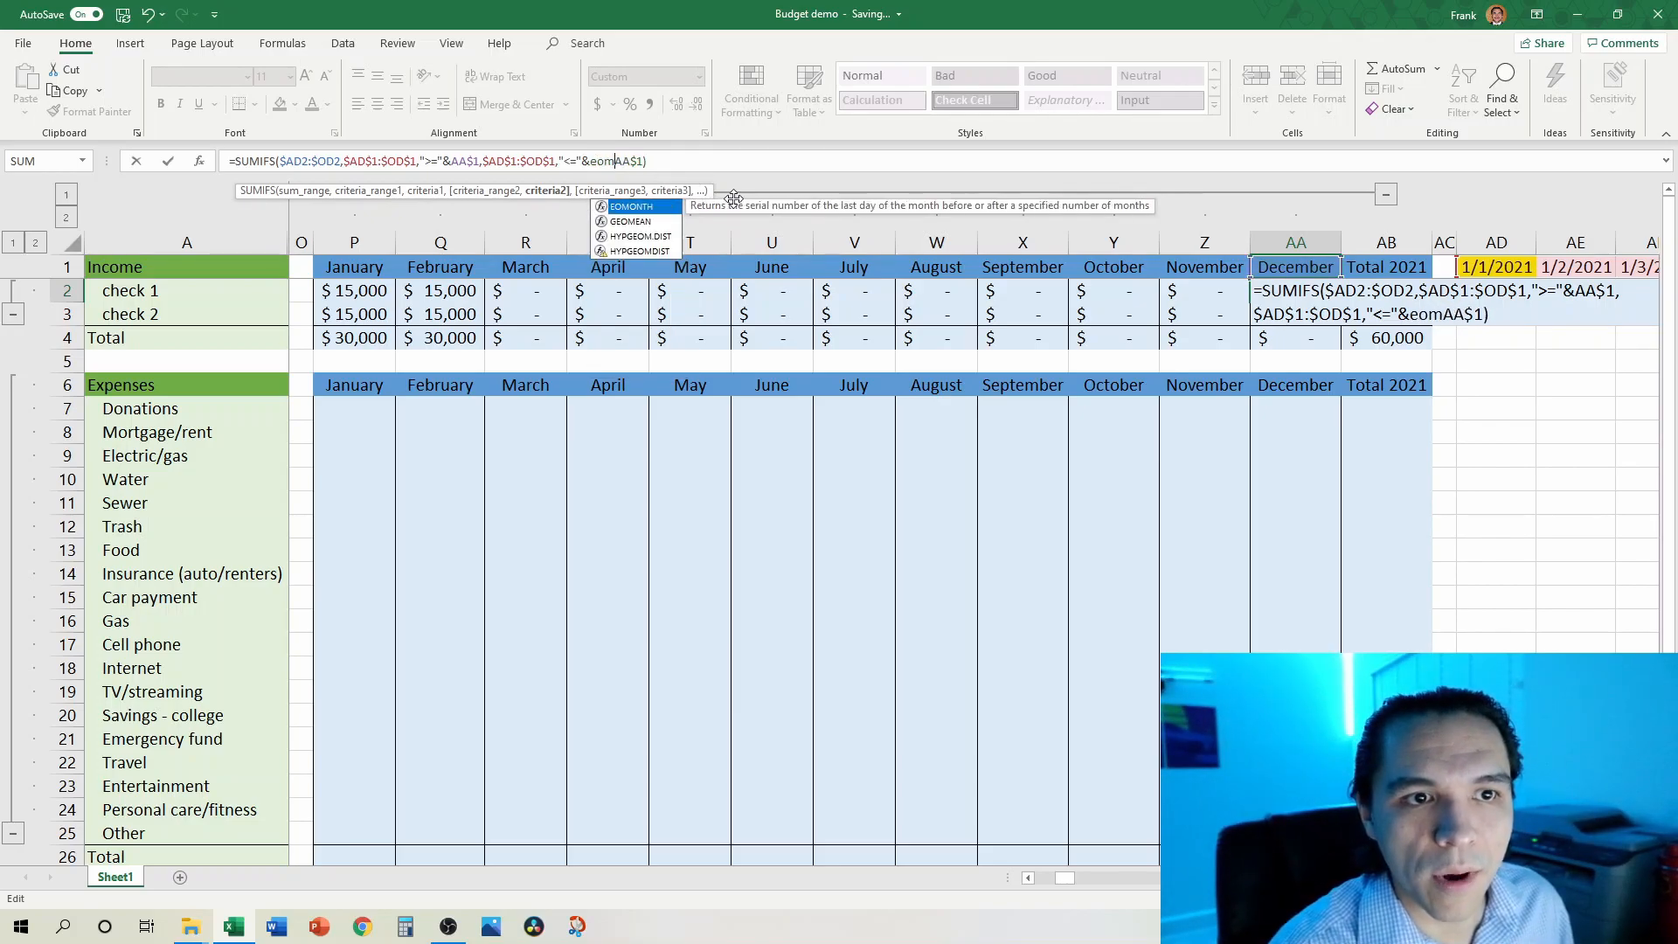
pyautogui.press('Tab')
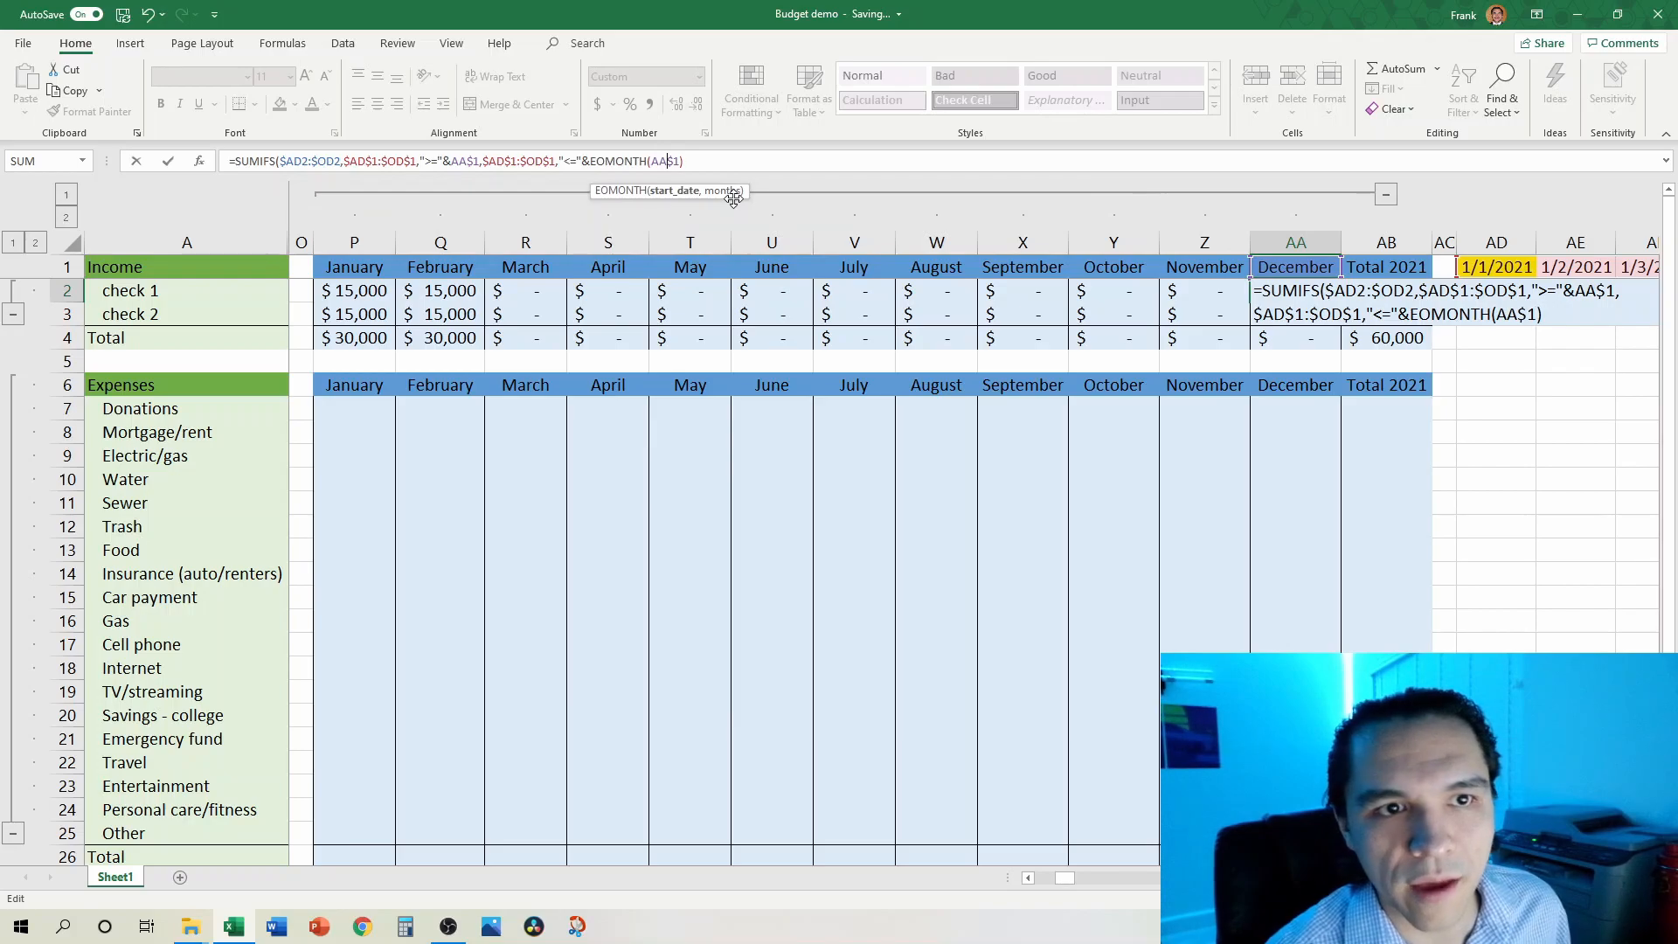
pyautogui.write(',0)')
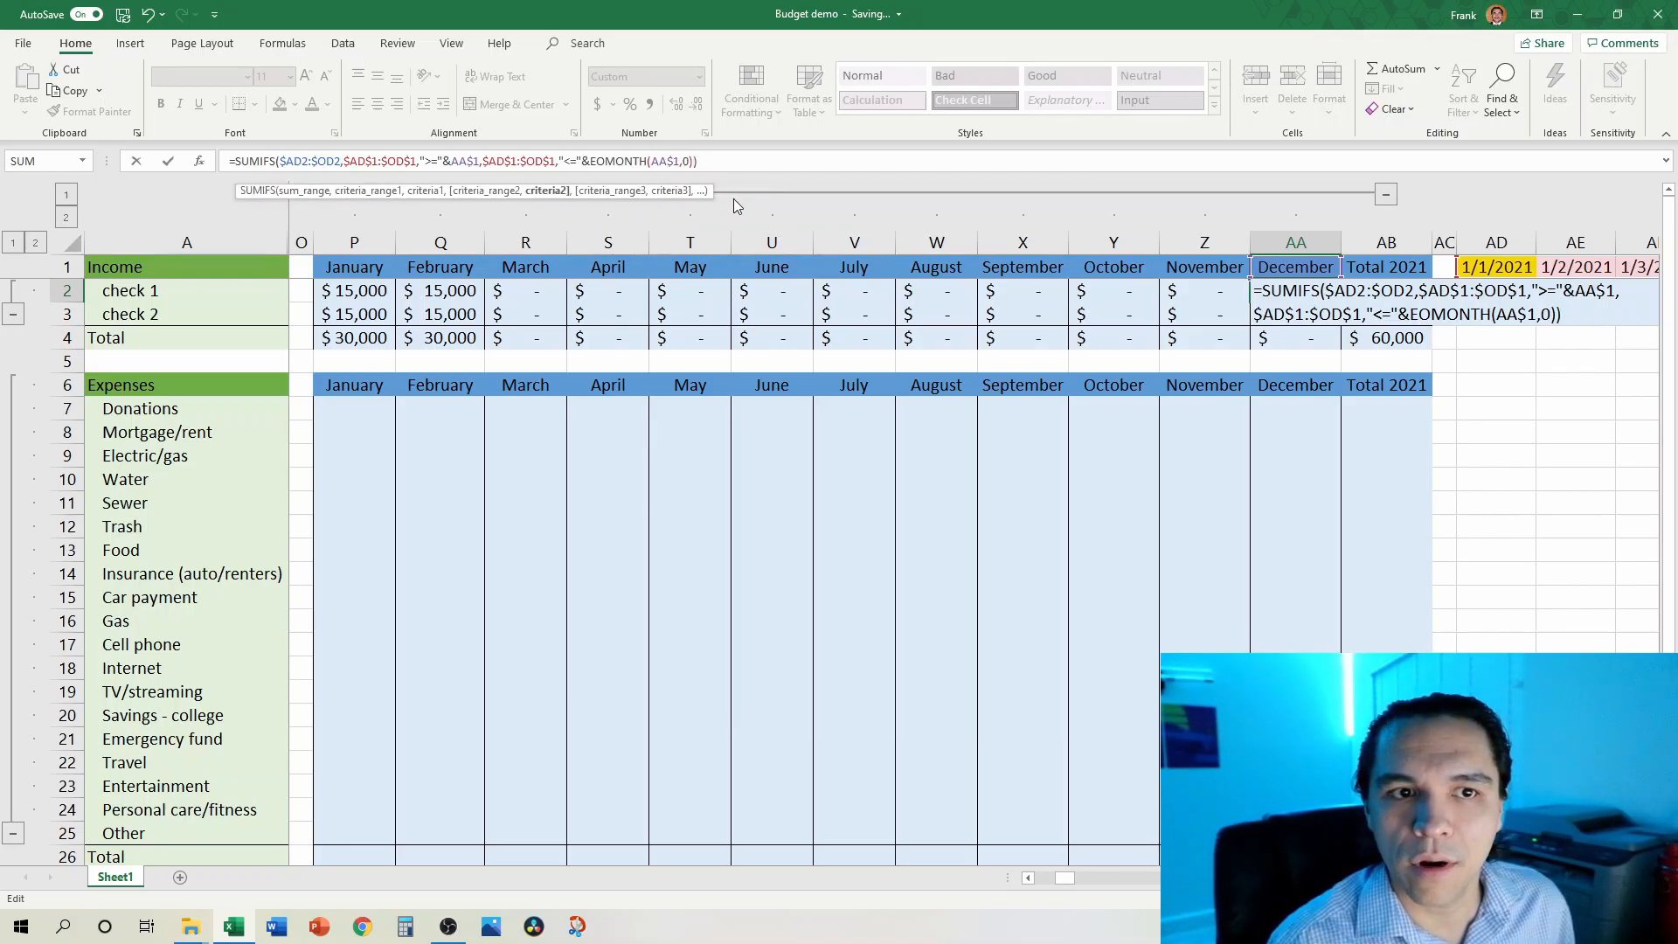
pyautogui.press('Return')
pyautogui.press('Up')
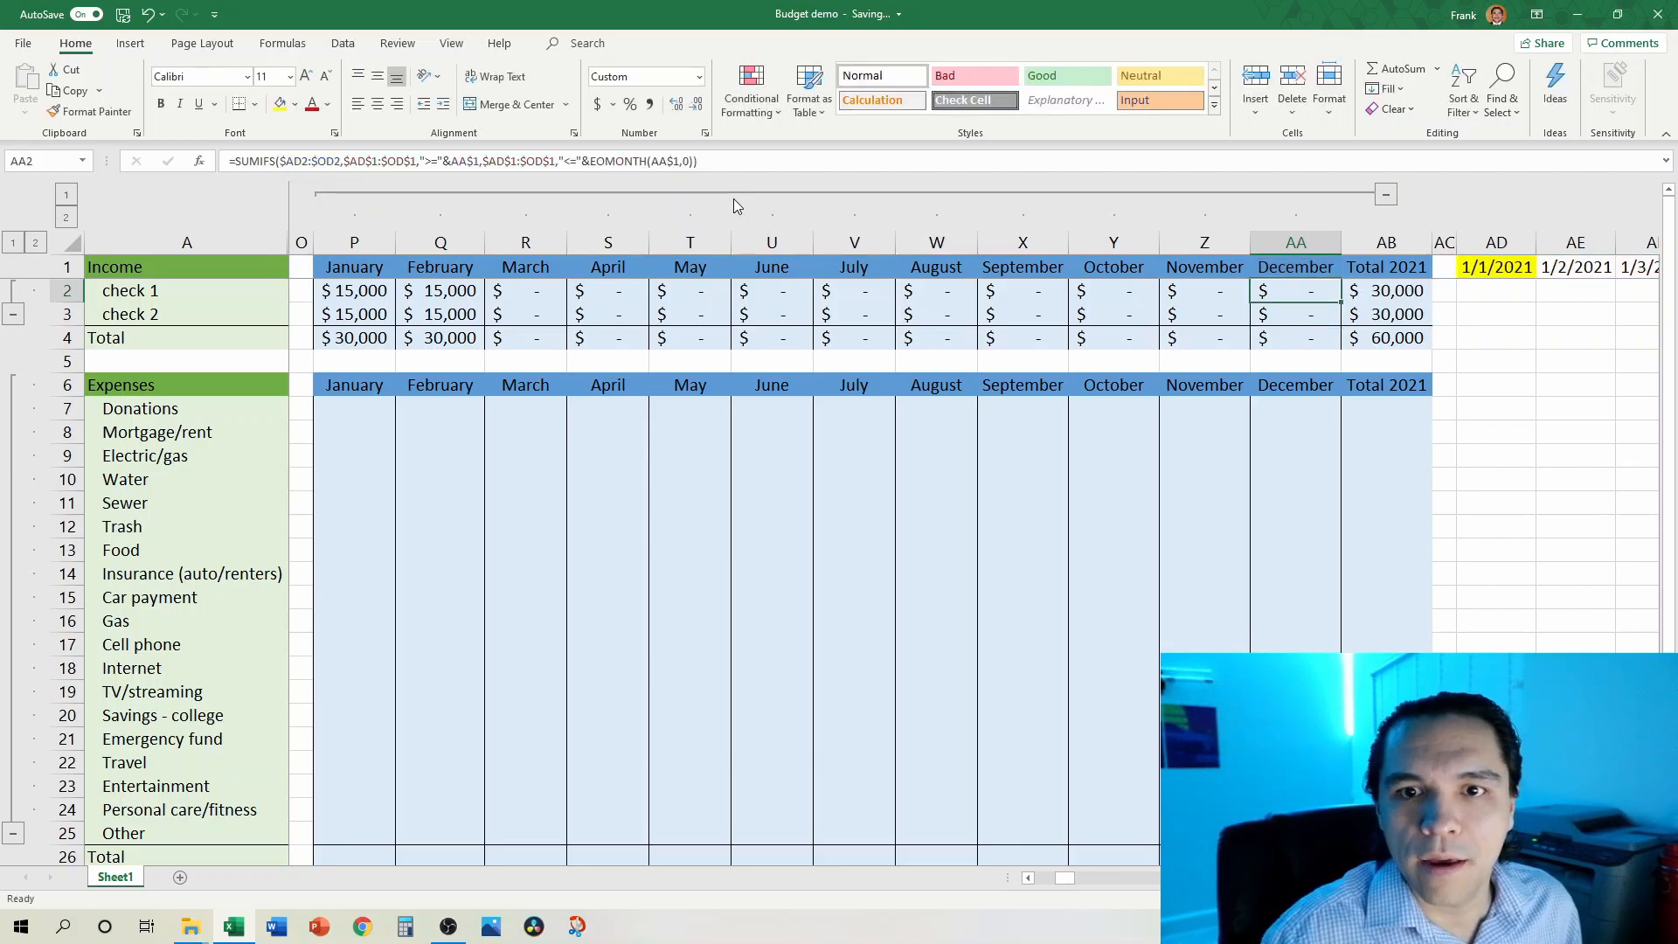
# Step: Apply the December check 1 formula with EOMONTH to the December check 2 cell as well
pyautogui.hotkey('shift', 'Down')
pyautogui.press('F2')
pyautogui.hotkey('ctrl', 'Return')
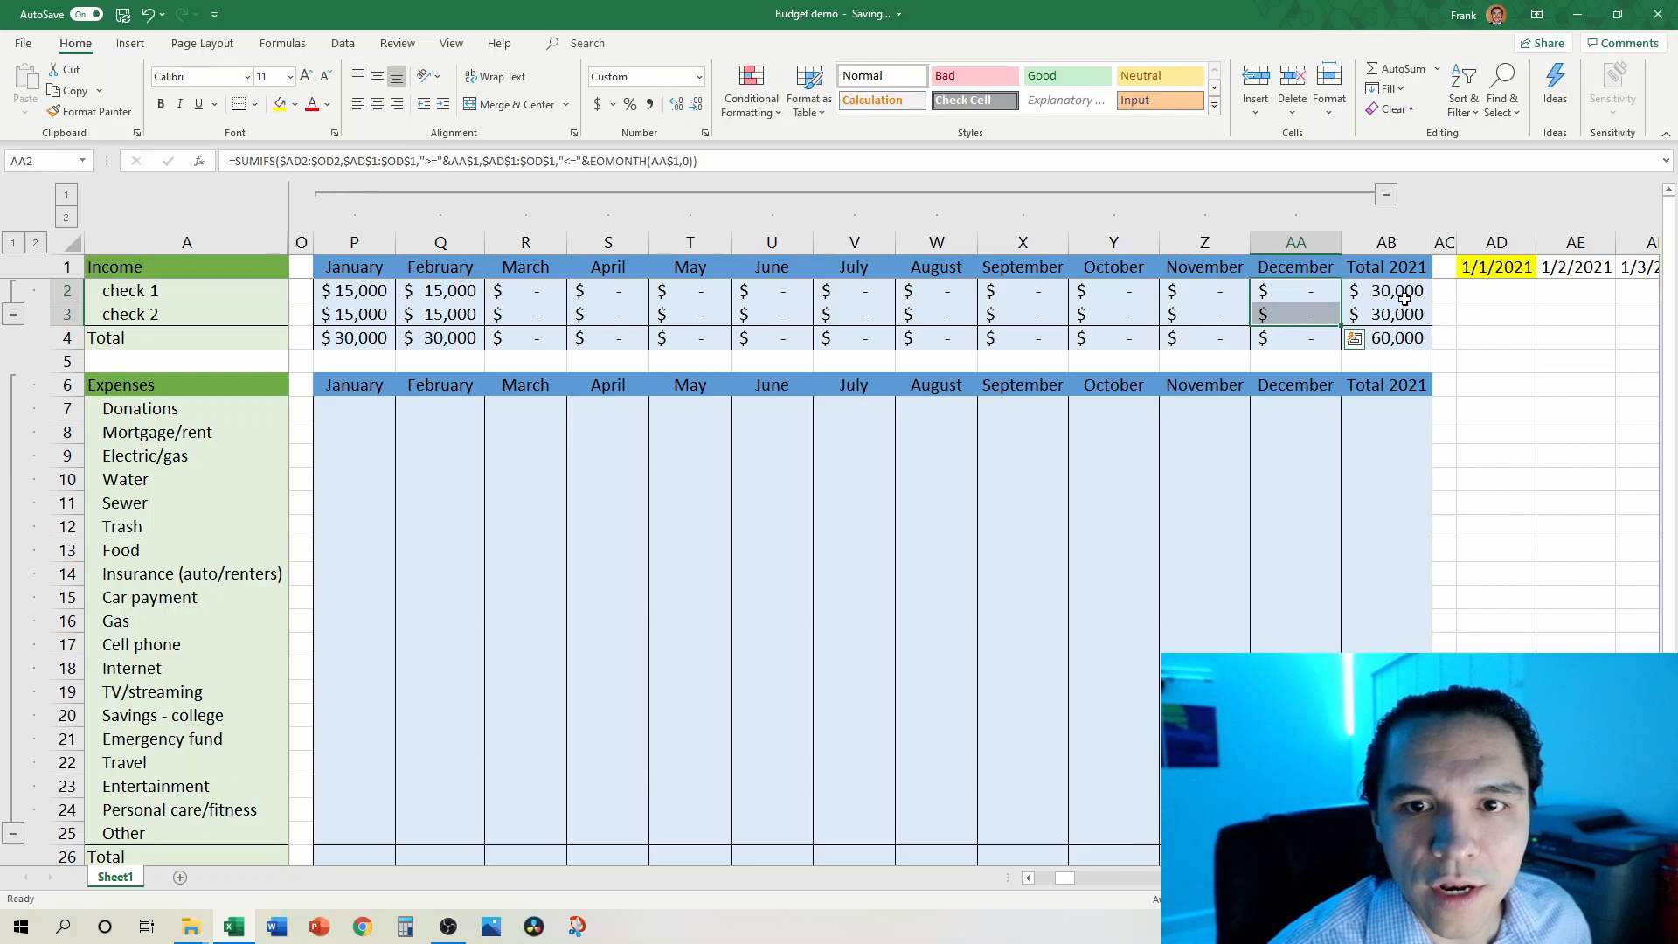
# Step: Copy the check 1 actuals from January through Total 2021 and paste only the formulas into the expense rows Donations through Other
pyautogui.moveTo(354, 290); pyautogui.dragTo(1383, 293)
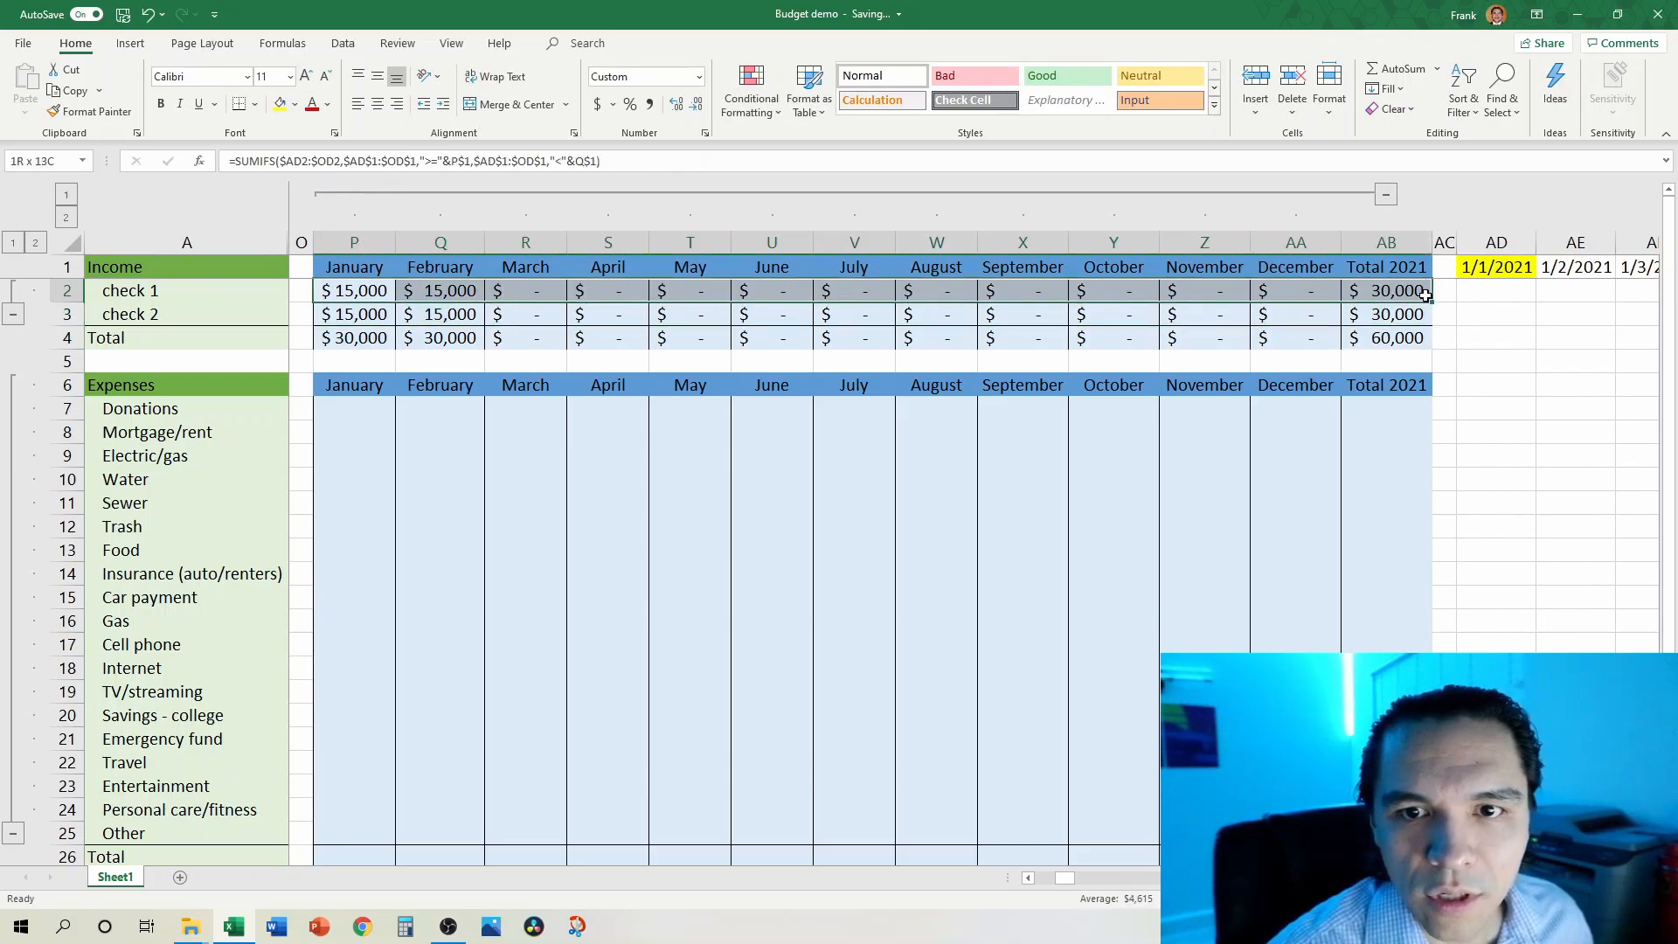
pyautogui.hotkey('ctrl', 'c')
pyautogui.moveTo(346, 407); pyautogui.dragTo(379, 838)
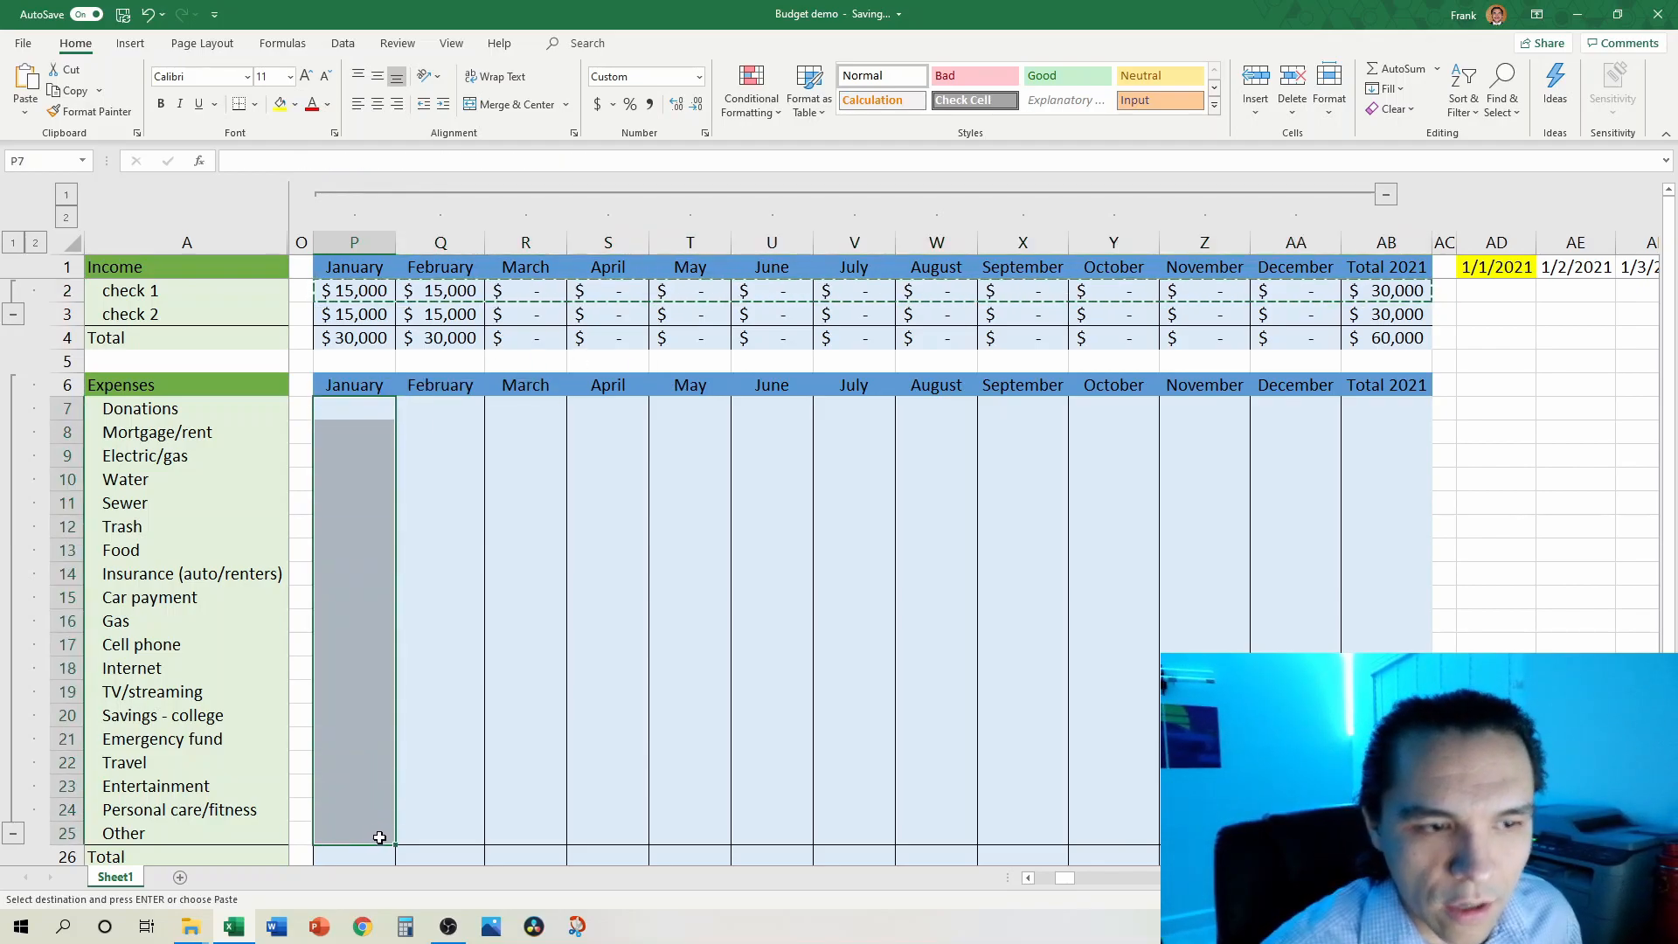
pyautogui.rightClick(379, 413)
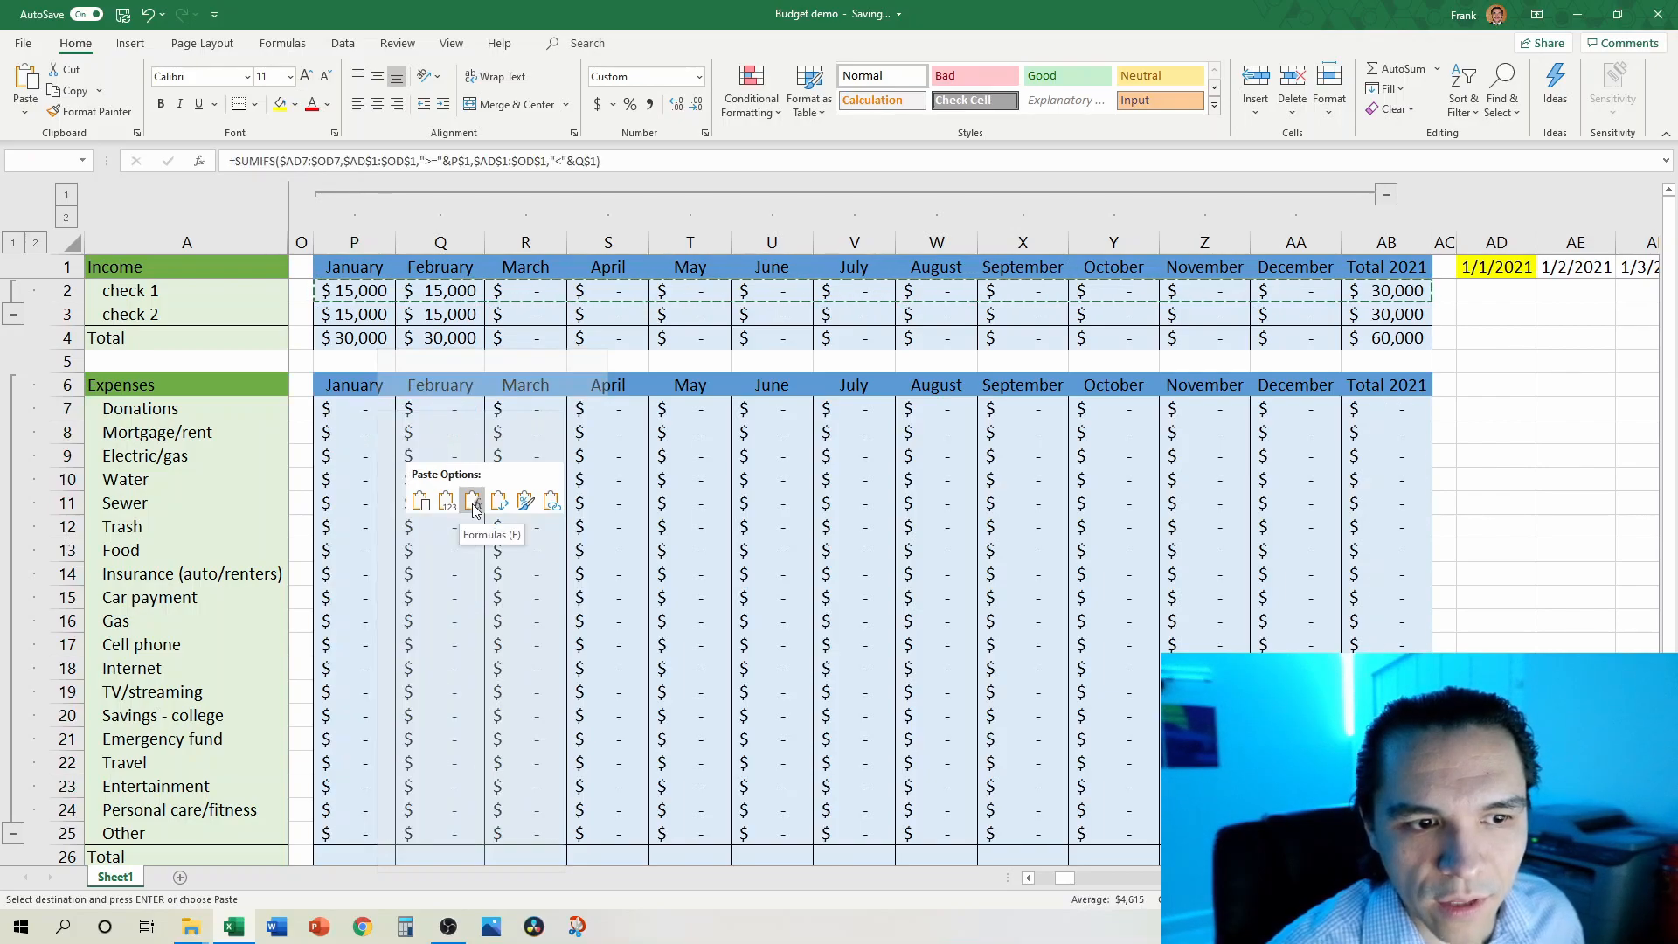
pyautogui.click(473, 507)
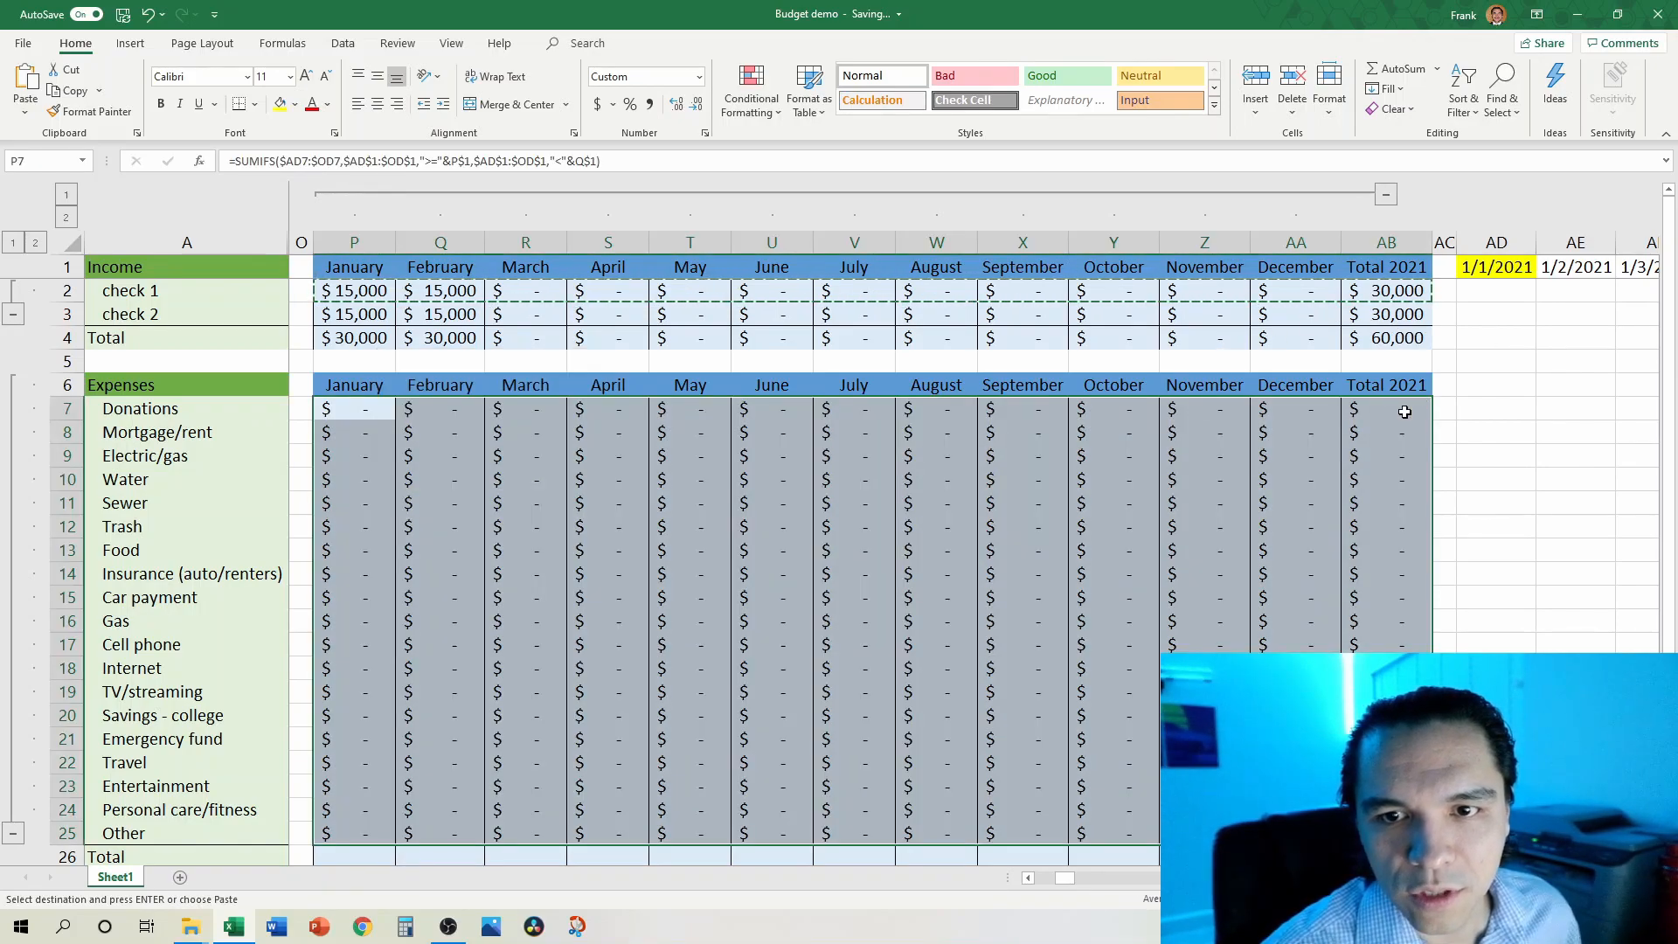
# Step: Inspect which cells the Donations formulas reference in January, December and Total 2021
pyautogui.click(374, 409)
pyautogui.doubleClick(368, 407)
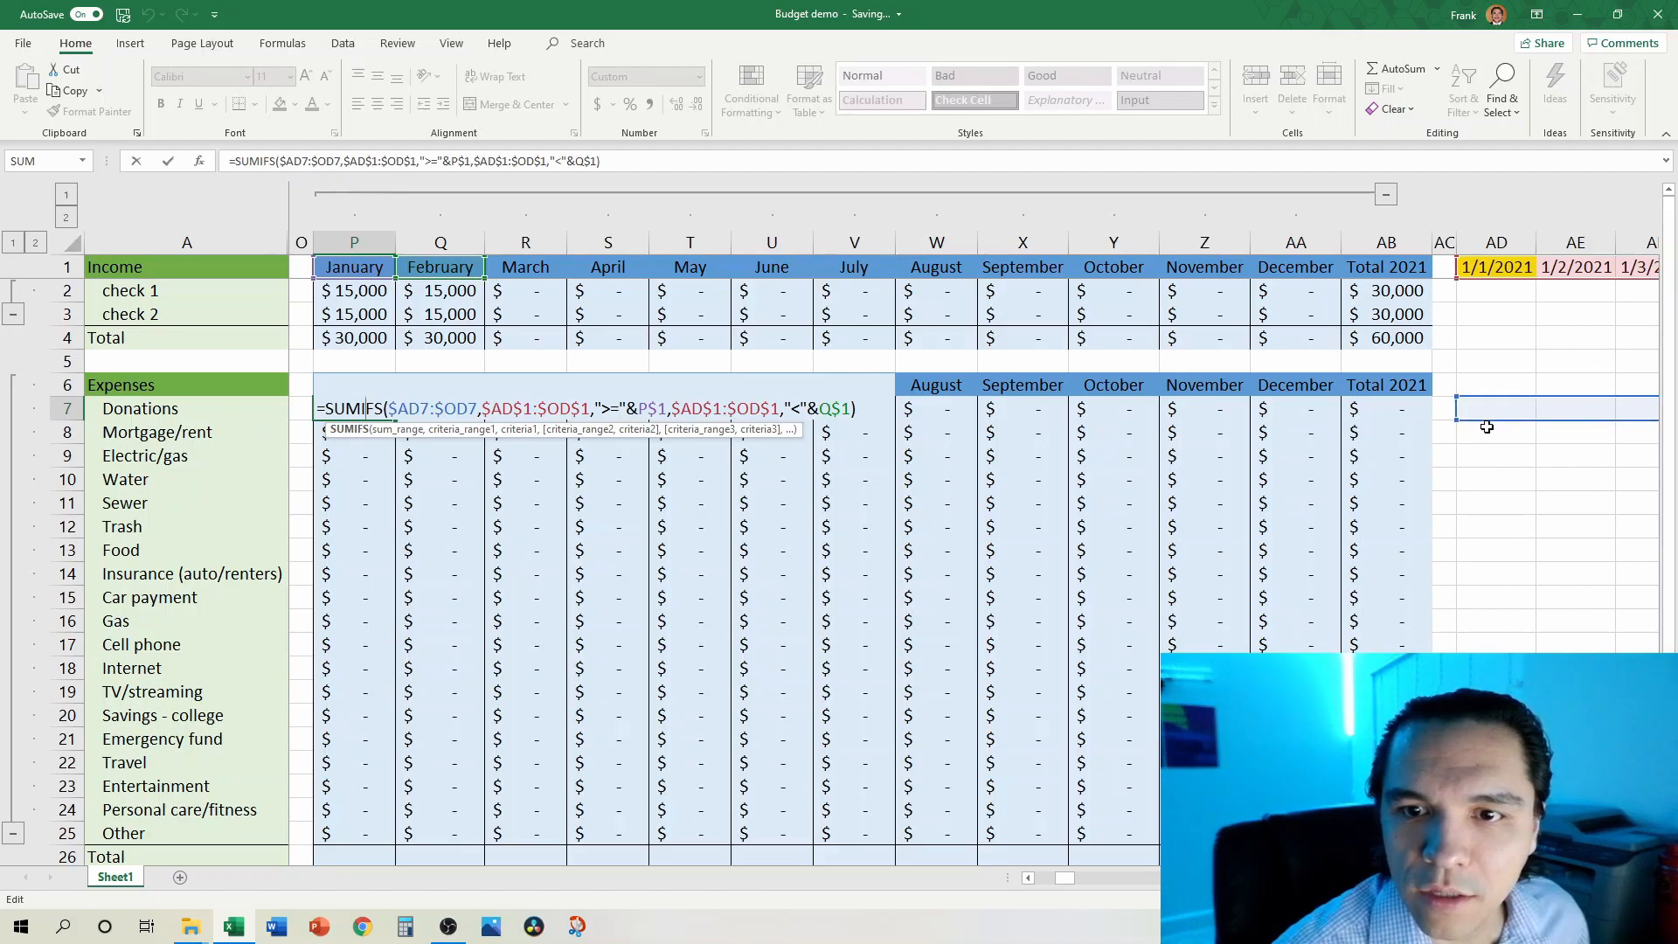
pyautogui.click(1296, 411)
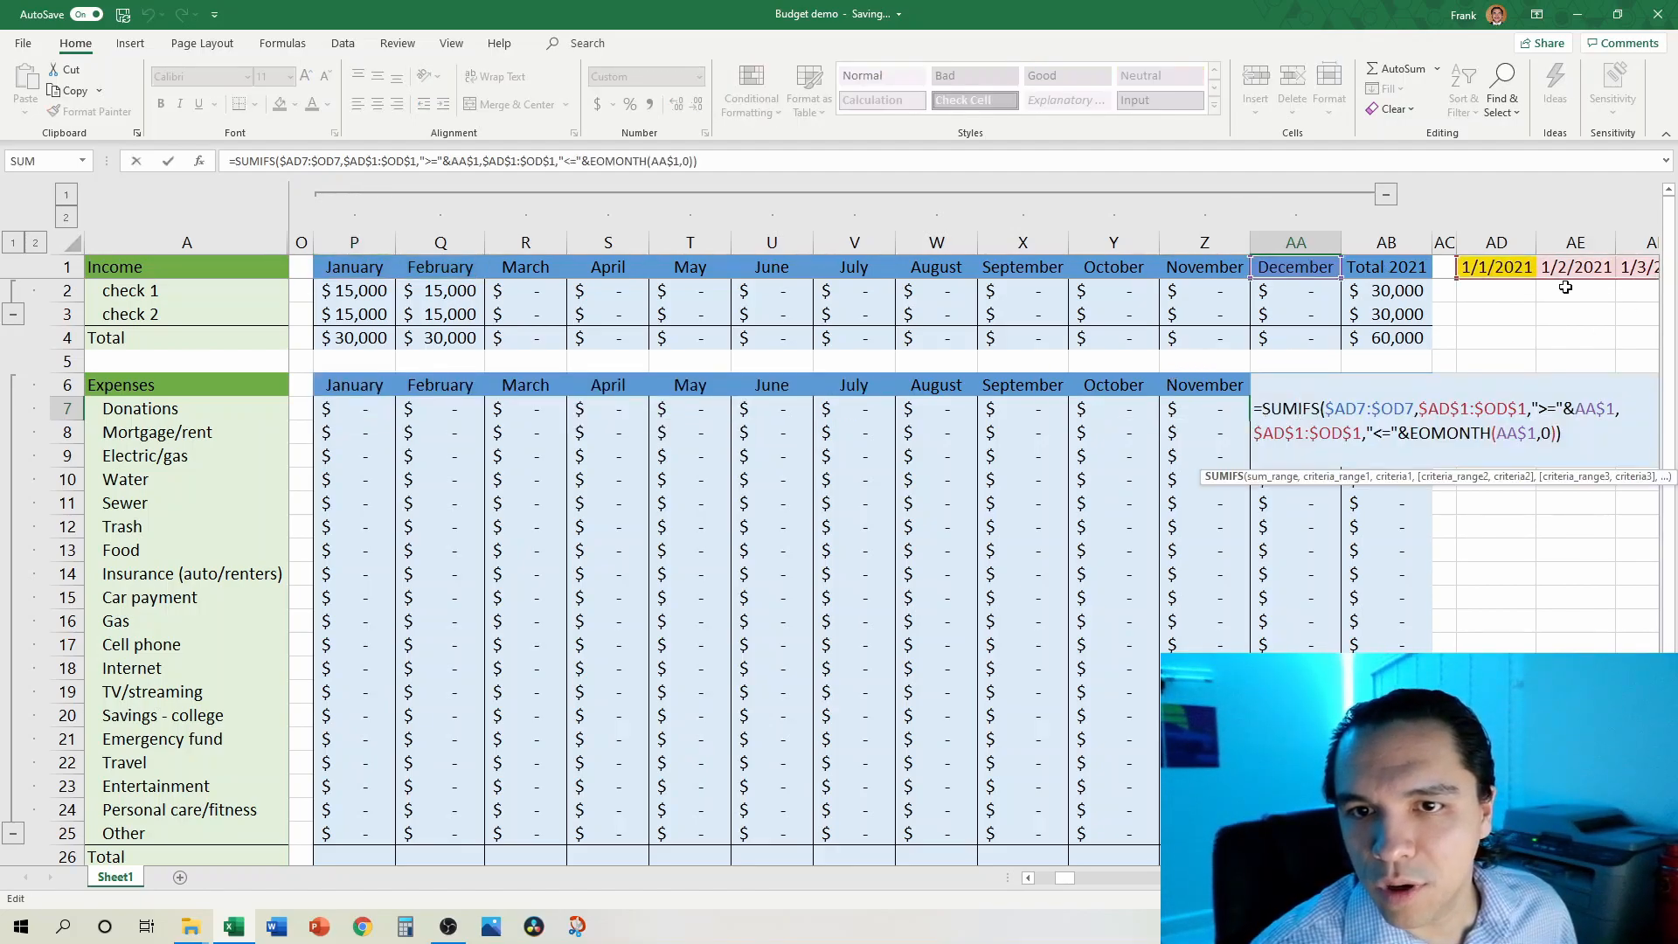
pyautogui.press('Escape')
pyautogui.click(1418, 406)
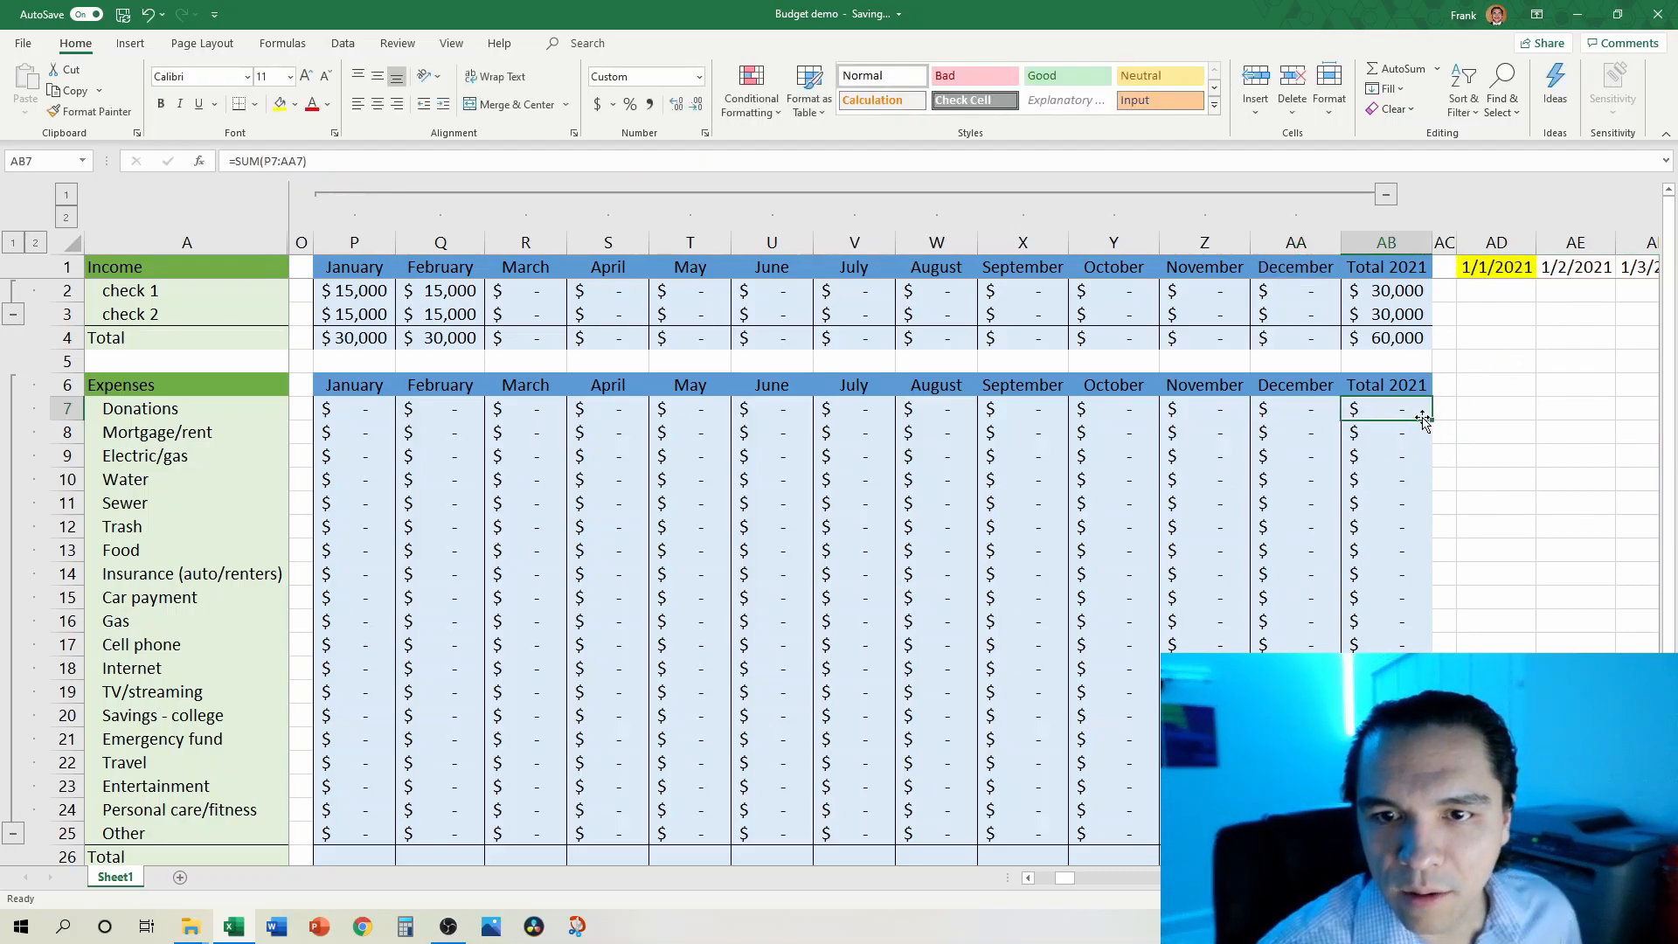
pyautogui.doubleClick(1401, 410)
pyautogui.press('Escape')
# Step: Sum the expenses from Donations through Other in the expense Total row for January through Total 2021, using =SUM(P7:P25)
pyautogui.scroll(-5, 697, 581)
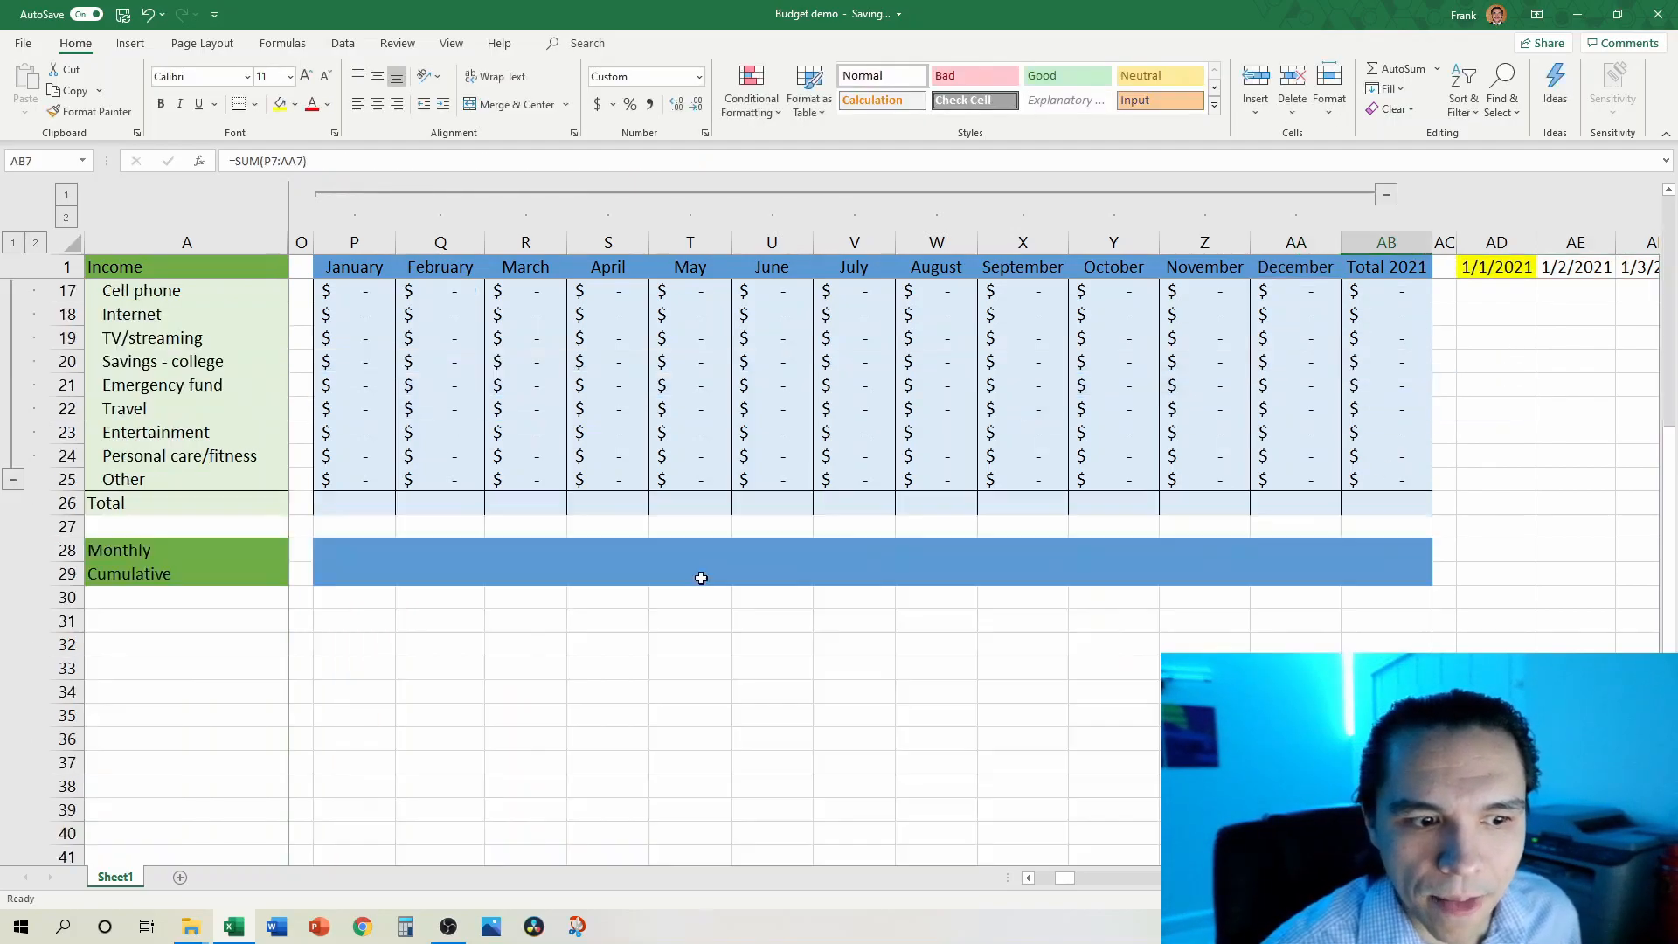
pyautogui.click(355, 499)
pyautogui.moveTo(353, 503); pyautogui.dragTo(1372, 502)
pyautogui.write('=sum(')
pyautogui.press('Up')
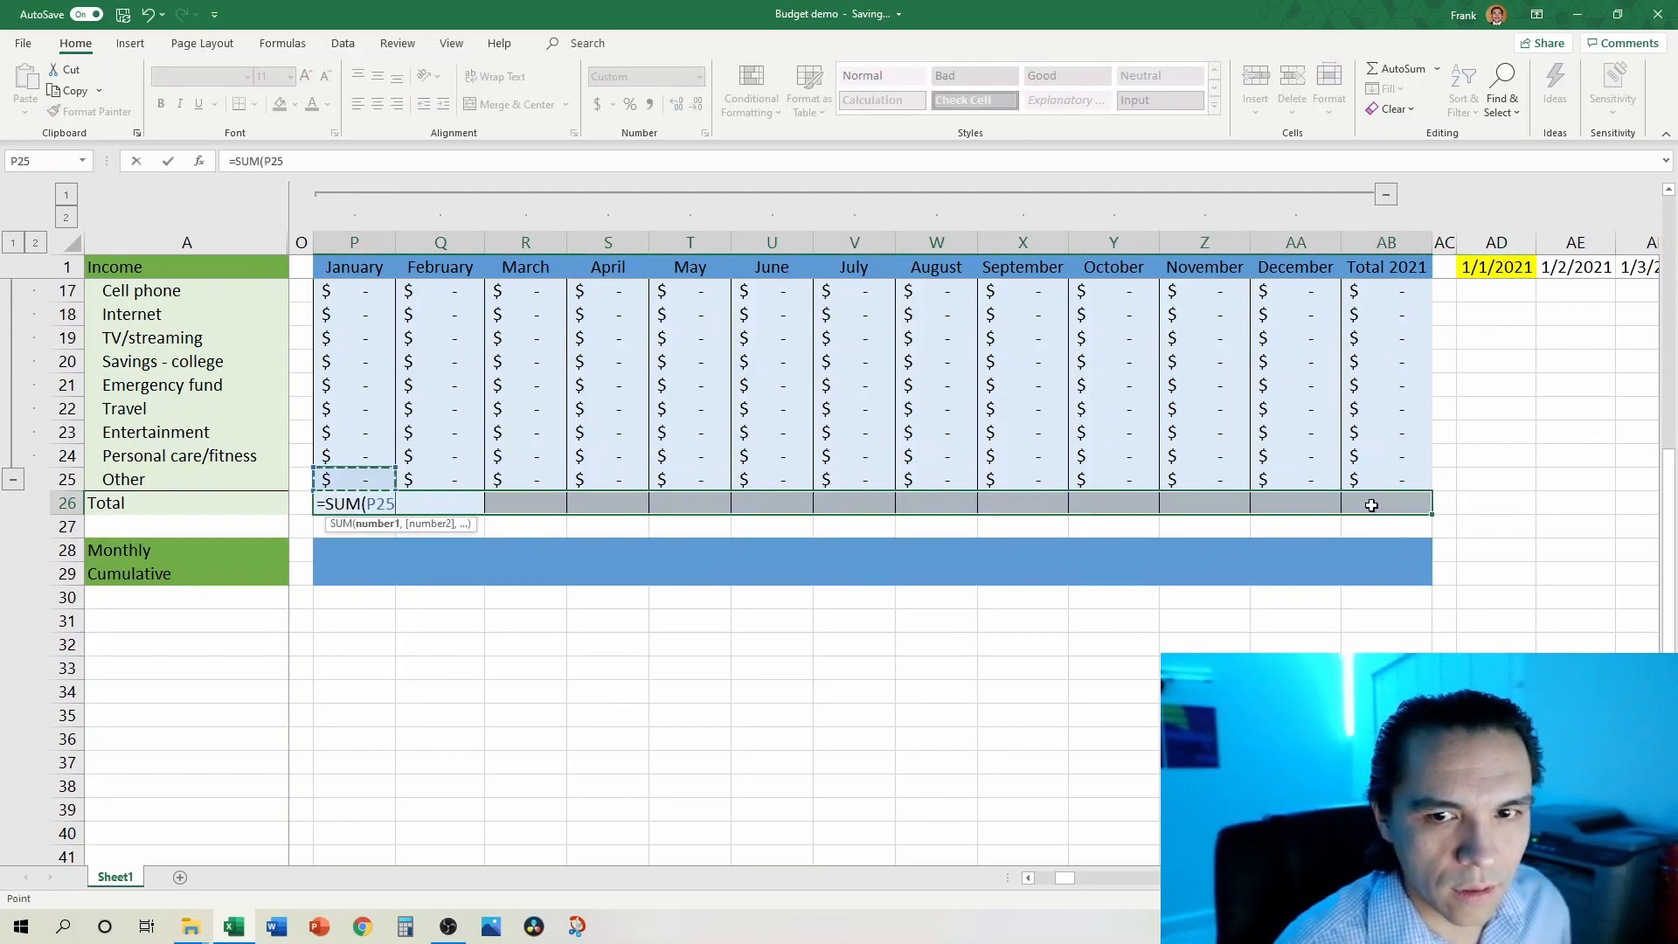
pyautogui.hotkey('ctrl', 'shift', 'Up')
pyautogui.hotkey('ctrl', 'Return')
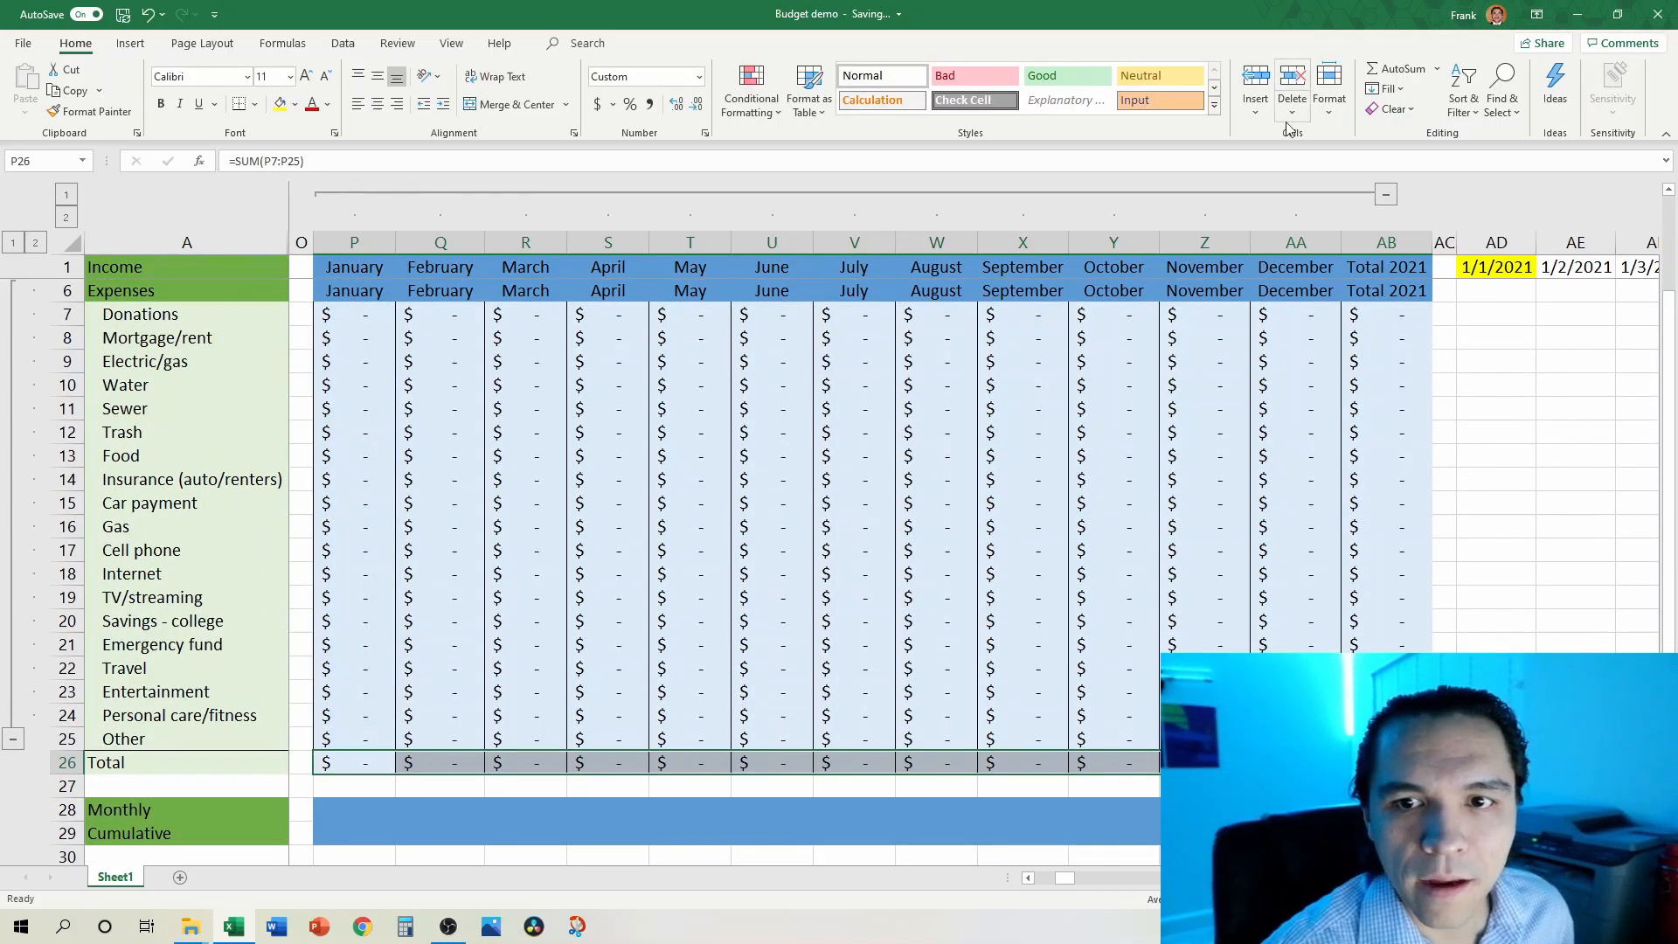
# Step: Enter 15000 for both check 1 and check 2 in the 12/31/2021 date column
pyautogui.click(1508, 282)
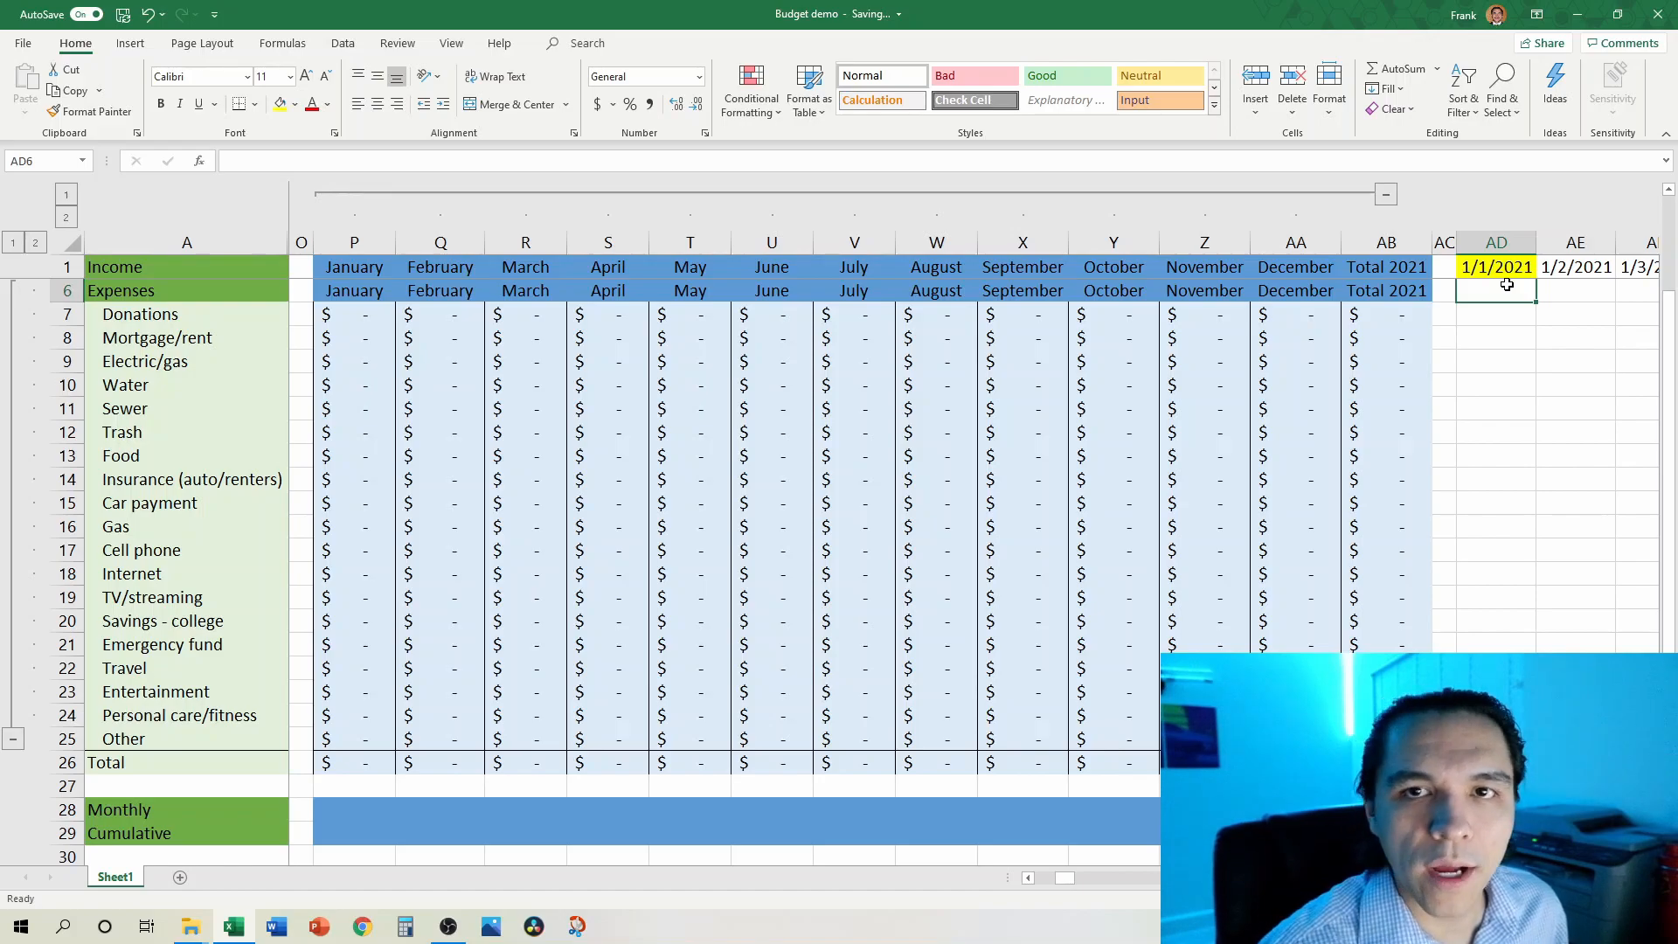
pyautogui.press('Up')
pyautogui.press('Up')
pyautogui.press('Right')
pyautogui.press('Up')
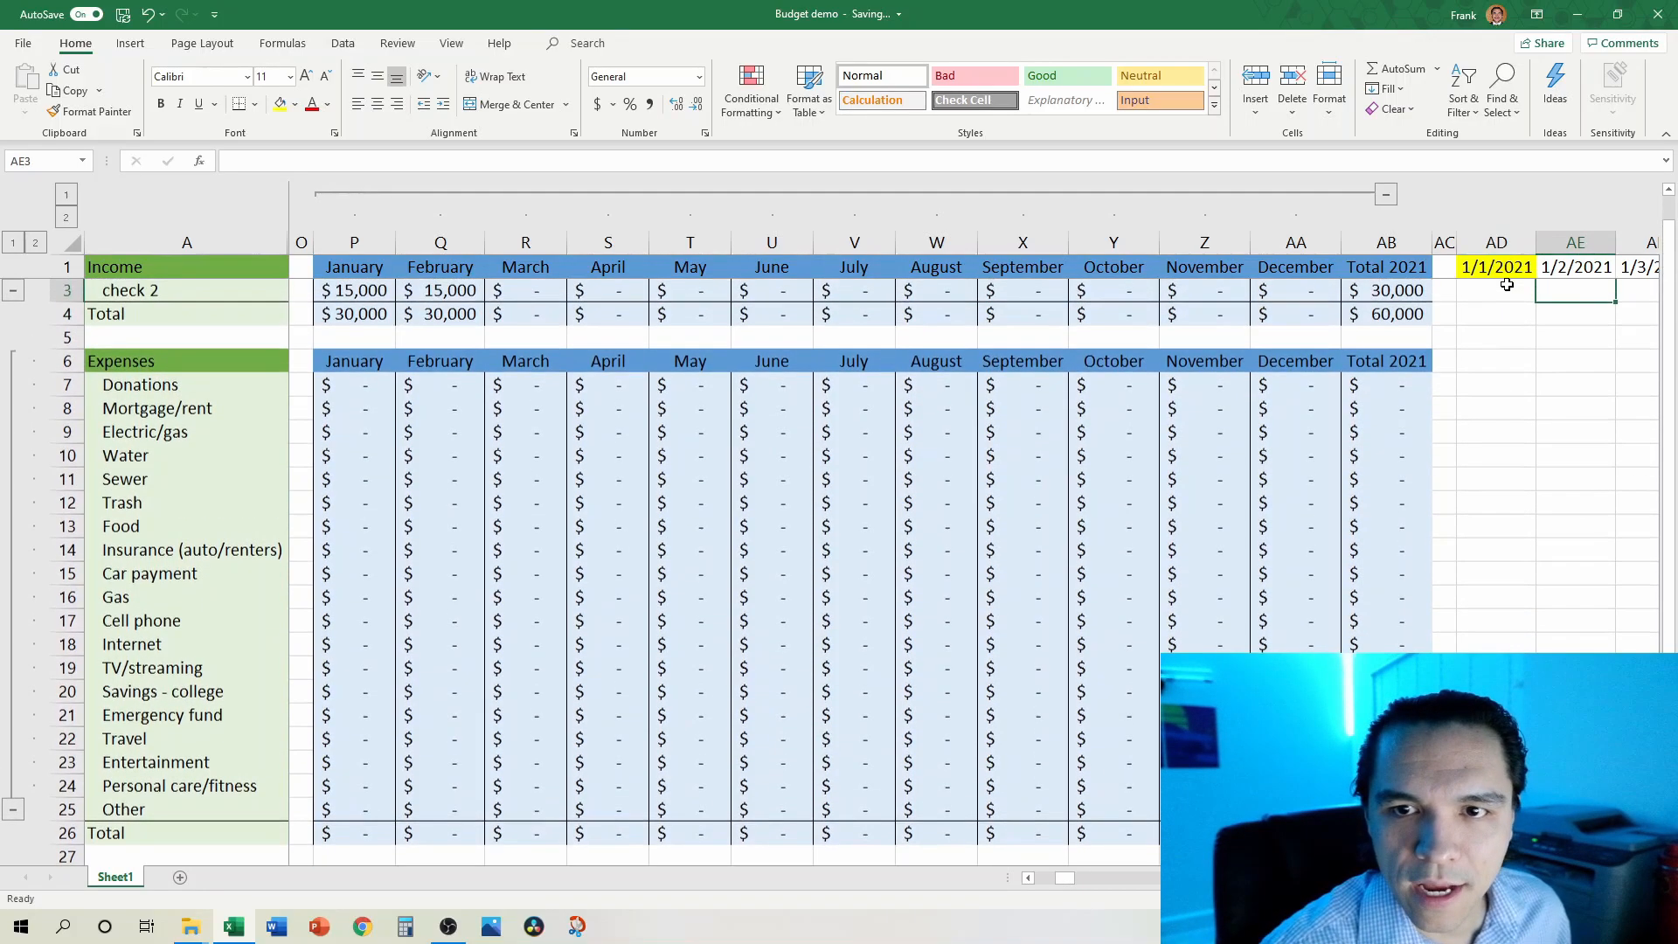
pyautogui.press('Up')
pyautogui.press('Up')
pyautogui.hotkey('ctrl', 'Right')
pyautogui.press('Down')
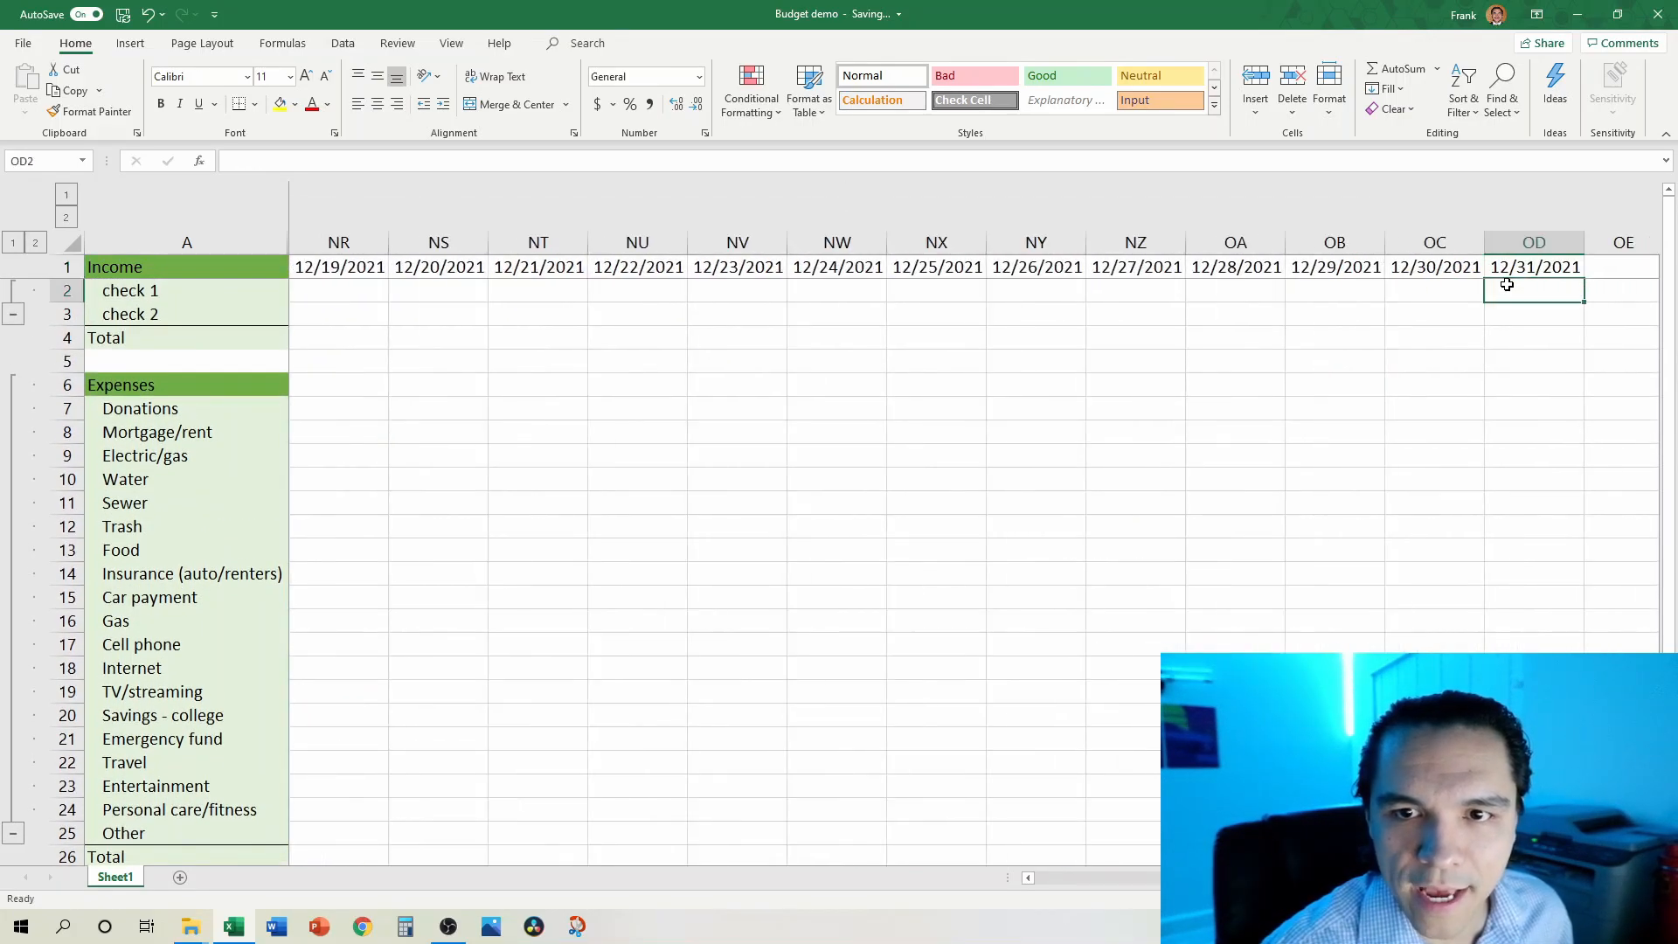
pyautogui.hotkey('shift', 'Down')
pyautogui.write('15000')
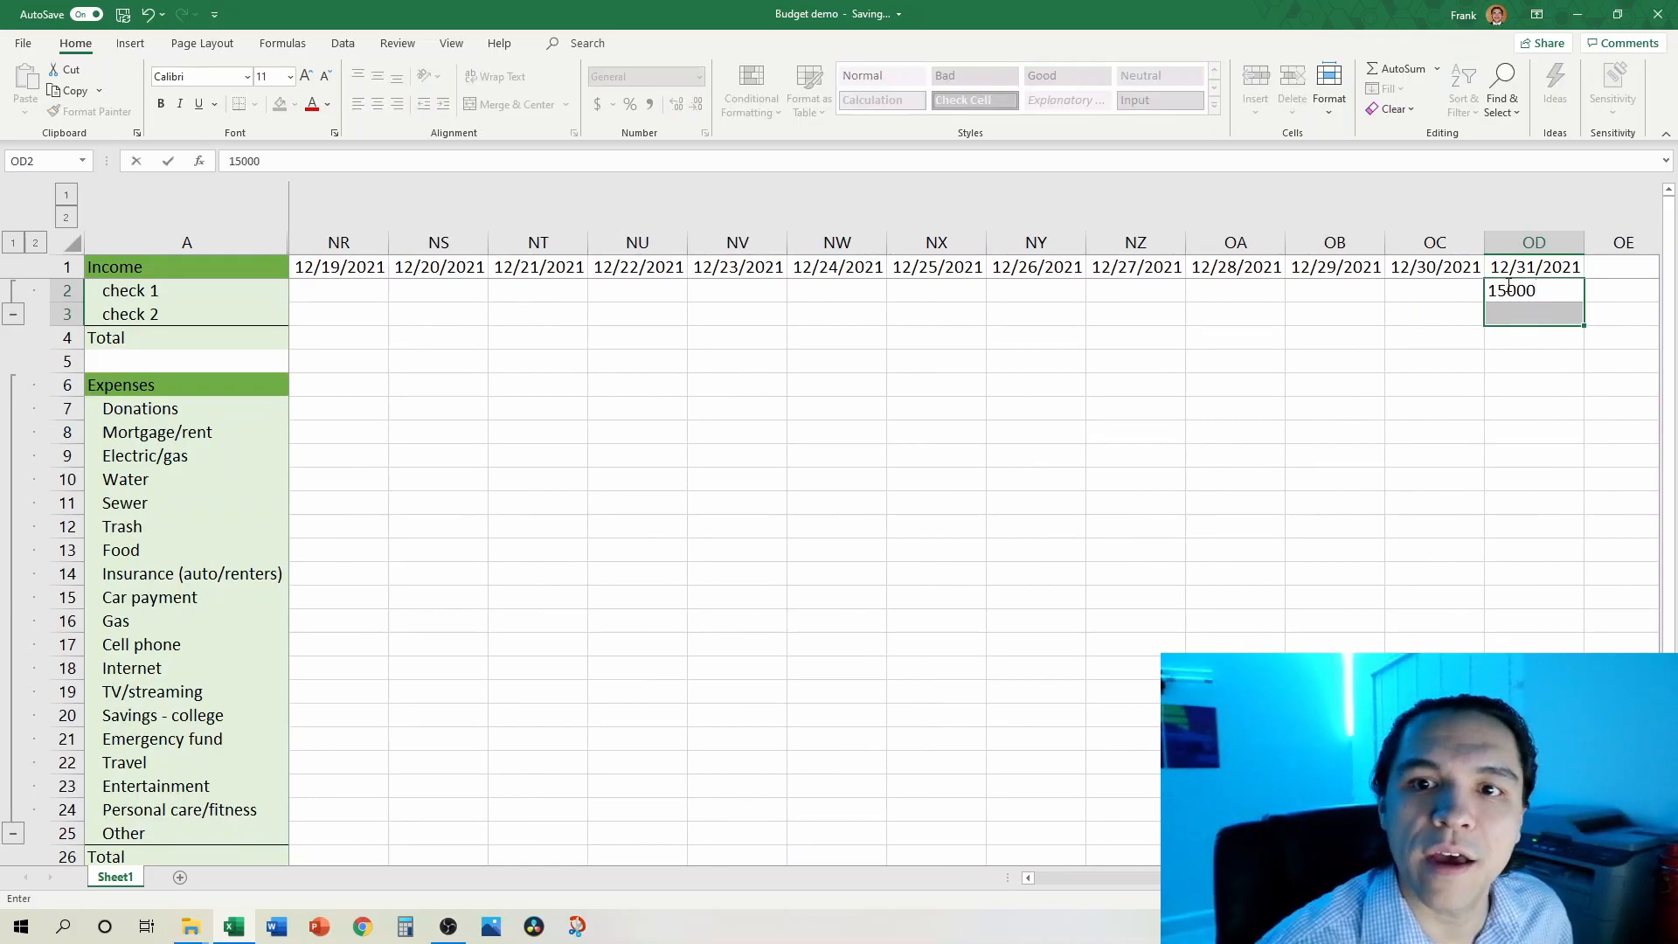
pyautogui.hotkey('ctrl', 'Return')
# Step: Check the December and Total 2021 income actuals against the 12/31/2021 entries
pyautogui.press('Up')
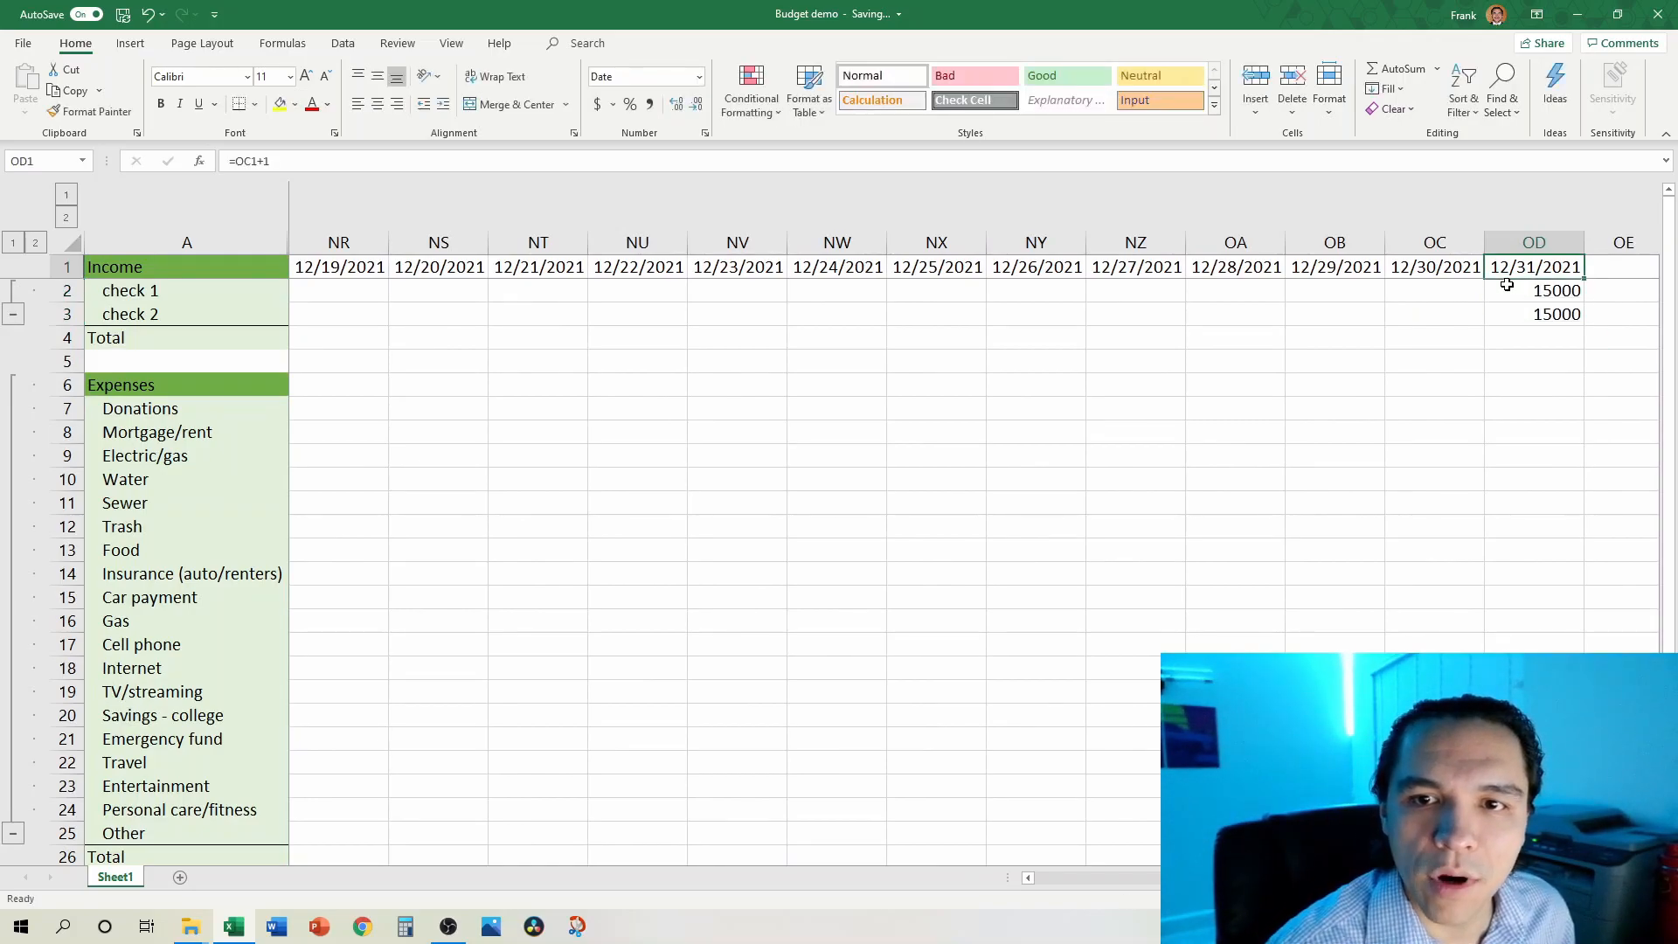
pyautogui.hotkey('ctrl', 'Left')
pyautogui.press('Left')
pyautogui.press('Left')
pyautogui.press('Left')
pyautogui.press('Left')
pyautogui.press('Left')
pyautogui.press('Left')
pyautogui.press('Left')
pyautogui.press('Left')
pyautogui.press('Left')
pyautogui.press('Left')
pyautogui.press('Right')
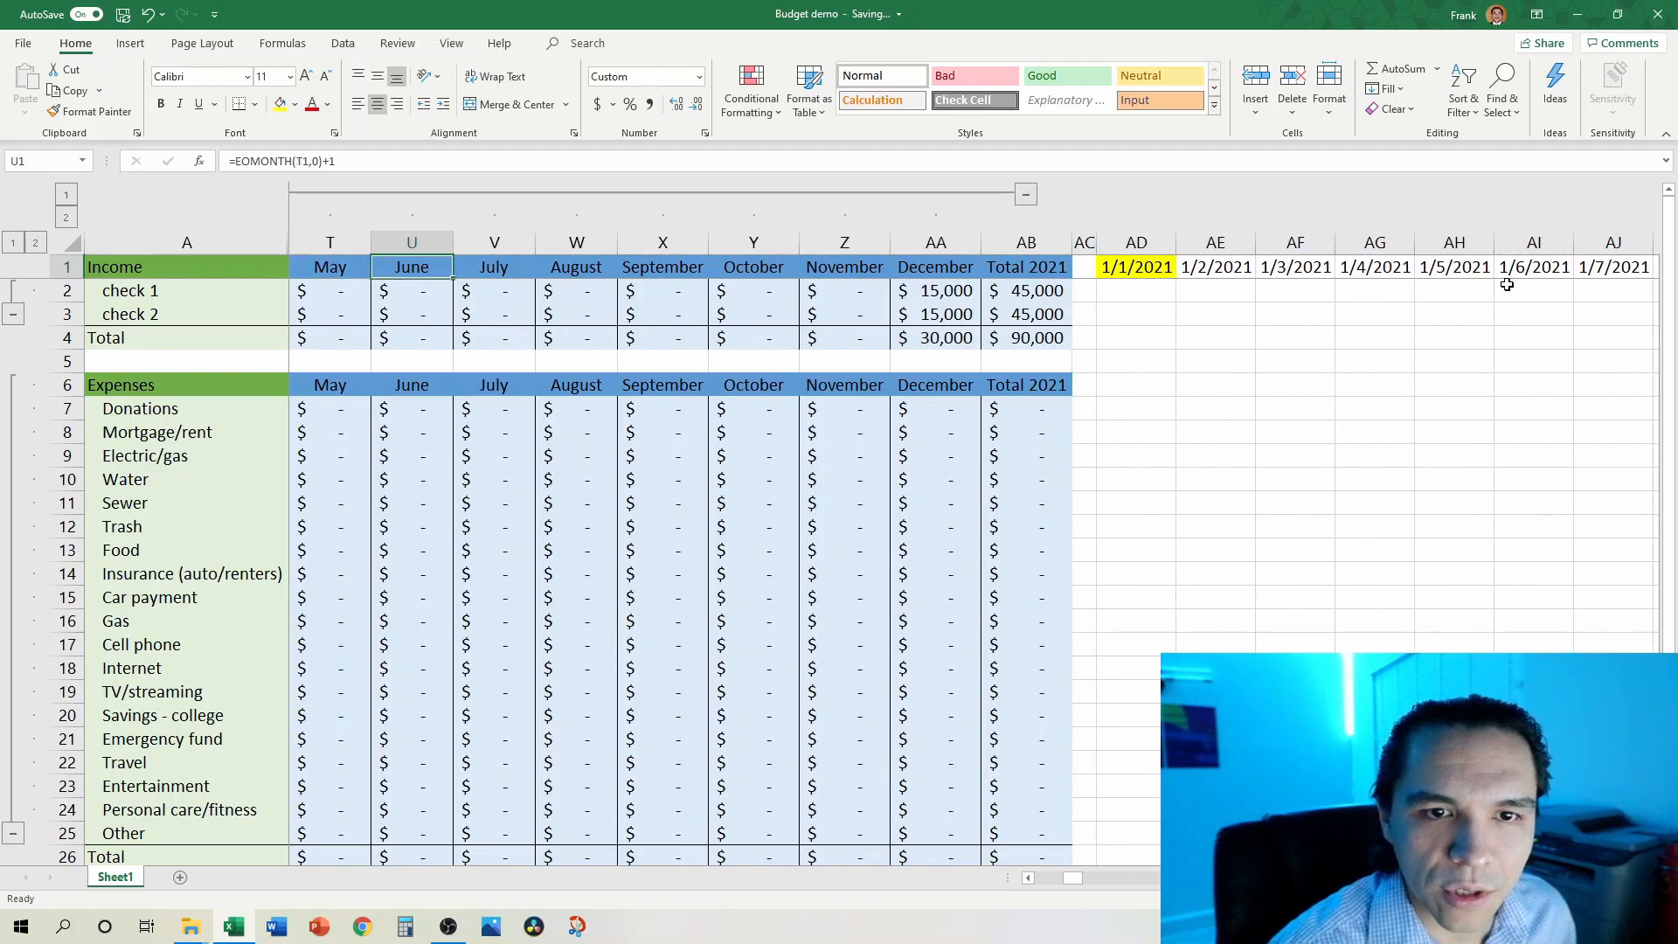
pyautogui.press('Right')
pyautogui.press('Down')
pyautogui.press('Right')
pyautogui.press('Right')
pyautogui.press('Up')
pyautogui.press('Right')
pyautogui.press('Right')
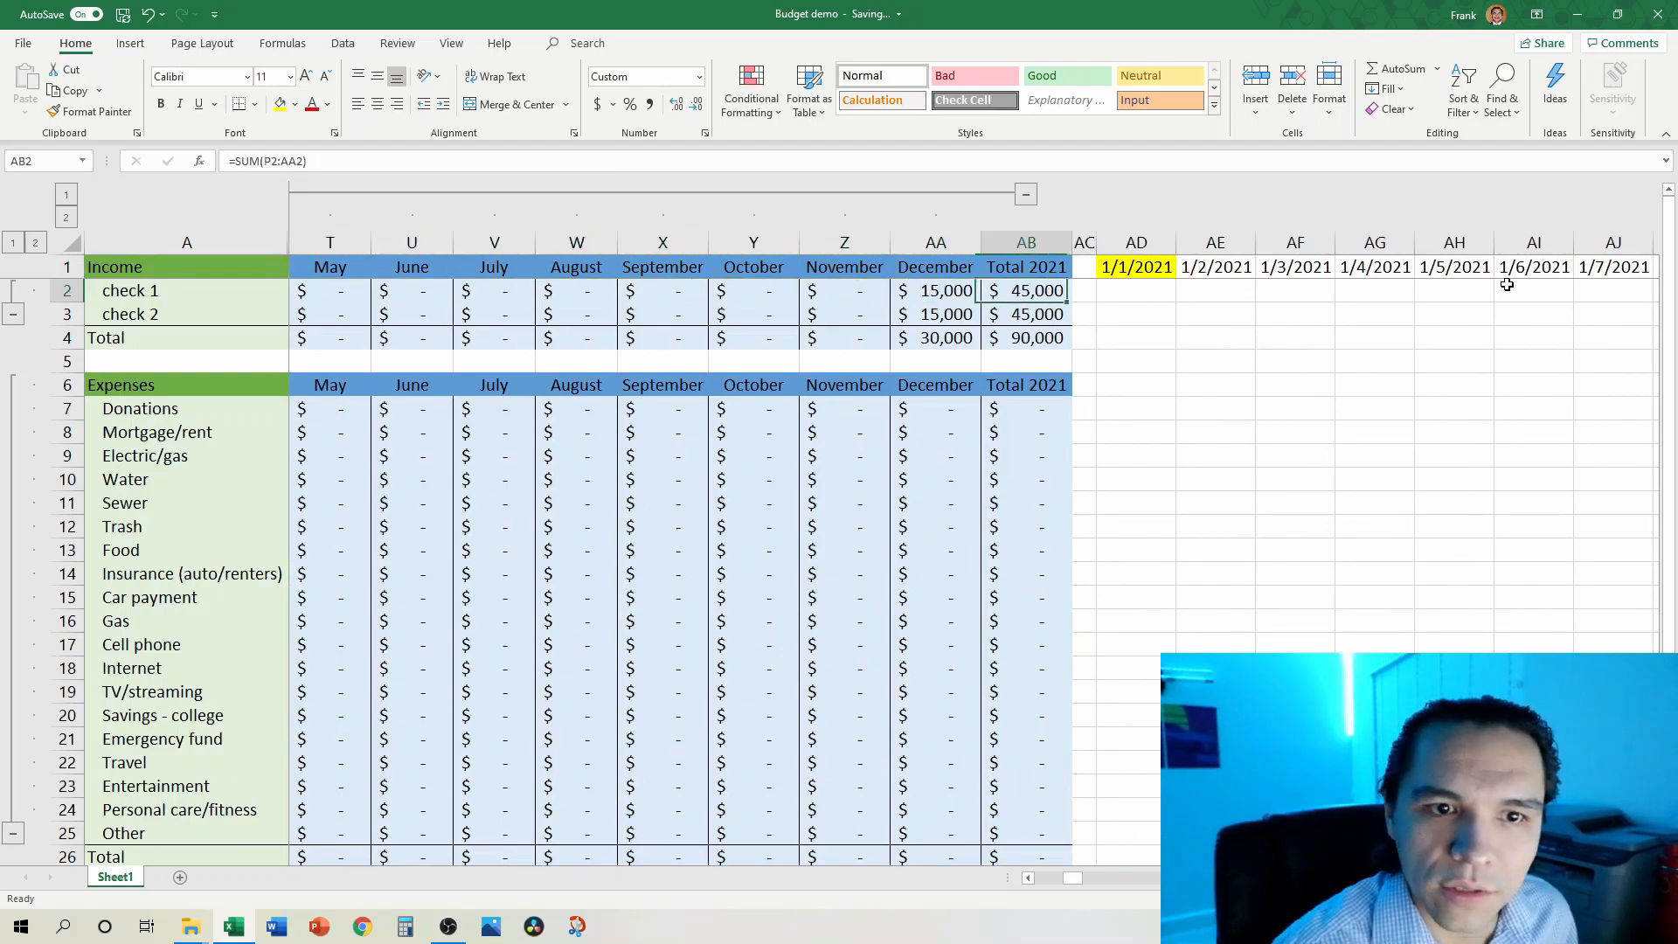
# Step: Clear all test amounts from the daily date columns, 1/1/2021 through 12/31/2021
pyautogui.press('Down')
pyautogui.press('Down')
pyautogui.press('Up')
pyautogui.press('Right')
pyautogui.press('Right')
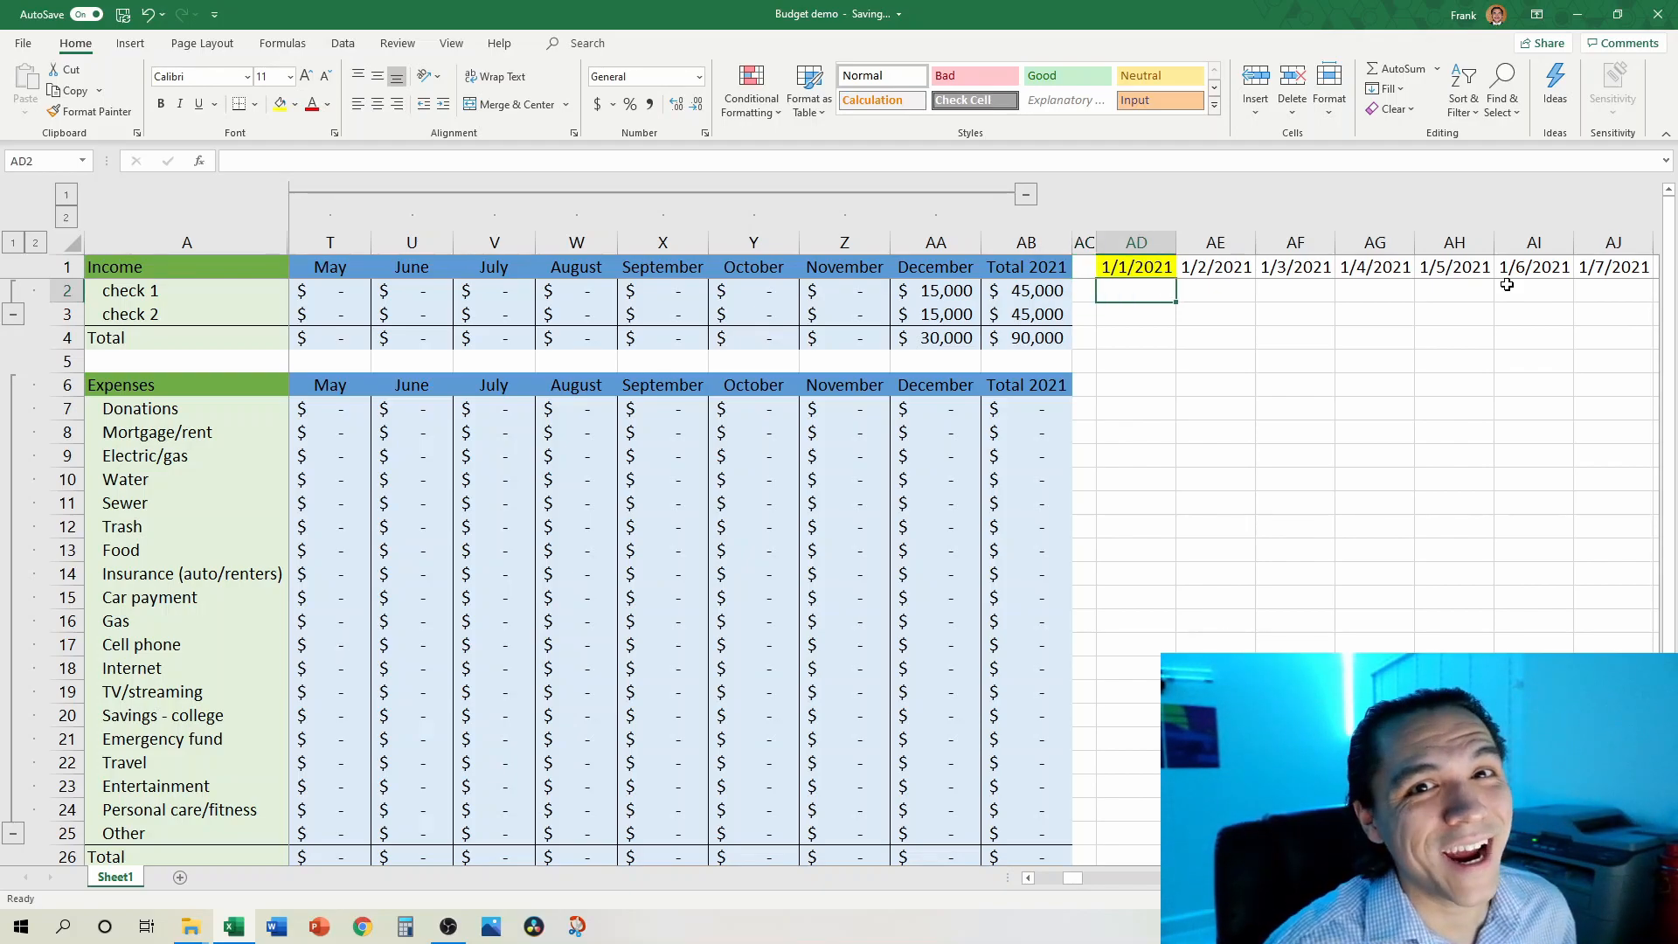
pyautogui.hotkey('ctrl', 'shift', 'Right')
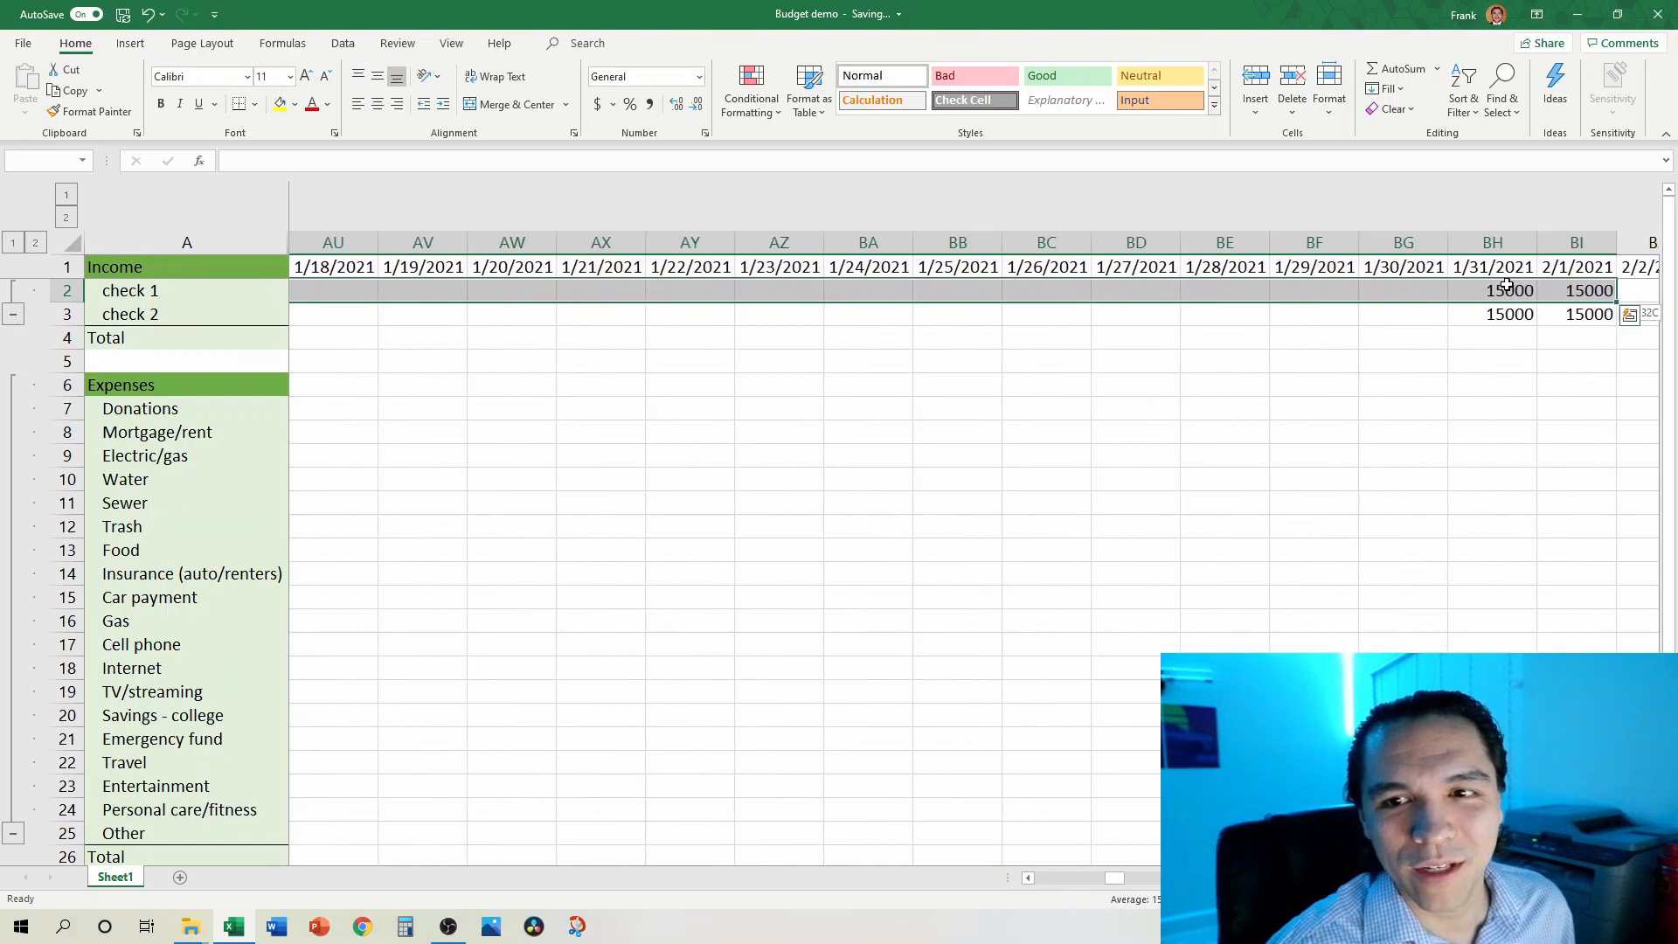
pyautogui.hotkey('ctrl', 'shift', 'Down')
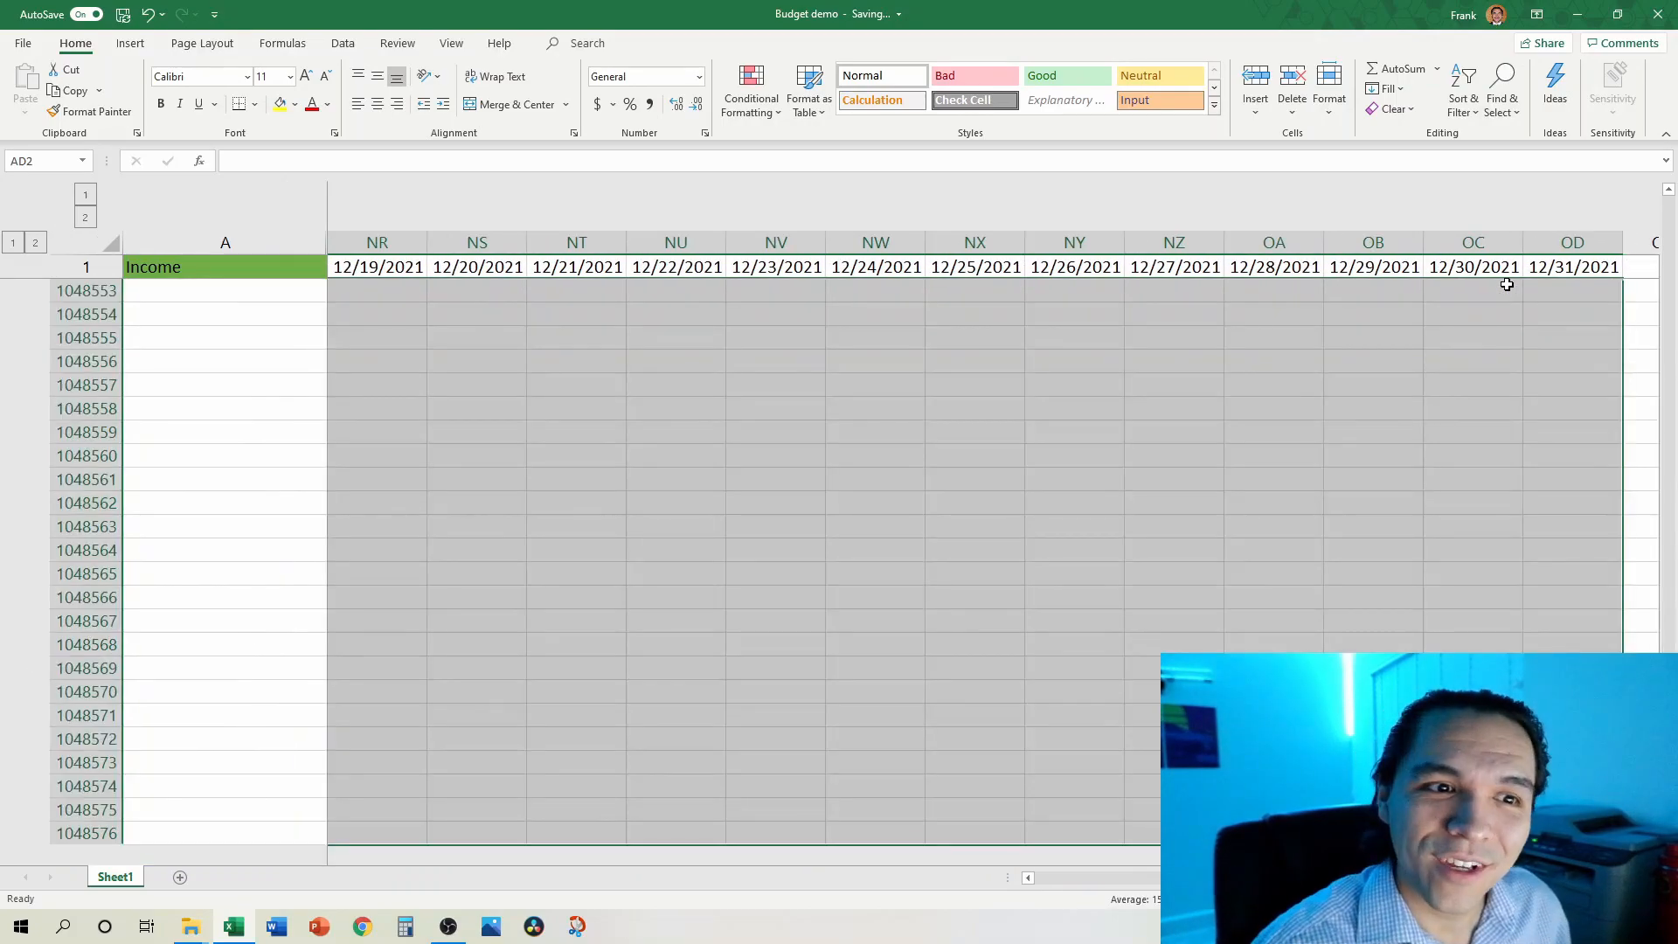
# Step: Review the monthly actuals in the blue section from December back to January
pyautogui.press('Left')
pyautogui.press('Left')
pyautogui.press('Left')
pyautogui.press('Left')
pyautogui.press('Left')
pyautogui.press('Left')
pyautogui.press('Left')
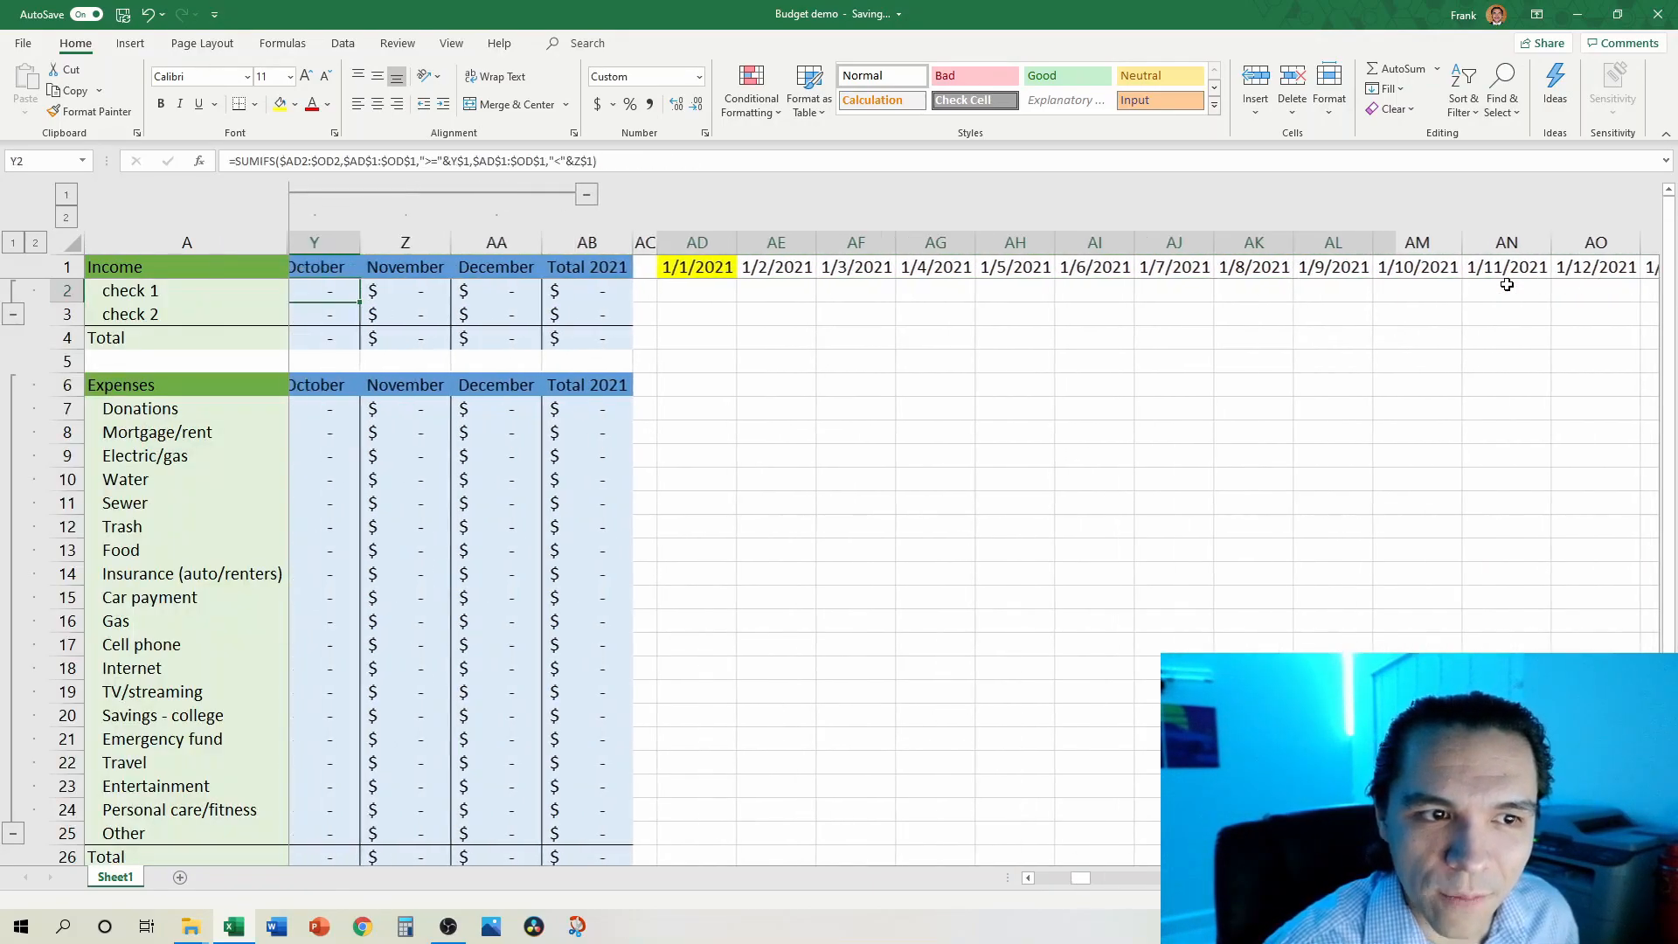
pyautogui.press('Left')
pyautogui.press('Down')
pyautogui.press('Down')
pyautogui.press('Down')
pyautogui.press('Down')
pyautogui.press('Down')
pyautogui.press('Down')
pyautogui.press('Left')
pyautogui.press('Left')
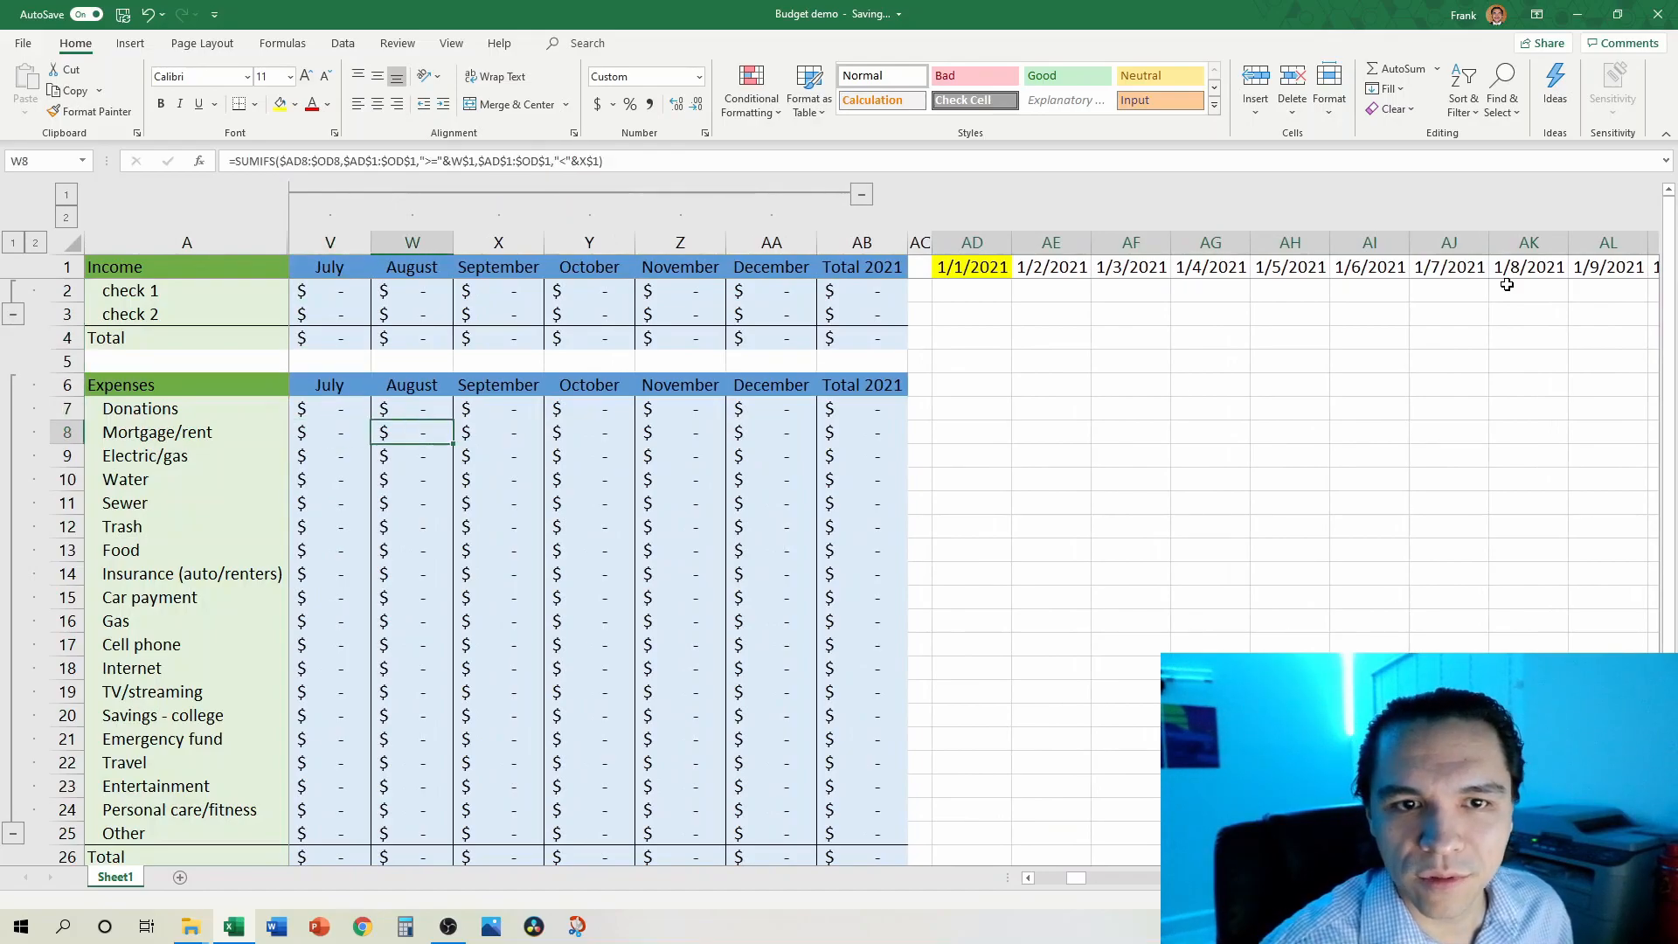
pyautogui.press('Left')
pyautogui.press('Left')
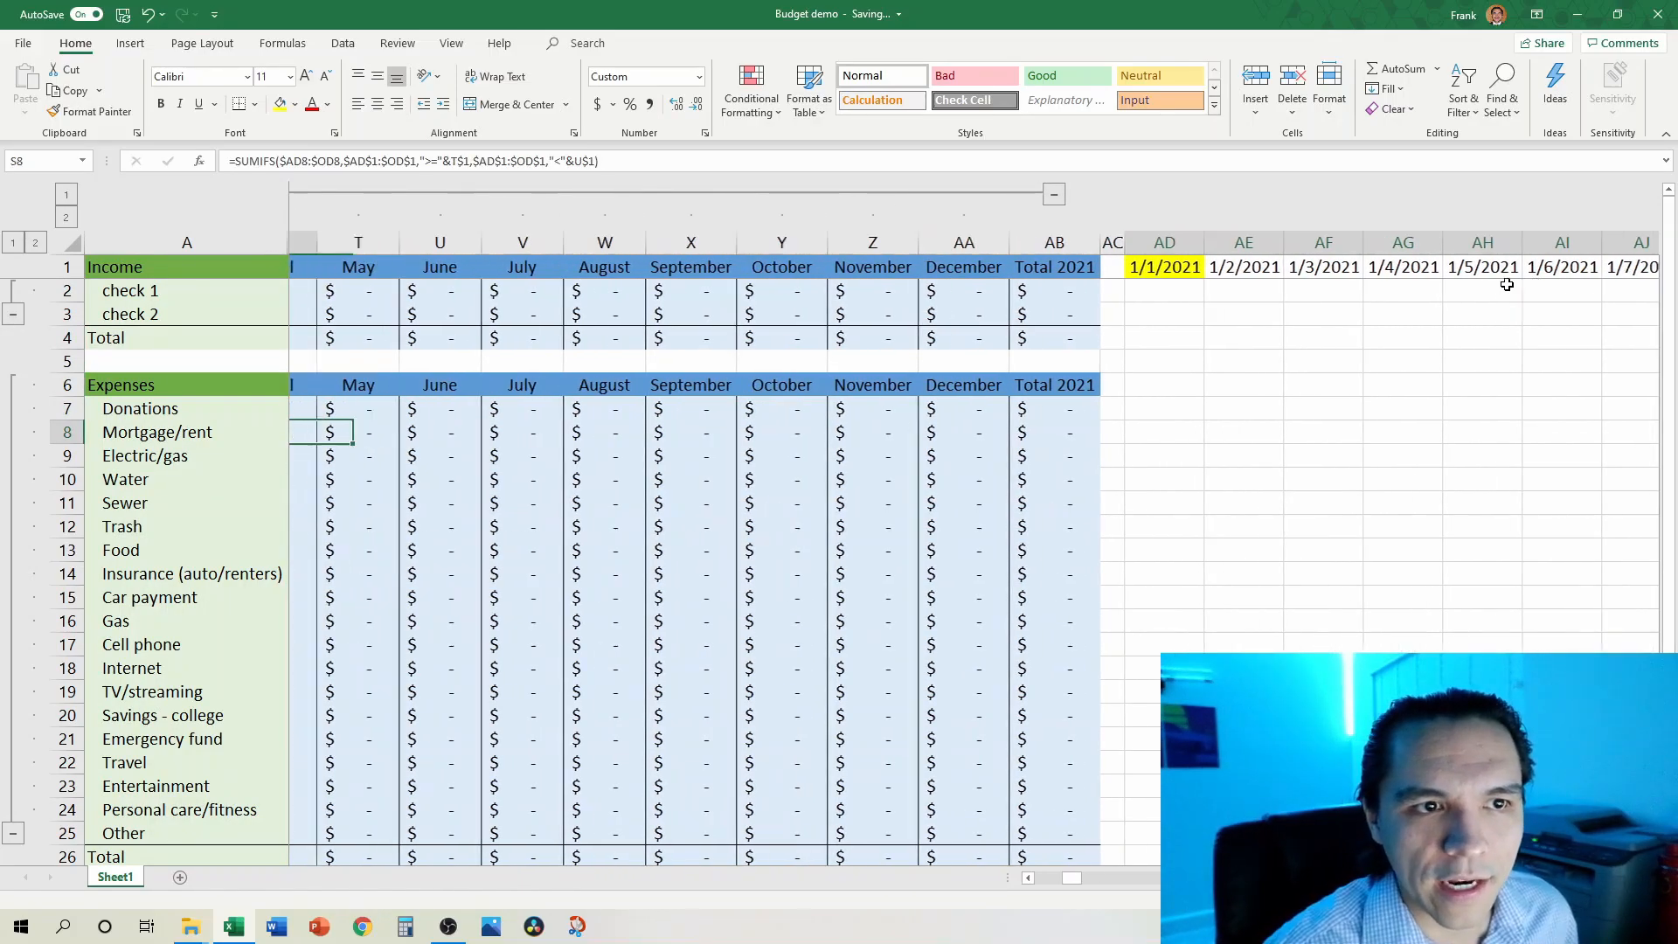
pyautogui.press('Left')
pyautogui.press('Left')
pyautogui.press('Left')
pyautogui.press('Down')
pyautogui.press('Down')
pyautogui.press('Down')
pyautogui.press('Down')
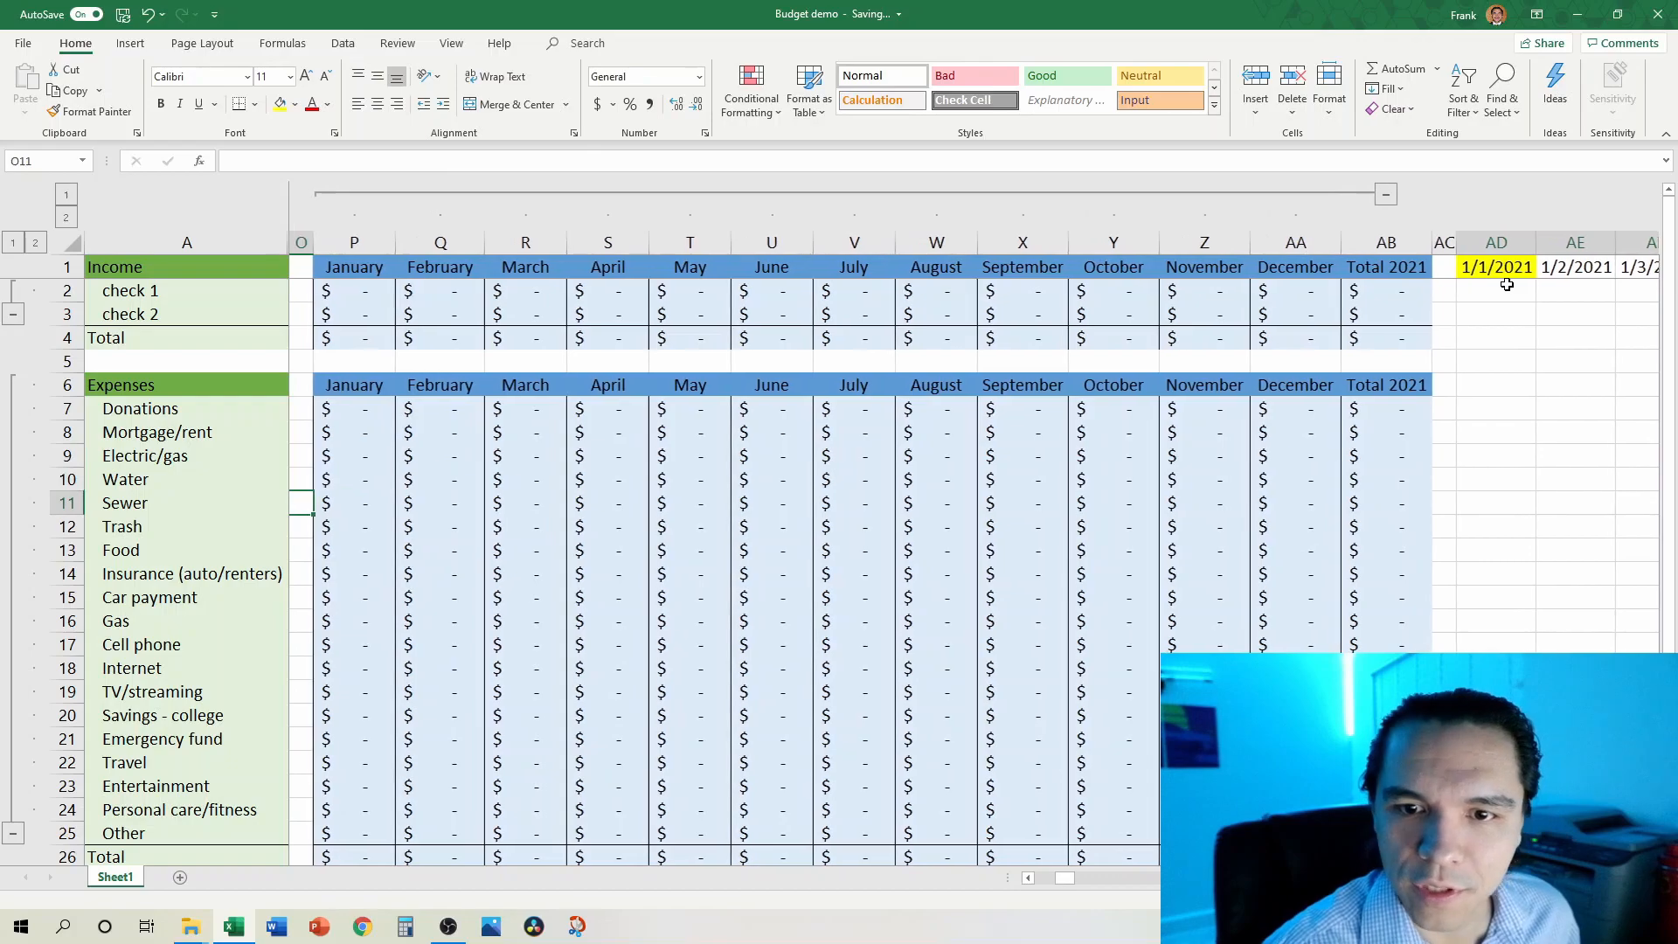
# Step: Expand the budget's month columns and inspect the March Monthly and Cumulative formulas
pyautogui.scroll(-4, 949, 787)
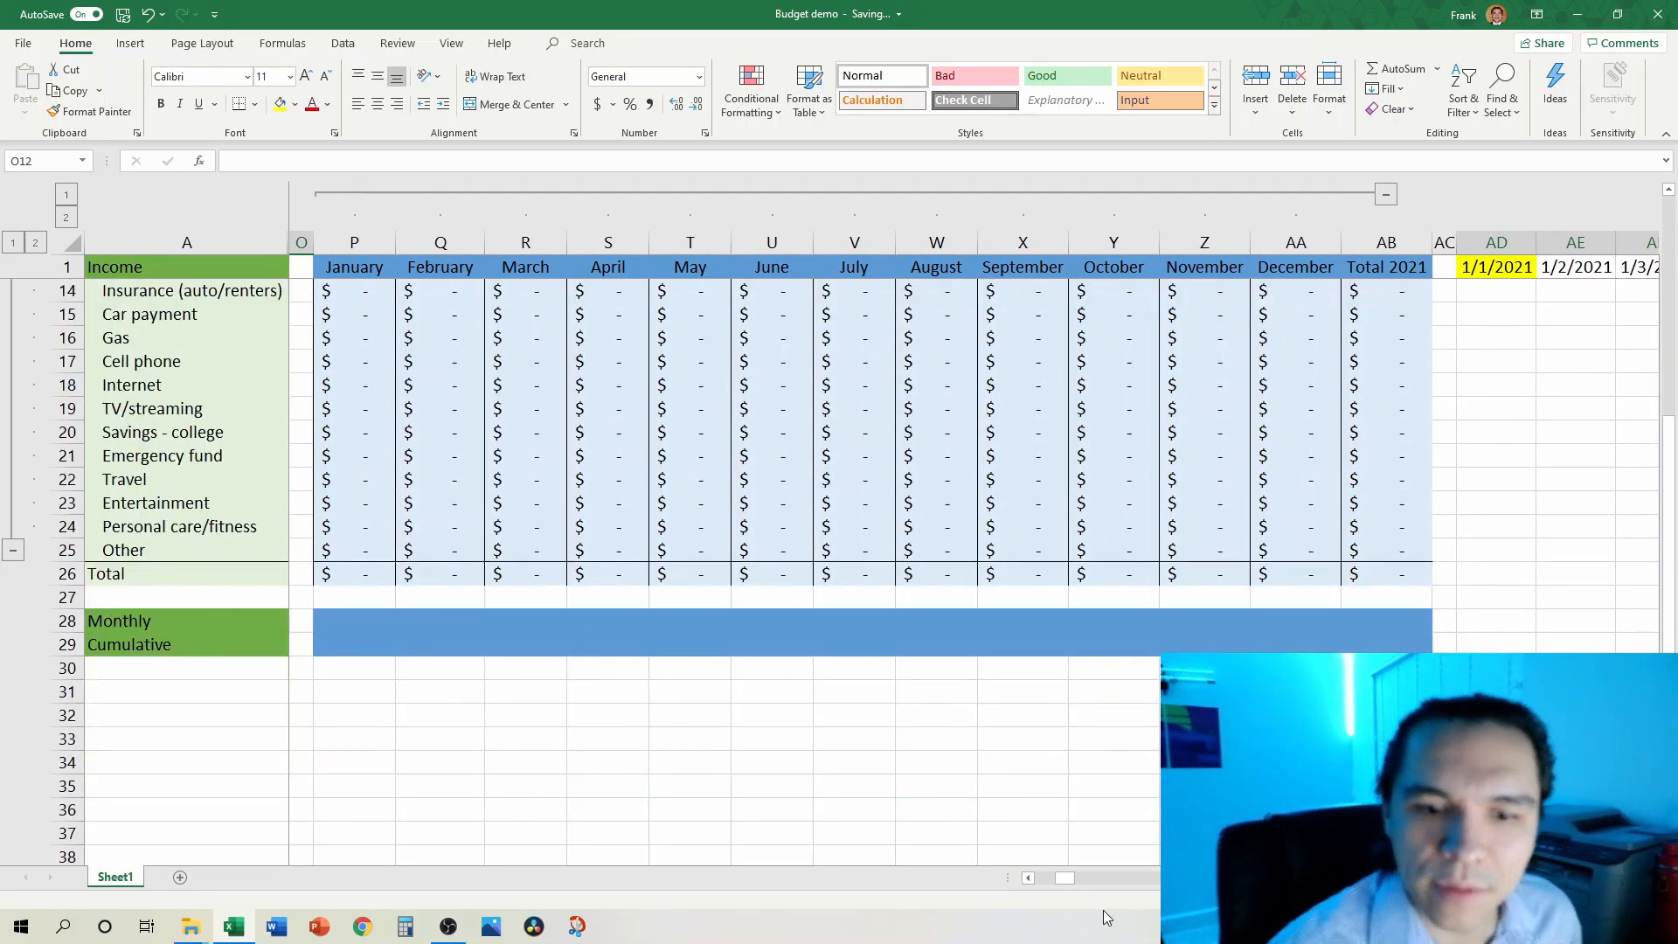
pyautogui.click(1027, 879)
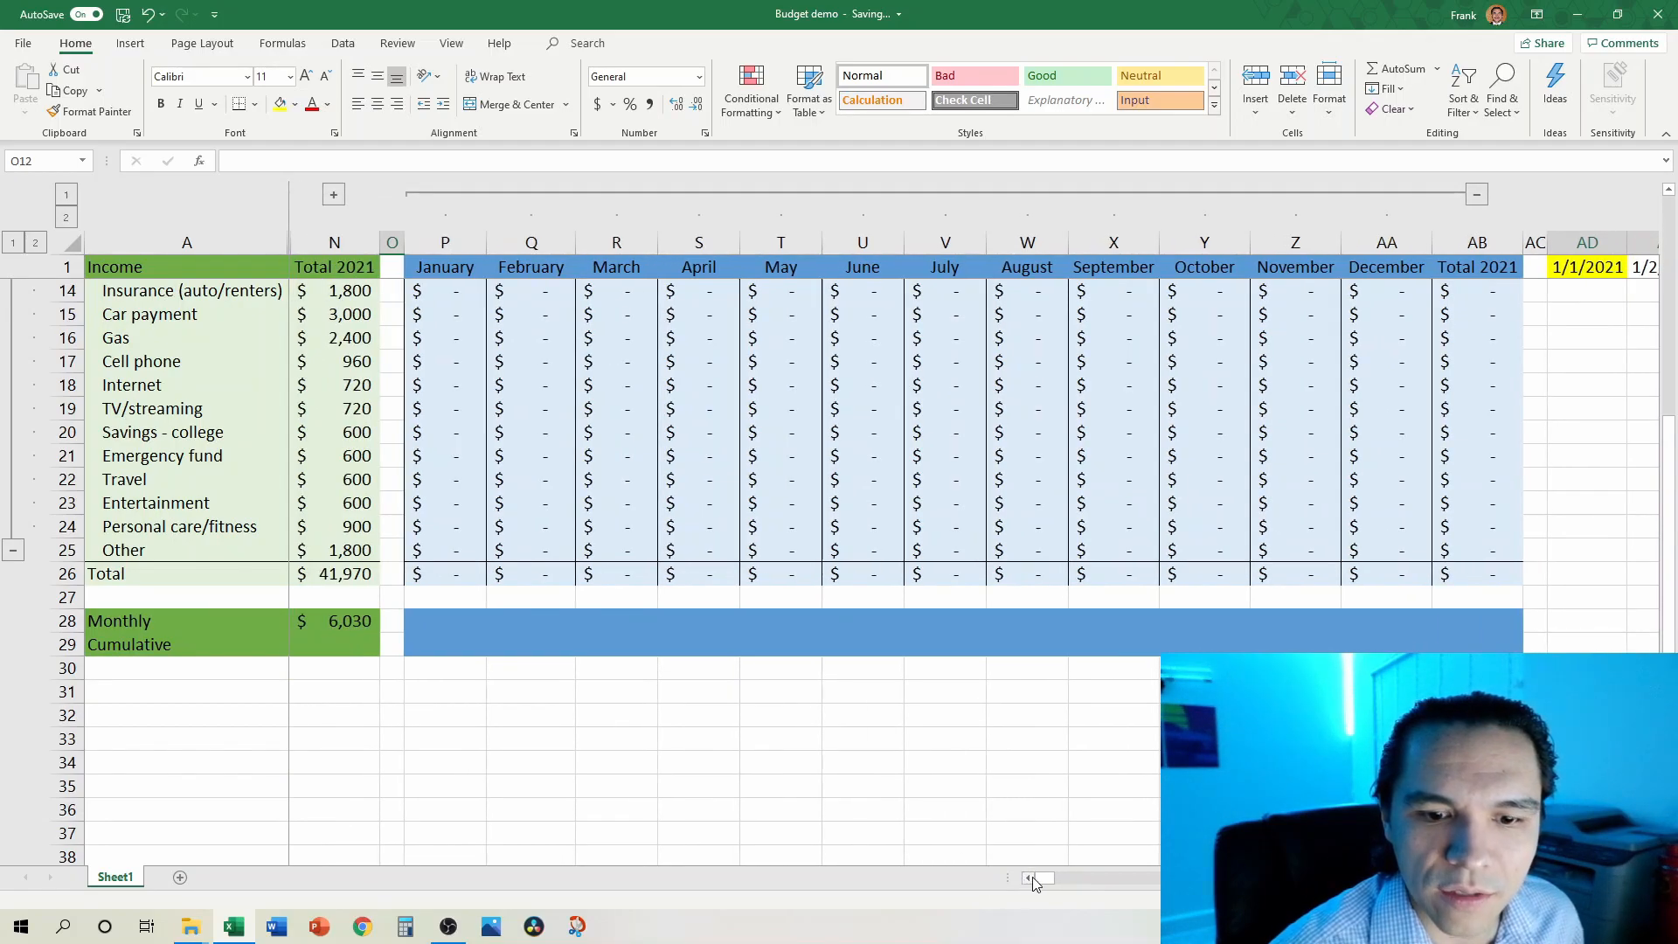
pyautogui.click(333, 194)
pyautogui.click(497, 666)
pyautogui.doubleClick(496, 667)
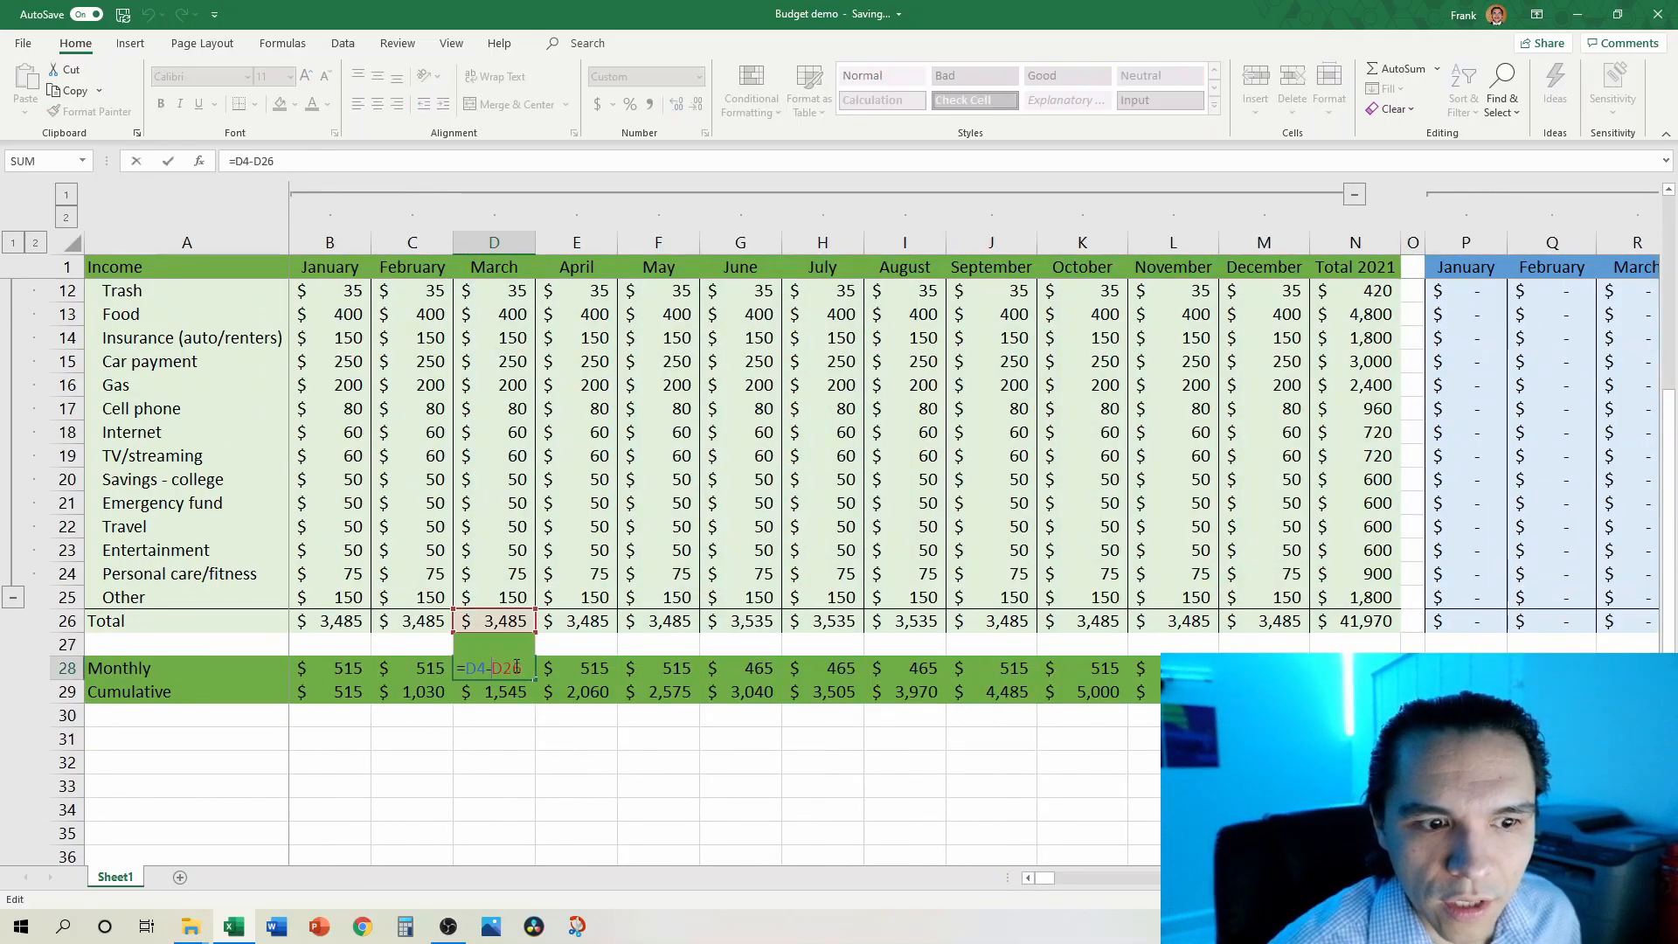
pyautogui.scroll(4, 525, 638)
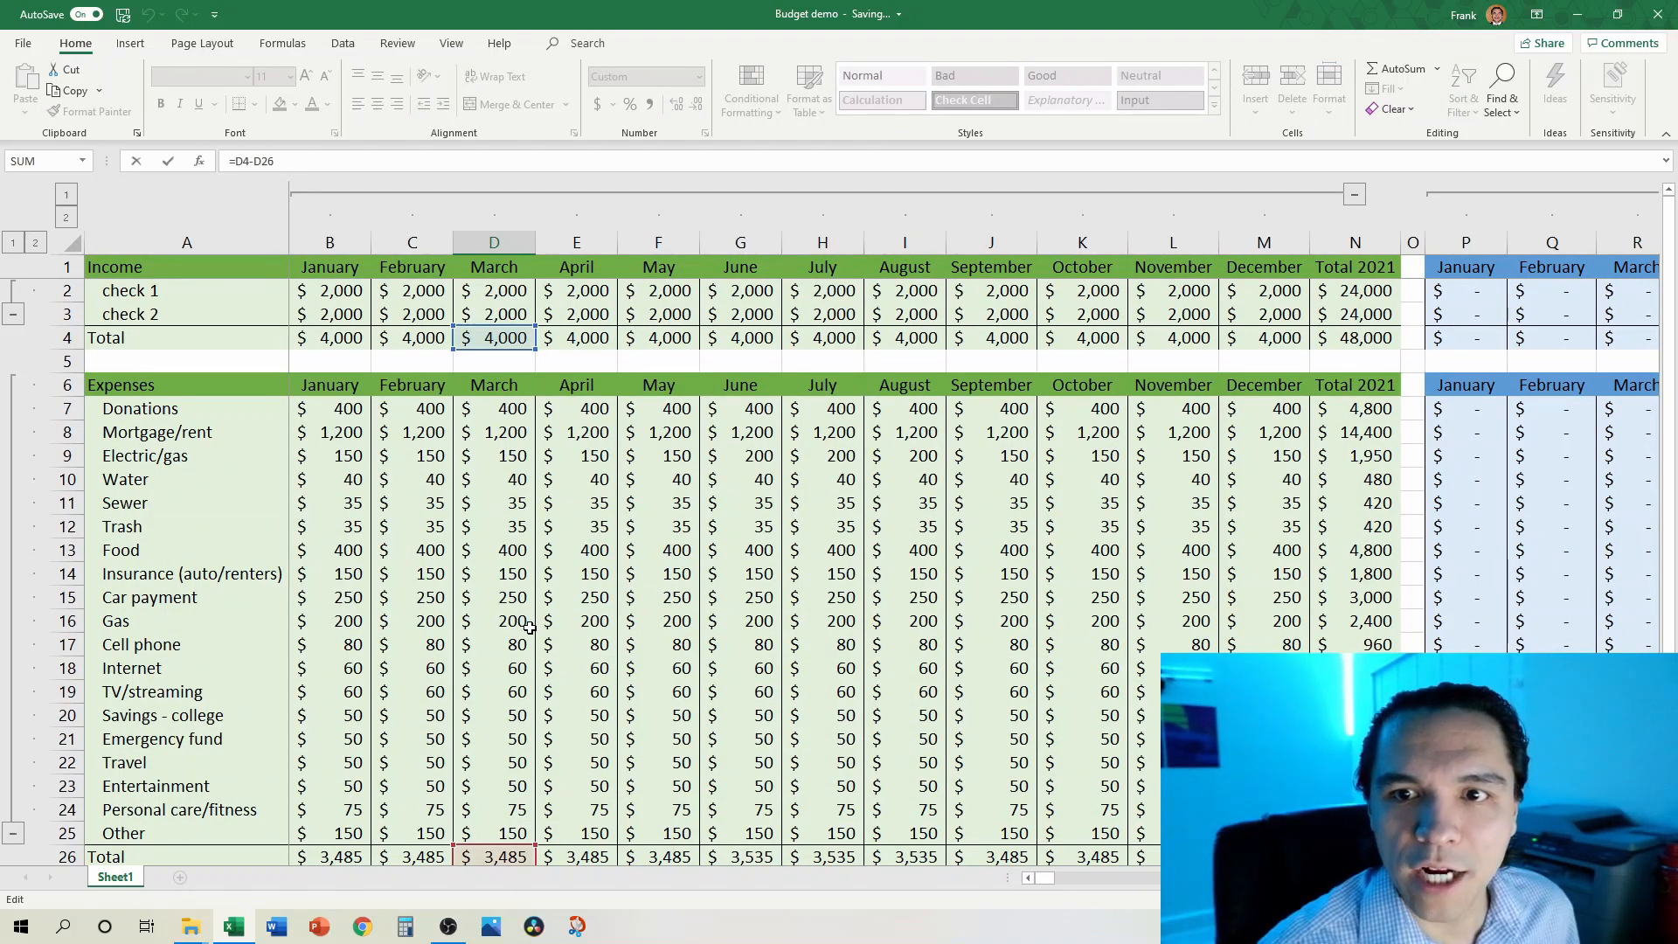
pyautogui.press('Escape')
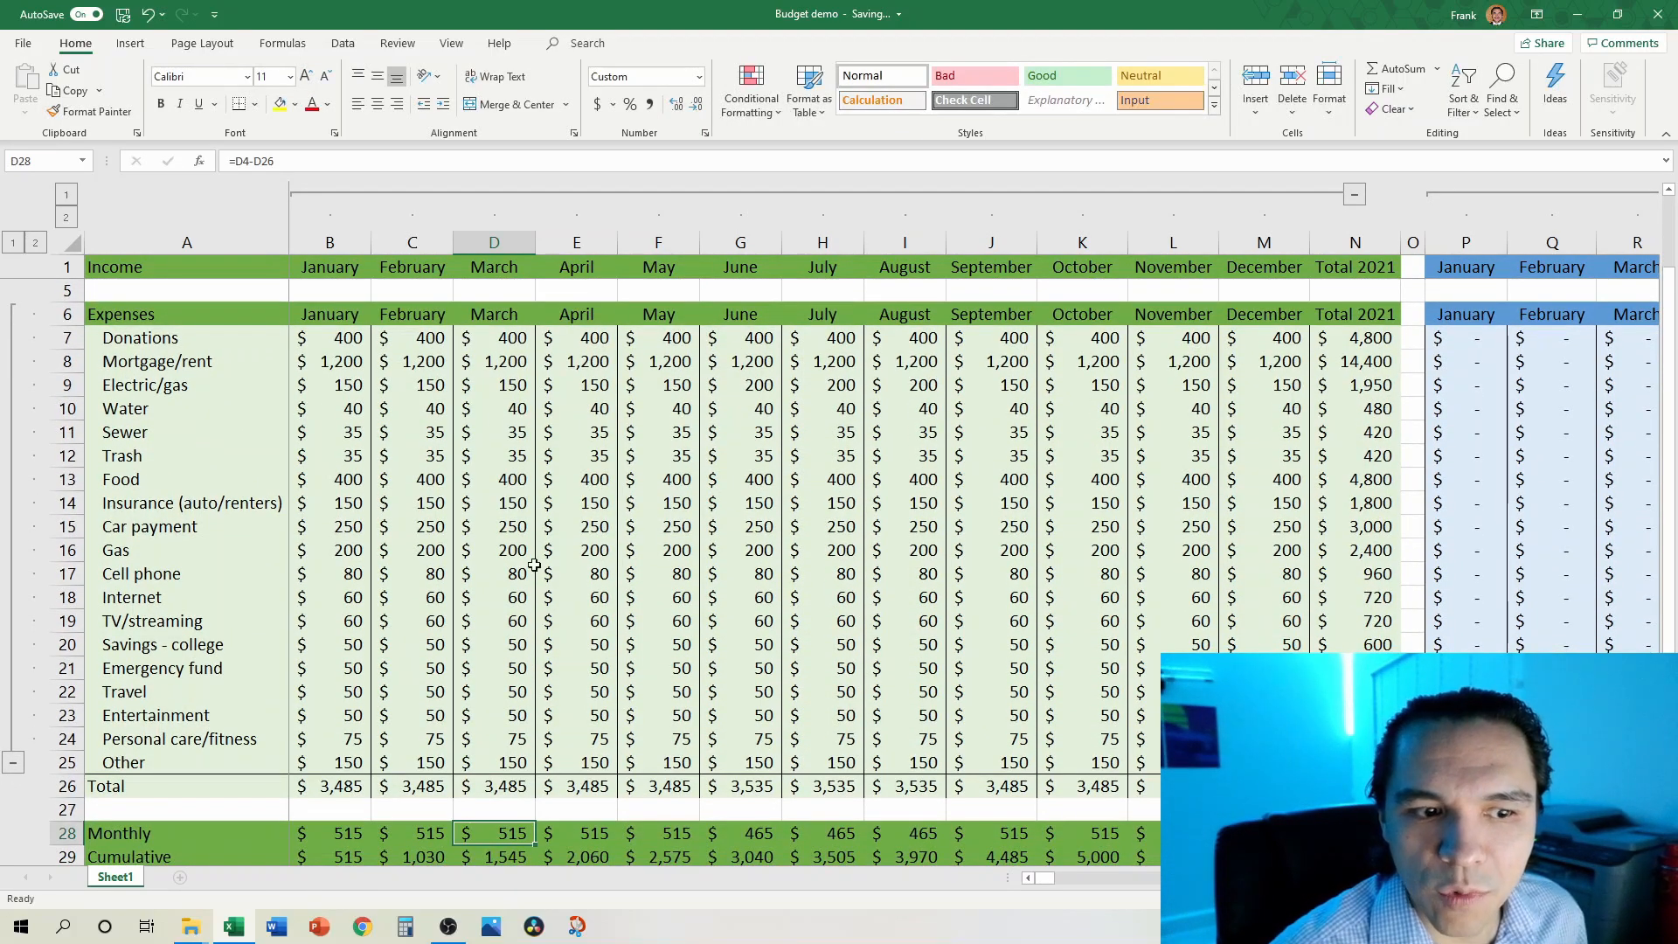
pyautogui.doubleClick(511, 856)
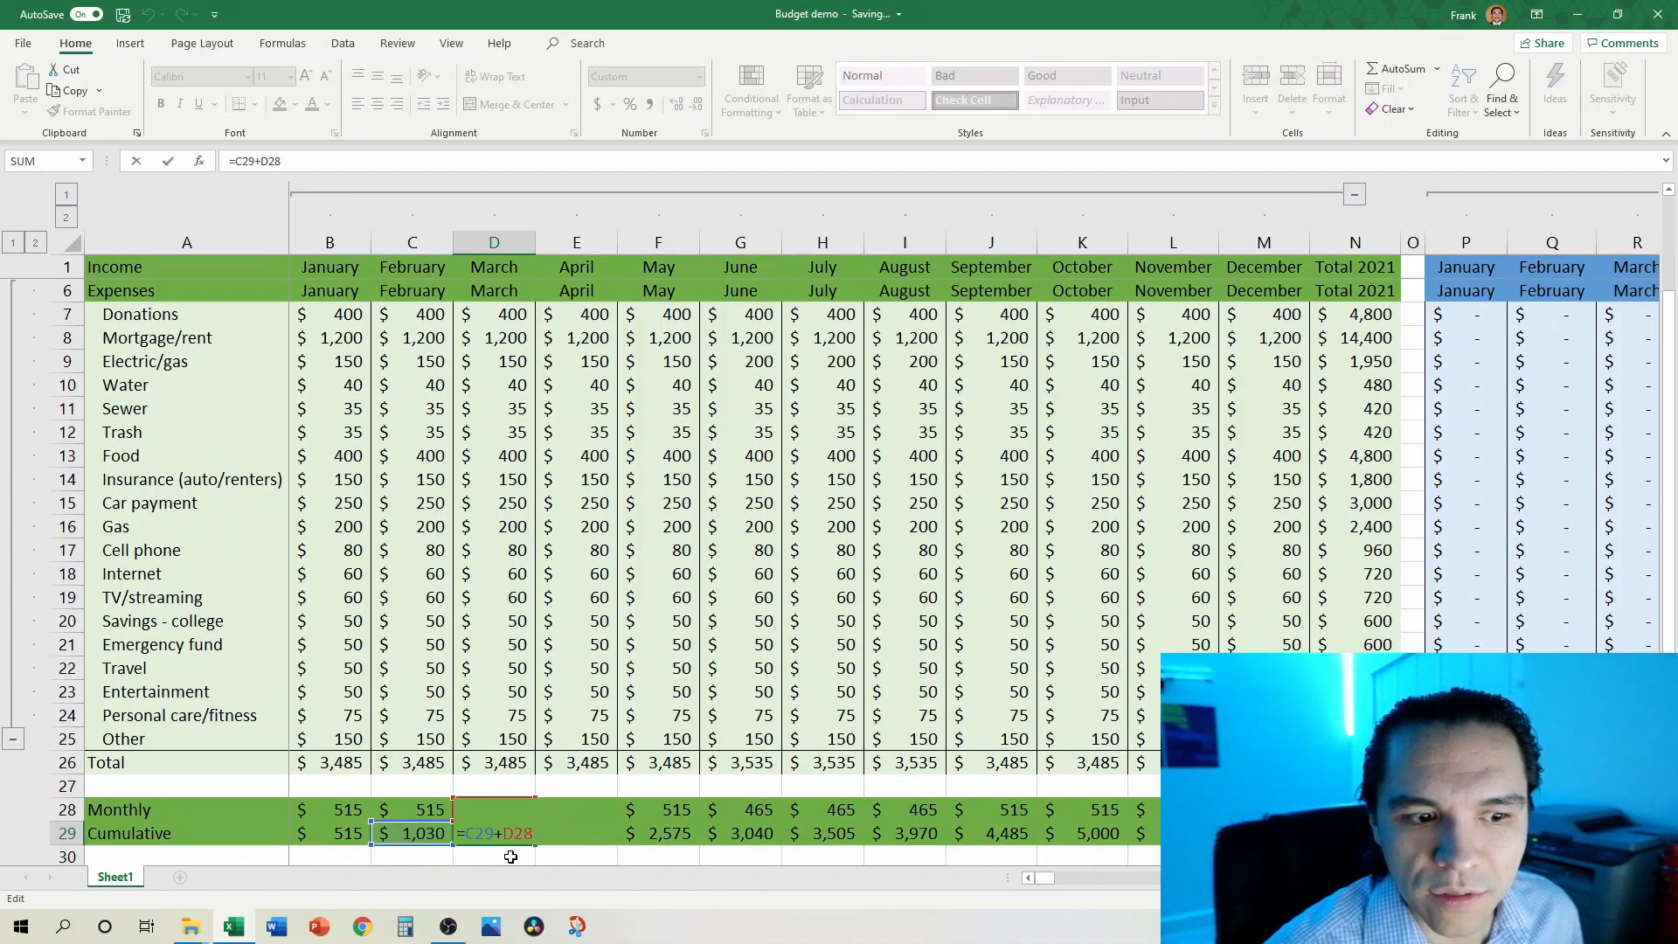
pyautogui.press('Return')
# Step: Copy the budget's Monthly and Cumulative rows for January through Total 2021 into the blue actuals section, pasting formulas only
pyautogui.moveTo(350, 809); pyautogui.dragTo(1354, 833)
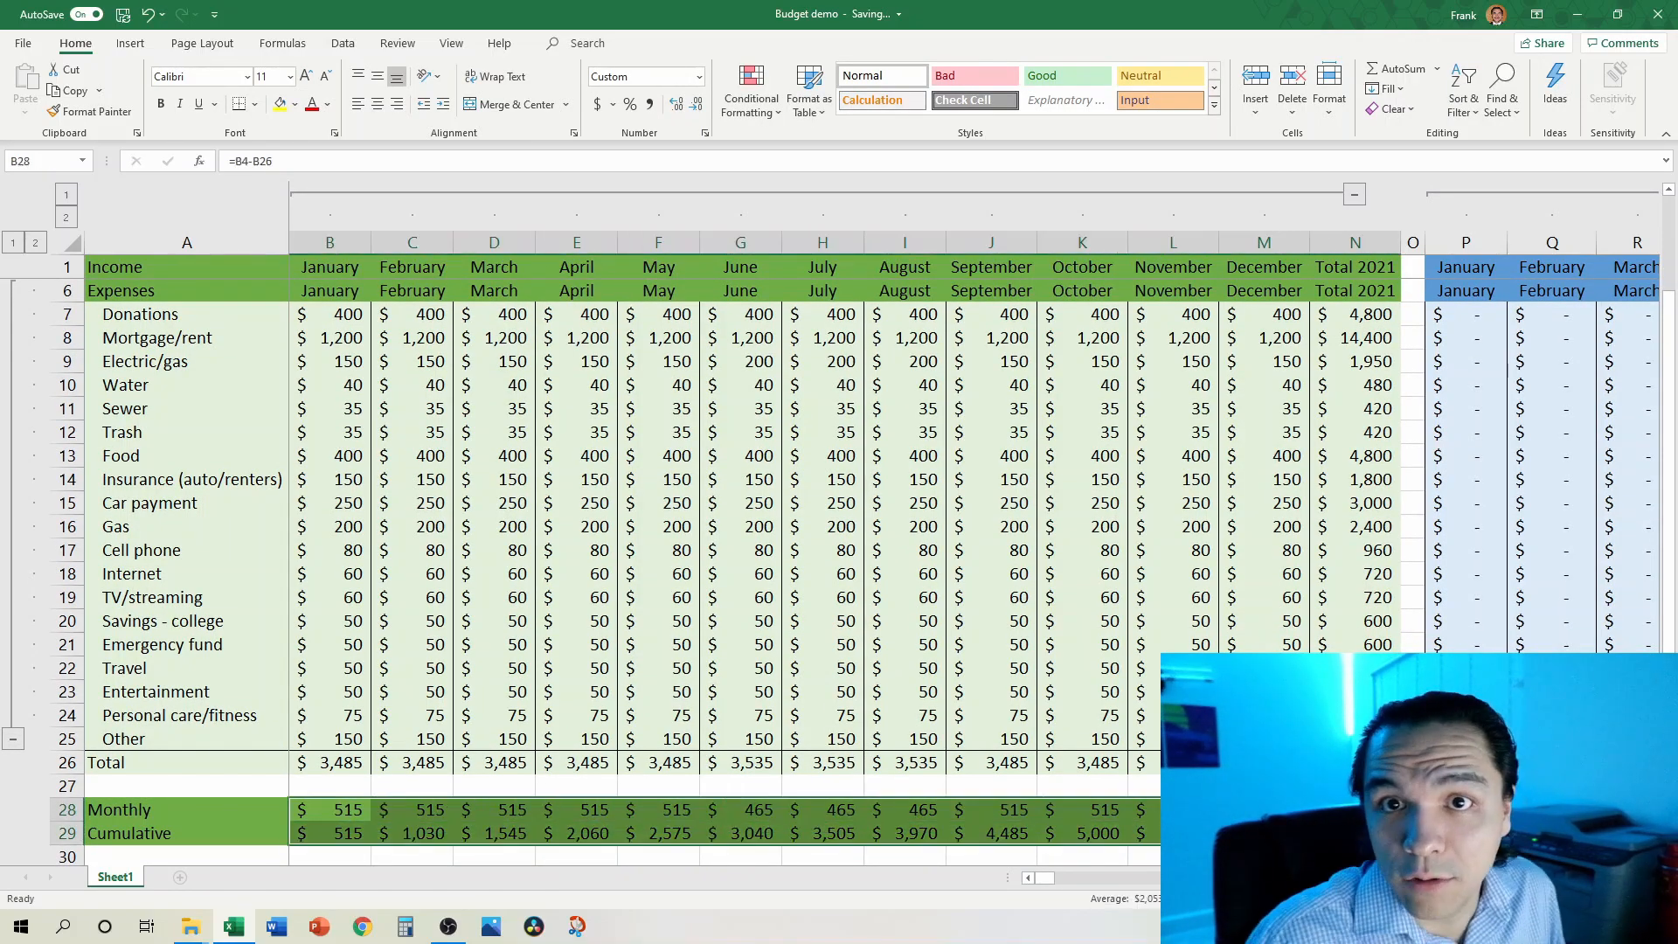
pyautogui.hotkey('ctrl', 'c')
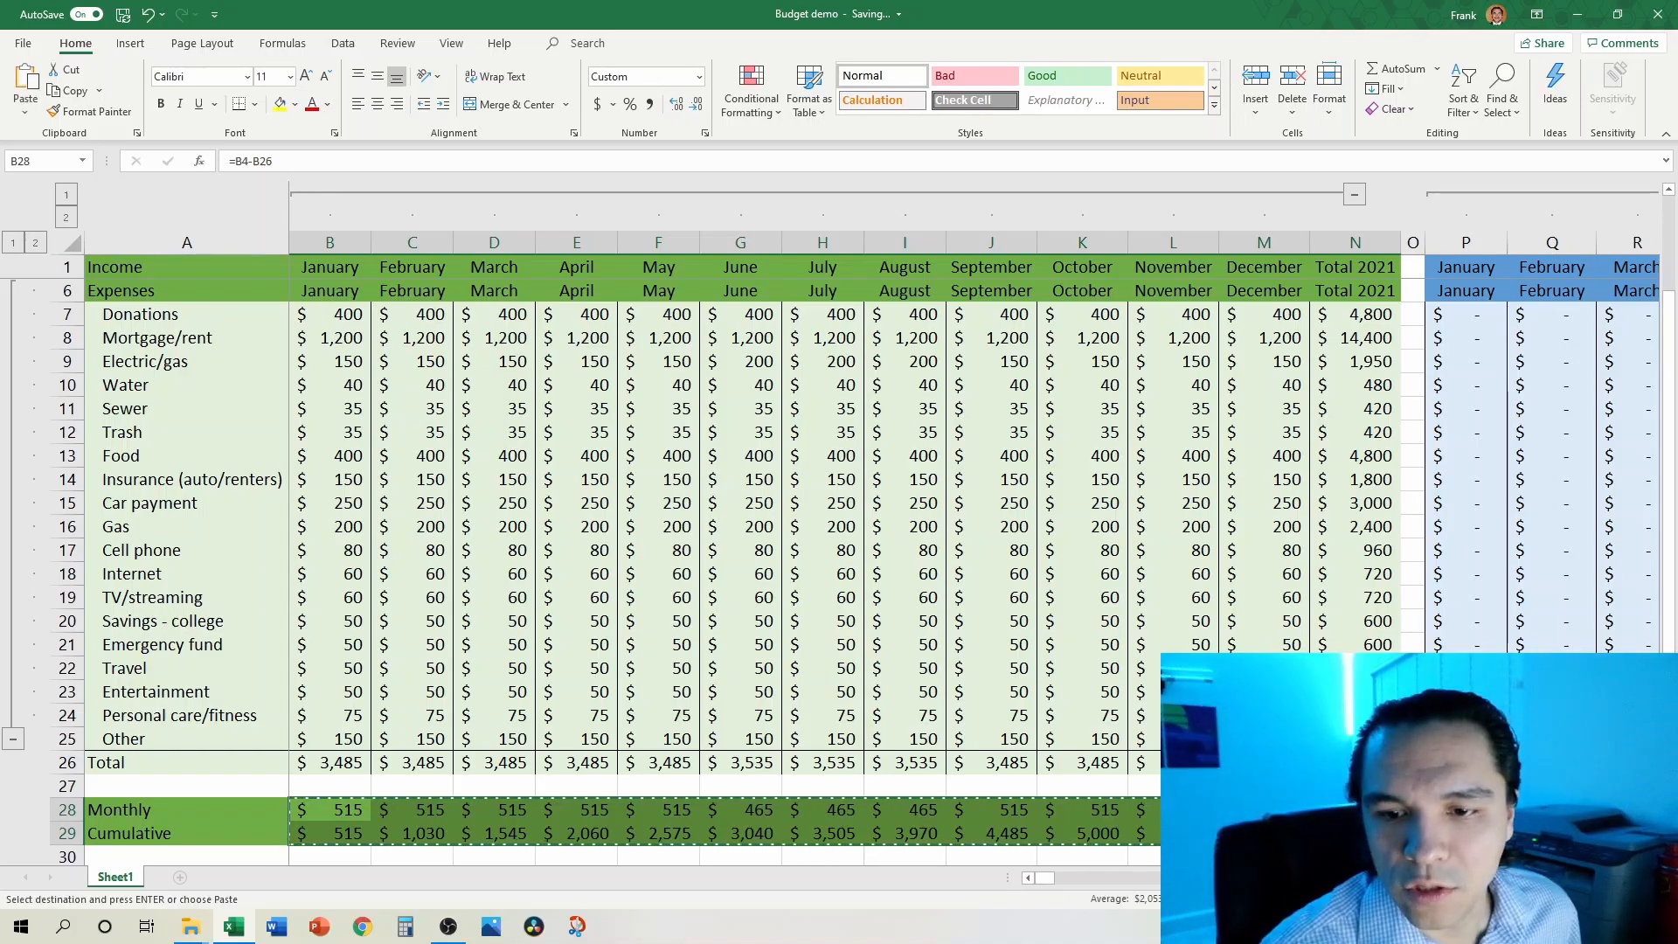
pyautogui.click(1443, 810)
pyautogui.rightClick(1442, 810)
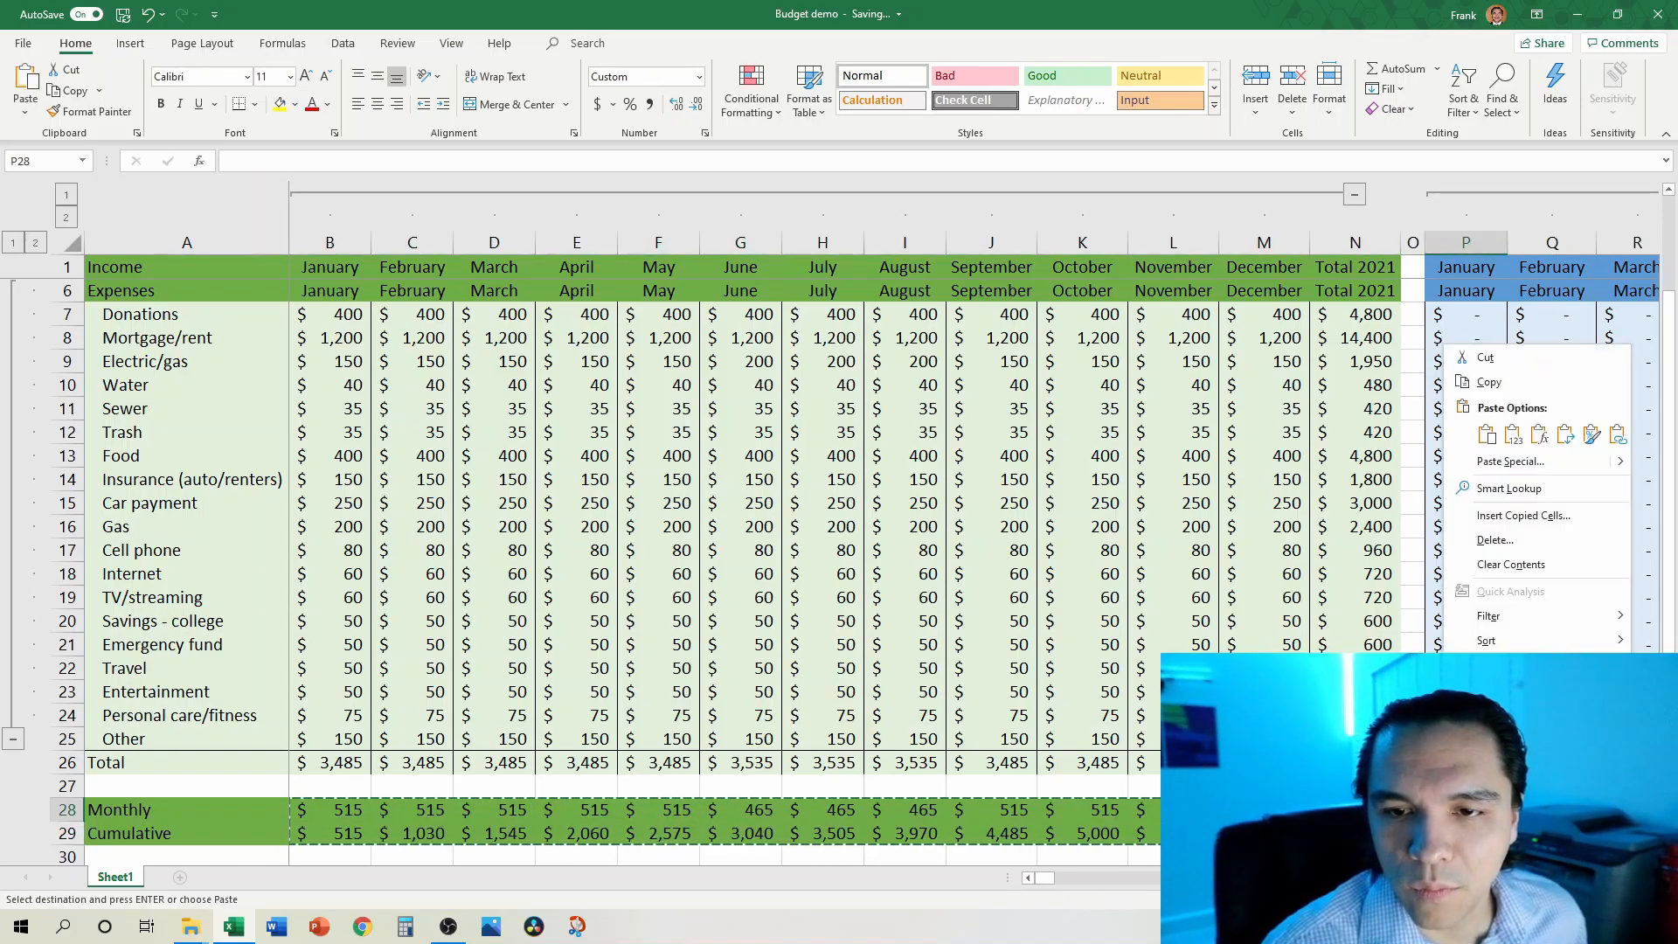
pyautogui.click(1538, 436)
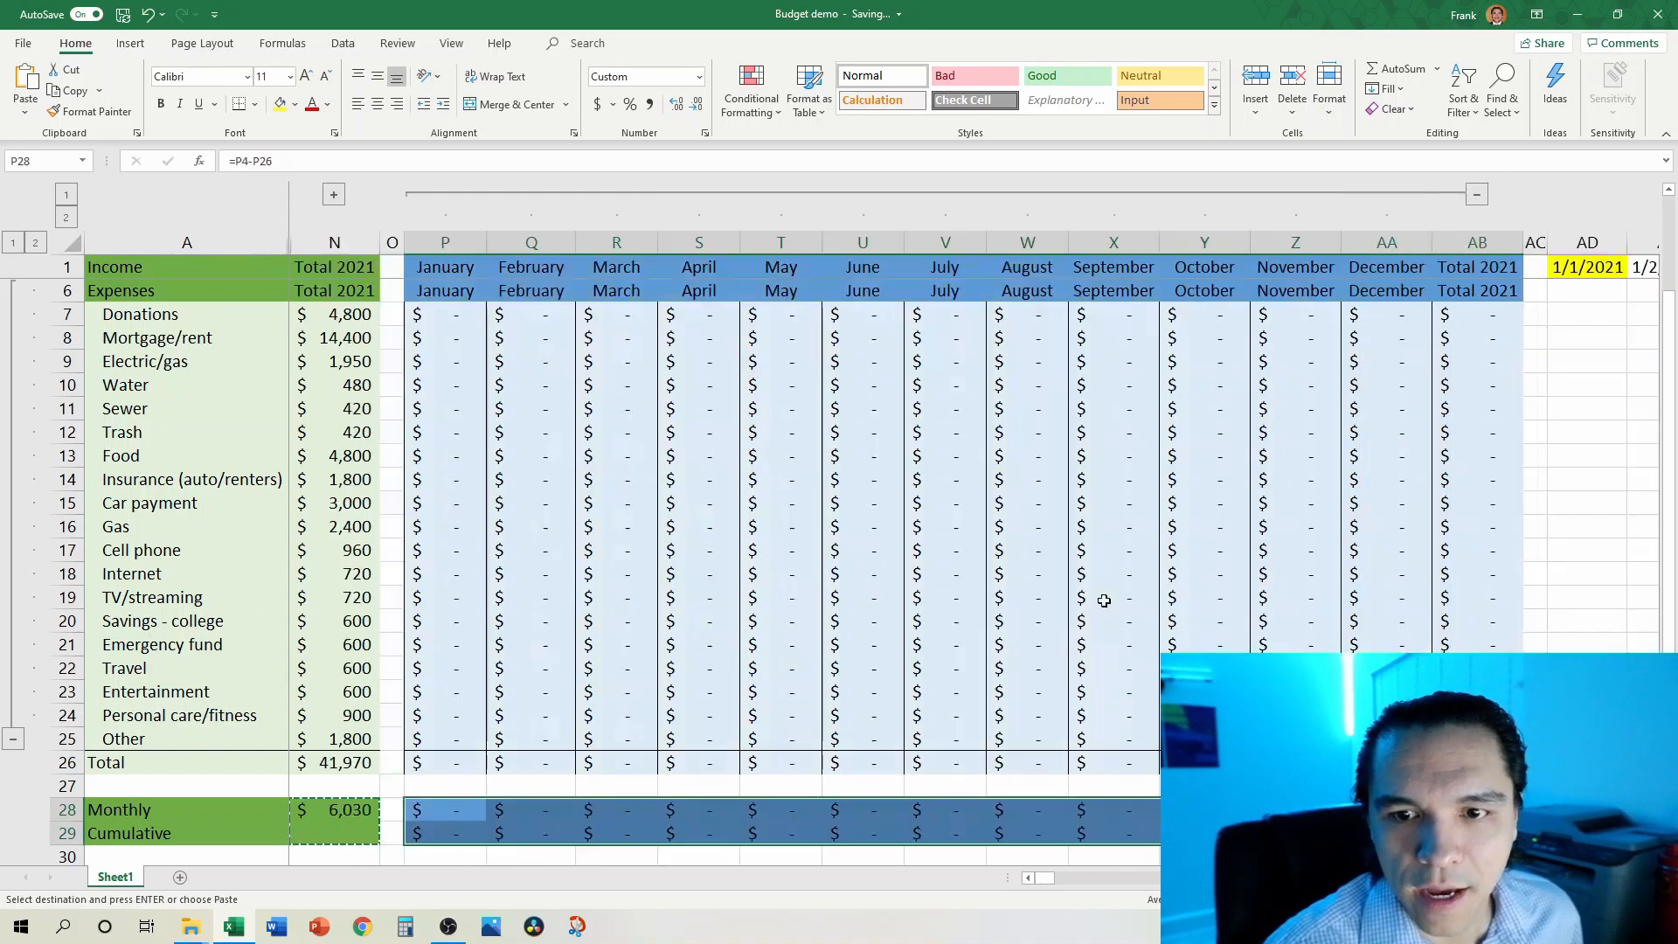
pyautogui.click(801, 464)
pyautogui.scroll(2, 801, 464)
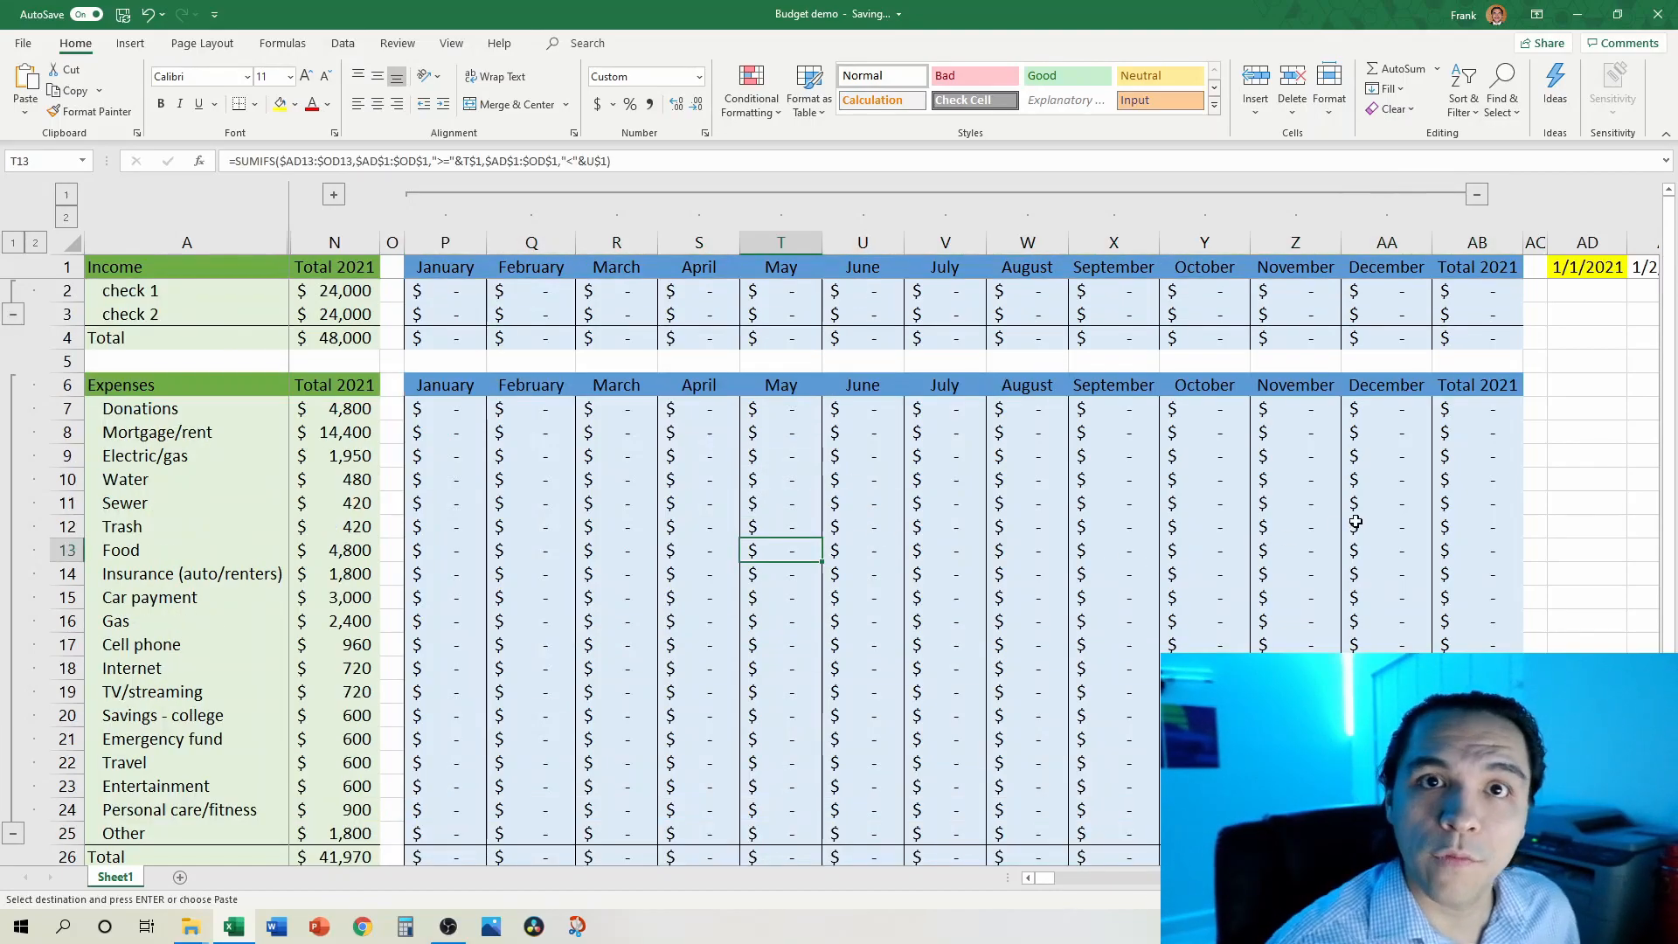
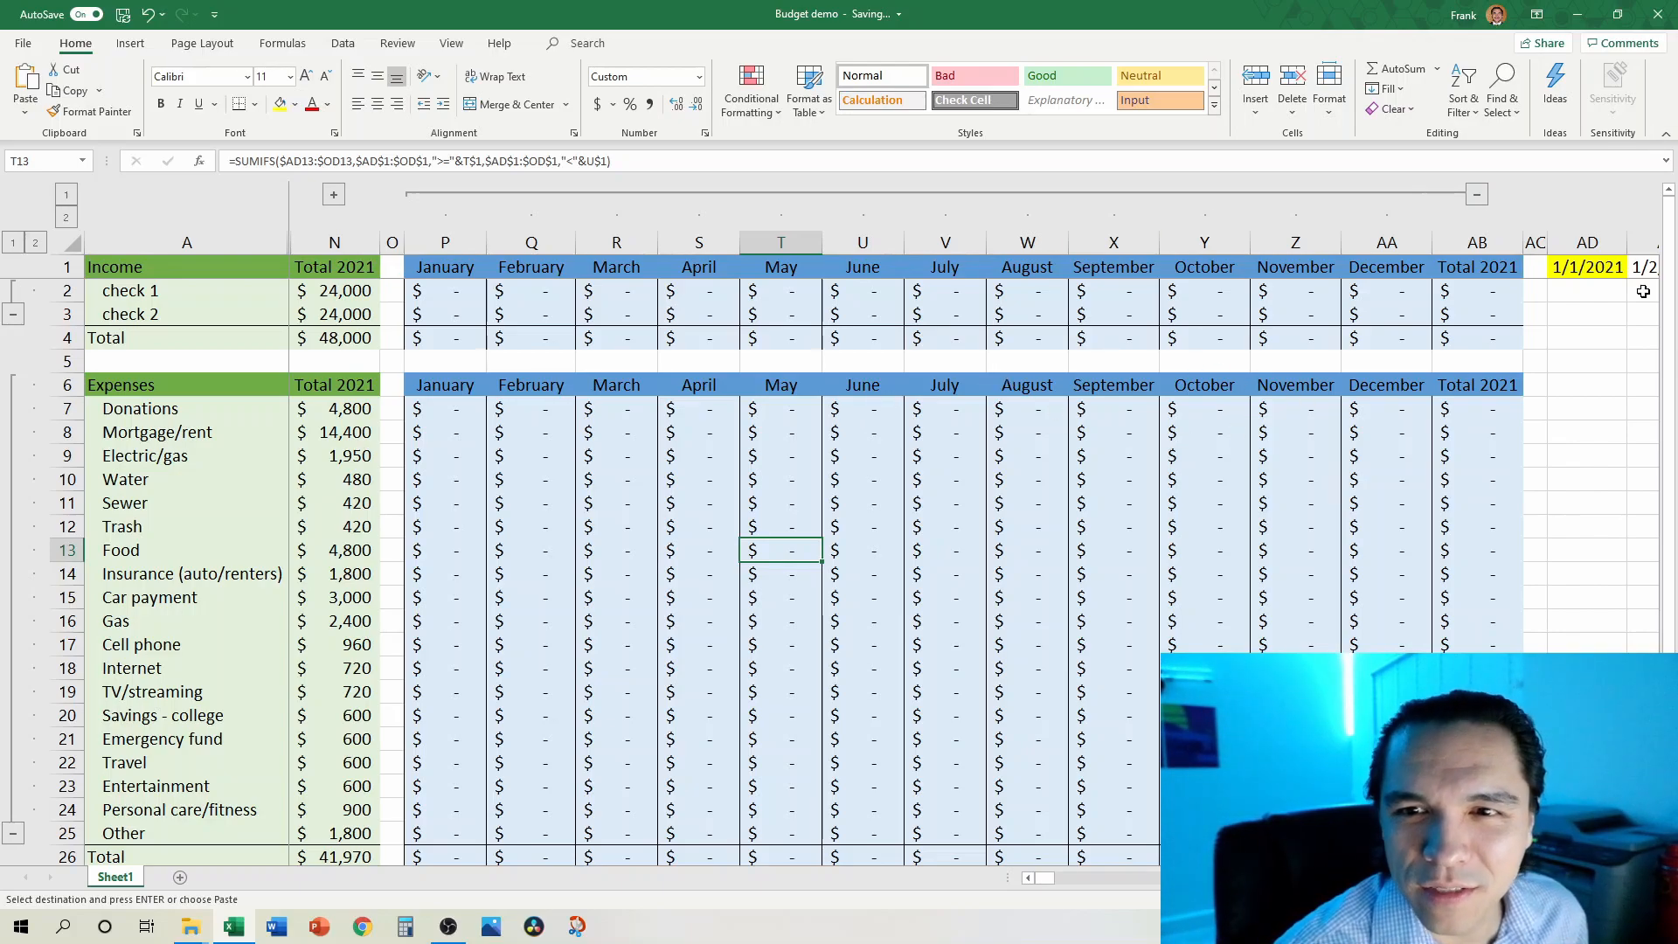
# Step: Enter 2000 as the check 1 income in the 1/15/2021 date column
pyautogui.moveTo(1586, 293); pyautogui.dragTo(1578, 312)
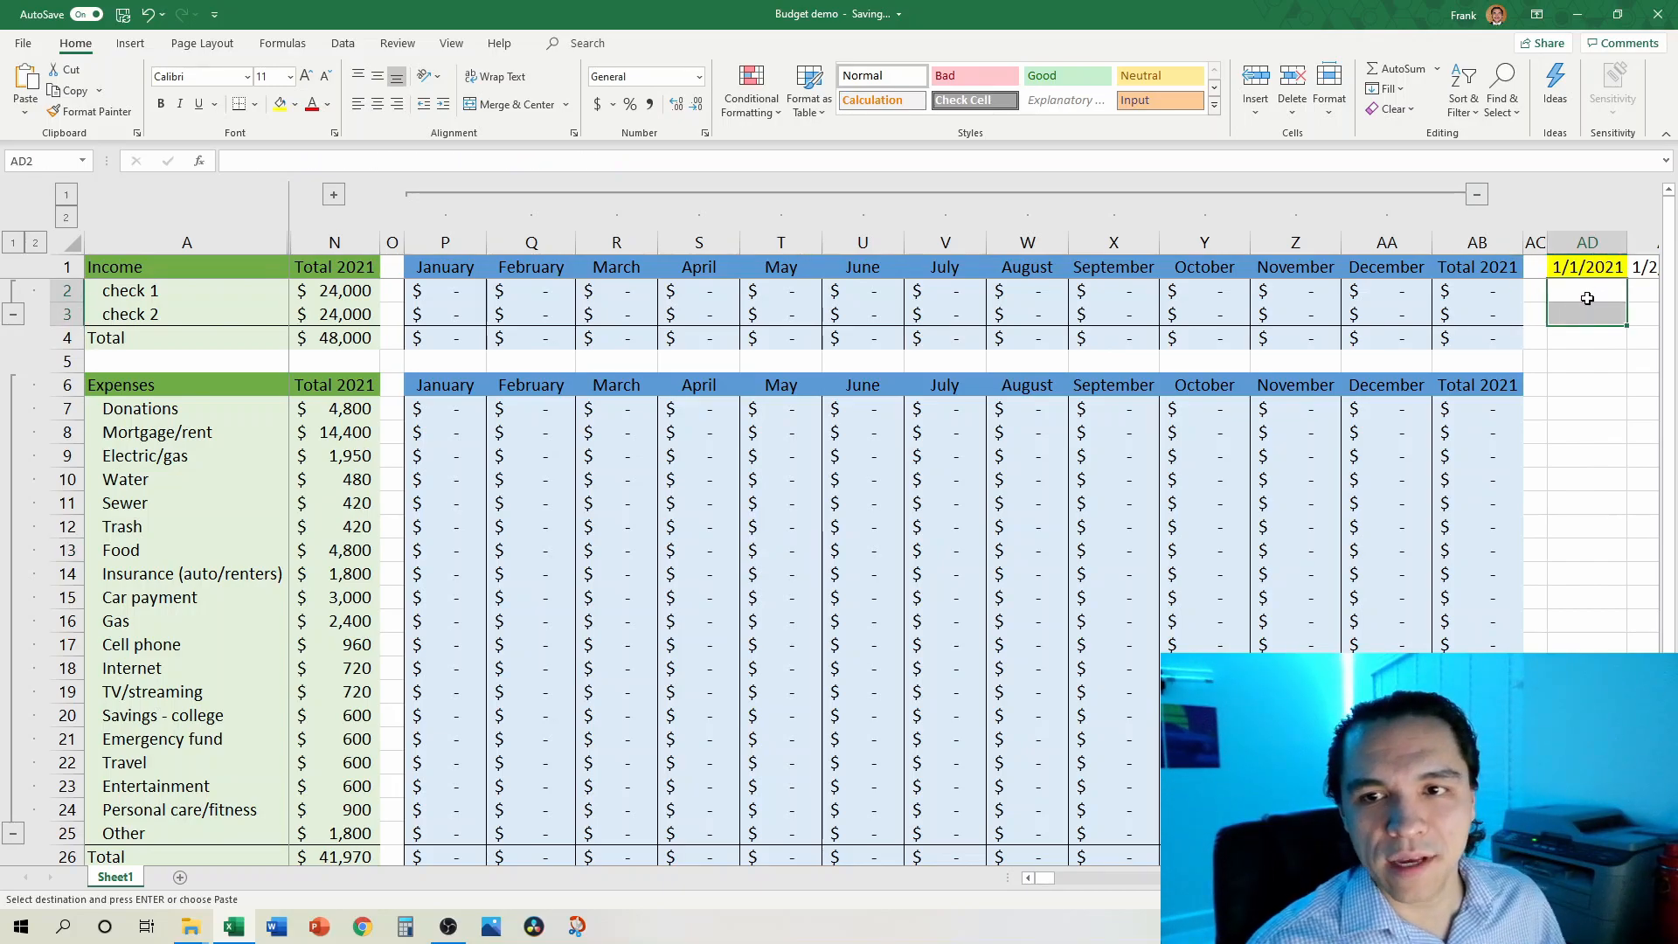
pyautogui.click(1587, 298)
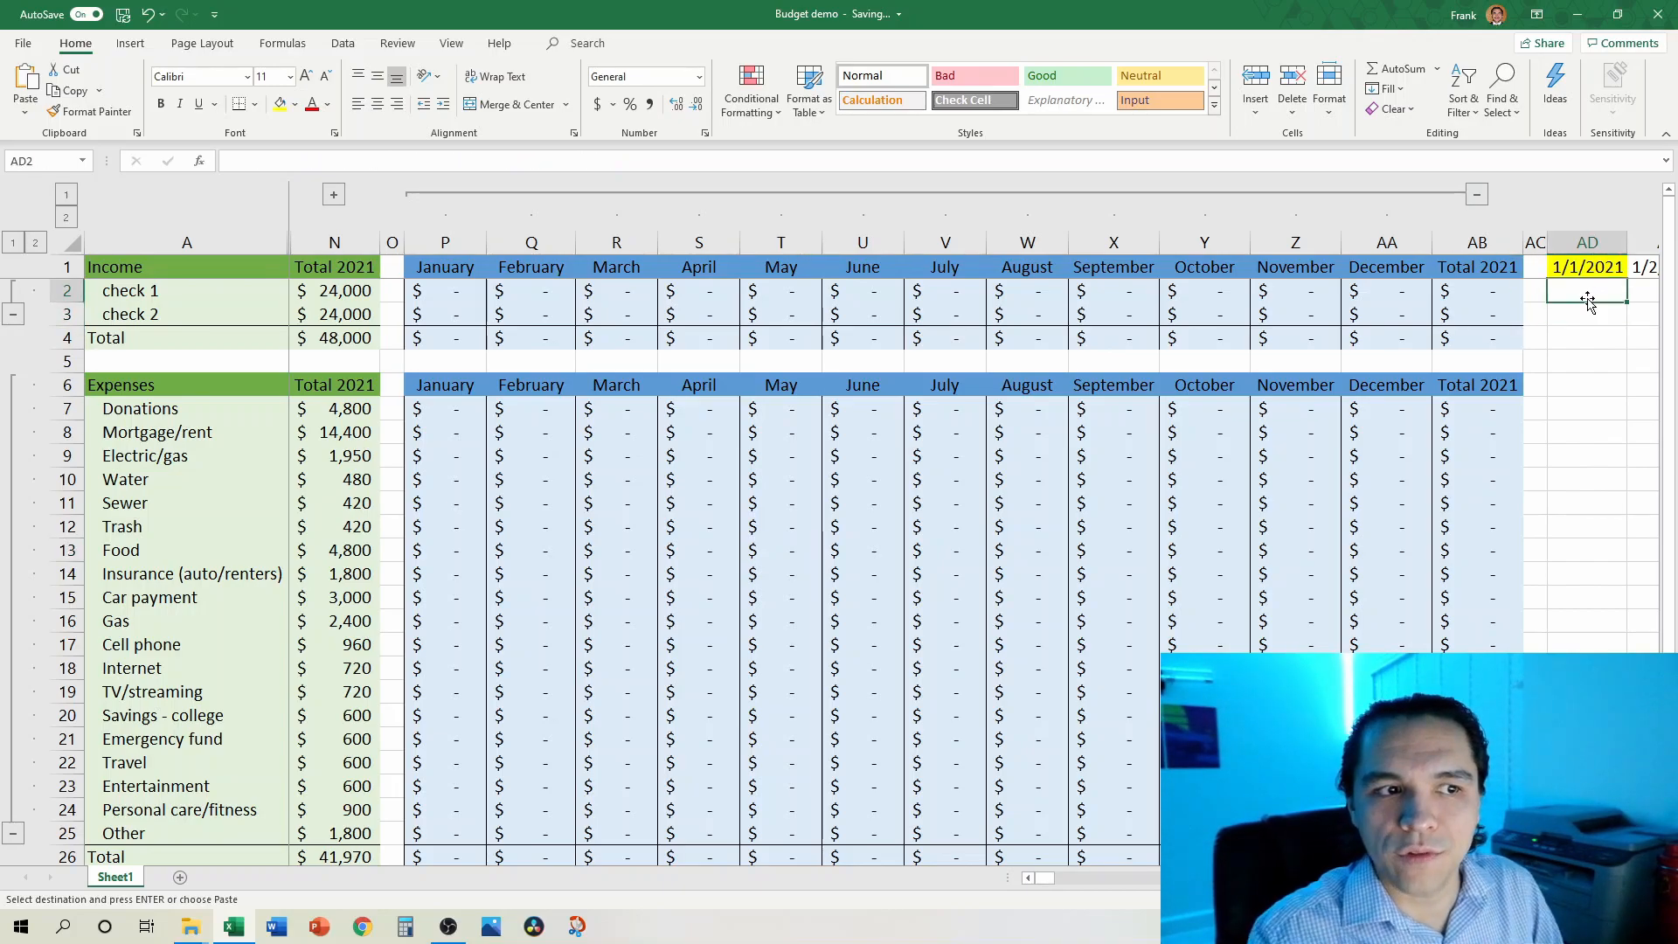
pyautogui.press('Right')
pyautogui.press('Right')
pyautogui.press('Right')
pyautogui.press('Right')
pyautogui.press('Right')
pyautogui.press('Right')
pyautogui.press('Right')
pyautogui.press('Right')
pyautogui.press('Right')
pyautogui.press('Right')
pyautogui.press('Right')
pyautogui.press('Right')
pyautogui.press('Right')
pyautogui.press('Right')
pyautogui.press('Right')
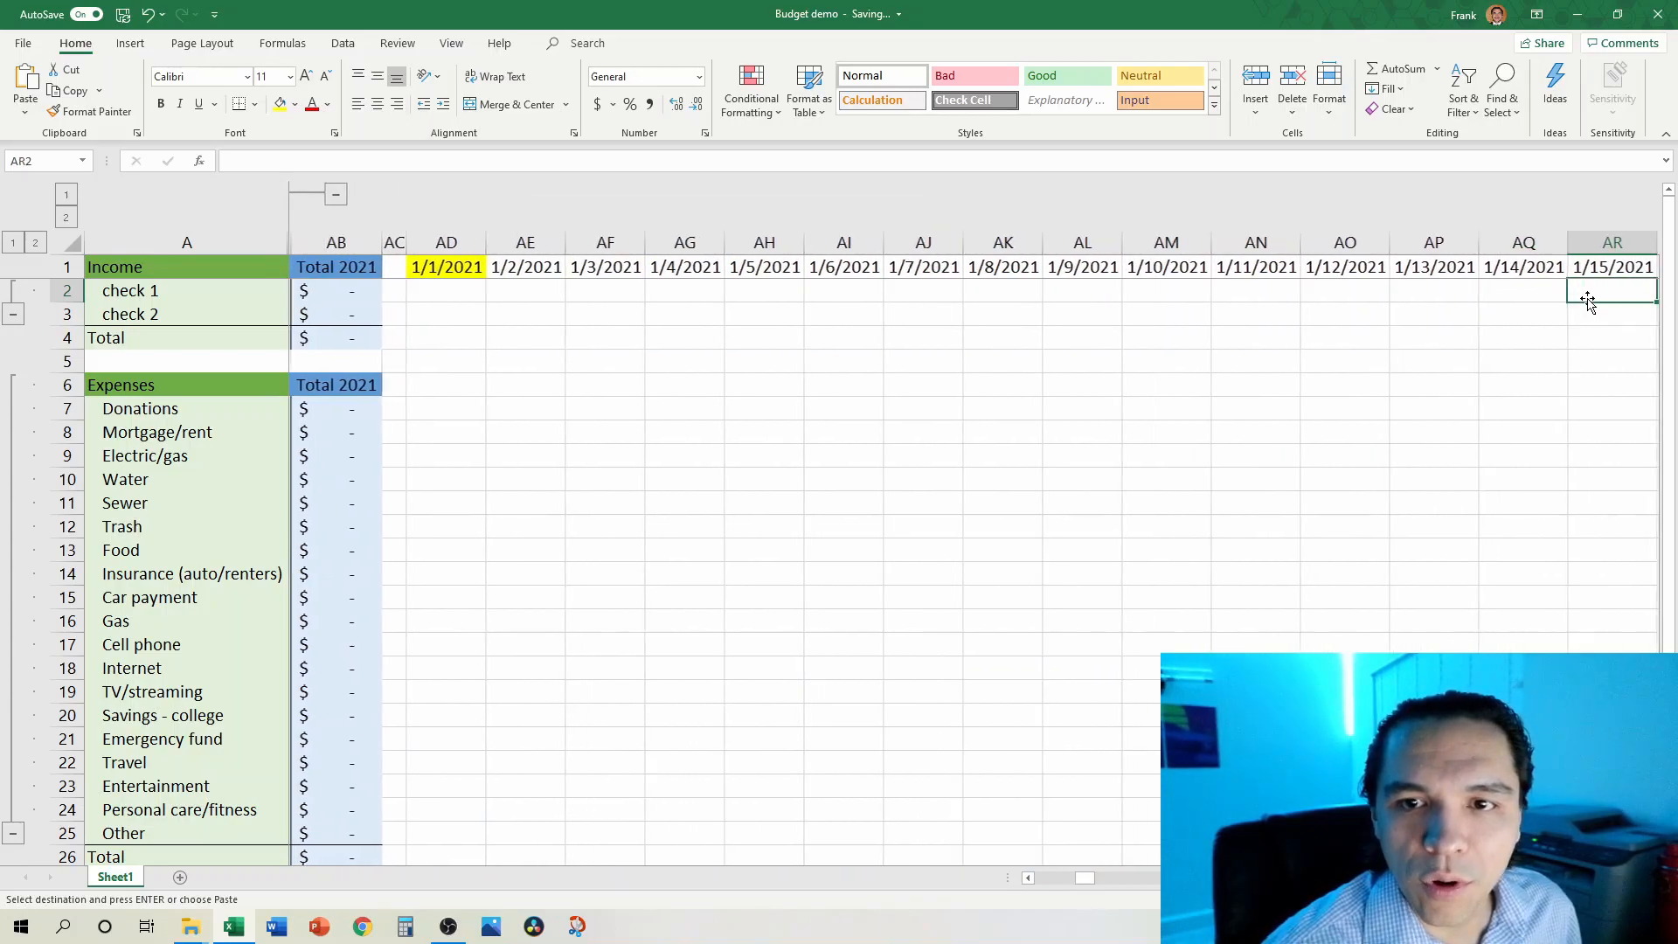
pyautogui.press('Left')
pyautogui.press('Left')
pyautogui.press('Right')
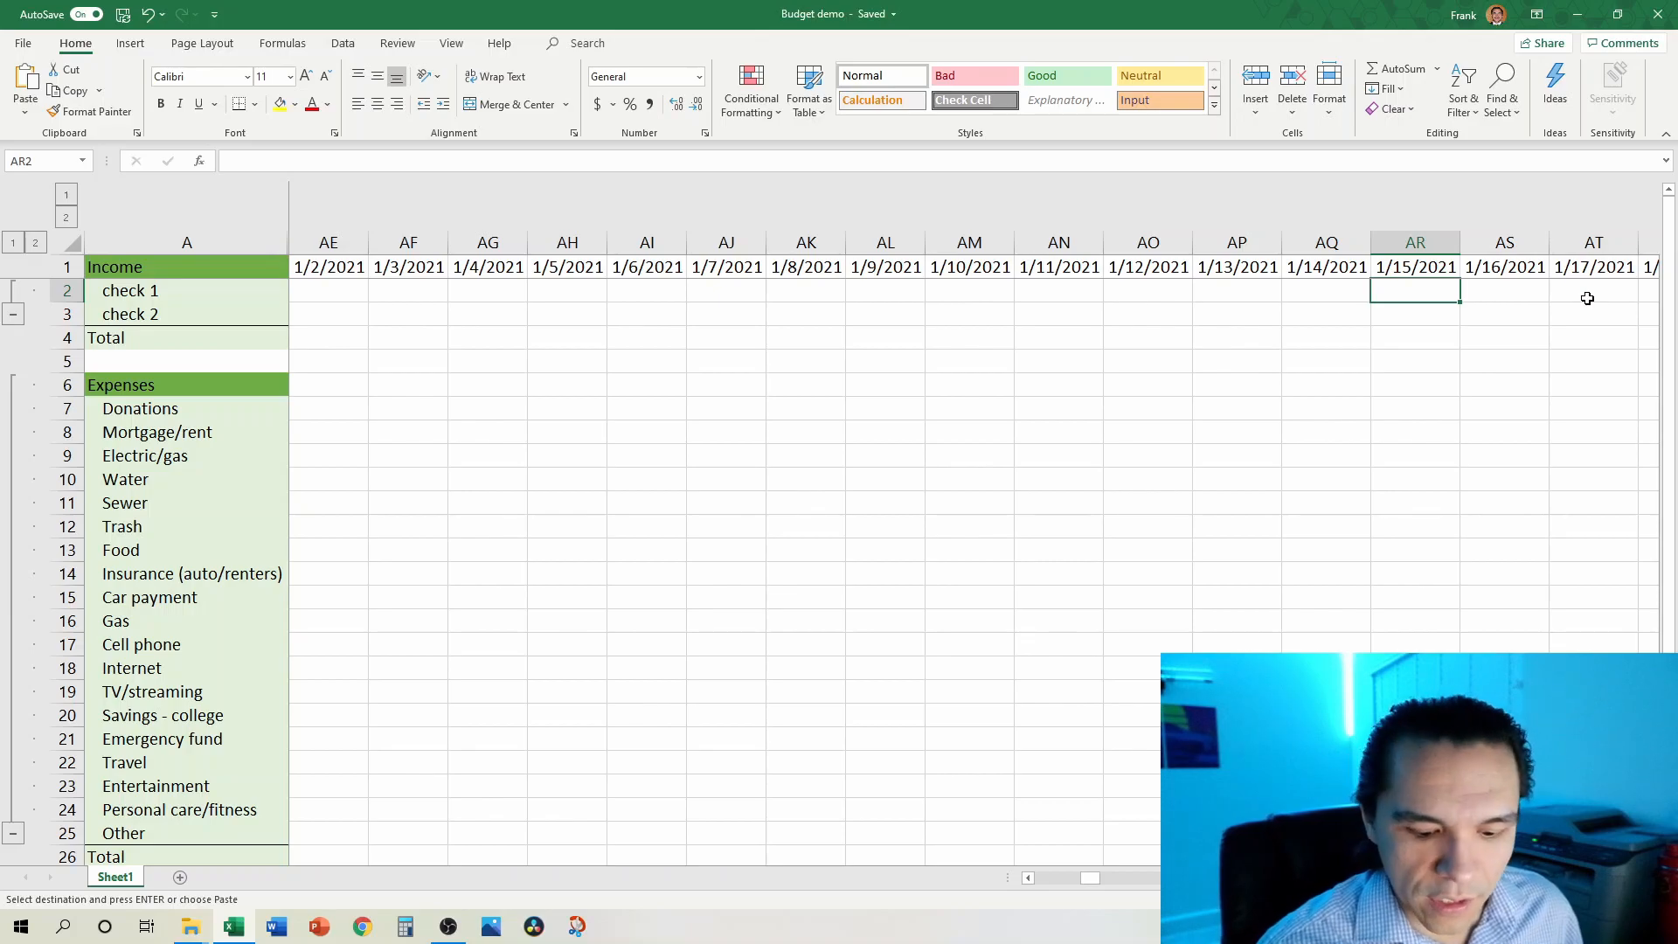
pyautogui.write('2000')
pyautogui.press('Return')
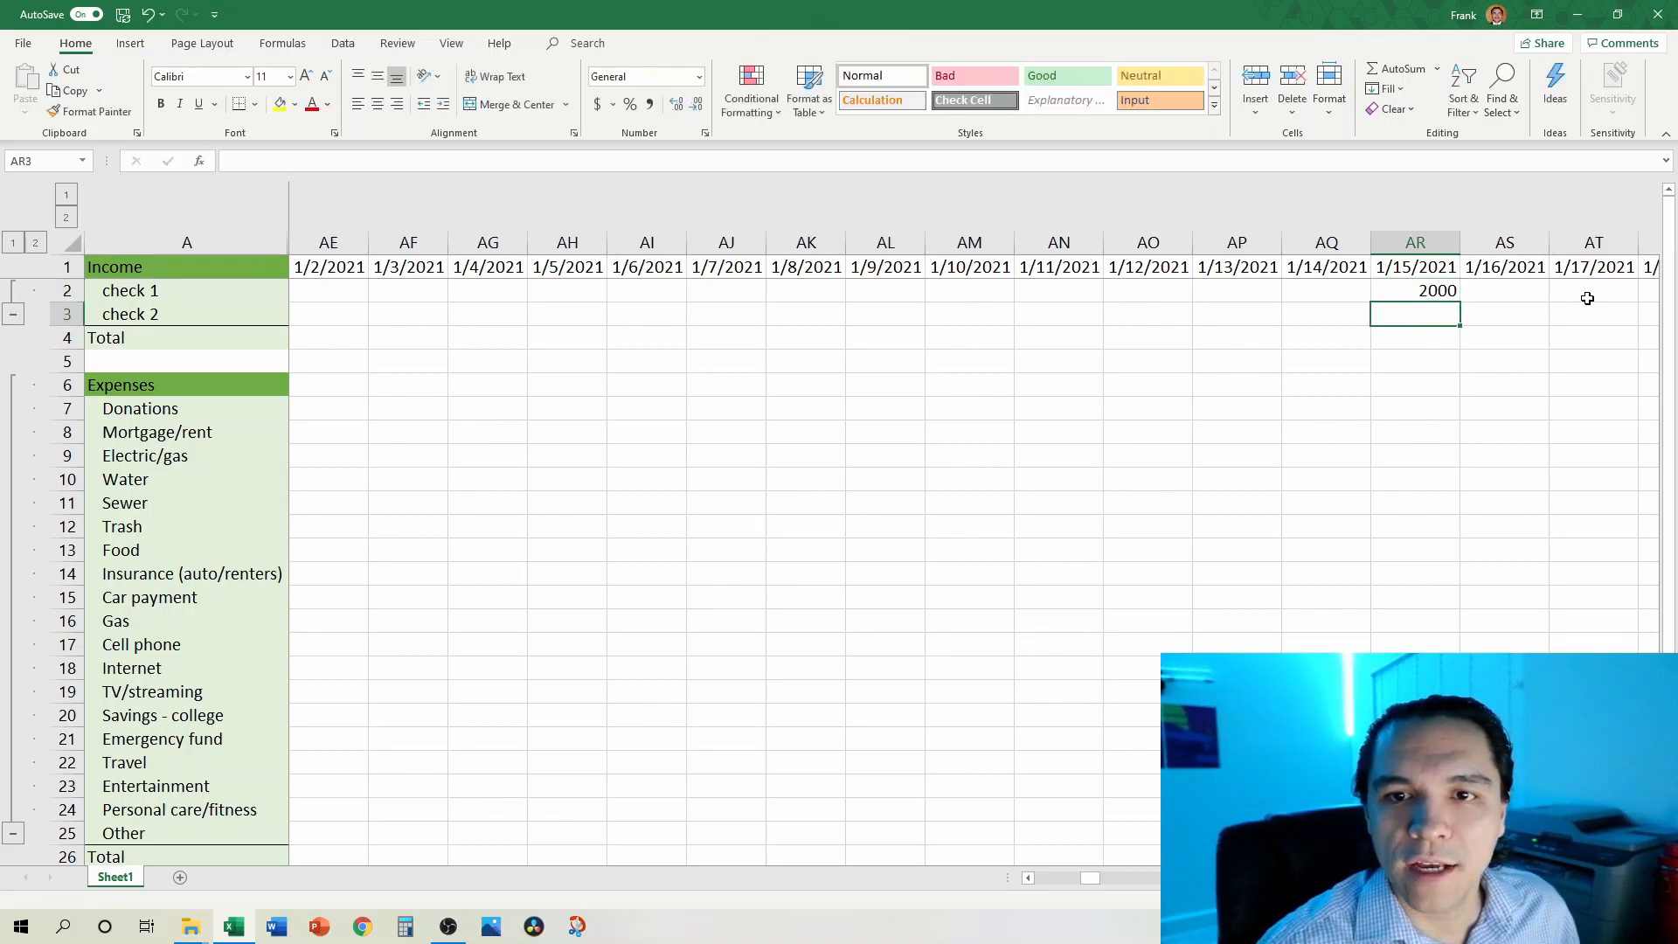
# Step: Enter 2000 as the check 2 income in the 1/31/2021 date column
pyautogui.press('Right')
pyautogui.press('Right')
pyautogui.press('Right')
pyautogui.press('Right')
pyautogui.press('Right')
pyautogui.press('Right')
pyautogui.press('Right')
pyautogui.press('Right')
pyautogui.press('Right')
pyautogui.press('Right')
pyautogui.press('Right')
pyautogui.press('Right')
pyautogui.press('Right')
pyautogui.press('Right')
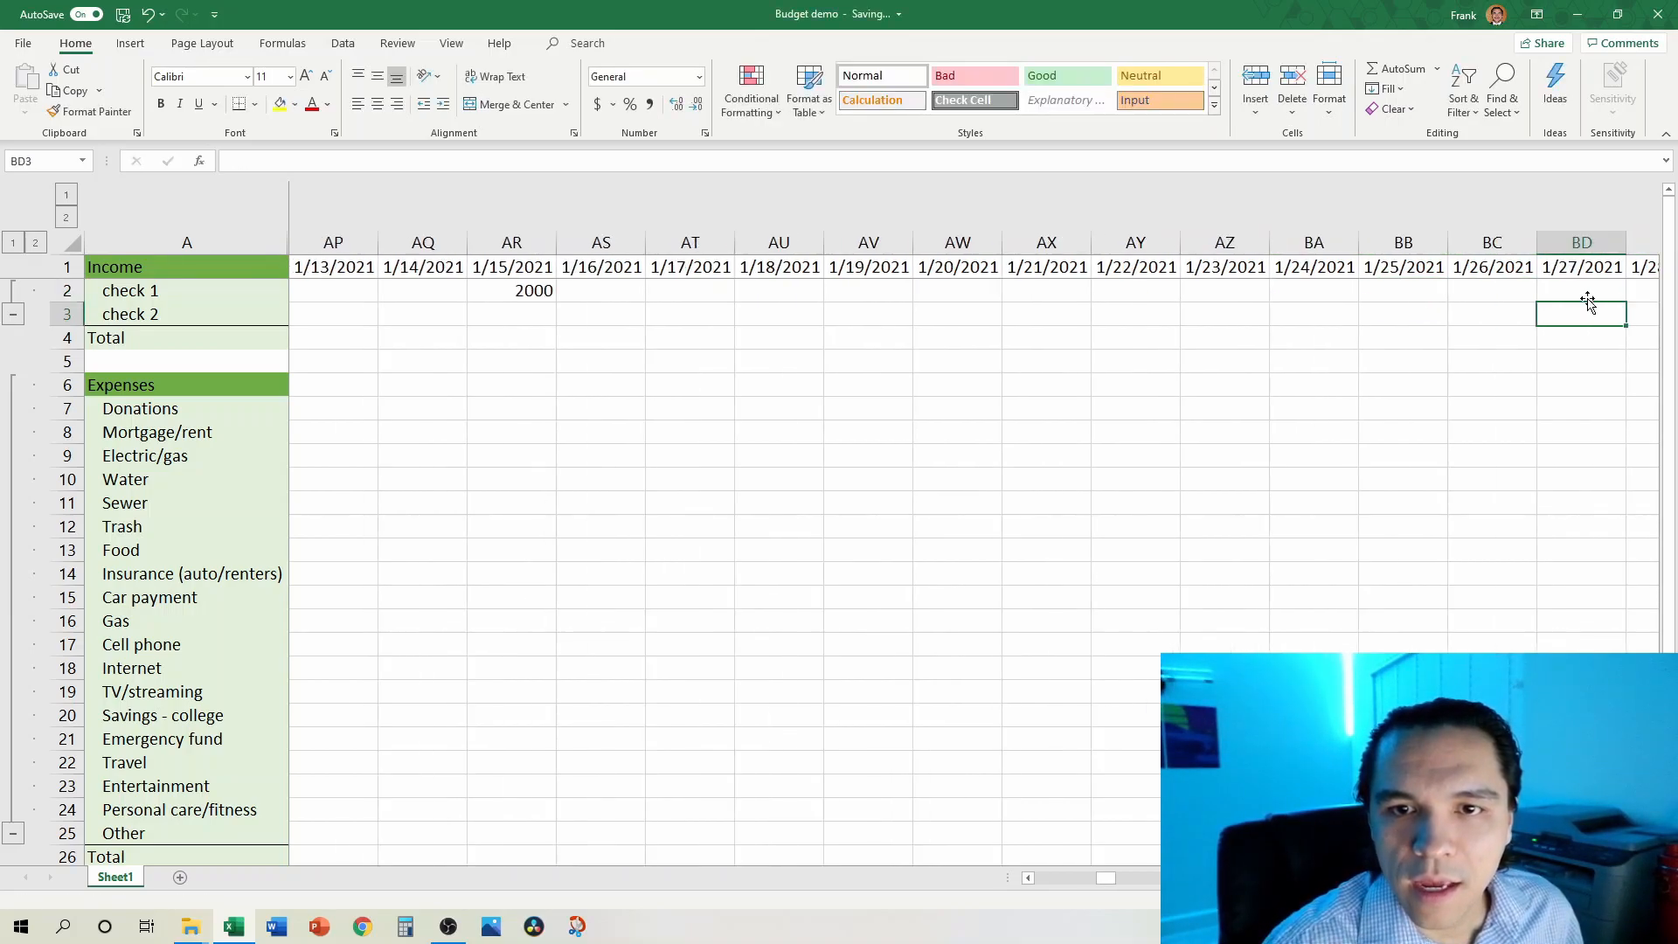
pyautogui.press('Right')
pyautogui.press('Right')
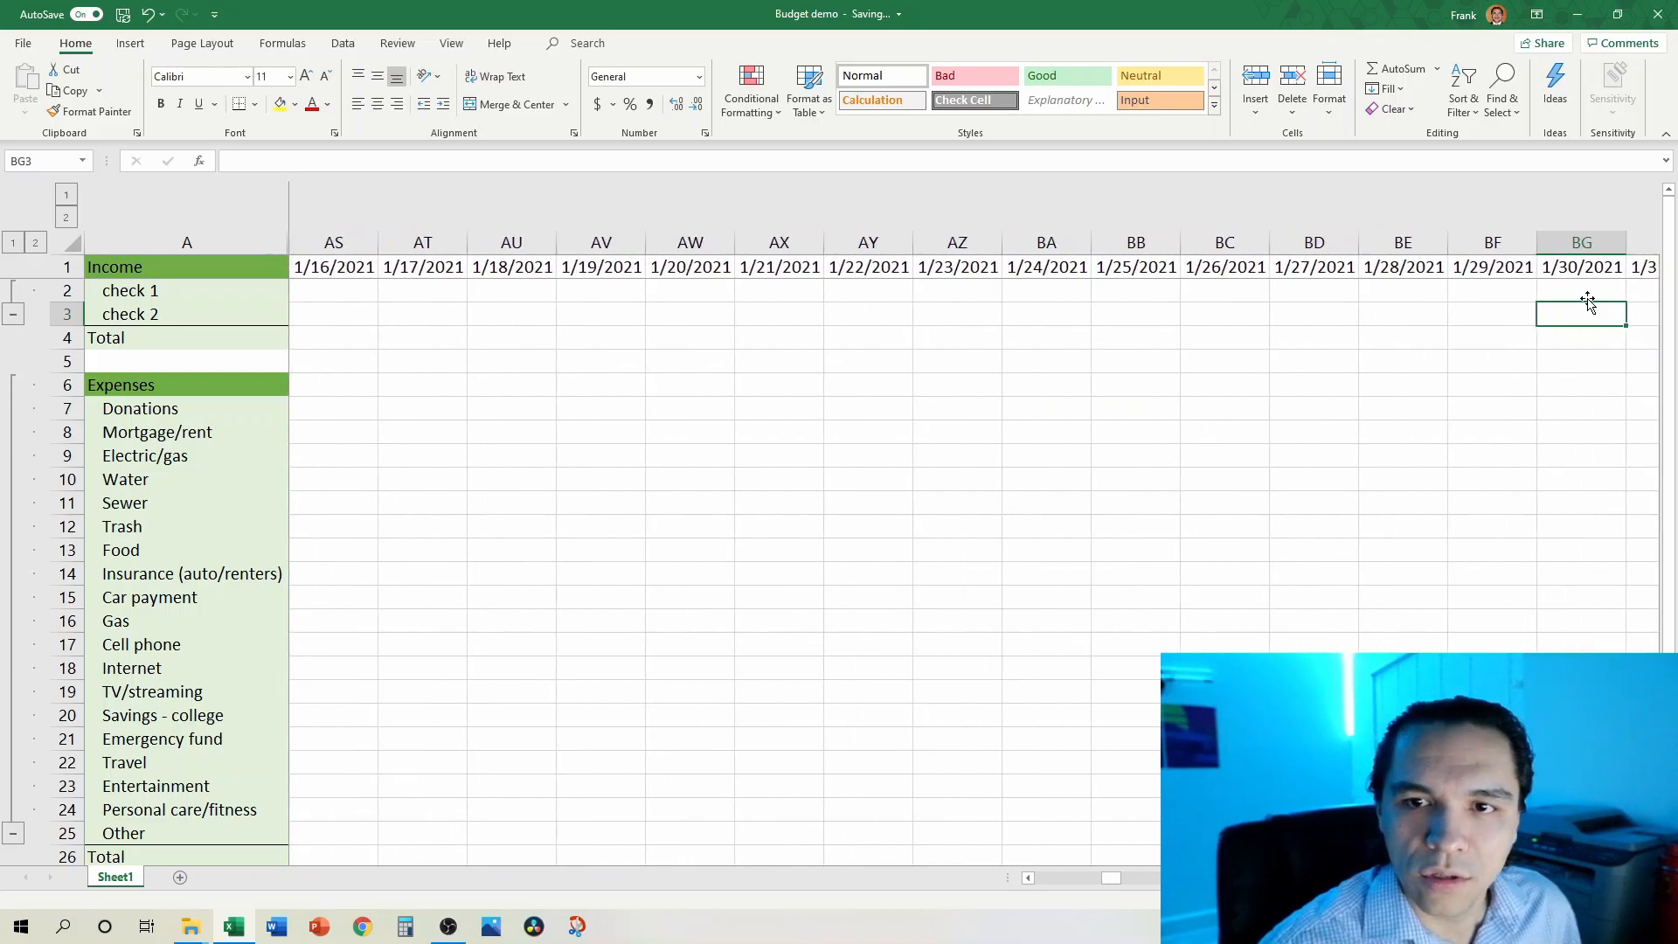
pyautogui.write('2000')
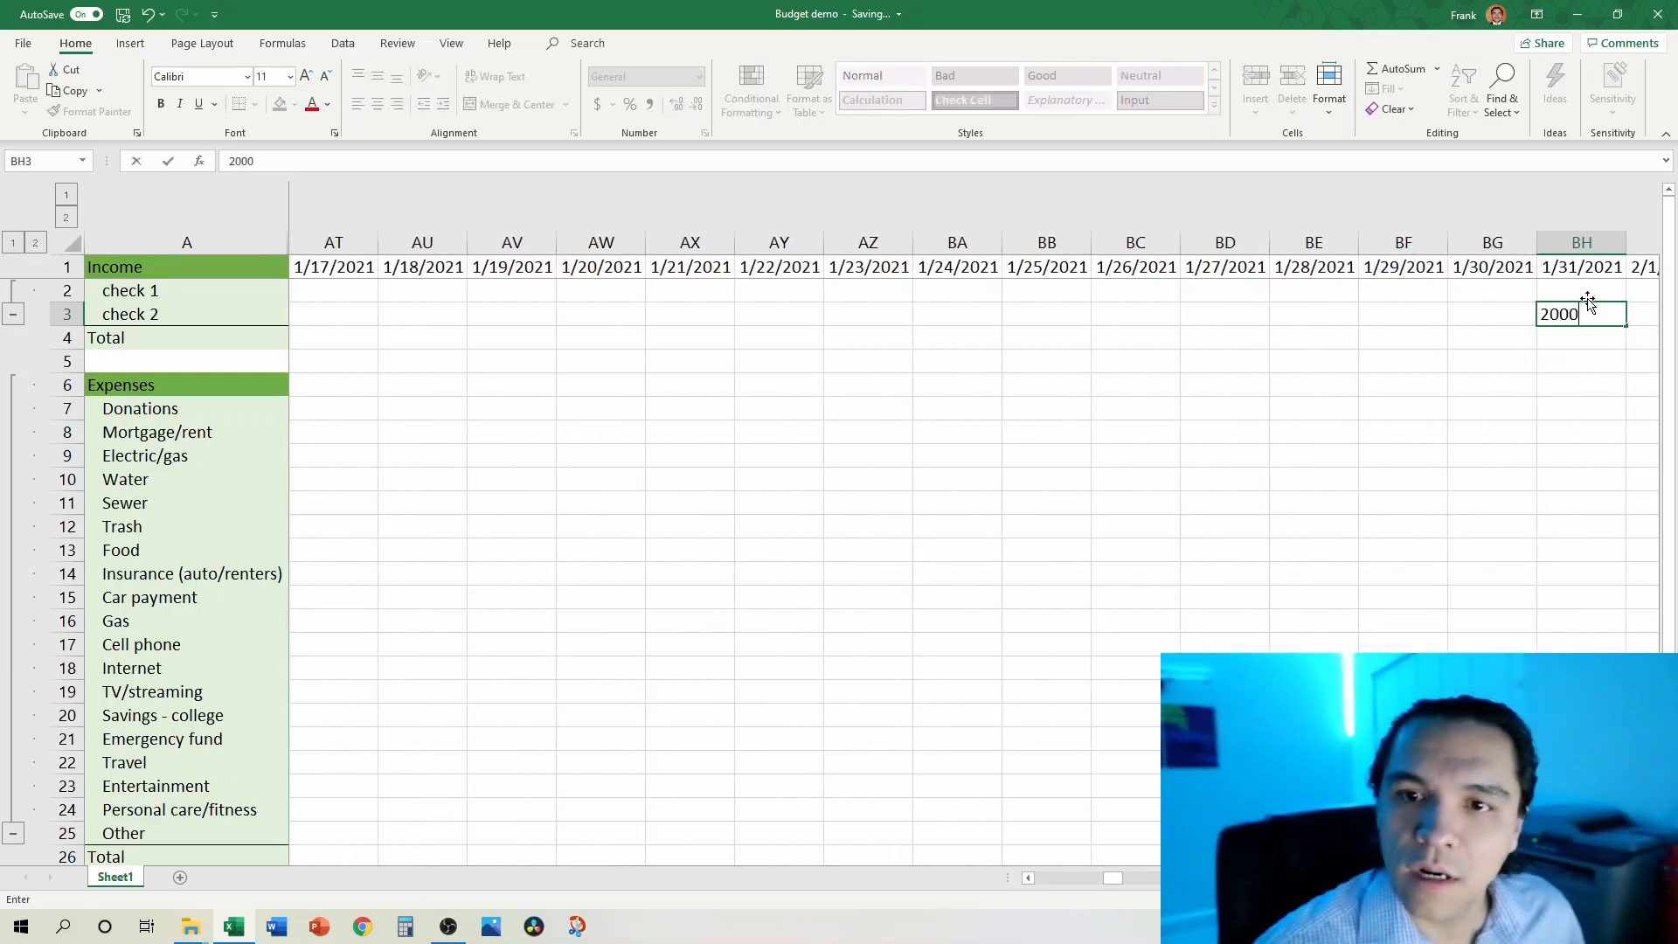
pyautogui.press('Return')
# Step: Enter 2000 as the check 1 income in the 2/15/2021 date column
pyautogui.press('Right')
pyautogui.press('Right')
pyautogui.press('Right')
pyautogui.press('Right')
pyautogui.press('Right')
pyautogui.press('Right')
pyautogui.press('Right')
pyautogui.press('Right')
pyautogui.press('Right')
pyautogui.press('Right')
pyautogui.press('Right')
pyautogui.press('Right')
pyautogui.press('Up')
pyautogui.press('Up')
pyautogui.press('Right')
pyautogui.press('Right')
pyautogui.press('Right')
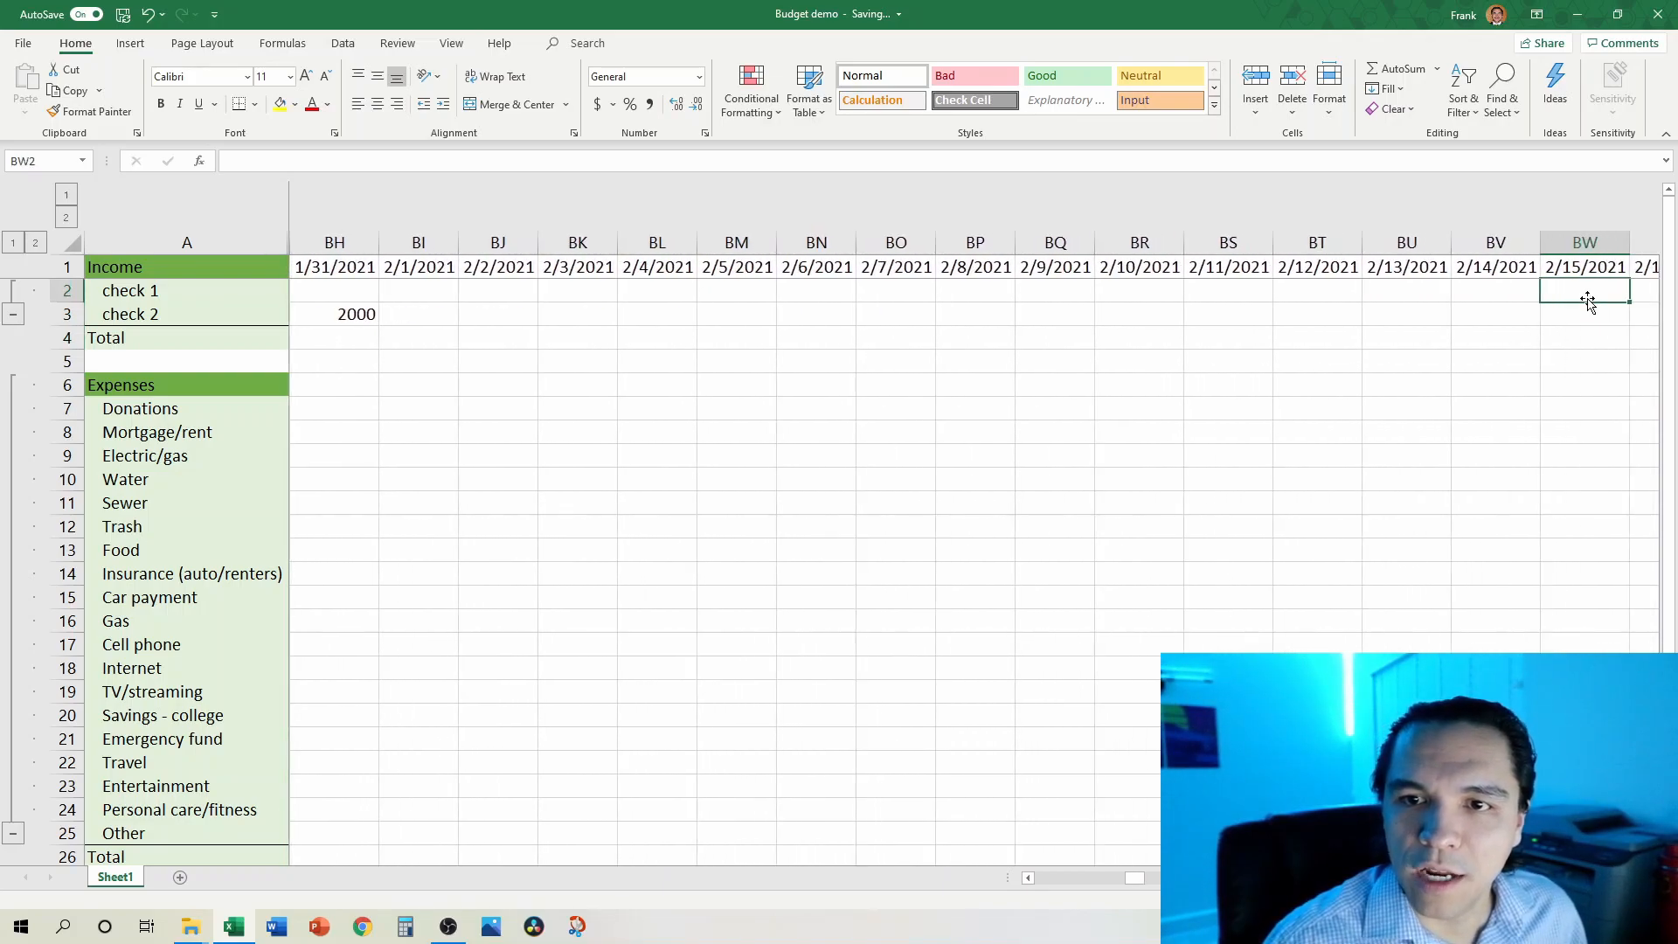
pyautogui.write('5')
pyautogui.press('BackSpace')
pyautogui.write('2000')
pyautogui.hotkey('ctrl', 'Return')
# Step: Enter 2500 as the check 2 income in the 2/28/2021 date column
pyautogui.press('Down')
pyautogui.press('Right')
pyautogui.press('Right')
pyautogui.press('Right')
pyautogui.press('Right')
pyautogui.press('Right')
pyautogui.press('Right')
pyautogui.press('Right')
pyautogui.press('Right')
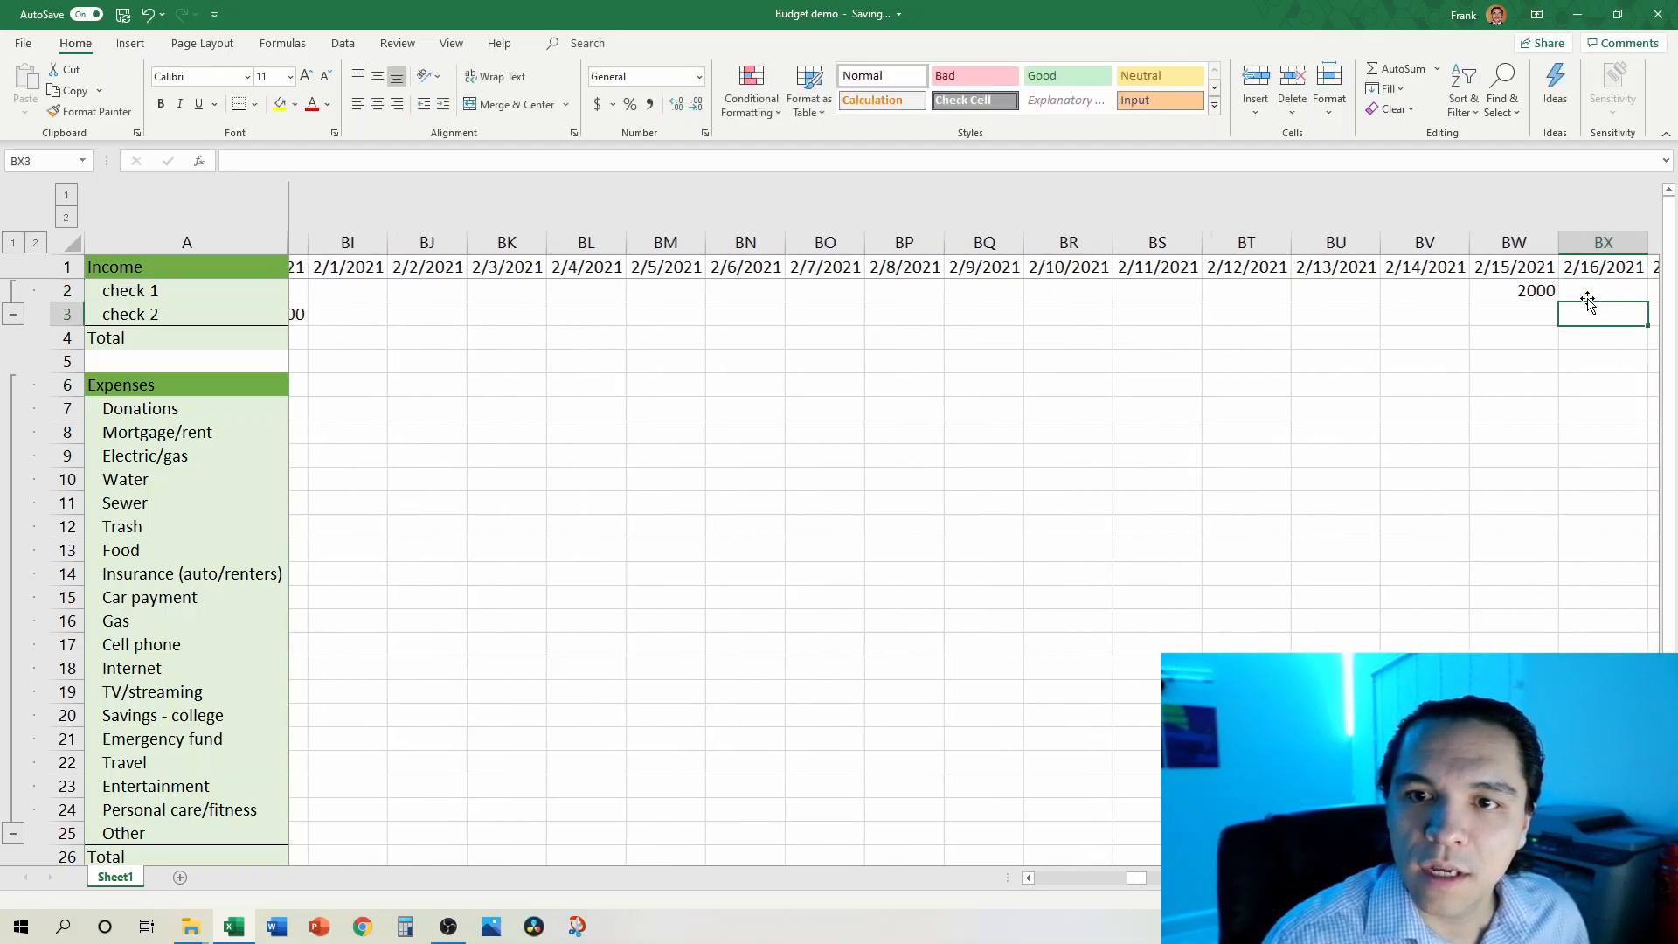
pyautogui.press('Right')
pyautogui.press('Right')
pyautogui.press('Right')
pyautogui.press('Right')
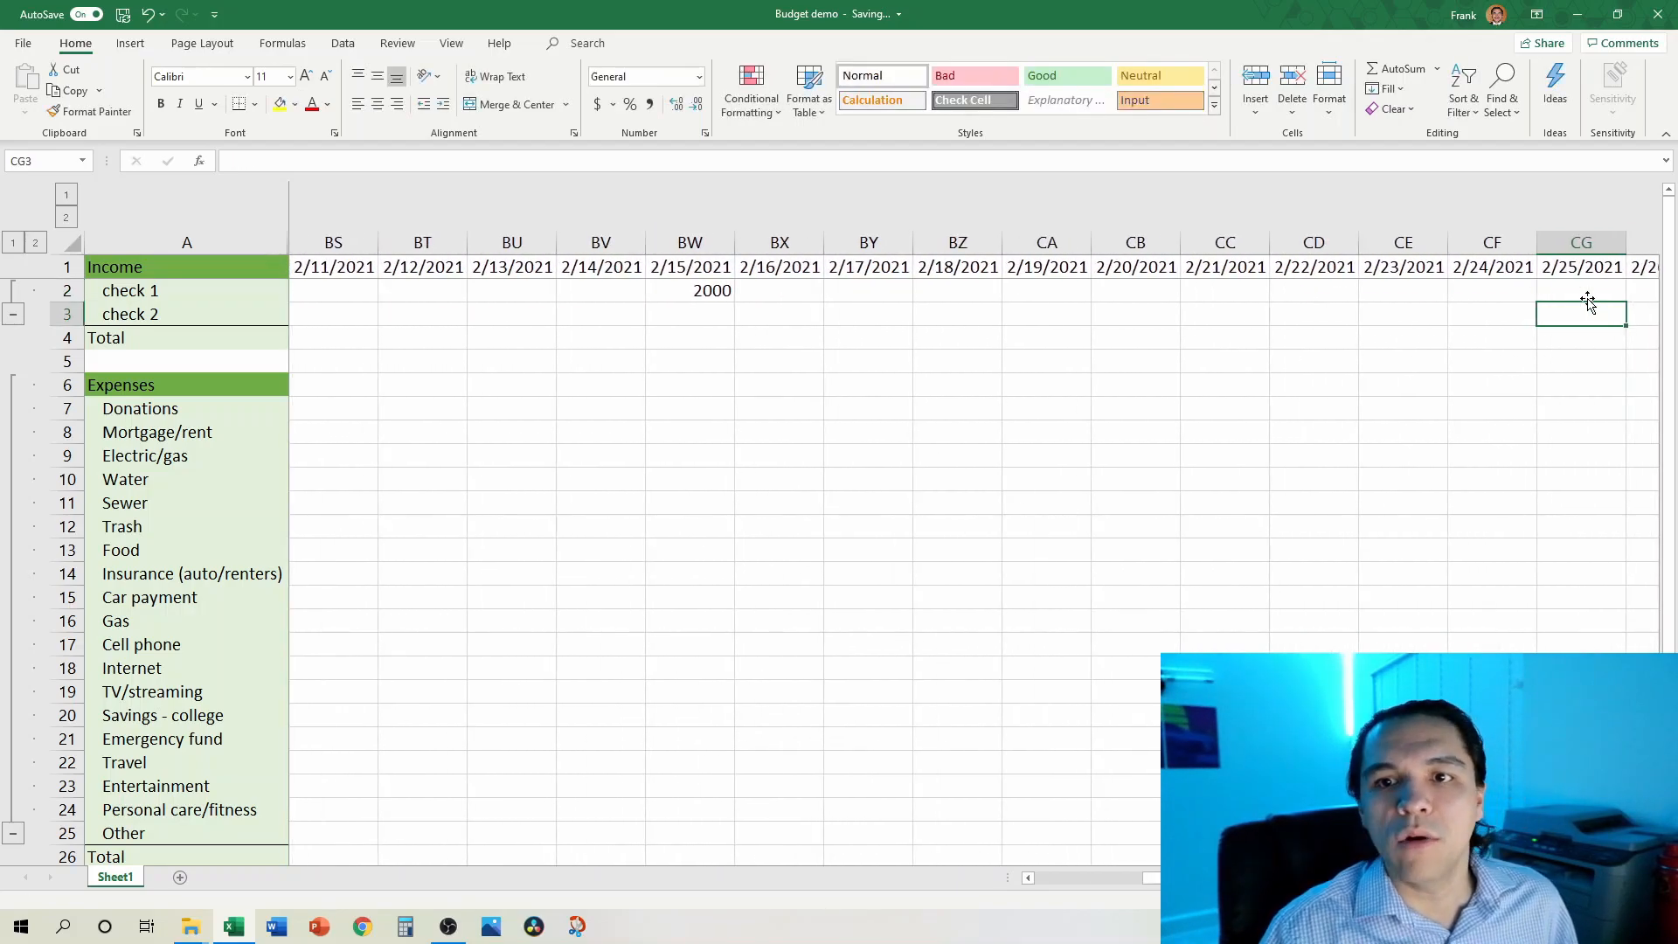
pyautogui.press('Right')
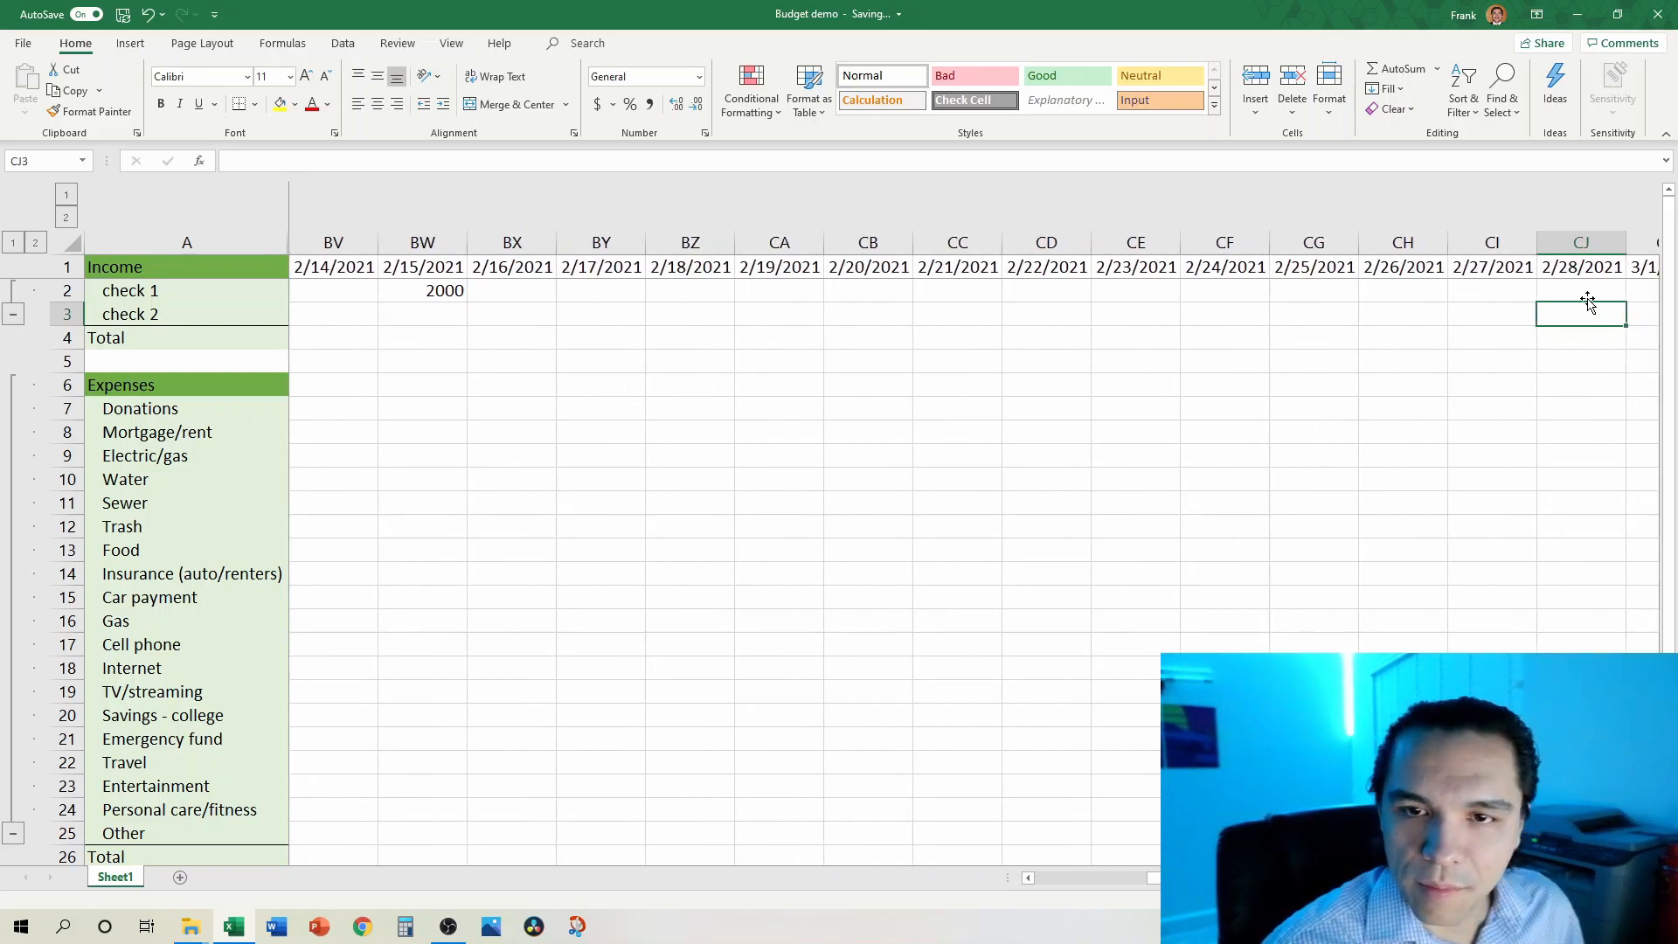
pyautogui.write('2500')
pyautogui.press('Return')
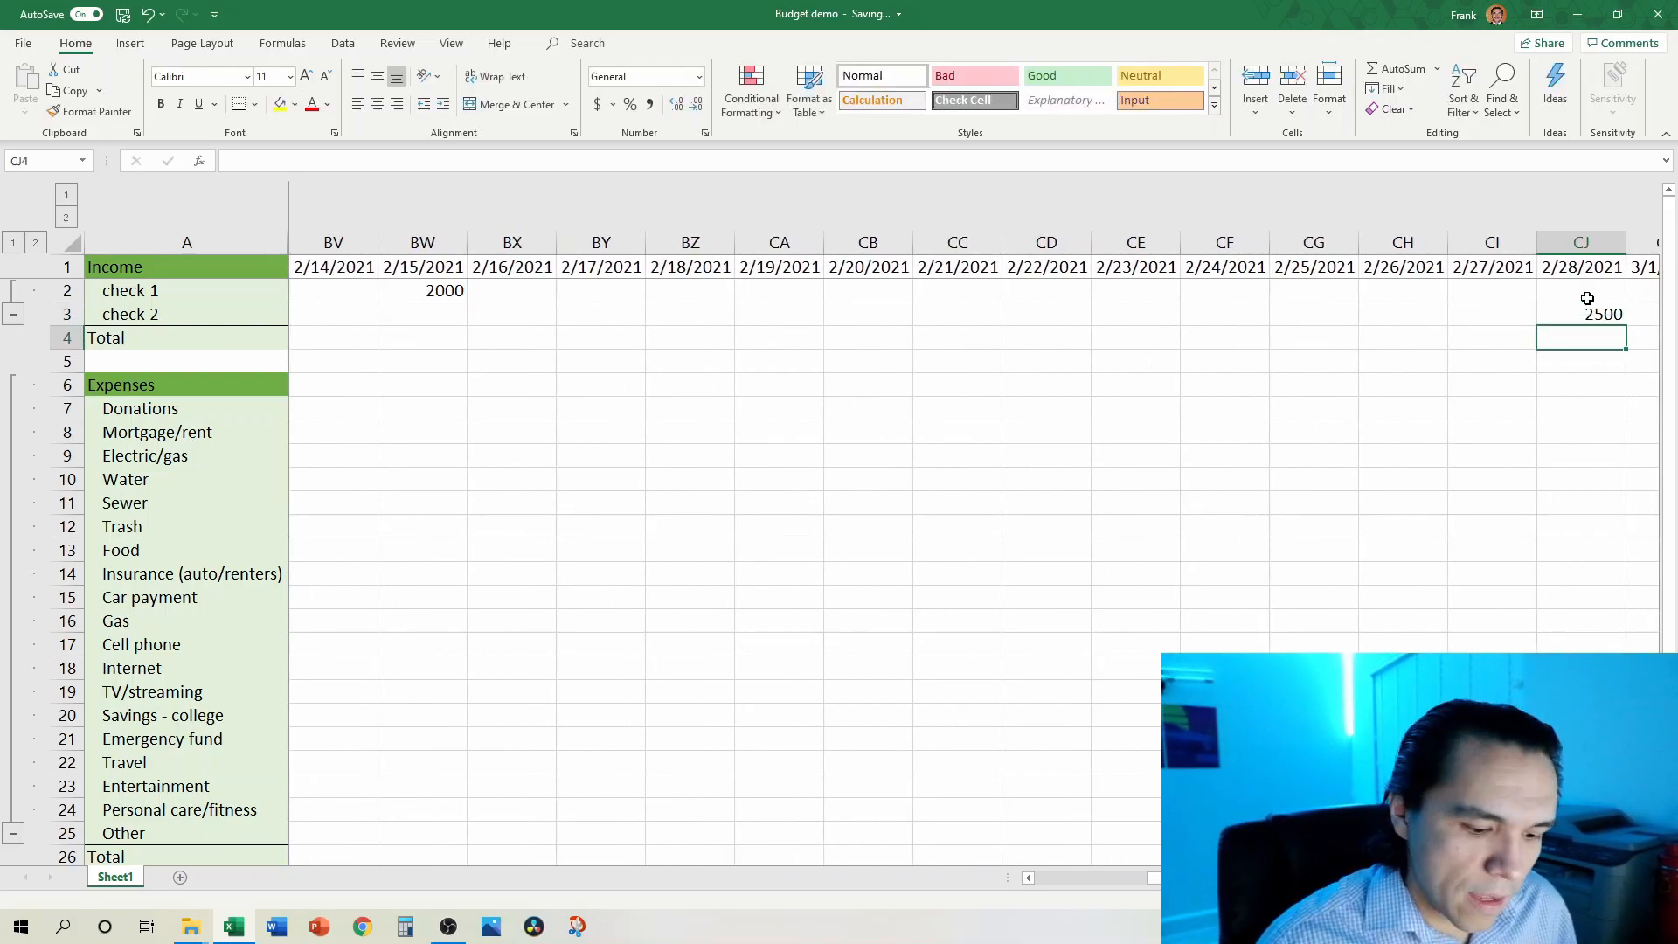
# Step: Check the January, February and Total 2021 income actuals against the entered paychecks
pyautogui.press('Home')
pyautogui.press('Right')
pyautogui.press('Up')
pyautogui.press('Up')
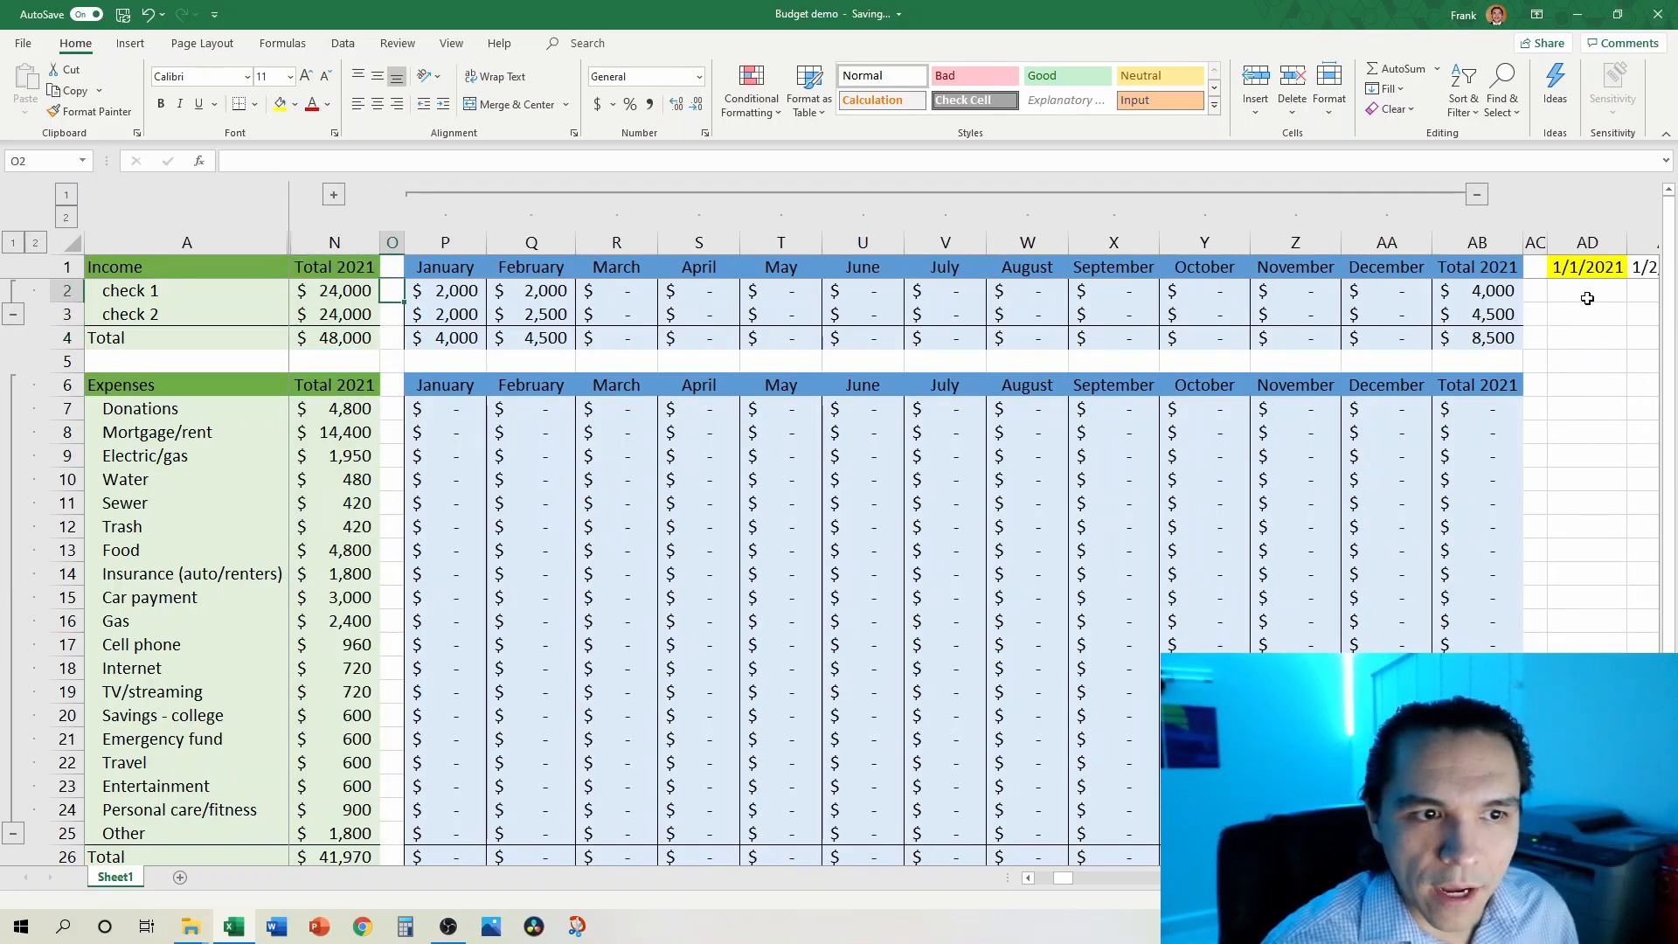
pyautogui.press('Right')
pyautogui.press('Down')
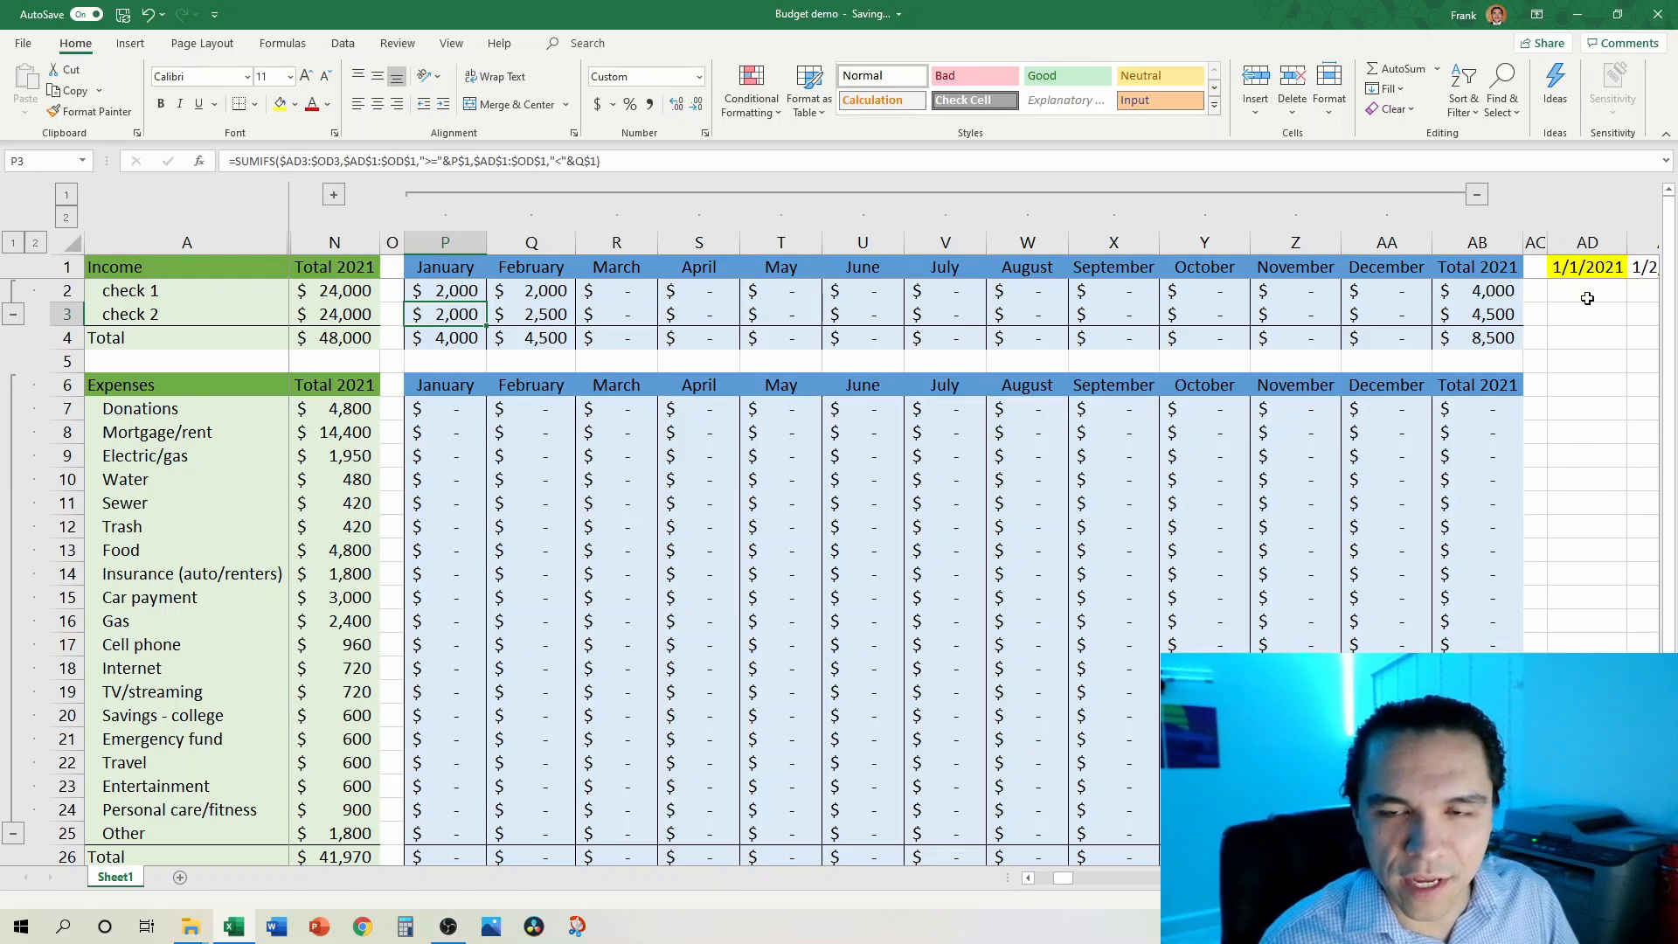
# Step: Enter 1200 as the Mortgage/rent expense in the 1/1/2021 date column
pyautogui.click(1568, 405)
pyautogui.press('Return')
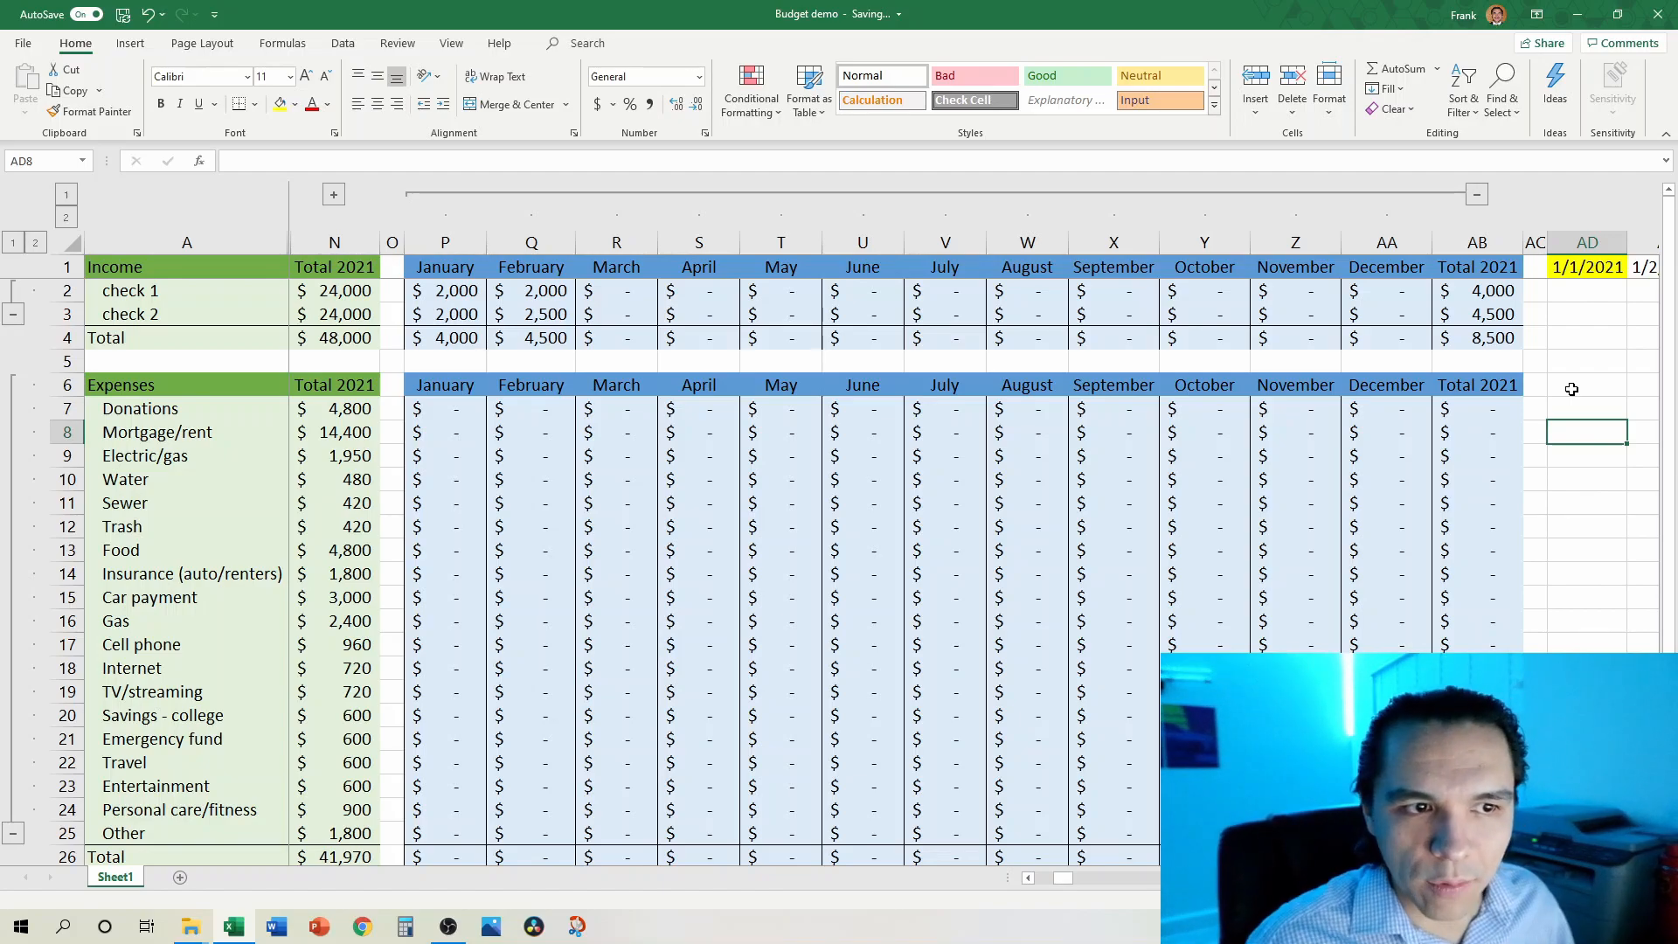
pyautogui.click(332, 196)
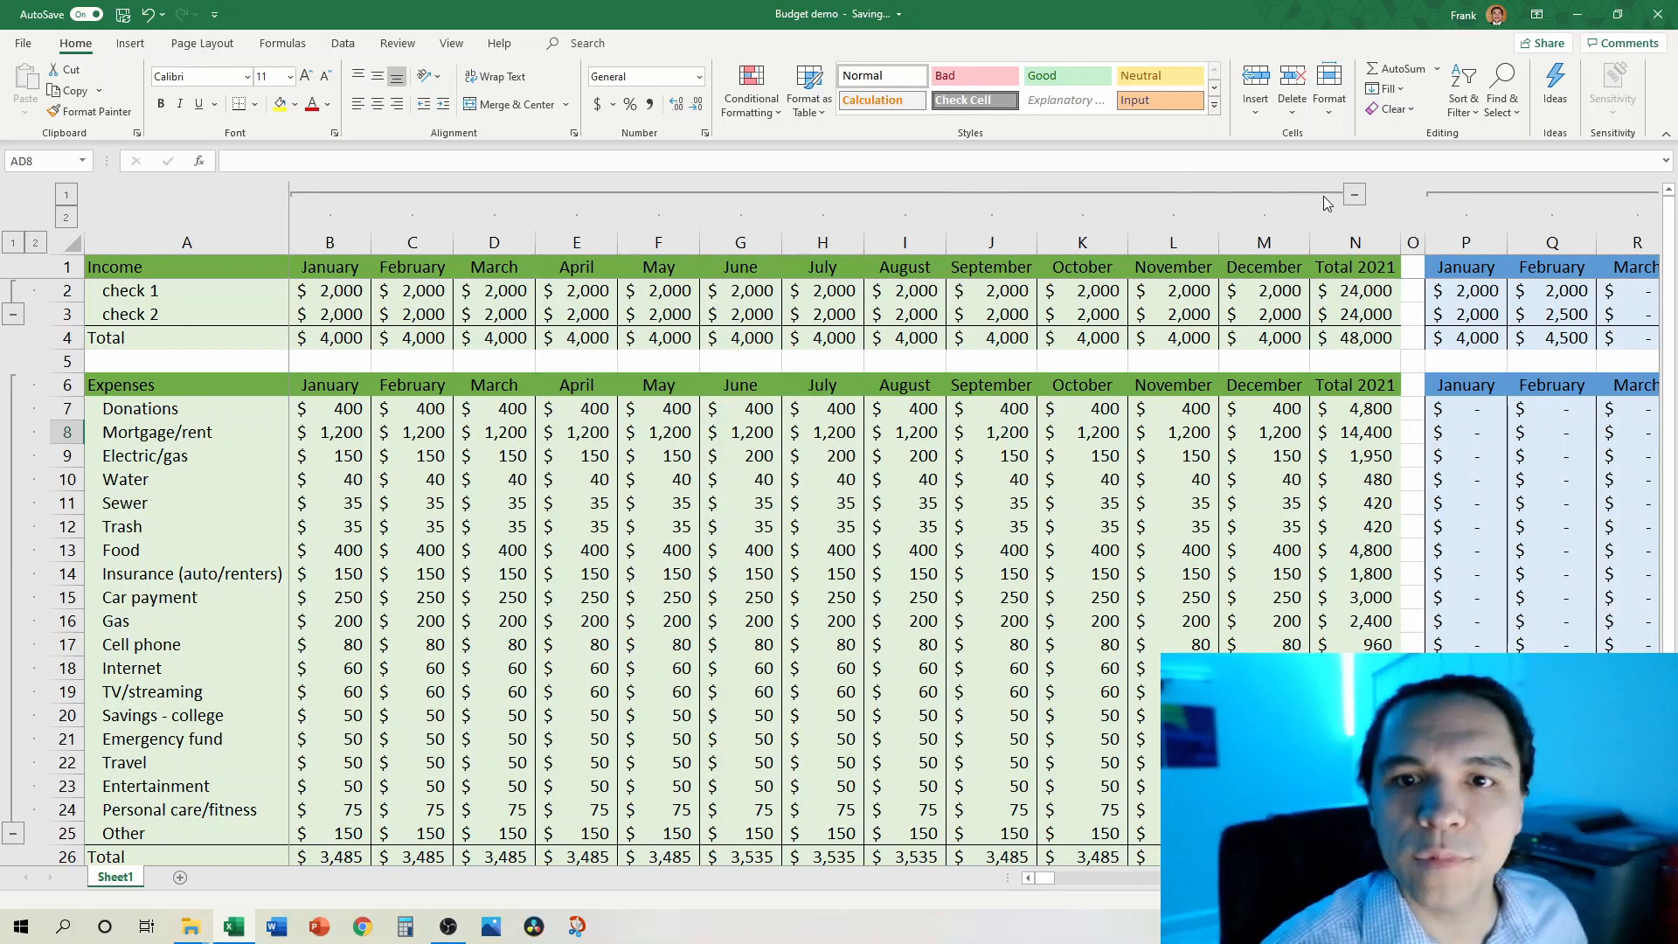
pyautogui.click(1354, 194)
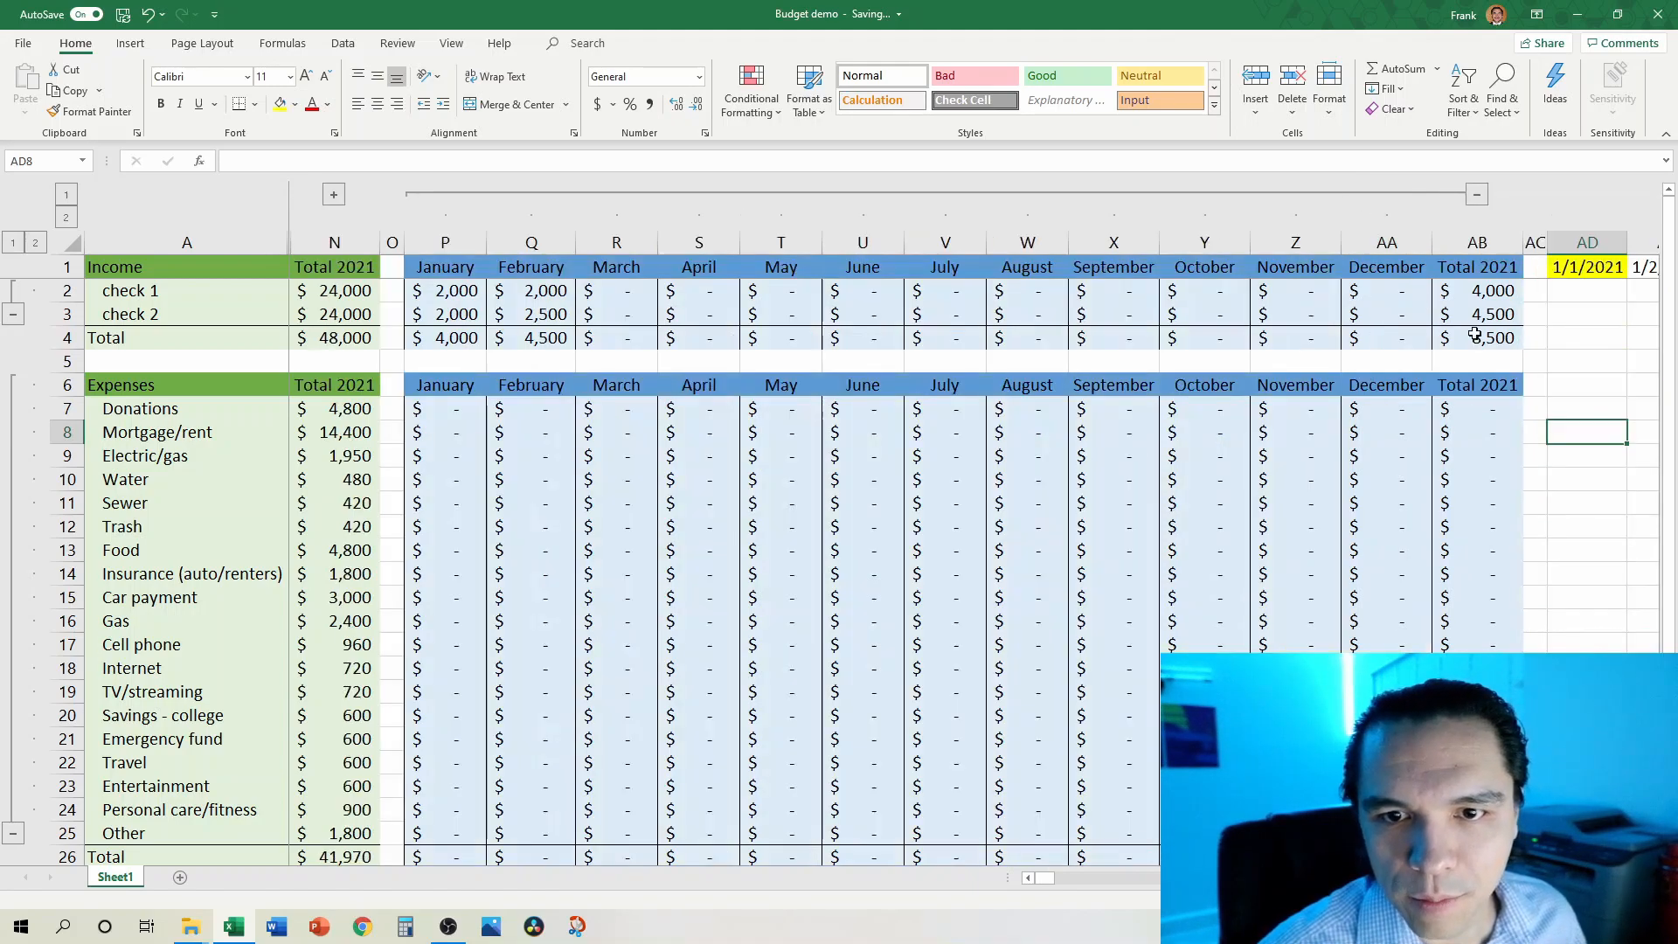
pyautogui.write('1200')
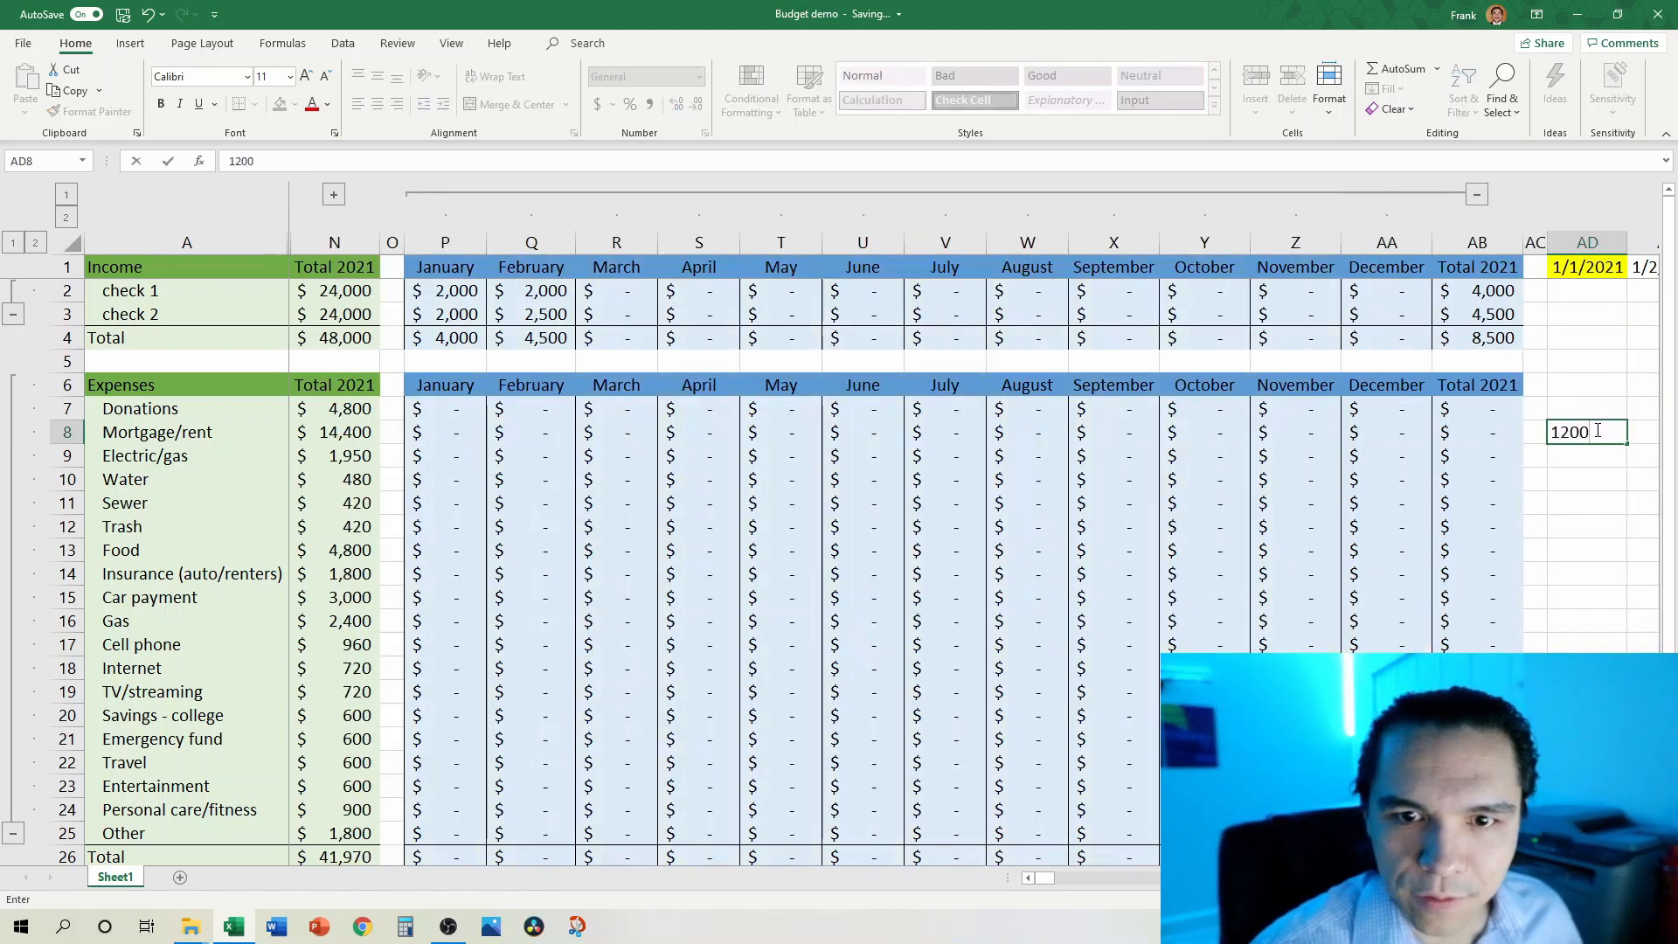
pyautogui.press('Return')
pyautogui.press('Return')
pyautogui.press('Down')
pyautogui.press('Up')
pyautogui.press('Up')
pyautogui.press('Down')
pyautogui.press('Down')
pyautogui.press('Down')
pyautogui.press('Down')
pyautogui.press('Up')
pyautogui.press('Up')
pyautogui.press('Left')
pyautogui.press('Left')
pyautogui.press('Left')
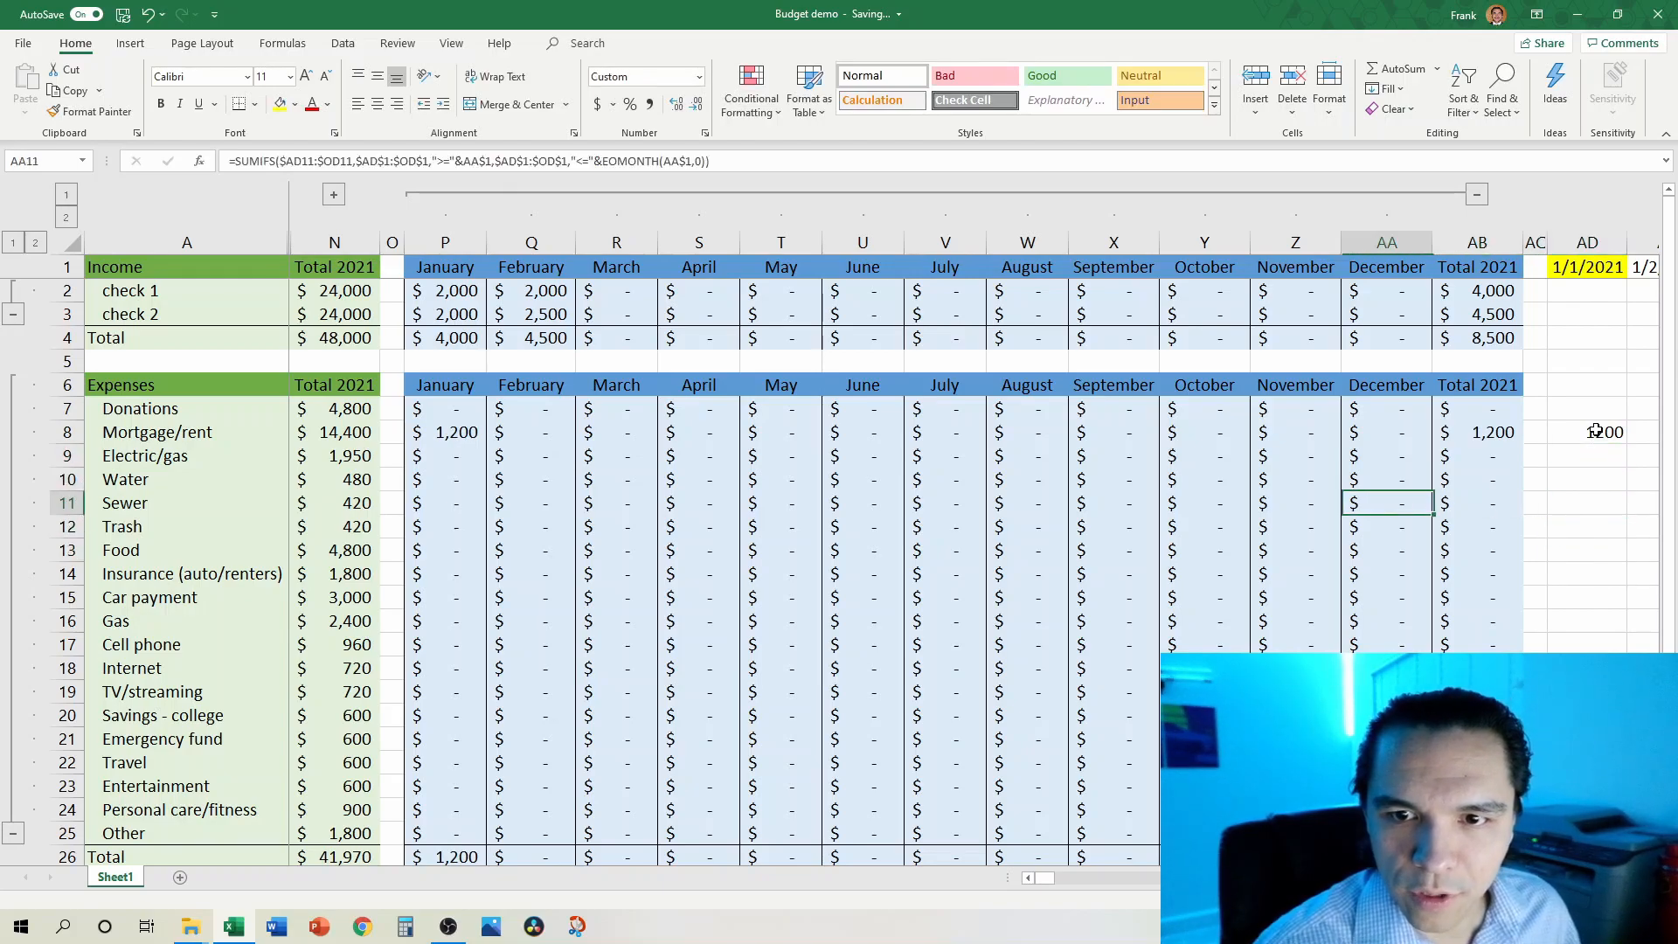
# Step: Copy the January budget expenses from Donations through Other and paste them as values into the 1/1/2021 date column
pyautogui.hotkey('ctrl', 'Left')
pyautogui.hotkey('ctrl', 'Left')
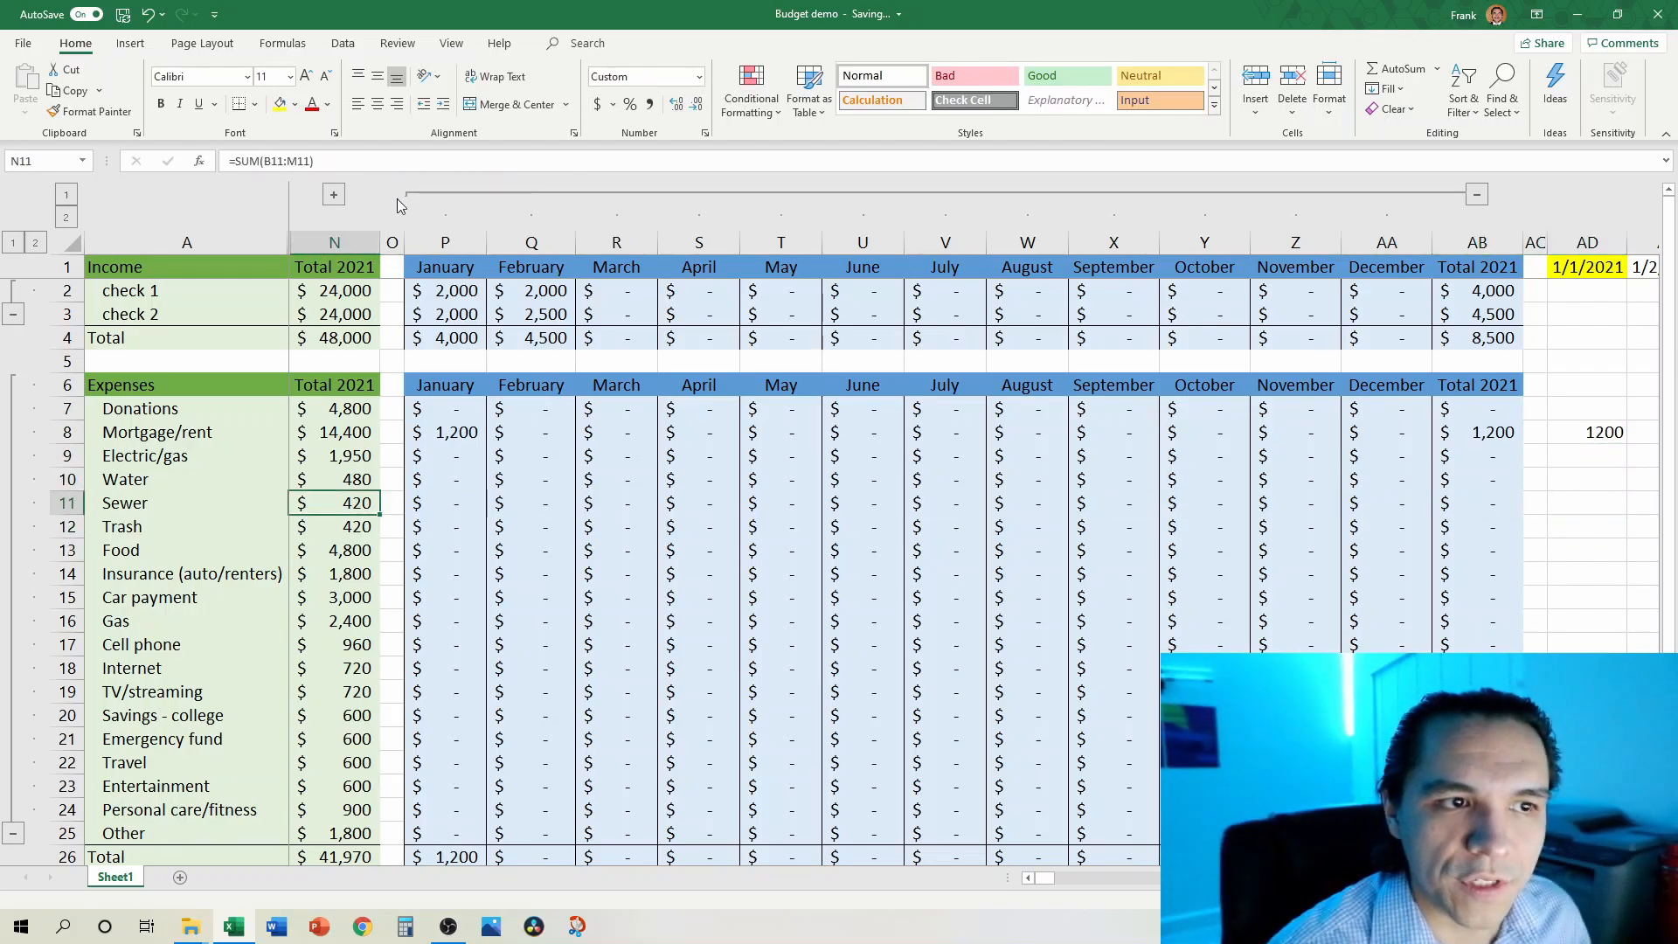
pyautogui.click(337, 197)
pyautogui.click(332, 408)
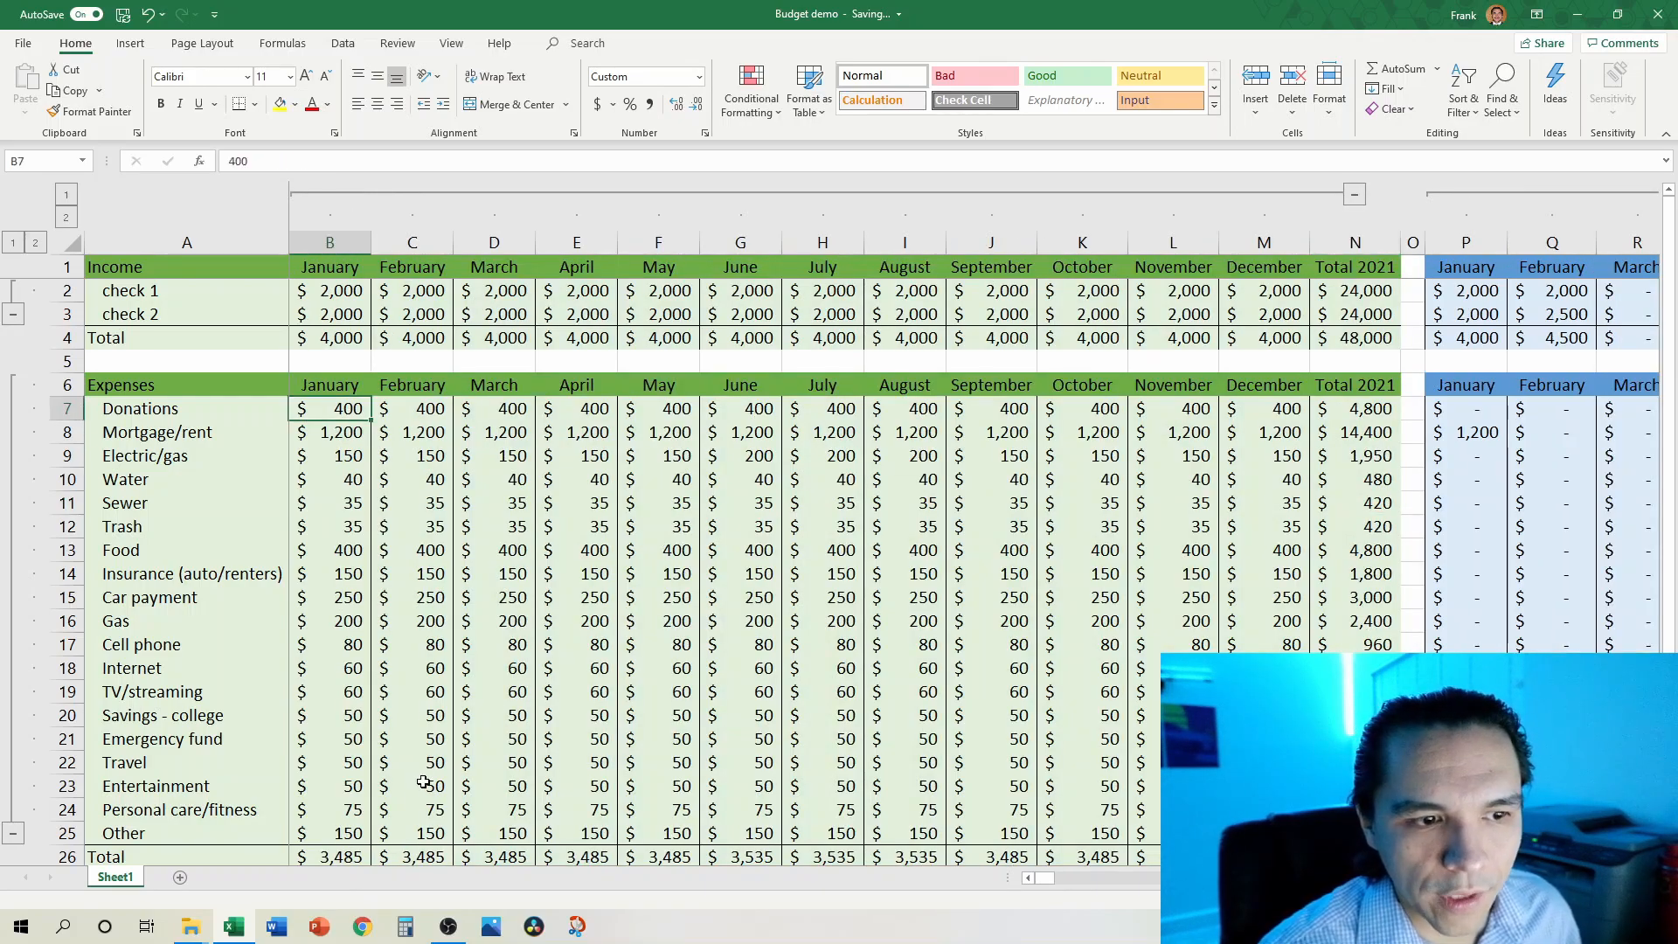
pyautogui.keyDown('shift'); pyautogui.click(363, 821); pyautogui.keyUp('shift')
pyautogui.hotkey('ctrl', 'c')
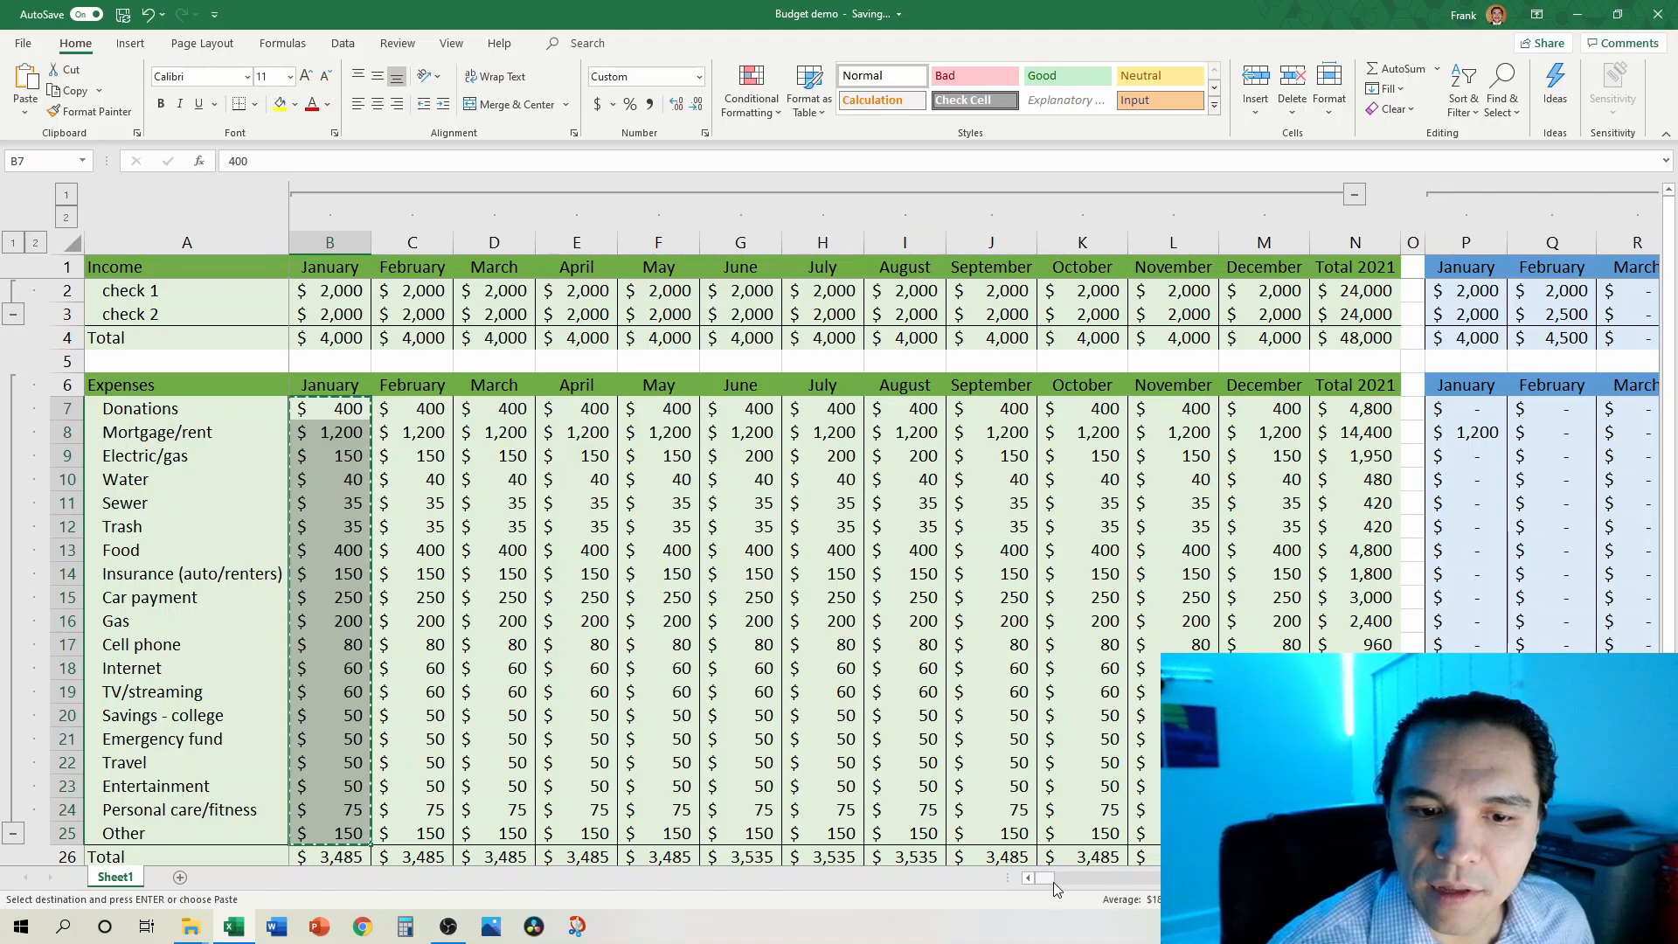
pyautogui.hscroll(5, 975, 524)
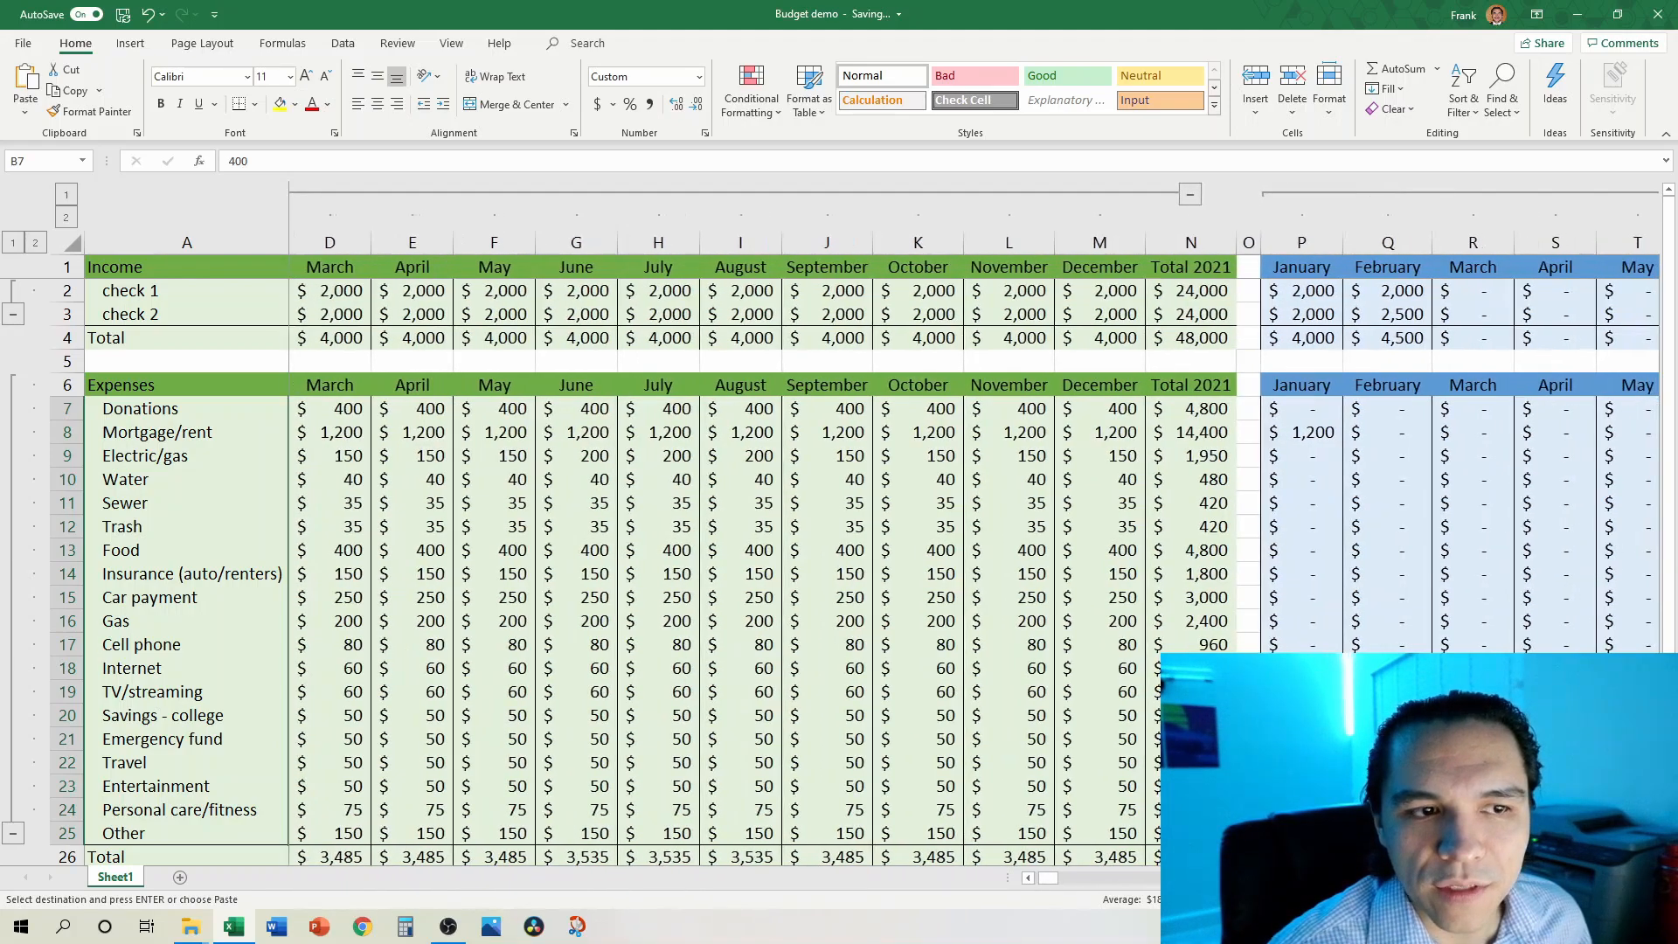
pyautogui.hscroll(6, 1161, 393)
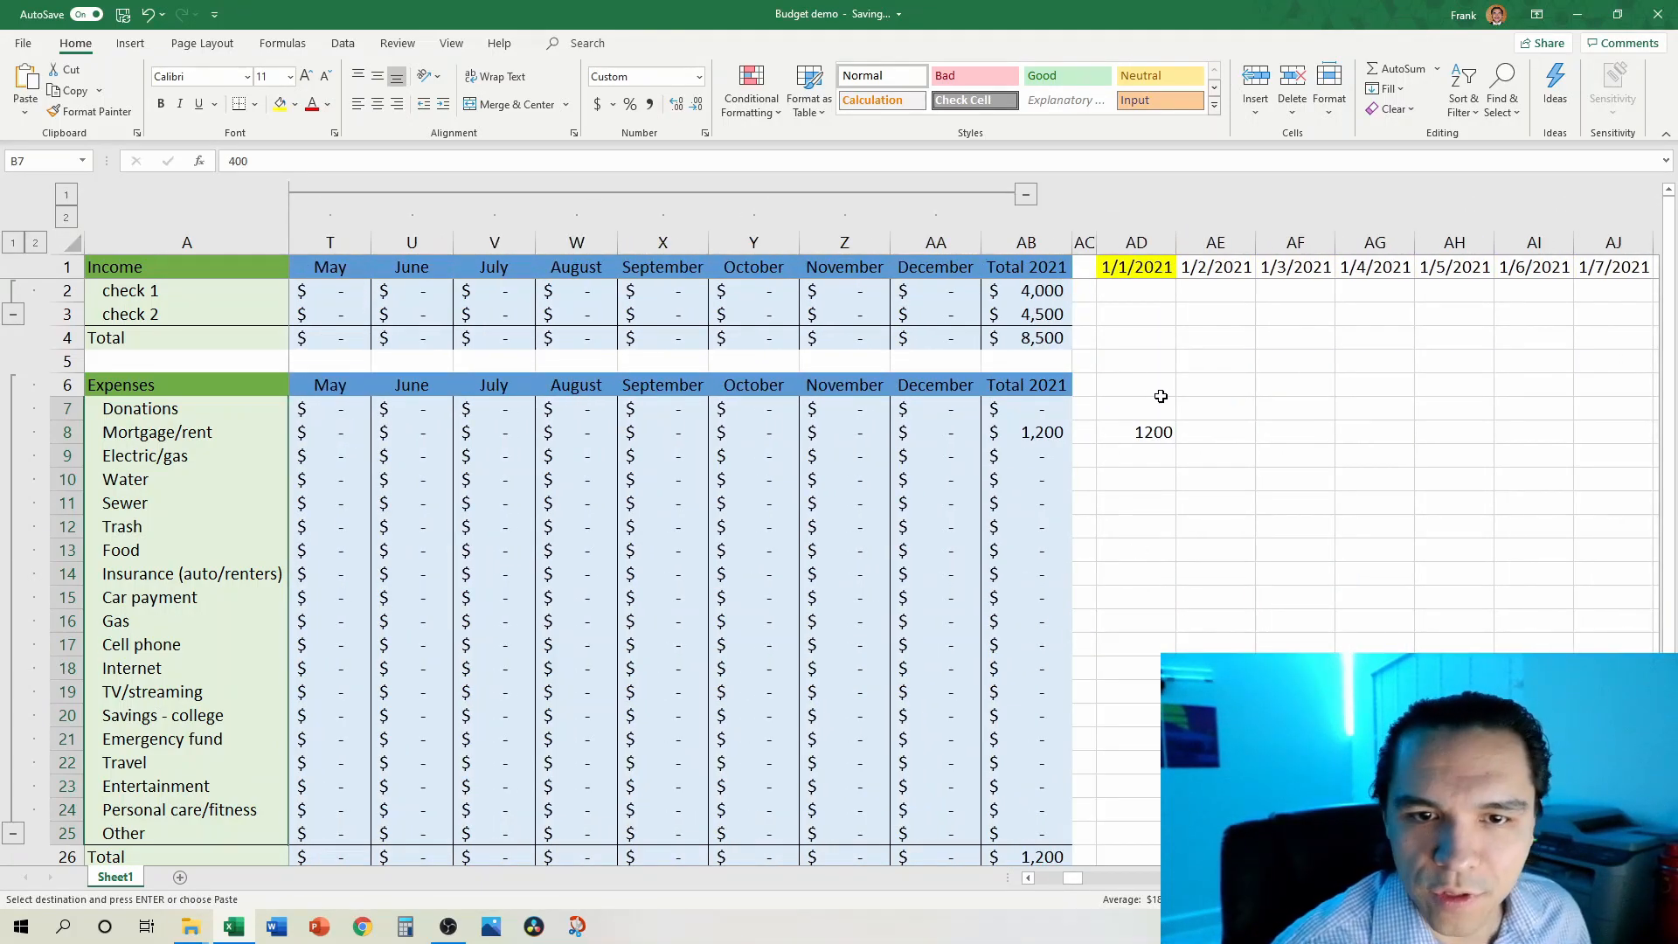
pyautogui.click(1153, 408)
pyautogui.rightClick(1152, 408)
pyautogui.click(1260, 470)
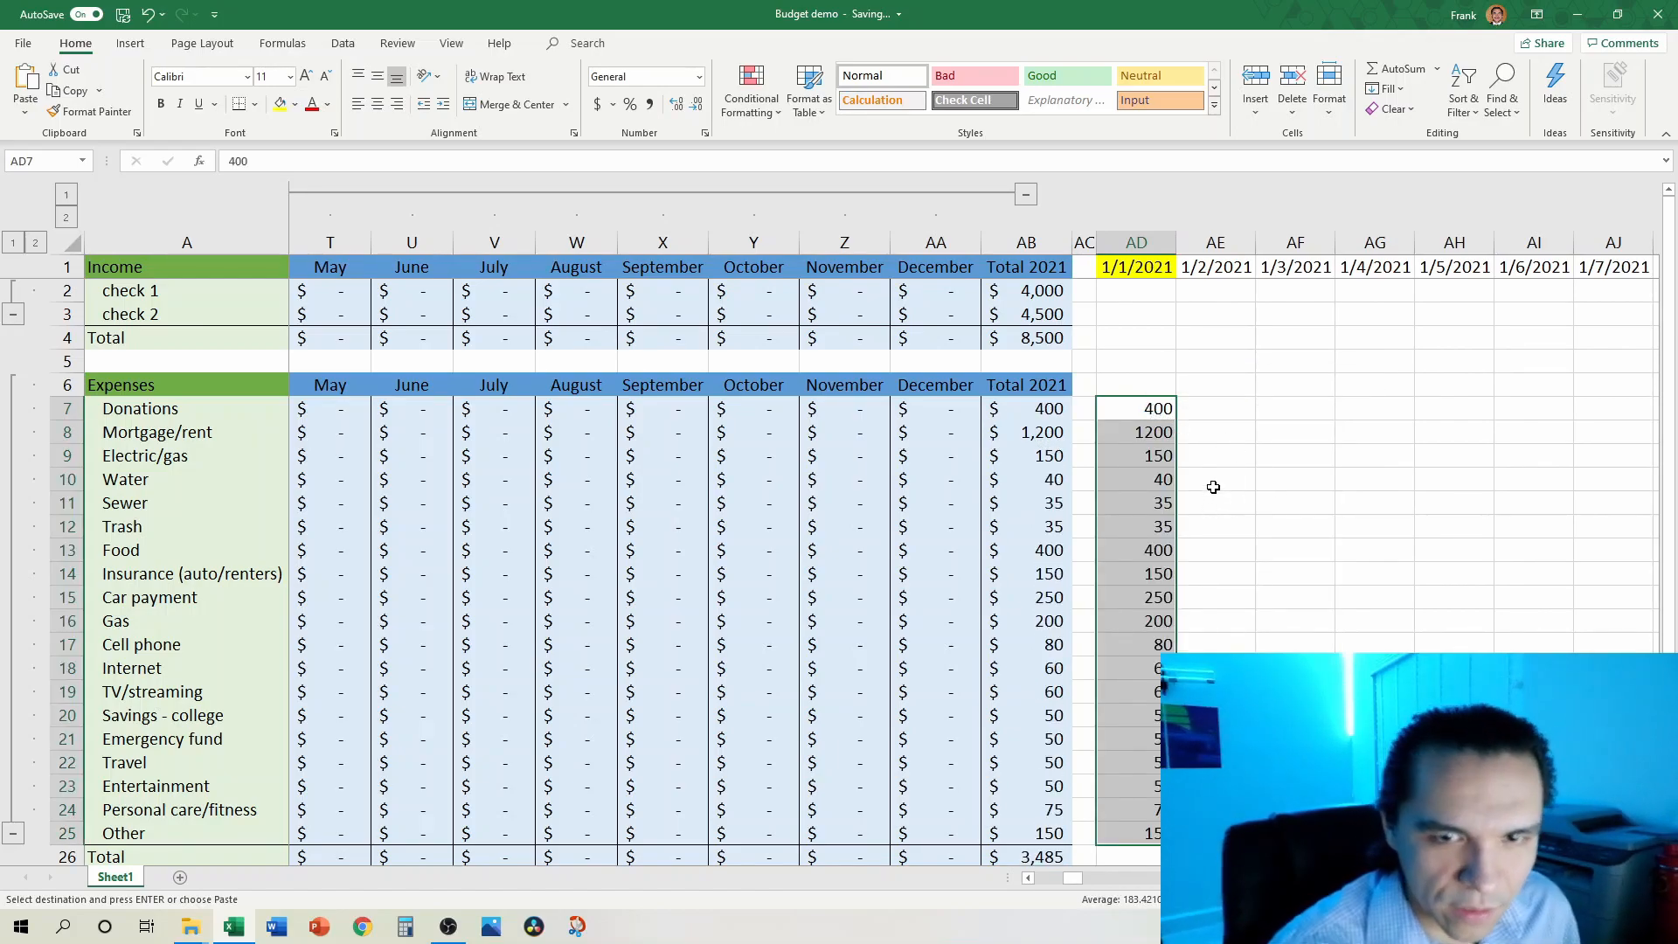
# Step: Clear the Food expense in the 1/1/2021 date column
pyautogui.click(1029, 877)
pyautogui.click(1028, 878)
pyautogui.click(1029, 877)
pyautogui.click(1028, 877)
pyautogui.click(1029, 877)
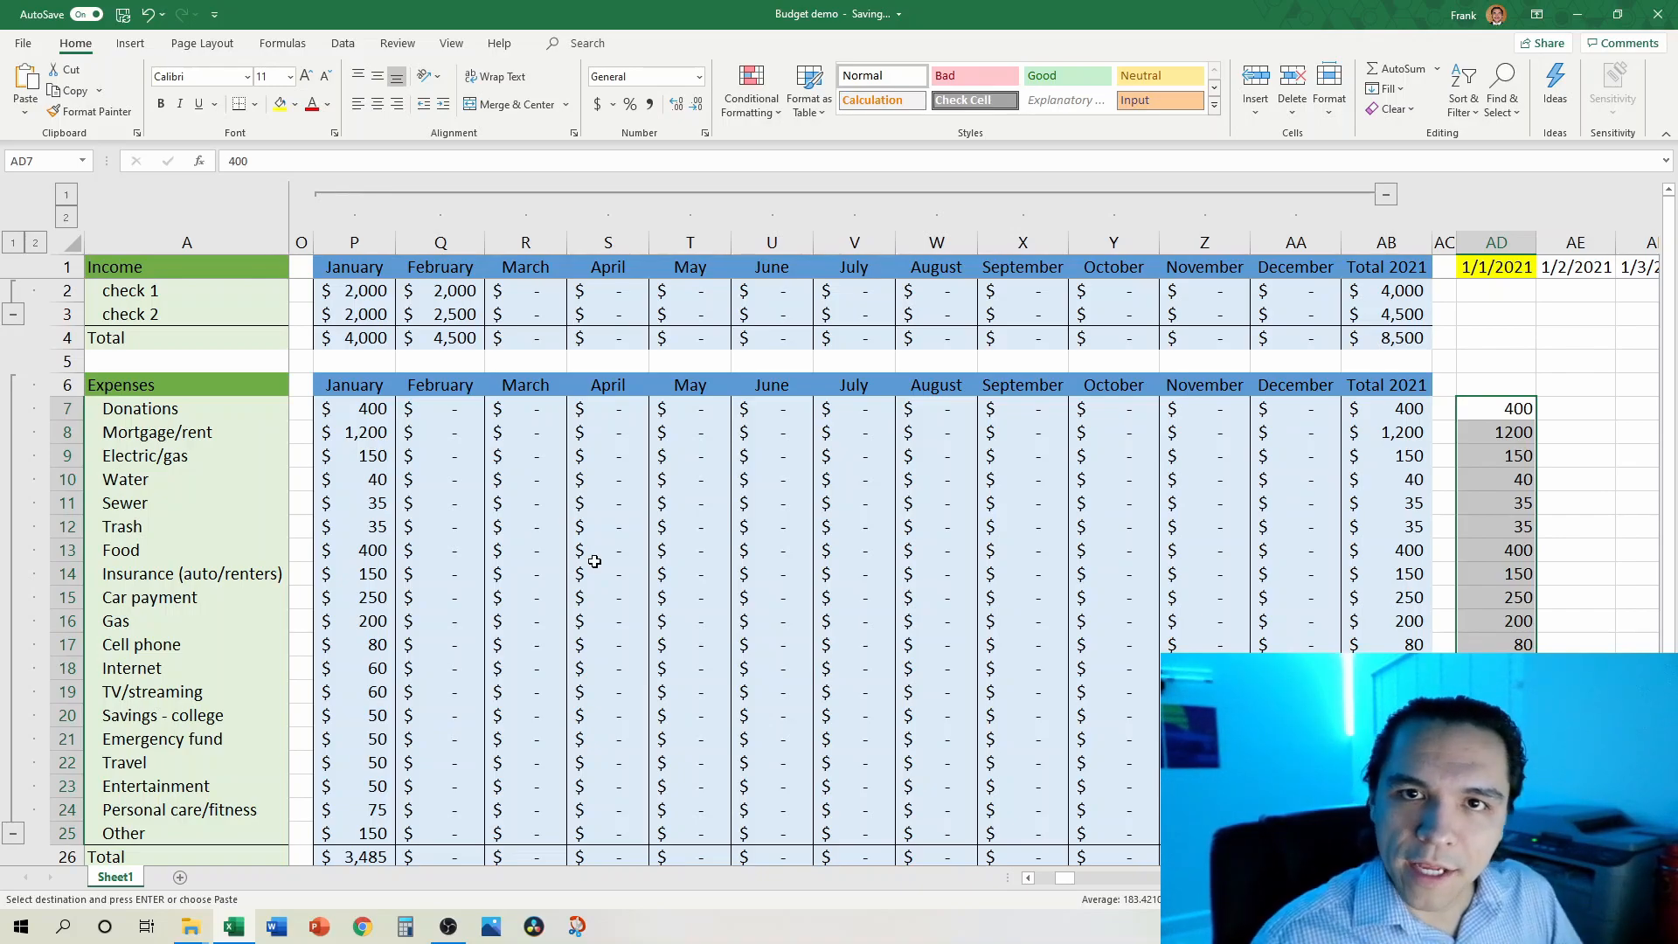
pyautogui.click(1493, 406)
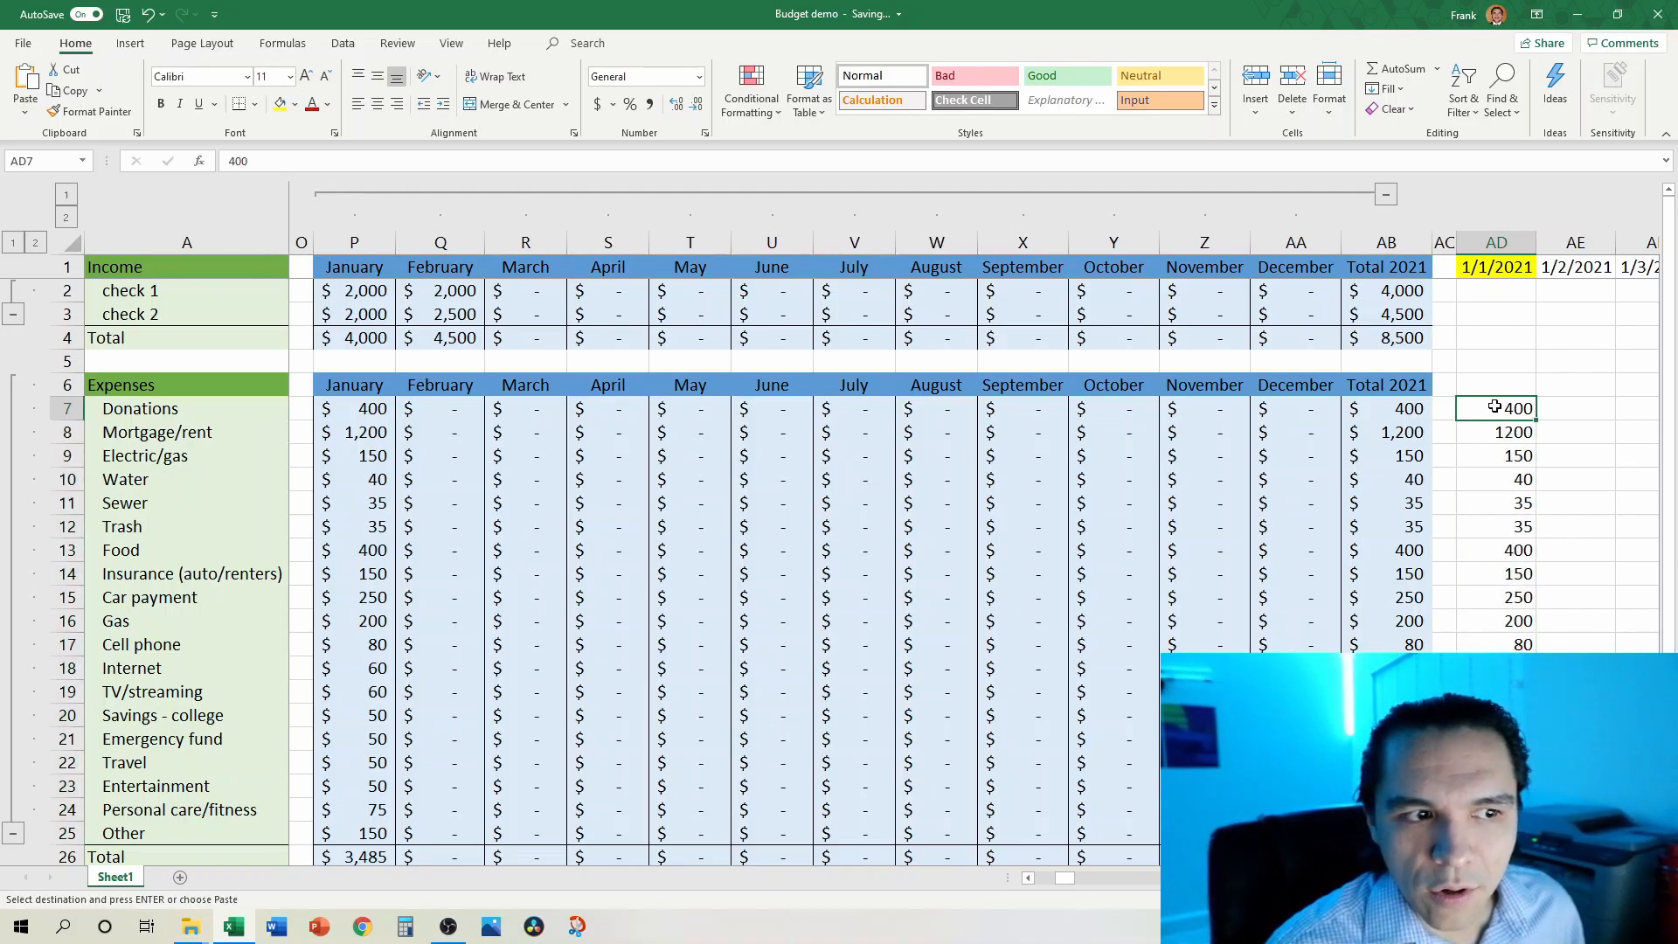
pyautogui.press('Down')
pyautogui.press('Down')
pyautogui.press('Down')
pyautogui.press('Down')
pyautogui.press('Down')
pyautogui.press('Down')
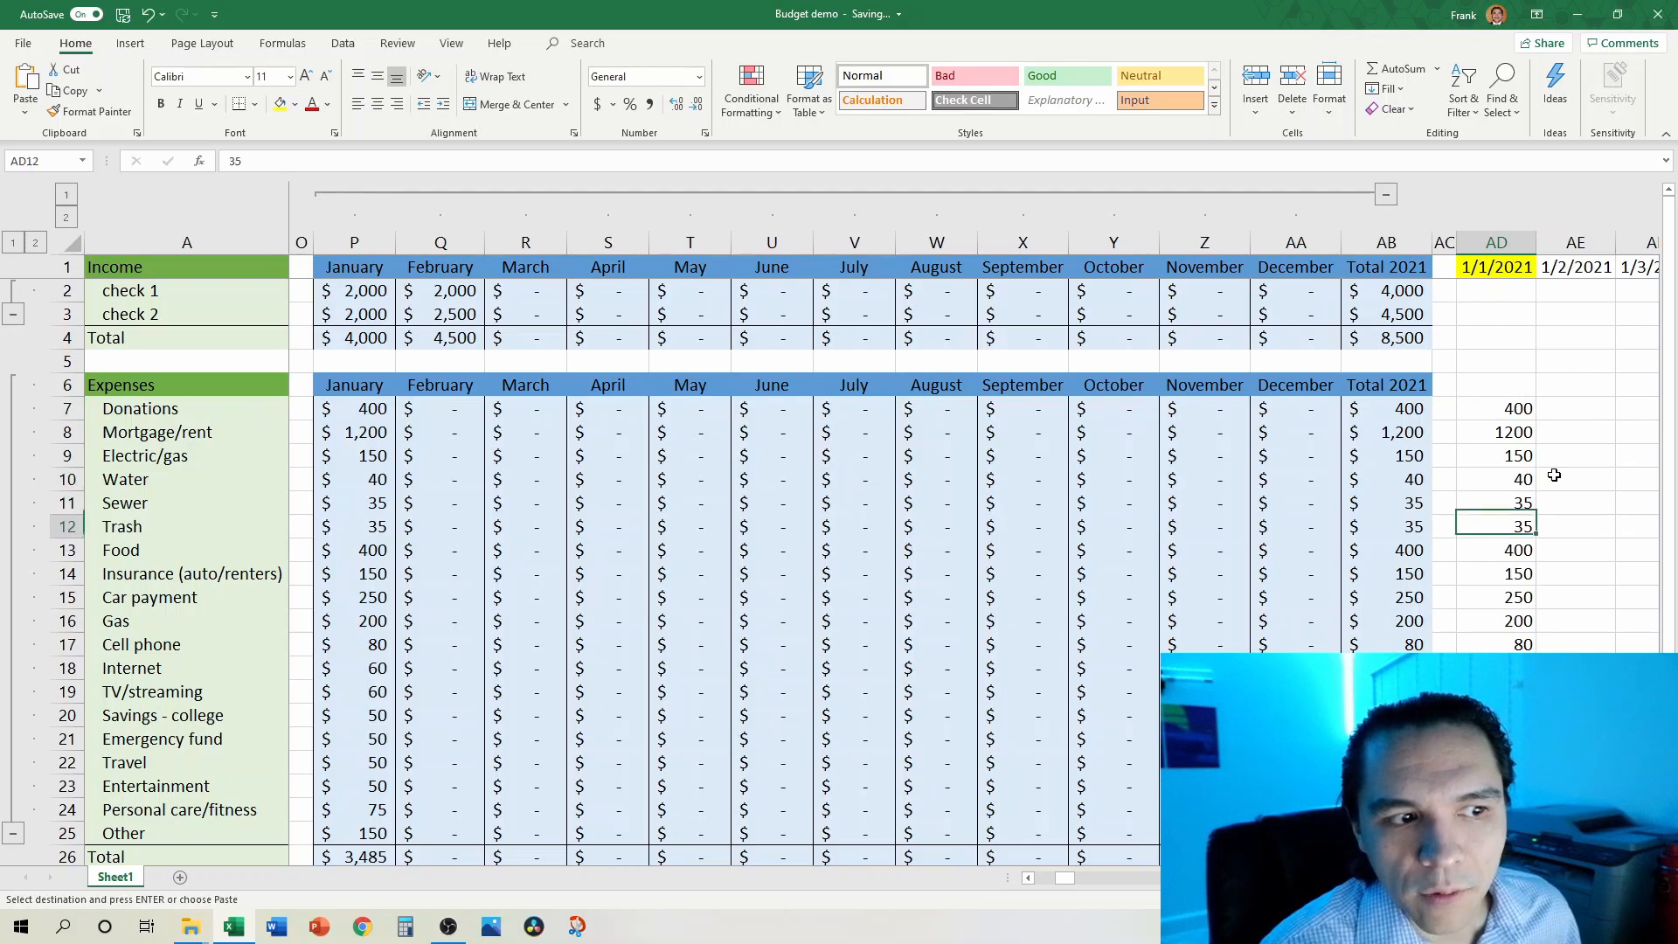
pyautogui.press('Delete')
# Step: Enter Food expenses of 50 in the 1/3/2021 column and 100 in the 1/9/2021 column
pyautogui.press('Right')
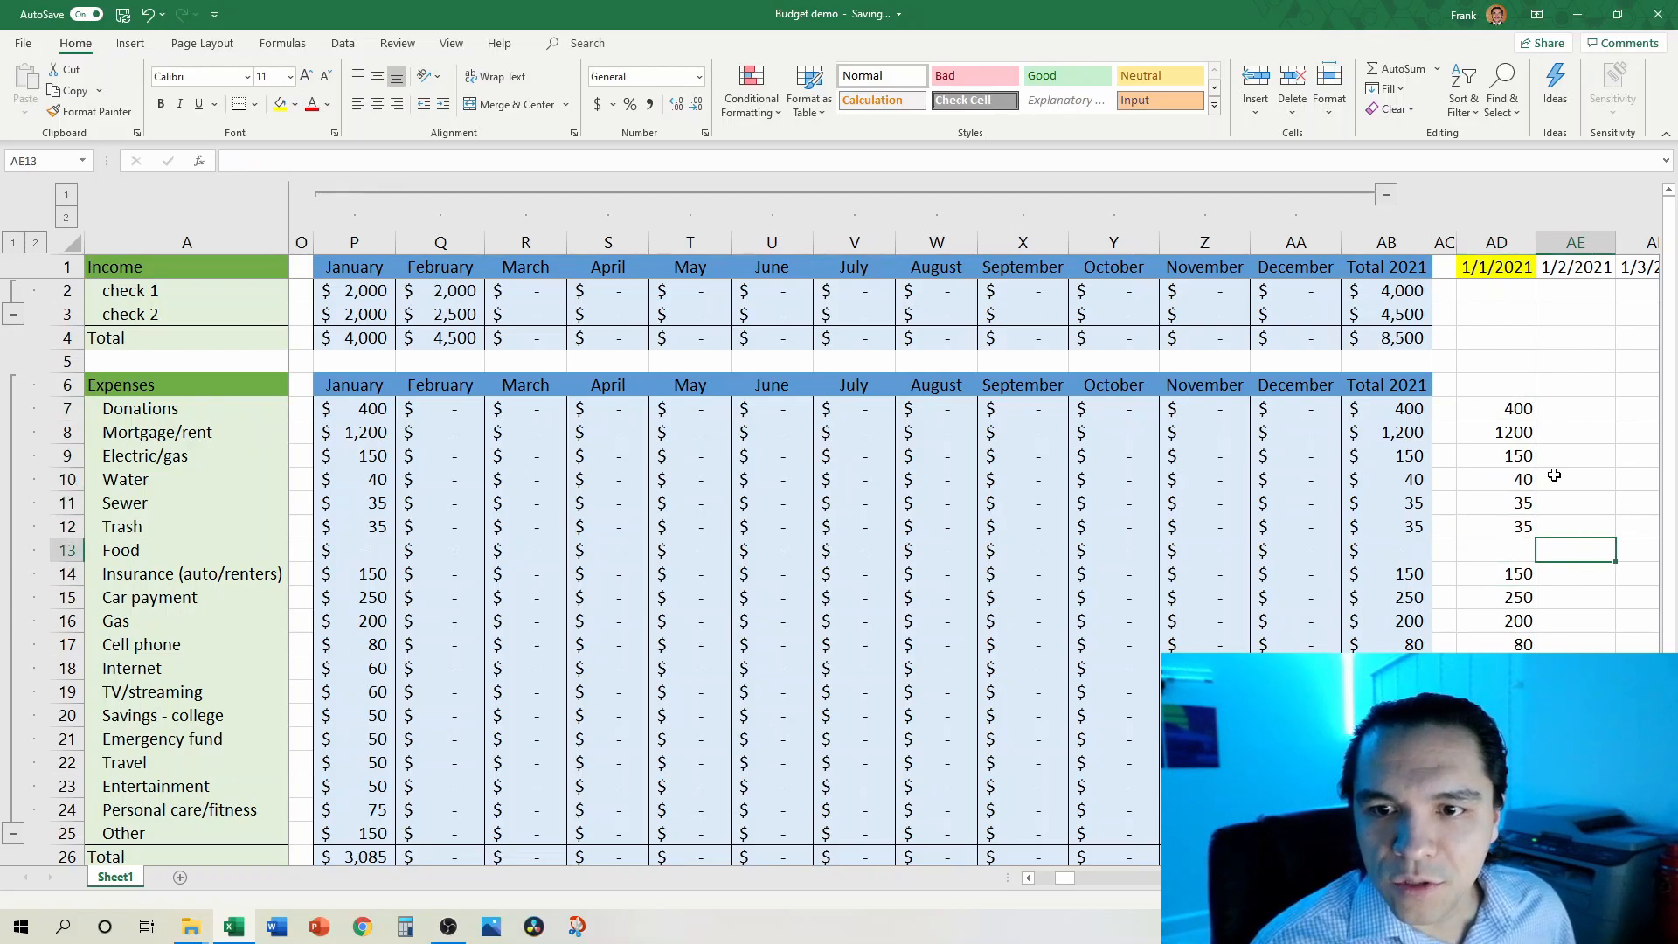
pyautogui.press('Right')
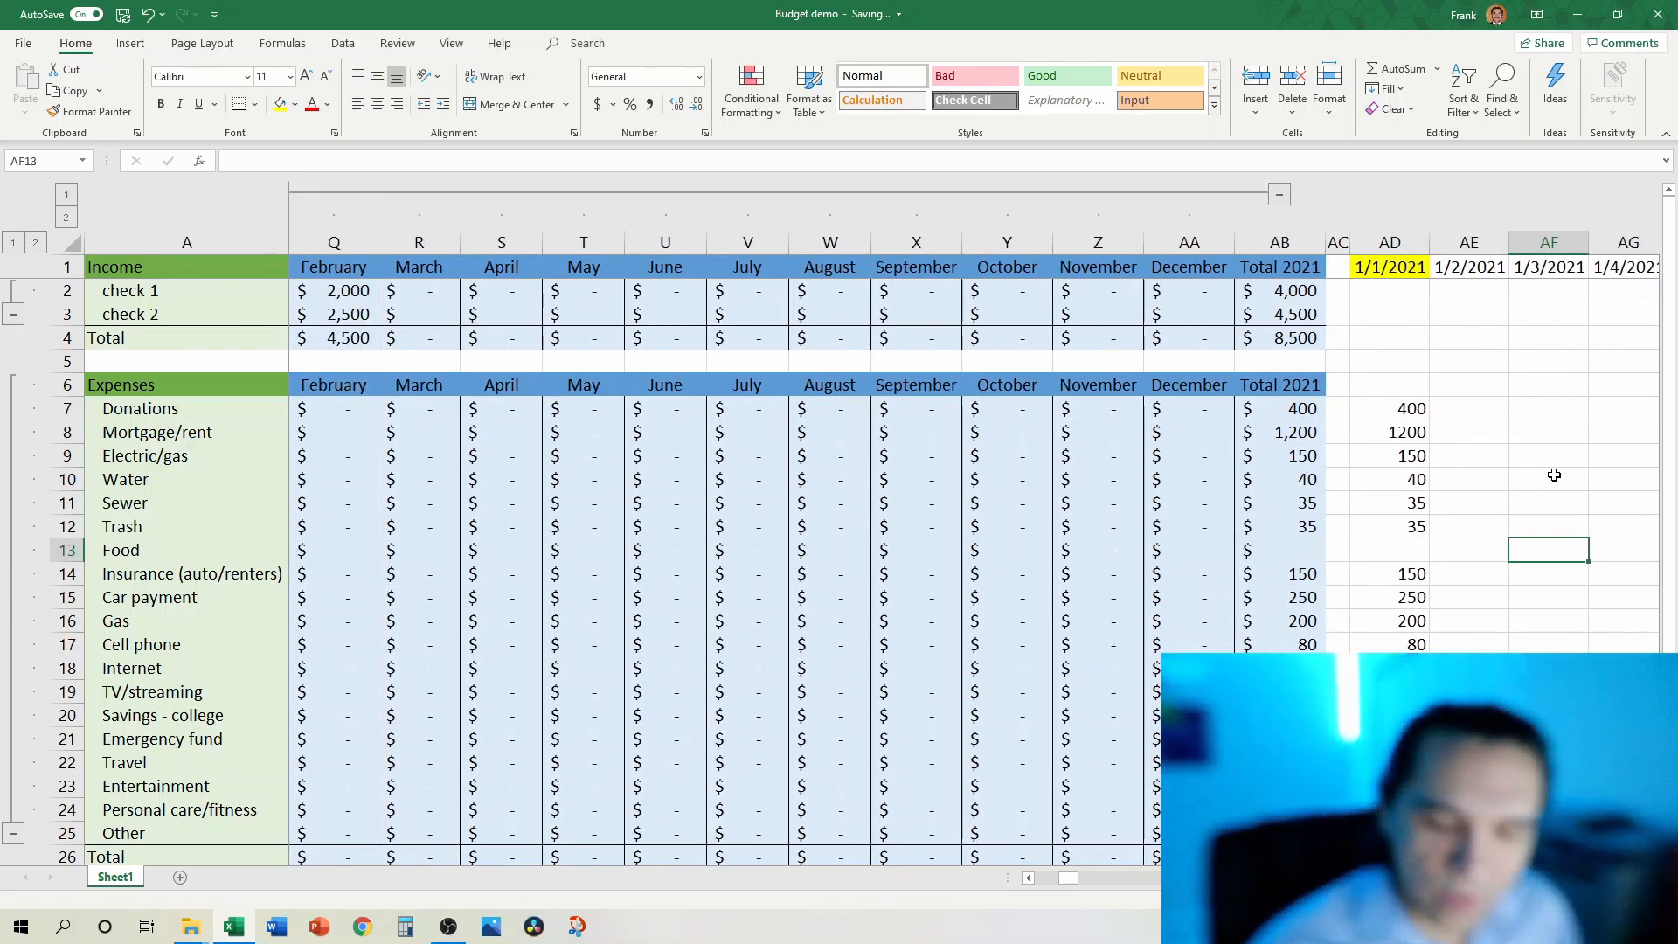
pyautogui.write('500')
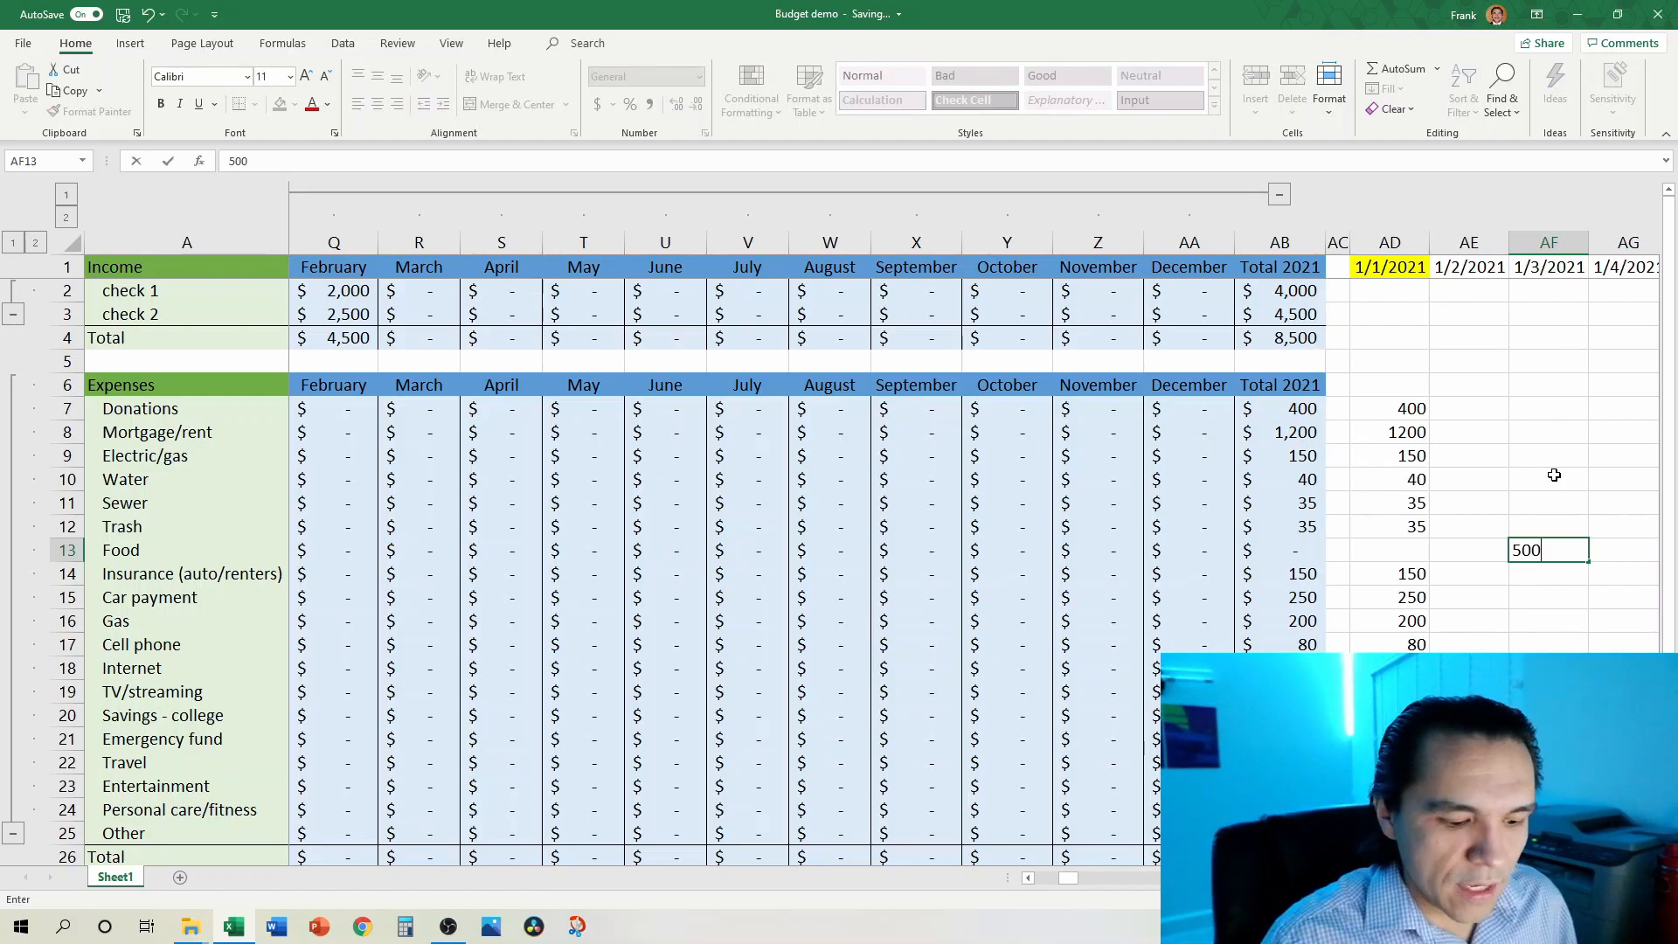
pyautogui.press('Right')
pyautogui.press('Right')
pyautogui.press('Right')
pyautogui.press('Right')
pyautogui.press('Right')
pyautogui.press('Right')
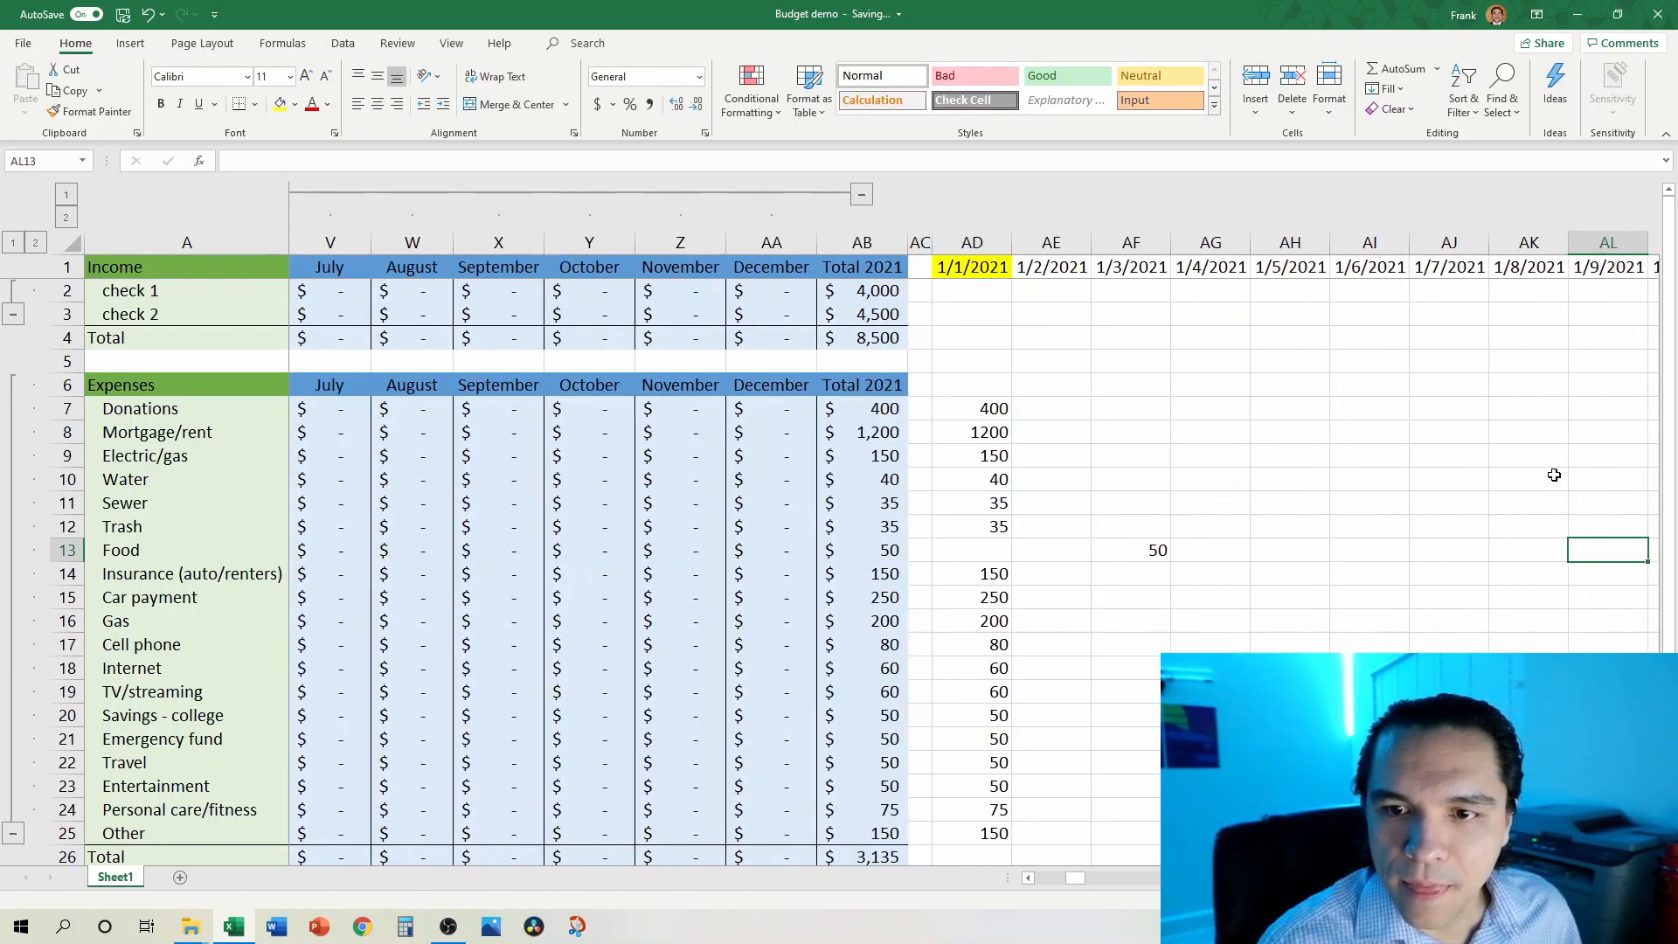
pyautogui.write('100')
# Step: Enter Food expenses of 25 in the 1/13/2021 column and 15 in the 1/17/2021 column
pyautogui.press('Right')
pyautogui.press('Right')
pyautogui.press('Right')
pyautogui.press('Right')
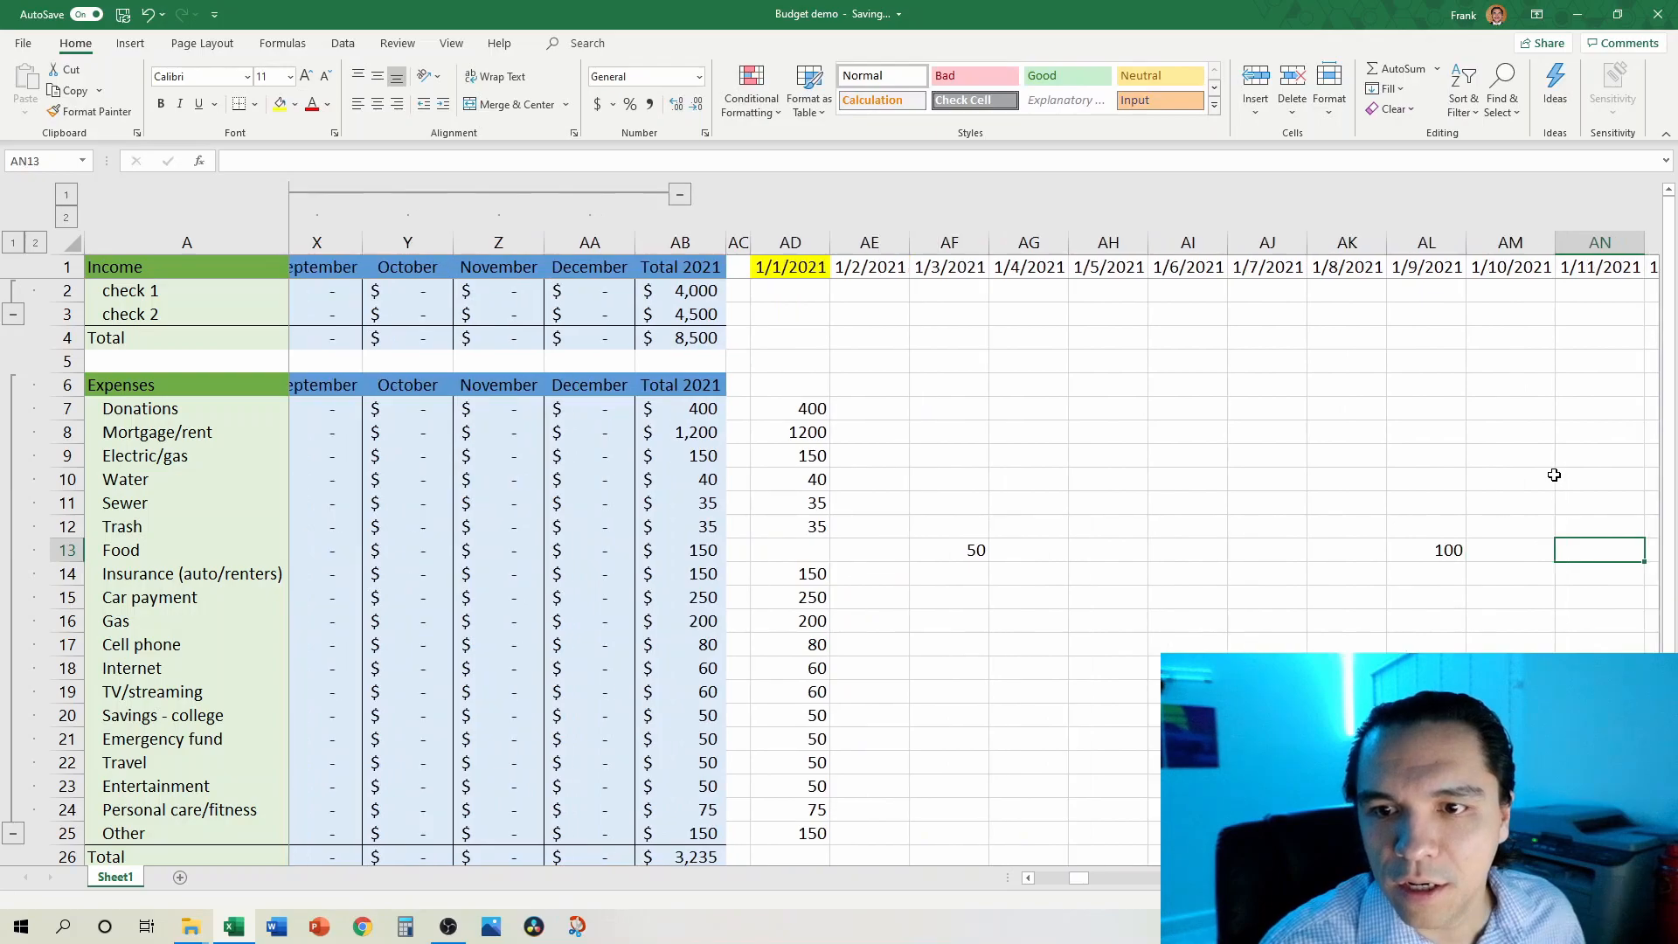
pyautogui.write('25')
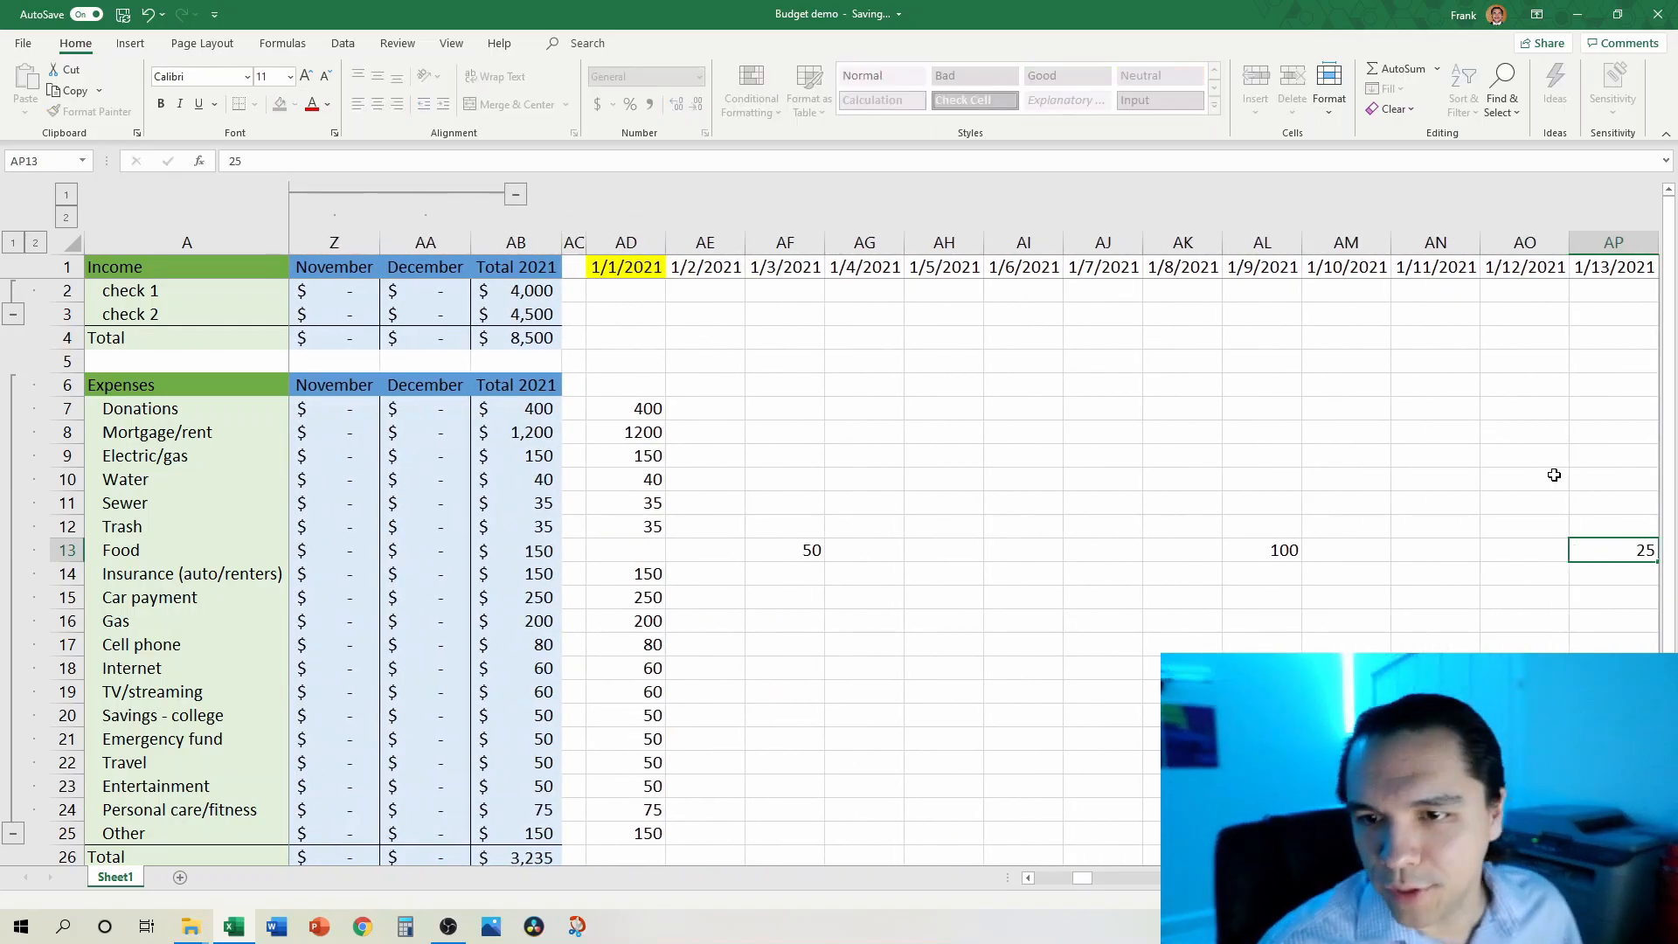
pyautogui.press('Right')
pyautogui.press('Right')
pyautogui.press('Right')
pyautogui.press('Right')
pyautogui.write('15')
# Step: Enter Food expenses of 50 in the 1/21/2021 column and 100 in the 1/27/2021 column
pyautogui.press('Right')
pyautogui.press('Right')
pyautogui.press('Right')
pyautogui.press('Right')
pyautogui.write('50')
pyautogui.press('Right')
pyautogui.press('Right')
pyautogui.press('Right')
pyautogui.press('Right')
pyautogui.press('Right')
pyautogui.press('Right')
pyautogui.write('100')
pyautogui.press('Return')
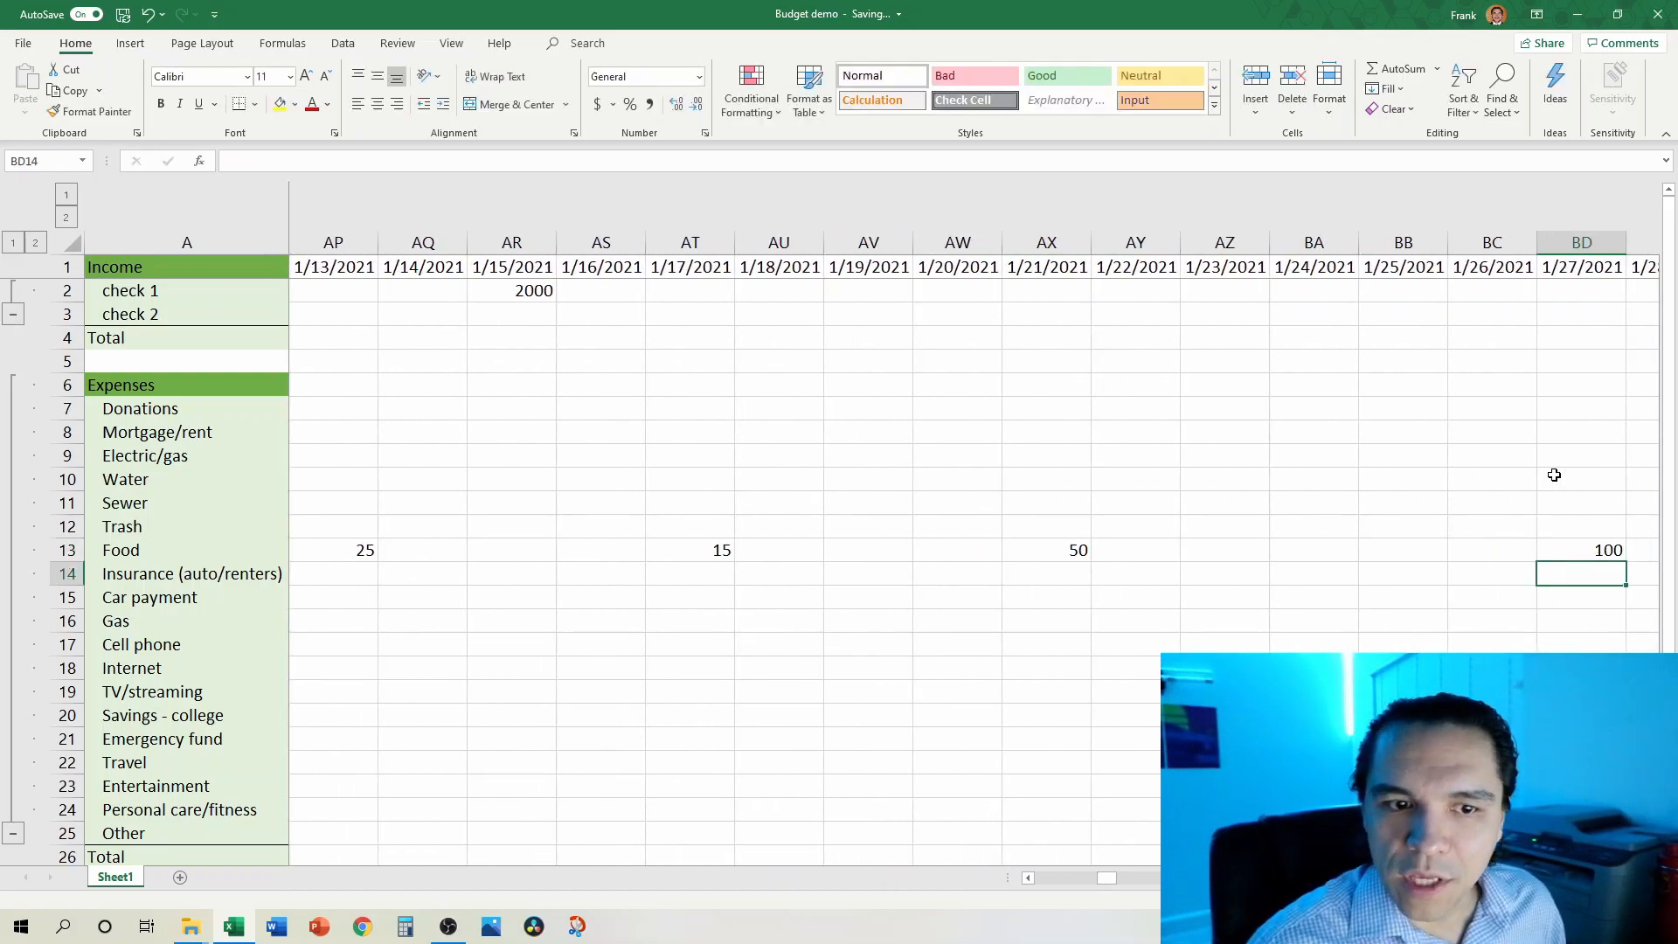
# Step: Compare the January Food actual in the blue section with the January Food budget in the green section
pyautogui.hotkey('ctrl', 'Left')
pyautogui.press('Left')
pyautogui.press('Left')
pyautogui.press('Left')
pyautogui.press('Left')
pyautogui.press('Left')
pyautogui.press('Left')
pyautogui.press('Up')
pyautogui.press('Left')
pyautogui.press('Left')
pyautogui.press('Left')
pyautogui.press('Left')
pyautogui.press('Left')
pyautogui.press('Left')
pyautogui.press('Left')
pyautogui.press('Left')
pyautogui.press('Left')
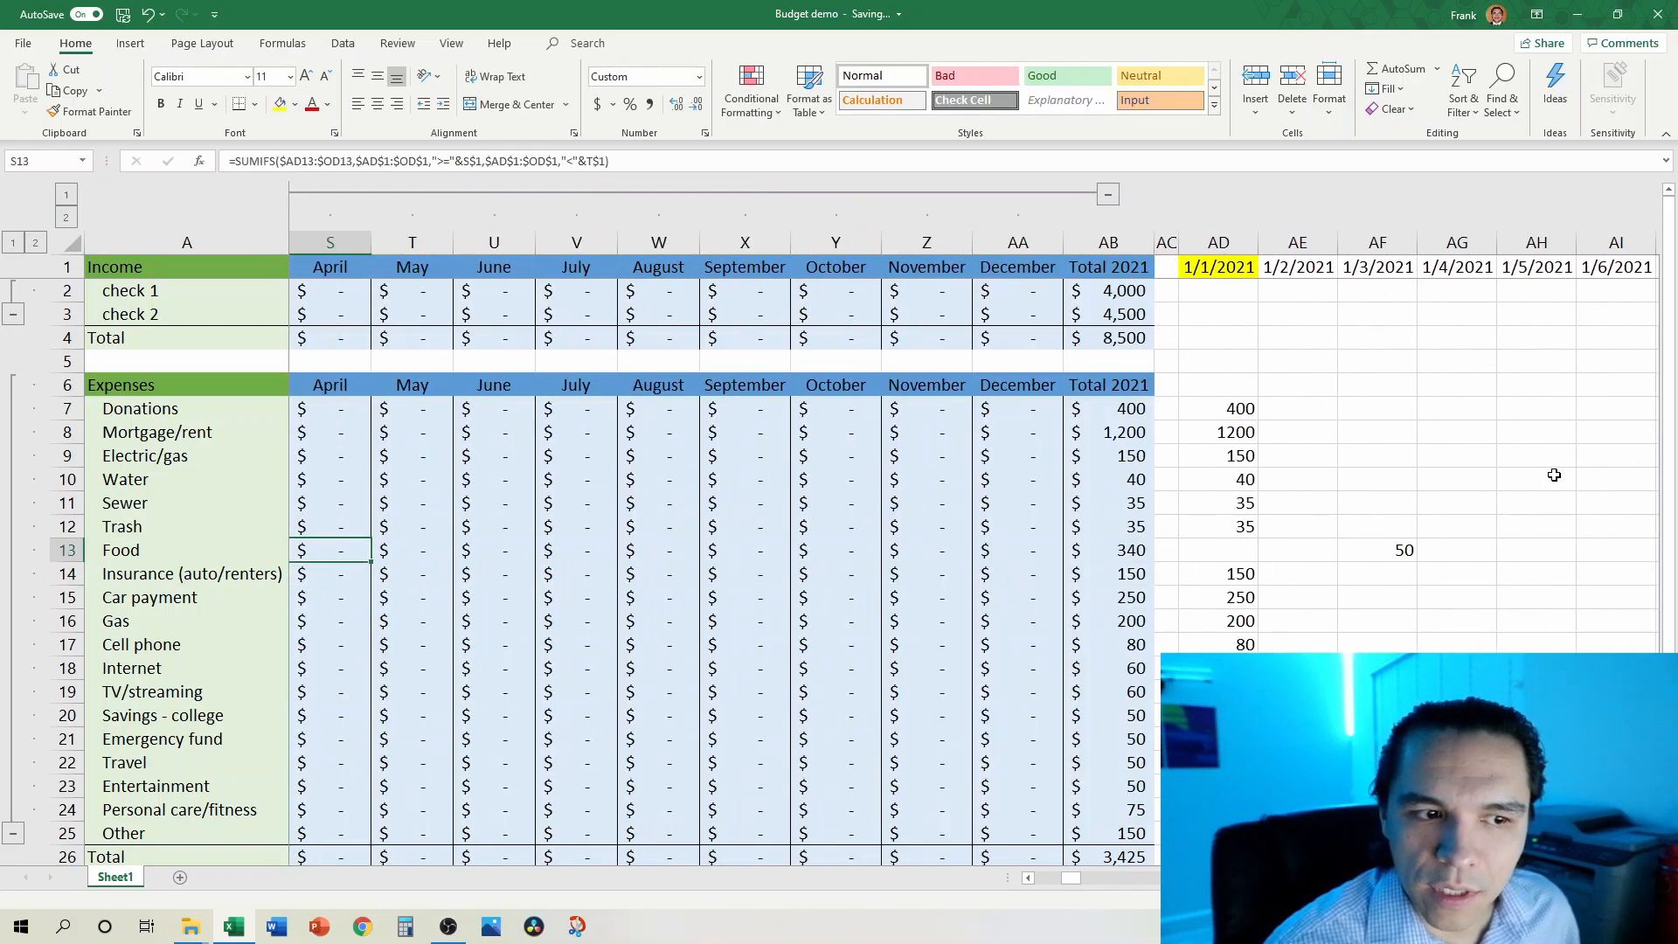
pyautogui.press('Right')
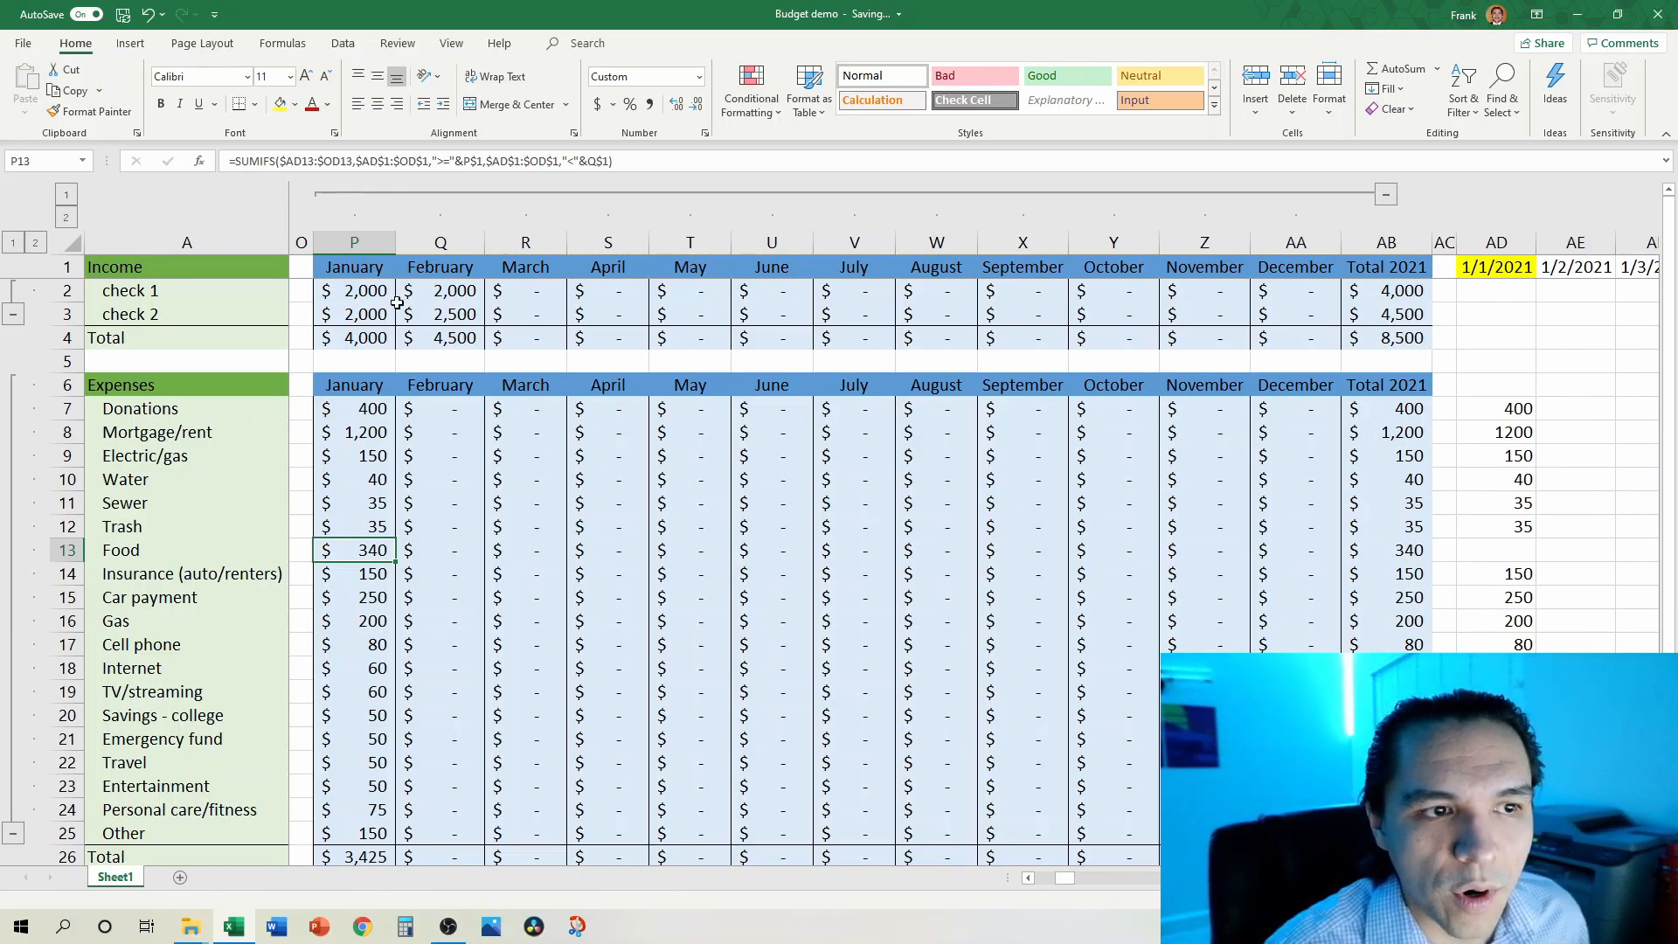
pyautogui.hscroll(-5, 1017, 878)
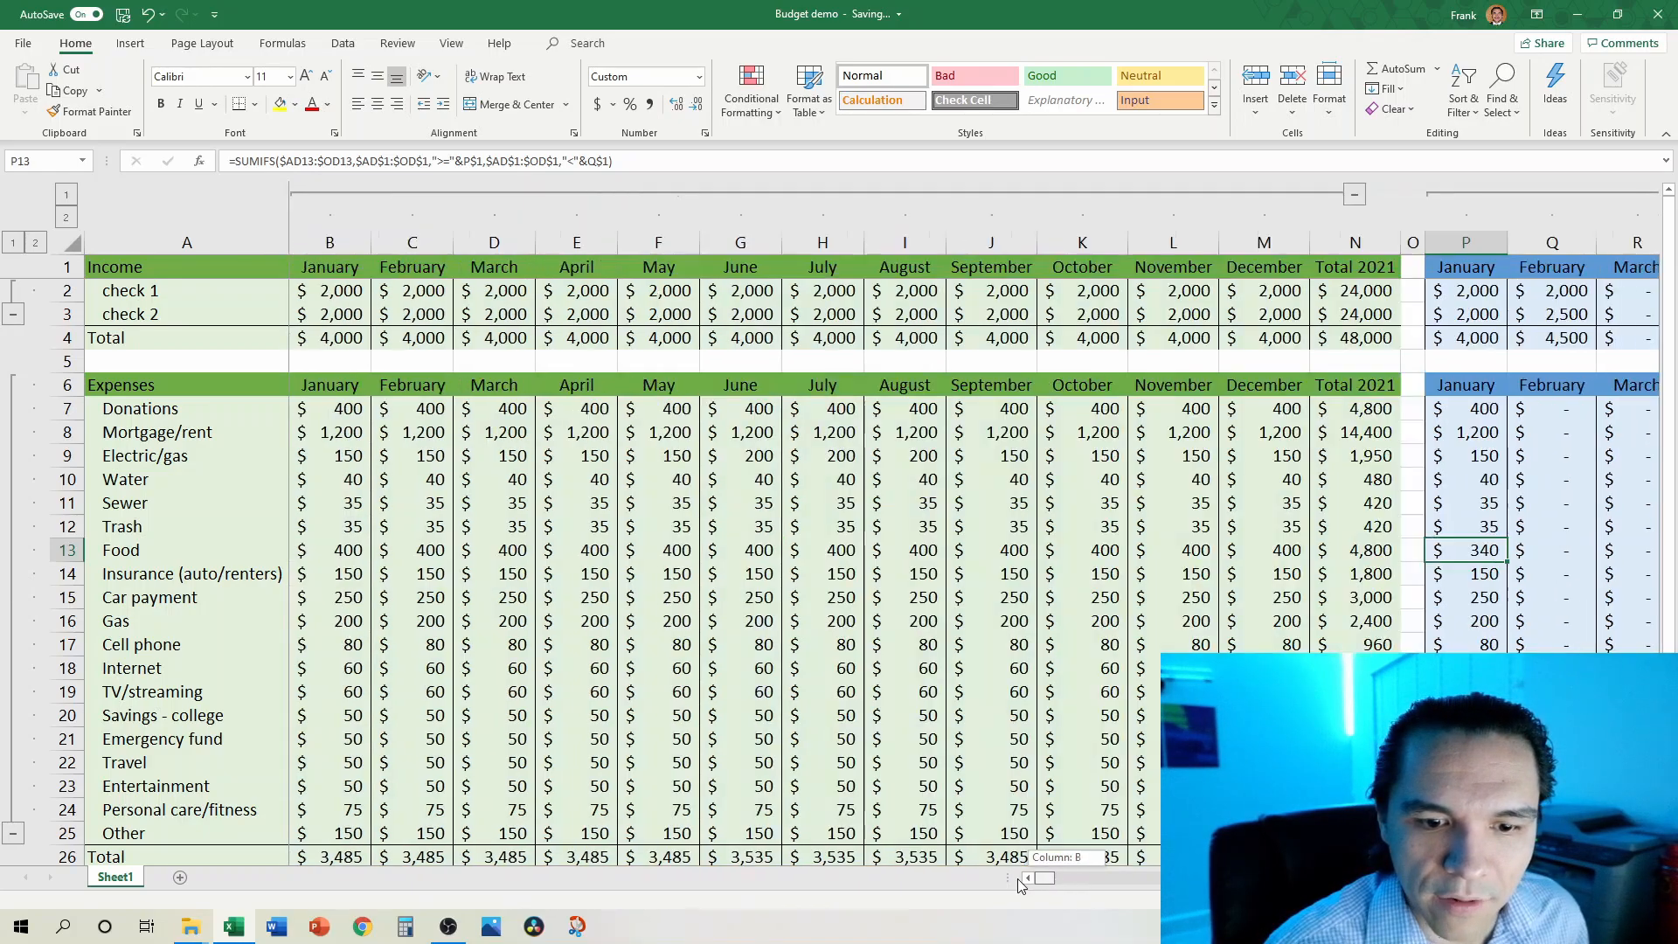
pyautogui.click(327, 548)
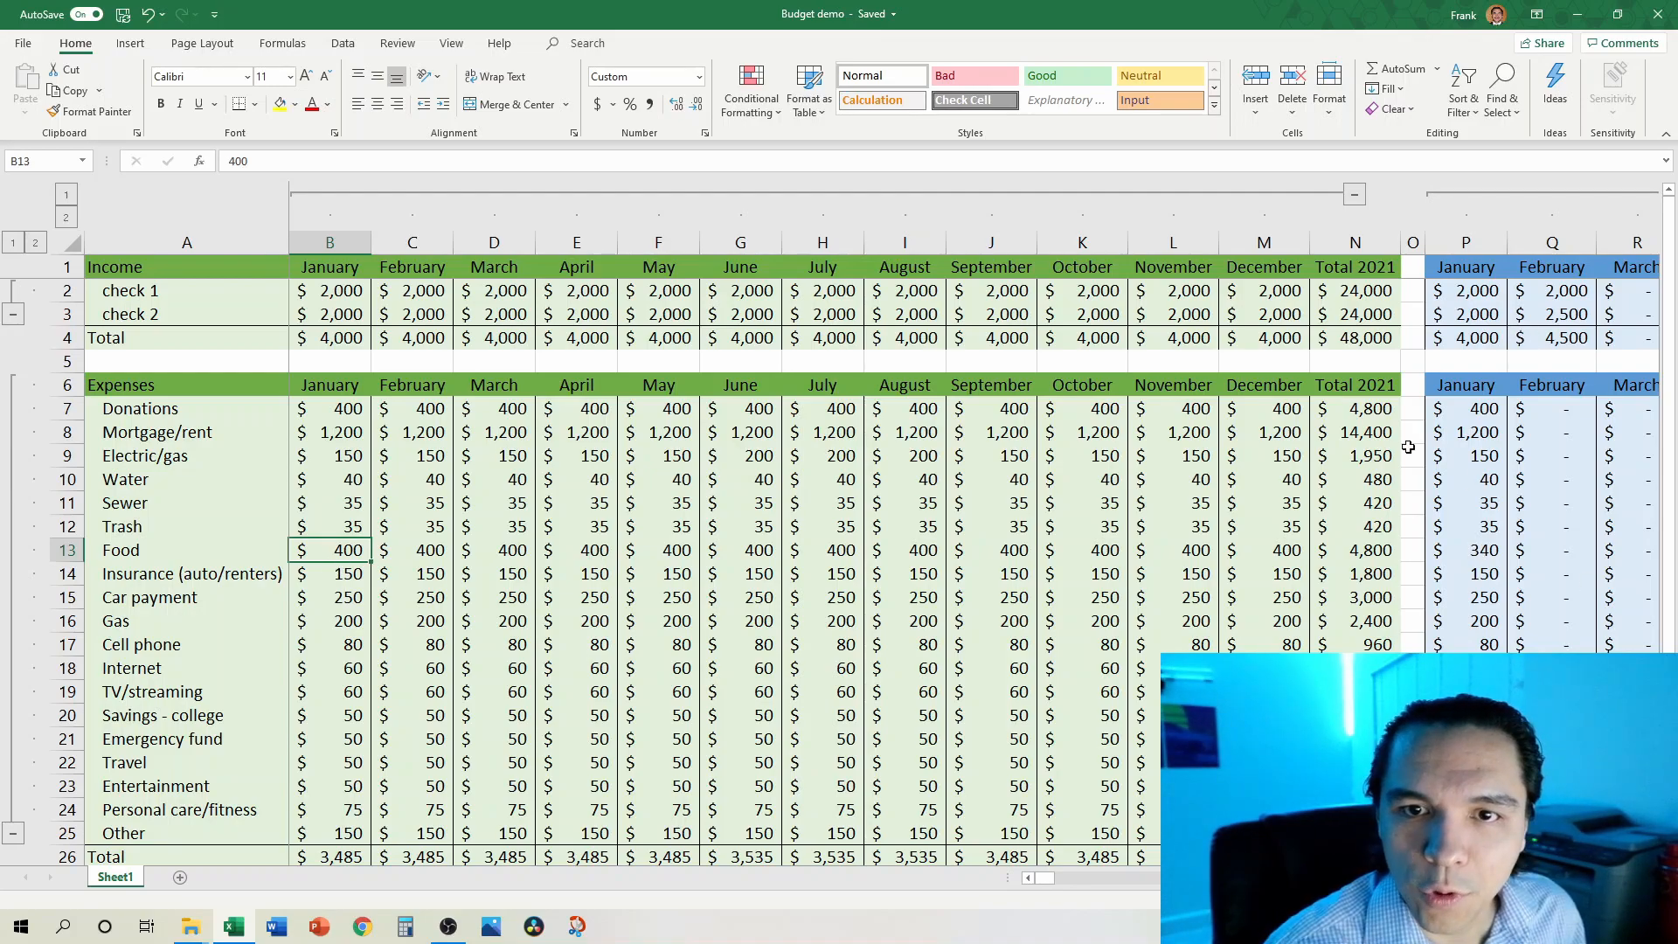
# Step: Collapse the green budget months and insert a copy of the blue January to Total 2021 columns before the 1/1/2021 column
pyautogui.click(1354, 194)
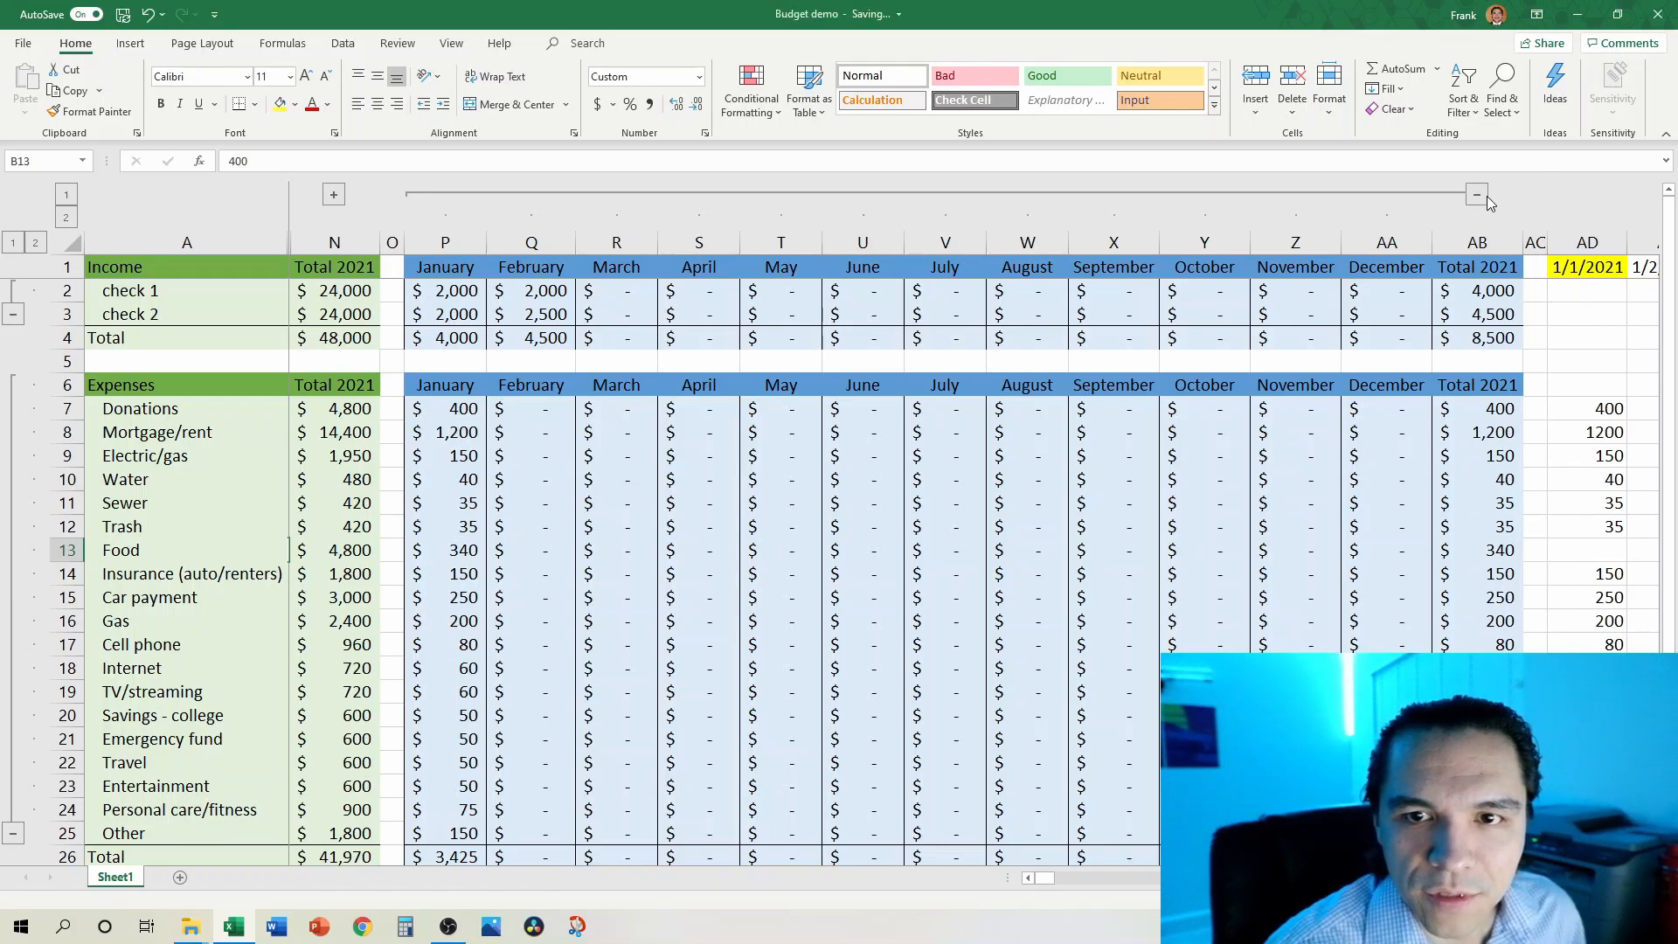
pyautogui.moveTo(469, 241); pyautogui.dragTo(1484, 237)
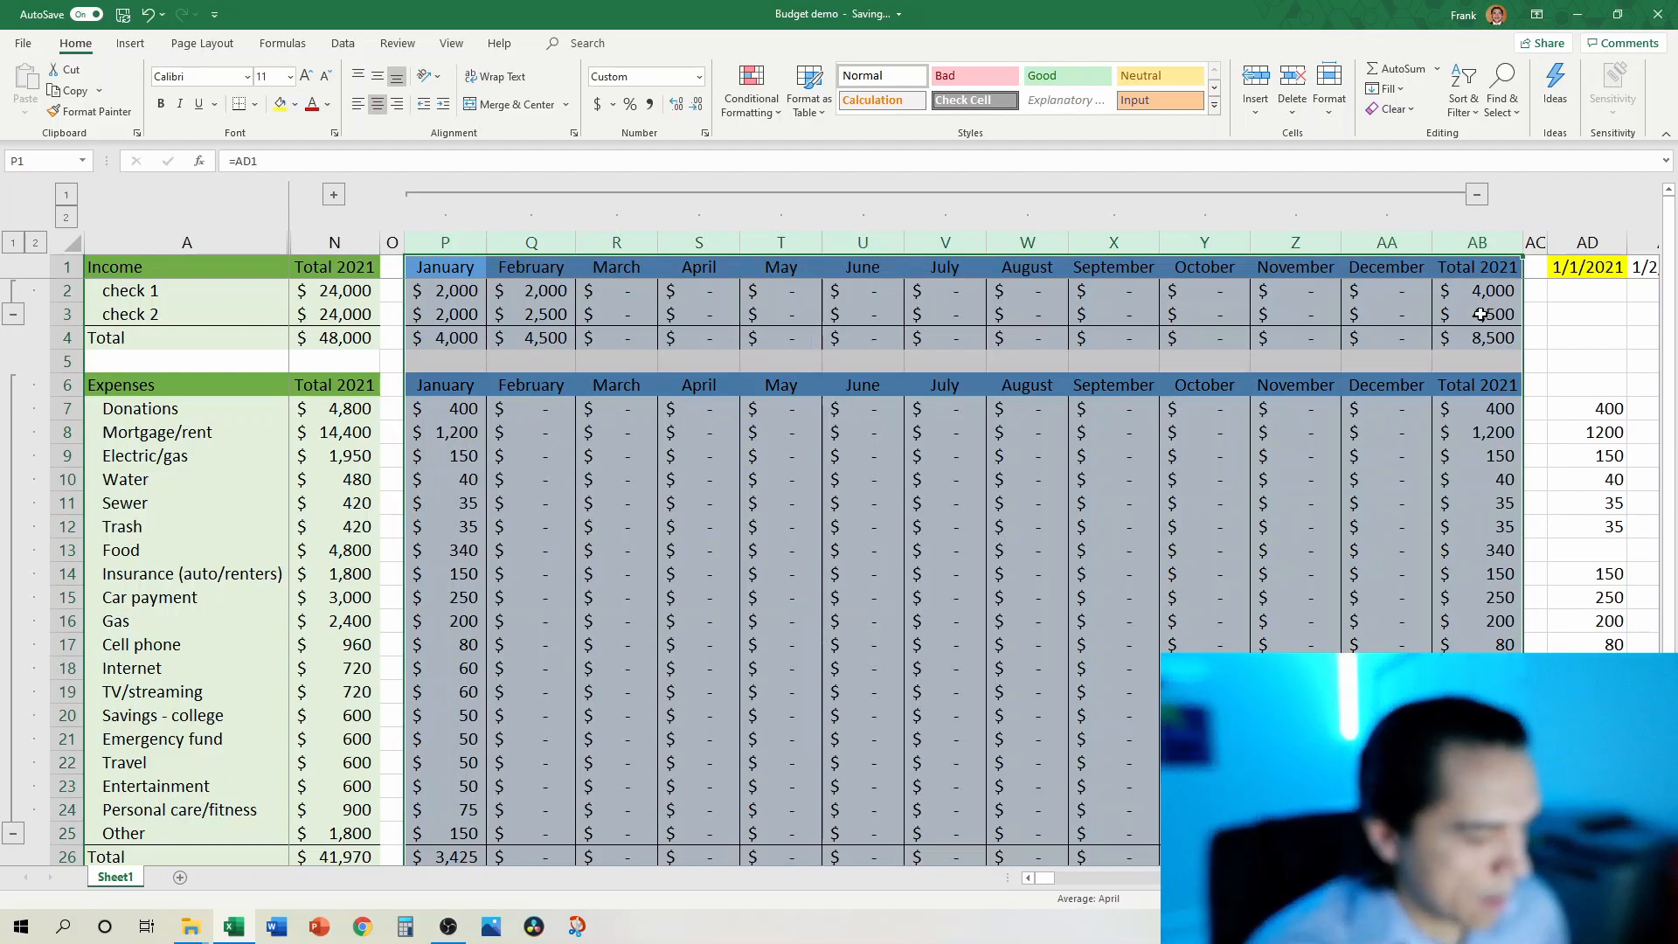
pyautogui.hotkey('ctrl', 'c')
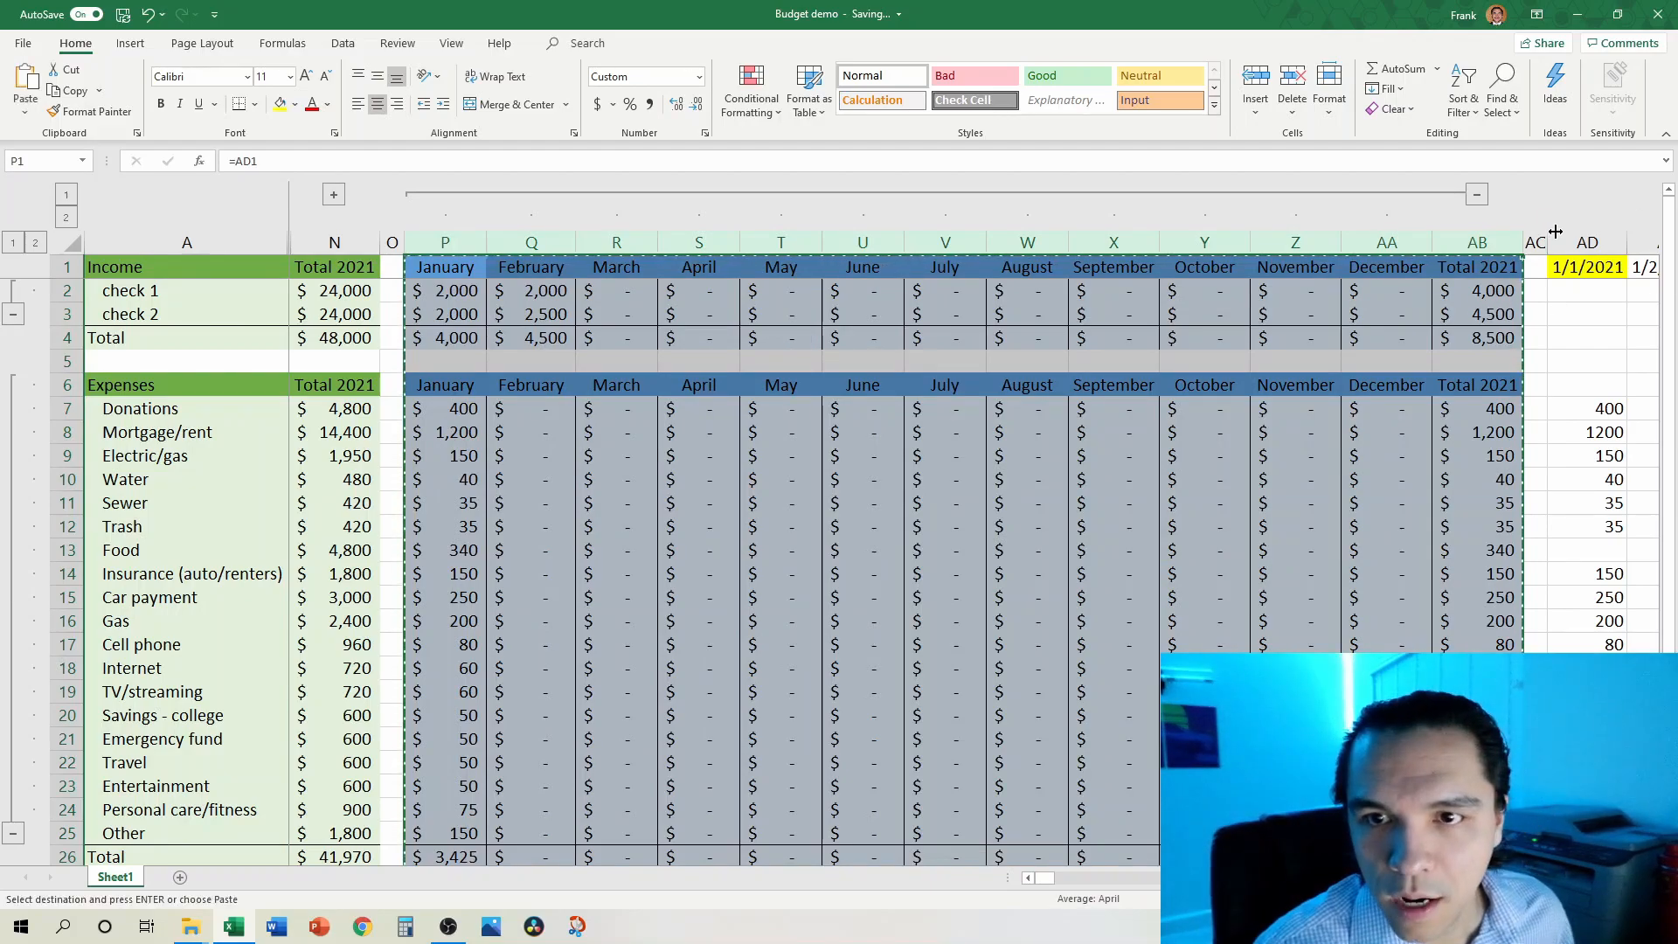
pyautogui.click(1580, 242)
pyautogui.rightClick(1578, 242)
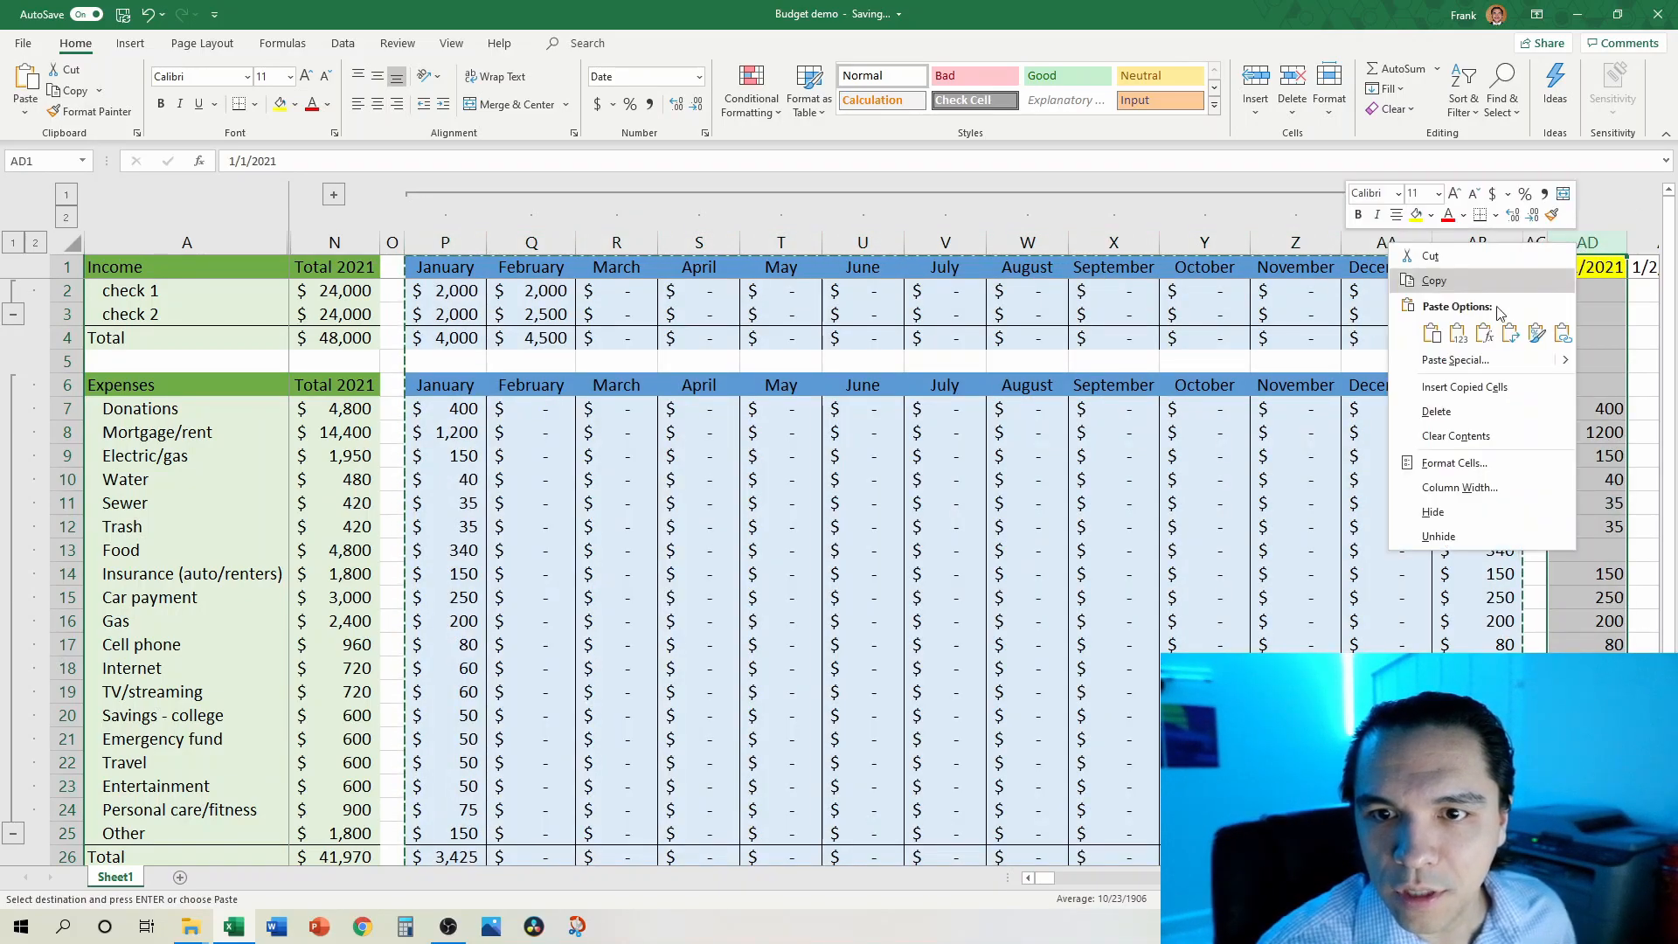
pyautogui.click(1455, 336)
pyautogui.rightClick(1578, 242)
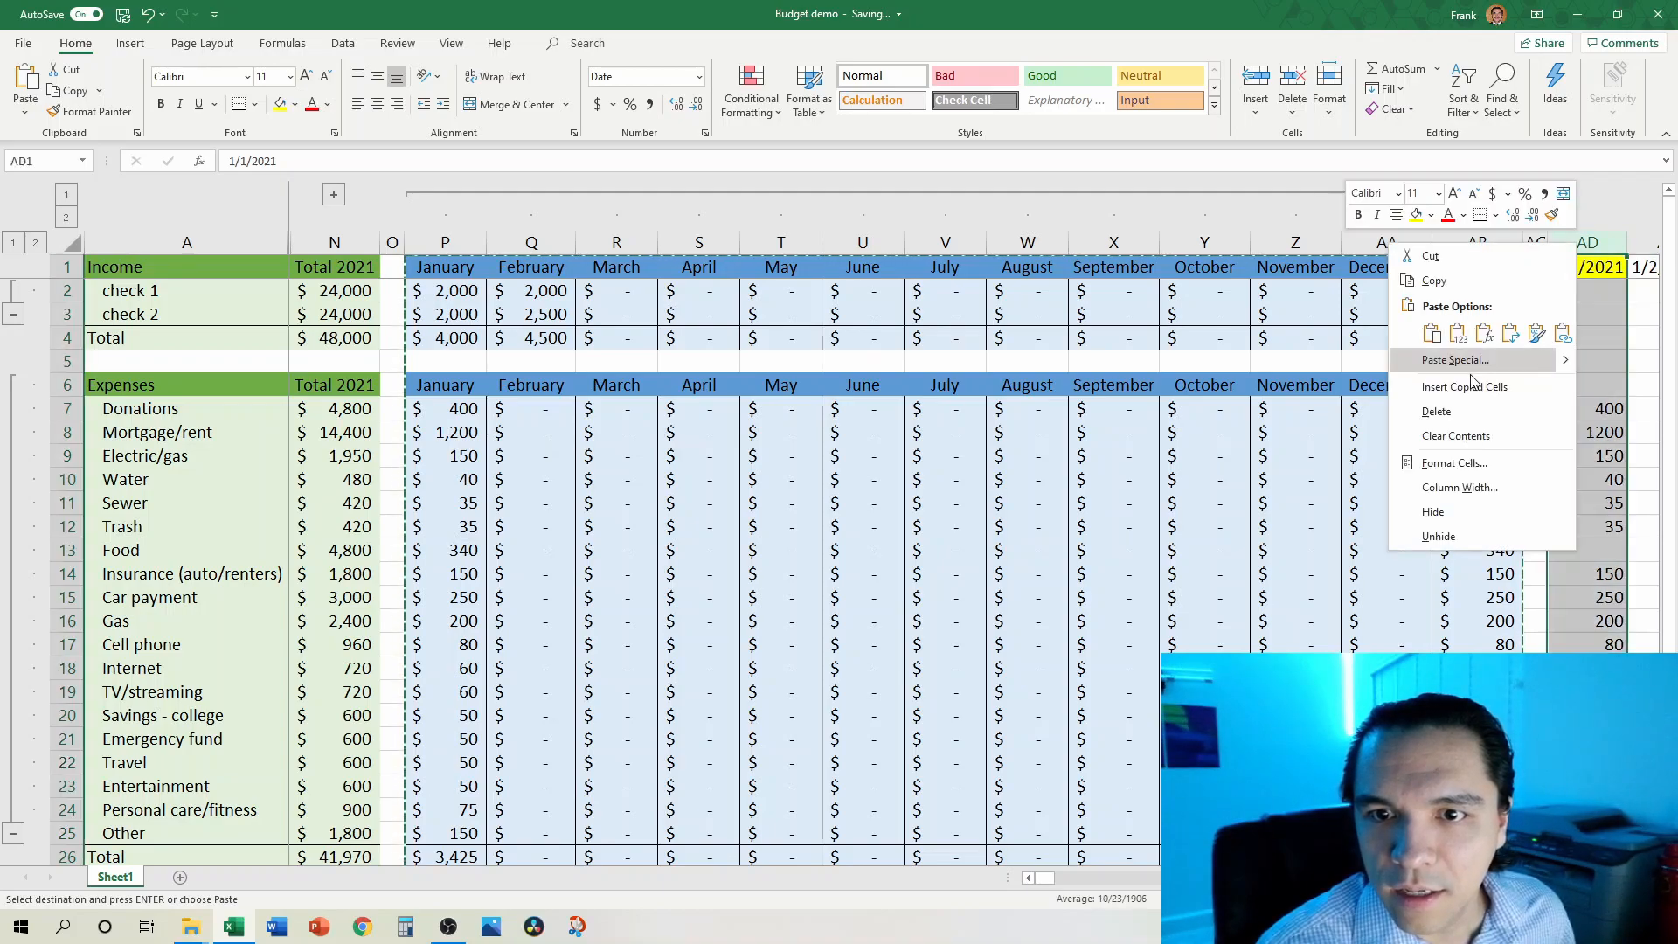
pyautogui.click(1468, 389)
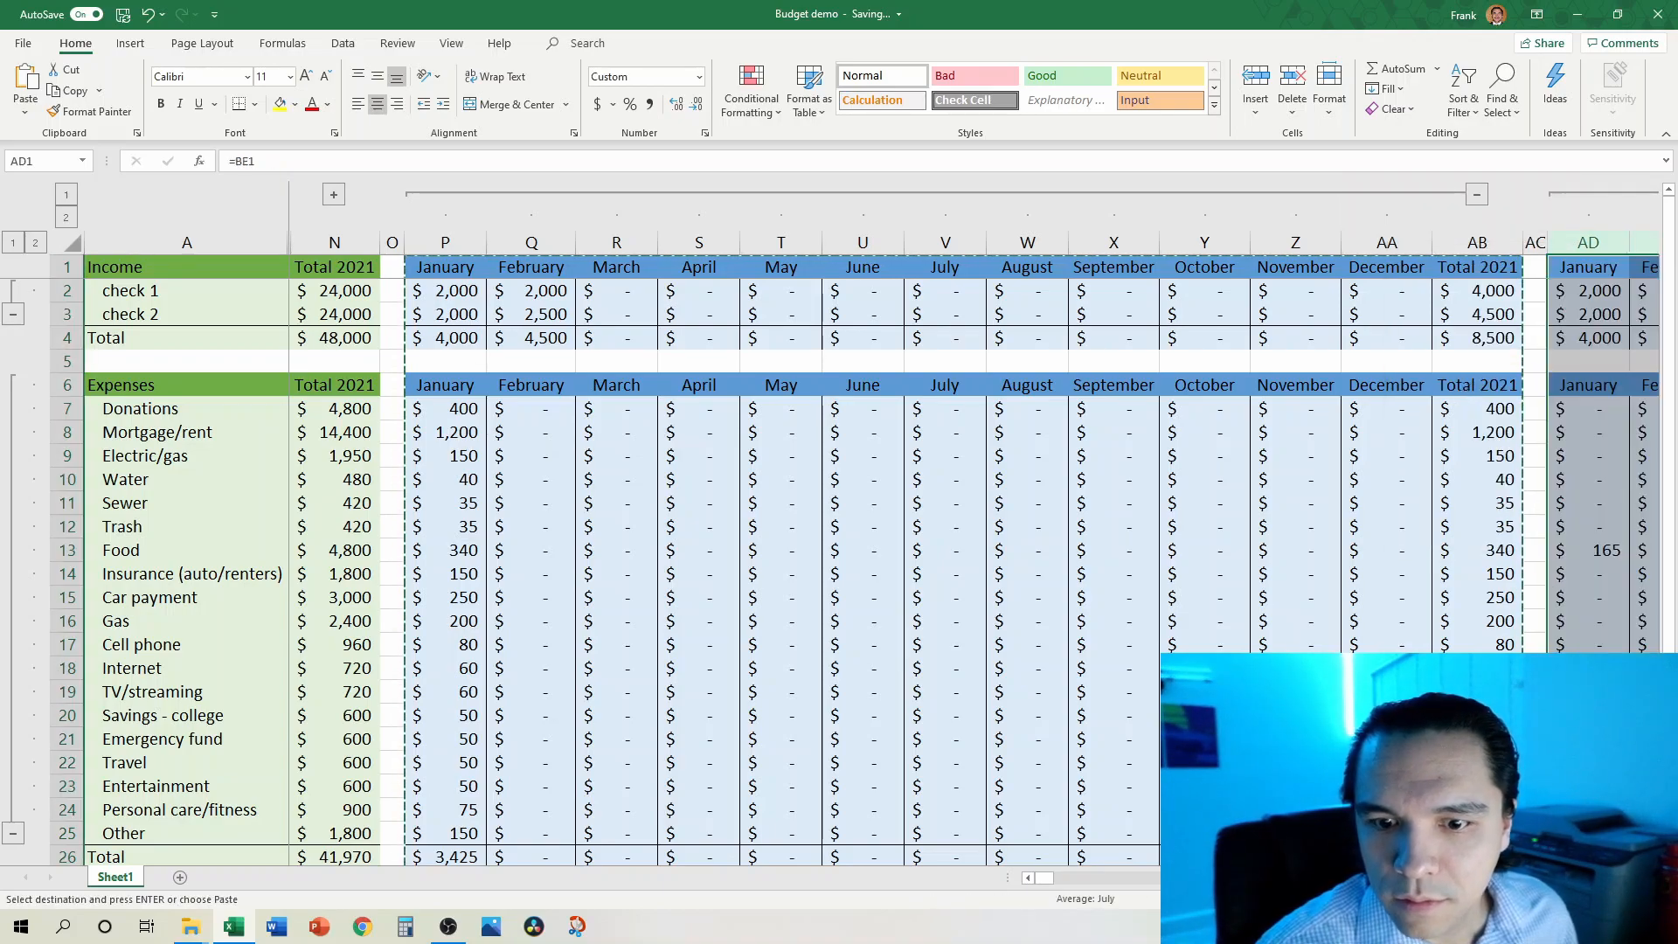
# Step: Examine the inserted copy of the blue monthly section and its position between the original actuals and the daily date columns
pyautogui.moveTo(1050, 879); pyautogui.dragTo(1206, 879)
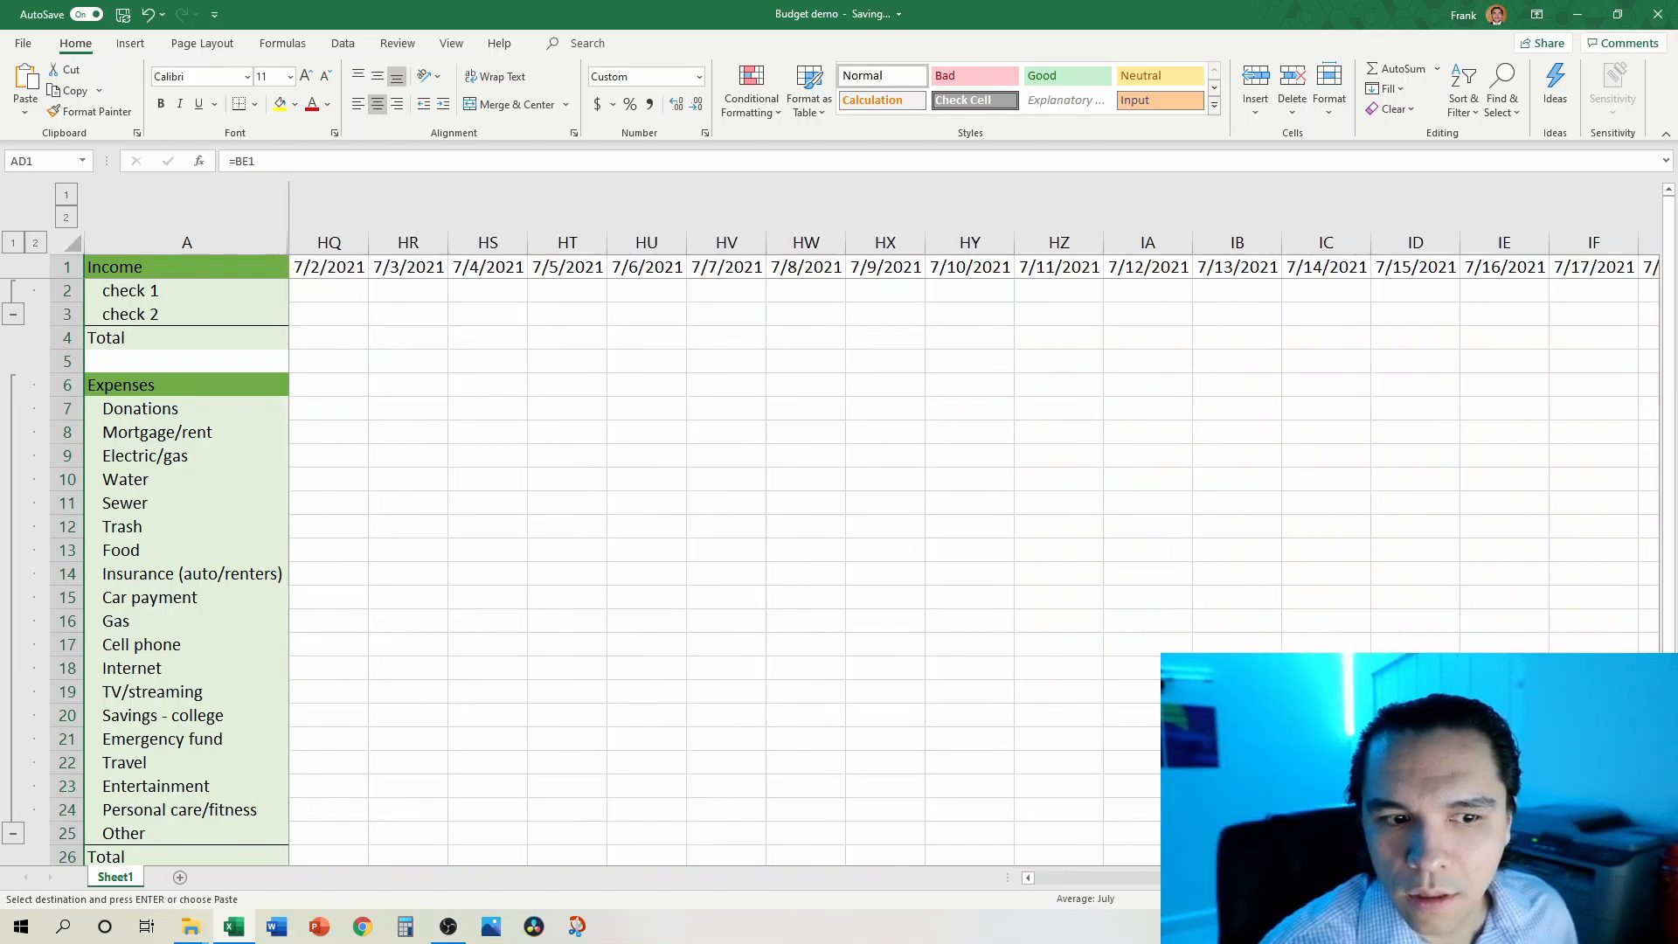
pyautogui.click(443, 380)
pyautogui.hotkey('ctrl', 'Left')
pyautogui.press('Left')
pyautogui.press('Left')
pyautogui.press('Left')
pyautogui.press('Left')
pyautogui.press('Left')
pyautogui.press('Left')
pyautogui.press('Left')
pyautogui.press('Left')
pyautogui.press('Left')
pyautogui.press('Left')
pyautogui.press('Left')
pyautogui.press('Left')
pyautogui.press('Left')
pyautogui.press('Left')
pyautogui.press('Left')
pyautogui.press('Left')
pyautogui.press('Left')
pyautogui.press('Left')
pyautogui.press('Left')
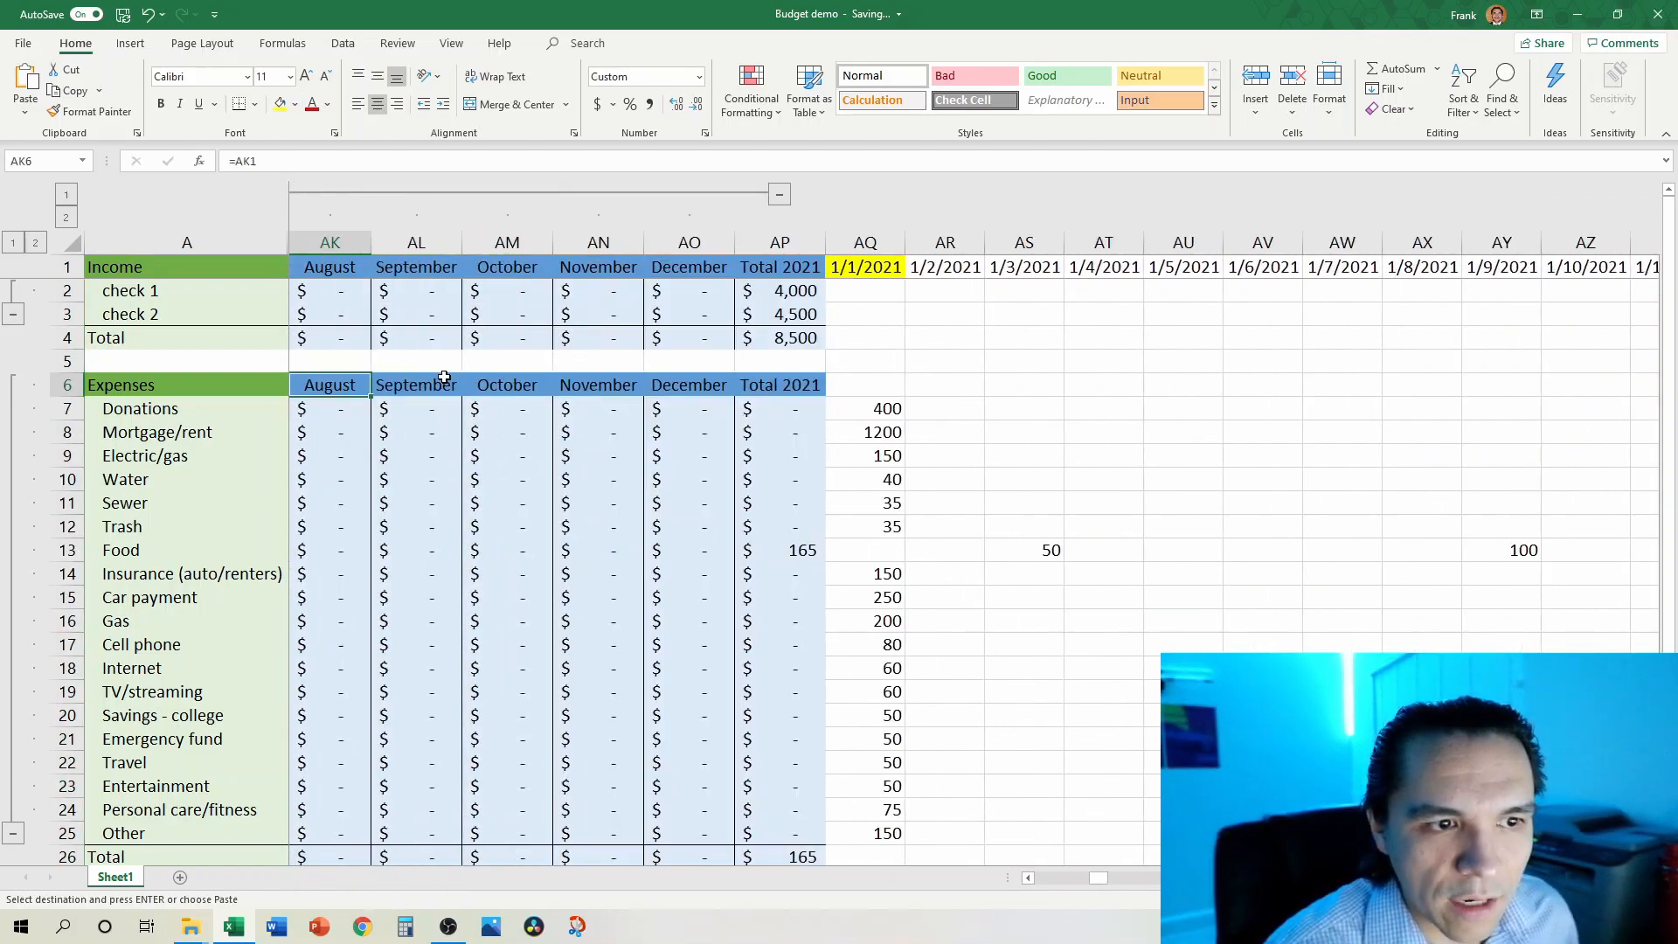
pyautogui.press('Right')
pyautogui.press('Right')
pyautogui.press('Right')
pyautogui.press('Right')
pyautogui.press('Right')
pyautogui.press('Right')
pyautogui.press('Right')
pyautogui.press('Right')
pyautogui.press('Right')
pyautogui.press('Right')
pyautogui.press('Right')
pyautogui.press('Right')
pyautogui.press('Right')
pyautogui.press('Right')
pyautogui.press('Right')
pyautogui.press('Right')
pyautogui.press('Right')
pyautogui.press('Right')
pyautogui.press('Right')
pyautogui.press('Right')
pyautogui.press('Right')
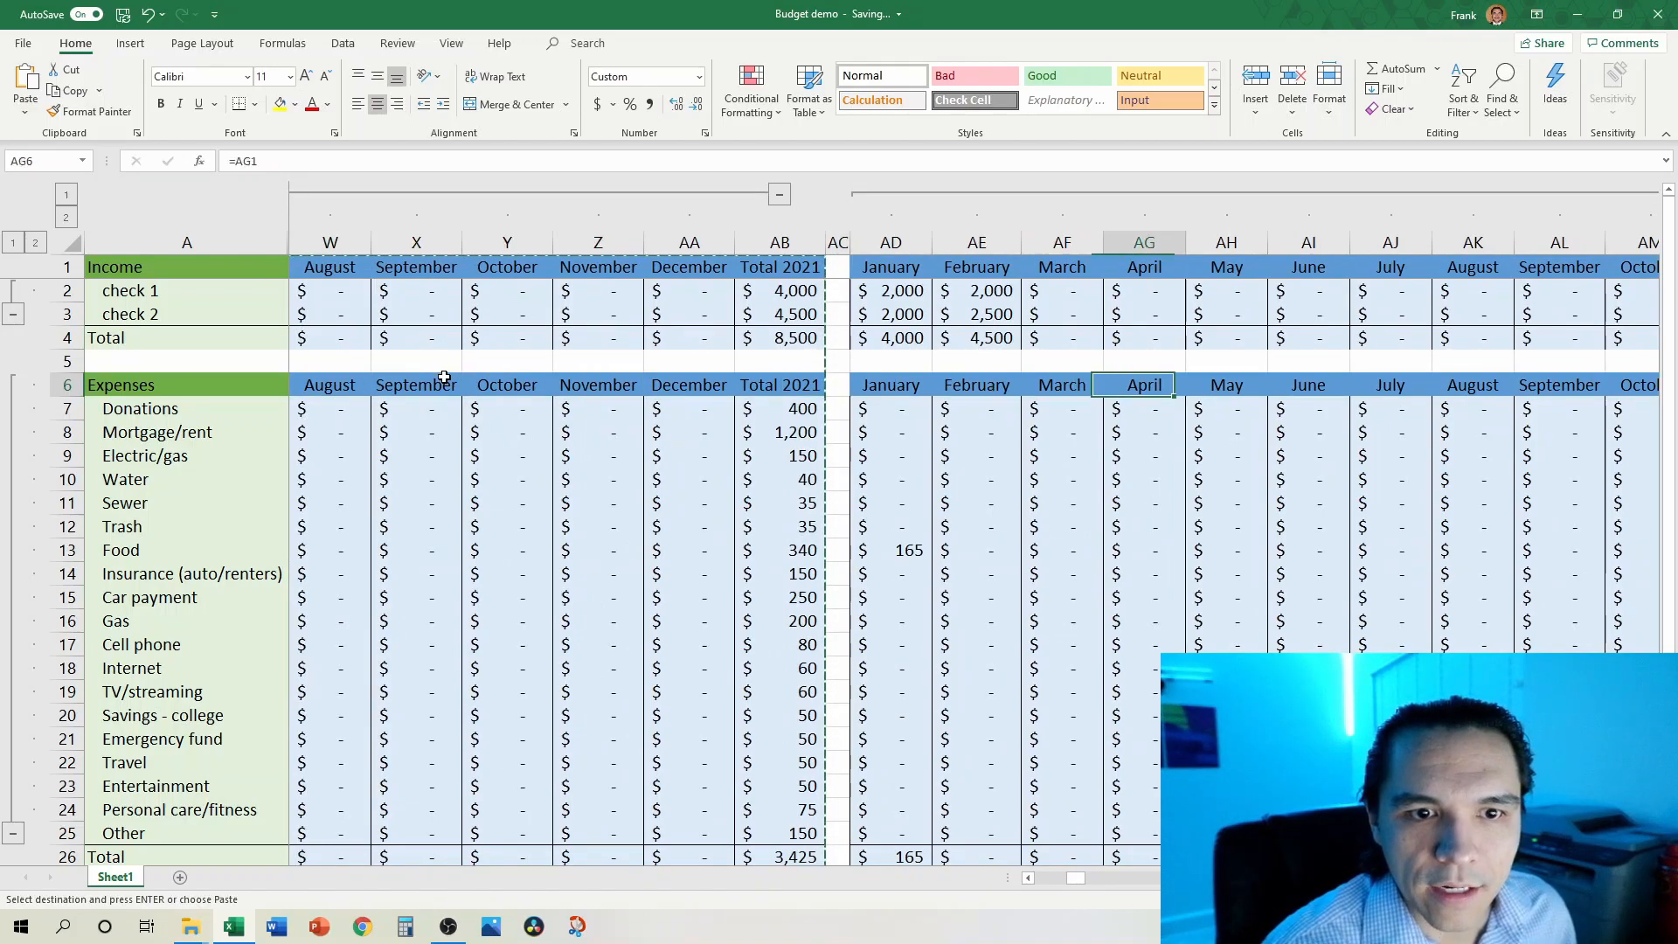
pyautogui.press('Right')
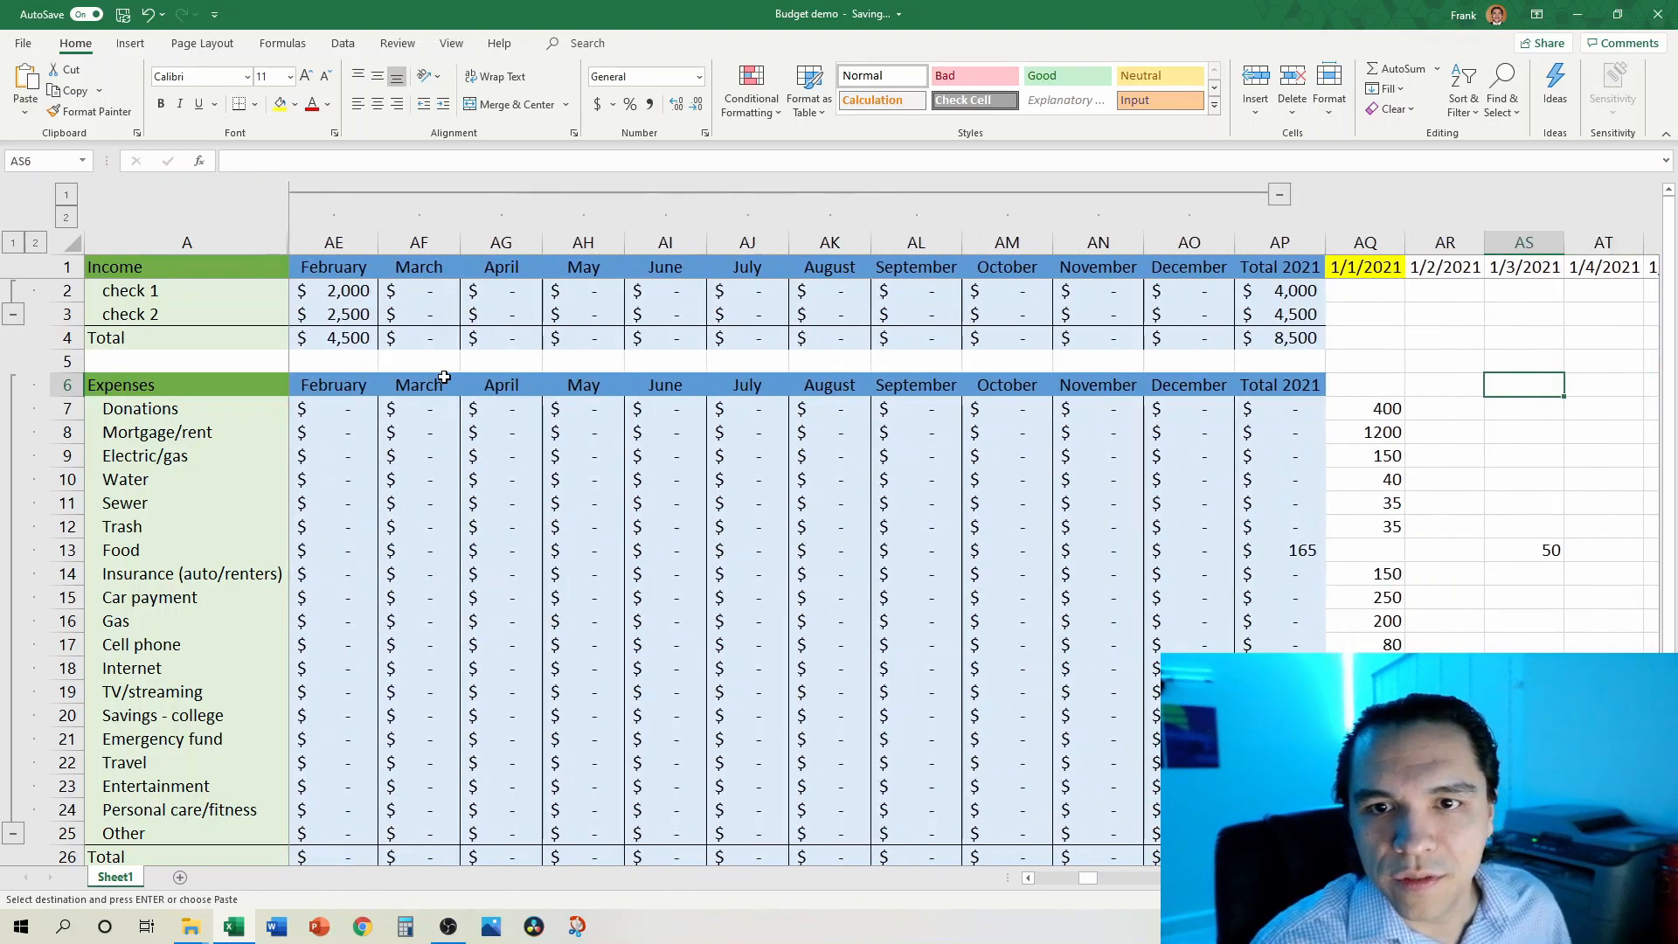
# Step: Insert a spacer column before the 1/1/2021 column, clear all its contents and formatting, and narrow it
pyautogui.rightClick(1368, 242)
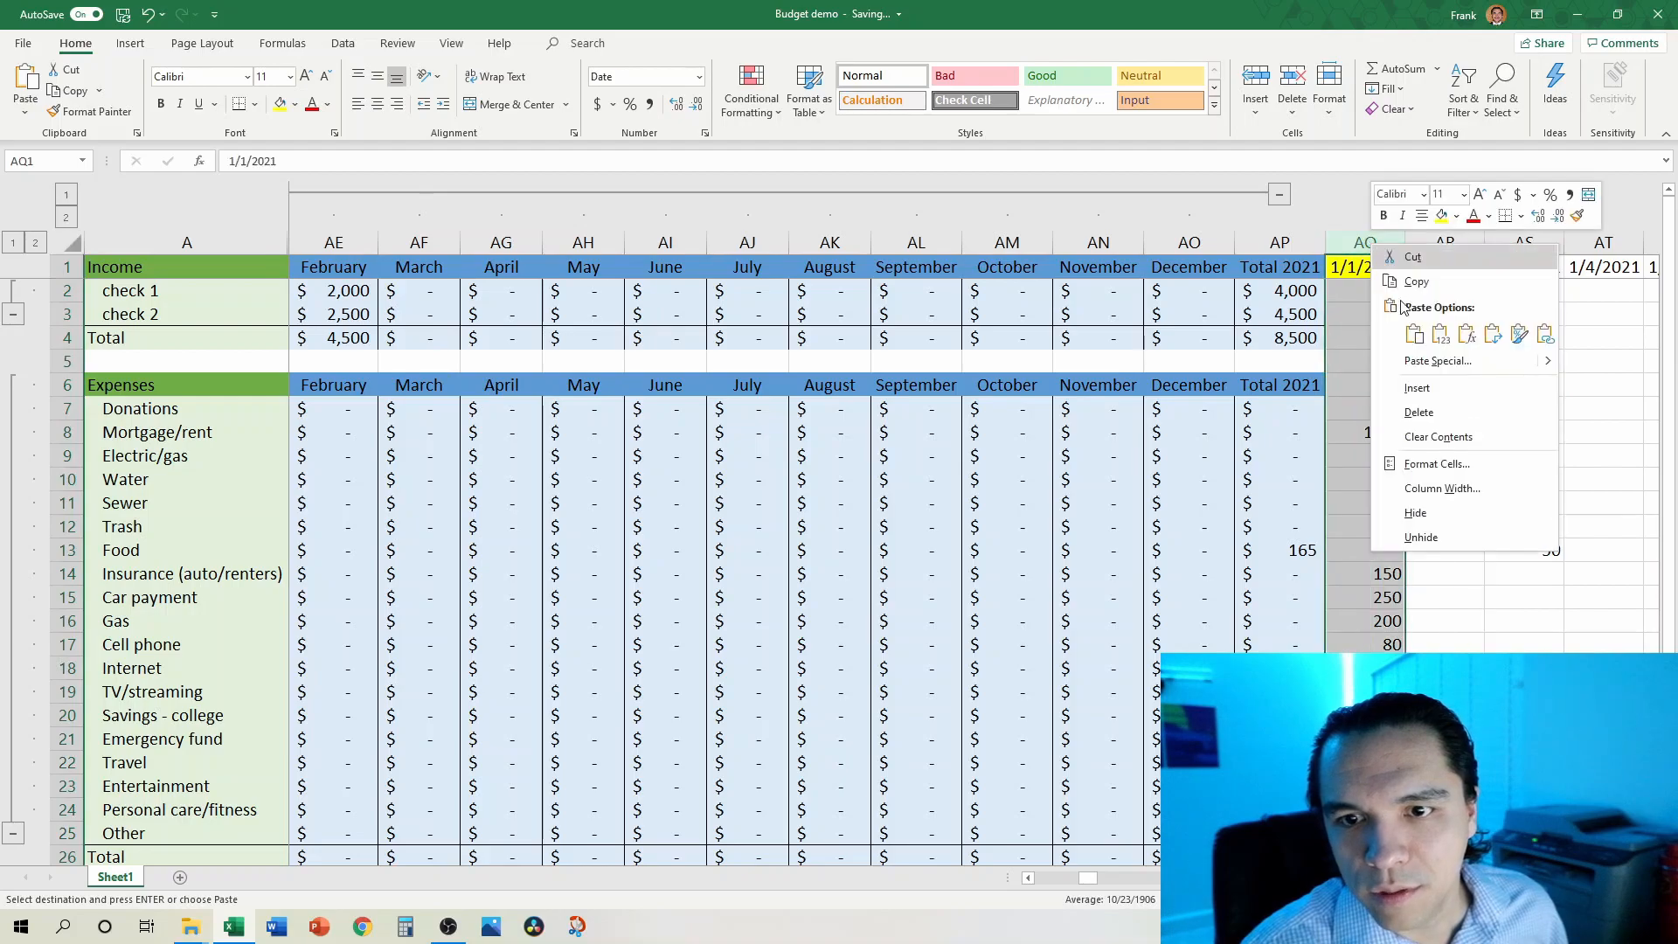
pyautogui.click(1412, 334)
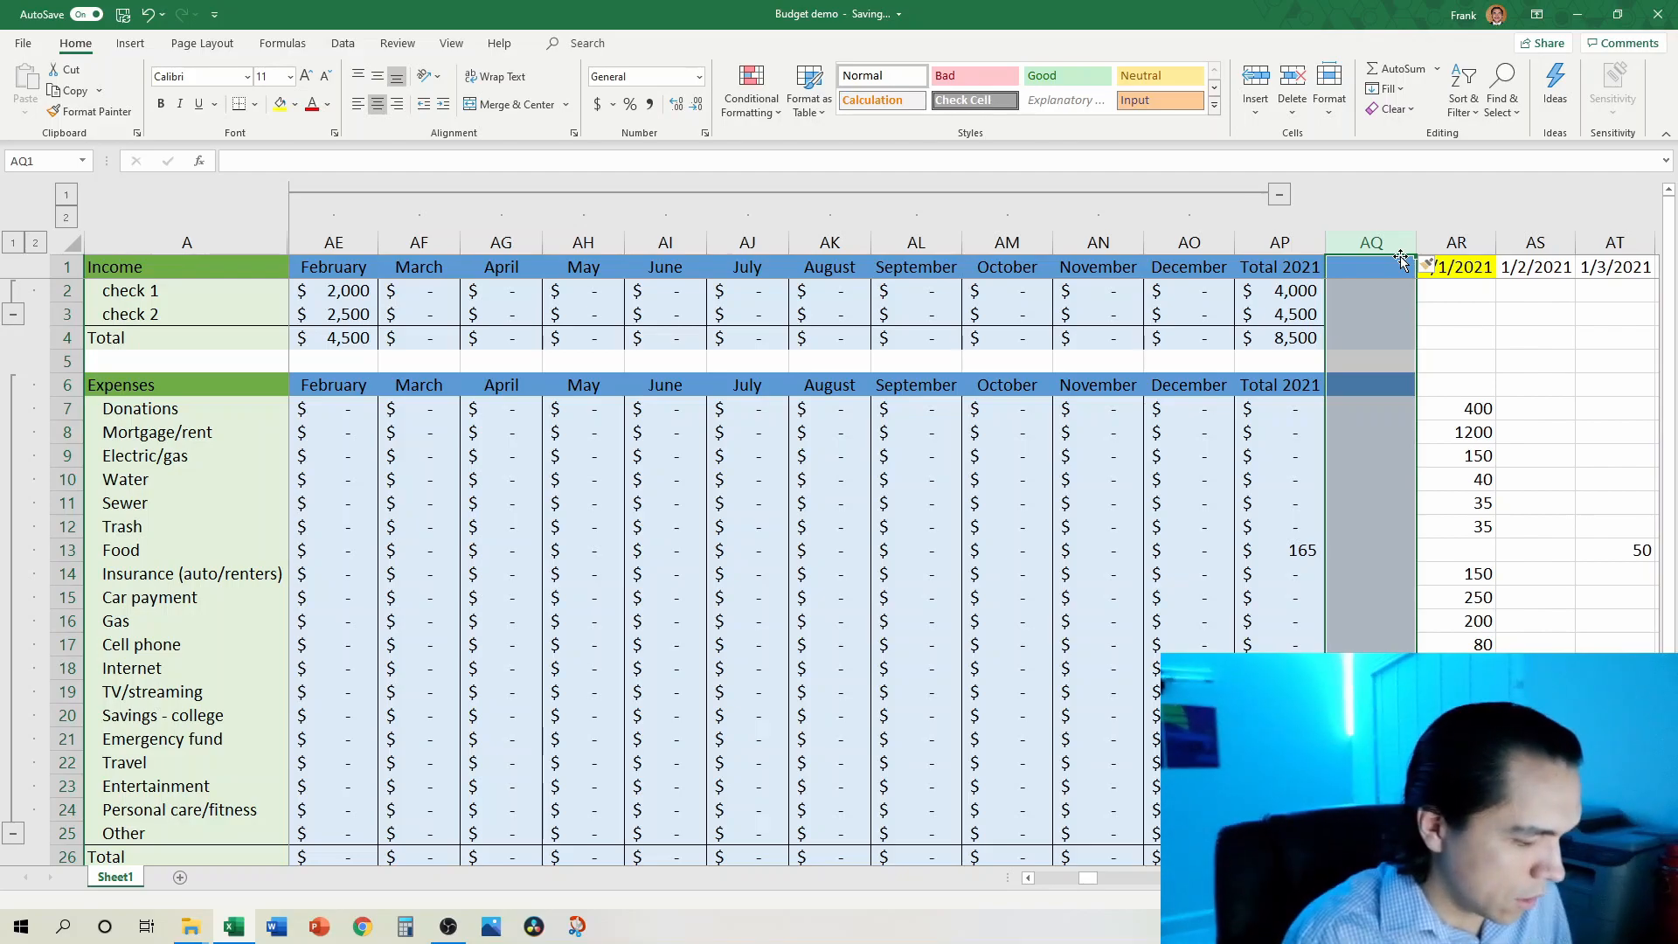
pyautogui.hotkey('alt', 'h')
pyautogui.press('e')
pyautogui.press('a')
pyautogui.press('Left')
pyautogui.press('Left')
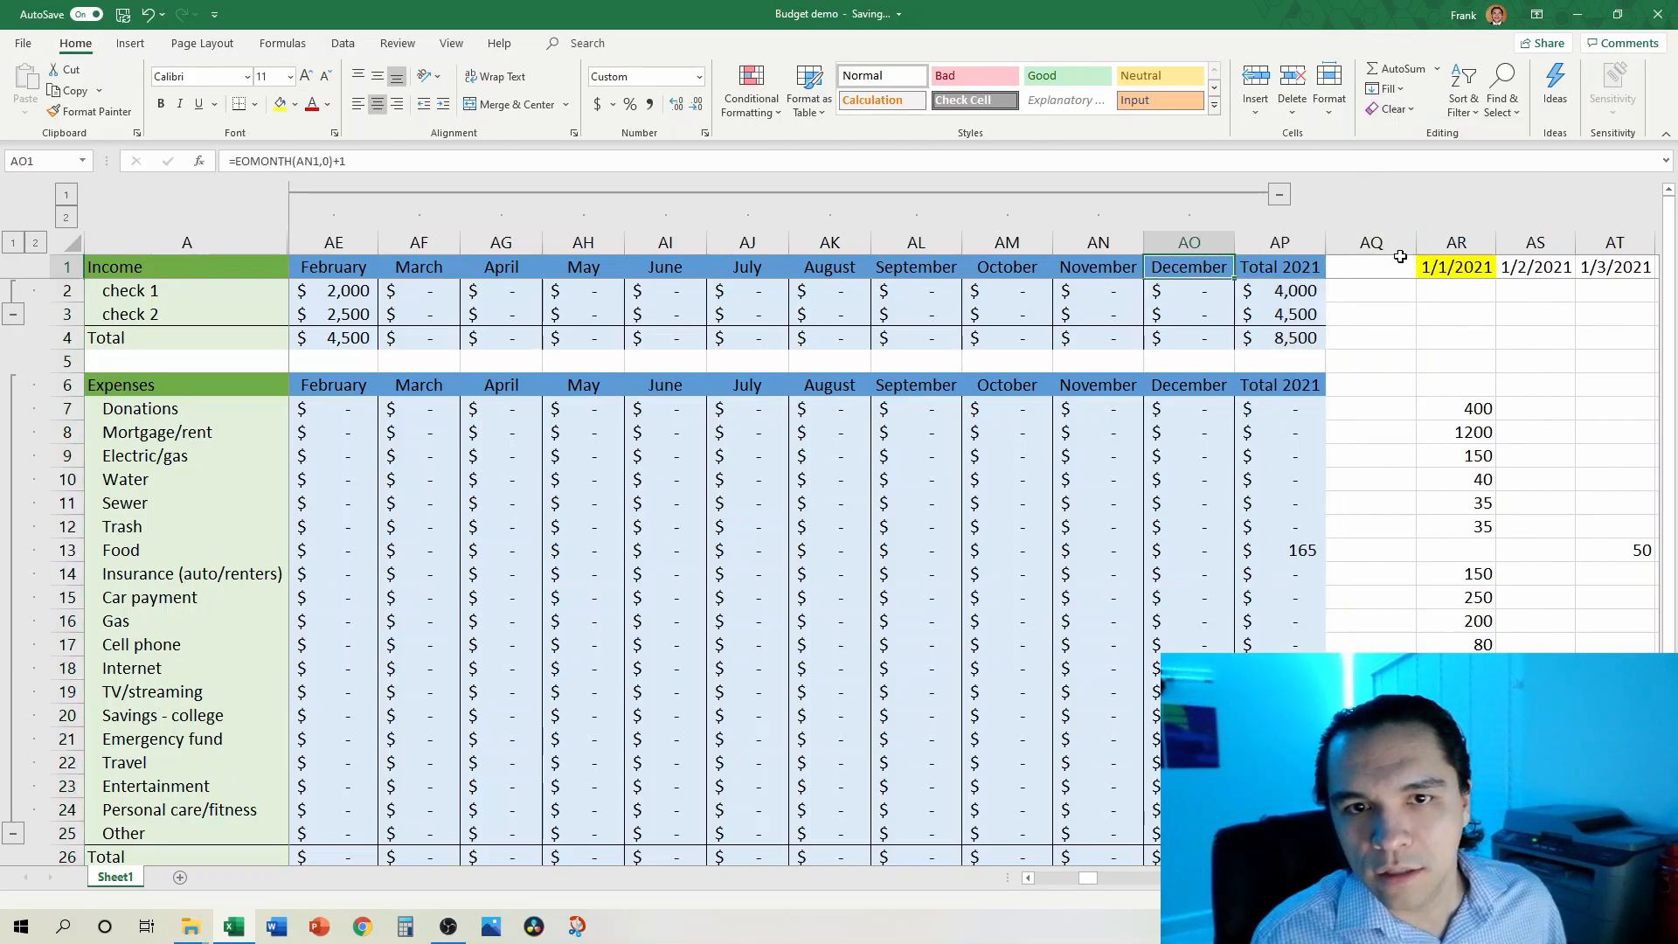
pyautogui.click(1398, 242)
pyautogui.moveTo(1416, 241); pyautogui.dragTo(1353, 231)
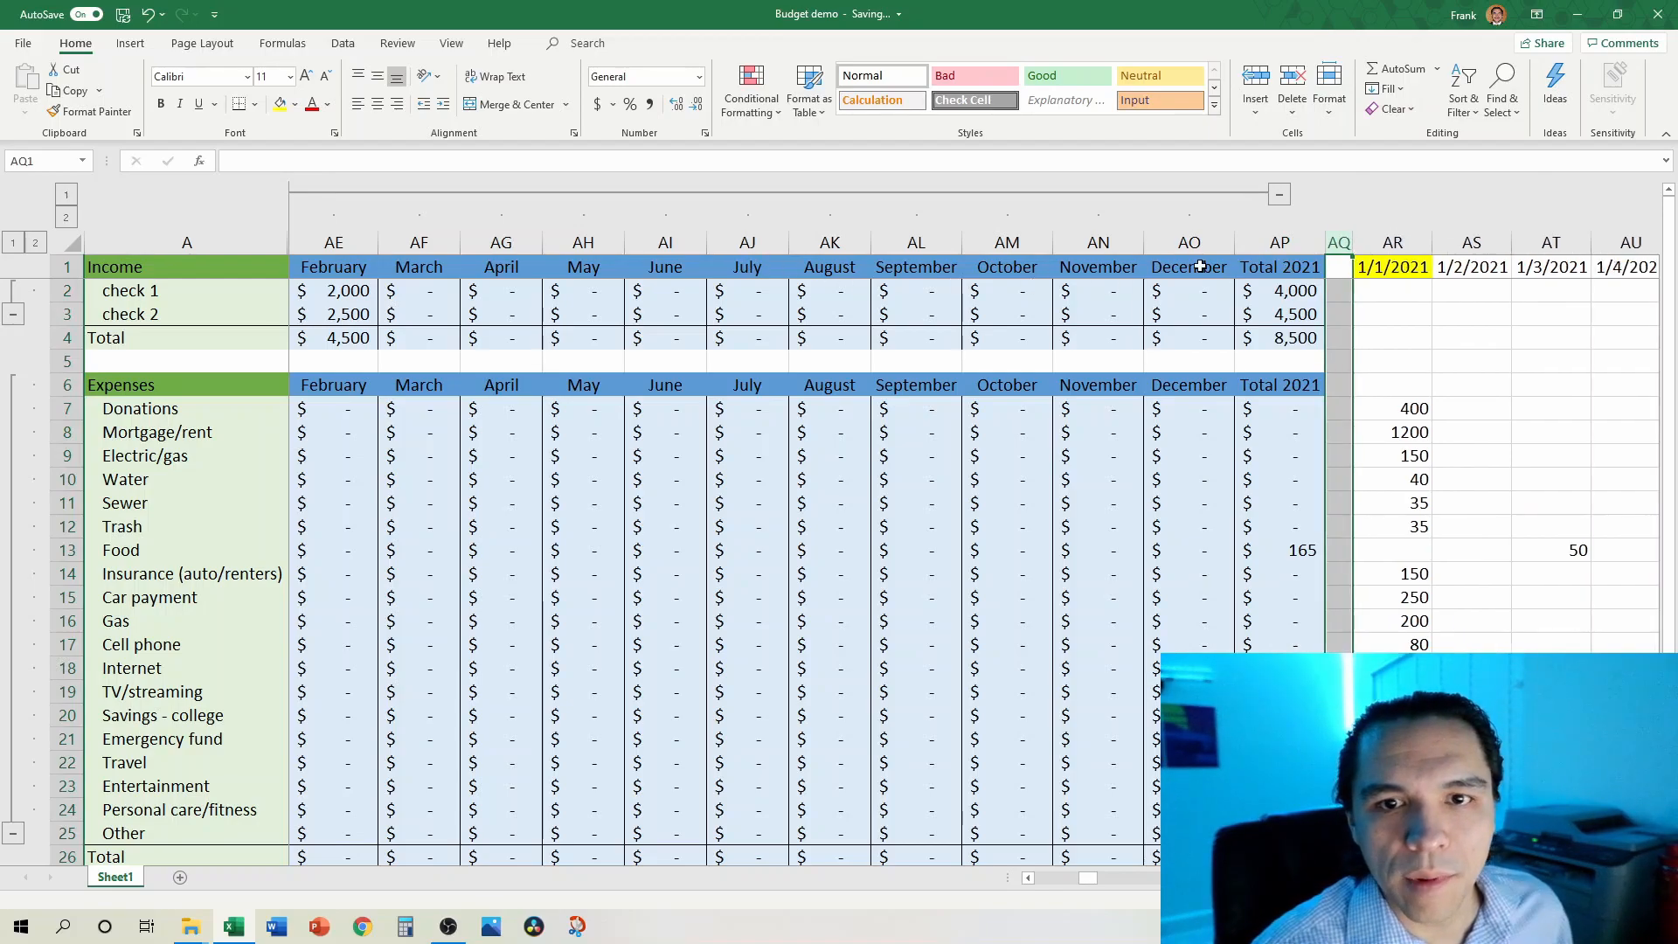
# Step: Fill the Income and Expenses month header cells of the copied section, January to Total 2021, with orange
pyautogui.click(1264, 268)
pyautogui.hotkey('ctrl', 'shift', 'Left')
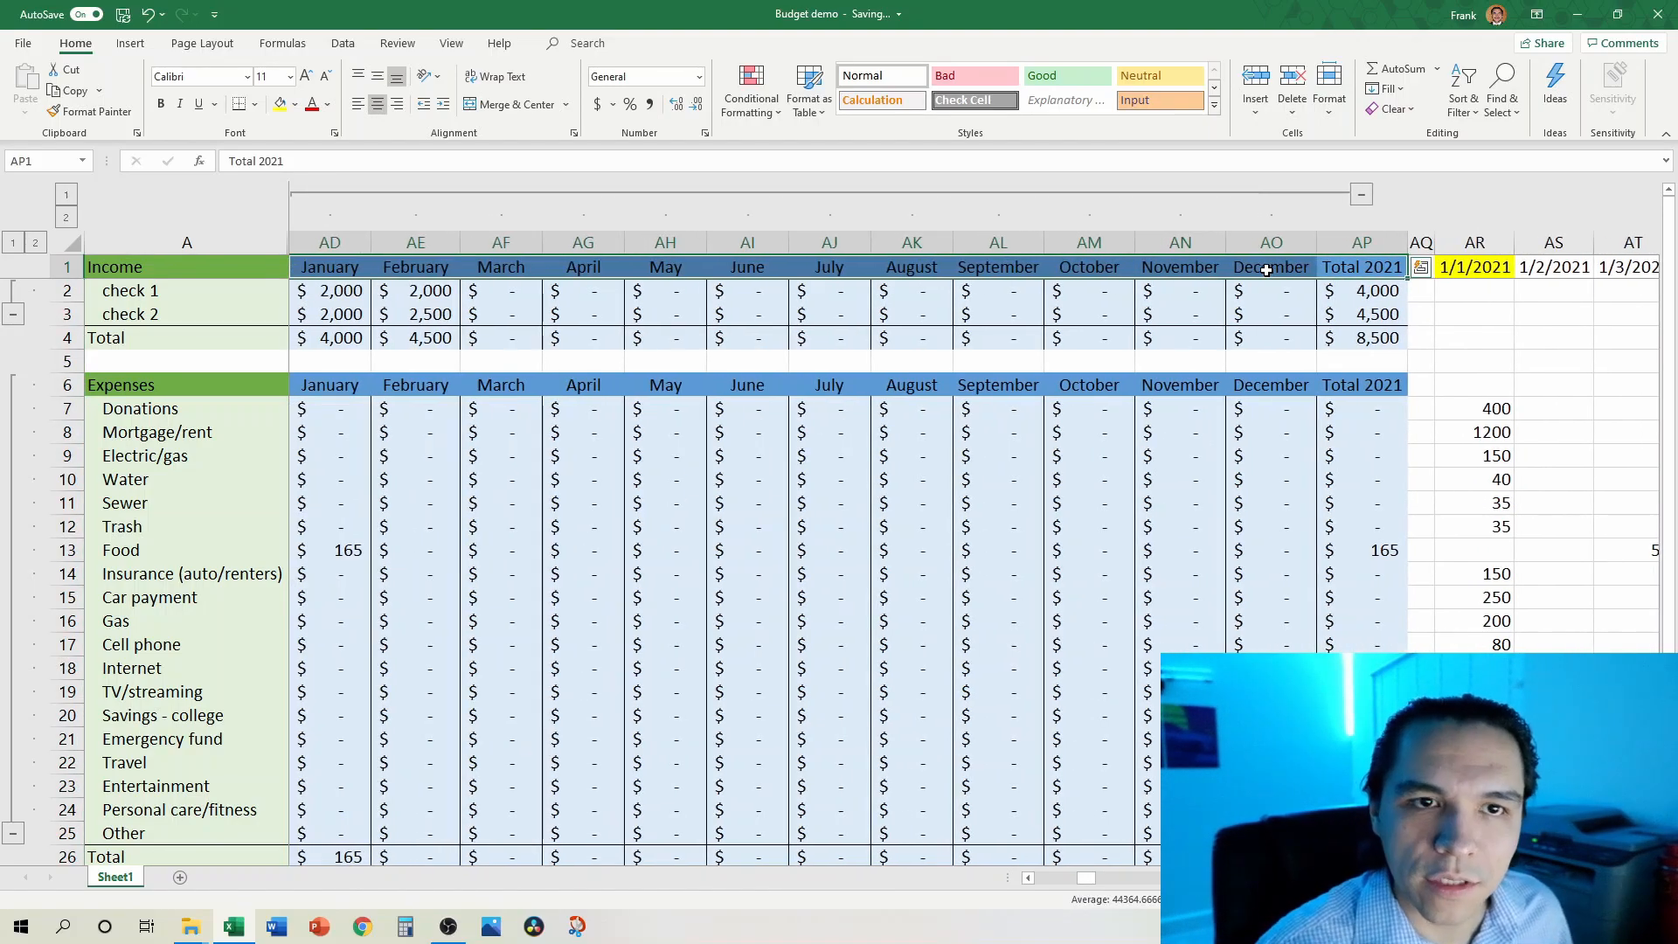
pyautogui.click(295, 104)
pyautogui.click(353, 150)
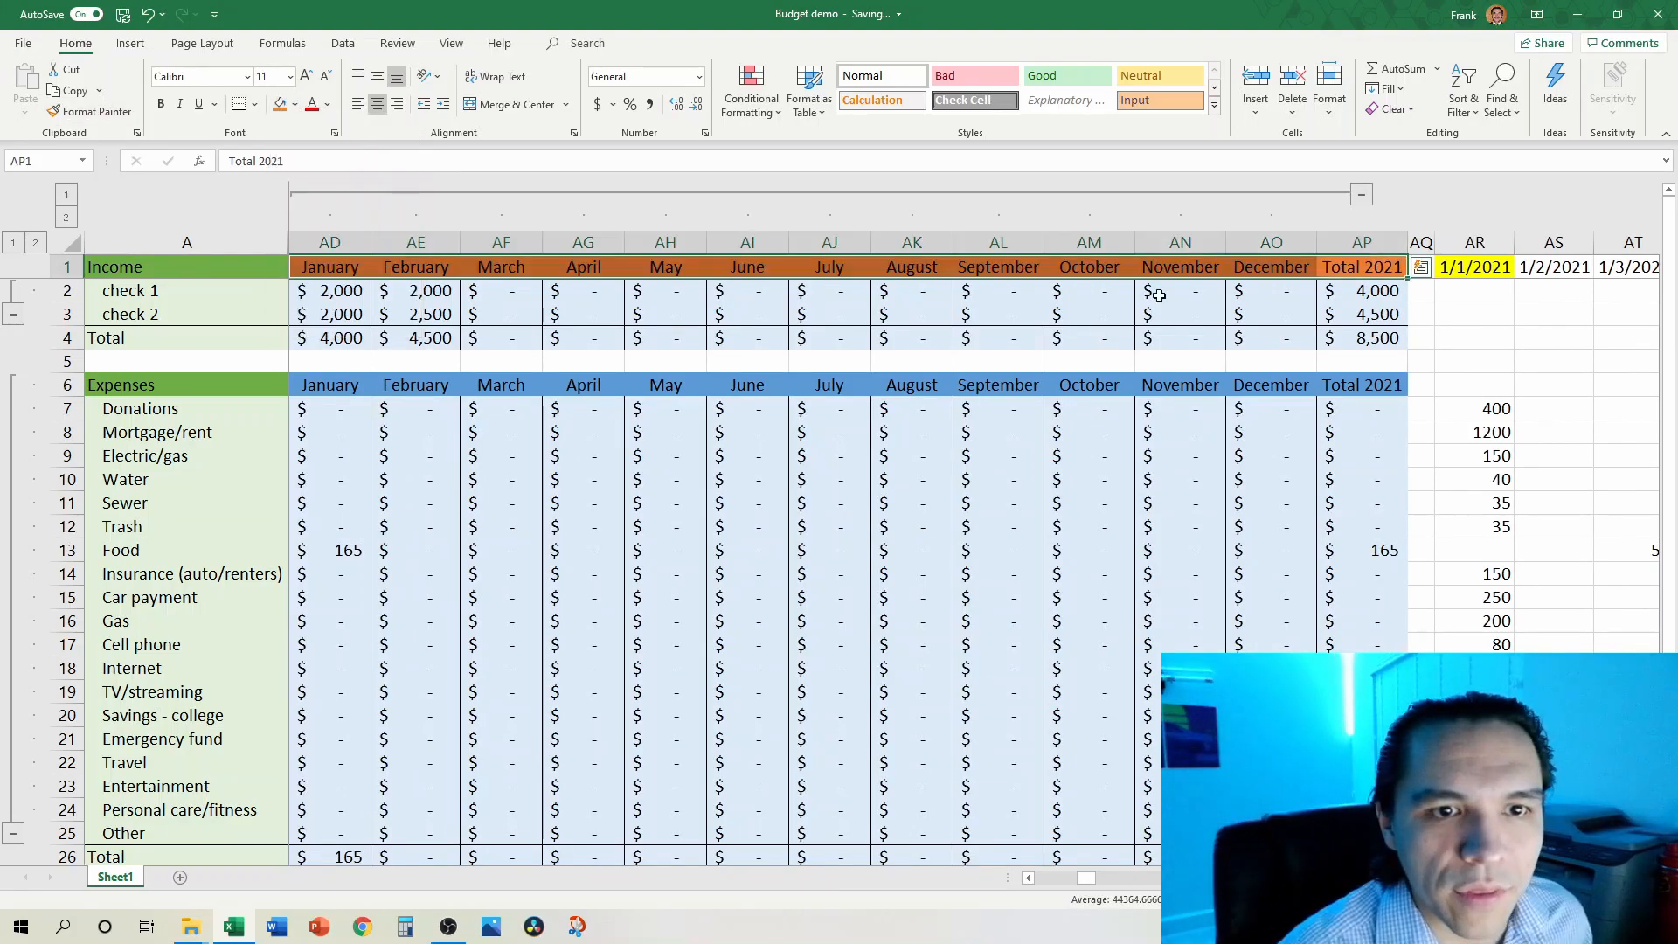
pyautogui.click(1361, 384)
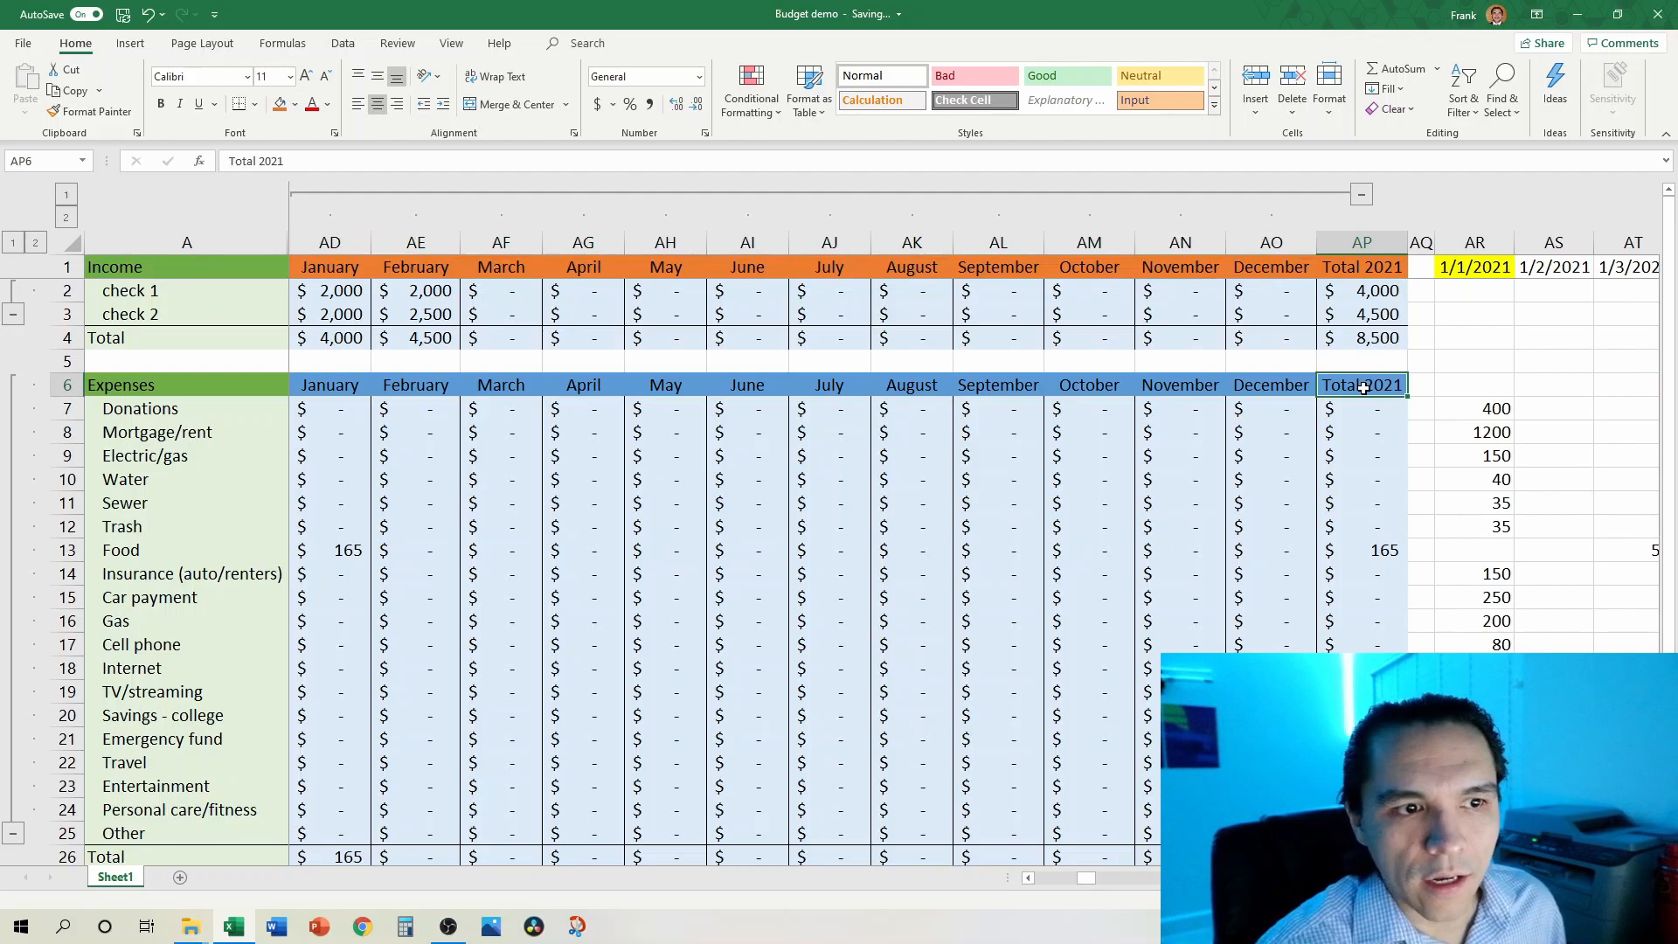
pyautogui.hotkey('ctrl', 'shift', 'Left')
pyautogui.click(295, 104)
pyautogui.click(353, 149)
# Step: Fill the Monthly and Cumulative rows of the copied section, January to Total 2021, with orange
pyautogui.scroll(-7, 527, 363)
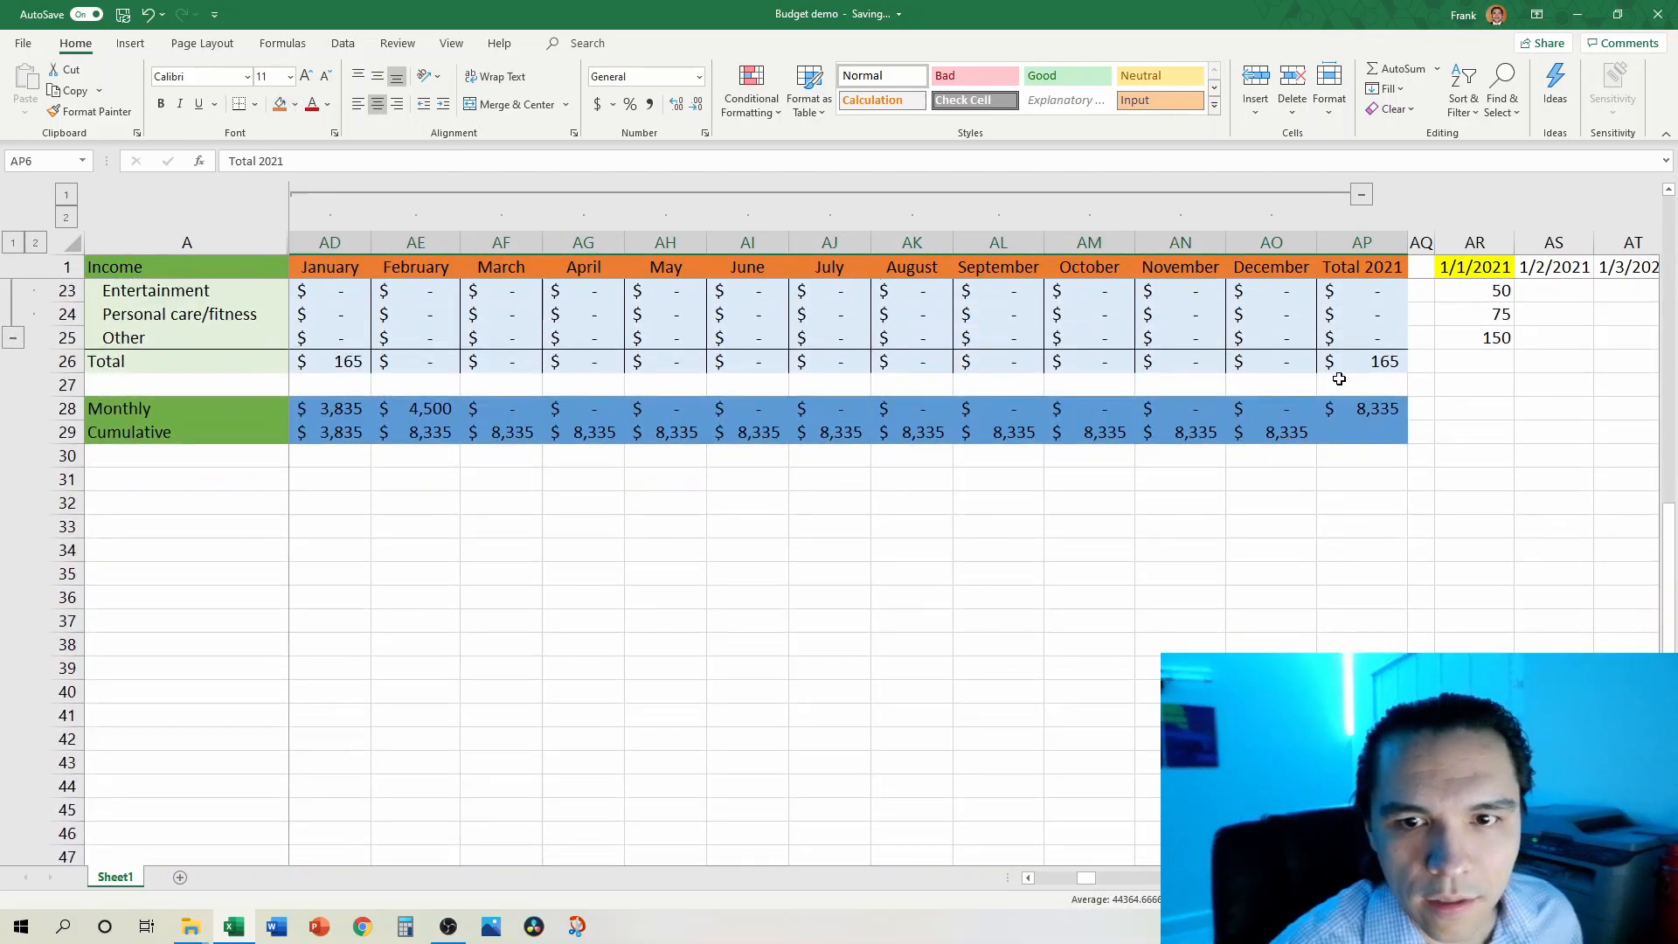
pyautogui.moveTo(1365, 409); pyautogui.dragTo(1384, 437)
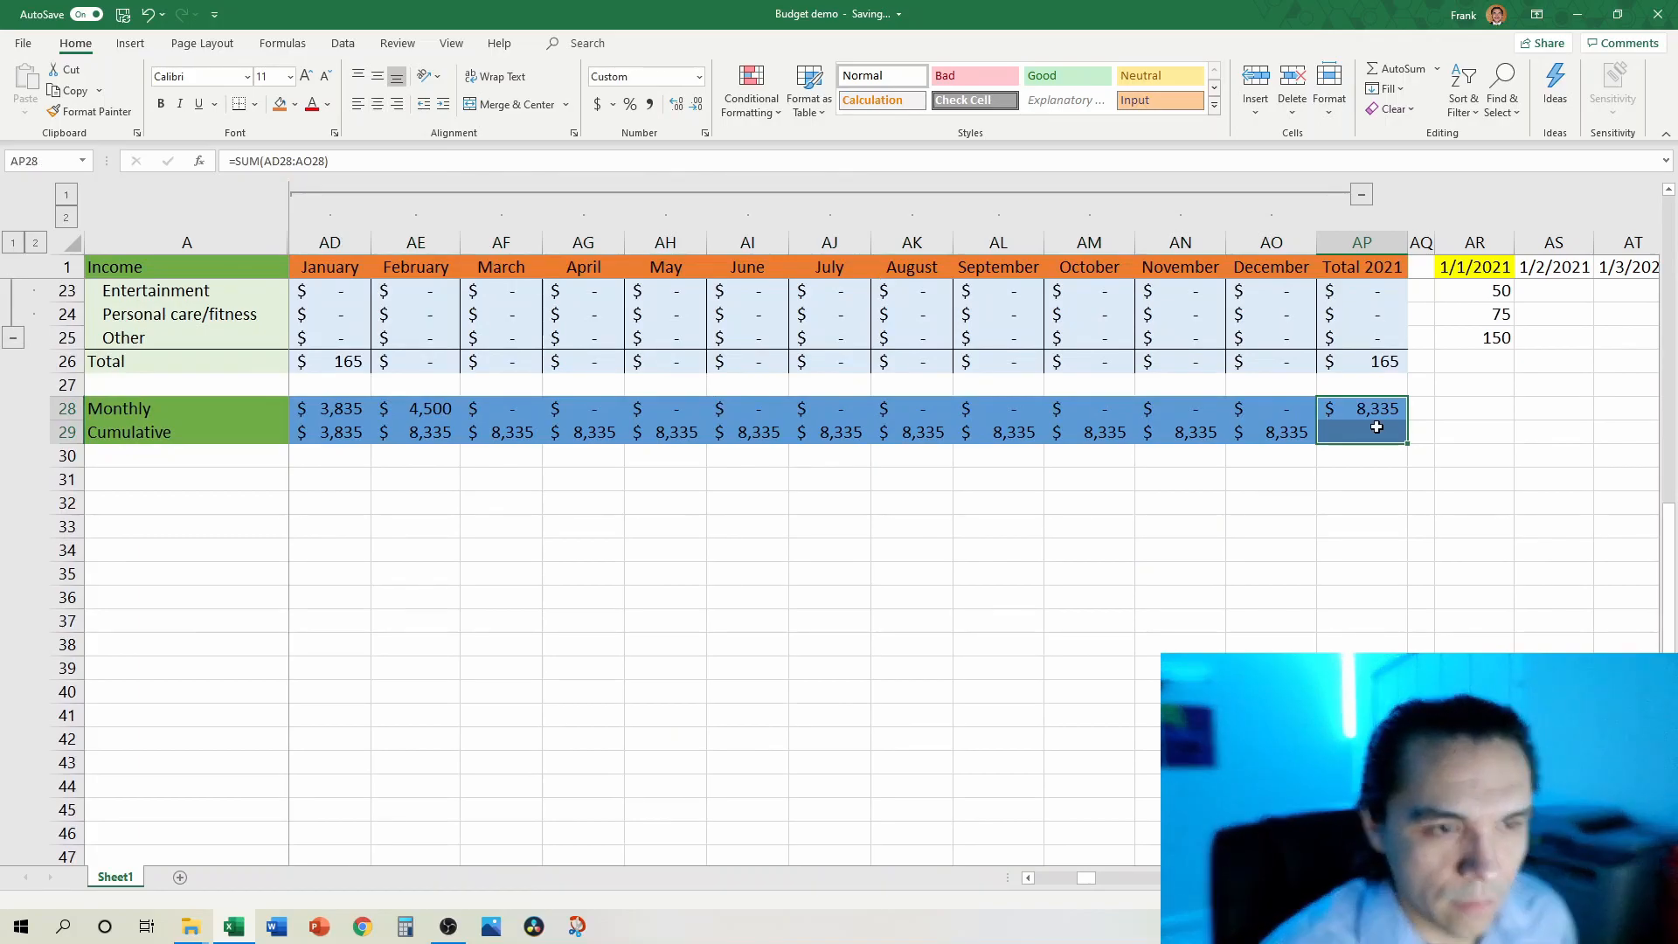
pyautogui.hotkey('ctrl', 'shift', 'Left')
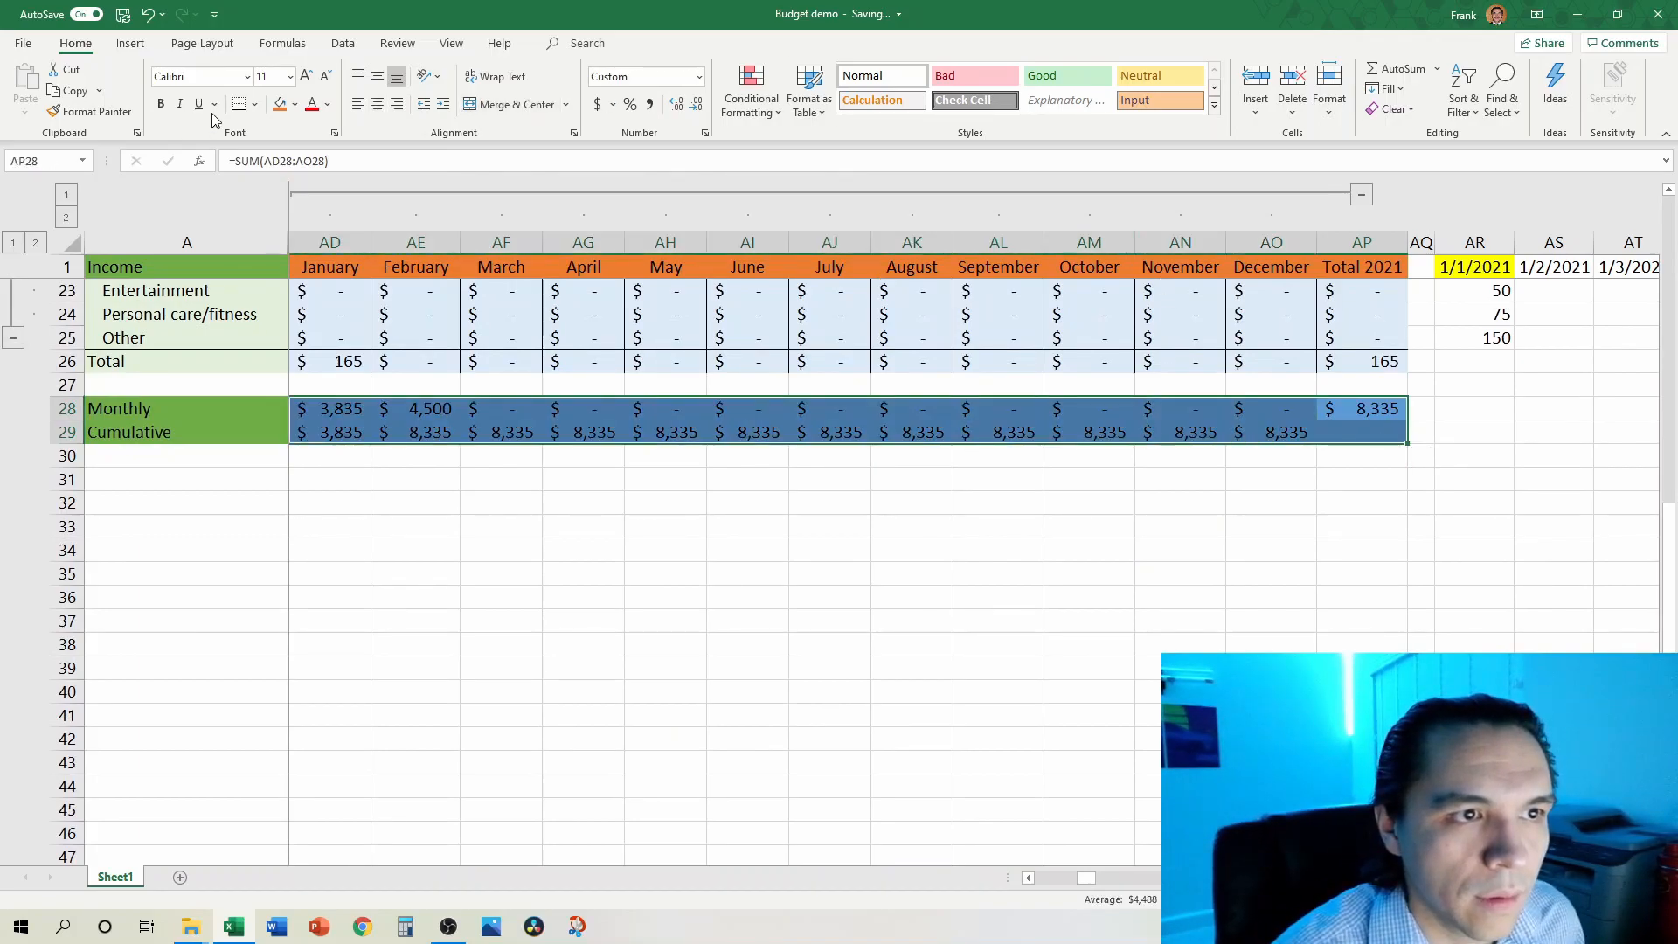
# Step: Fill the copied section's expense cells from Donations through Total, January to Total 2021, with the lightest orange
pyautogui.click(346, 359)
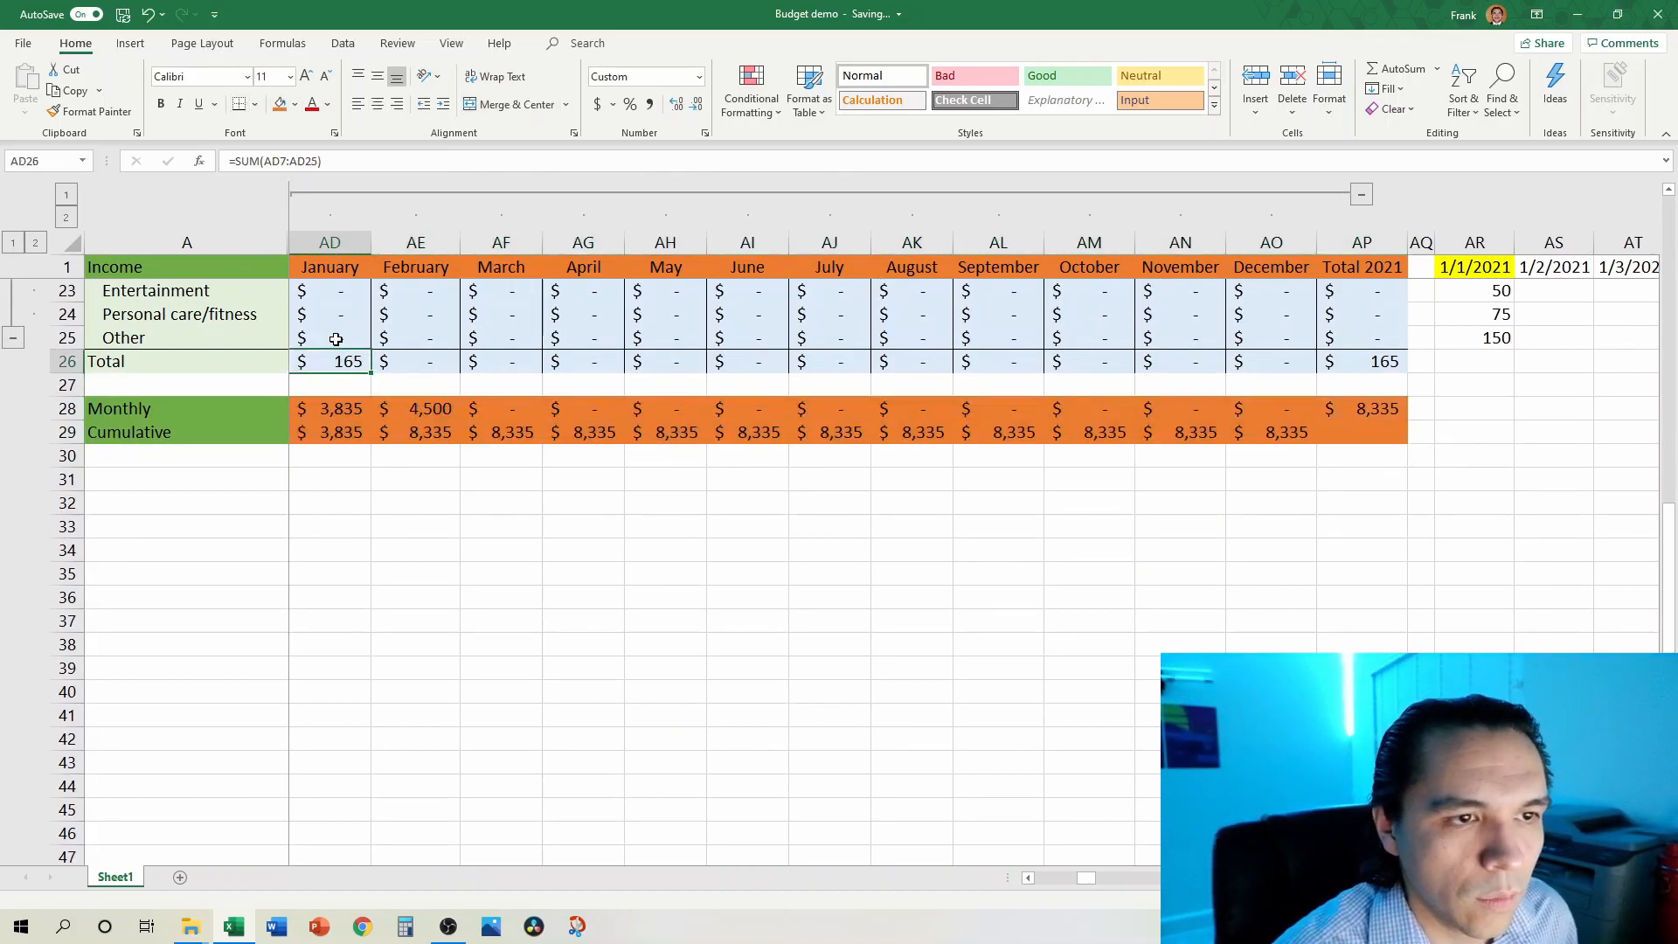
pyautogui.hotkey('ctrl', 'shift', 'Up')
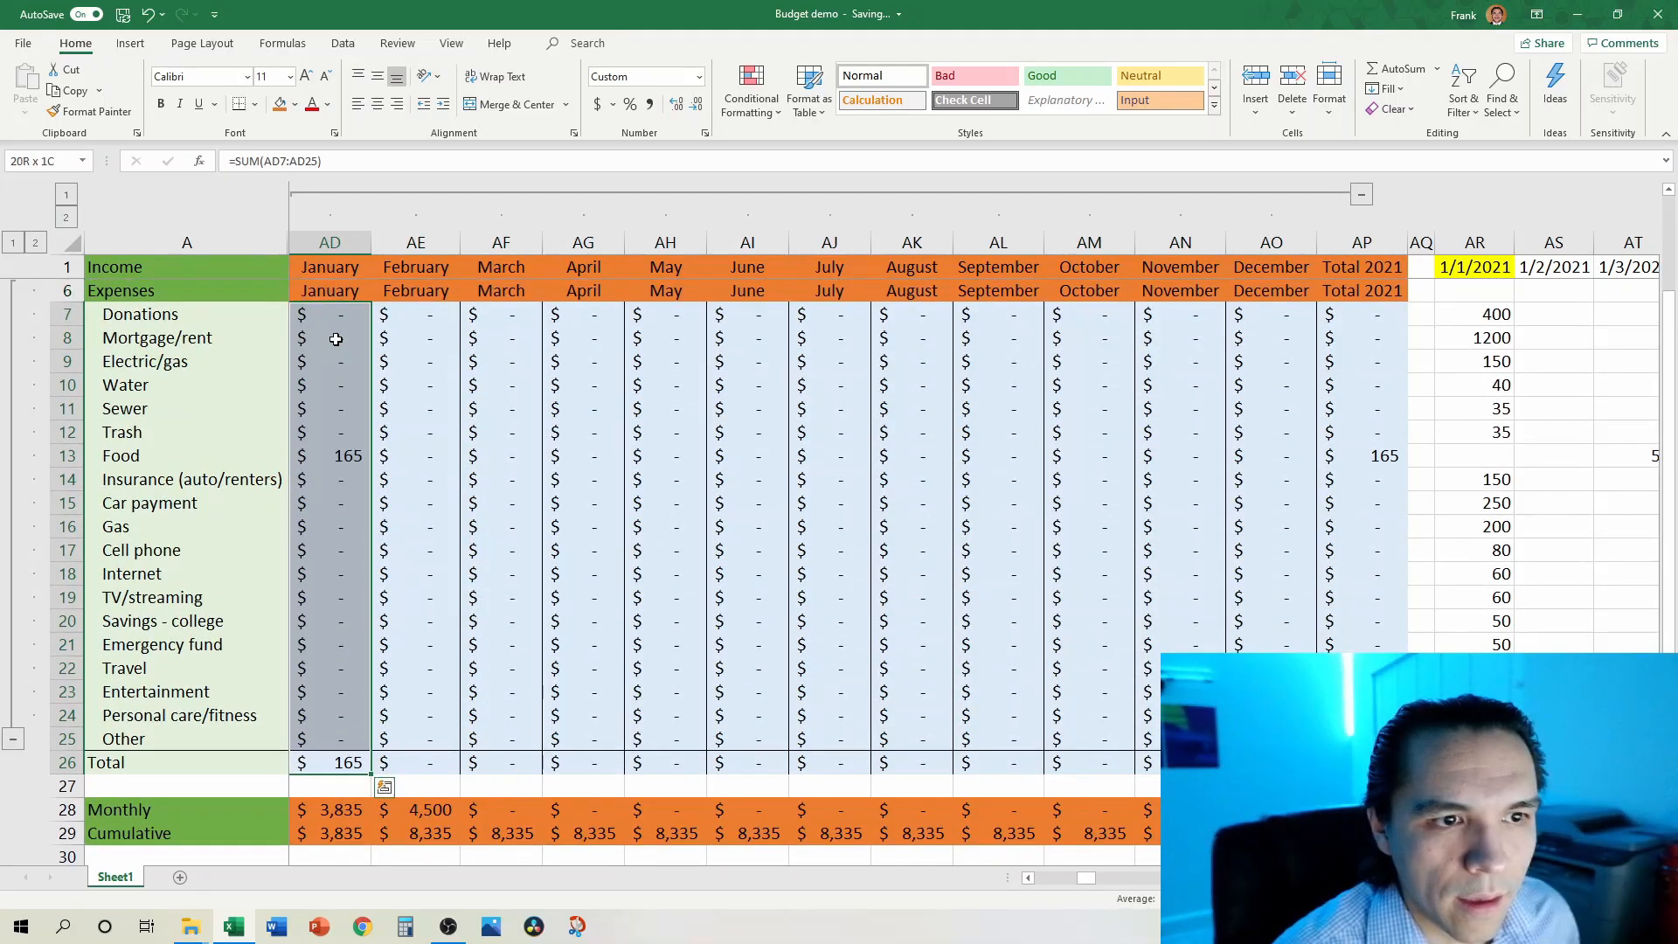
pyautogui.hotkey('shift', 'Right')
pyautogui.hotkey('ctrl', 'shift', 'Right')
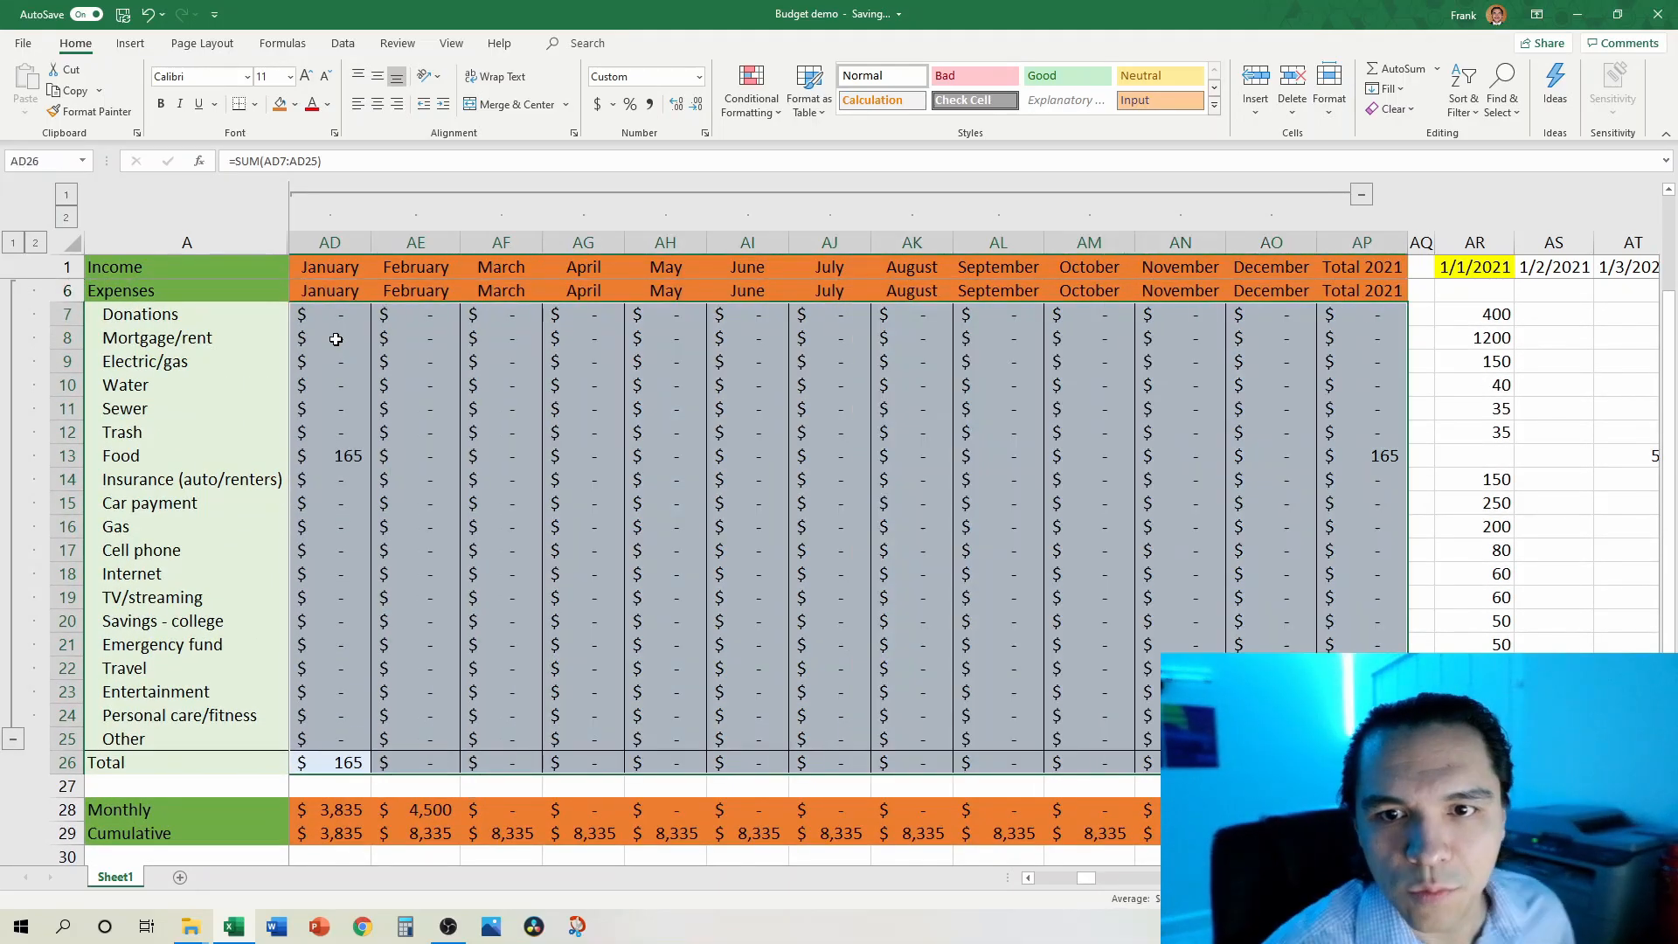
pyautogui.click(297, 104)
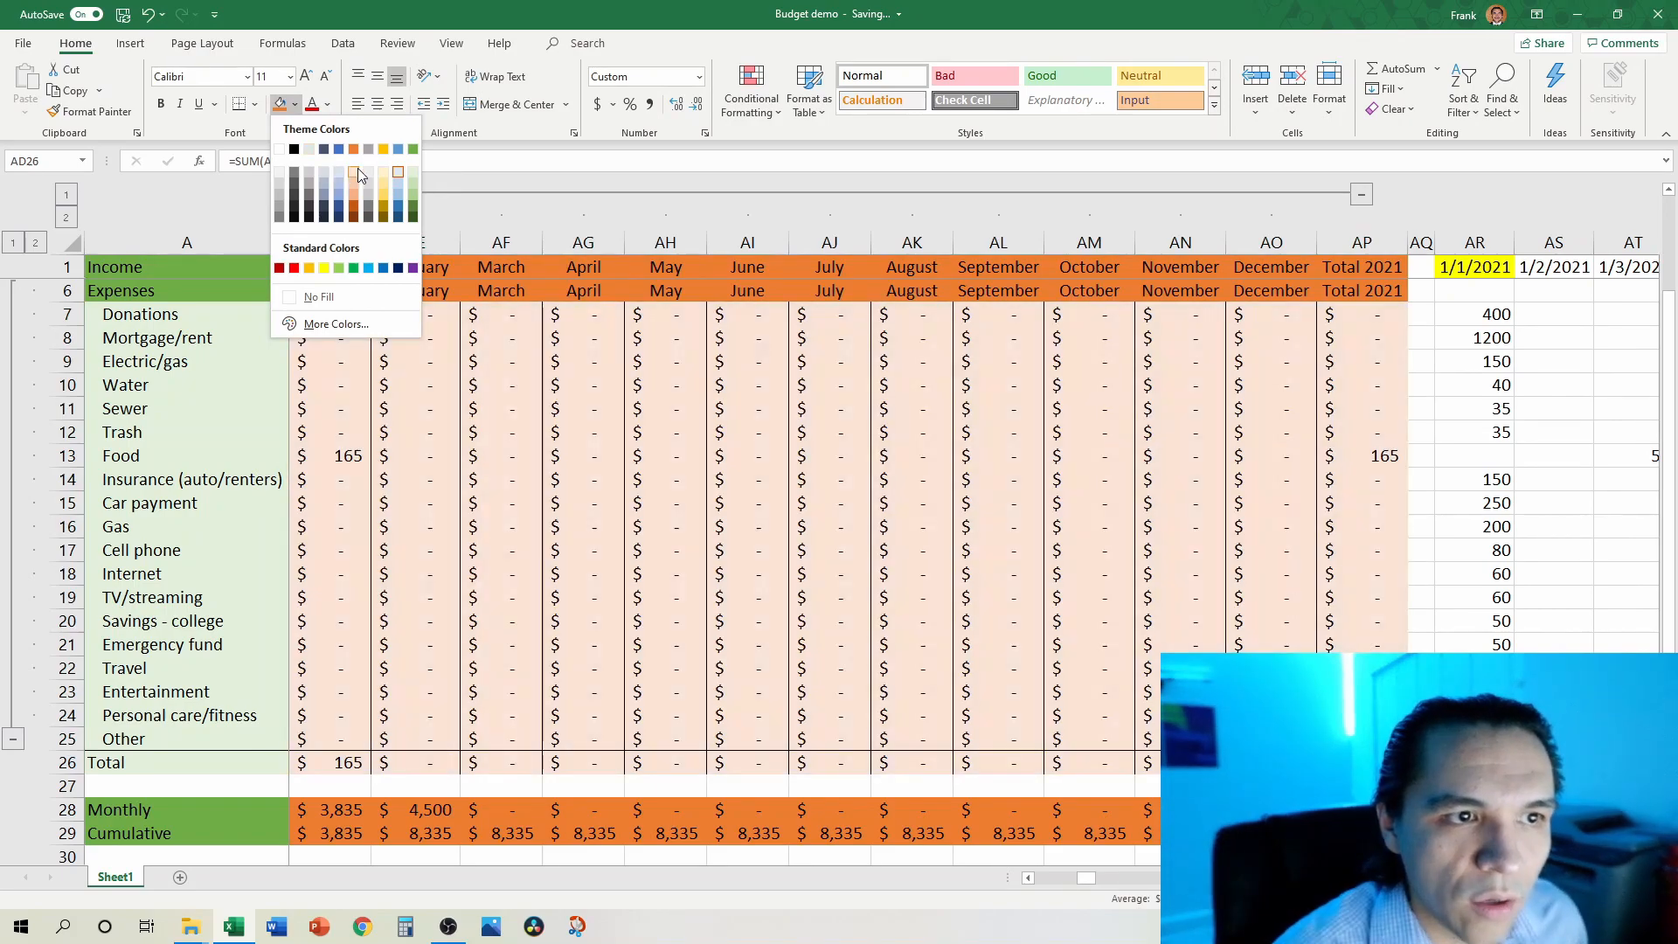
pyautogui.click(358, 171)
# Step: Fill the copied section's income cells from check 1 through Total, January to Total 2021, with the lightest orange
pyautogui.scroll(2, 417, 341)
pyautogui.moveTo(325, 289); pyautogui.dragTo(1367, 332)
pyautogui.click(297, 104)
pyautogui.click(359, 171)
pyautogui.click(612, 480)
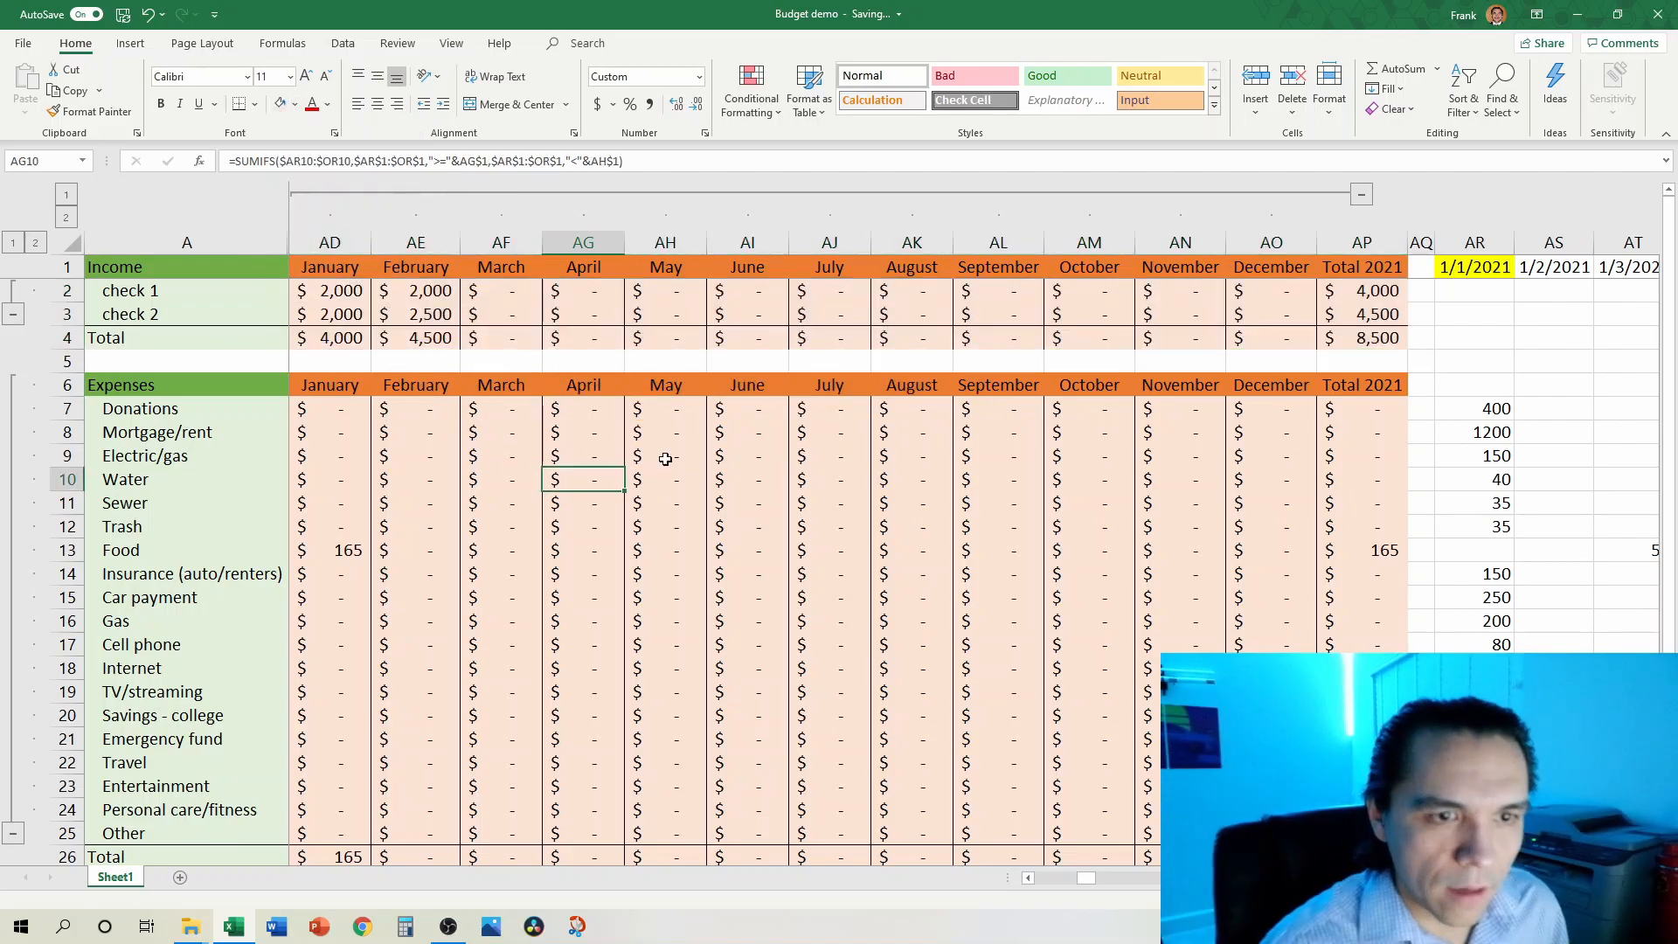
pyautogui.press('Left')
pyautogui.press('Left')
pyautogui.press('Left')
pyautogui.press('Up')
pyautogui.press('Up')
pyautogui.press('Up')
pyautogui.press('Up')
pyautogui.press('Up')
pyautogui.press('Up')
pyautogui.press('Up')
pyautogui.press('Up')
pyautogui.hotkey('shift', 'Down')
pyautogui.hotkey('shift', 'Down')
pyautogui.hotkey('ctrl', 'shift', 'Right')
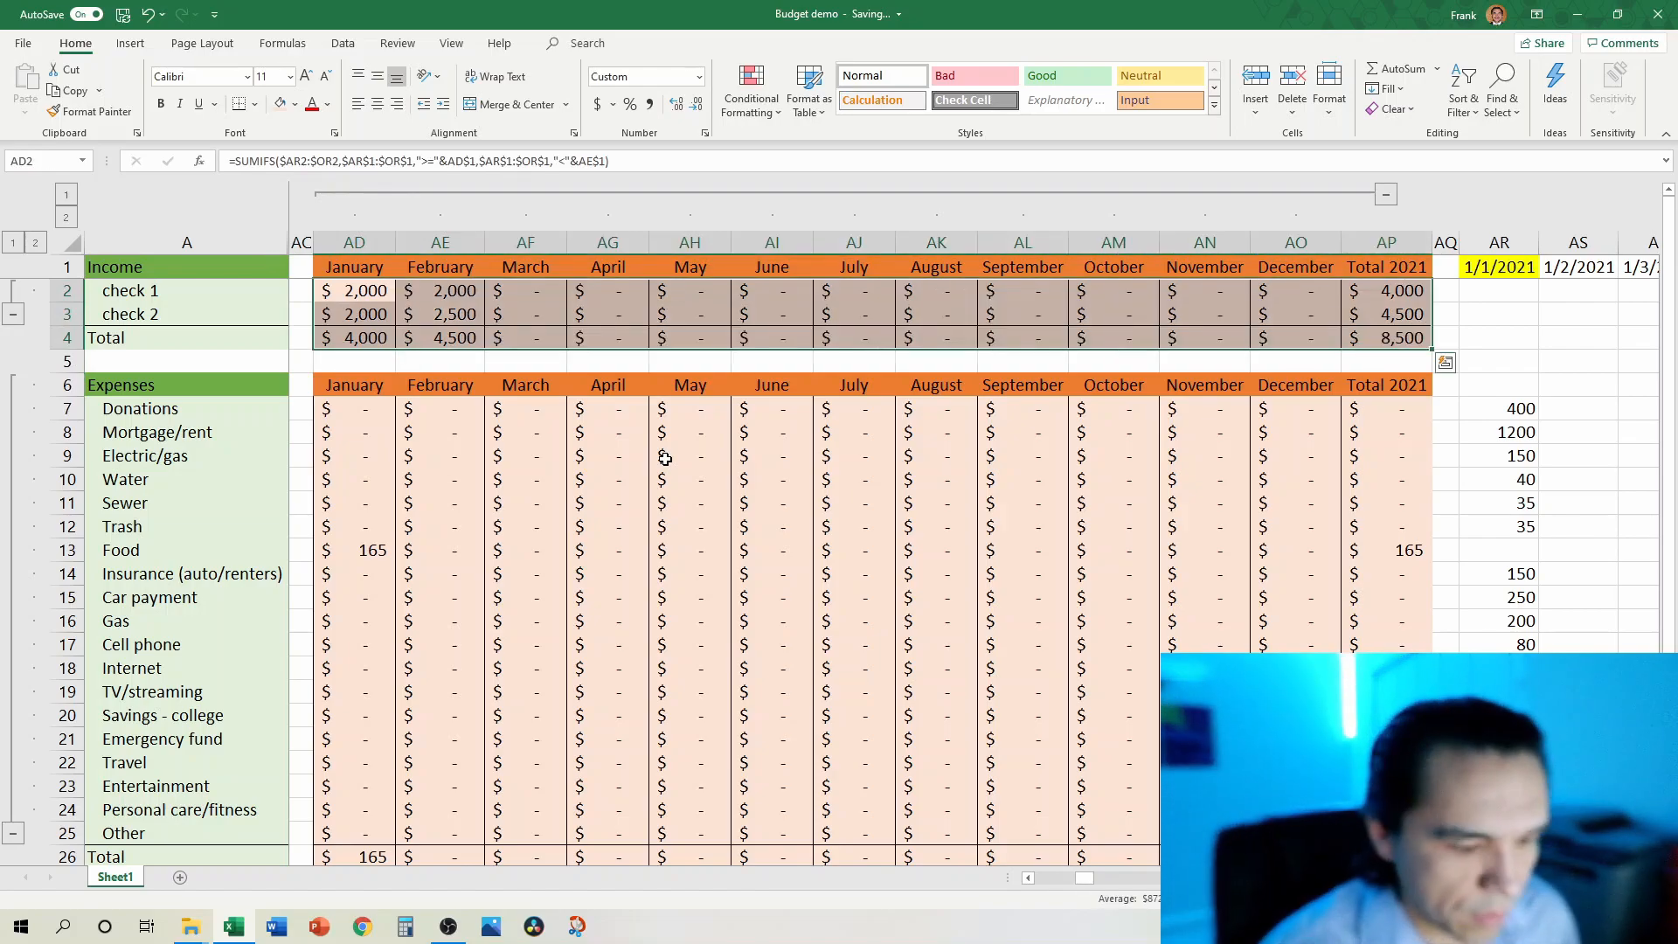
pyautogui.write('=')
pyautogui.press('Left')
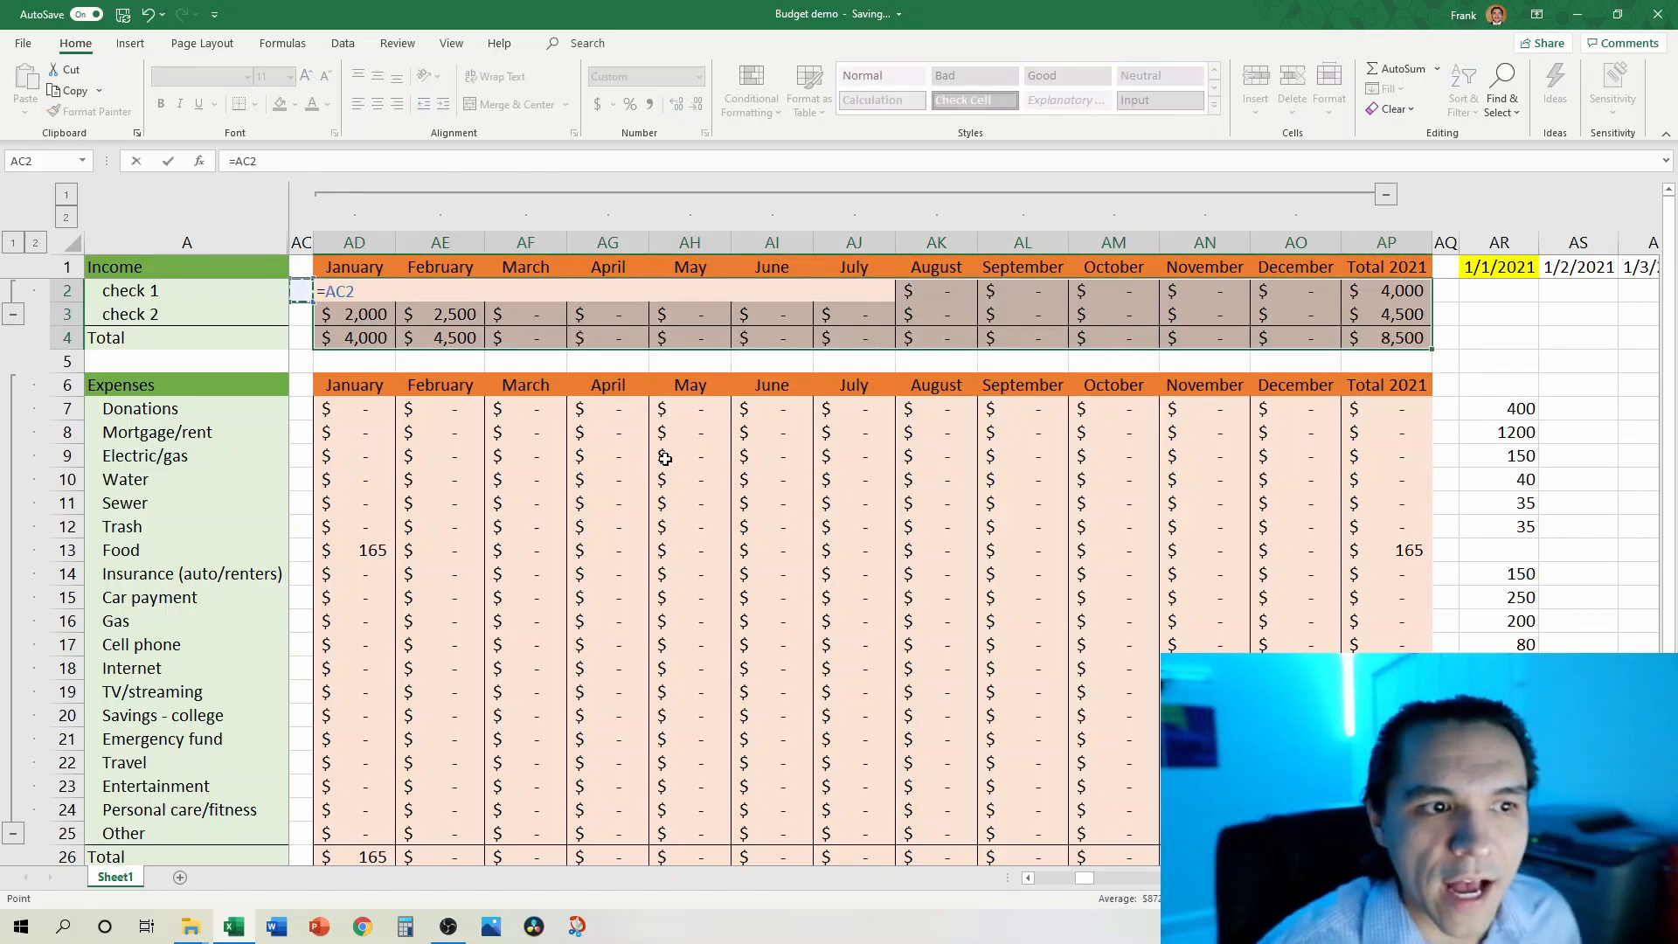
pyautogui.press('Left')
pyautogui.press('Left')
pyautogui.press('Left')
pyautogui.press('Left')
pyautogui.press('Left')
pyautogui.press('Left')
pyautogui.press('Left')
pyautogui.press('Left')
pyautogui.press('Left')
pyautogui.press('Left')
pyautogui.press('Left')
pyautogui.press('Left')
pyautogui.press('Left')
pyautogui.press('Left')
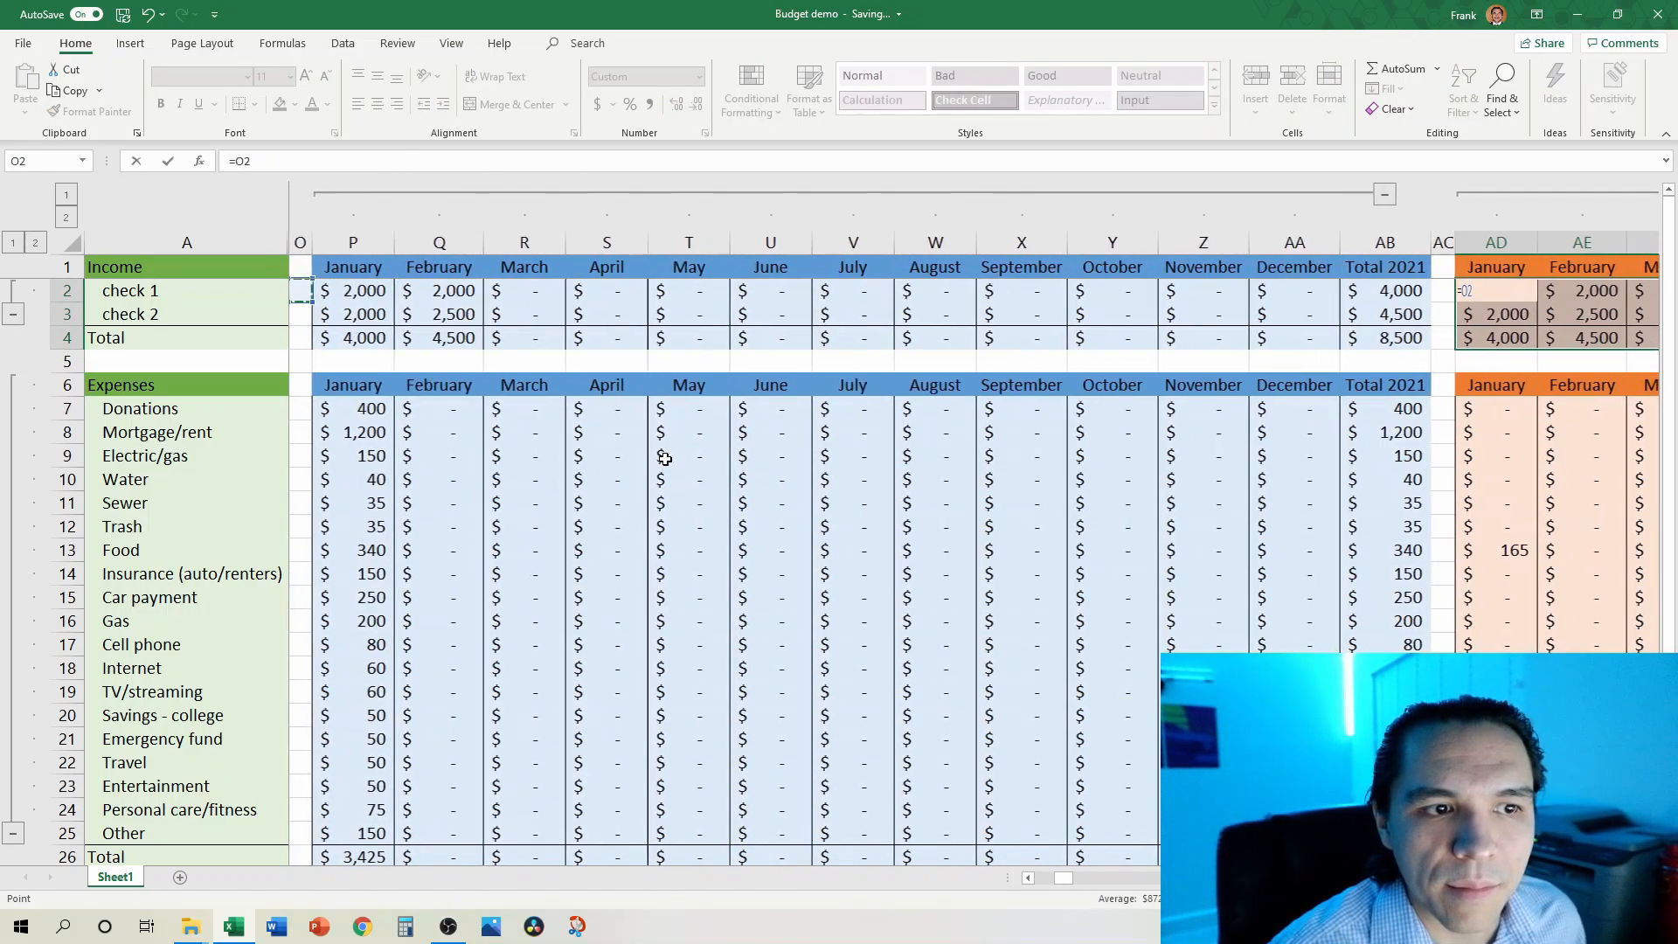
pyautogui.press('Left')
pyautogui.press('Left')
pyautogui.press('Right')
pyautogui.press('Right')
pyautogui.press('Right')
pyautogui.press('Escape')
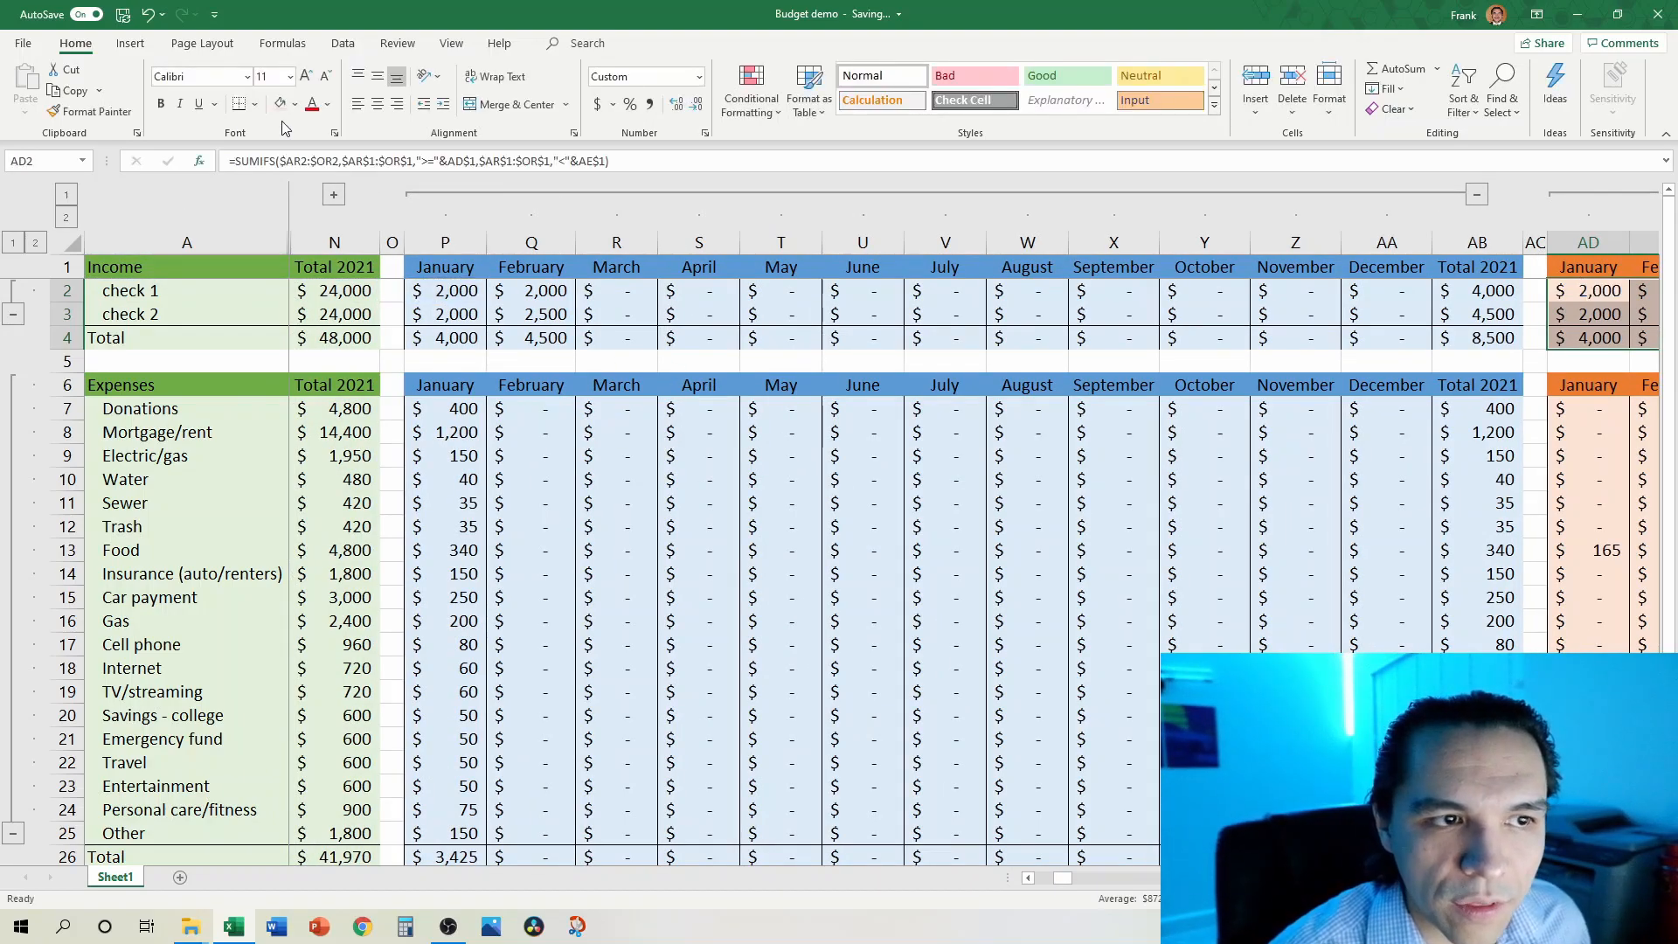
# Step: Expand the green budget months and compare the check 2 budget with the blue actuals for January and February
pyautogui.click(333, 194)
pyautogui.click(342, 317)
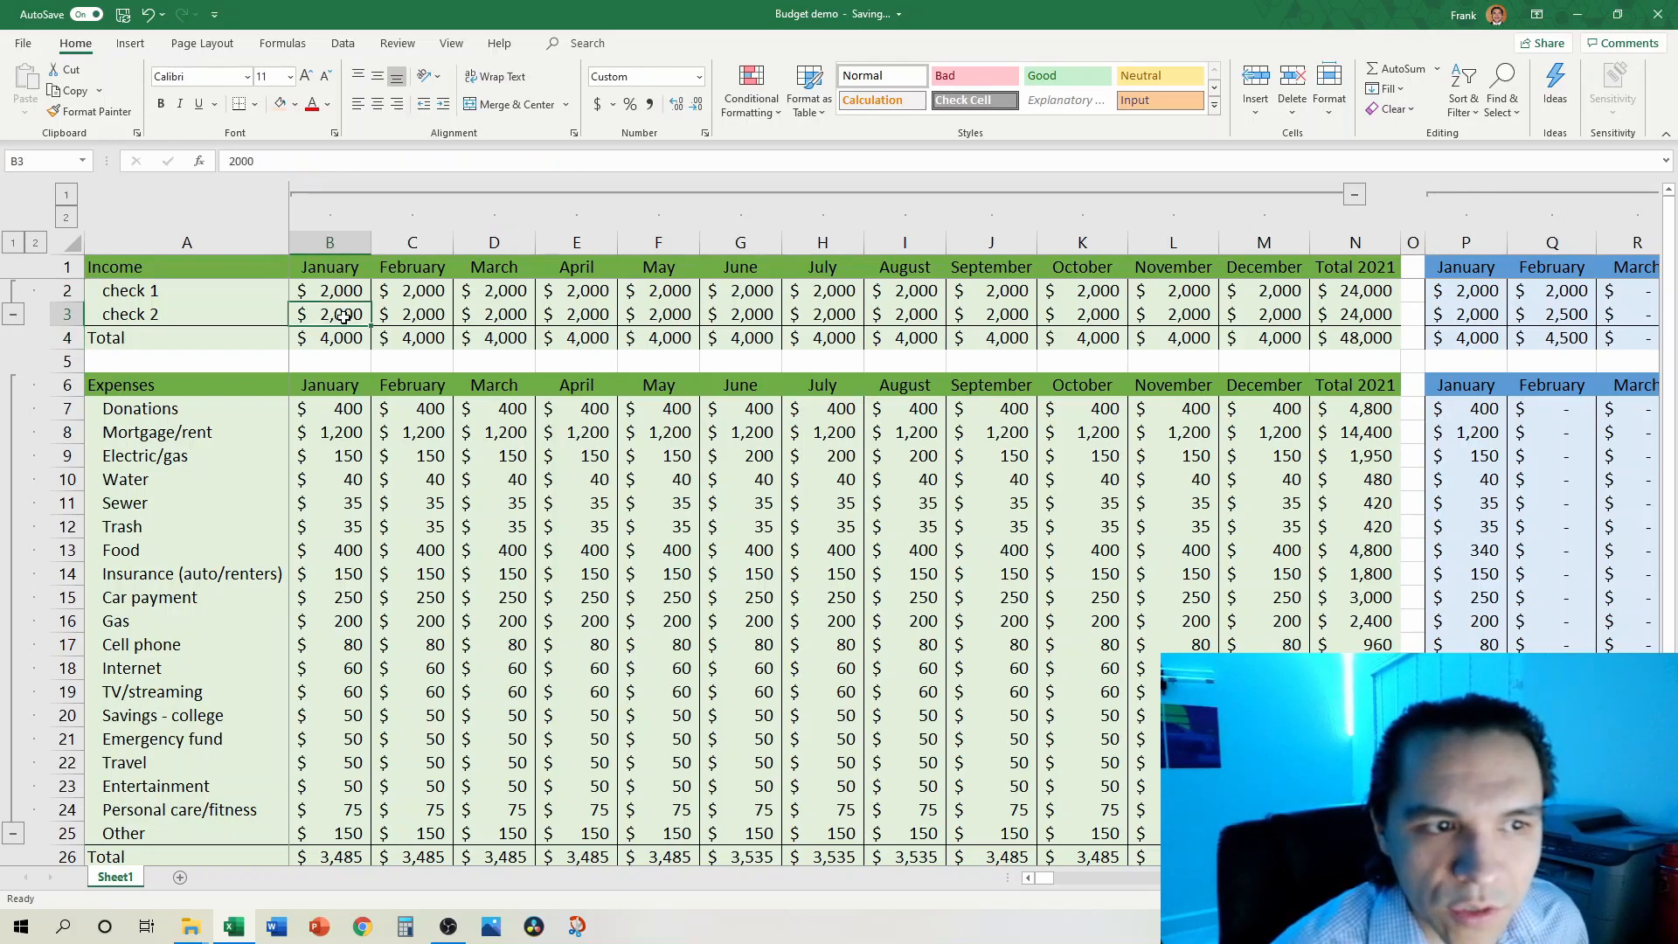
pyautogui.click(440, 314)
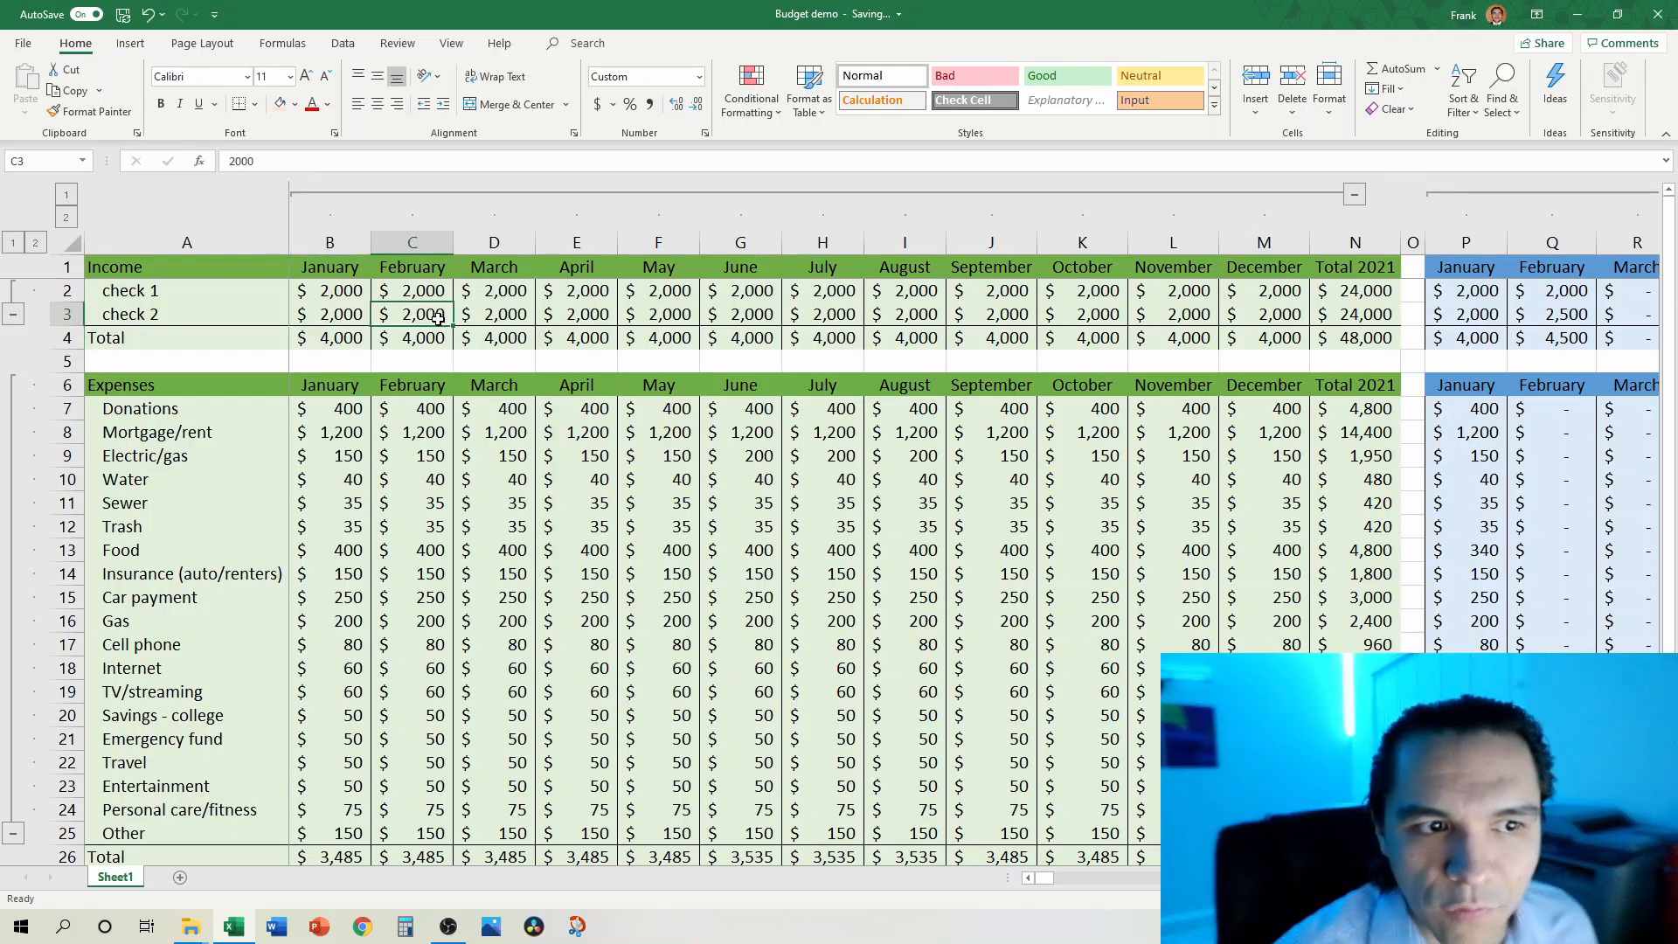
pyautogui.click(1579, 320)
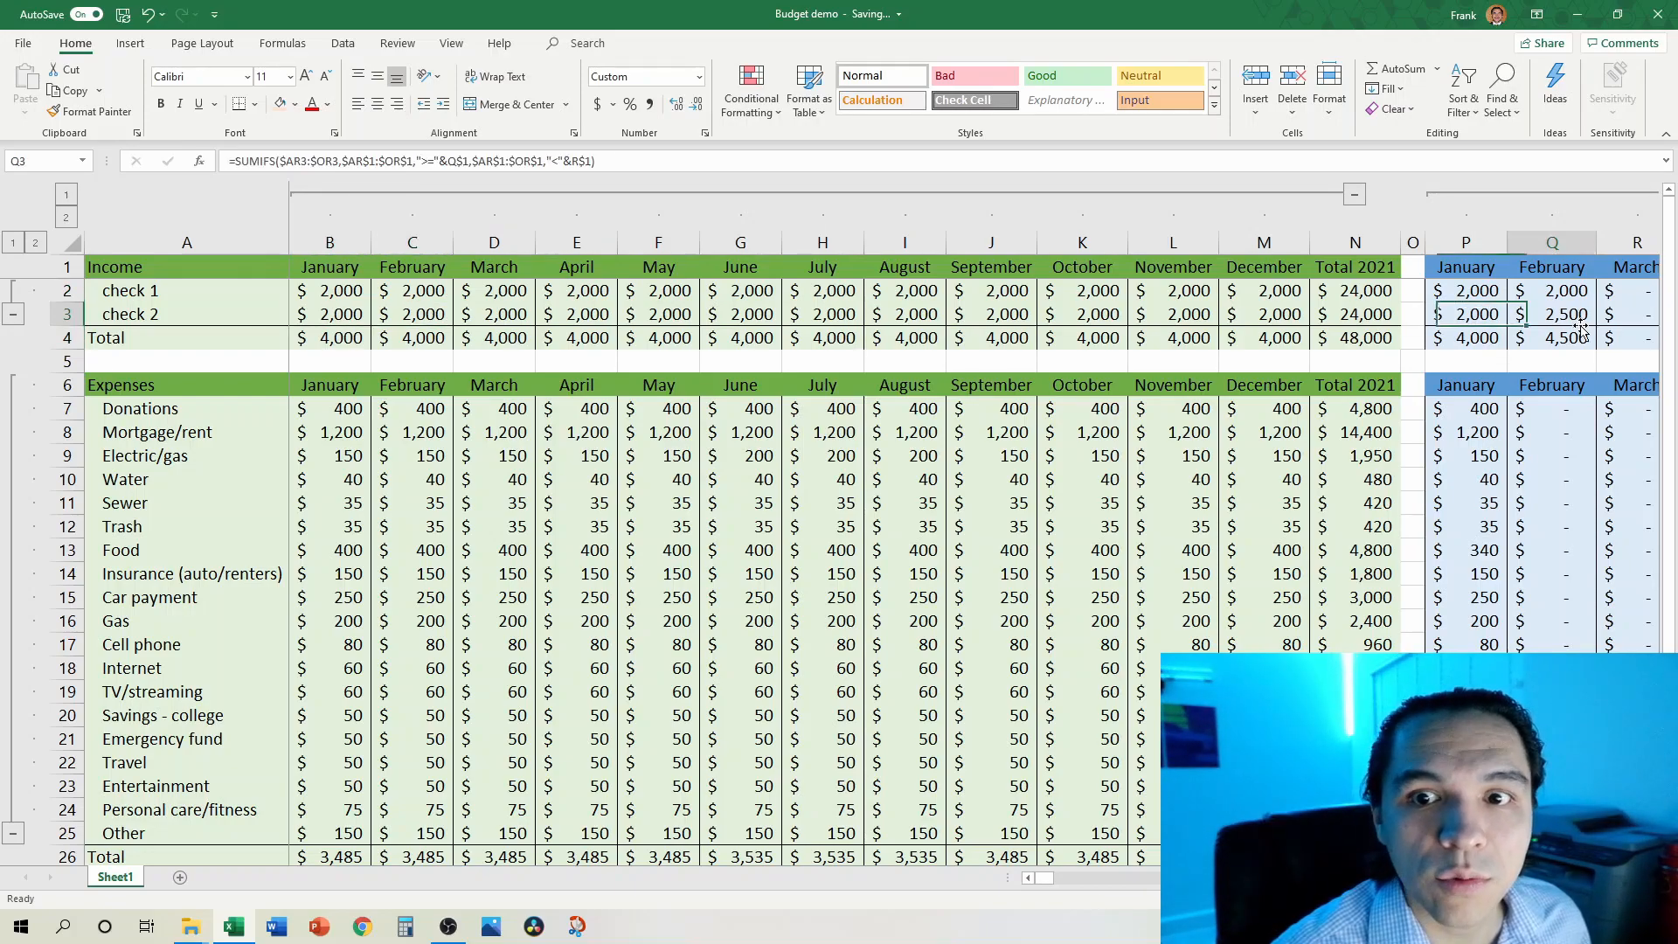
# Step: Enter the actual-minus-budget formula =P2-B2 across the orange section's income cells, check 1 through Total, January to Total 2021
pyautogui.press('Right')
pyautogui.press('Right')
pyautogui.press('Right')
pyautogui.press('Right')
pyautogui.press('Right')
pyautogui.press('Right')
pyautogui.press('Right')
pyautogui.press('Right')
pyautogui.press('Right')
pyautogui.press('Right')
pyautogui.press('Right')
pyautogui.press('Right')
pyautogui.press('Right')
pyautogui.press('Right')
pyautogui.press('Right')
pyautogui.press('Right')
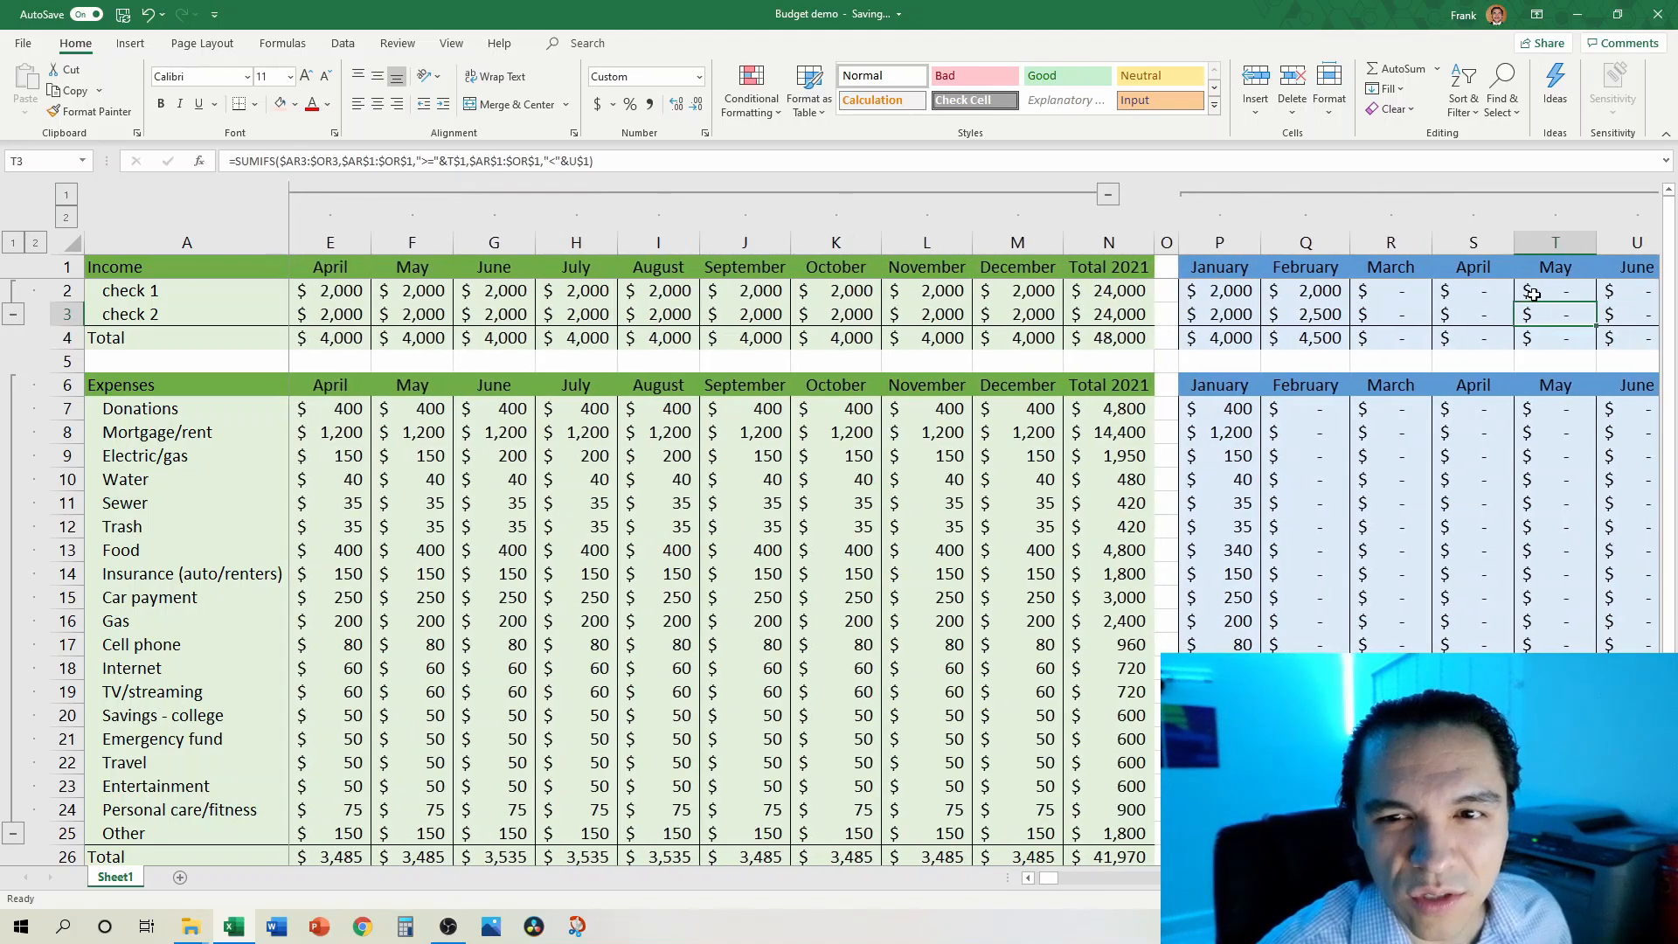
pyautogui.press('Left')
pyautogui.press('Left')
pyautogui.press('Left')
pyautogui.press('Up')
pyautogui.hotkey('shift', 'Down')
pyautogui.hotkey('shift', 'Down')
pyautogui.hotkey('shift', 'Right')
pyautogui.hotkey('shift', 'Right')
pyautogui.write('=')
pyautogui.press('Left')
pyautogui.press('Left')
pyautogui.press('Left')
pyautogui.press('Left')
pyautogui.press('Left')
pyautogui.press('Left')
pyautogui.press('Left')
pyautogui.press('Left')
pyautogui.press('Left')
pyautogui.press('Left')
pyautogui.press('Left')
pyautogui.press('Left')
pyautogui.press('Left')
pyautogui.press('Left')
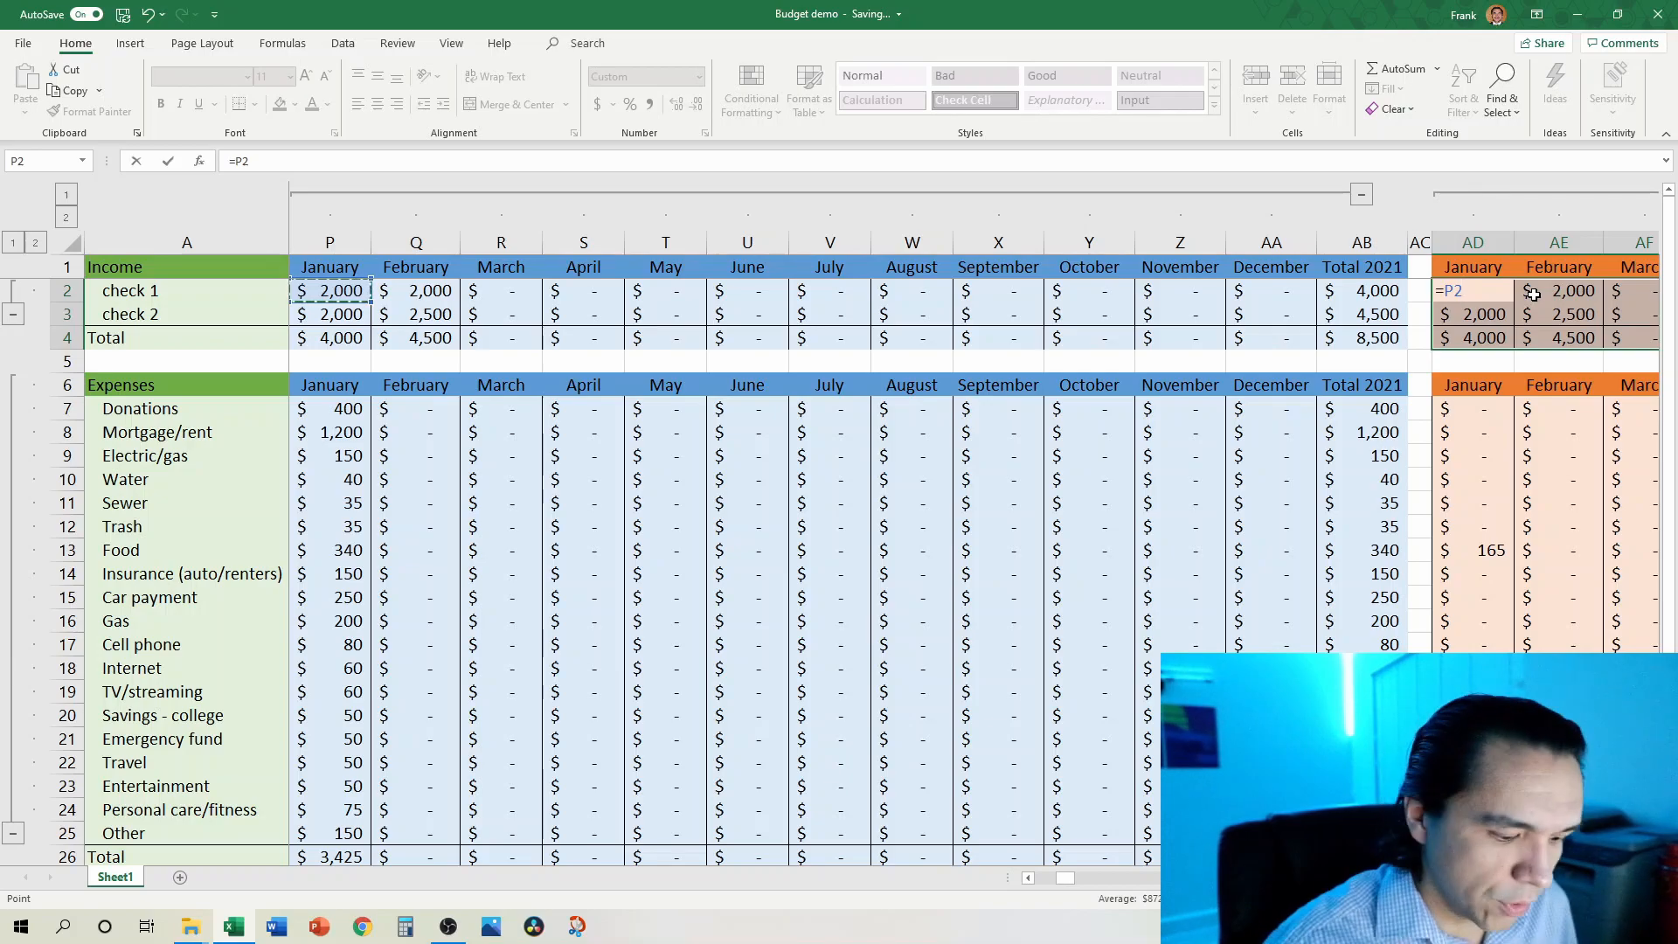
pyautogui.press('Home')
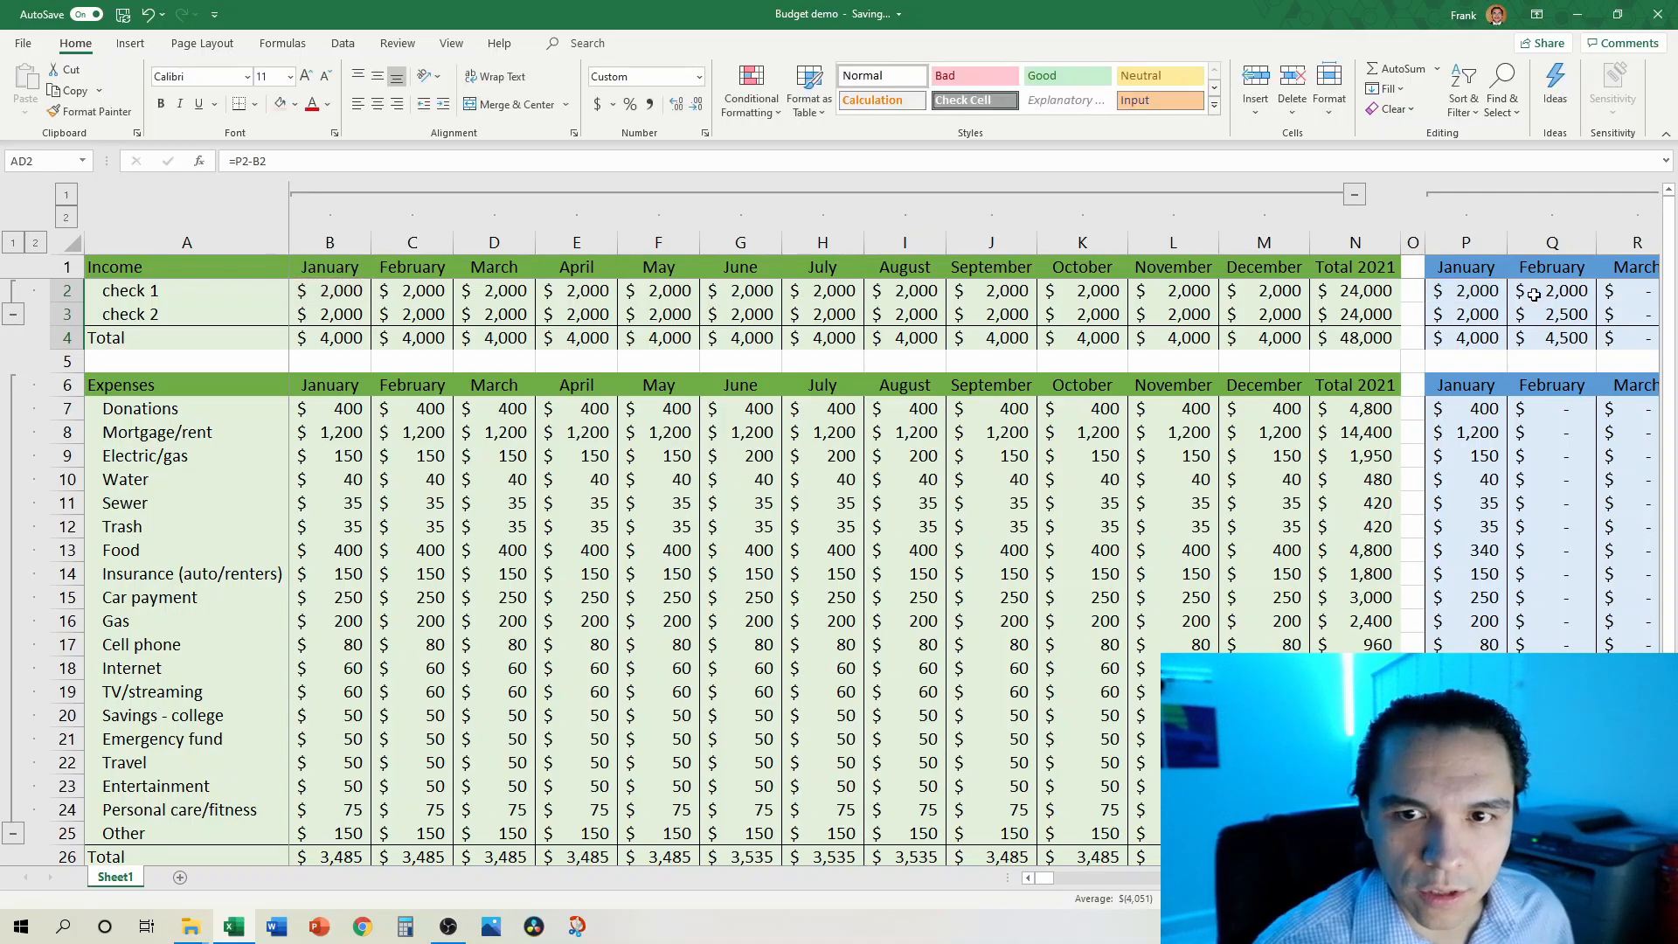
pyautogui.press('Return')
pyautogui.write('0')
# Step: Examine the January and February income differences and their formulas in the orange section
pyautogui.press('Right')
pyautogui.press('Right')
pyautogui.press('Right')
pyautogui.press('Right')
pyautogui.press('Right')
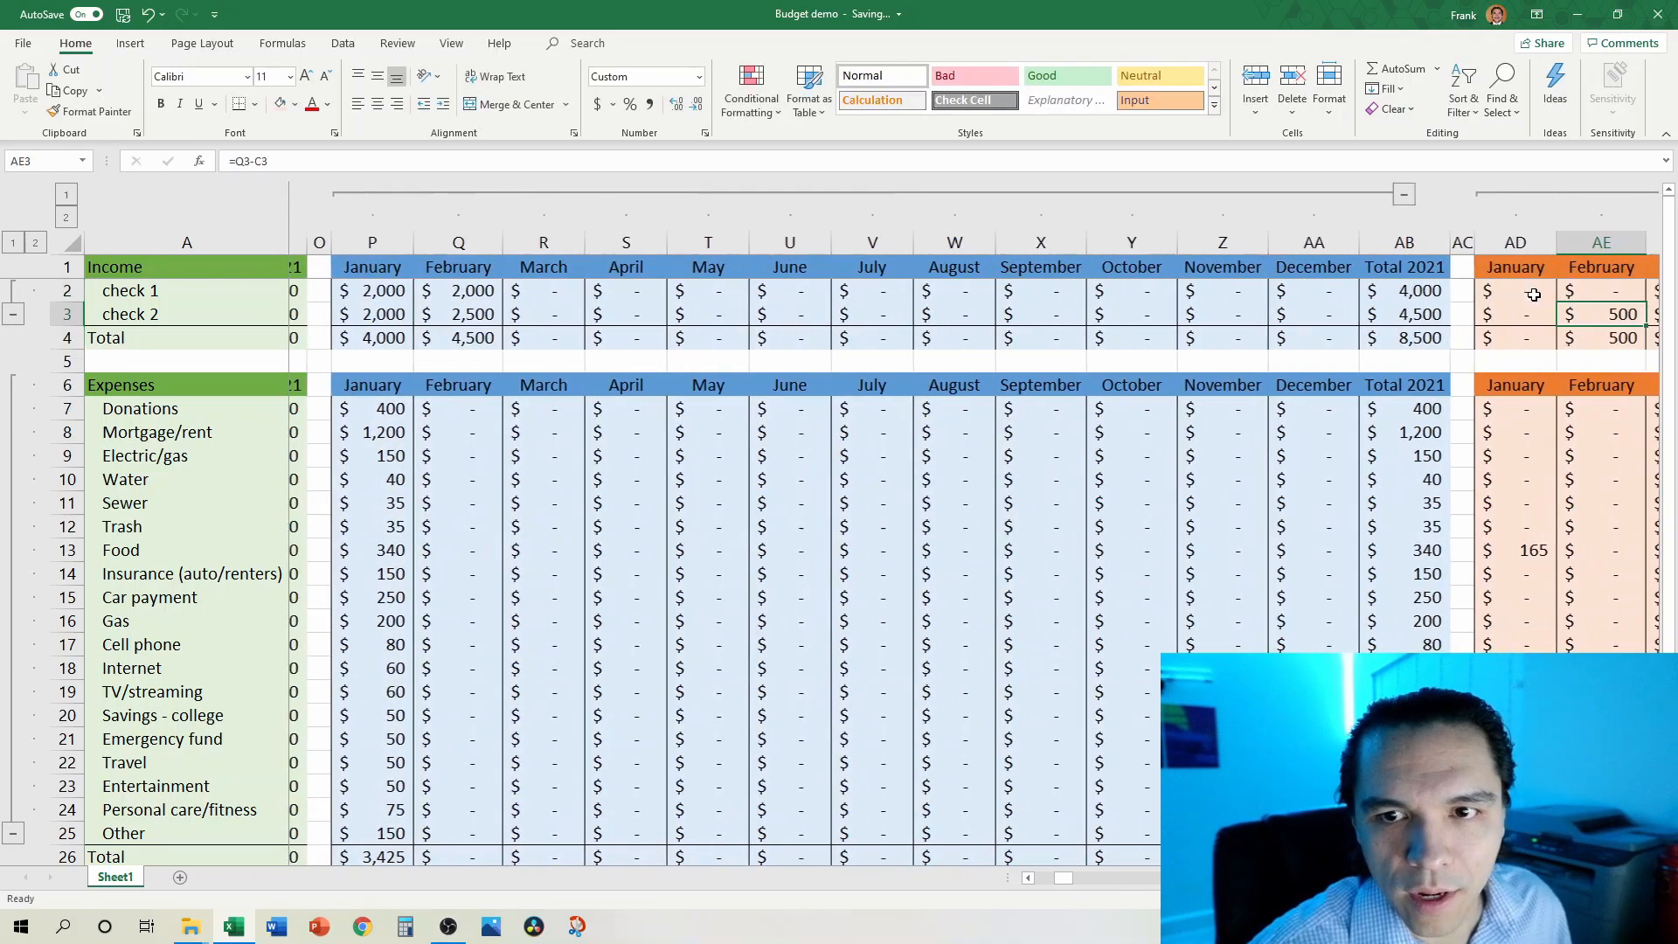
pyautogui.press('Left')
pyautogui.press('Left')
pyautogui.press('Left')
pyautogui.press('Left')
pyautogui.press('Left')
pyautogui.press('Left')
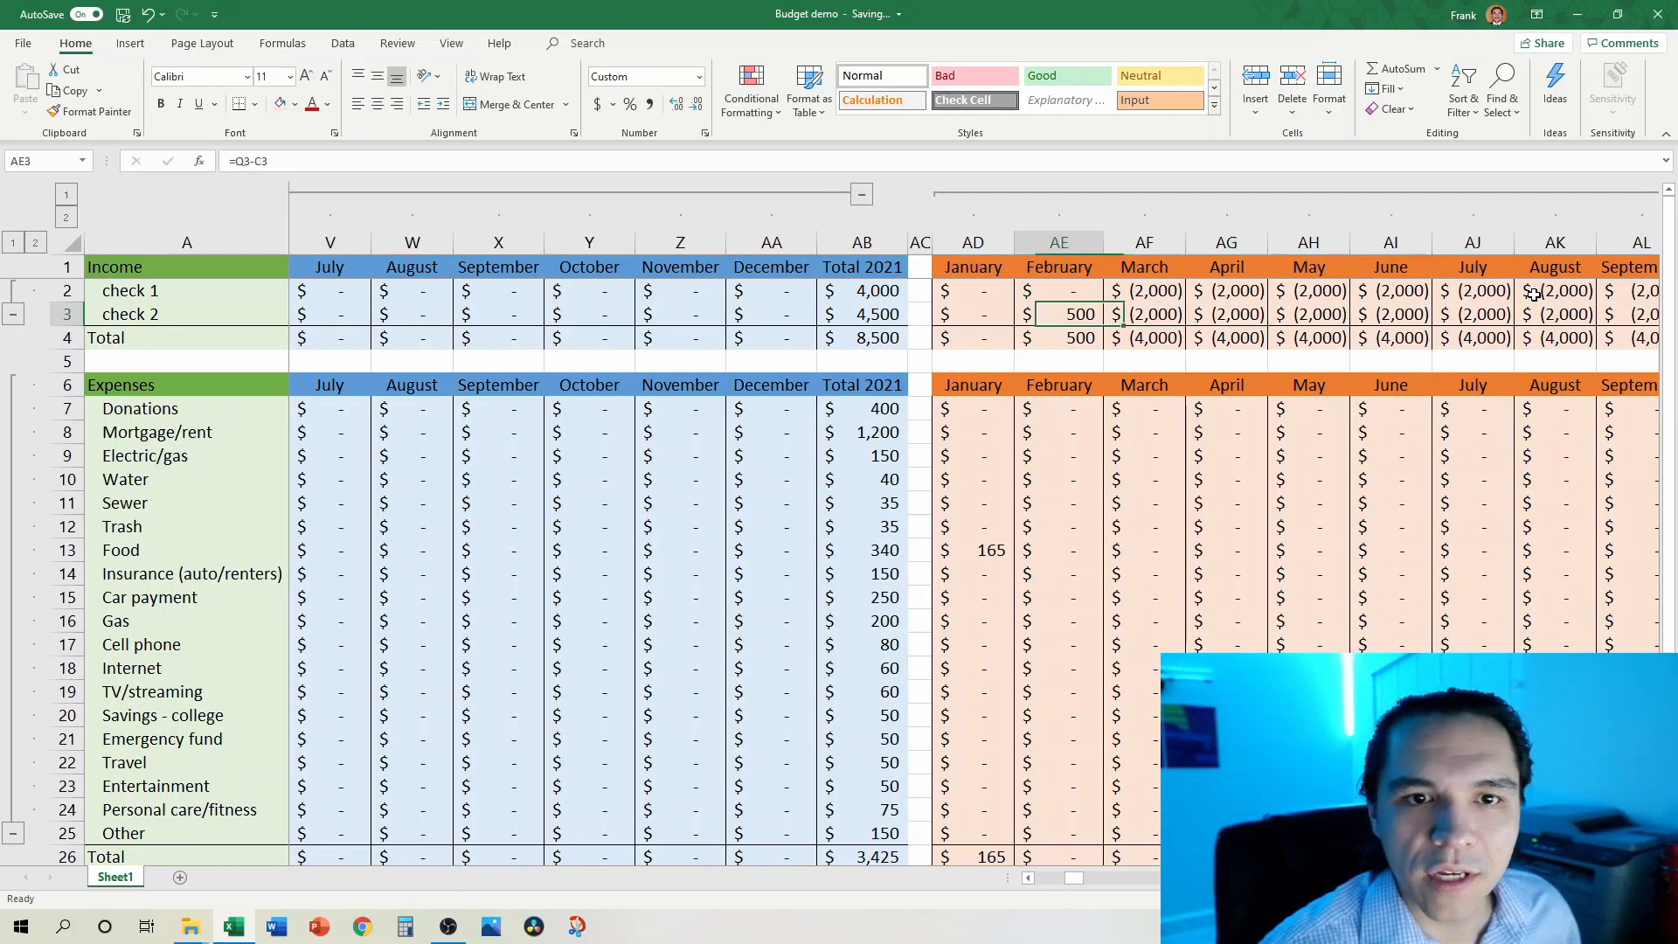
pyautogui.press('Right')
pyautogui.press('Right')
pyautogui.press('Left')
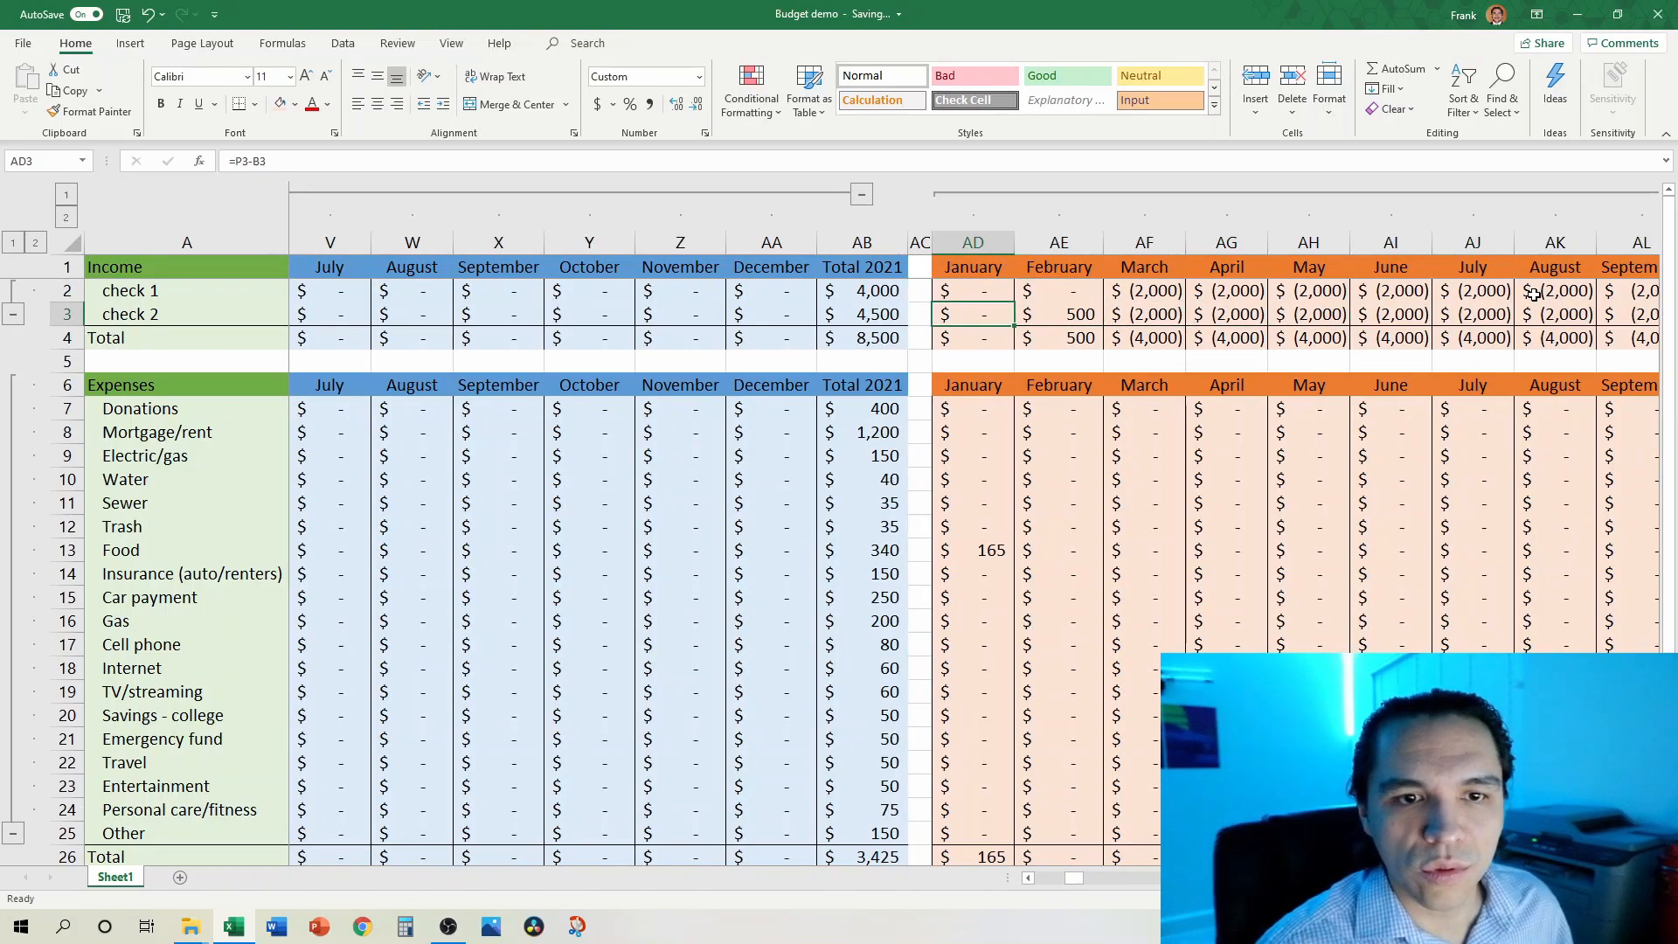
pyautogui.press('Up')
pyautogui.press('Right')
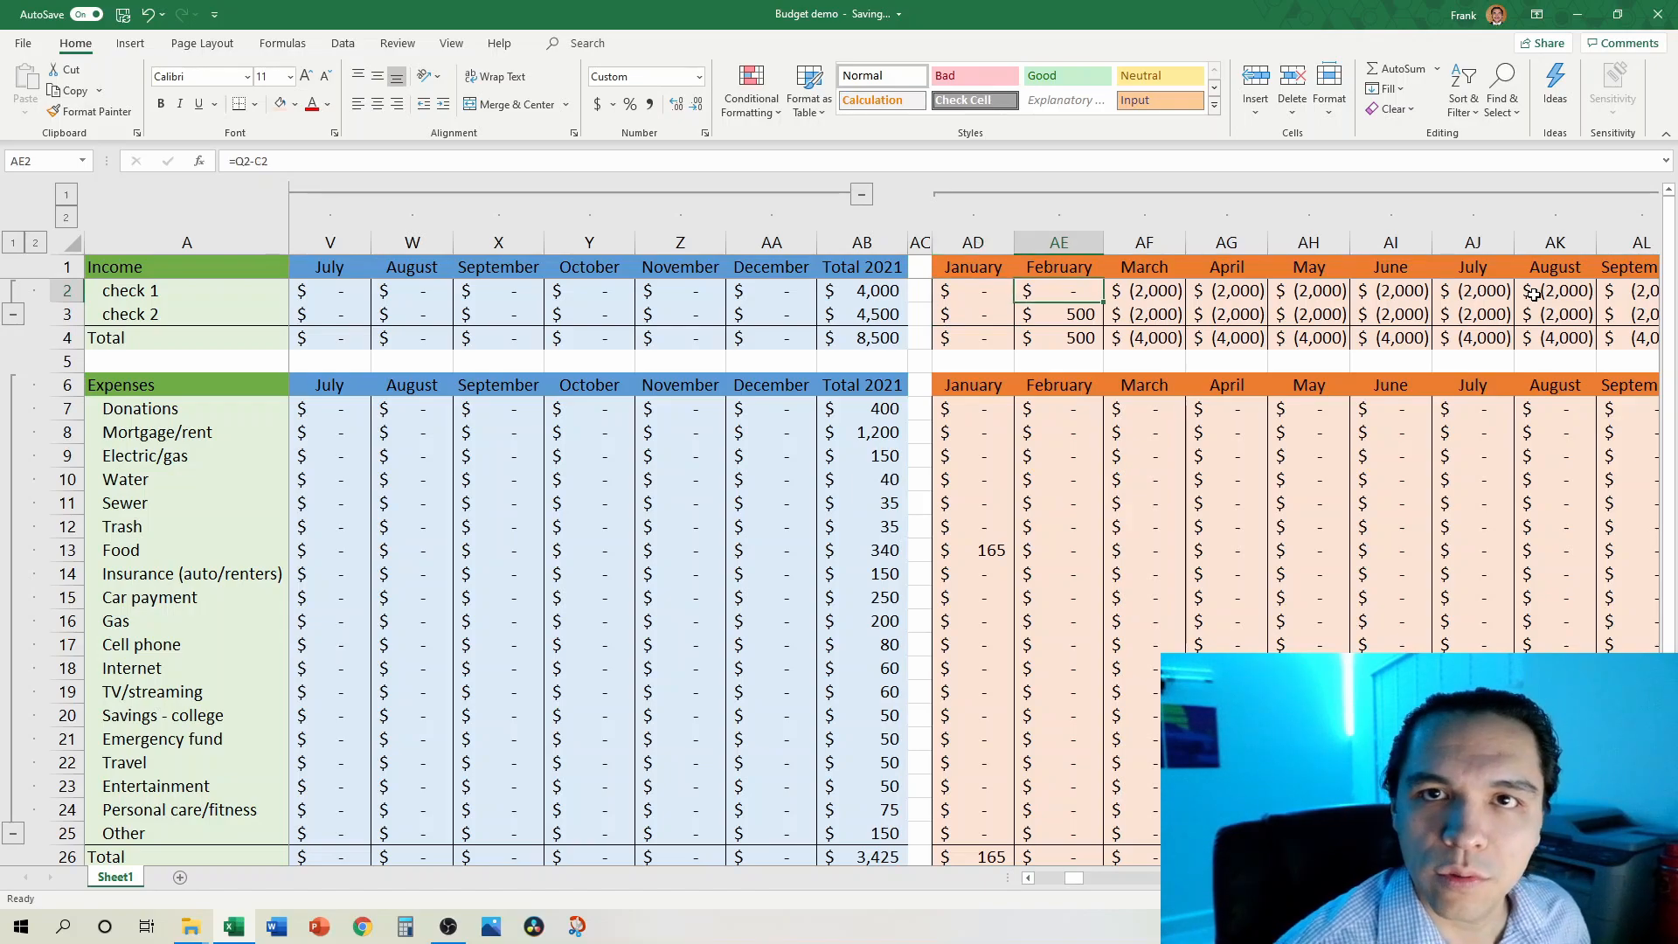
pyautogui.press('Down')
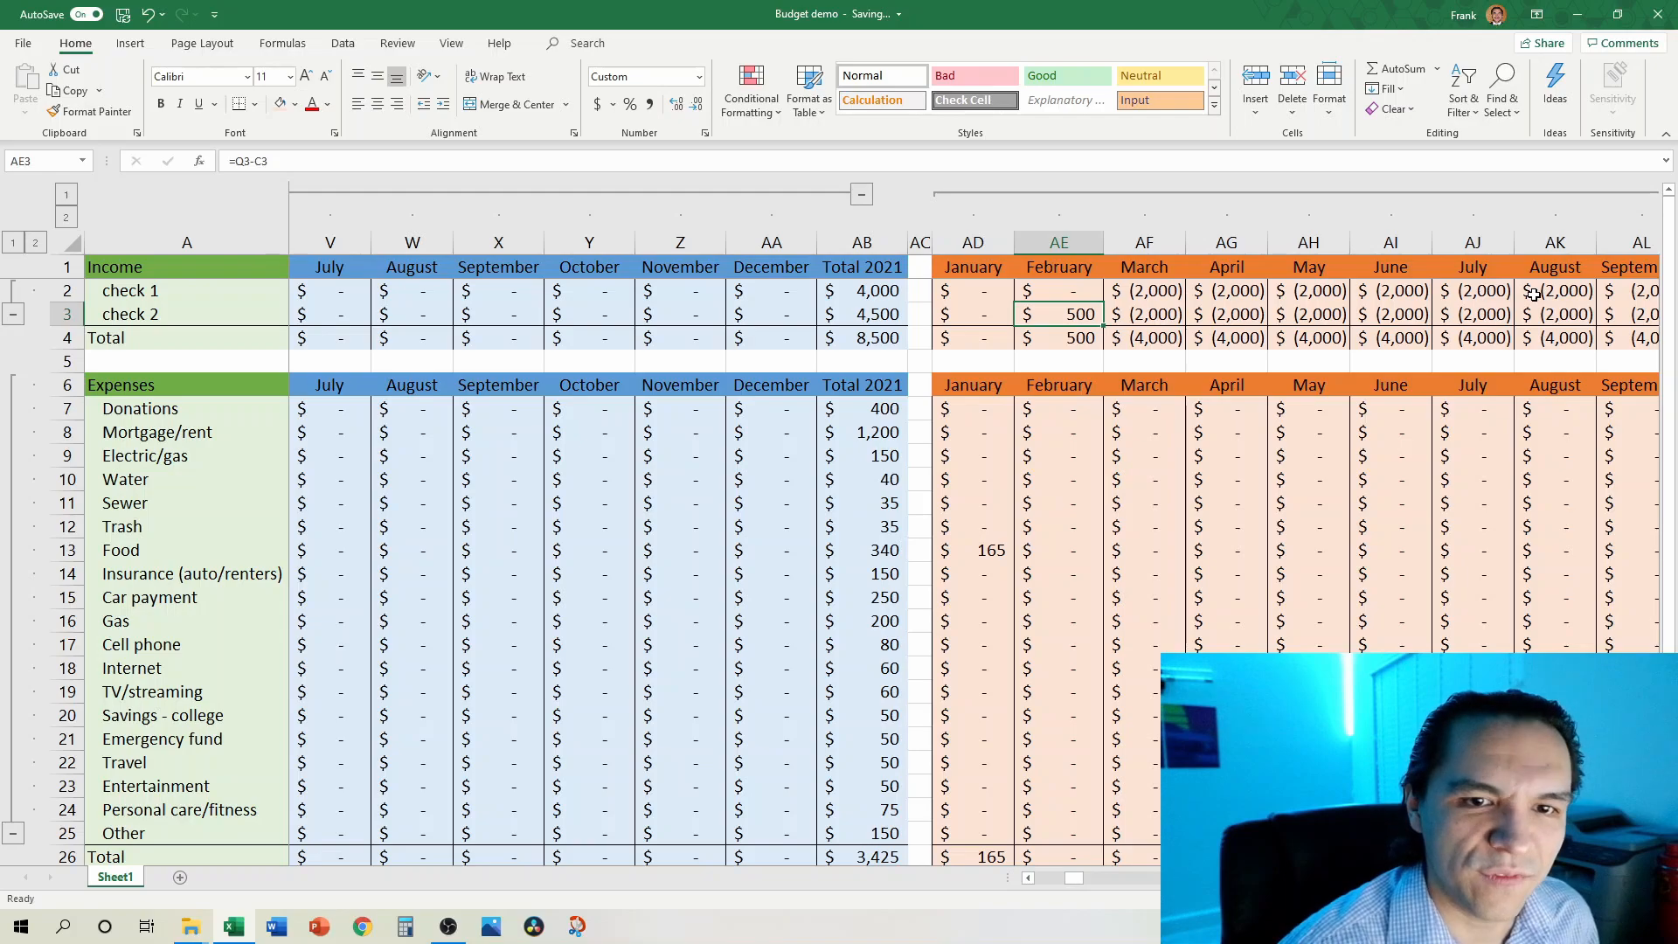
# Step: Examine the check 1 and check 2 differences from March through December in the orange section
pyautogui.press('Right')
pyautogui.press('Left')
pyautogui.press('Right')
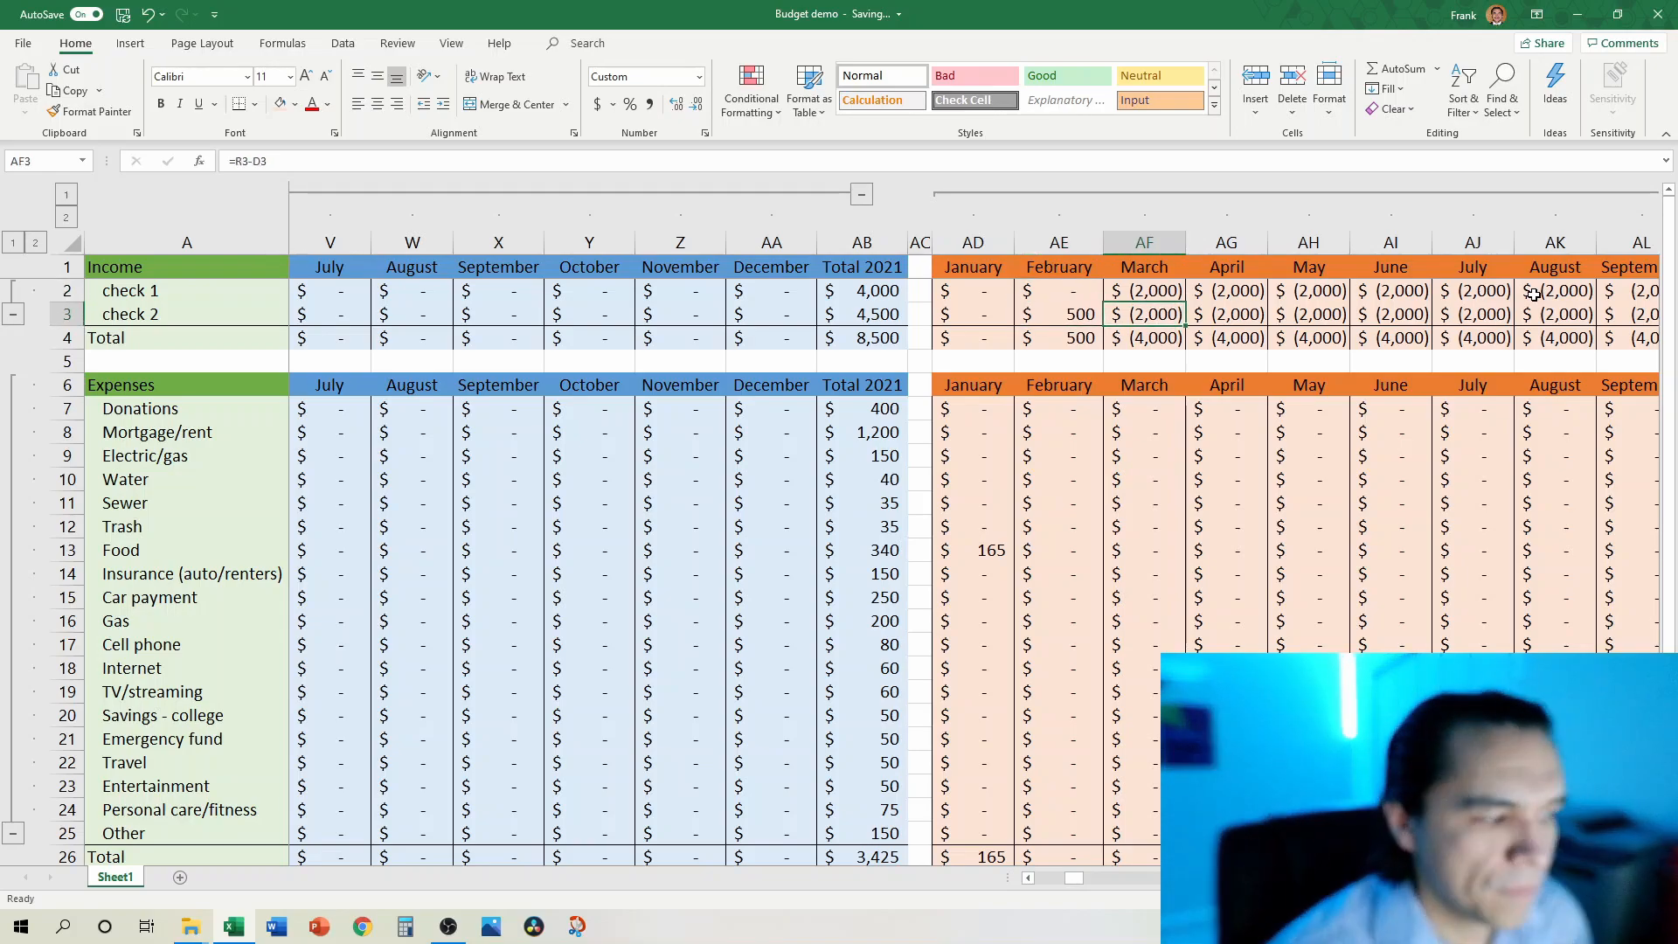
pyautogui.press('Right')
pyautogui.press('Right')
pyautogui.press('Left')
pyautogui.press('Left')
pyautogui.press('Up')
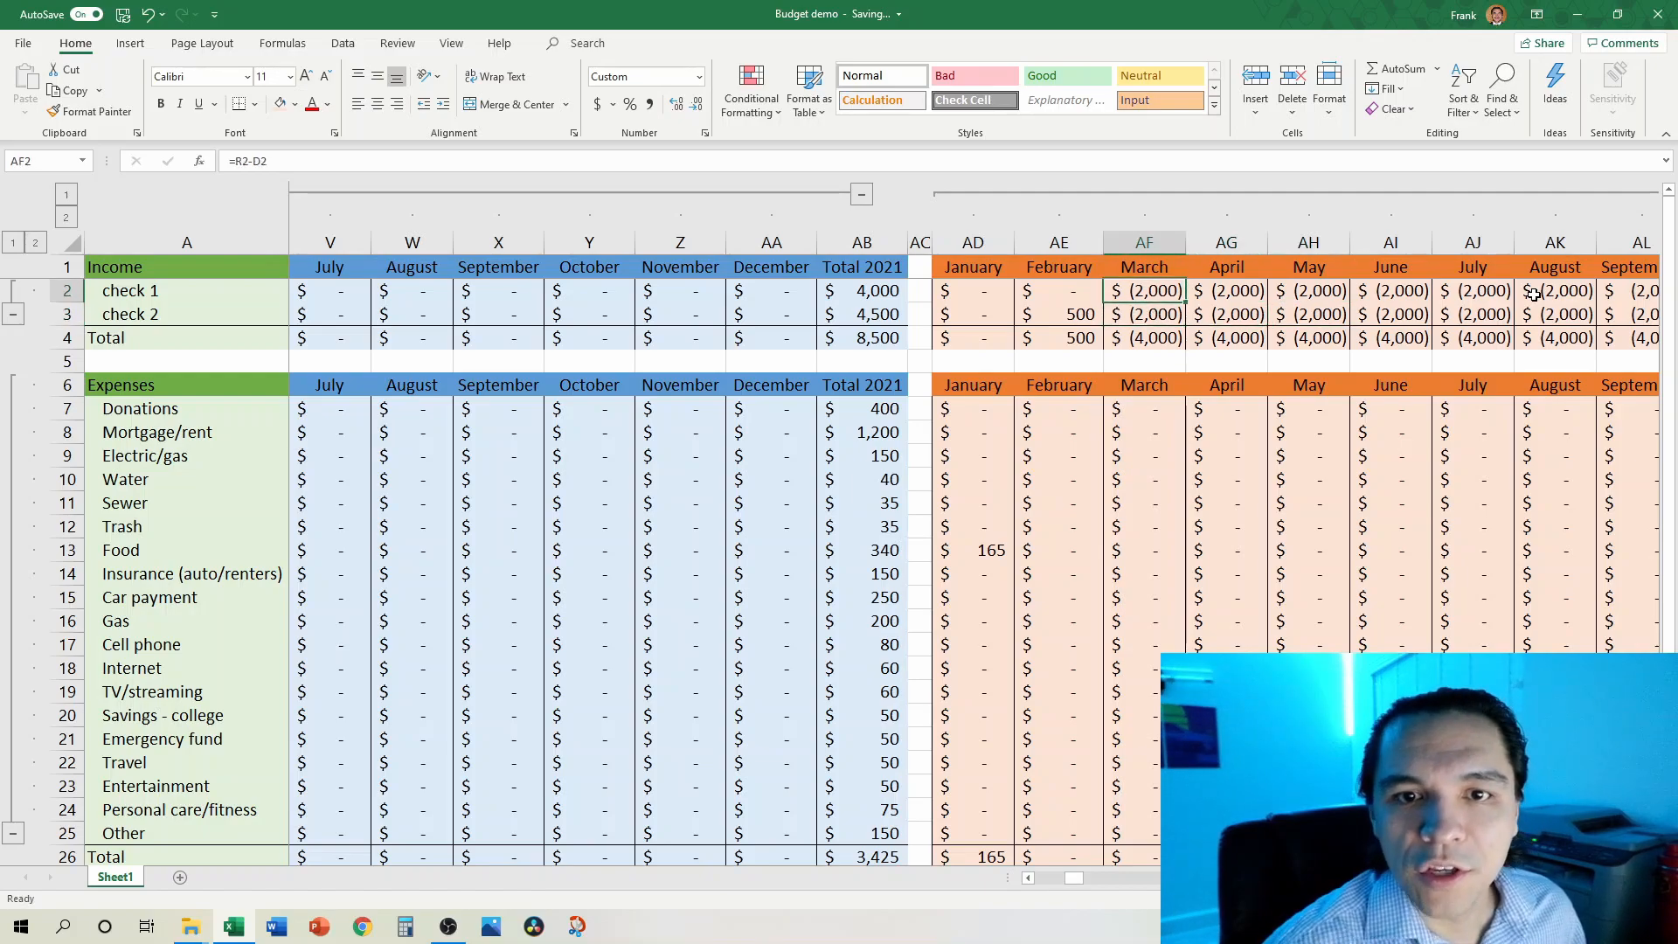
pyautogui.press('Right')
pyautogui.press('Right')
pyautogui.press('Right')
pyautogui.press('Right')
pyautogui.press('Right')
pyautogui.press('Right')
pyautogui.press('Right')
pyautogui.press('Right')
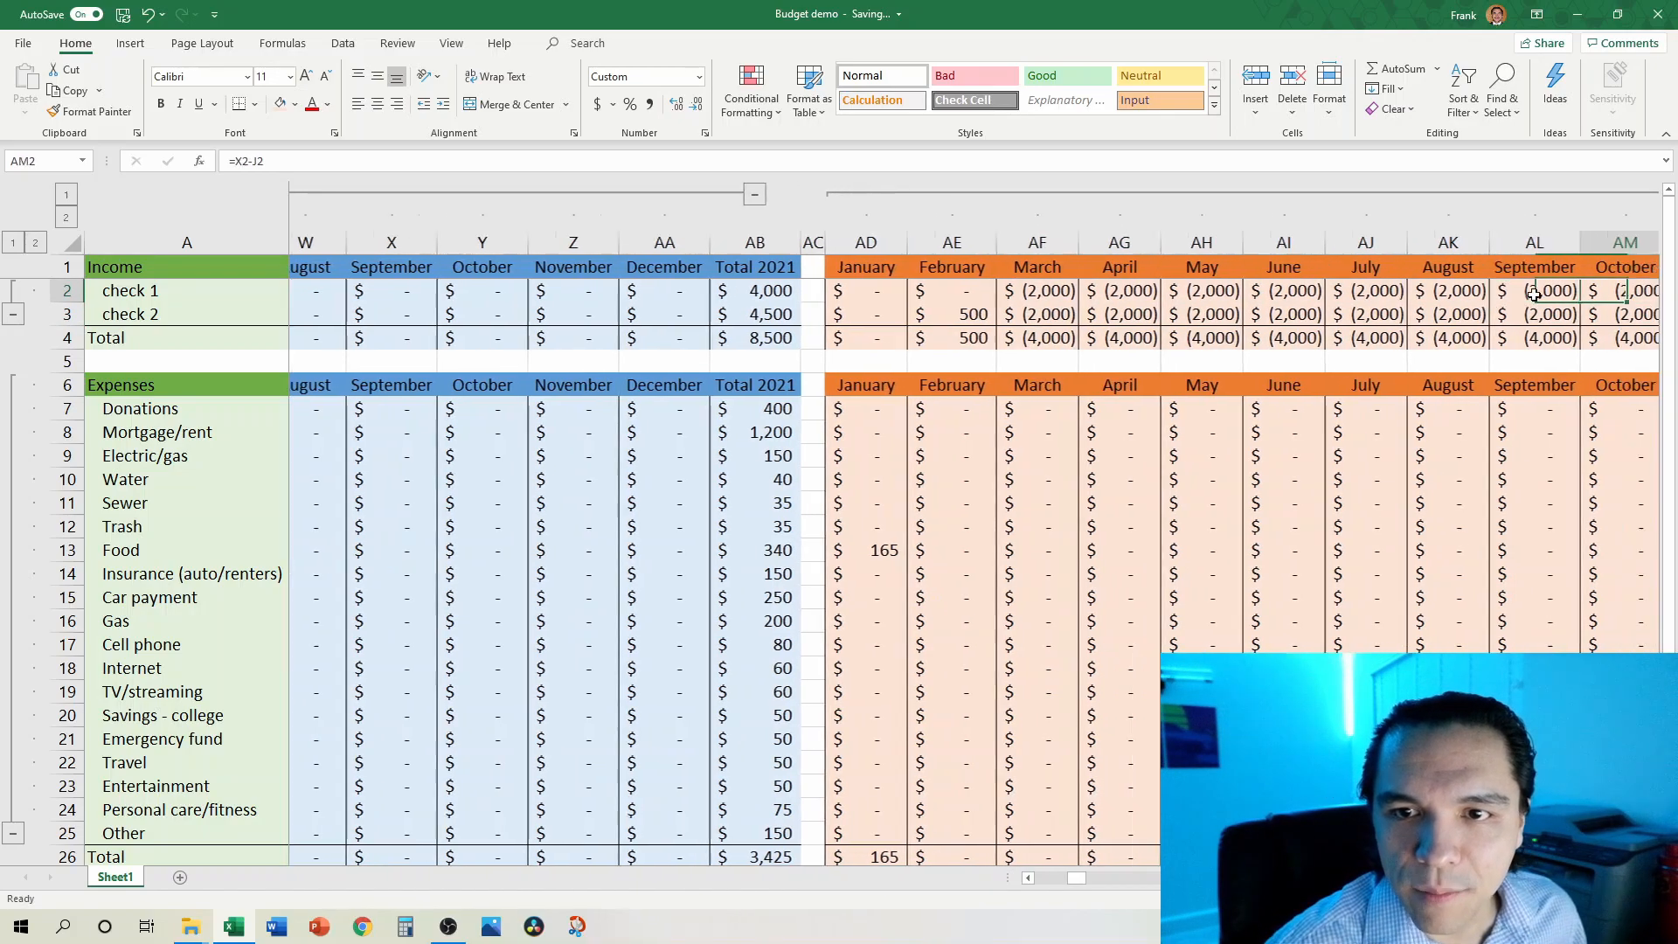
pyautogui.press('Right')
pyautogui.press('Right')
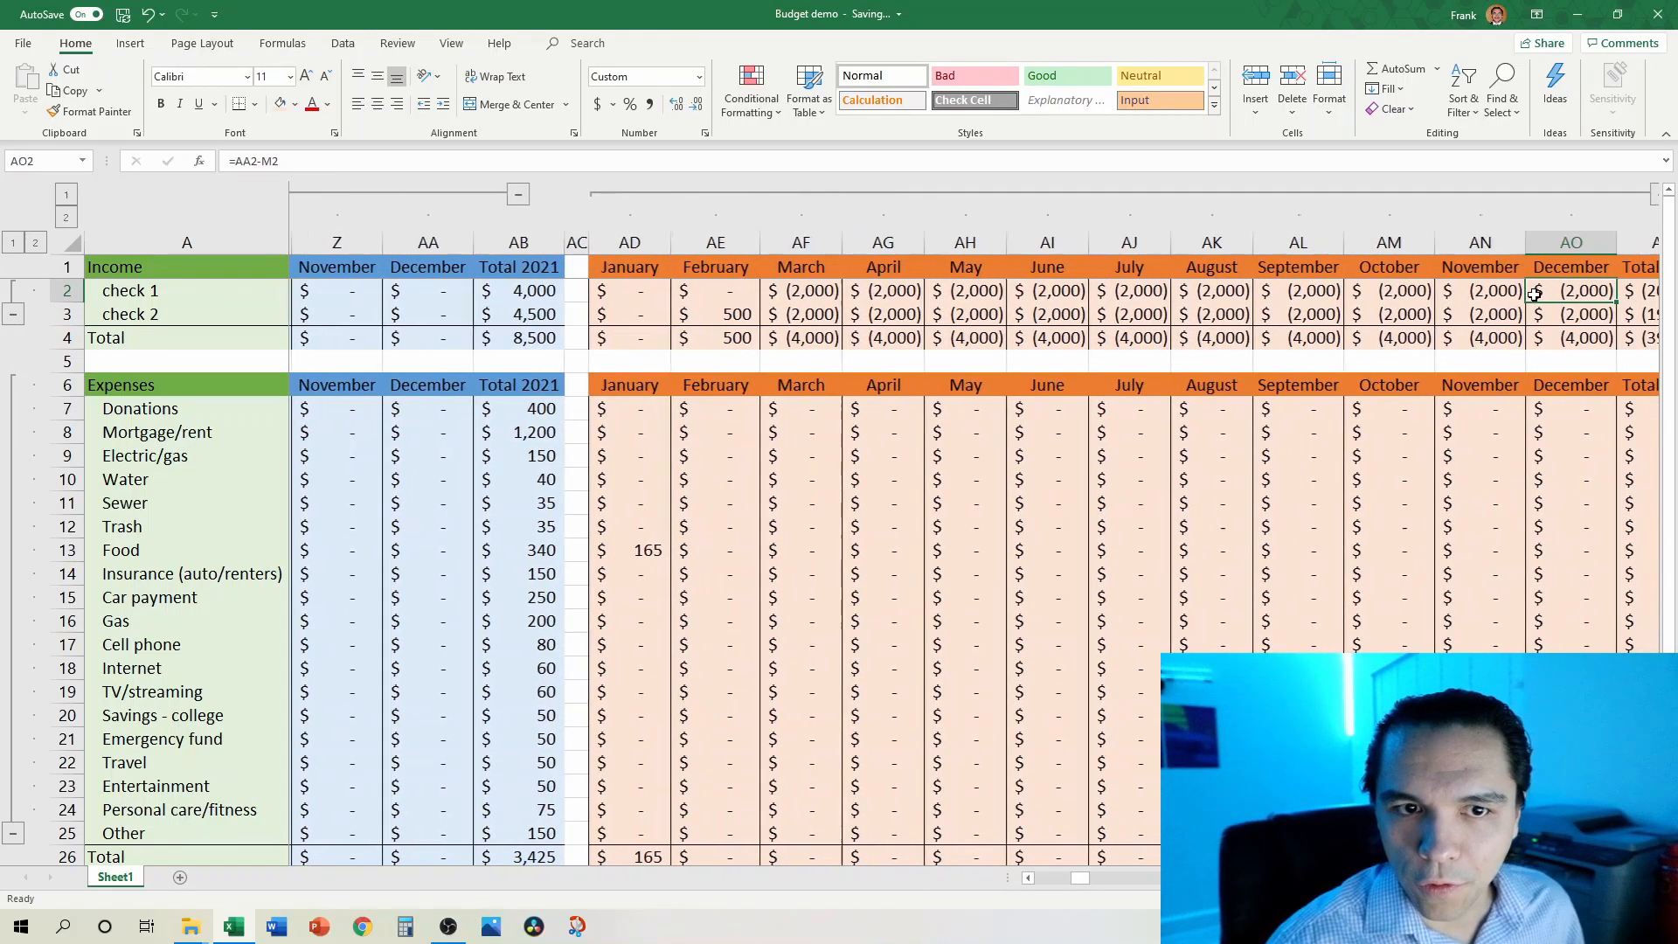
pyautogui.press('Left')
pyautogui.press('Left')
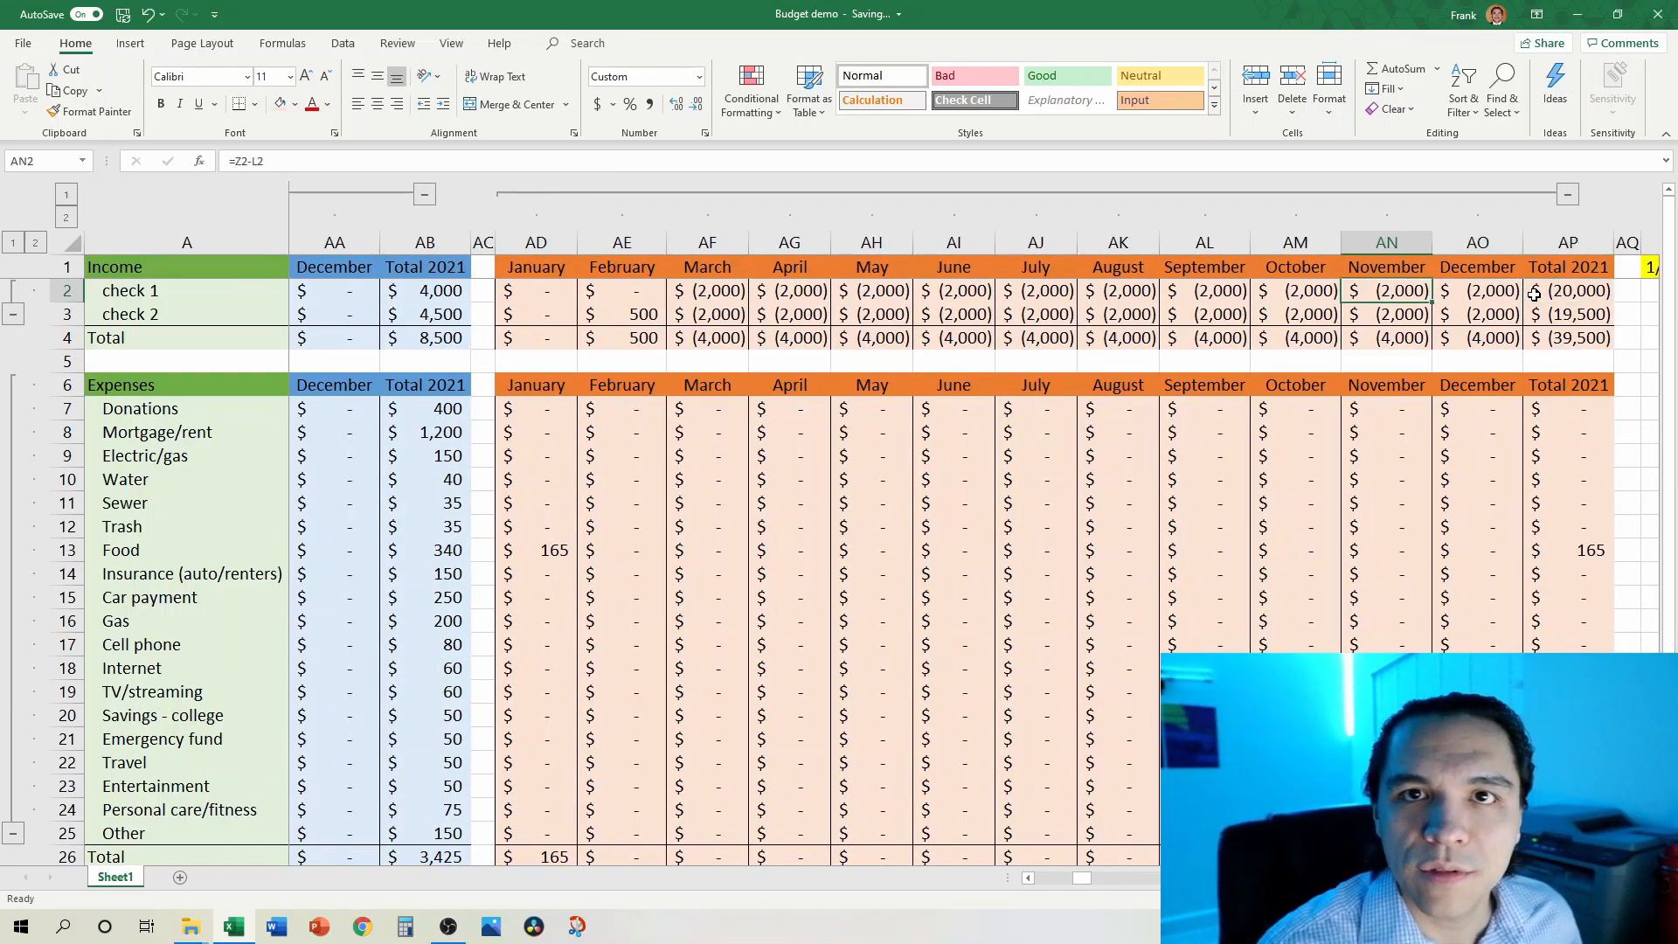
# Step: Enter the budget-minus-actual formula =B7-P7 across the orange section's expense cells, Donations through Total, January to Total 2021
pyautogui.press('Left')
pyautogui.press('Left')
pyautogui.press('Left')
pyautogui.press('Left')
pyautogui.press('Left')
pyautogui.press('Left')
pyautogui.press('Left')
pyautogui.press('Left')
pyautogui.press('Left')
pyautogui.press('Left')
pyautogui.press('Left')
pyautogui.press('Left')
pyautogui.press('Right')
pyautogui.press('Right')
pyautogui.press('Down')
pyautogui.press('Down')
pyautogui.press('Down')
pyautogui.press('Down')
pyautogui.press('Down')
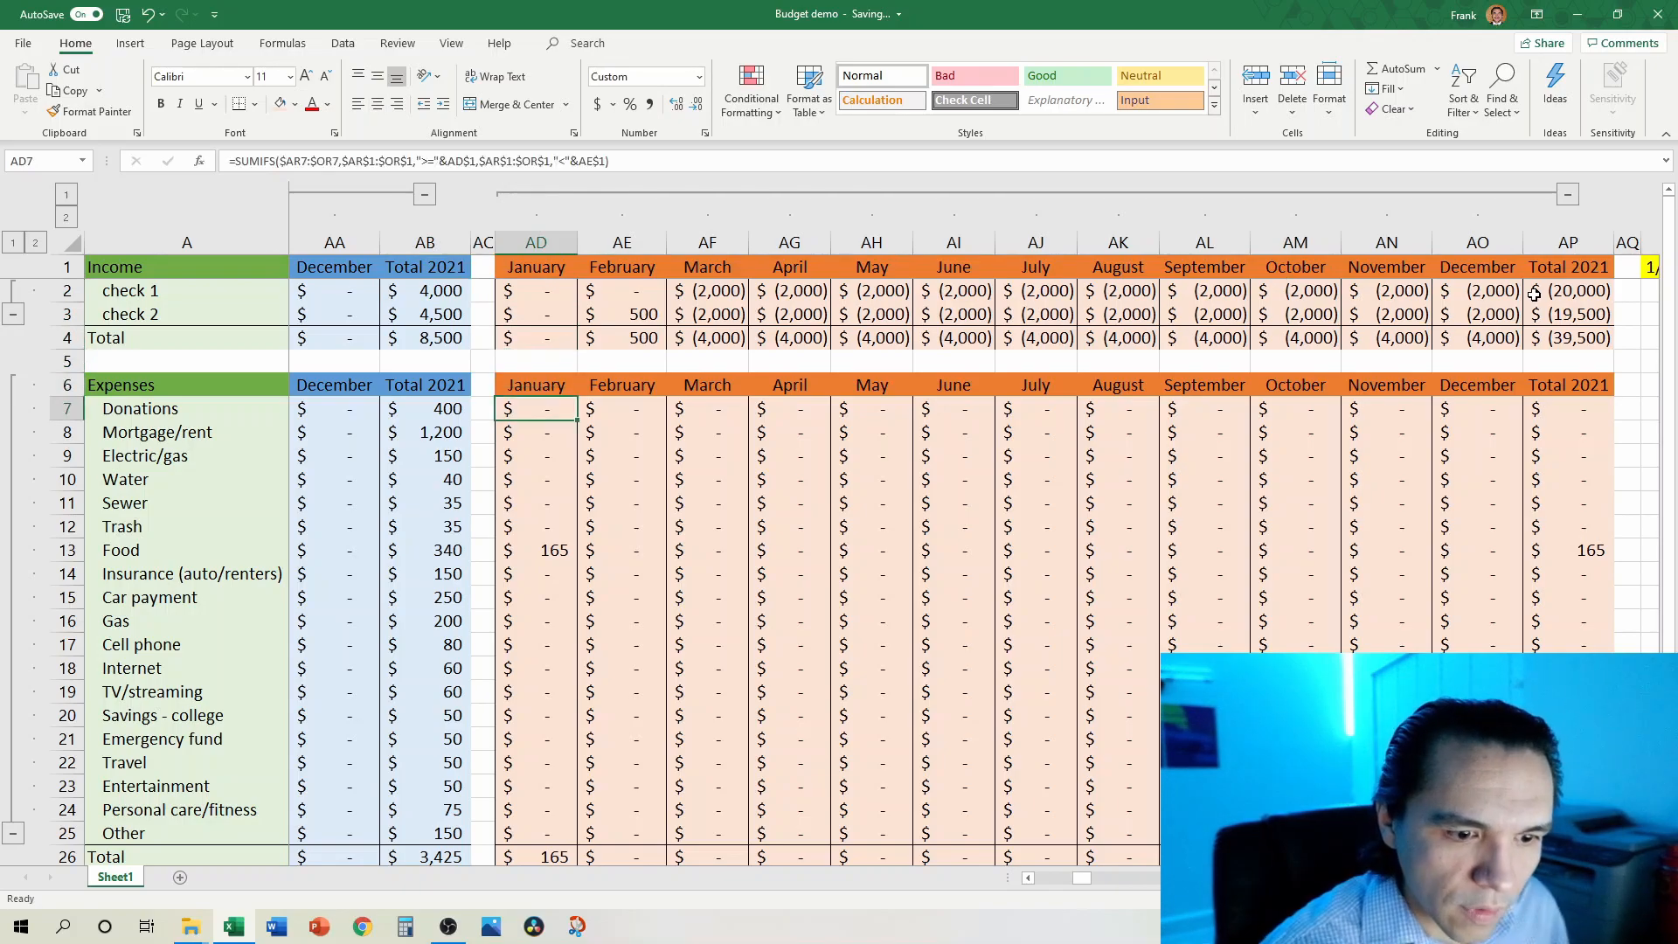
pyautogui.hotkey('ctrl', 'shift', 'Down')
pyautogui.hotkey('ctrl', 'shift', 'Right')
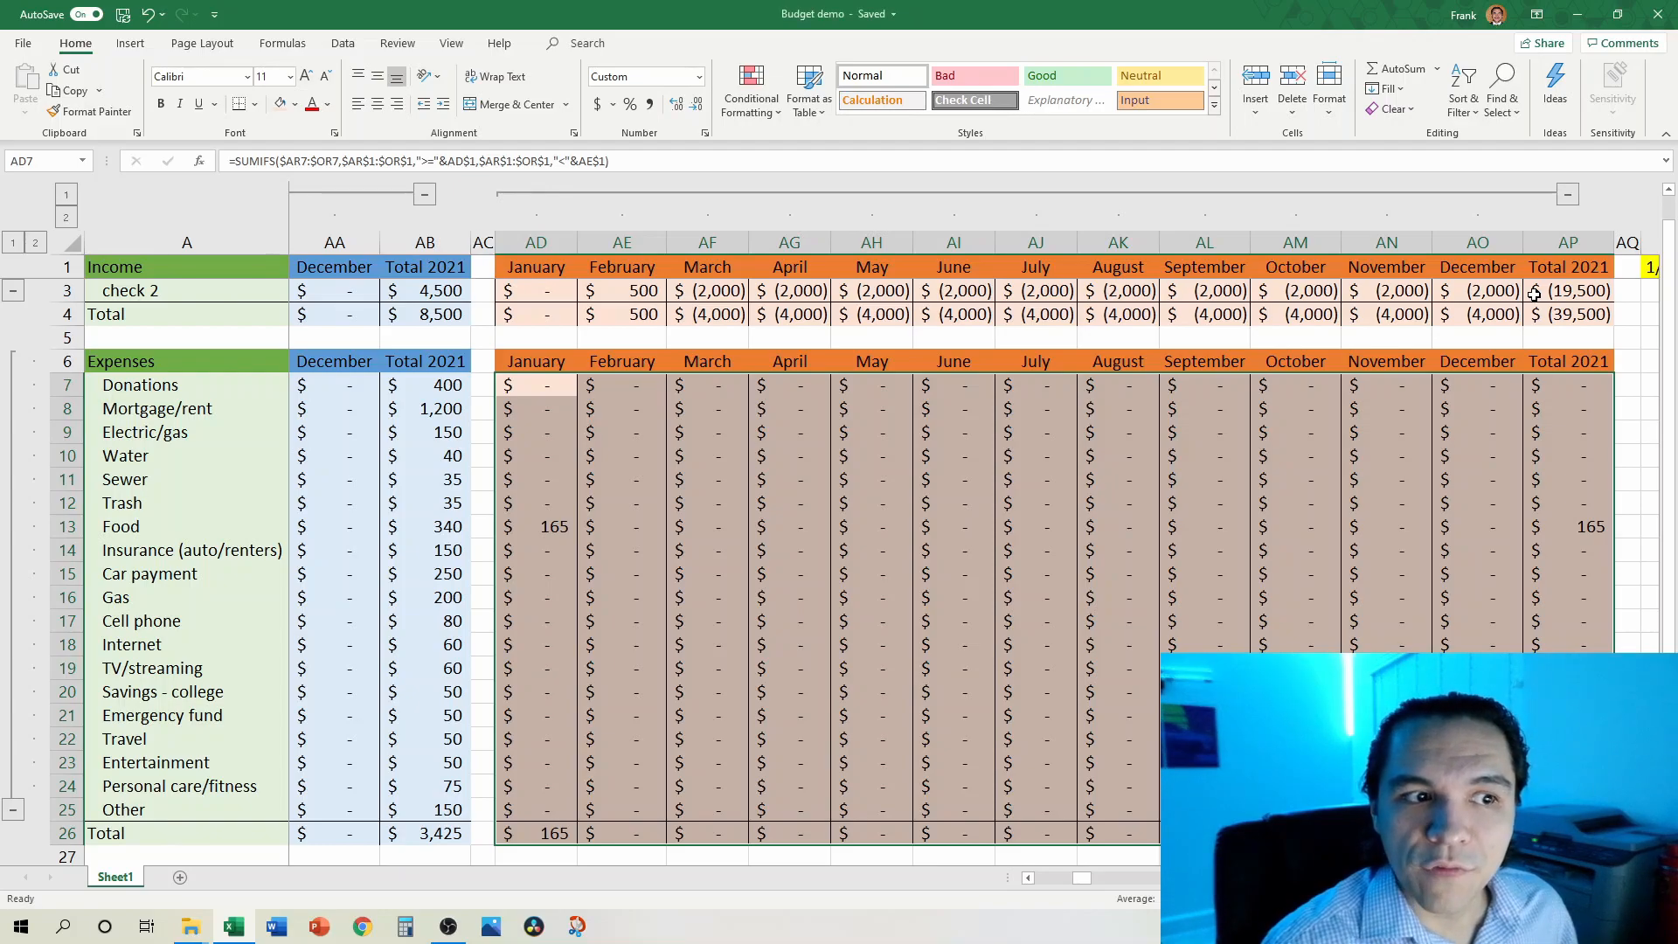
pyautogui.write('=')
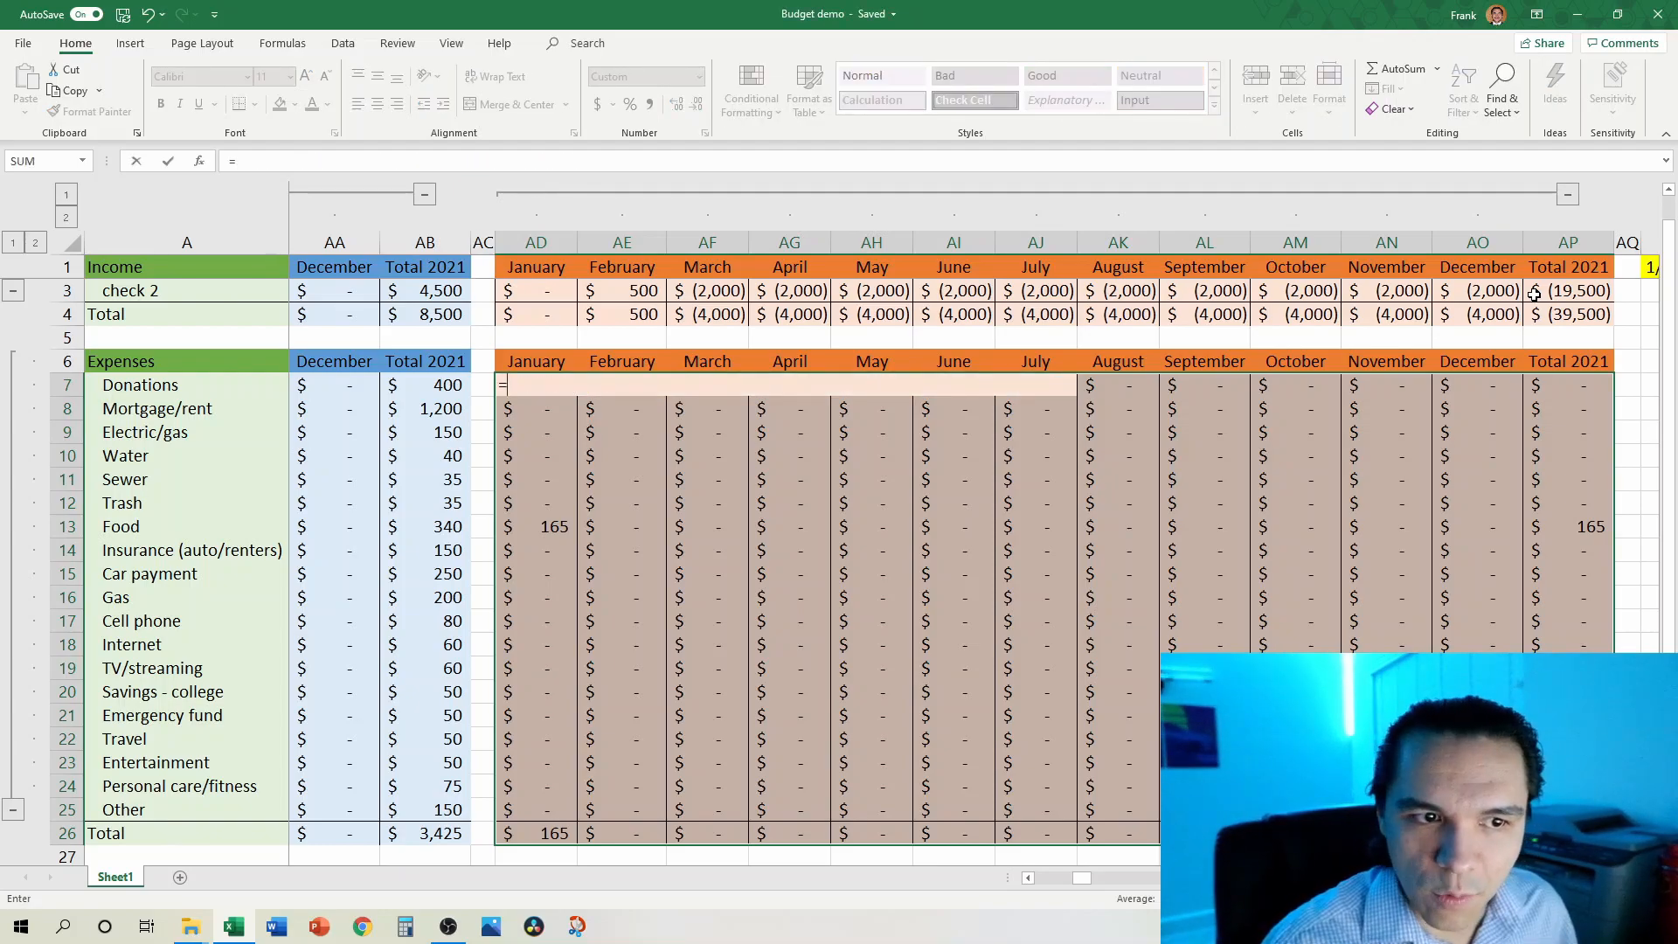
pyautogui.press('Home')
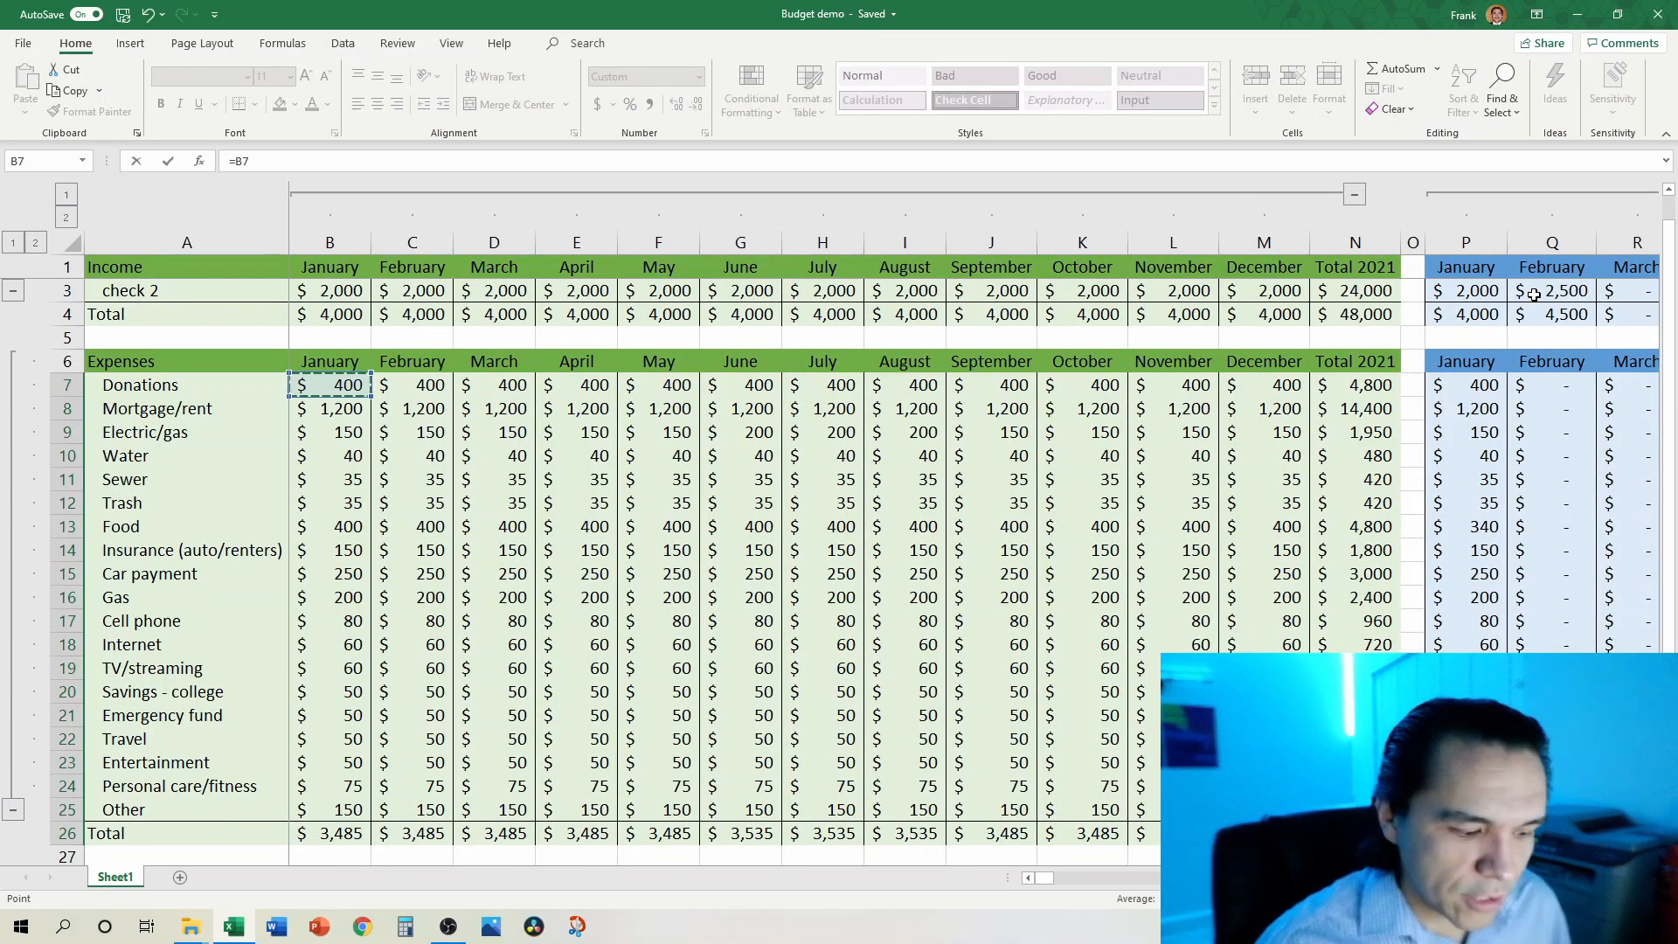
pyautogui.write('-')
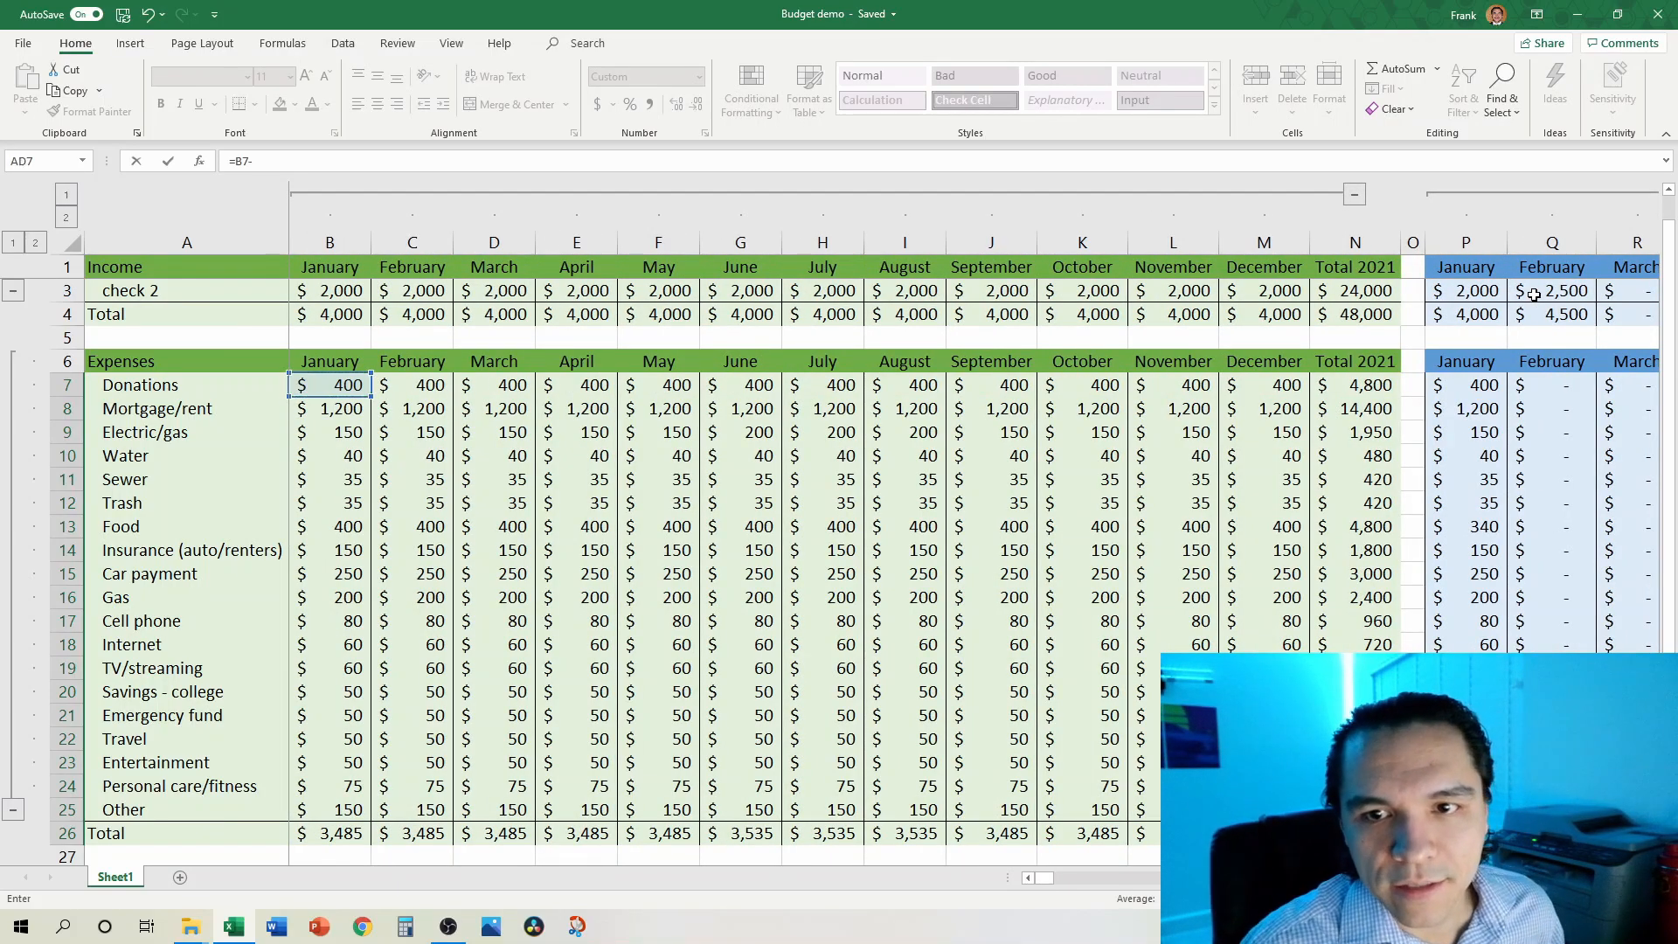
pyautogui.press('Left')
pyautogui.press('Left')
pyautogui.press('Left')
pyautogui.press('Left')
pyautogui.press('Left')
pyautogui.press('Left')
pyautogui.press('Left')
pyautogui.press('Left')
pyautogui.press('Left')
pyautogui.press('Left')
pyautogui.press('Left')
pyautogui.press('Left')
pyautogui.press('Left')
pyautogui.press('Left')
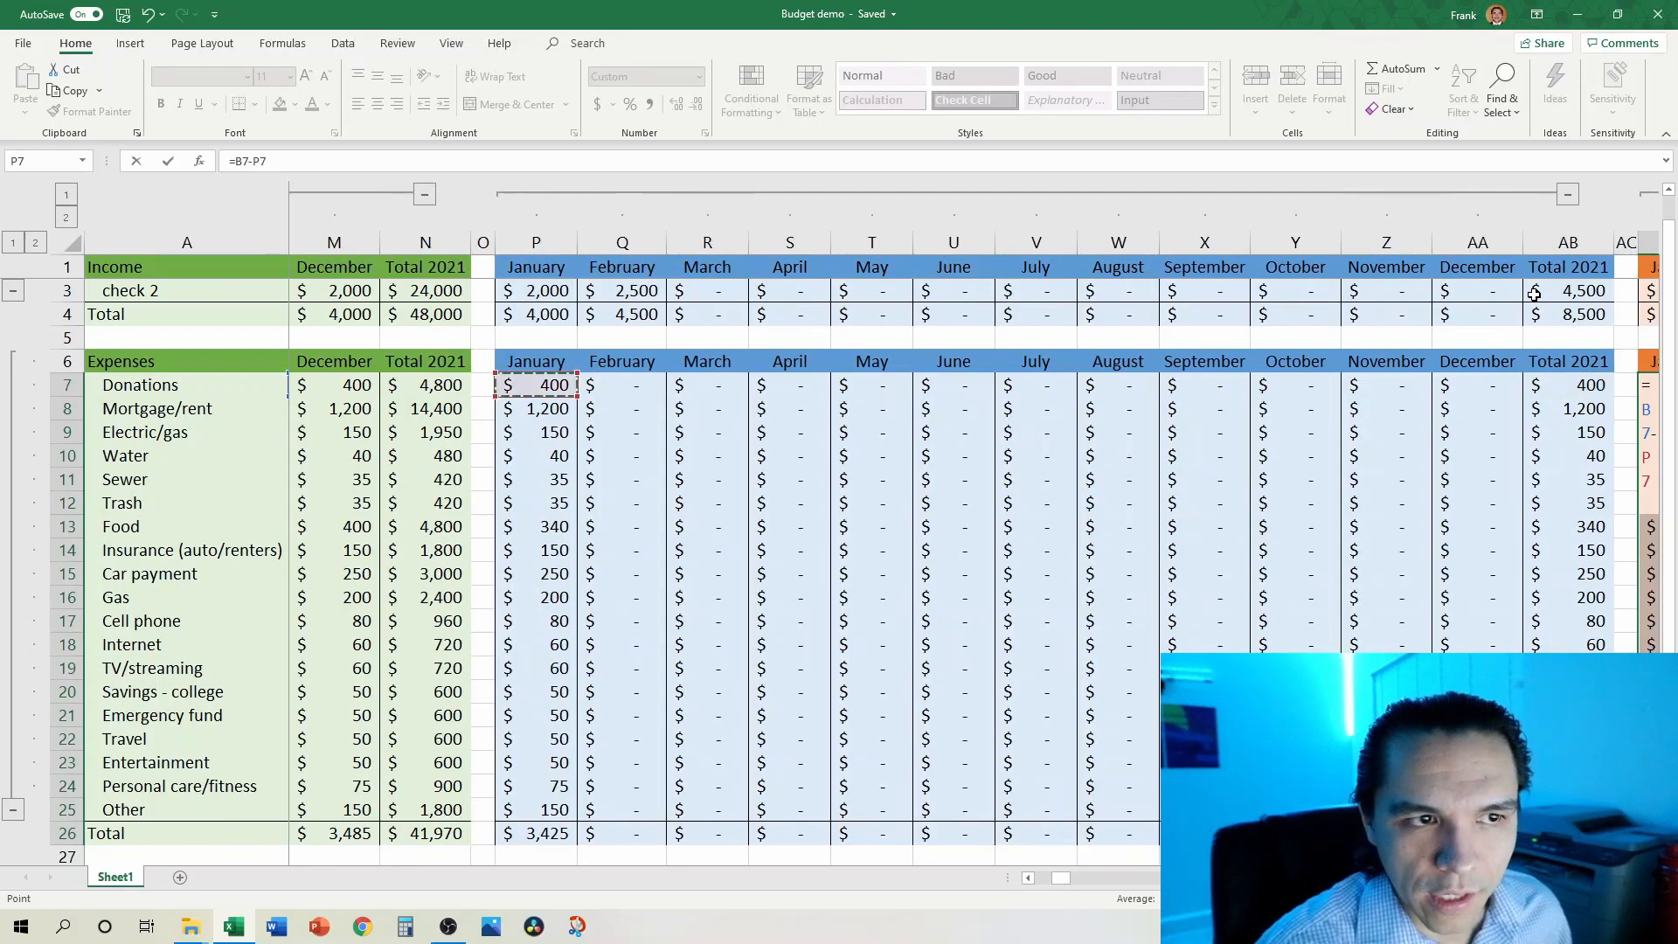
pyautogui.hotkey('ctrl', 'Return')
# Step: Examine the Food differences for January and March in the orange section against their green budget and blue actual amounts
pyautogui.press('Right')
pyautogui.press('Right')
pyautogui.press('Right')
pyautogui.press('Left')
pyautogui.press('Left')
pyautogui.press('Left')
pyautogui.press('Down')
pyautogui.press('Down')
pyautogui.press('Down')
pyautogui.press('Down')
pyautogui.press('Down')
pyautogui.press('Down')
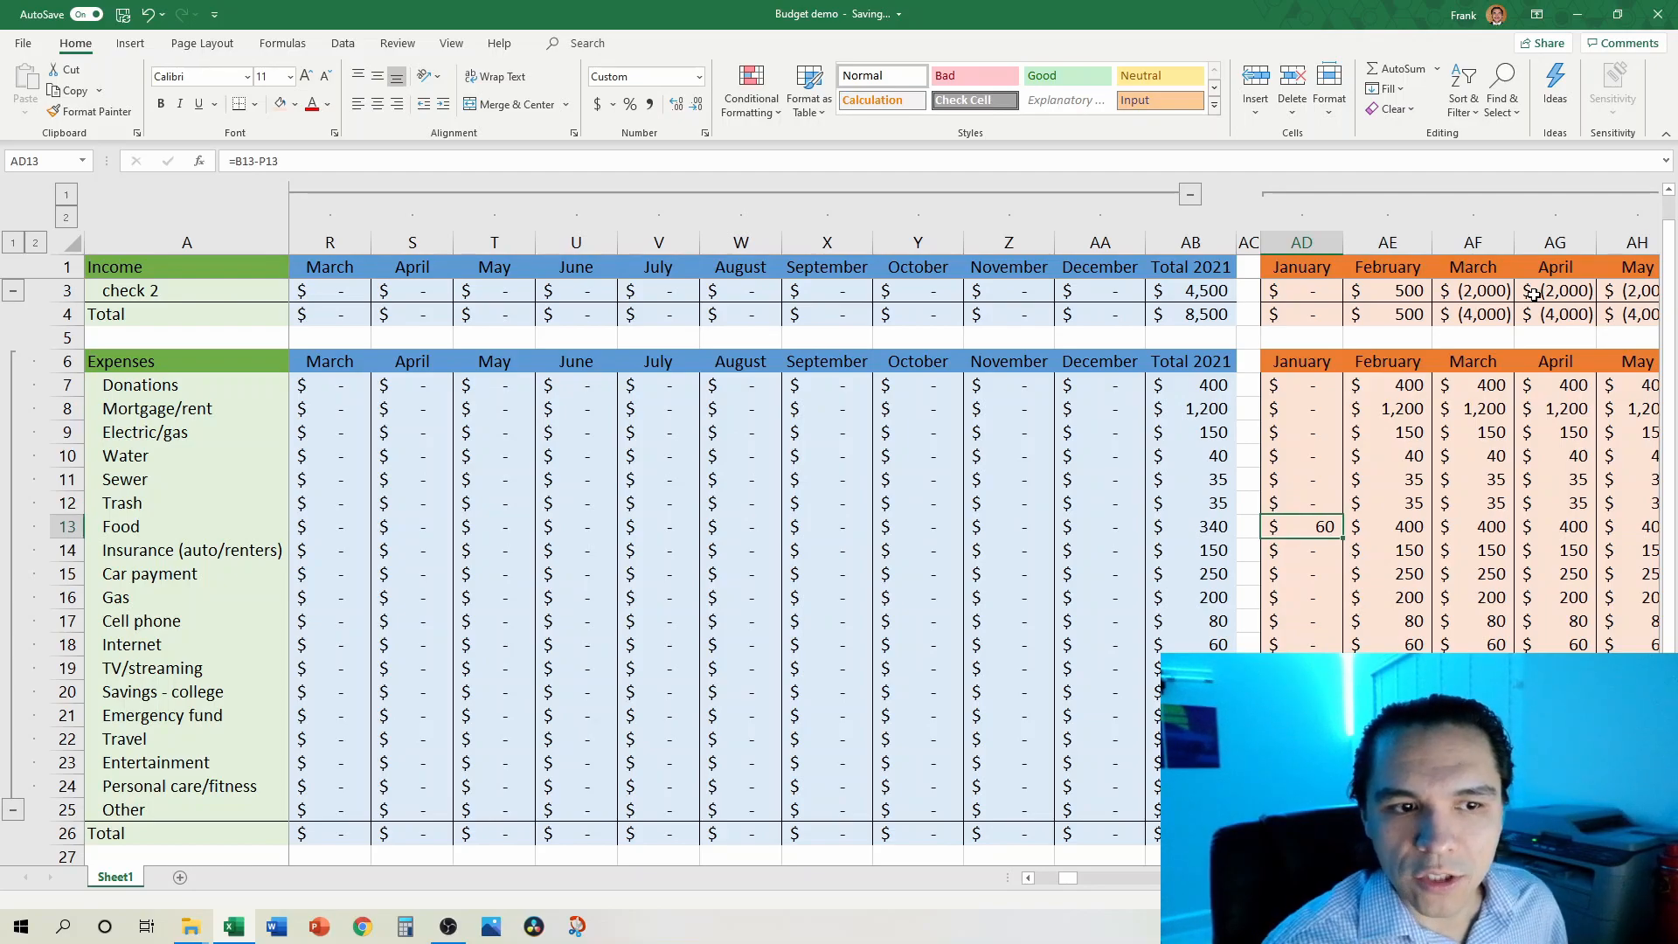
pyautogui.press('Left')
pyautogui.press('Left')
pyautogui.press('Left')
pyautogui.press('Left')
pyautogui.press('Left')
pyautogui.press('Left')
pyautogui.press('Left')
pyautogui.press('Left')
pyautogui.press('Left')
pyautogui.press('Left')
pyautogui.press('Left')
pyautogui.press('Left')
pyautogui.press('Left')
pyautogui.press('Left')
pyautogui.press('Left')
pyautogui.press('Left')
pyautogui.press('Left')
pyautogui.press('Left')
pyautogui.press('Left')
pyautogui.press('Left')
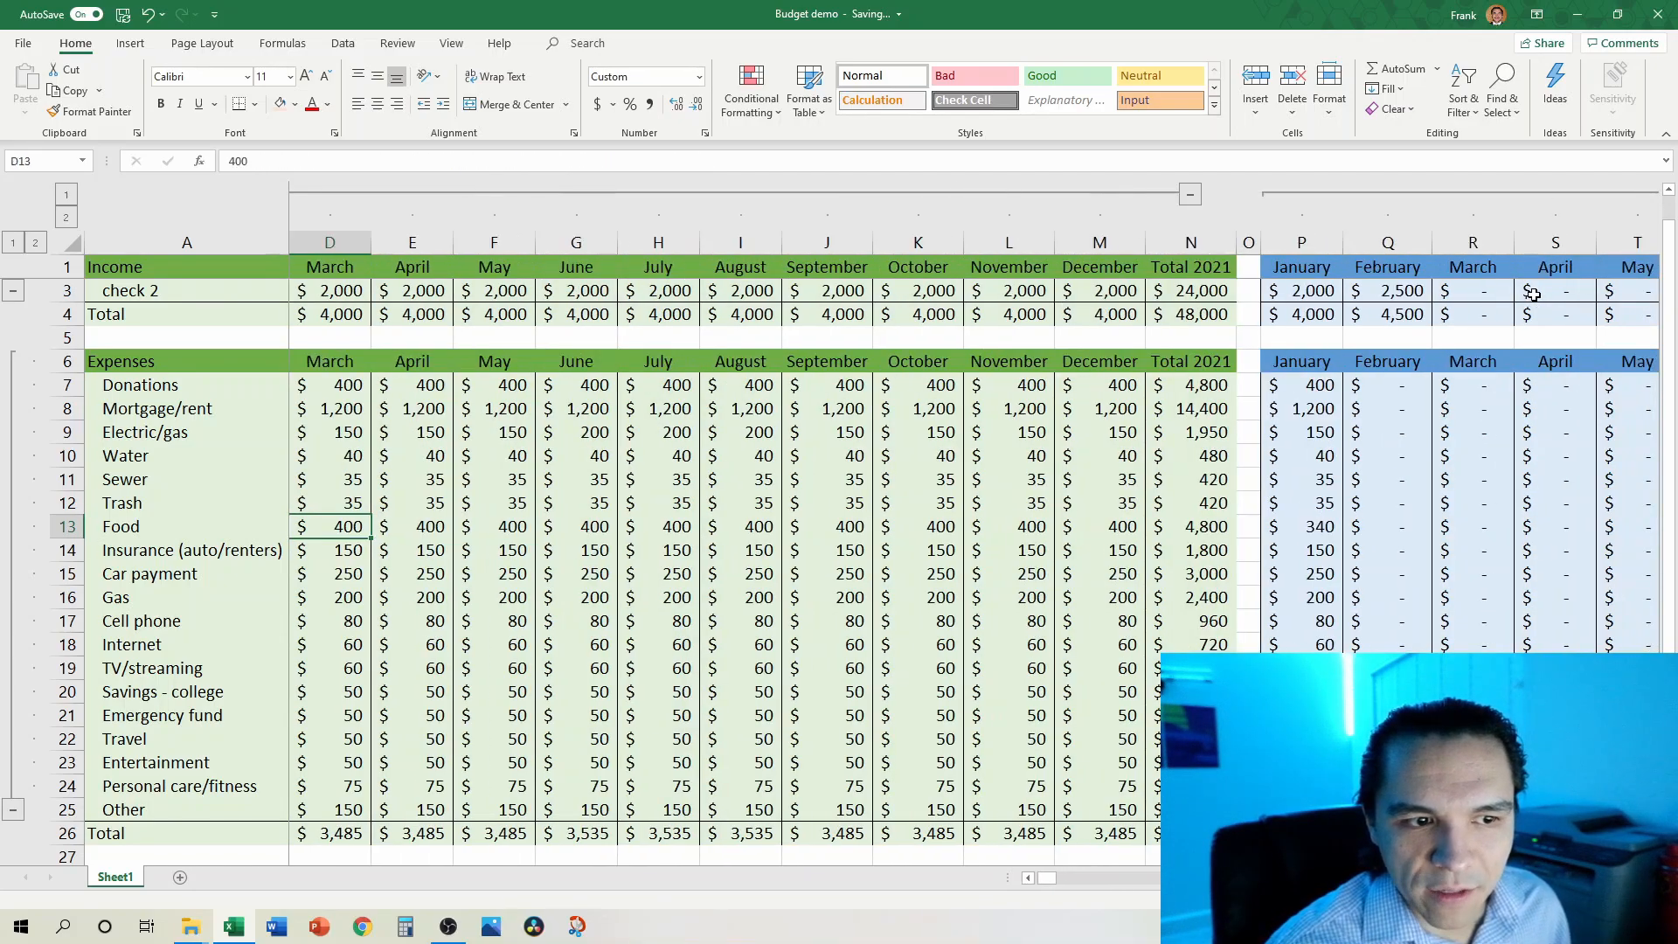
pyautogui.press('Right')
pyautogui.press('Right')
pyautogui.press('Right')
pyautogui.press('Right')
pyautogui.press('Right')
pyautogui.press('Right')
pyautogui.press('Right')
pyautogui.press('Right')
pyautogui.press('Right')
pyautogui.press('Right')
pyautogui.press('Right')
pyautogui.press('Right')
pyautogui.press('Right')
pyautogui.press('Right')
pyautogui.press('Right')
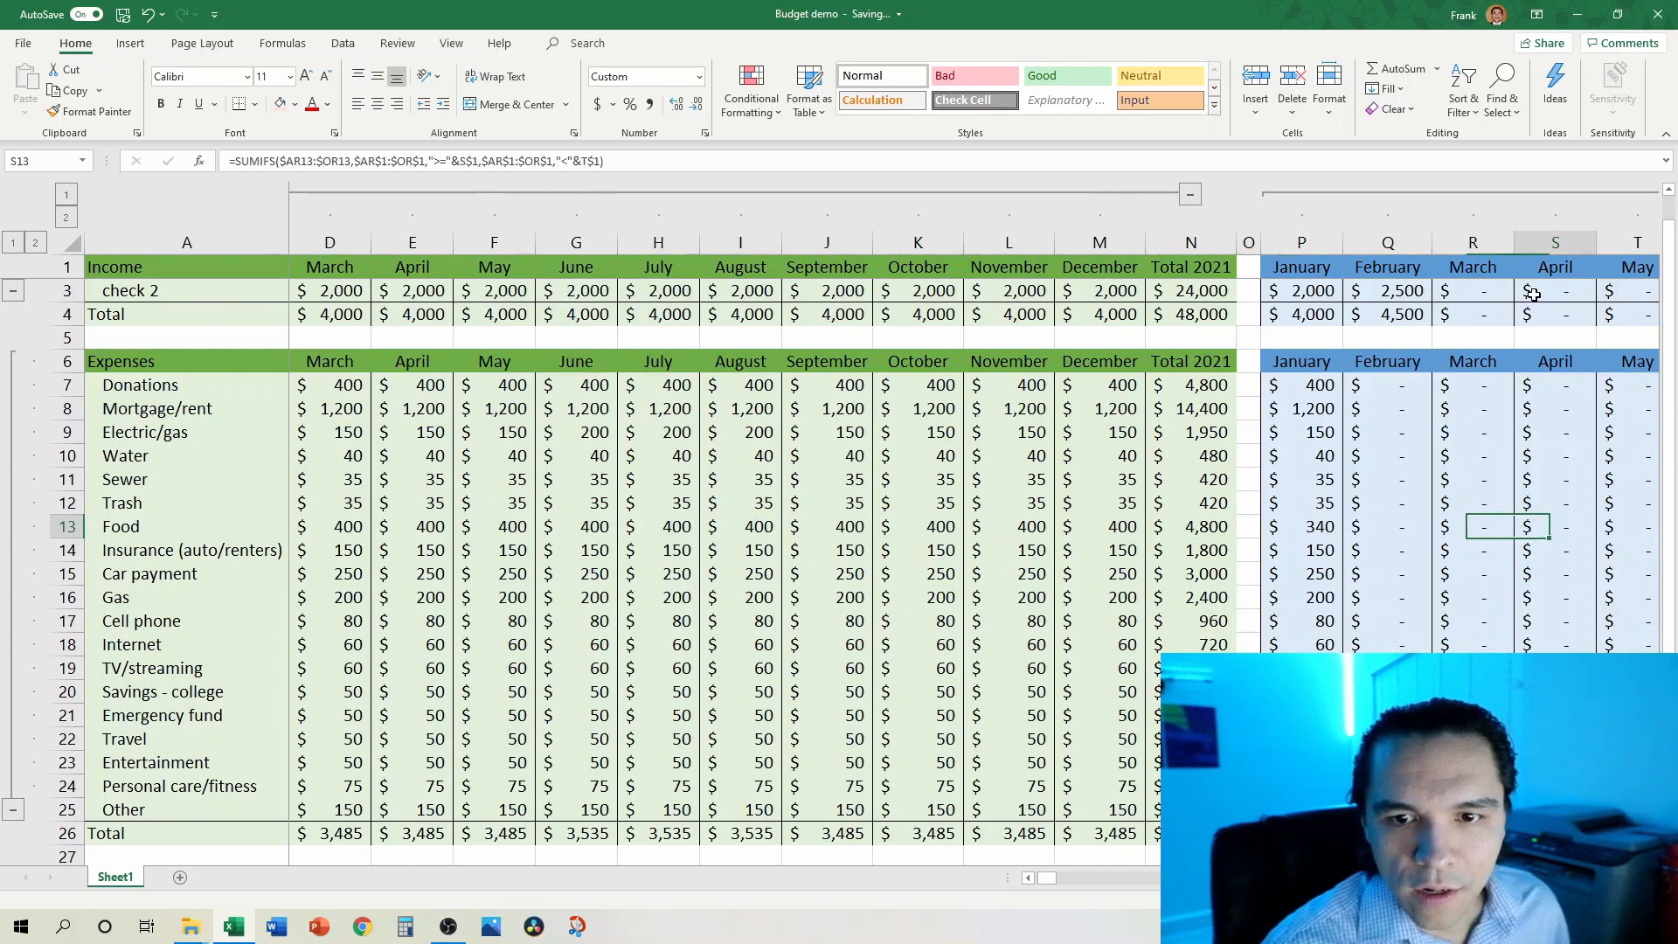
pyautogui.press('Right')
pyautogui.press('Right')
pyautogui.press('Right')
pyautogui.press('Right')
pyautogui.press('Right')
pyautogui.press('Right')
pyautogui.press('Right')
pyautogui.press('Right')
pyautogui.press('Right')
pyautogui.press('Right')
pyautogui.press('Right')
pyautogui.press('Right')
pyautogui.press('Right')
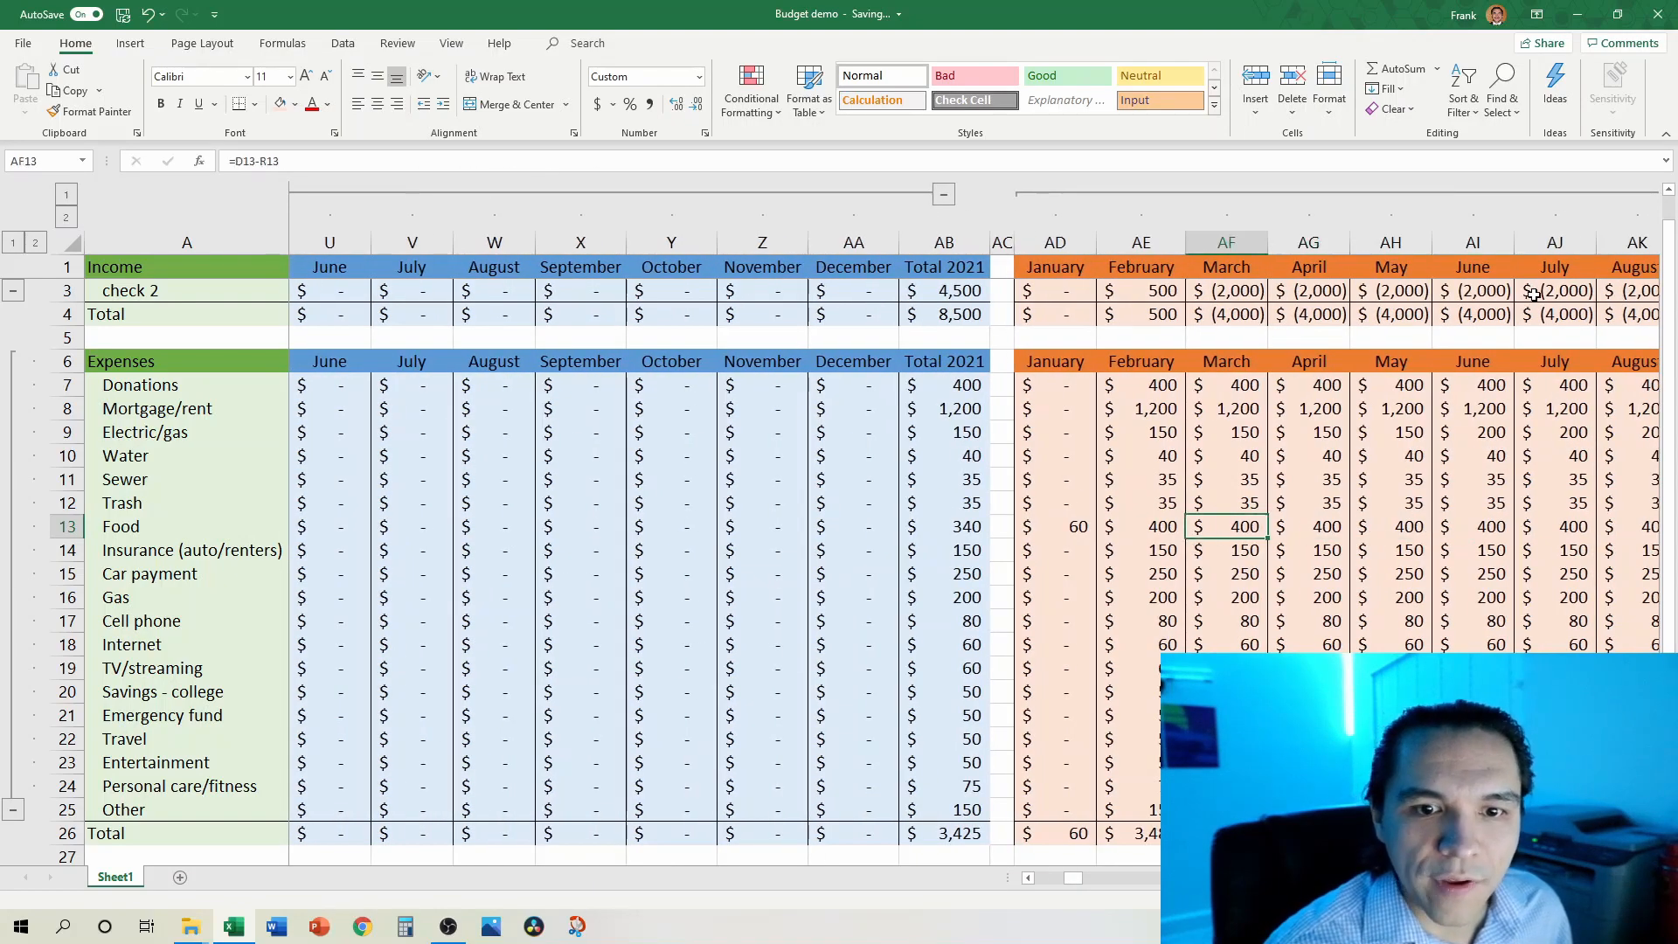
pyautogui.press('Left')
pyautogui.press('Left')
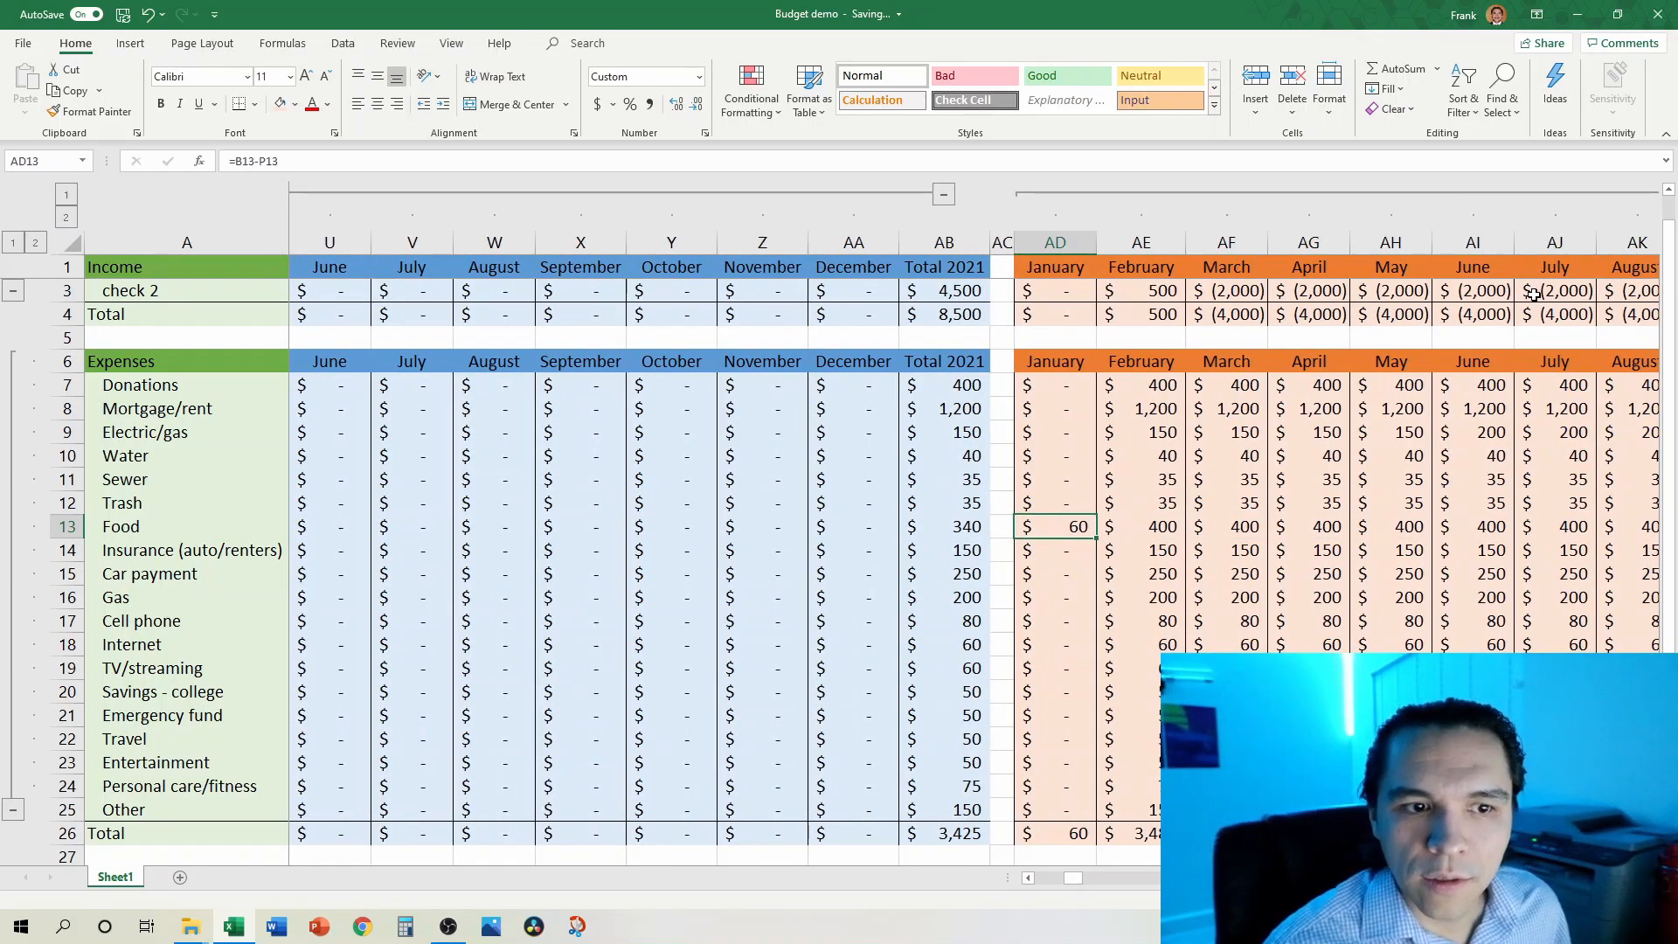
# Step: Set the Mortgage/rent daily entry for 1/1/2021 to 1300
pyautogui.press('Up')
pyautogui.press('Up')
pyautogui.press('Right')
pyautogui.press('Right')
pyautogui.press('Right')
pyautogui.press('Right')
pyautogui.press('Right')
pyautogui.press('Right')
pyautogui.press('Right')
pyautogui.press('Right')
pyautogui.press('Right')
pyautogui.press('Right')
pyautogui.press('Right')
pyautogui.press('Right')
pyautogui.press('Right')
pyautogui.press('Right')
pyautogui.press('Right')
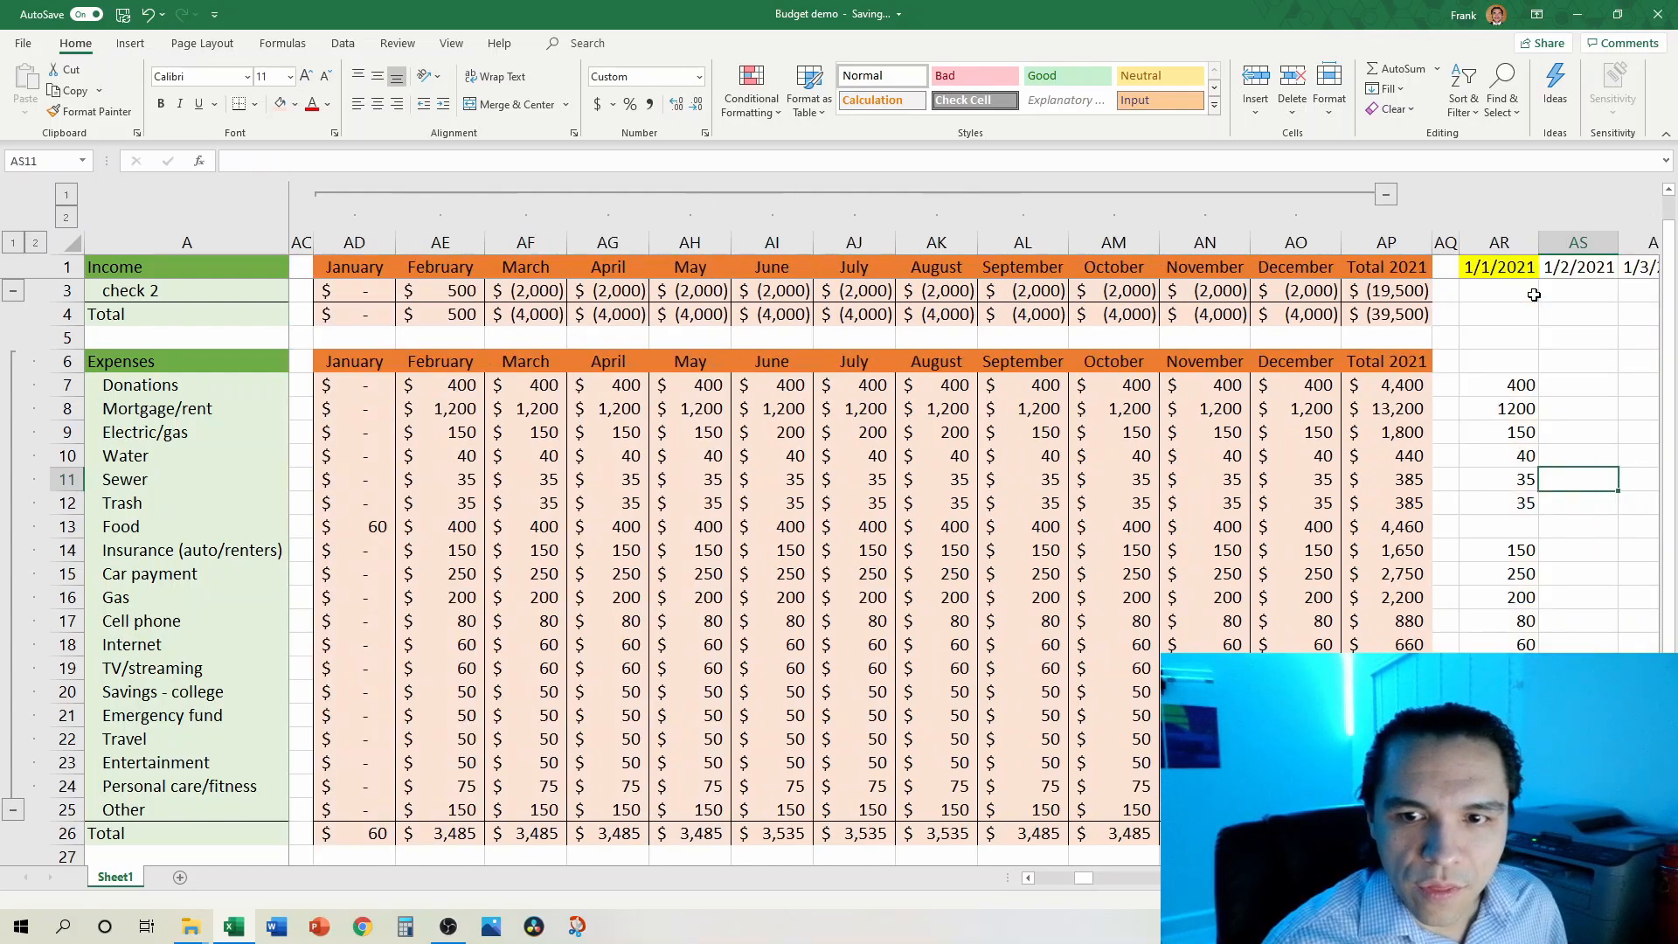
pyautogui.press('Right')
pyautogui.press('Right')
pyautogui.press('Right')
pyautogui.press('Right')
pyautogui.press('Right')
pyautogui.press('Right')
pyautogui.press('Right')
pyautogui.press('Right')
pyautogui.press('Right')
pyautogui.press('Right')
pyautogui.press('Left')
pyautogui.press('Left')
pyautogui.press('Left')
pyautogui.press('Left')
pyautogui.press('Left')
pyautogui.press('Left')
pyautogui.press('Left')
pyautogui.press('Left')
pyautogui.press('Left')
pyautogui.press('Left')
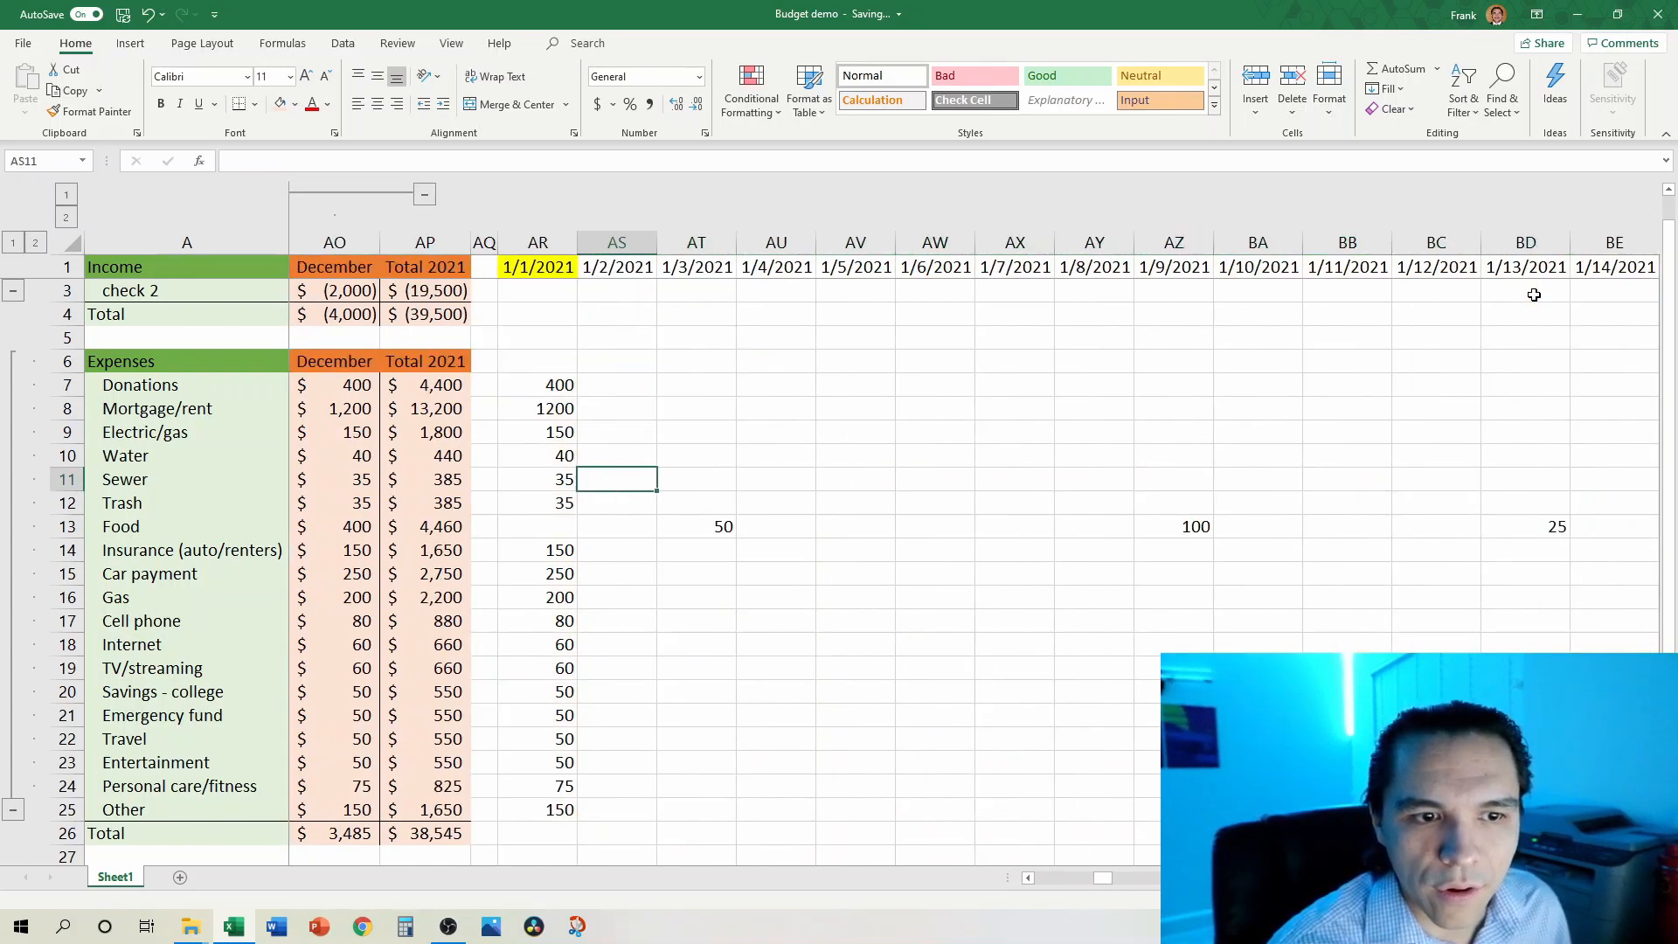
pyautogui.press('Left')
pyautogui.press('Up')
pyautogui.press('Up')
pyautogui.press('Up')
pyautogui.write('1300')
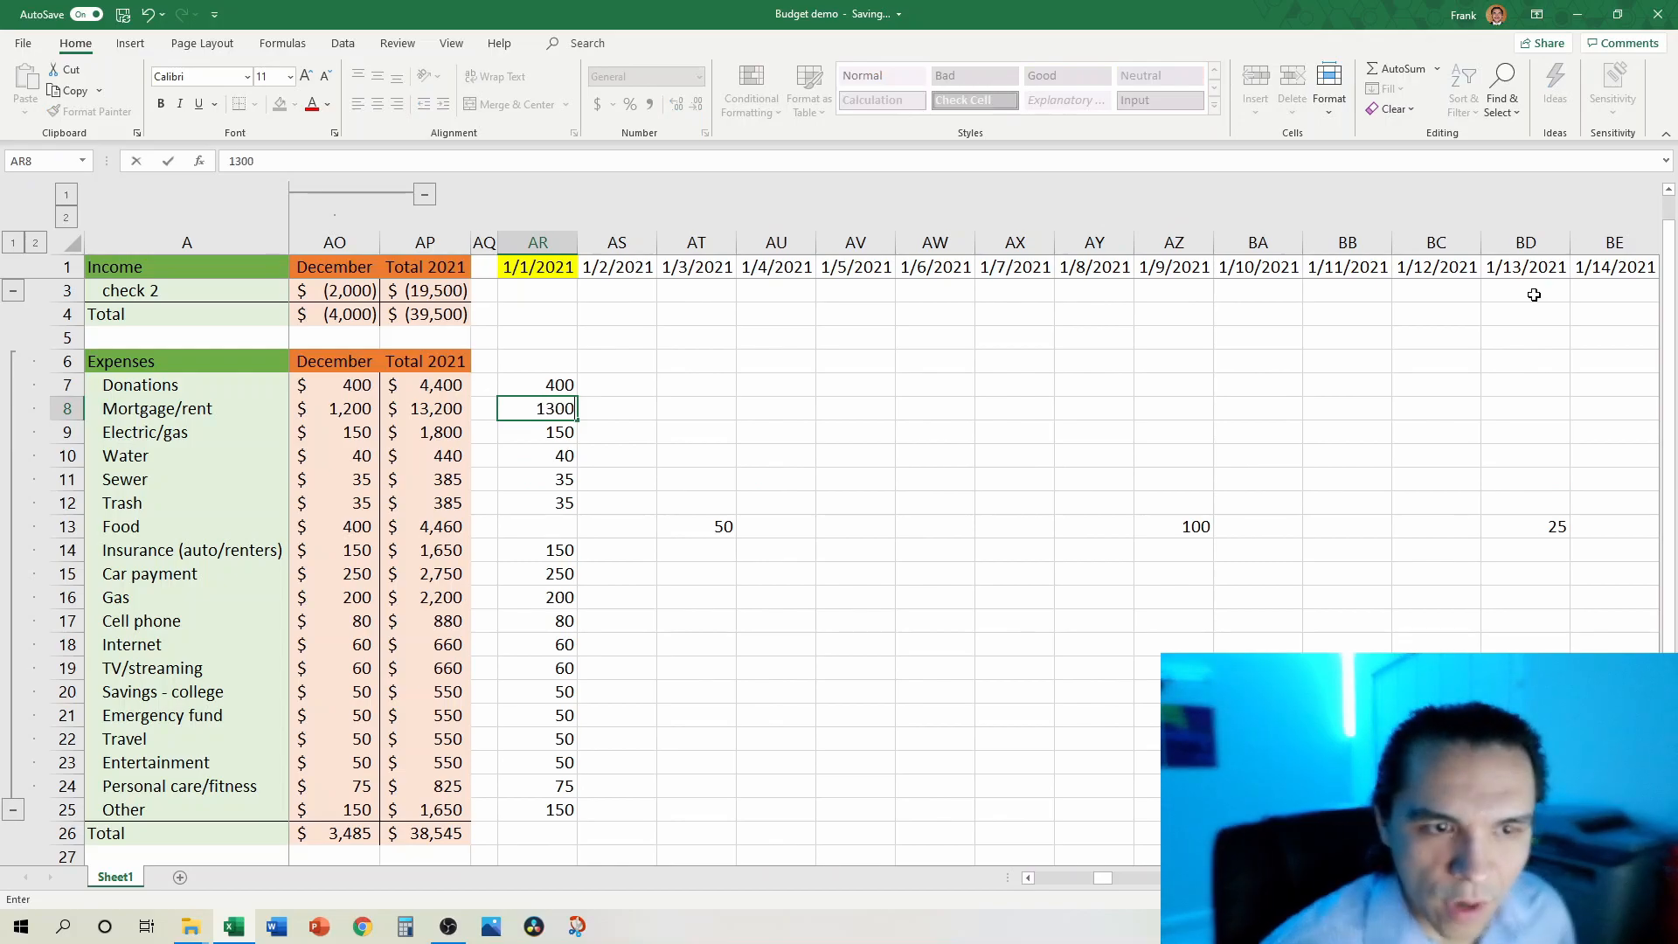
pyautogui.press('Left')
# Step: Examine the January Mortgage/rent and Total expense differences in the orange section
pyautogui.press('Left')
pyautogui.press('Left')
pyautogui.press('Left')
pyautogui.press('Left')
pyautogui.press('Left')
pyautogui.press('Left')
pyautogui.press('Left')
pyautogui.press('Left')
pyautogui.press('Left')
pyautogui.press('Left')
pyautogui.press('Left')
pyautogui.press('Left')
pyautogui.press('Left')
pyautogui.press('Left')
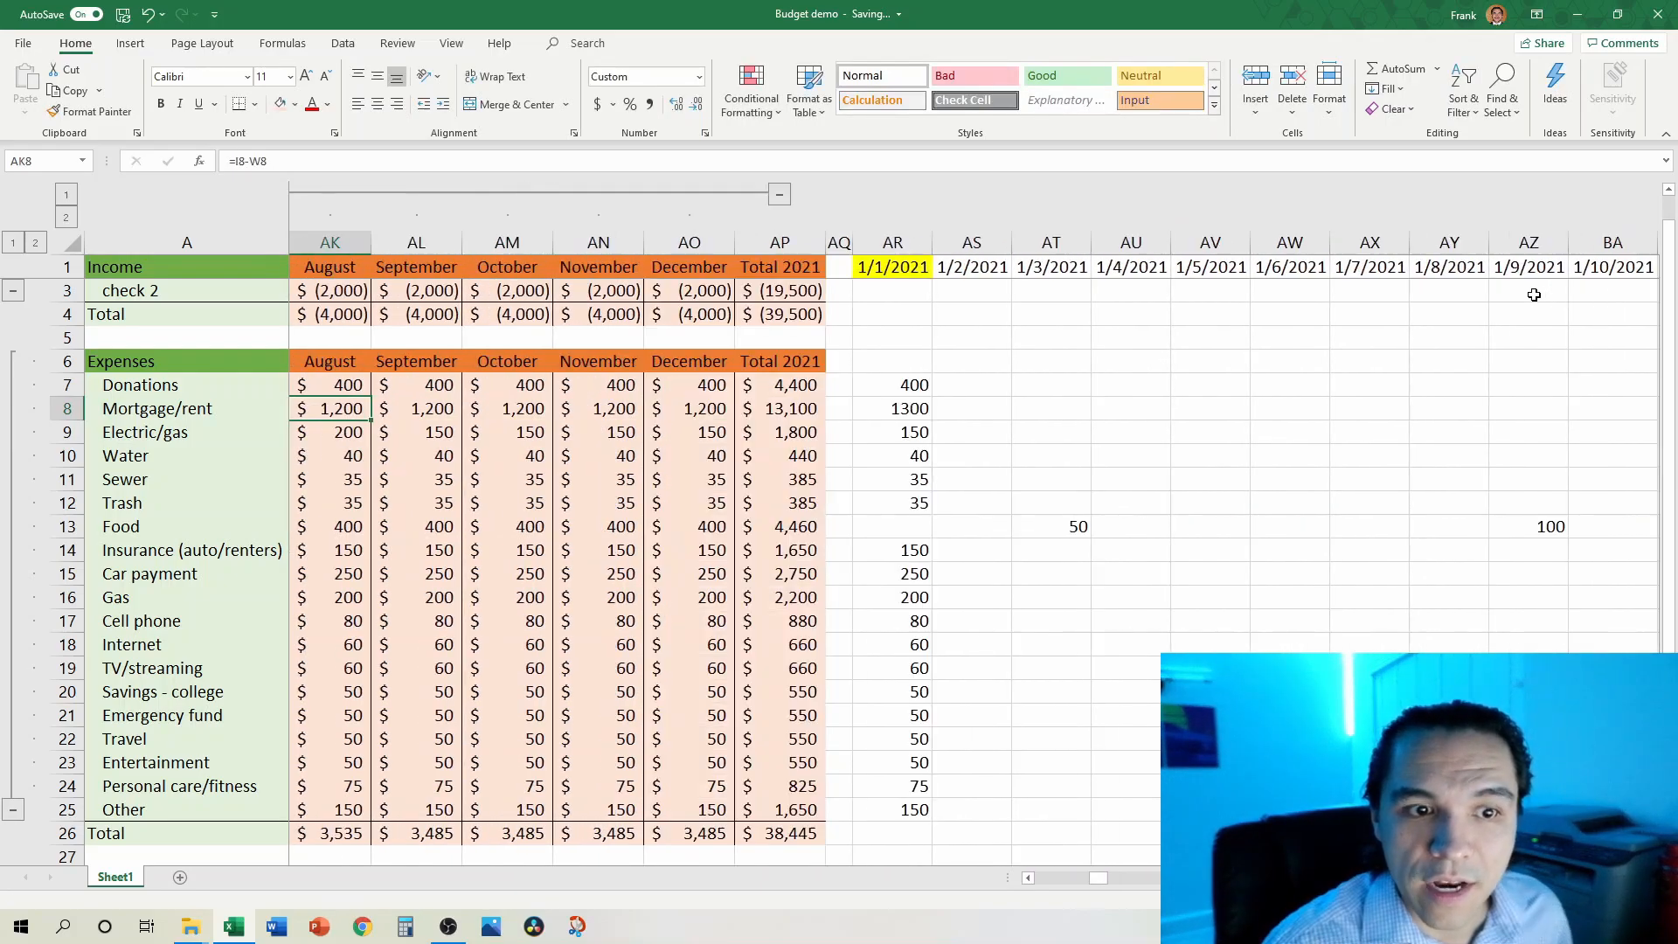
pyautogui.press('Right')
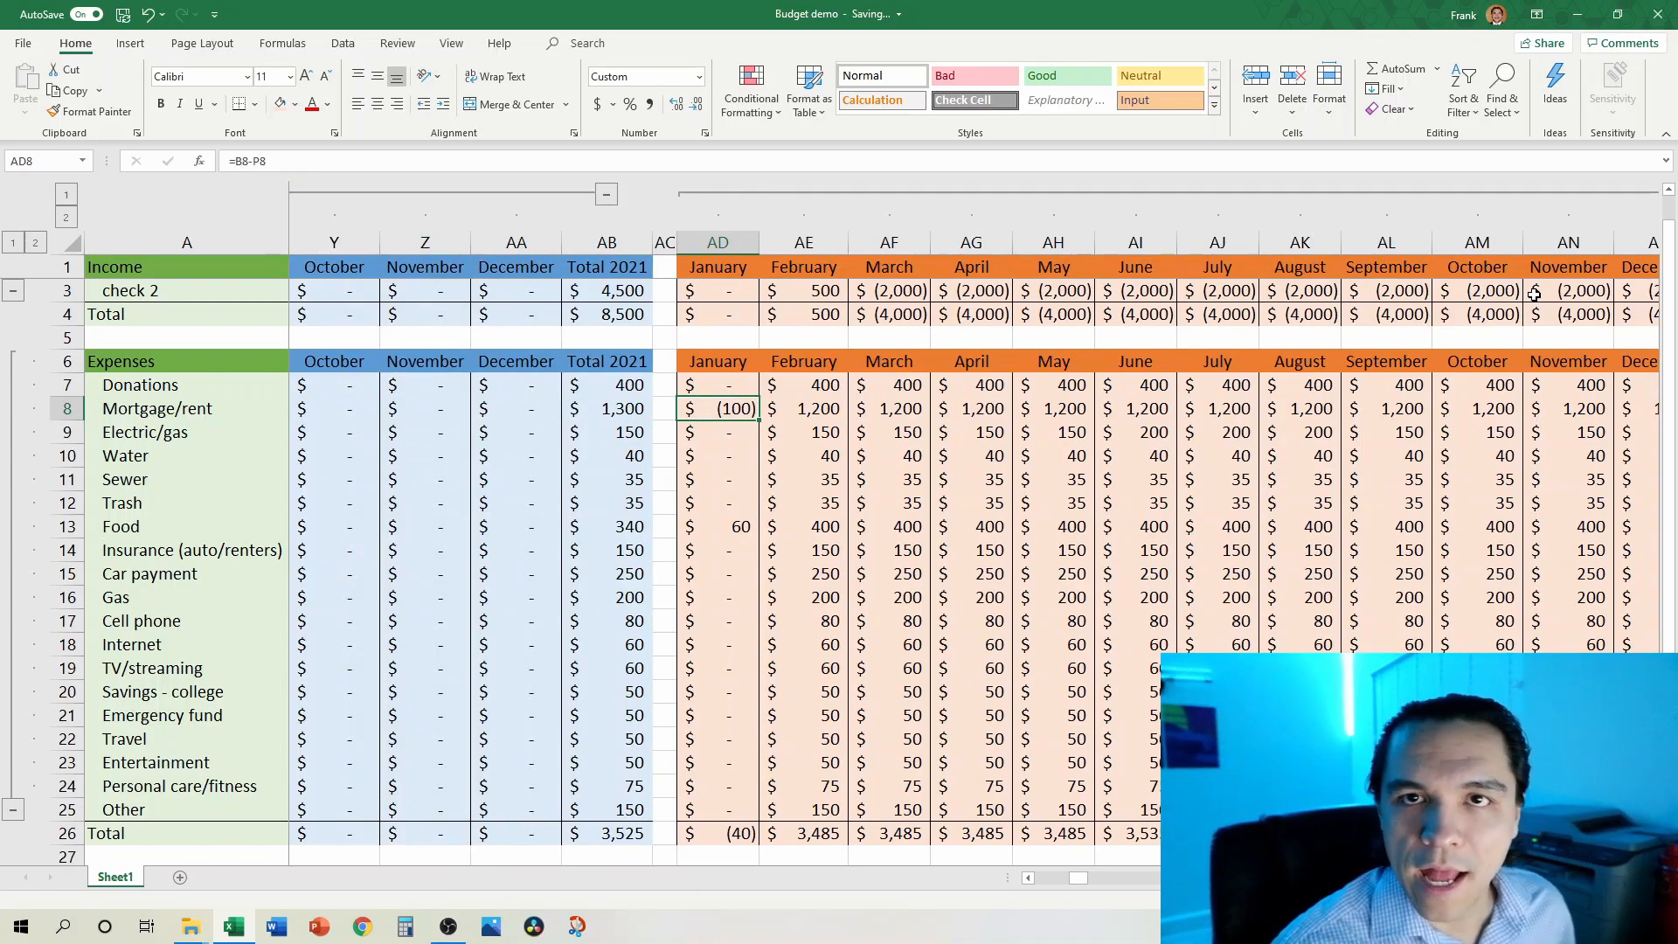
pyautogui.hotkey('ctrl', 'Down')
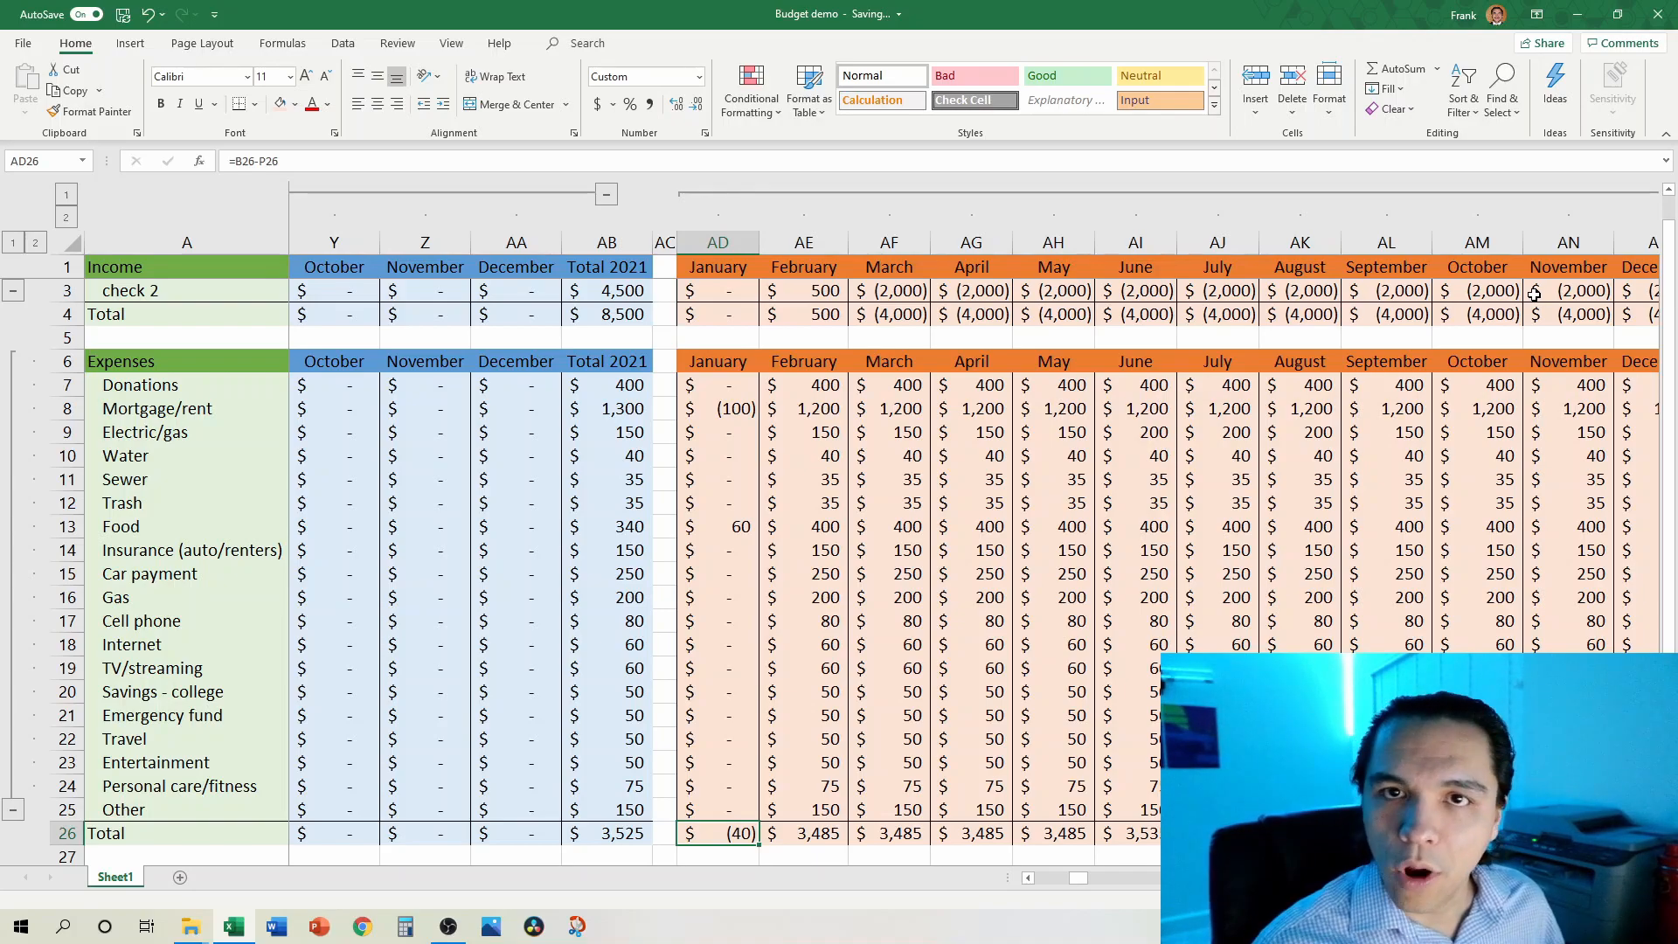
pyautogui.press('Down')
pyautogui.press('Up')
pyautogui.press('Up')
pyautogui.press('Up')
pyautogui.press('Up')
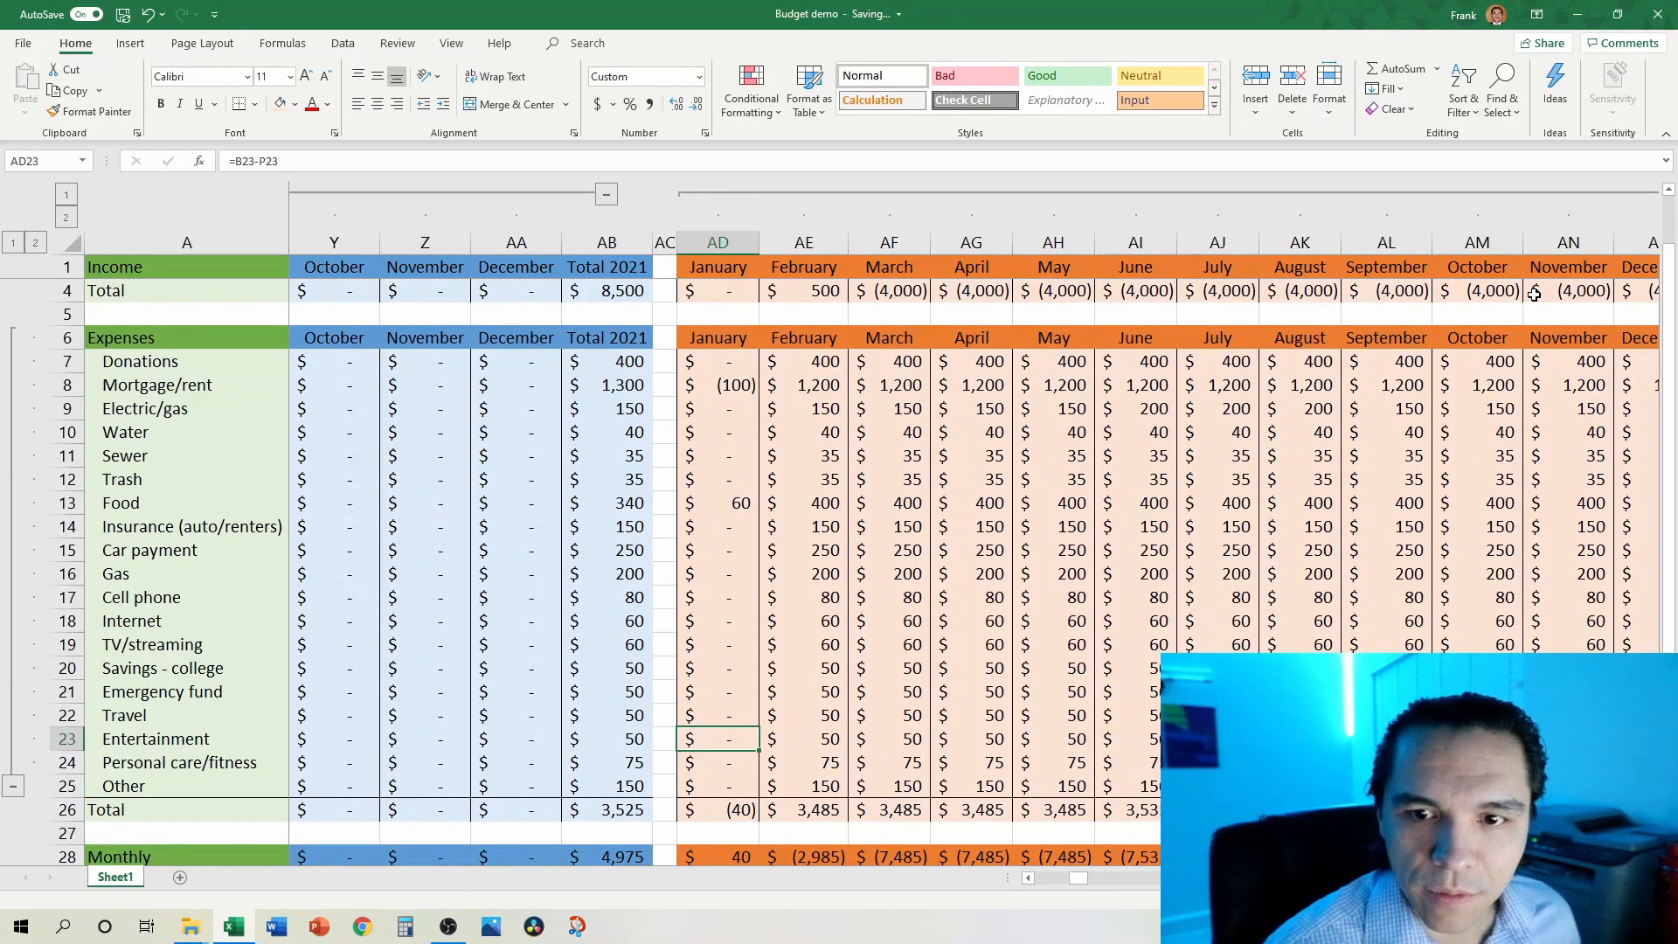
pyautogui.press('Right')
pyautogui.press('Up')
pyautogui.press('Up')
pyautogui.press('Up')
pyautogui.press('Up')
pyautogui.press('Right')
pyautogui.press('Right')
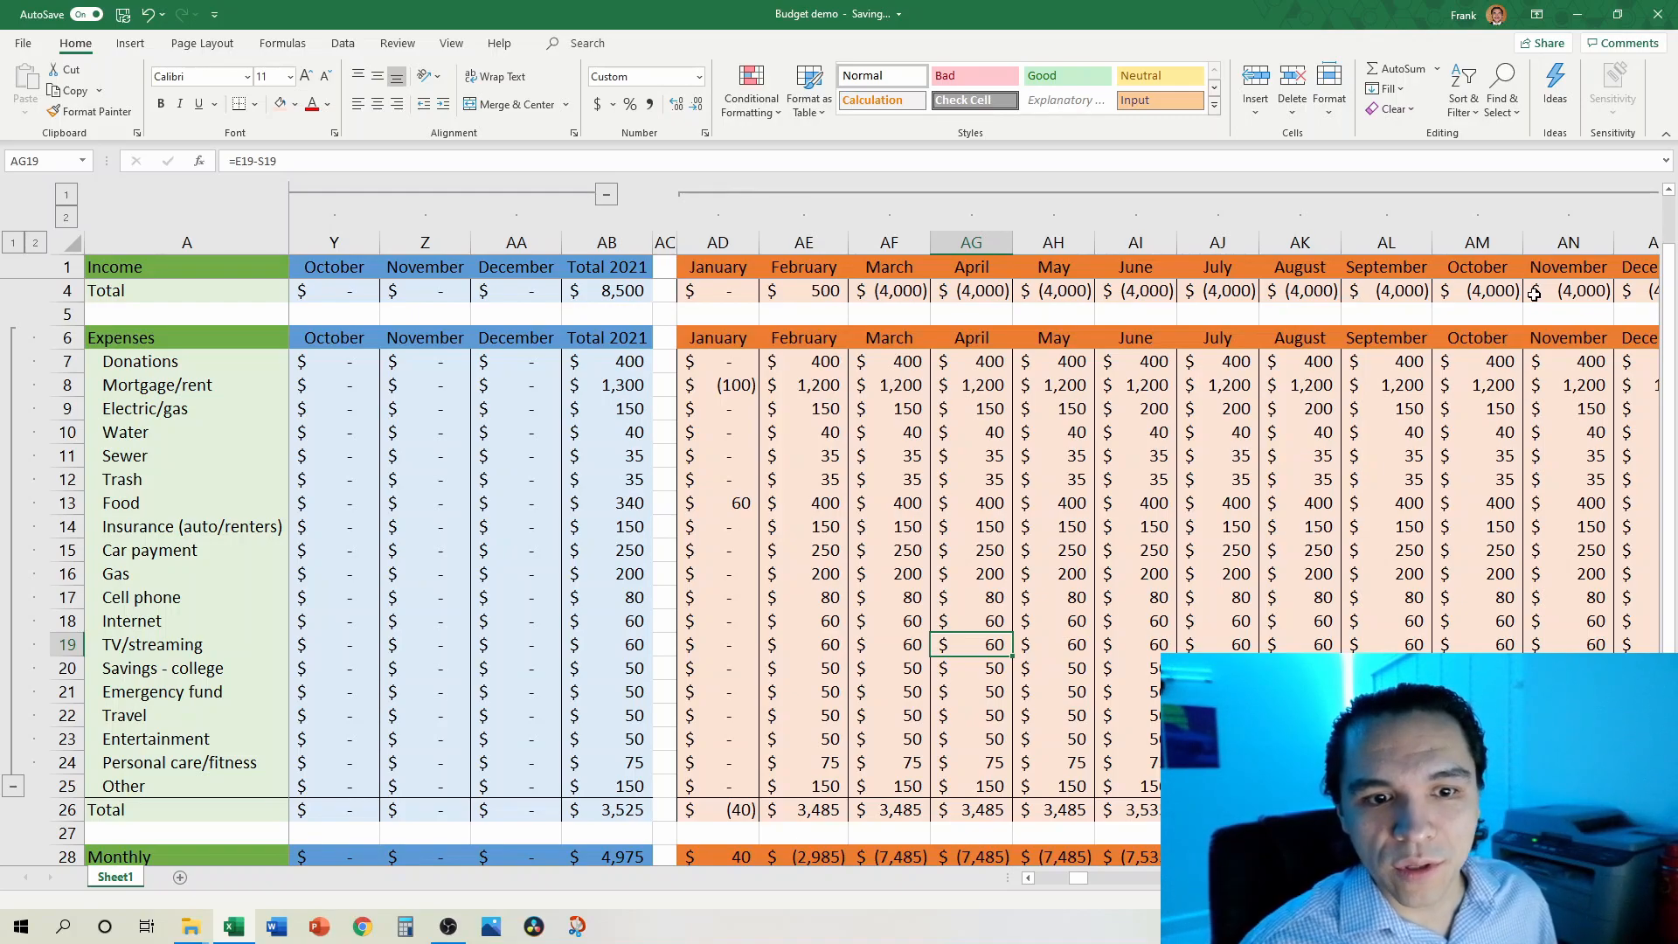
pyautogui.press('Left')
pyautogui.press('Left')
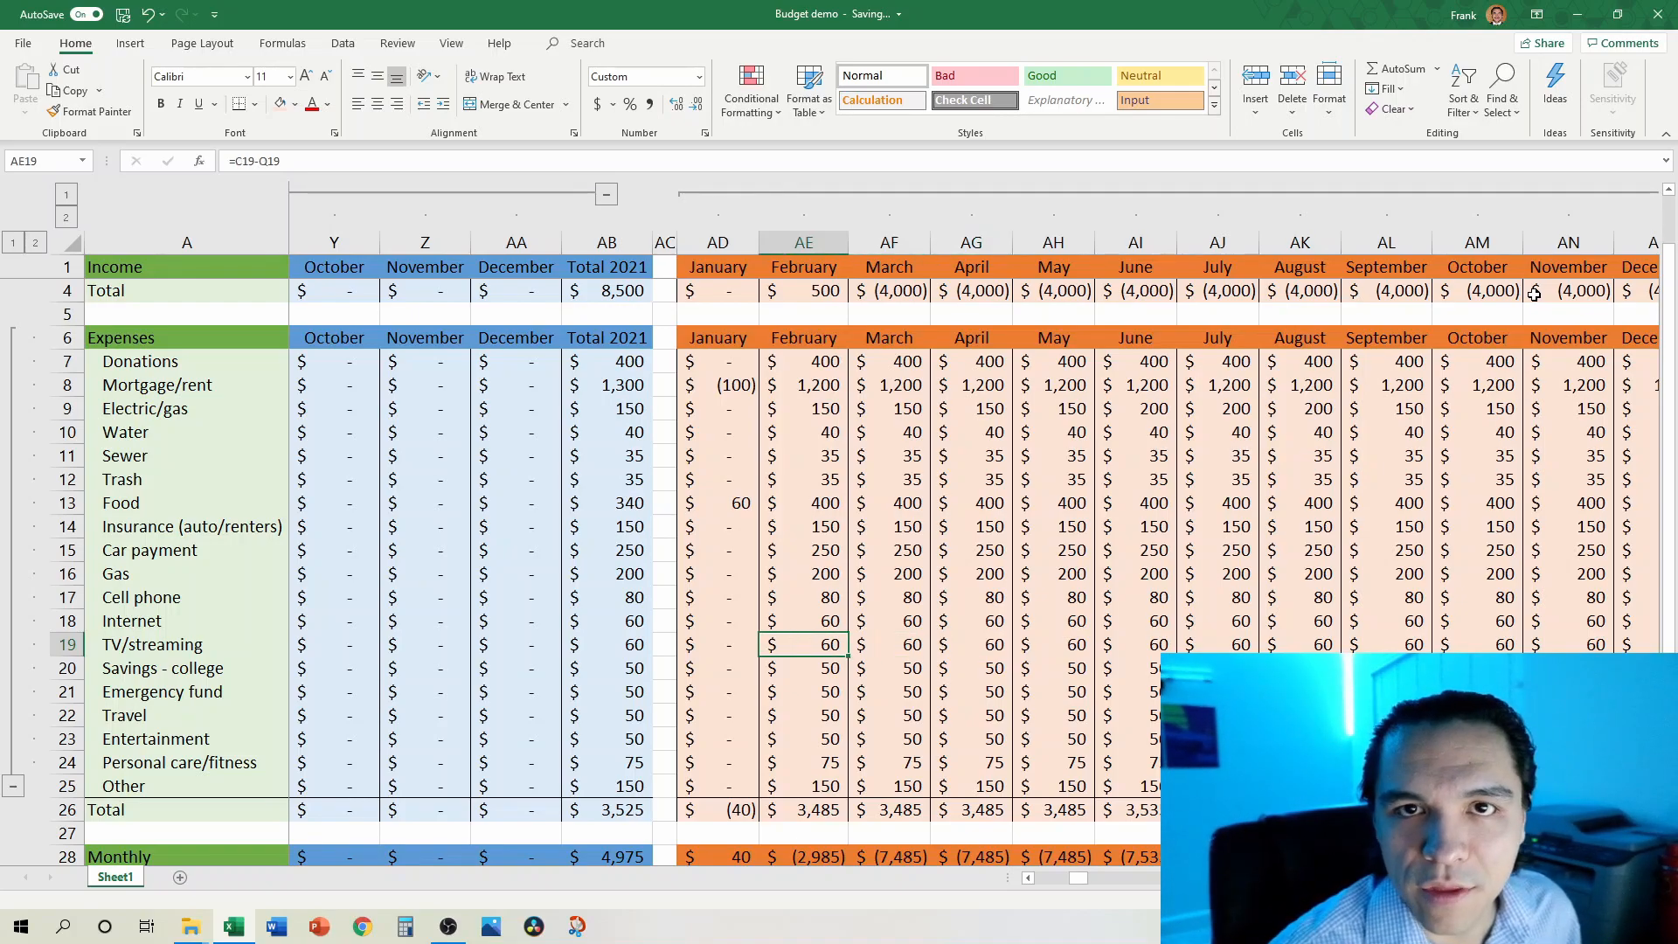
# Step: Enter the actual-minus-budget formula =P28-B28 across the orange section's Monthly and Cumulative rows, from January to Total 2021
pyautogui.press('Down')
pyautogui.press('Down')
pyautogui.press('Down')
pyautogui.press('Down')
pyautogui.press('Down')
pyautogui.press('Down')
pyautogui.press('Down')
pyautogui.press('Down')
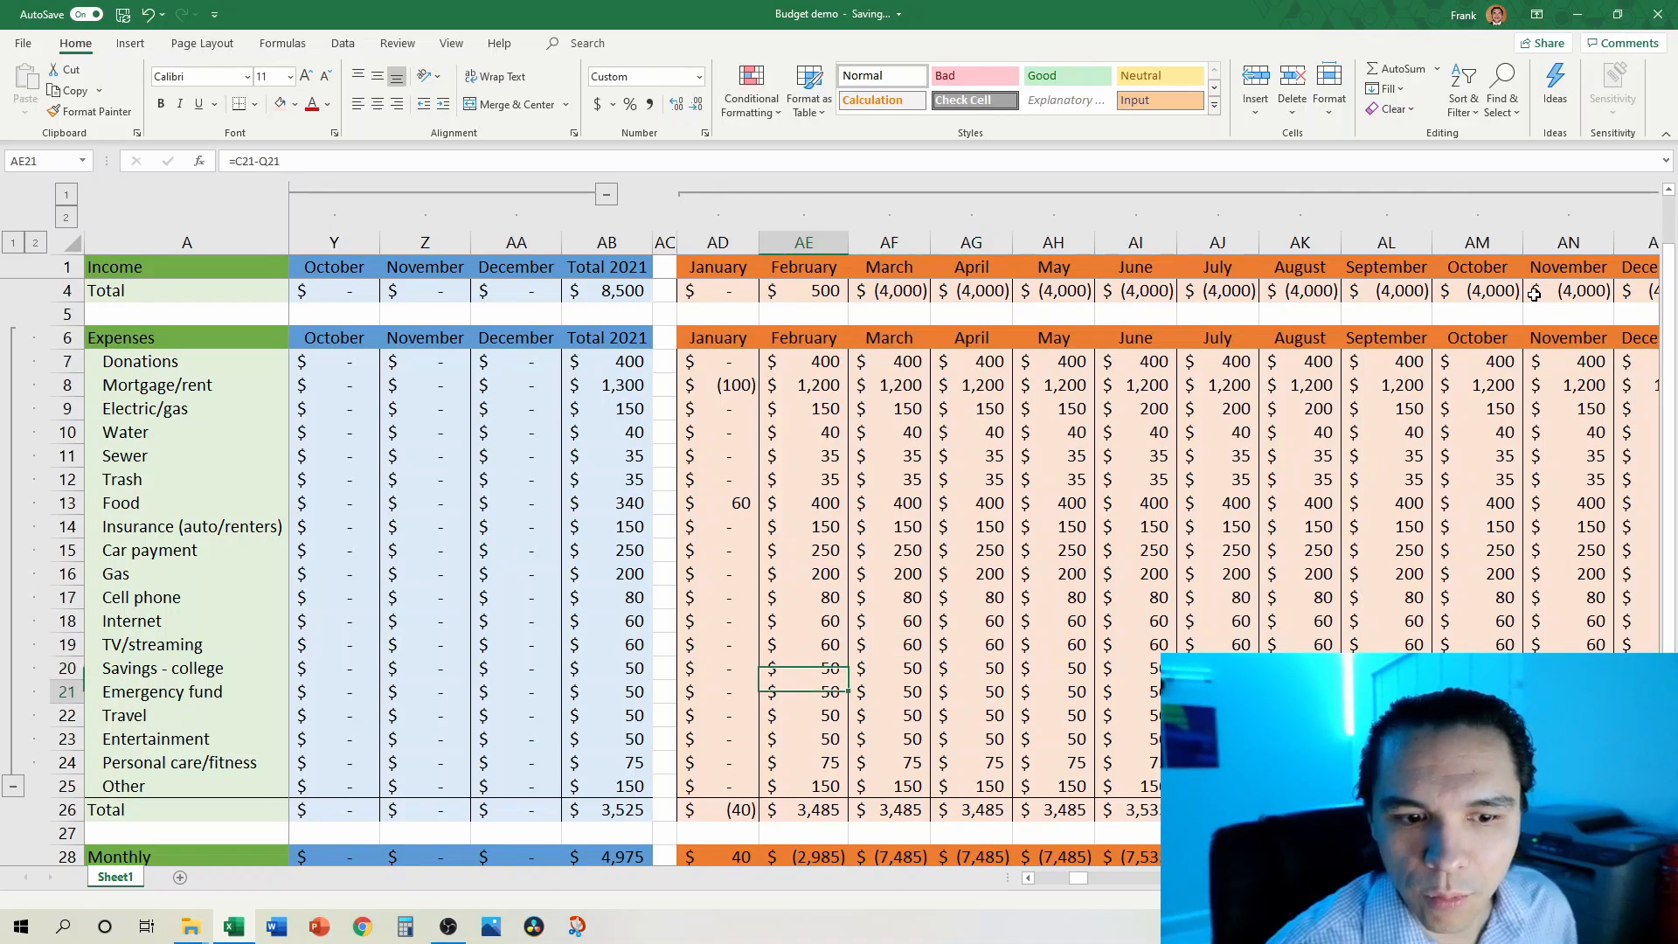
pyautogui.press('Down')
pyautogui.press('Down')
pyautogui.press('Down')
pyautogui.press('Down')
pyautogui.press('Down')
pyautogui.press('Down')
pyautogui.press('Left')
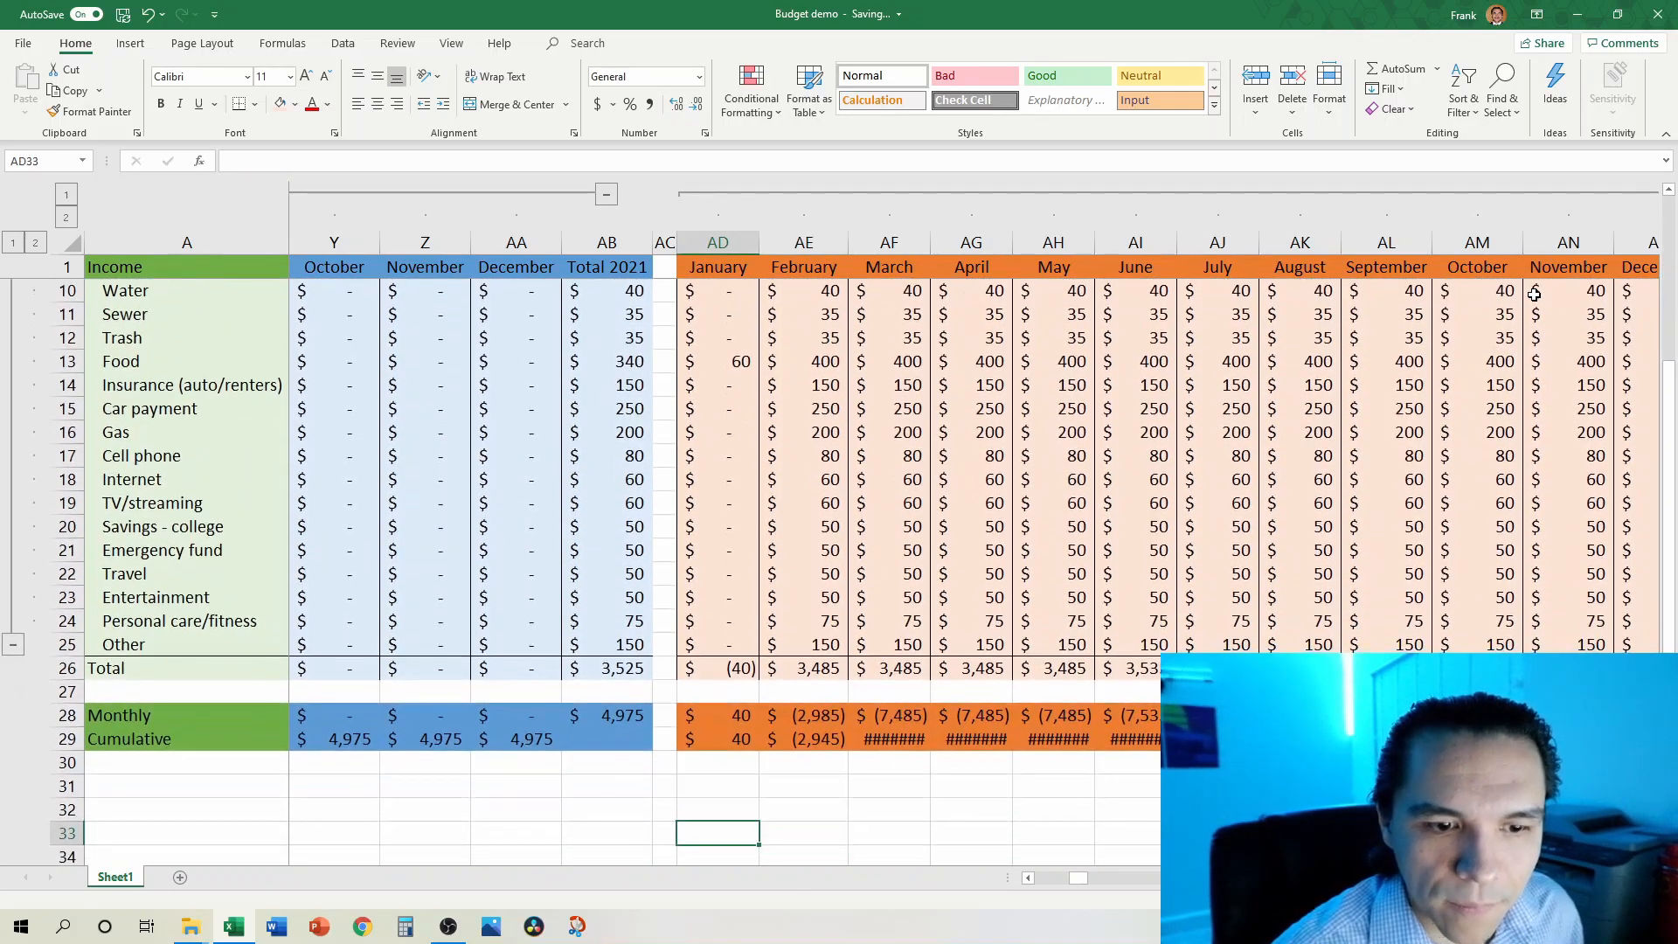
pyautogui.press('Up')
pyautogui.press('Up')
pyautogui.press('Up')
pyautogui.press('Up')
pyautogui.press('Up')
pyautogui.press('Up')
pyautogui.press('Down')
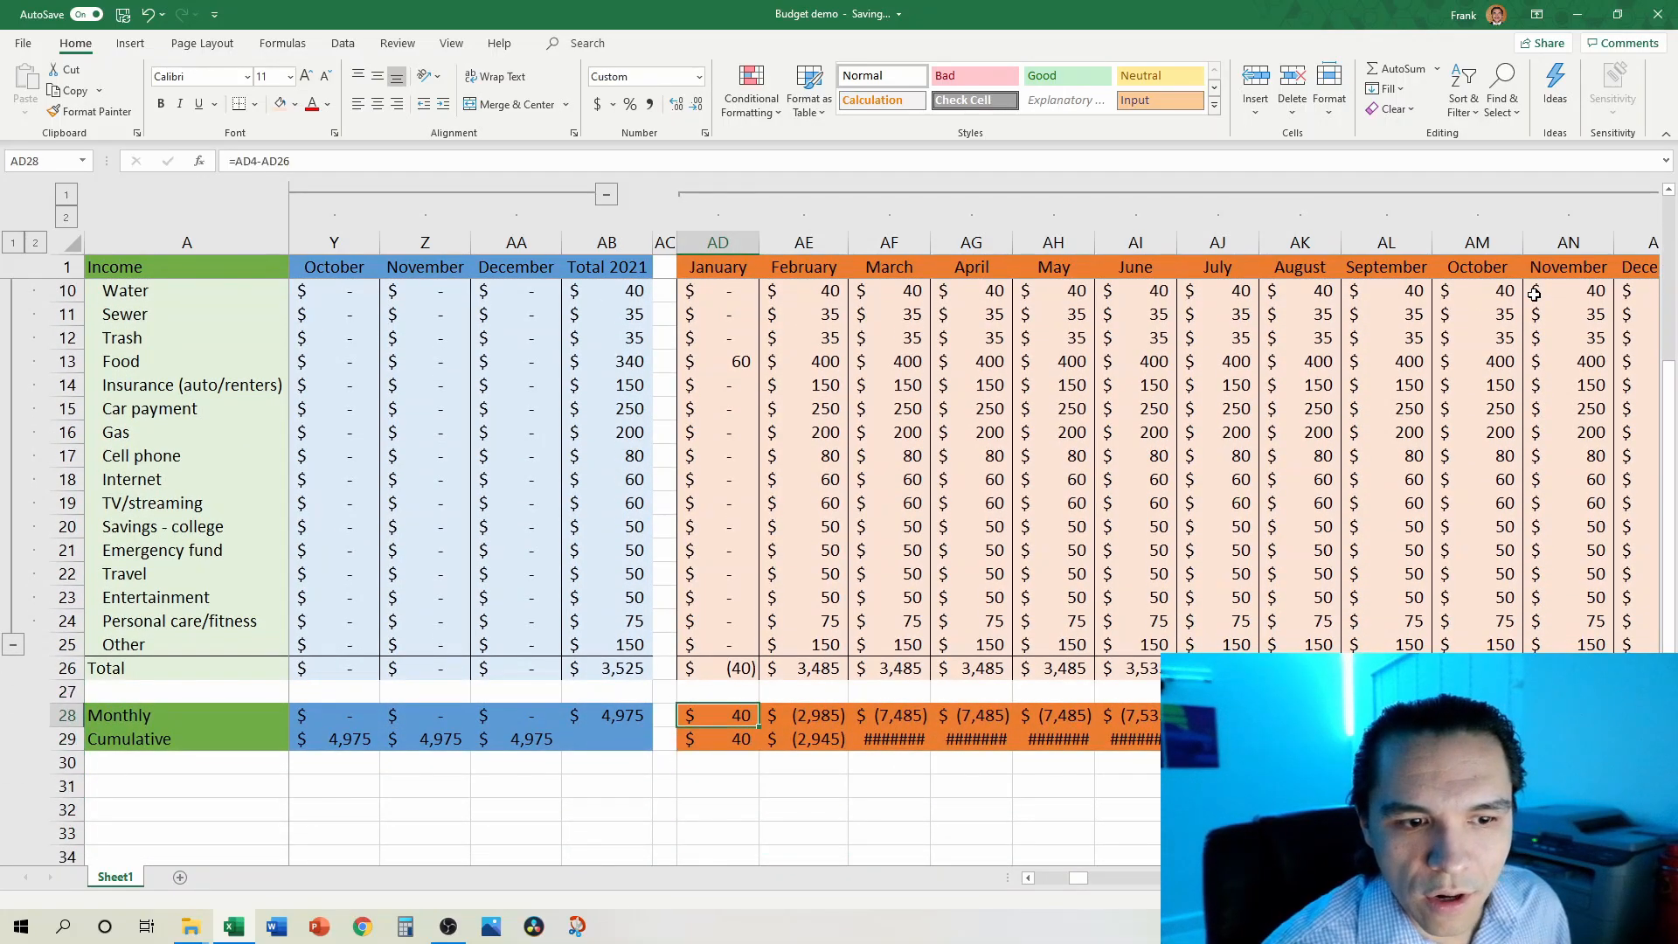
pyautogui.hotkey('shift', 'Down')
pyautogui.hotkey('ctrl', 'shift', 'Right')
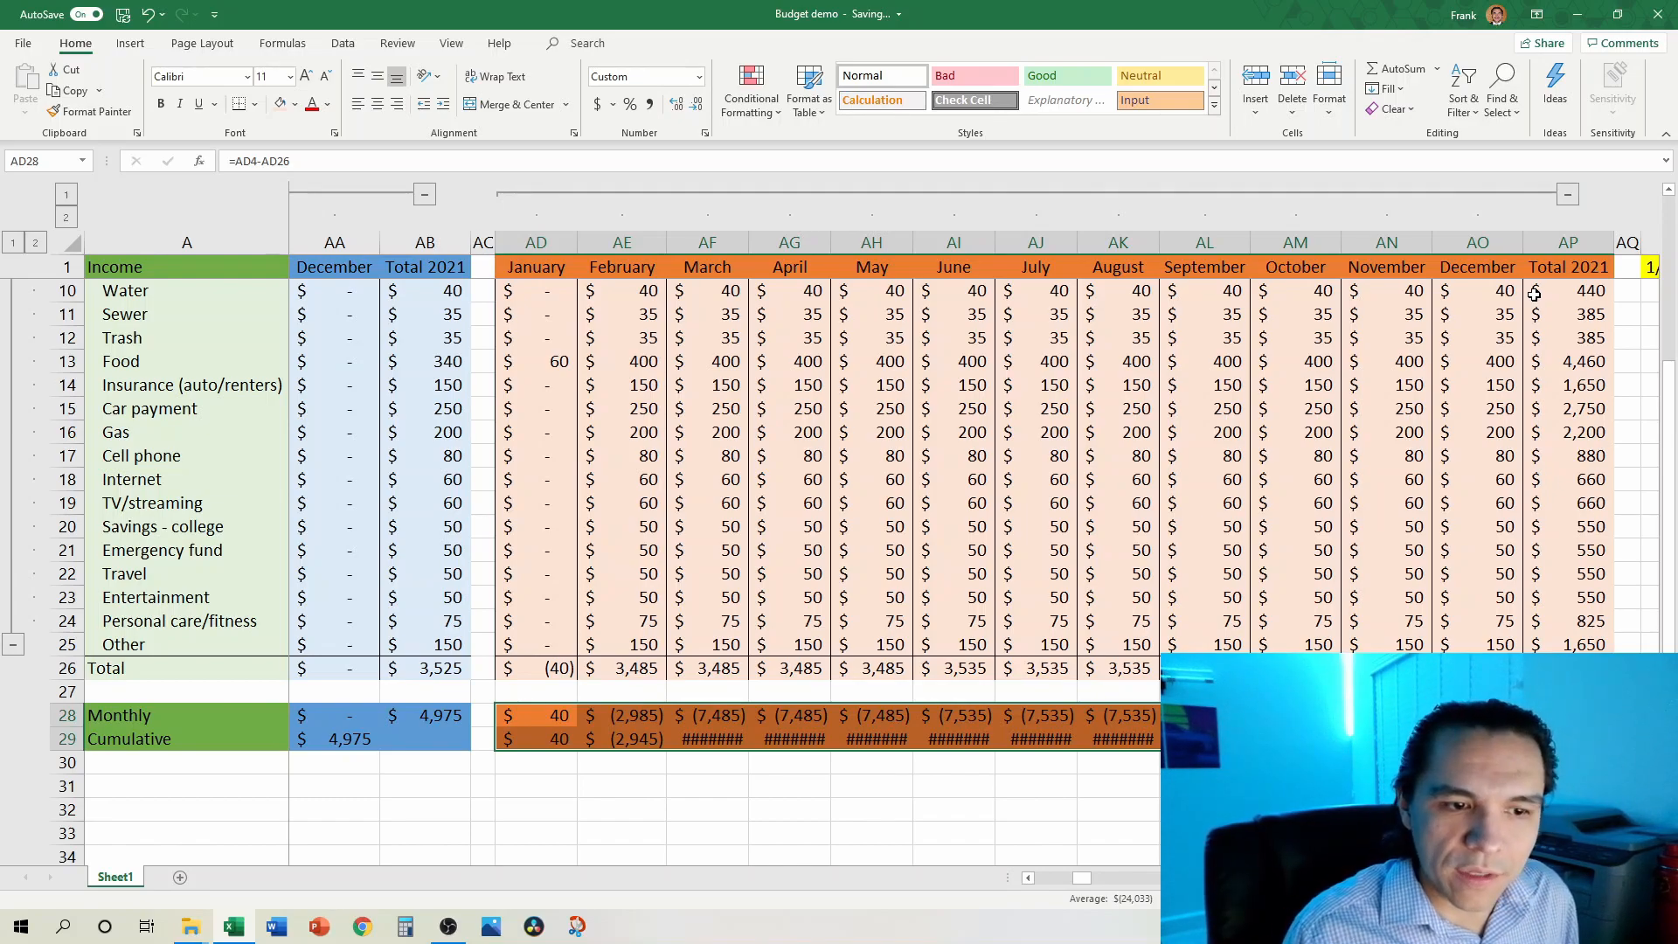
pyautogui.write('=')
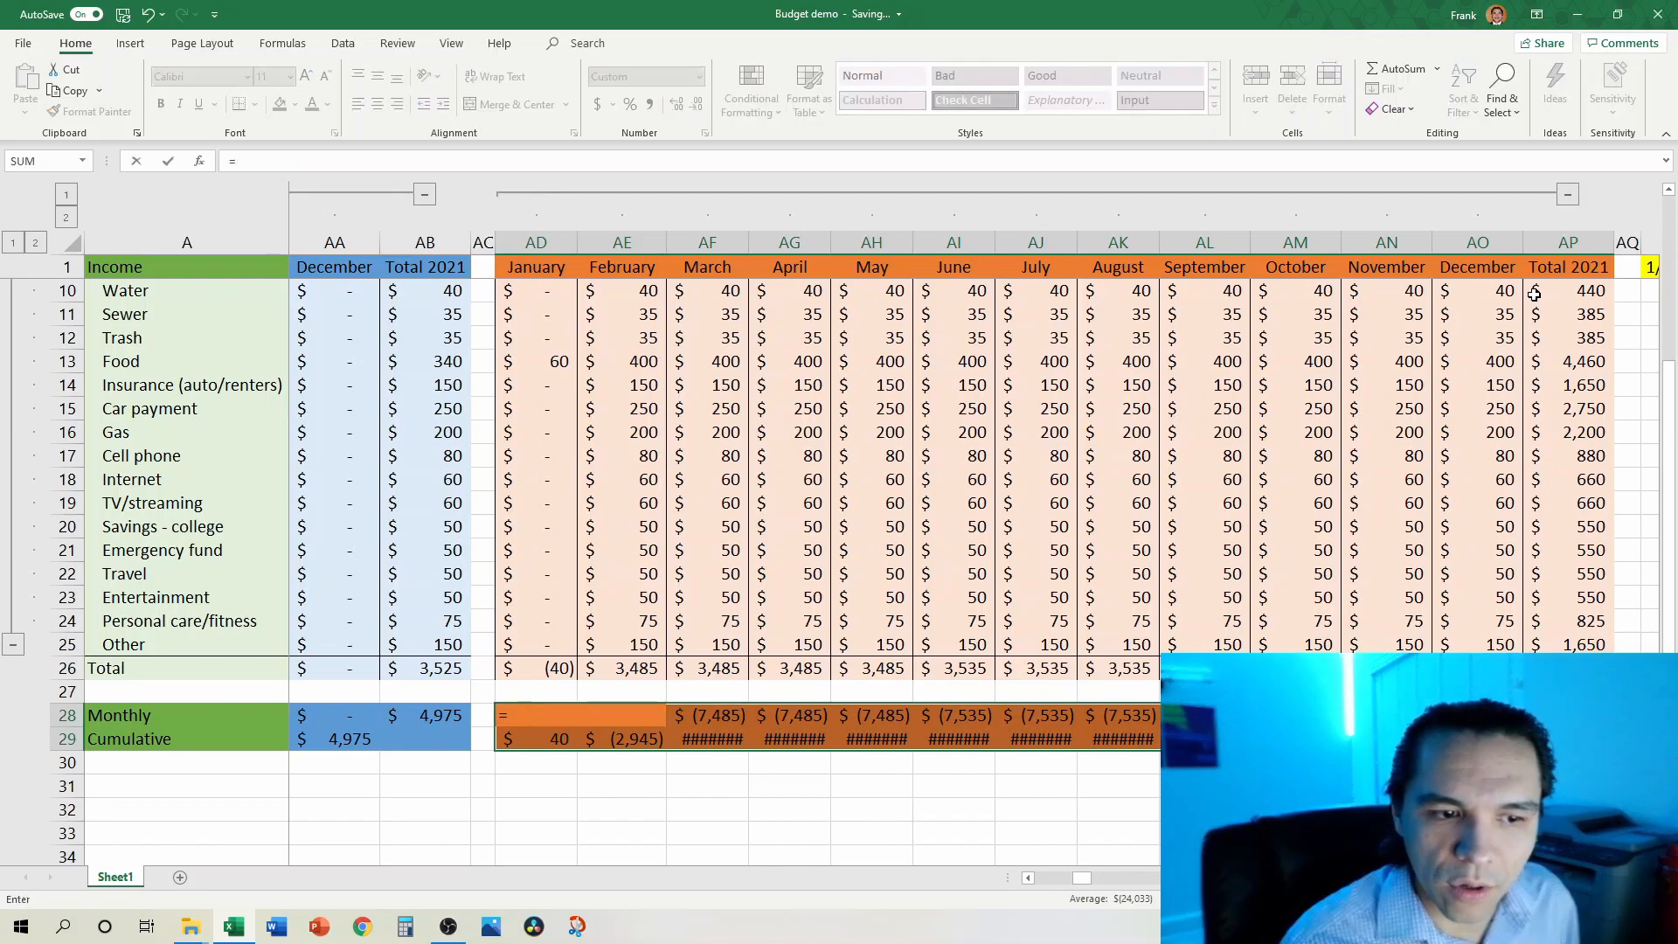
pyautogui.hotkey('ctrl', 'Left')
pyautogui.hotkey('ctrl', 'Left')
pyautogui.hotkey('ctrl', 'Left')
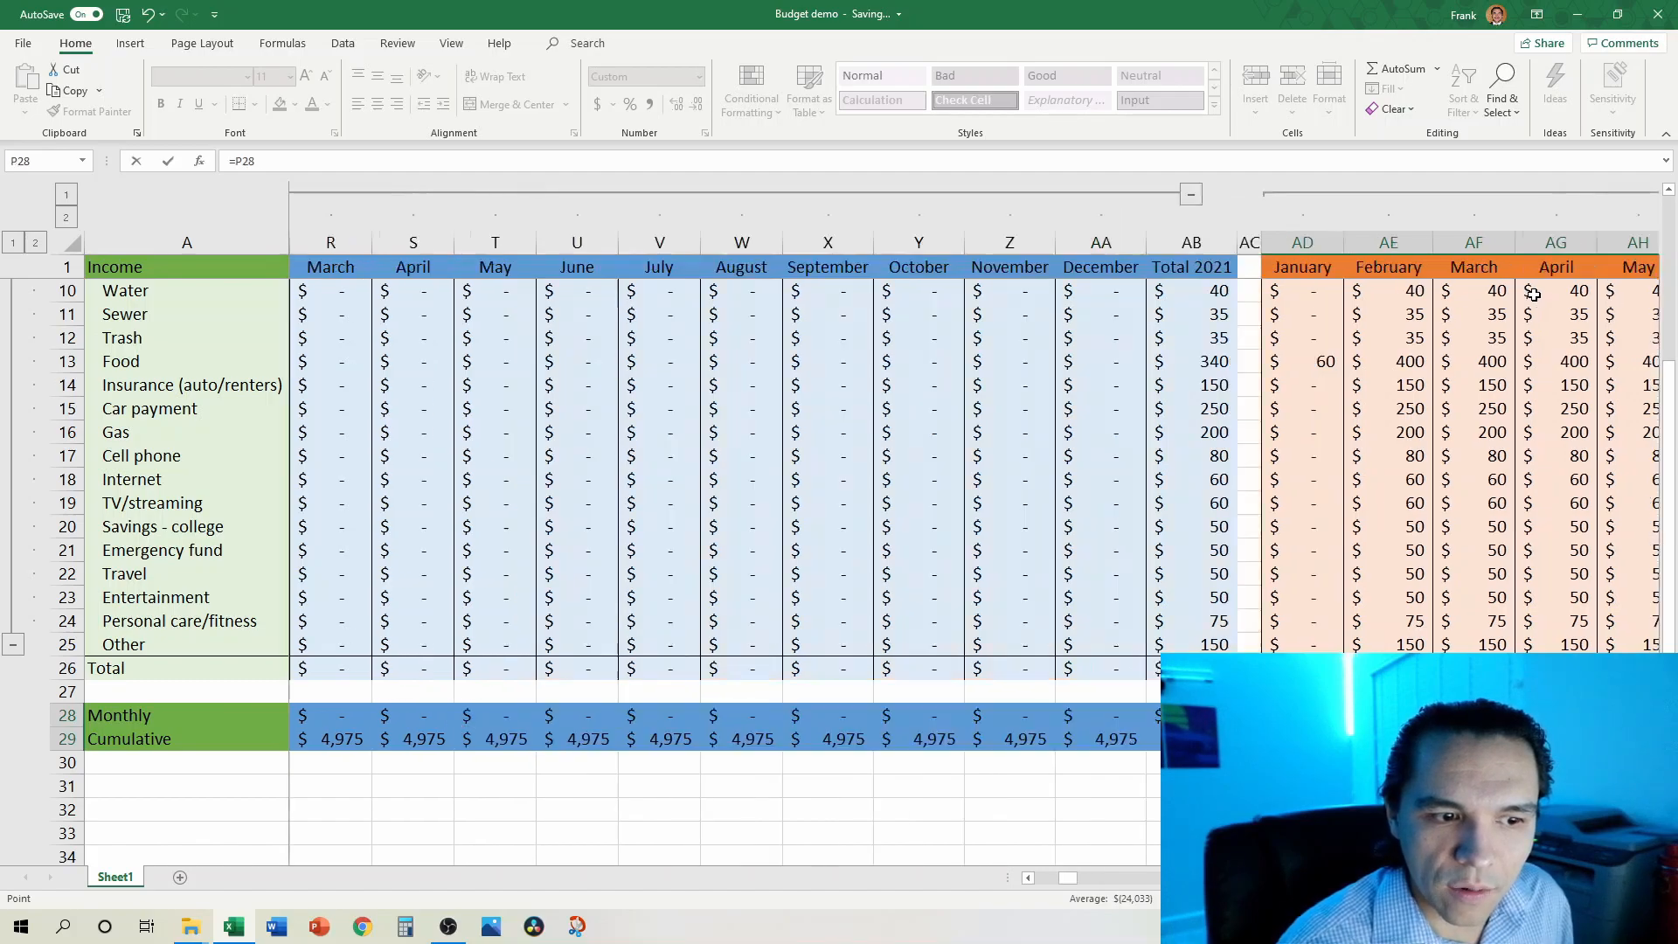
pyautogui.press('Right')
pyautogui.press('Right')
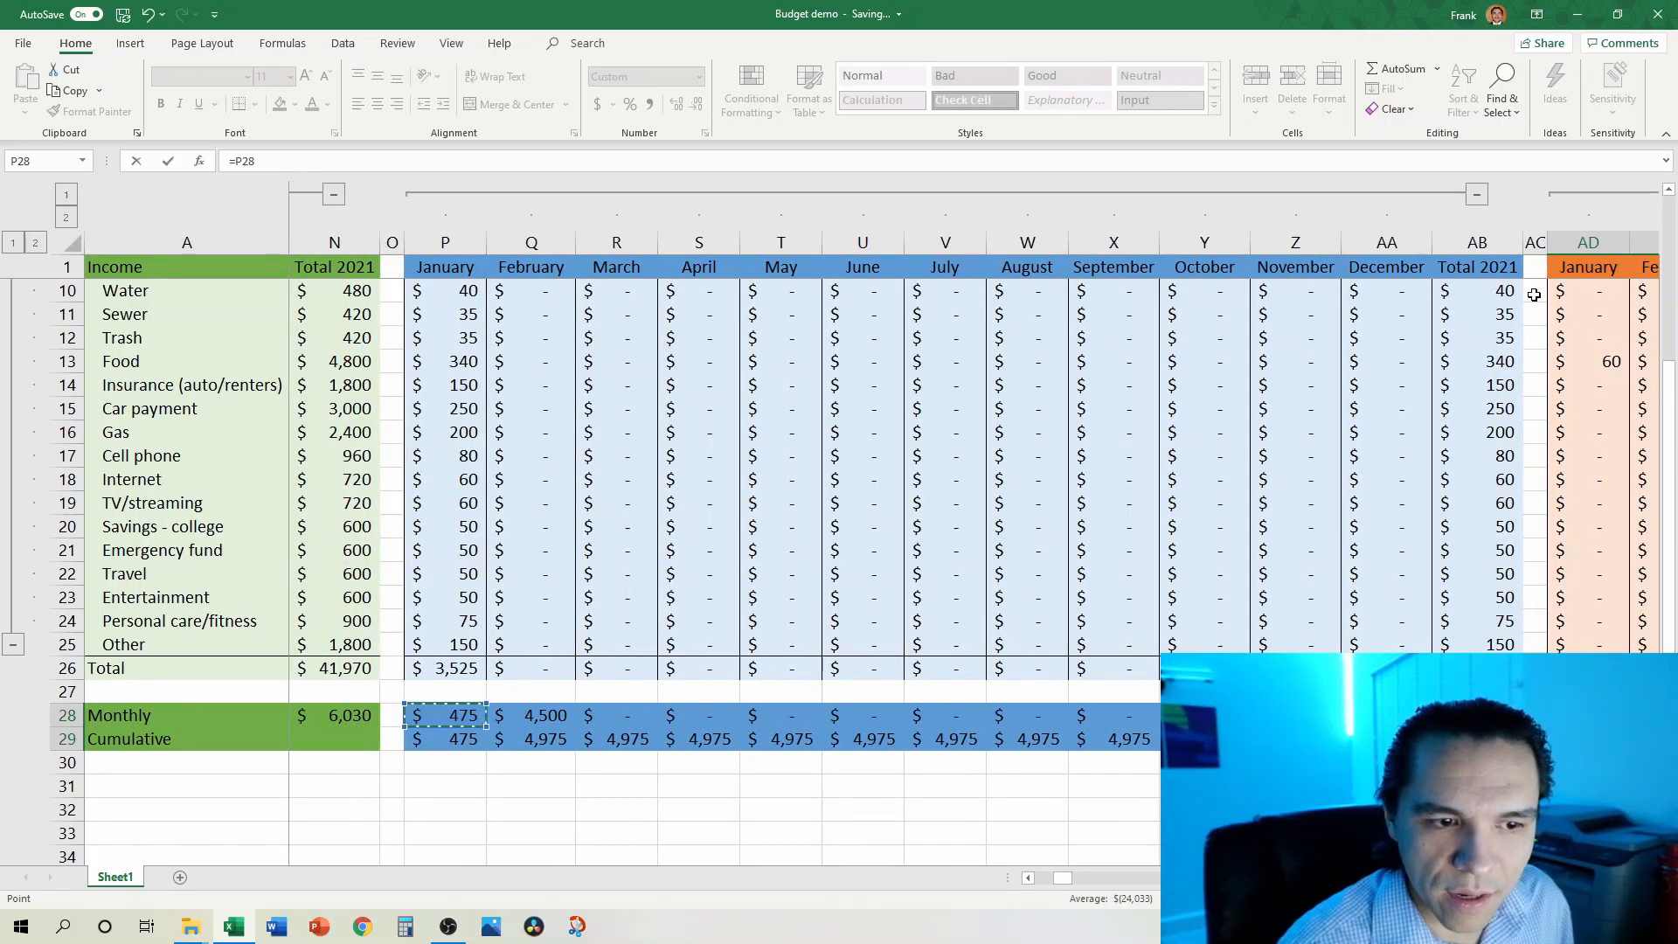
pyautogui.write('-')
pyautogui.hotkey('ctrl', 'Left')
pyautogui.hotkey('ctrl', 'Left')
pyautogui.hotkey('ctrl', 'Left')
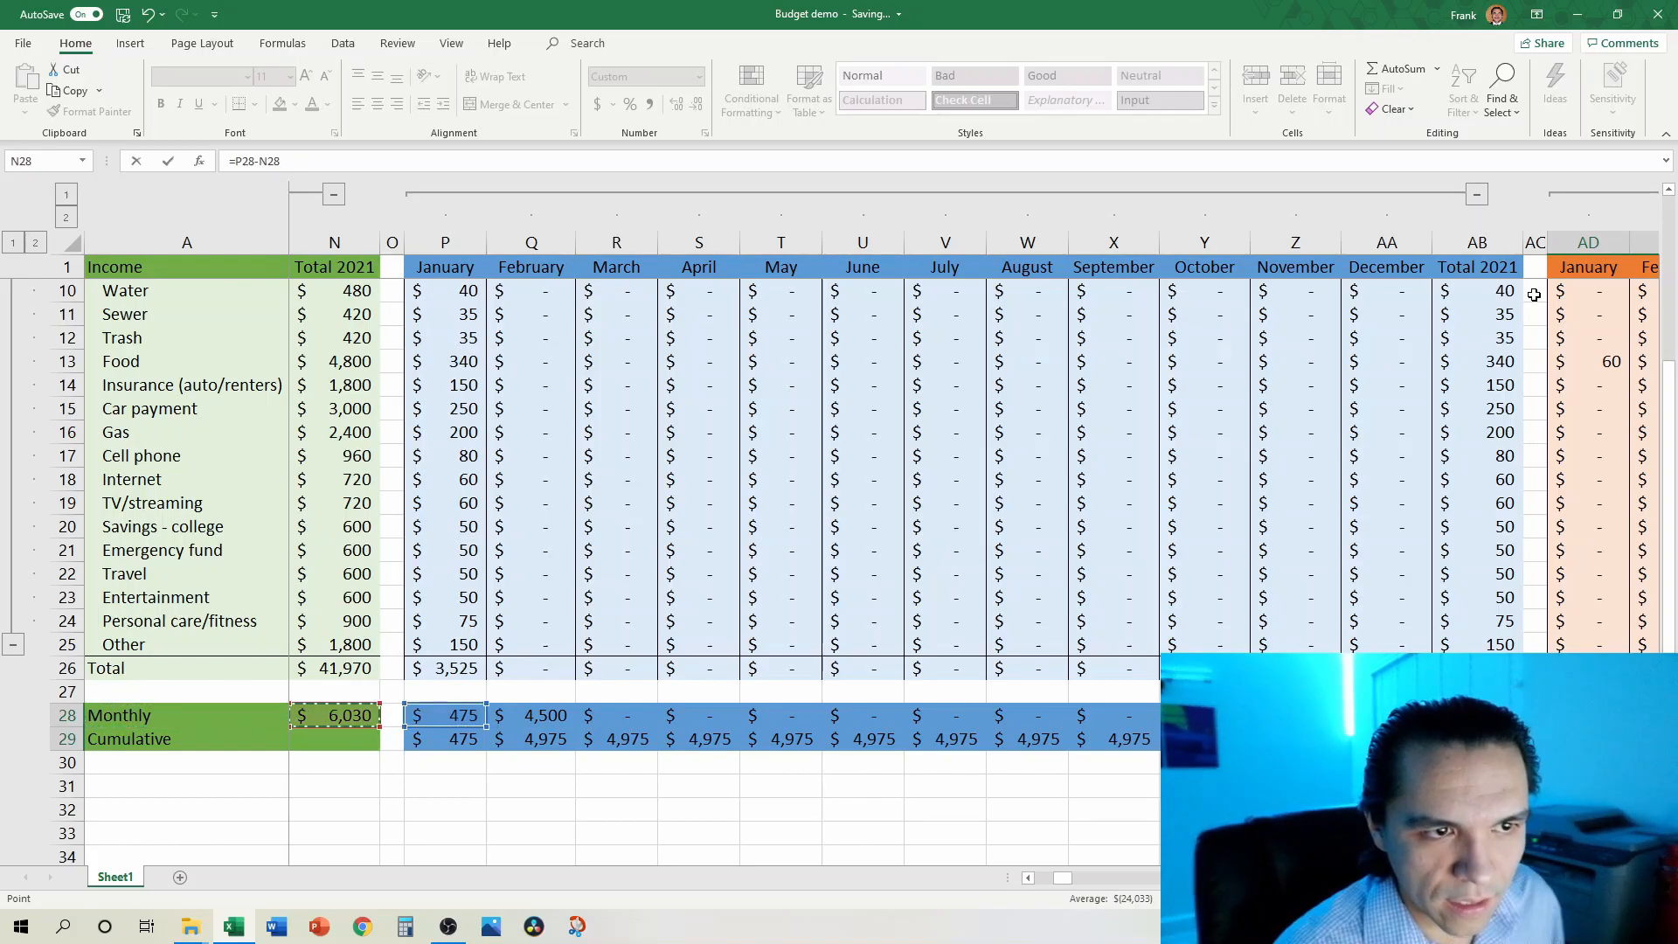
pyautogui.press('Left')
pyautogui.hotkey('ctrl', 'Left')
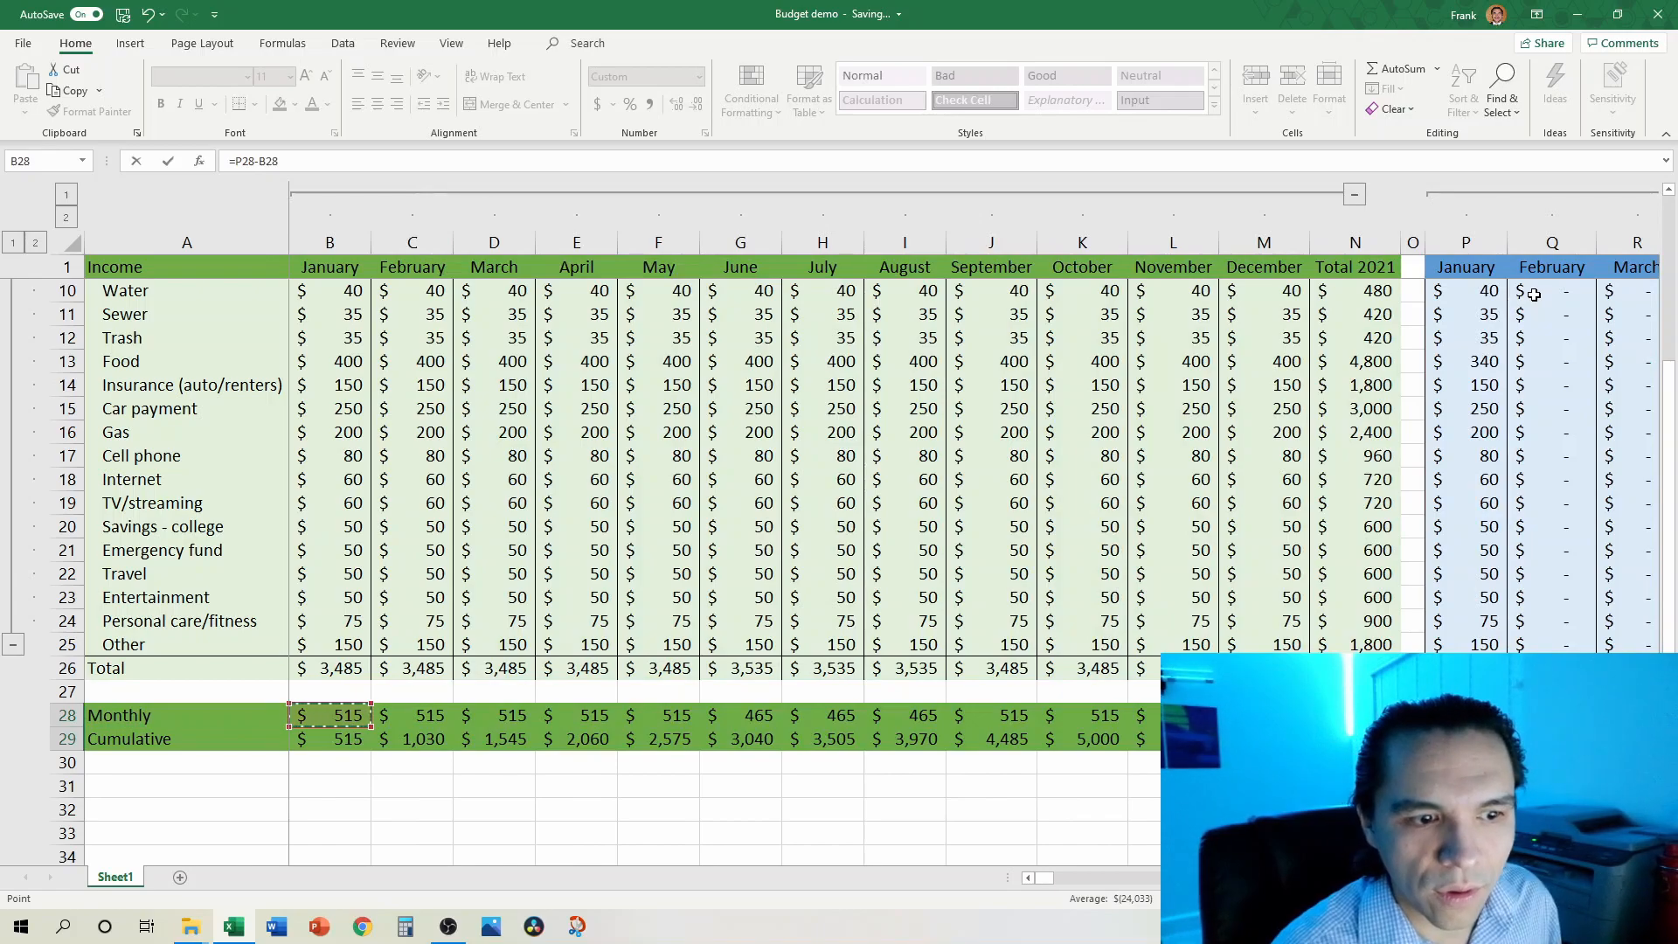
pyautogui.hotkey('ctrl', 'Return')
# Step: Examine the January Monthly difference in the orange section against the January income and expense Total differences
pyautogui.press('Right')
pyautogui.press('Right')
pyautogui.press('Right')
pyautogui.press('Right')
pyautogui.press('Right')
pyautogui.press('Right')
pyautogui.press('Right')
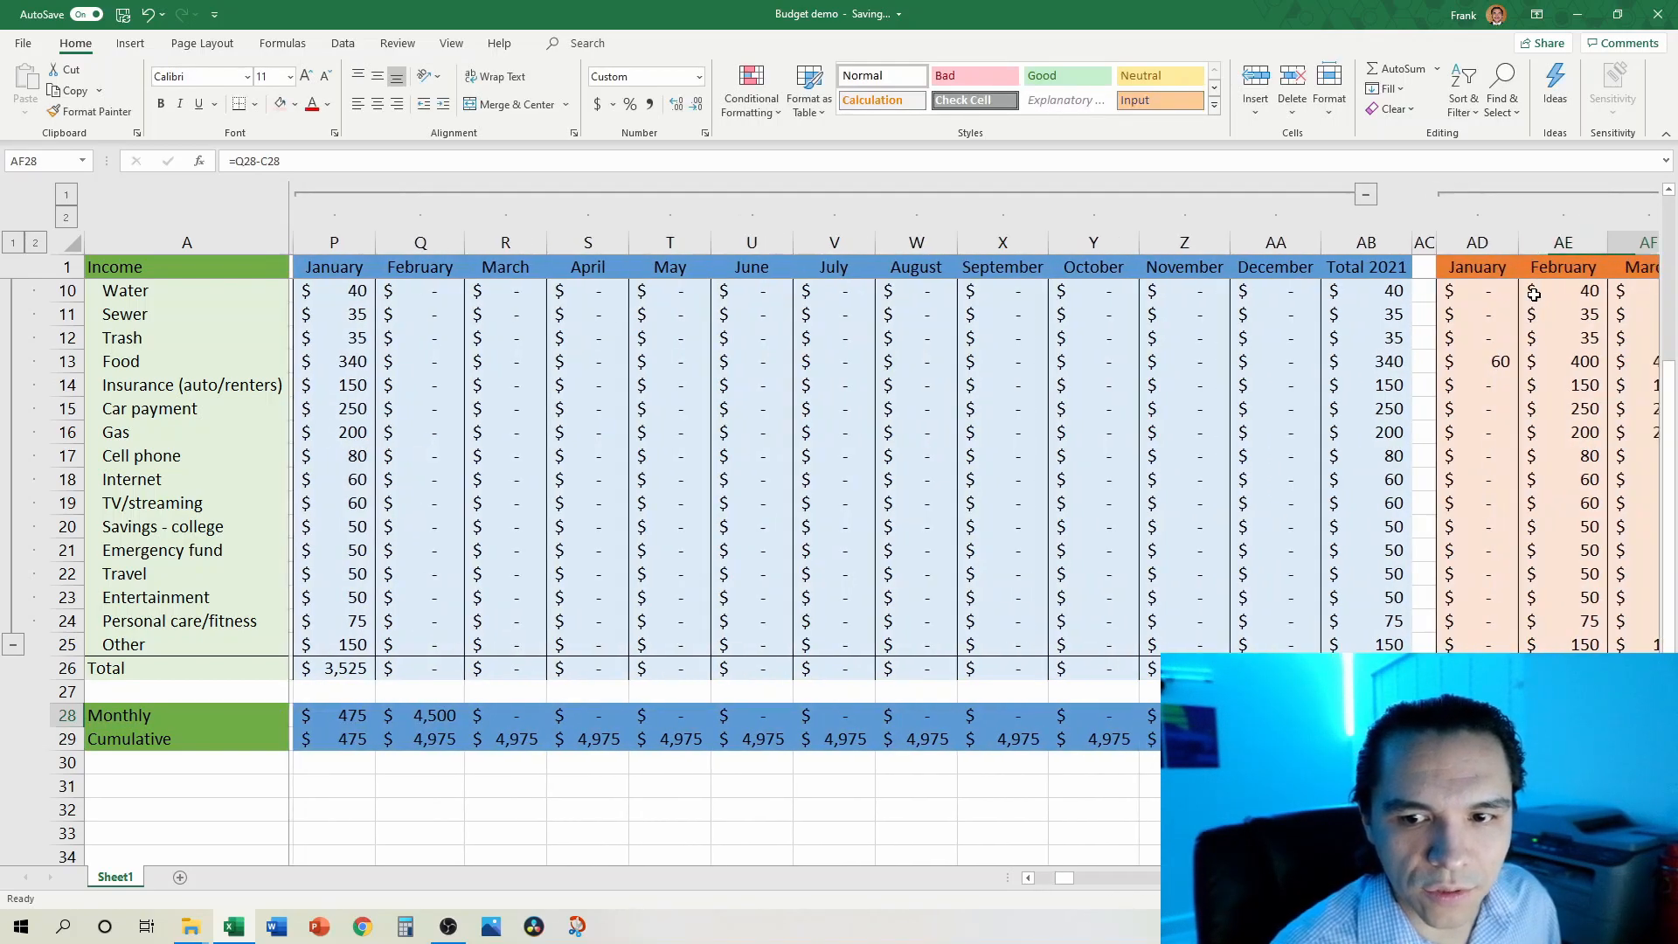
pyautogui.press('Left')
pyautogui.press('Left')
pyautogui.press('Left')
pyautogui.press('Left')
pyautogui.press('Left')
pyautogui.press('Left')
pyautogui.press('Left')
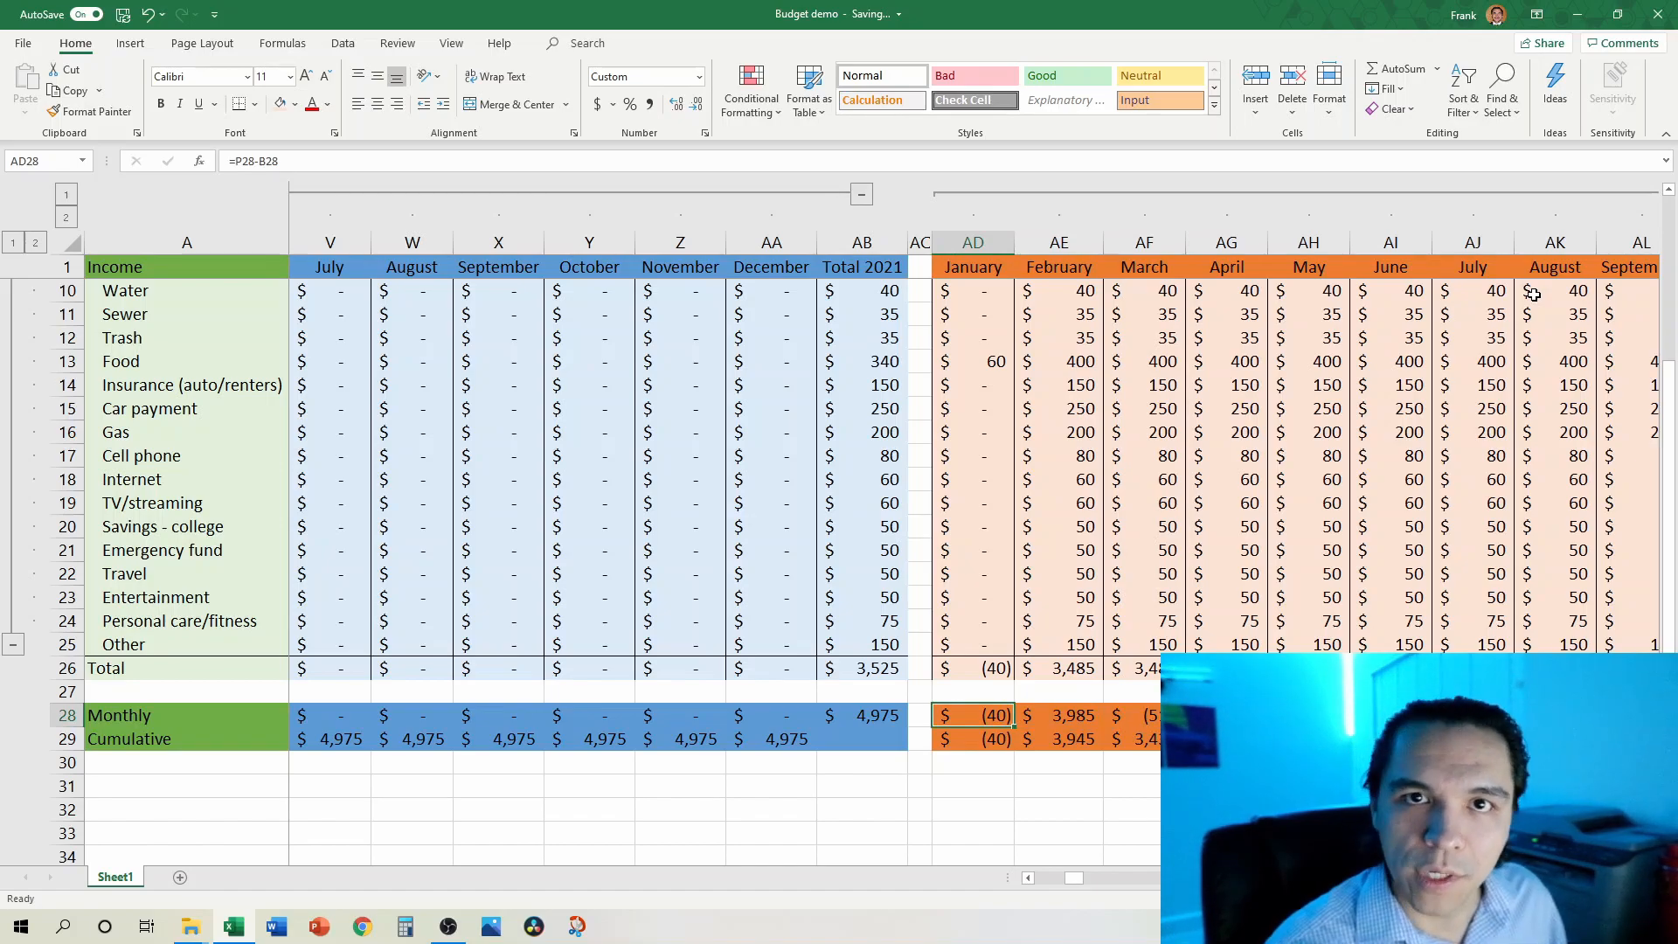
pyautogui.press('Up')
pyautogui.press('Up')
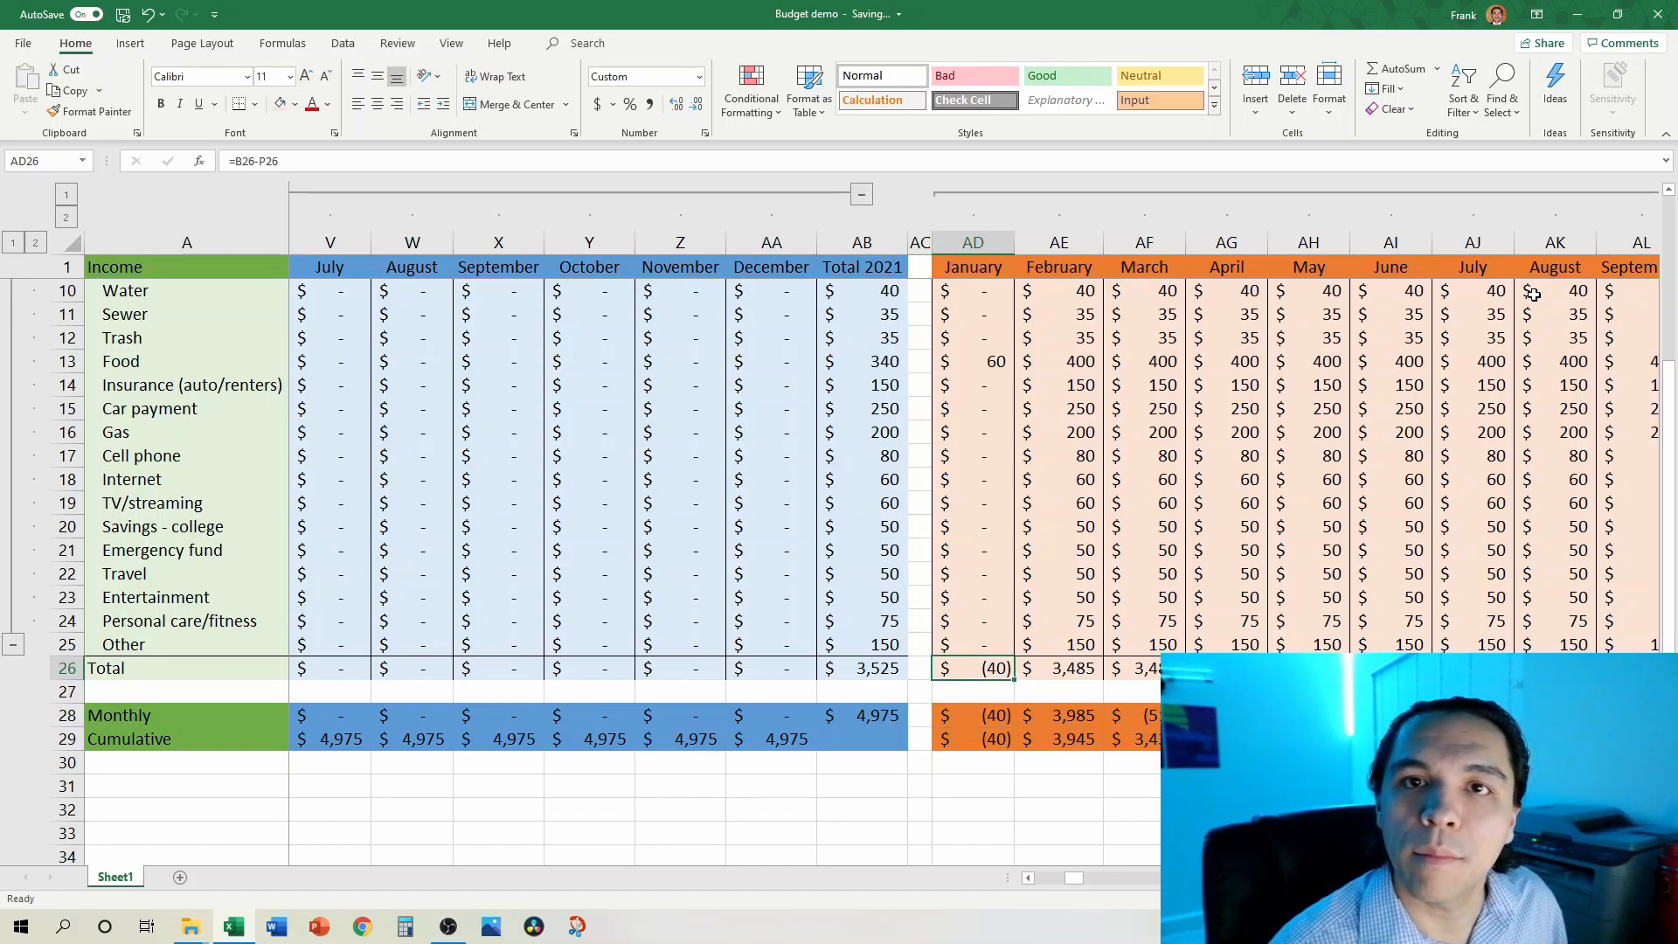
pyautogui.scroll(3, 1504, 286)
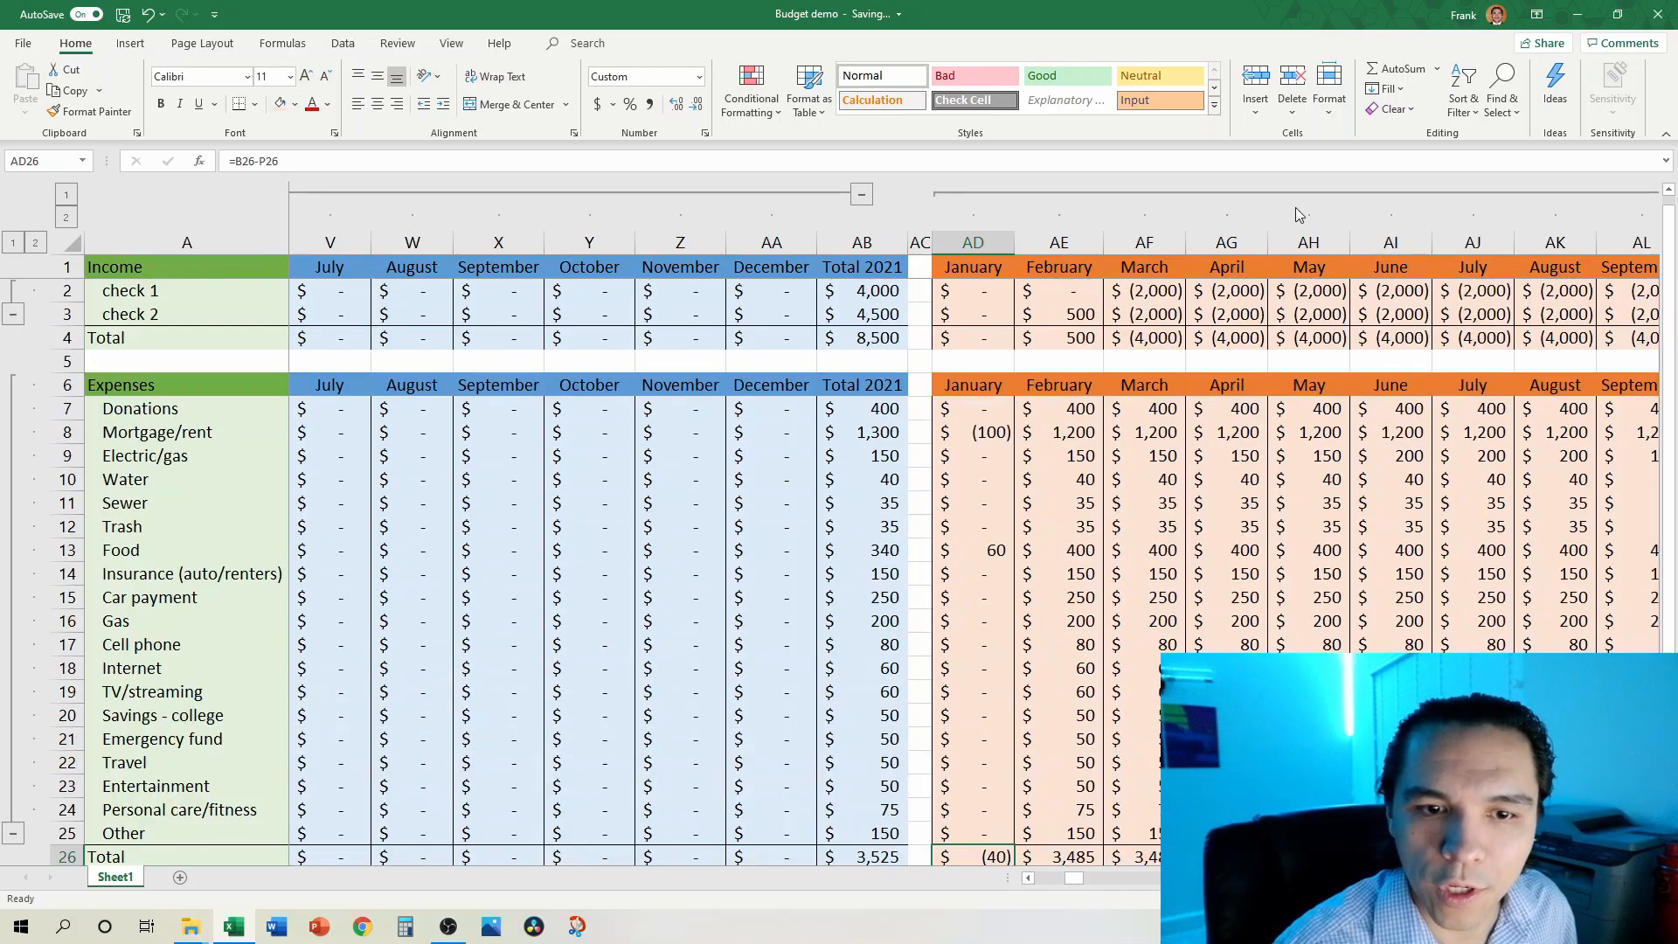
pyautogui.click(955, 333)
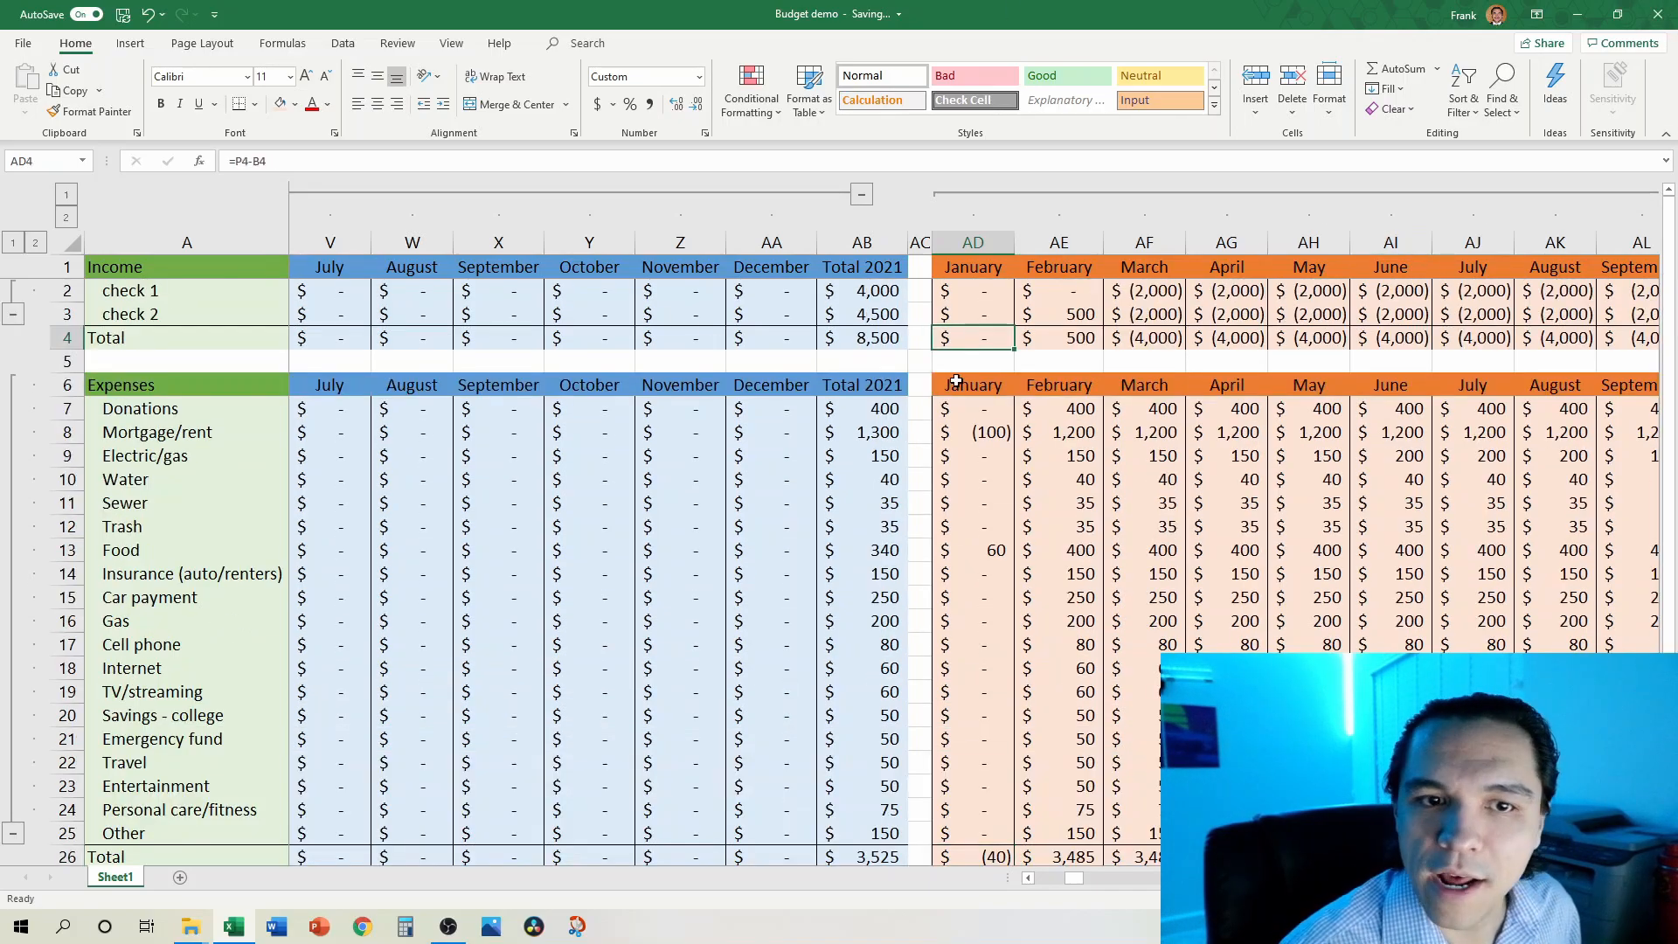
pyautogui.scroll(-2, 947, 385)
pyautogui.scroll(2, 944, 407)
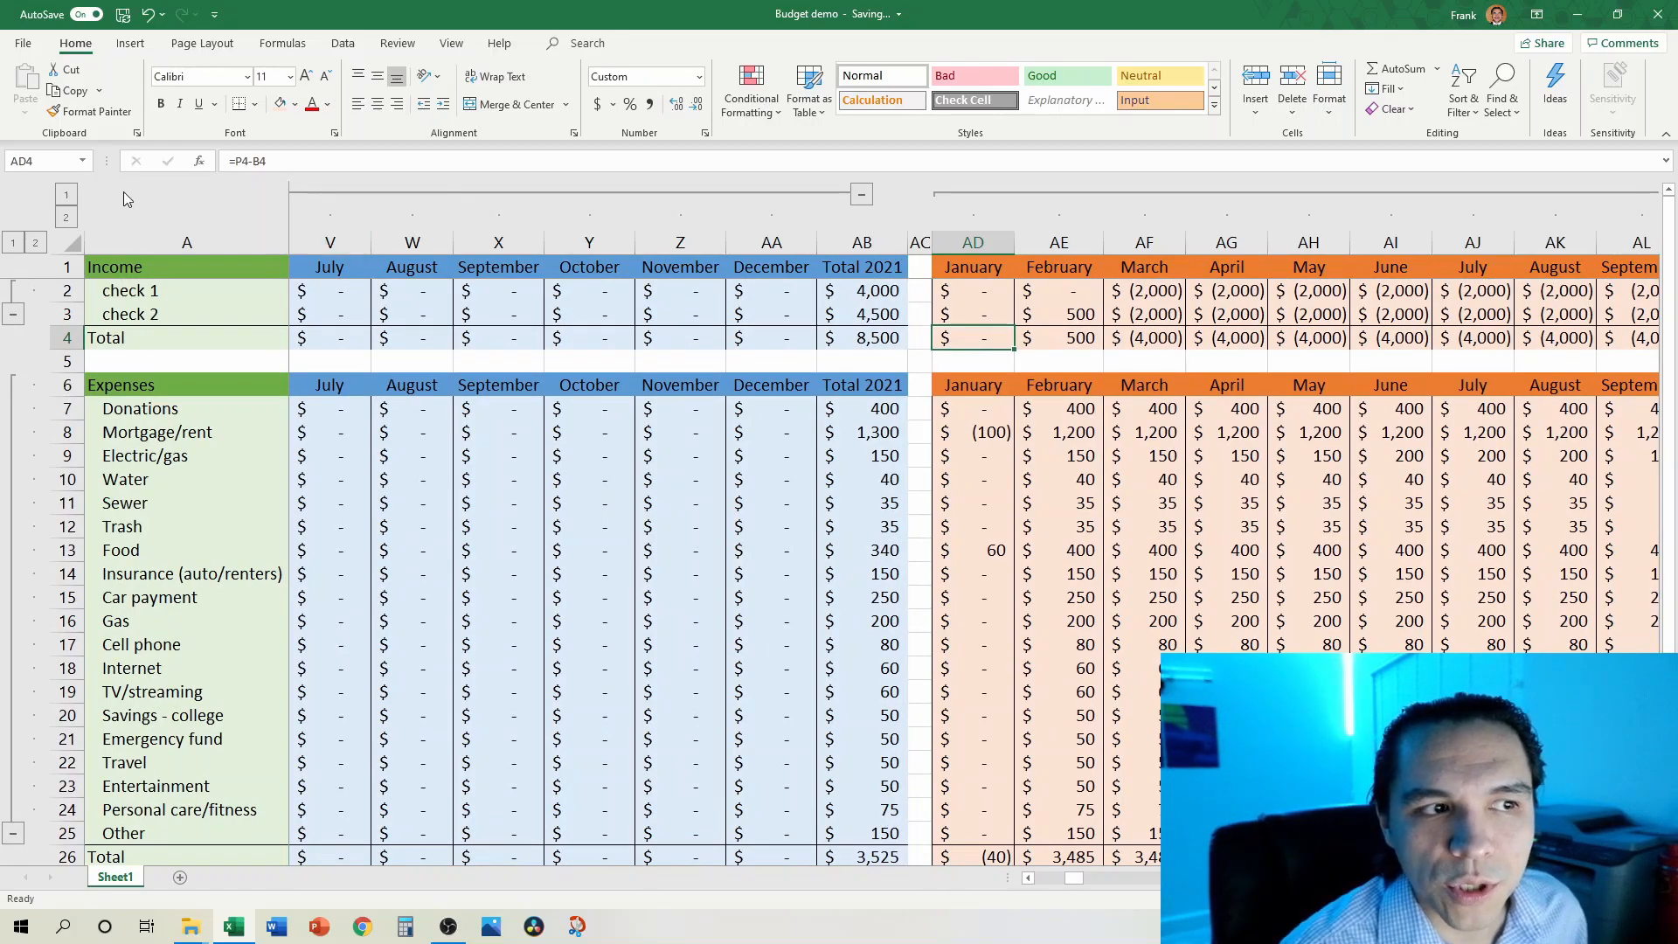
# Step: Collapse all the month column groups, and expand and collapse the green, blue and orange groups one at a time
pyautogui.click(69, 197)
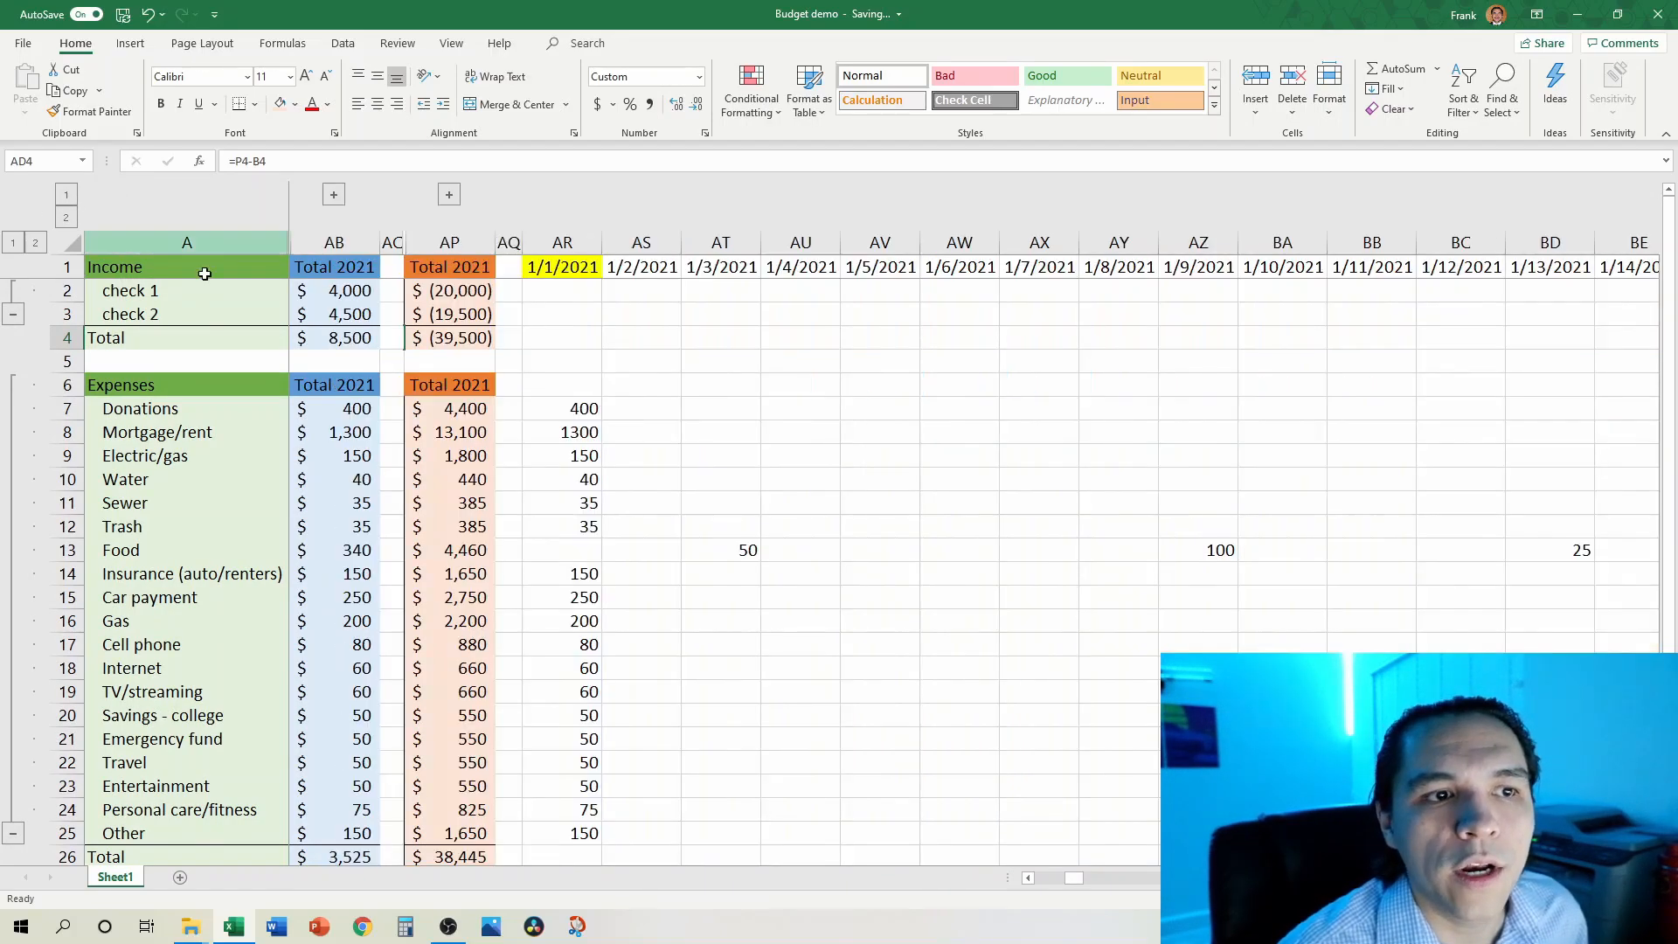
pyautogui.click(1041, 877)
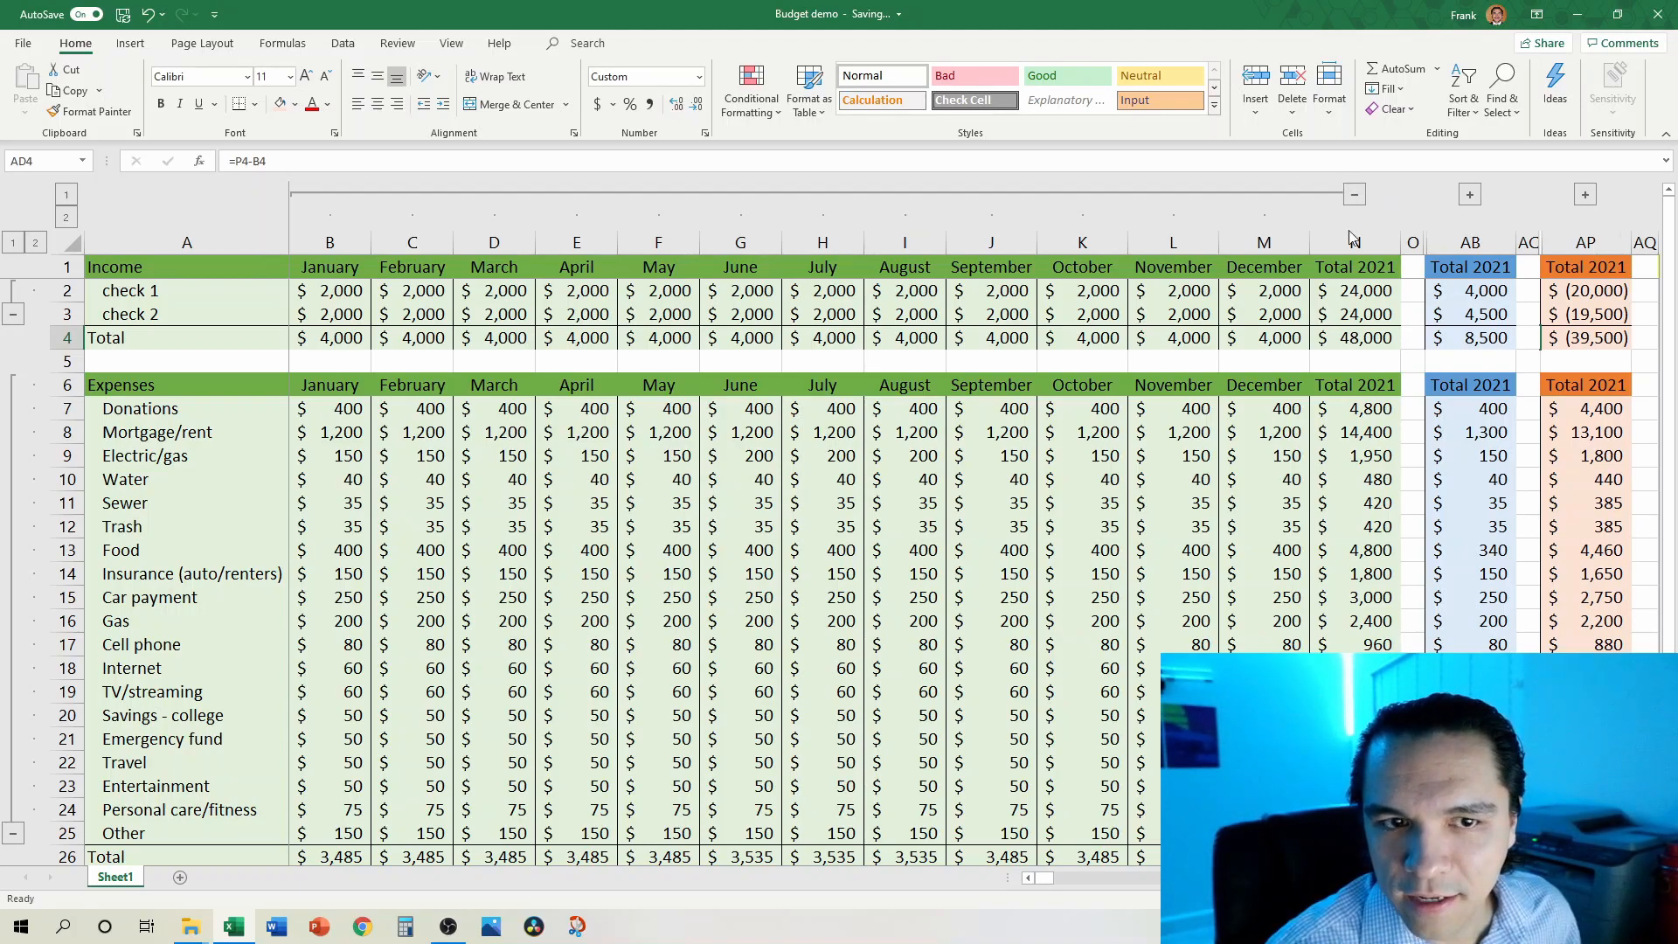
pyautogui.click(1353, 194)
pyautogui.click(456, 196)
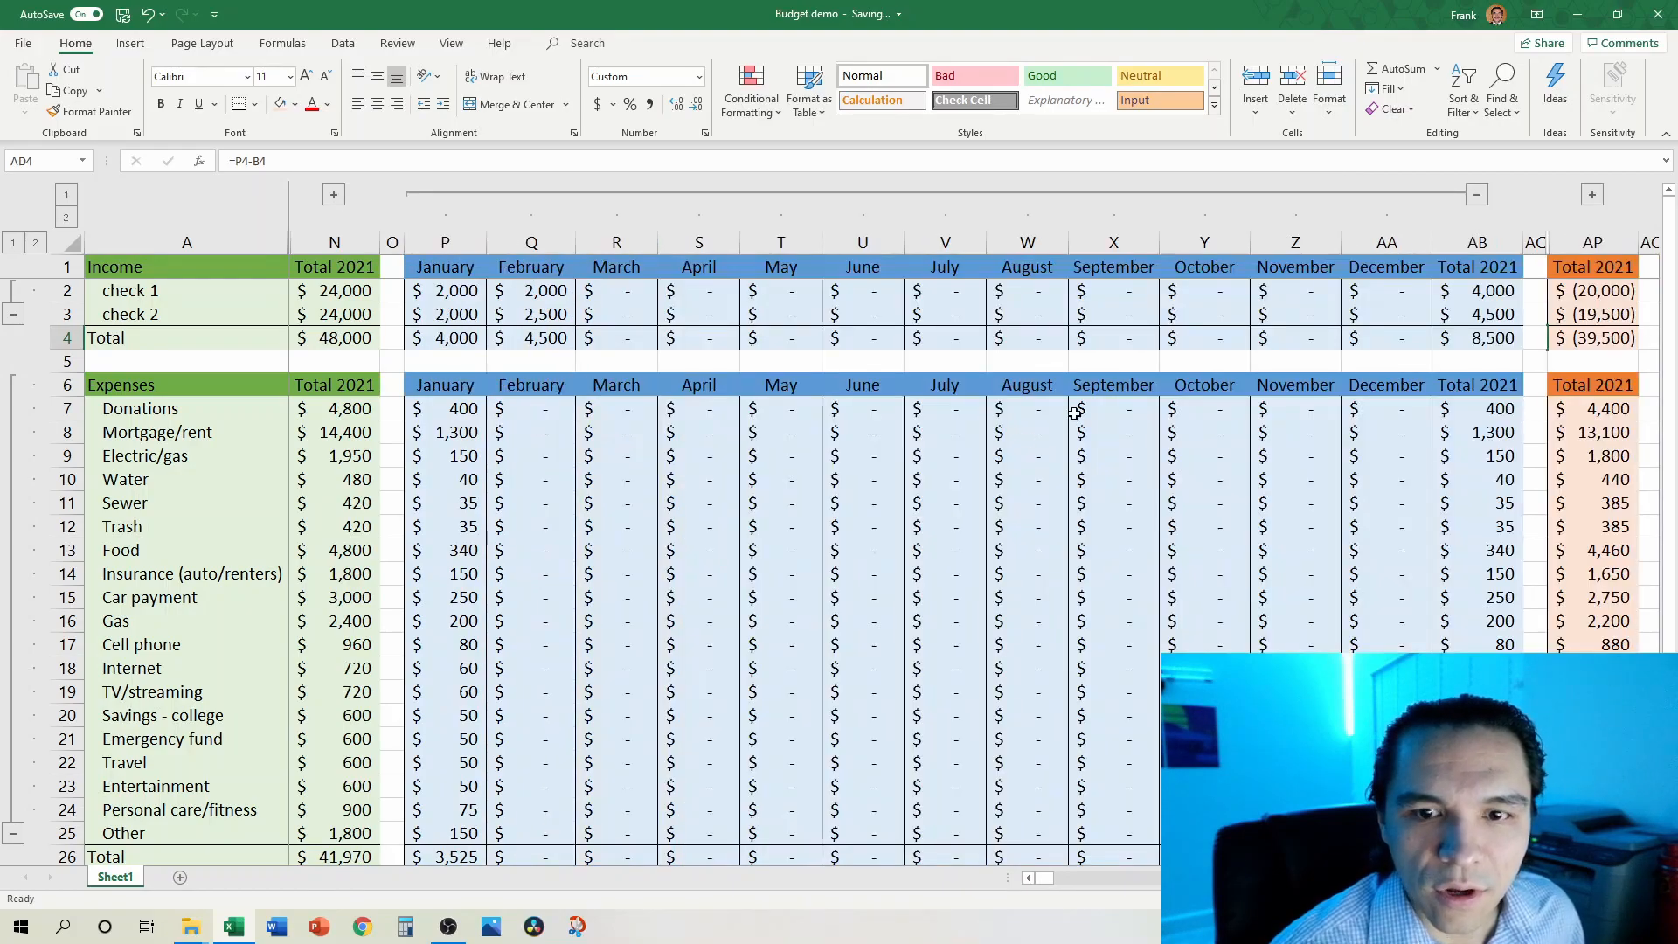
pyautogui.click(1474, 194)
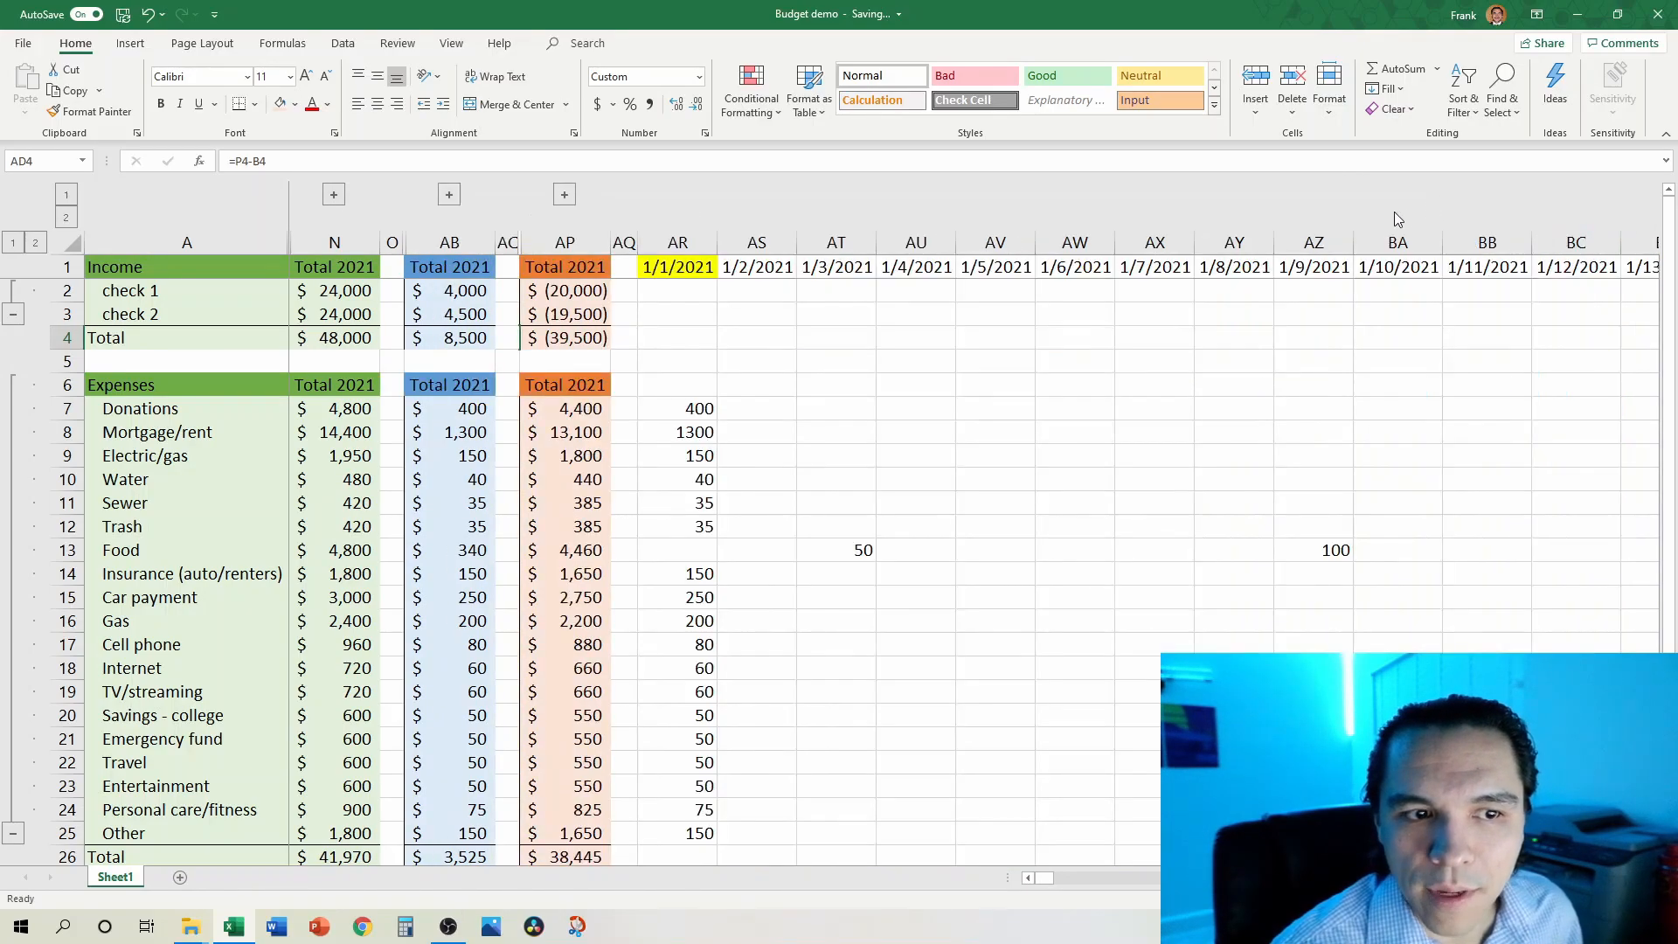
pyautogui.click(574, 195)
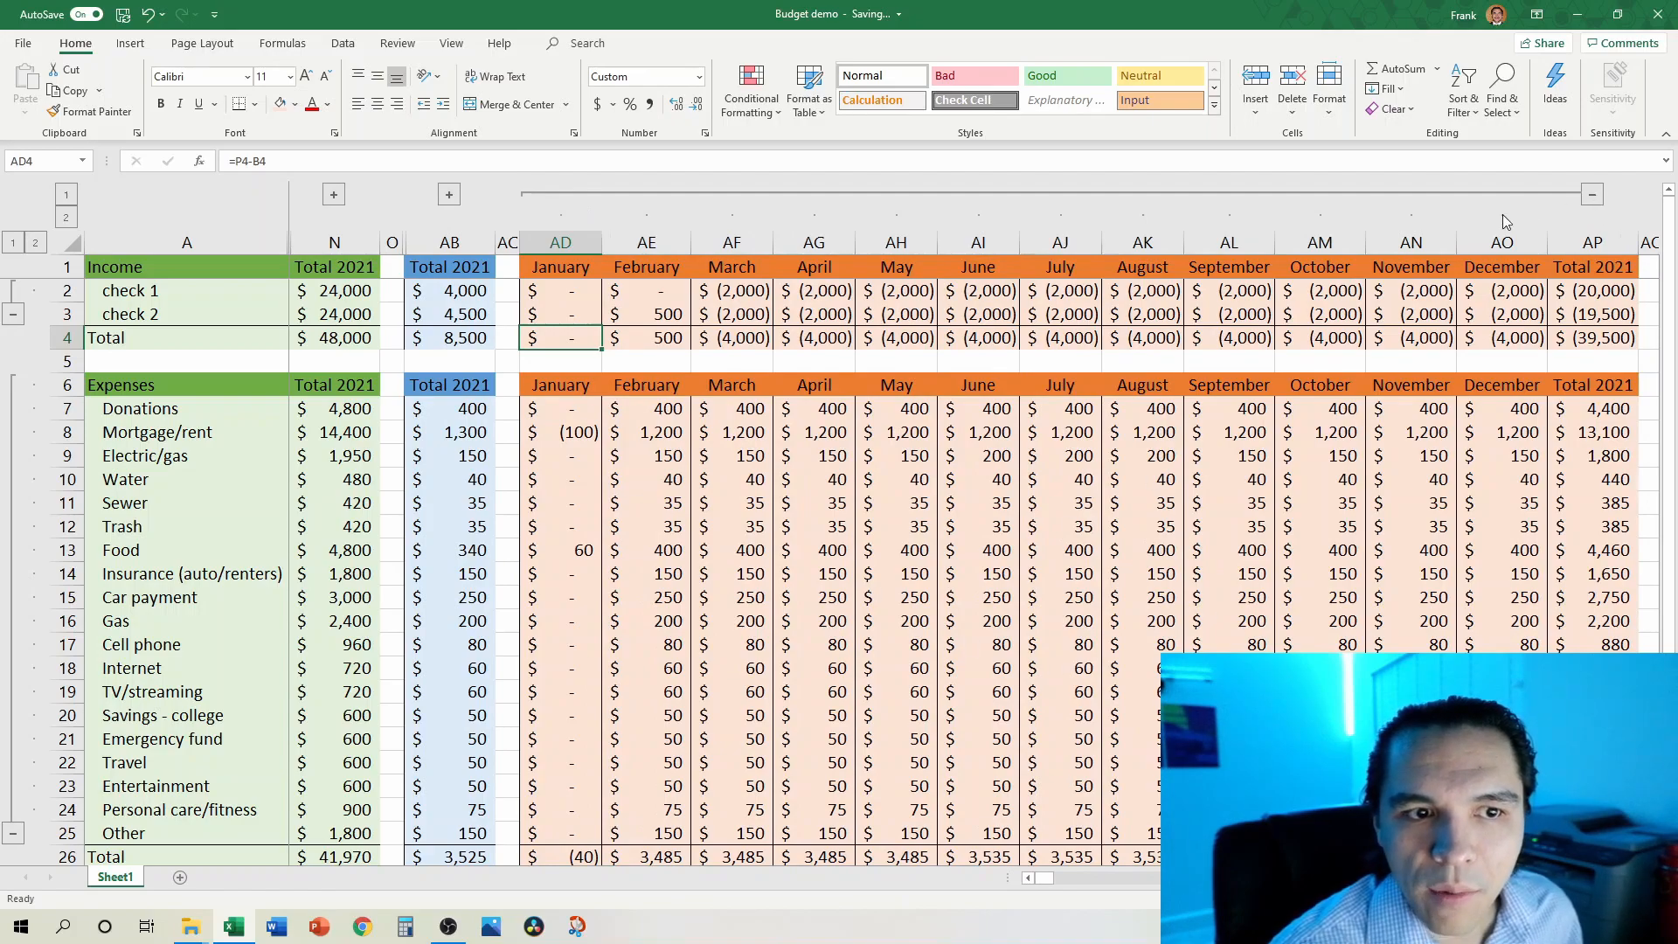
pyautogui.click(540, 194)
# Step: Expand the green budget months and hide the February to December columns, leaving January and Total 2021
pyautogui.click(333, 192)
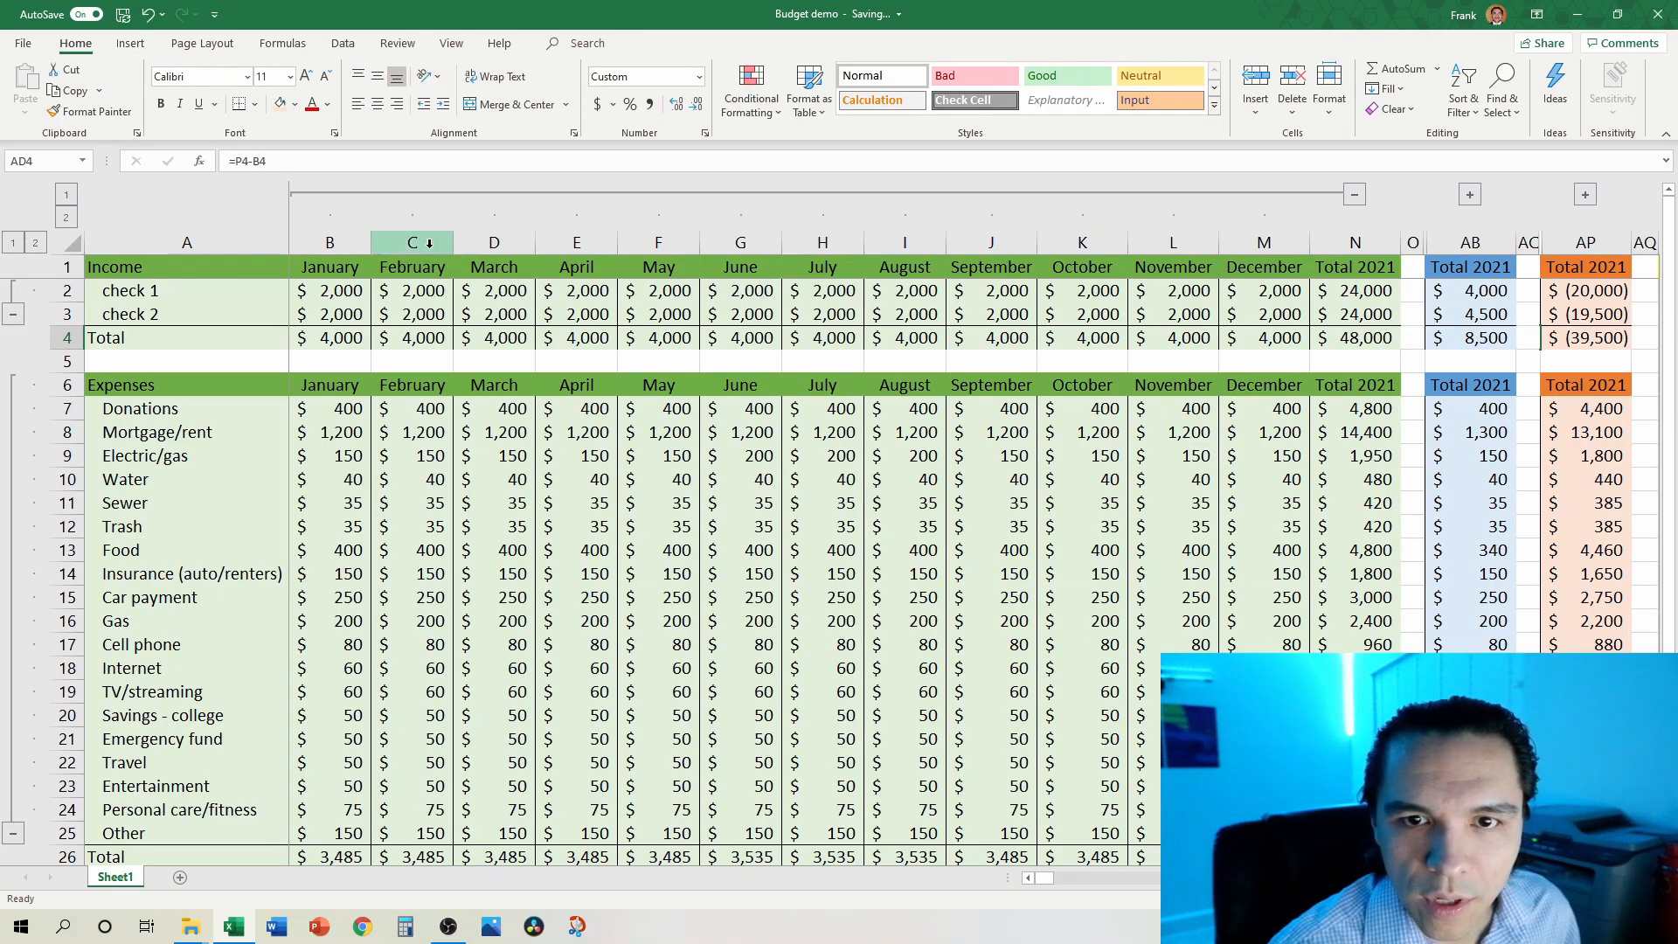
pyautogui.moveTo(411, 242); pyautogui.dragTo(1277, 262)
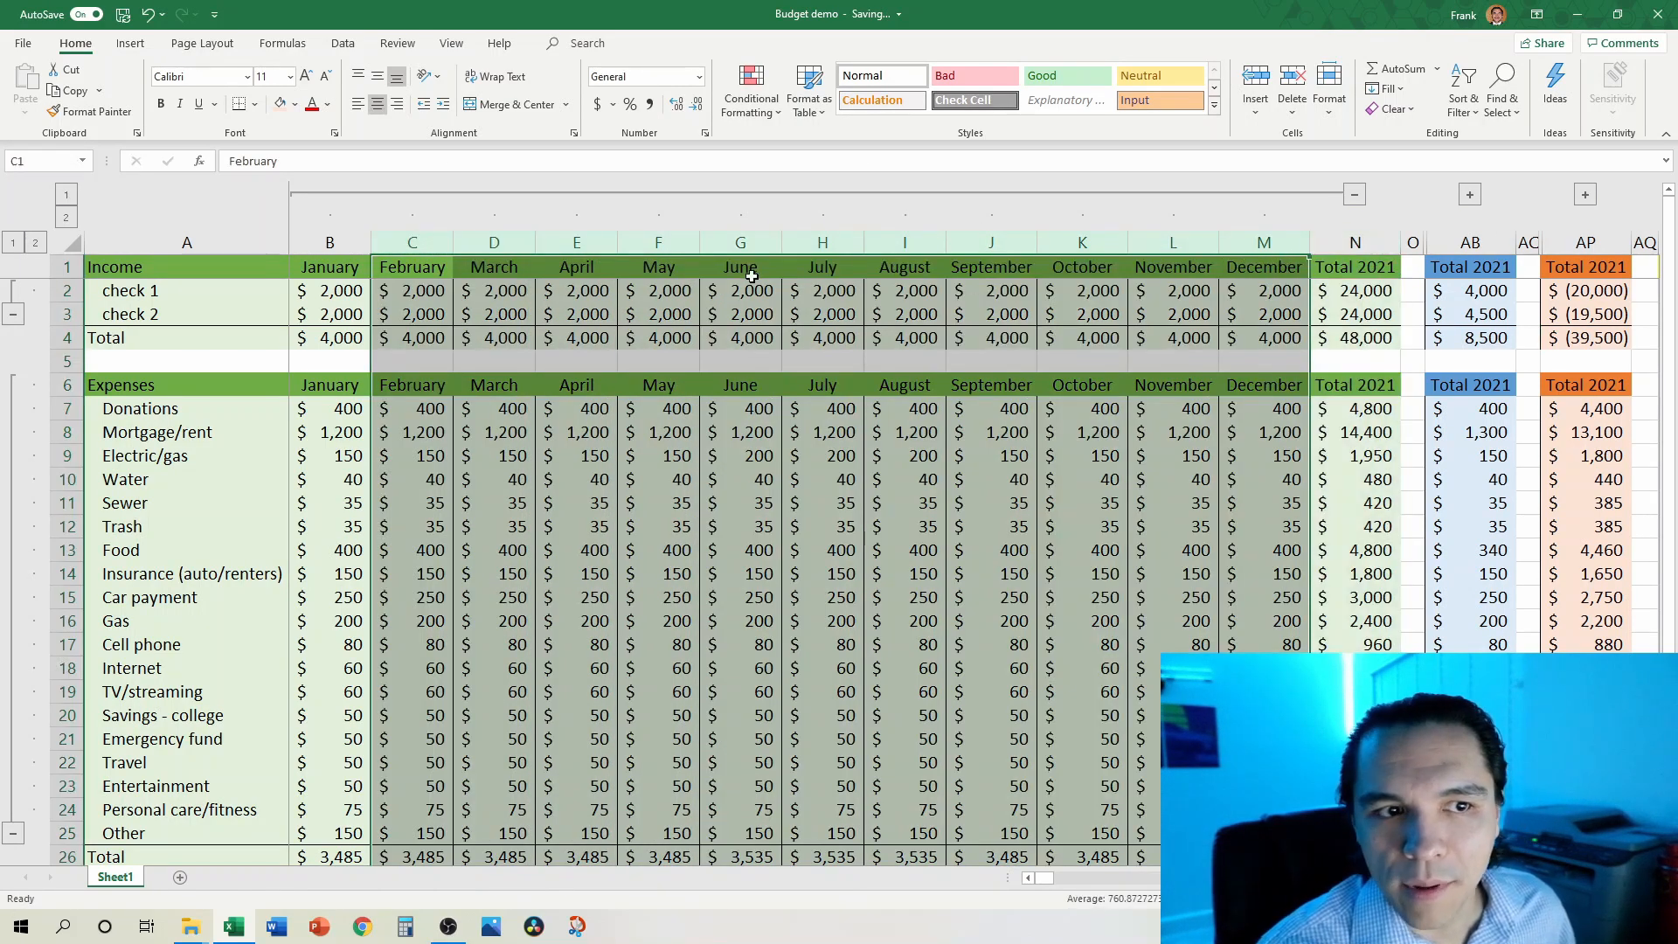
pyautogui.rightClick(749, 244)
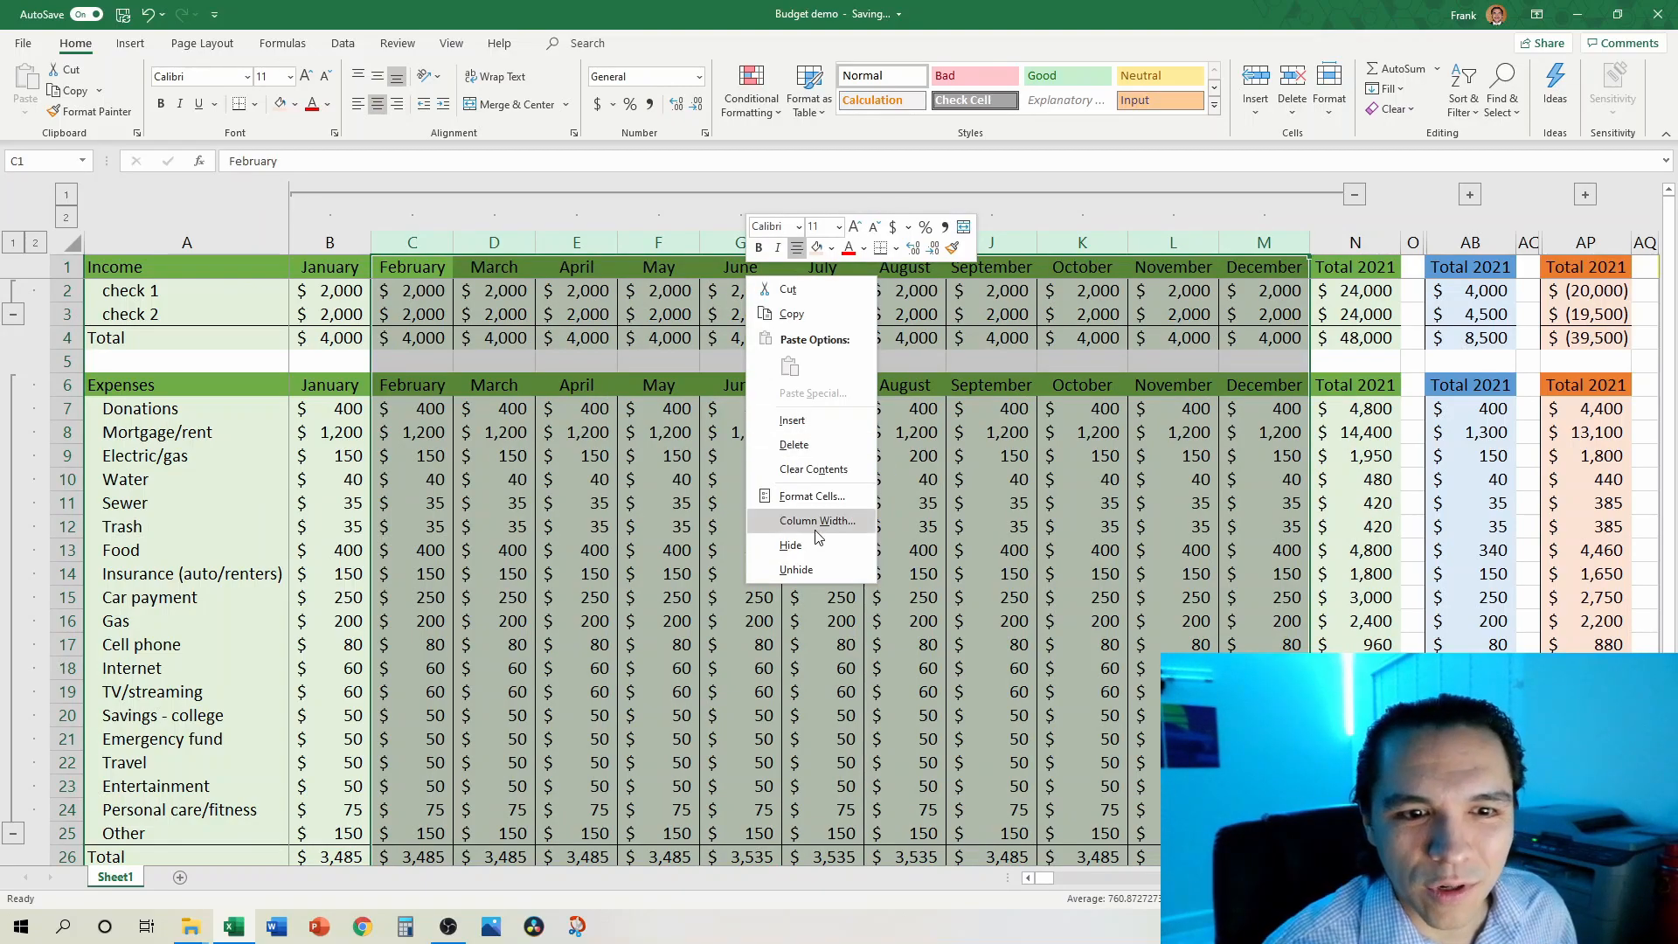
pyautogui.click(791, 545)
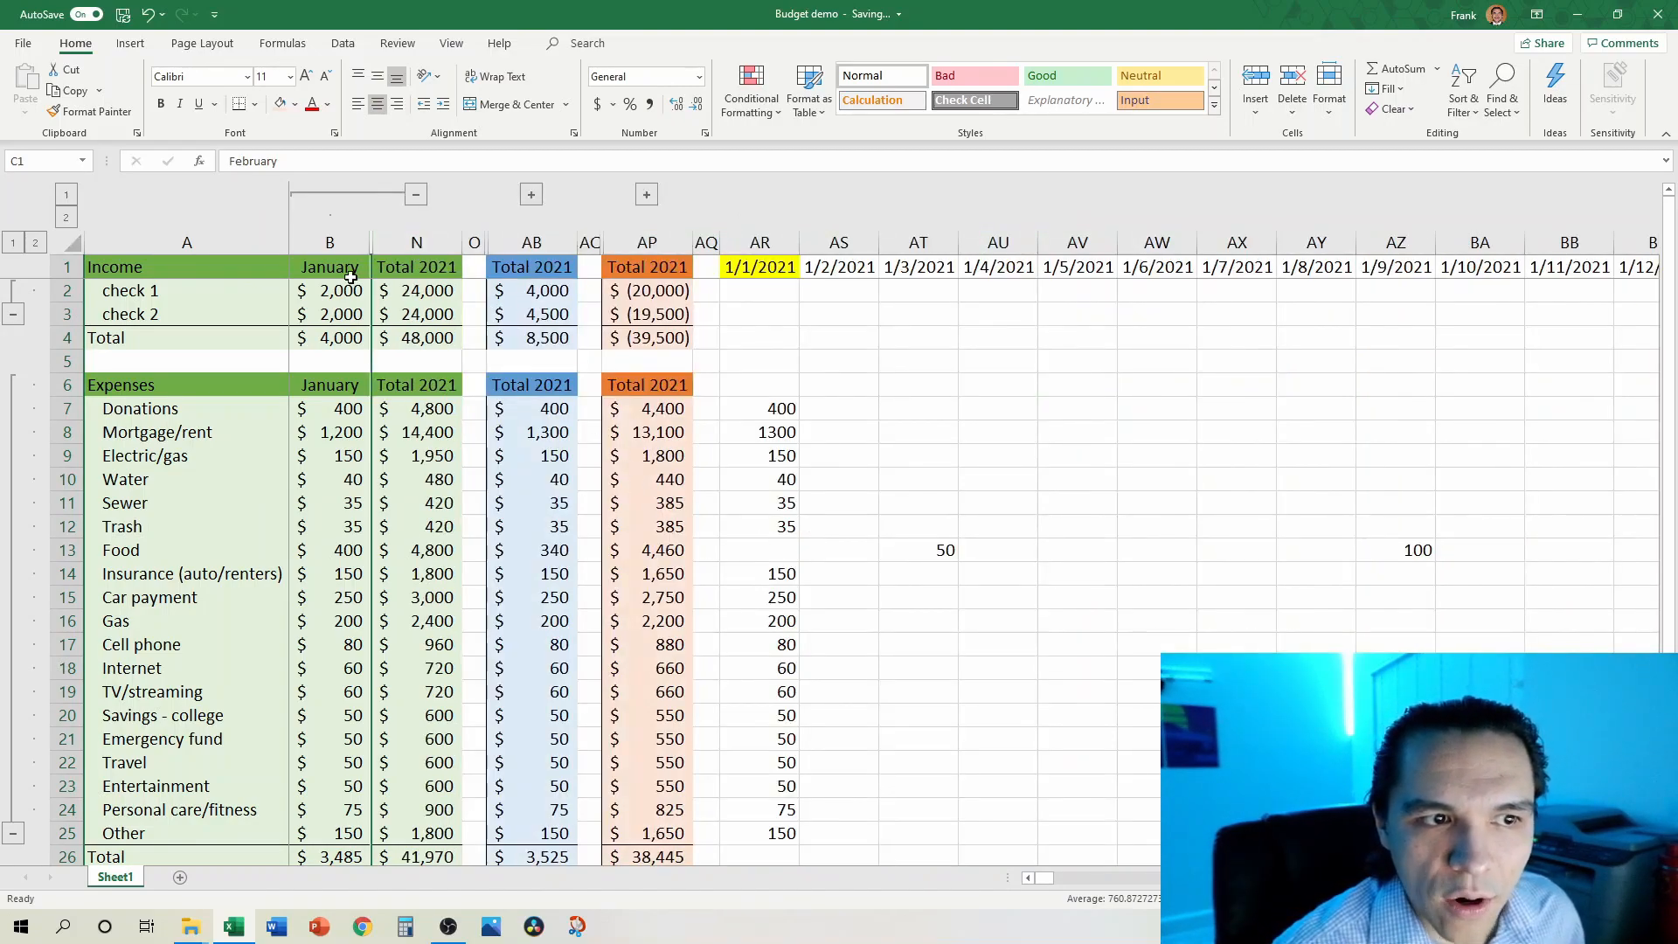
# Step: Expand the blue actual months and hide their February to December columns
pyautogui.click(534, 196)
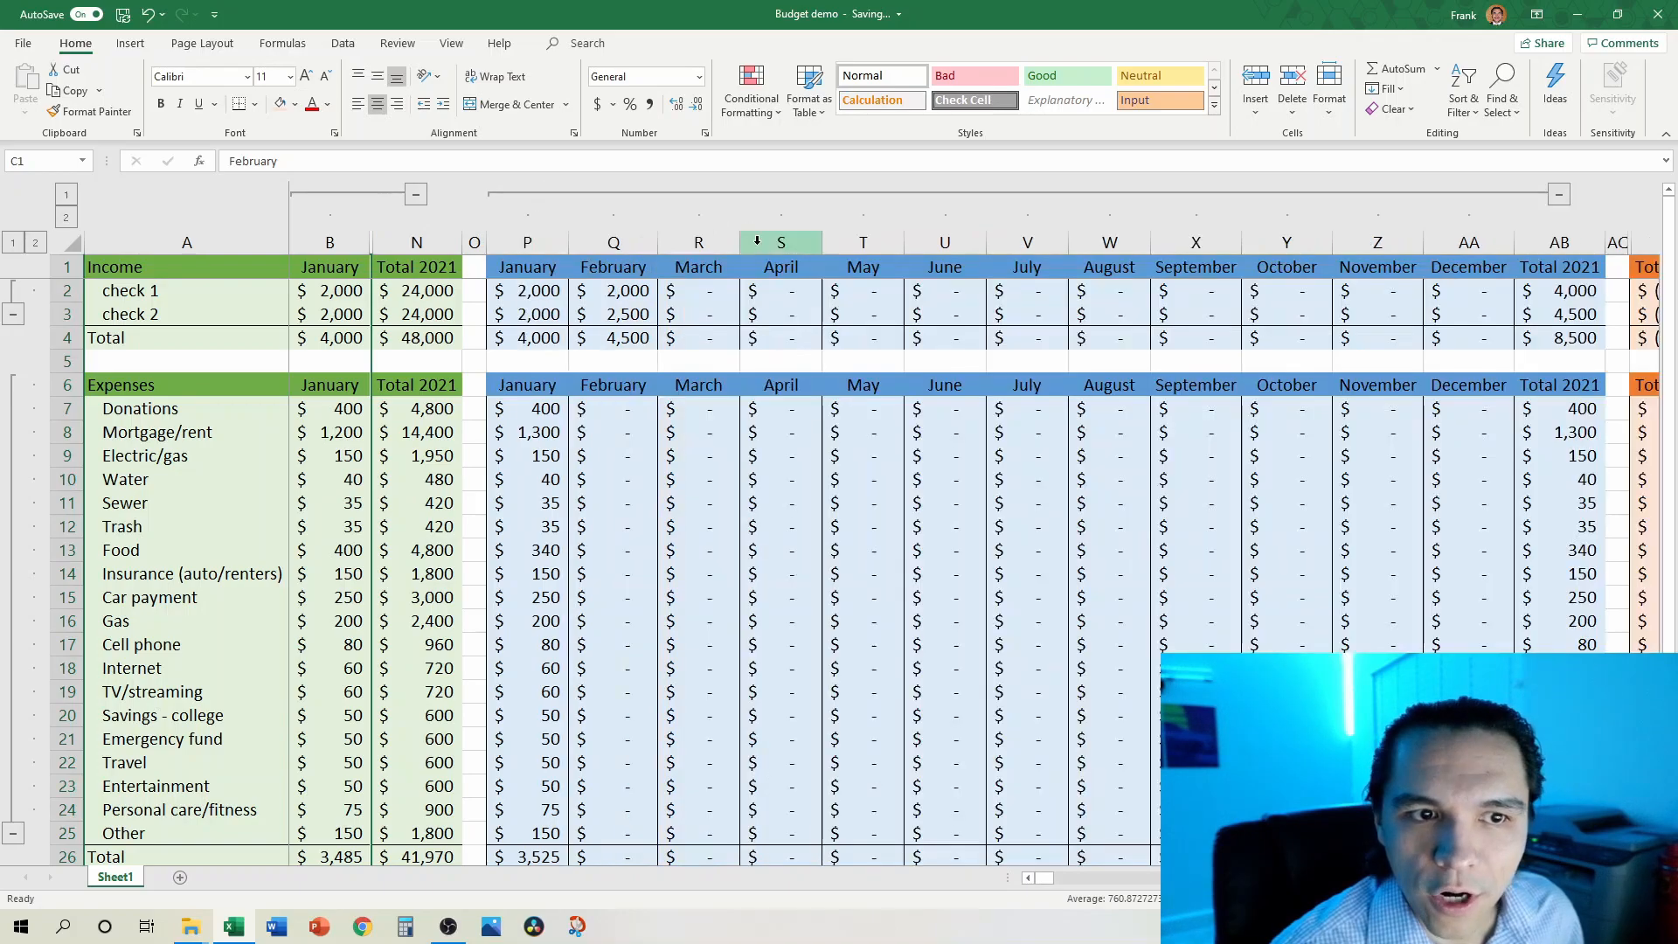
pyautogui.moveTo(613, 243); pyautogui.dragTo(1449, 273)
pyautogui.rightClick(1381, 324)
pyautogui.click(1430, 601)
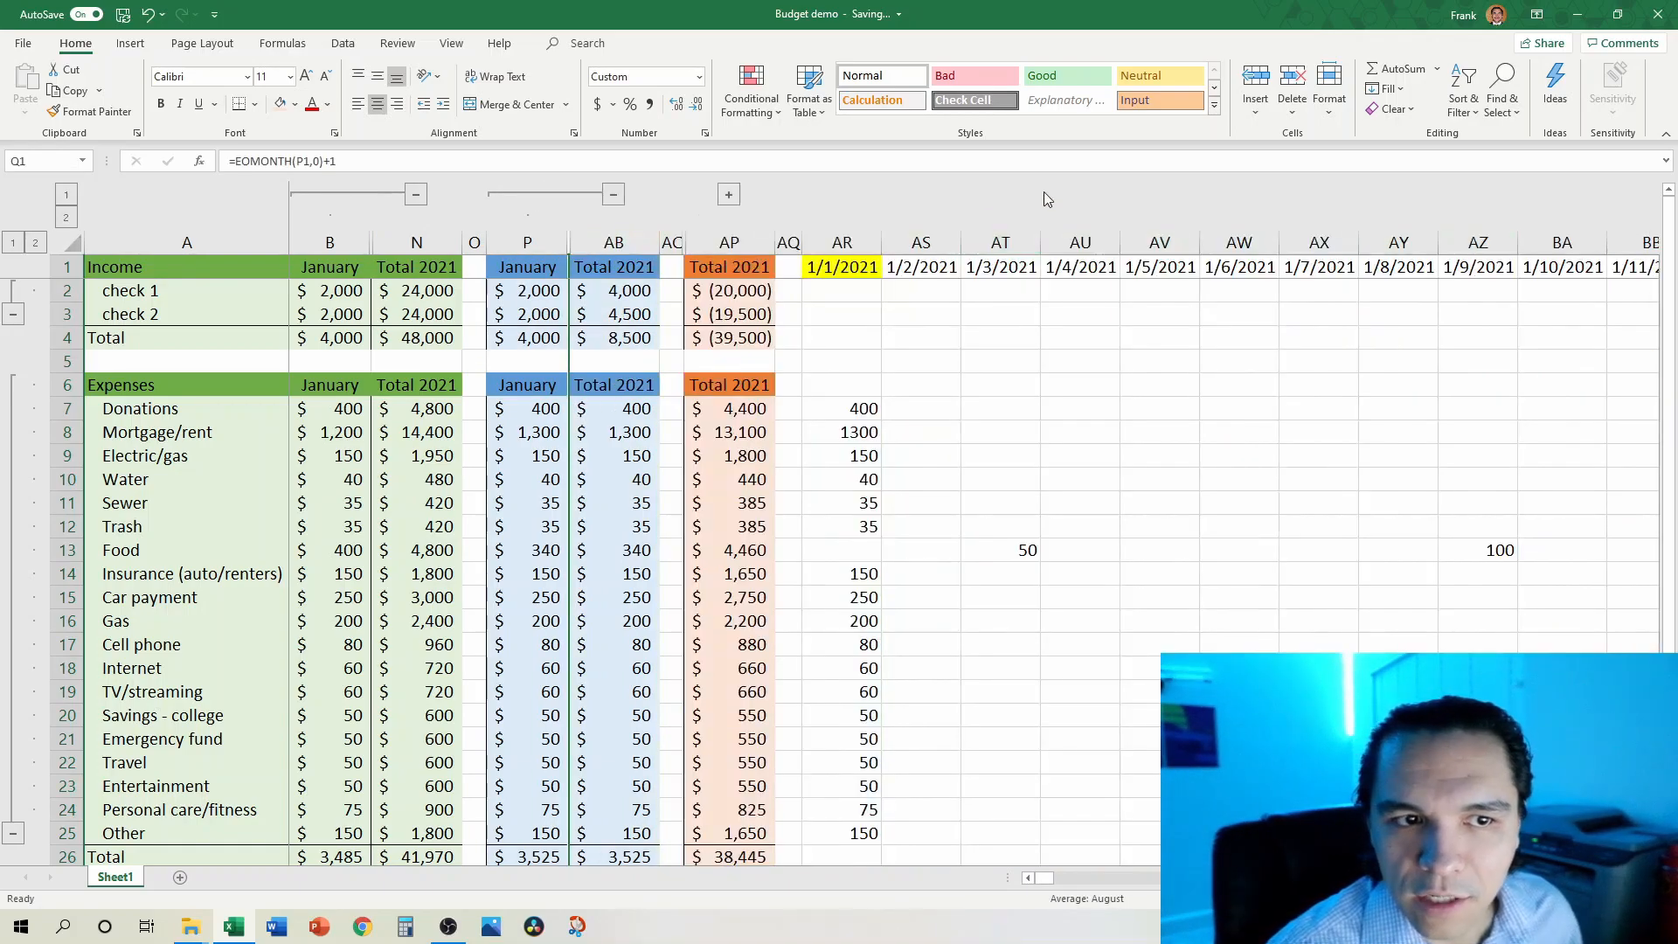
# Step: Expand the orange difference months and hide their February to December columns
pyautogui.click(748, 199)
pyautogui.moveTo(638, 243); pyautogui.dragTo(1490, 254)
pyautogui.rightClick(1407, 278)
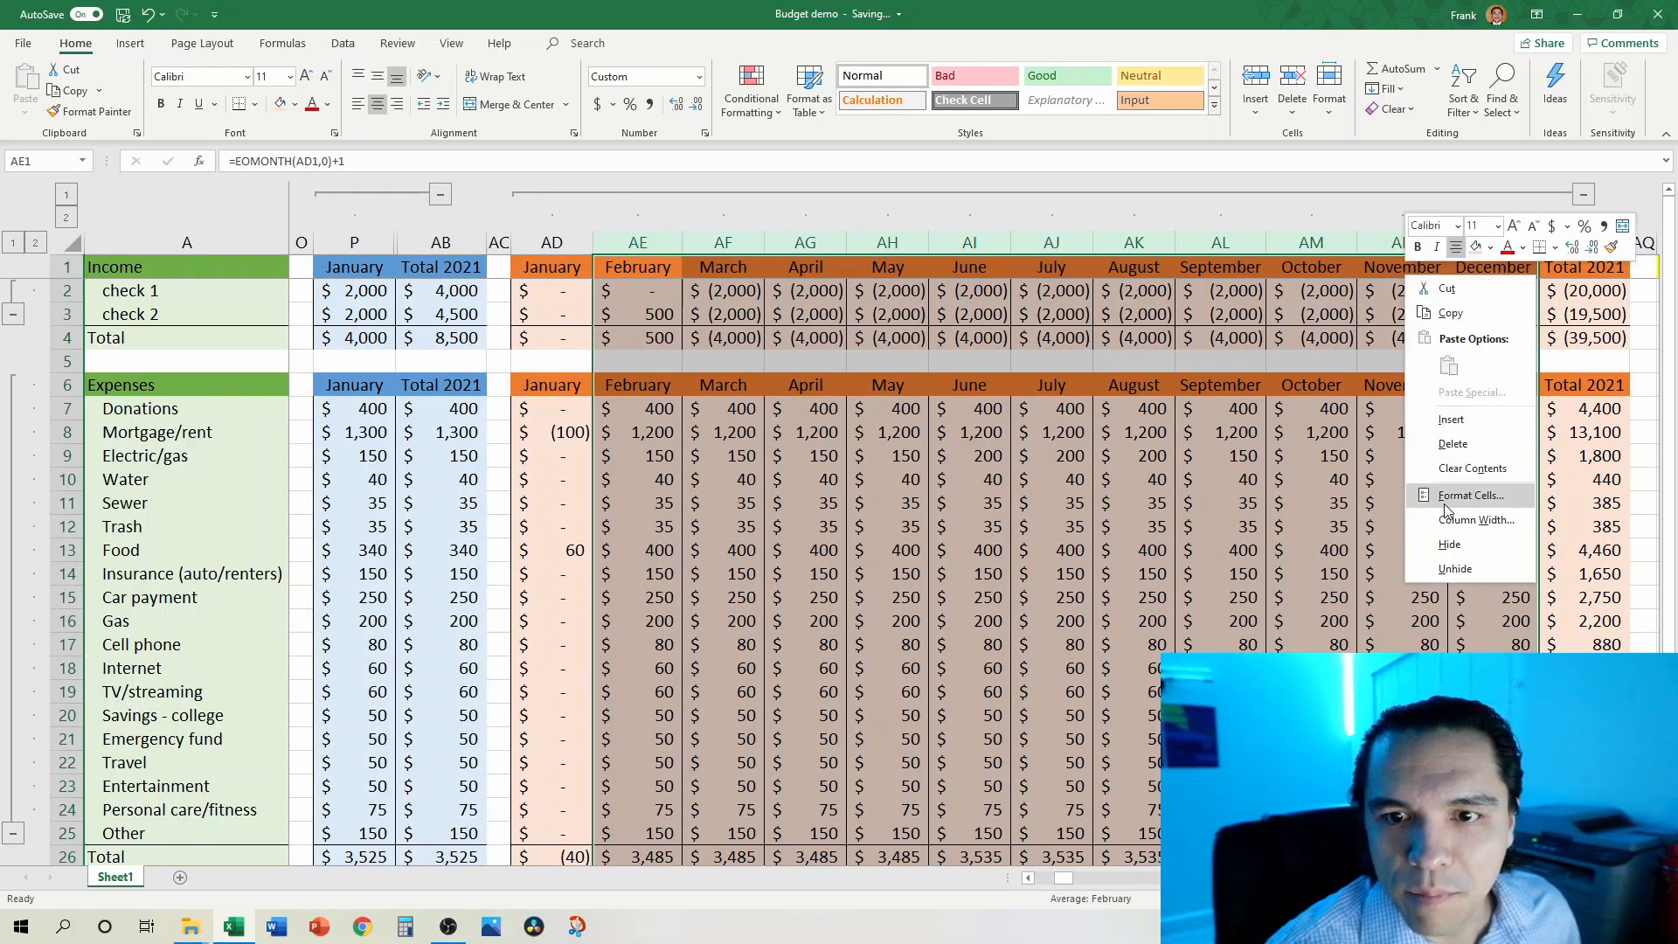
pyautogui.click(1449, 544)
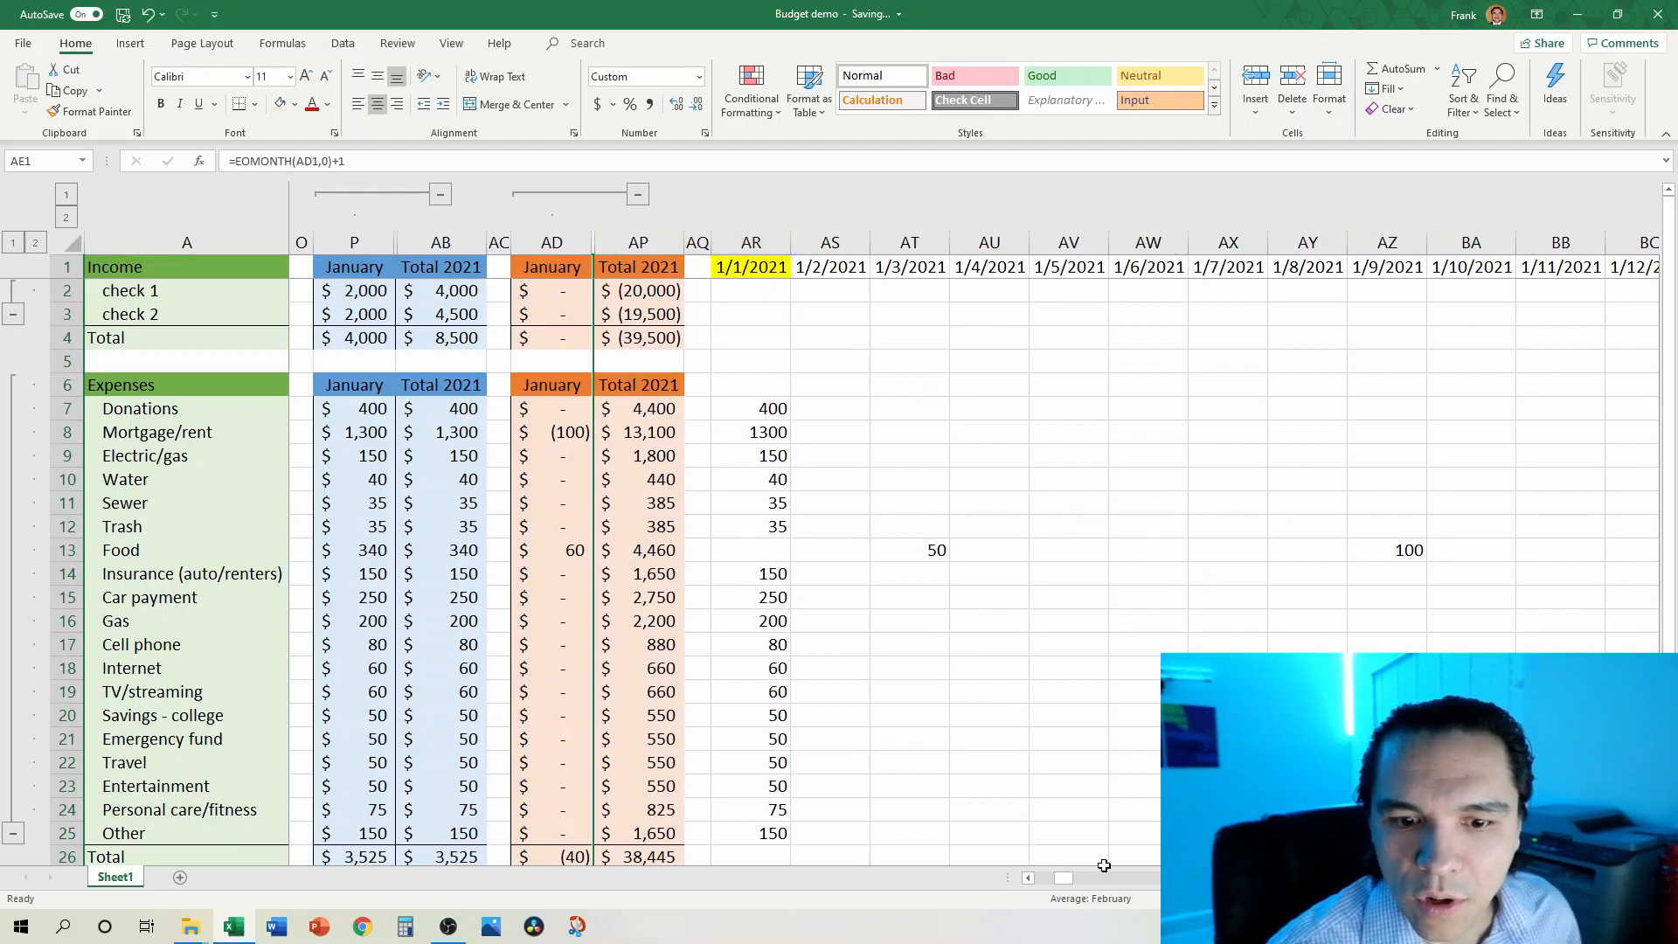
# Step: Compare the January budget, actual and difference columns down to the Cumulative row, and select the daily expense entries from 1/1/2021 to 1/12/2021
pyautogui.click(1028, 878)
pyautogui.click(1028, 877)
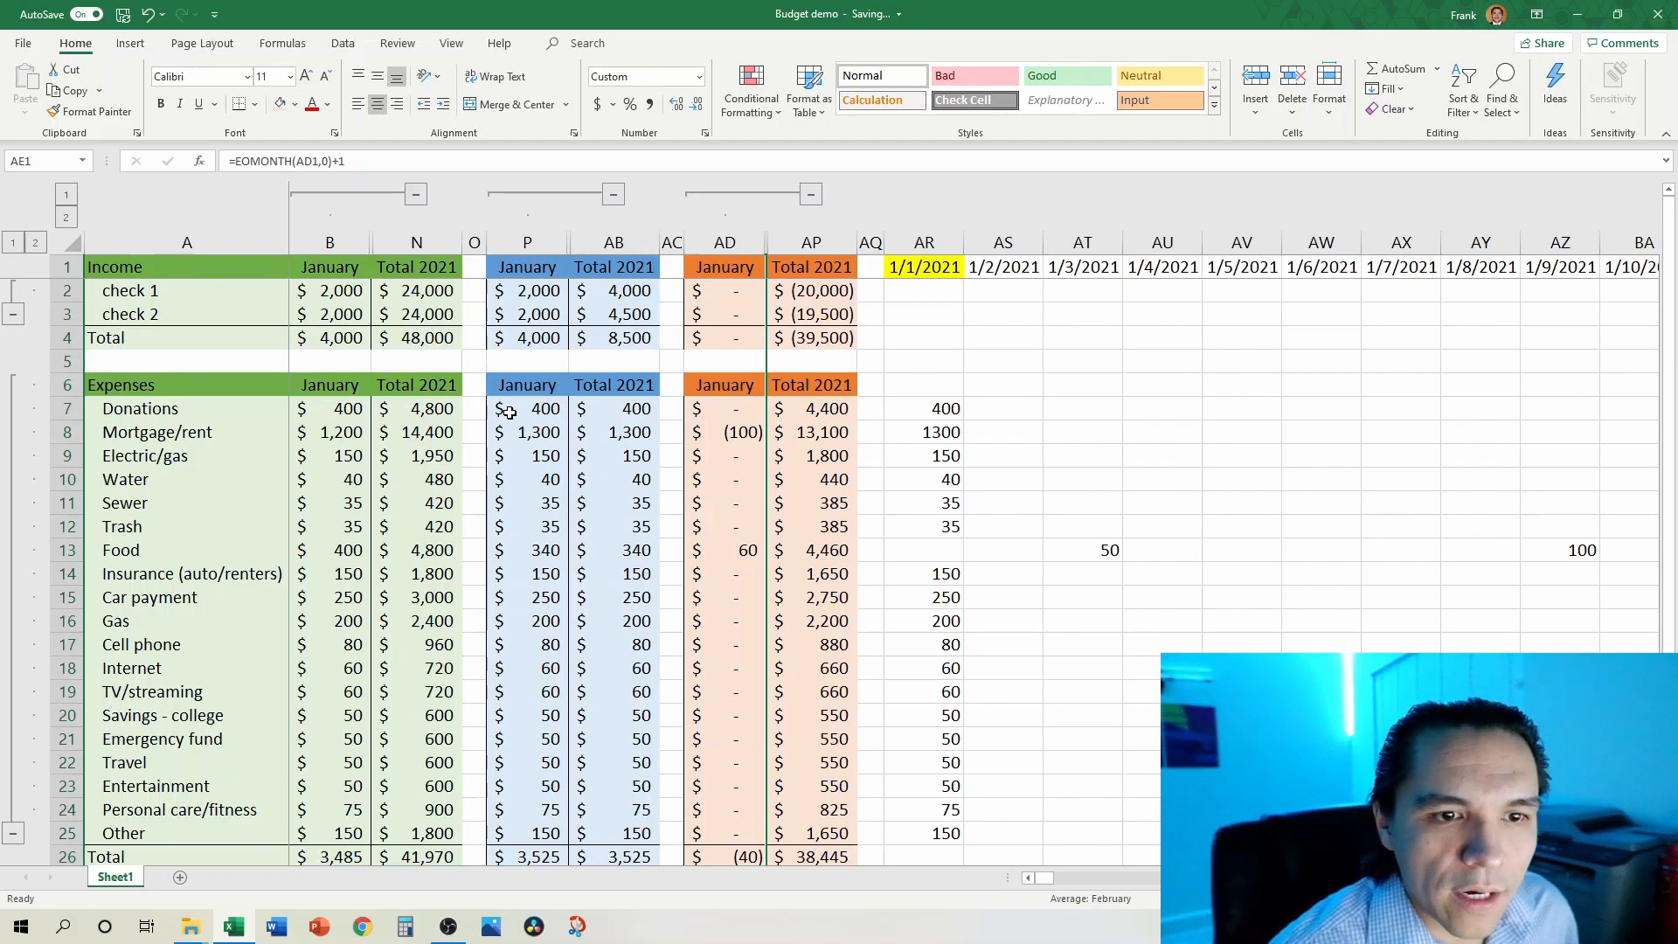
pyautogui.scroll(-3, 714, 674)
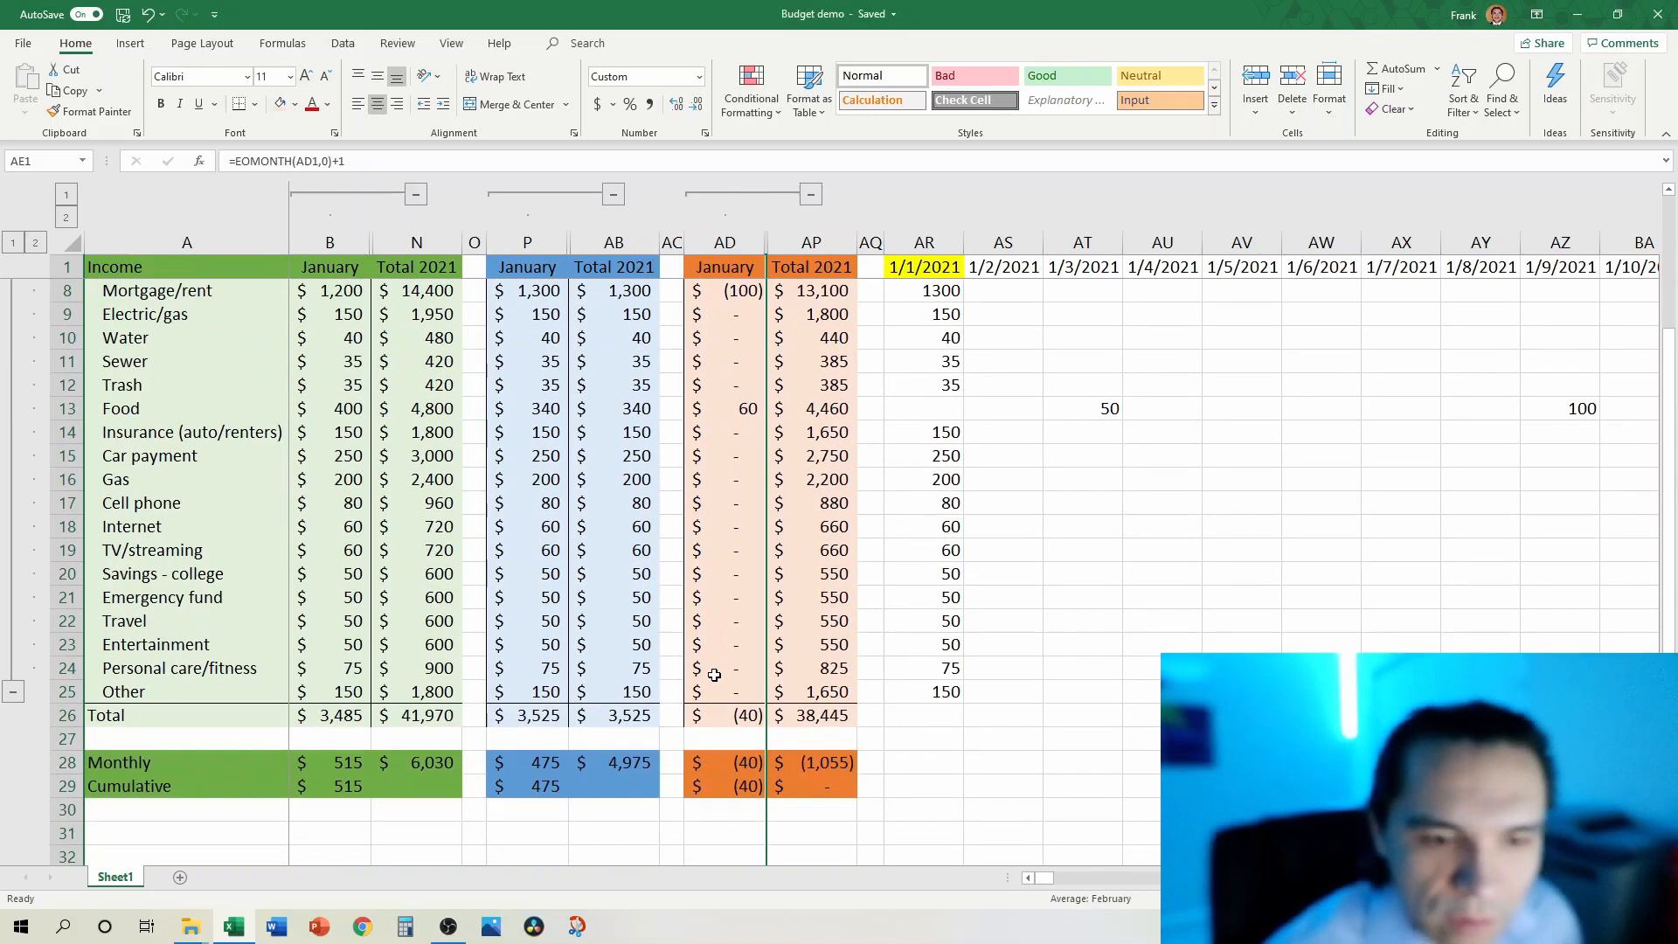
pyautogui.scroll(4, 1081, 527)
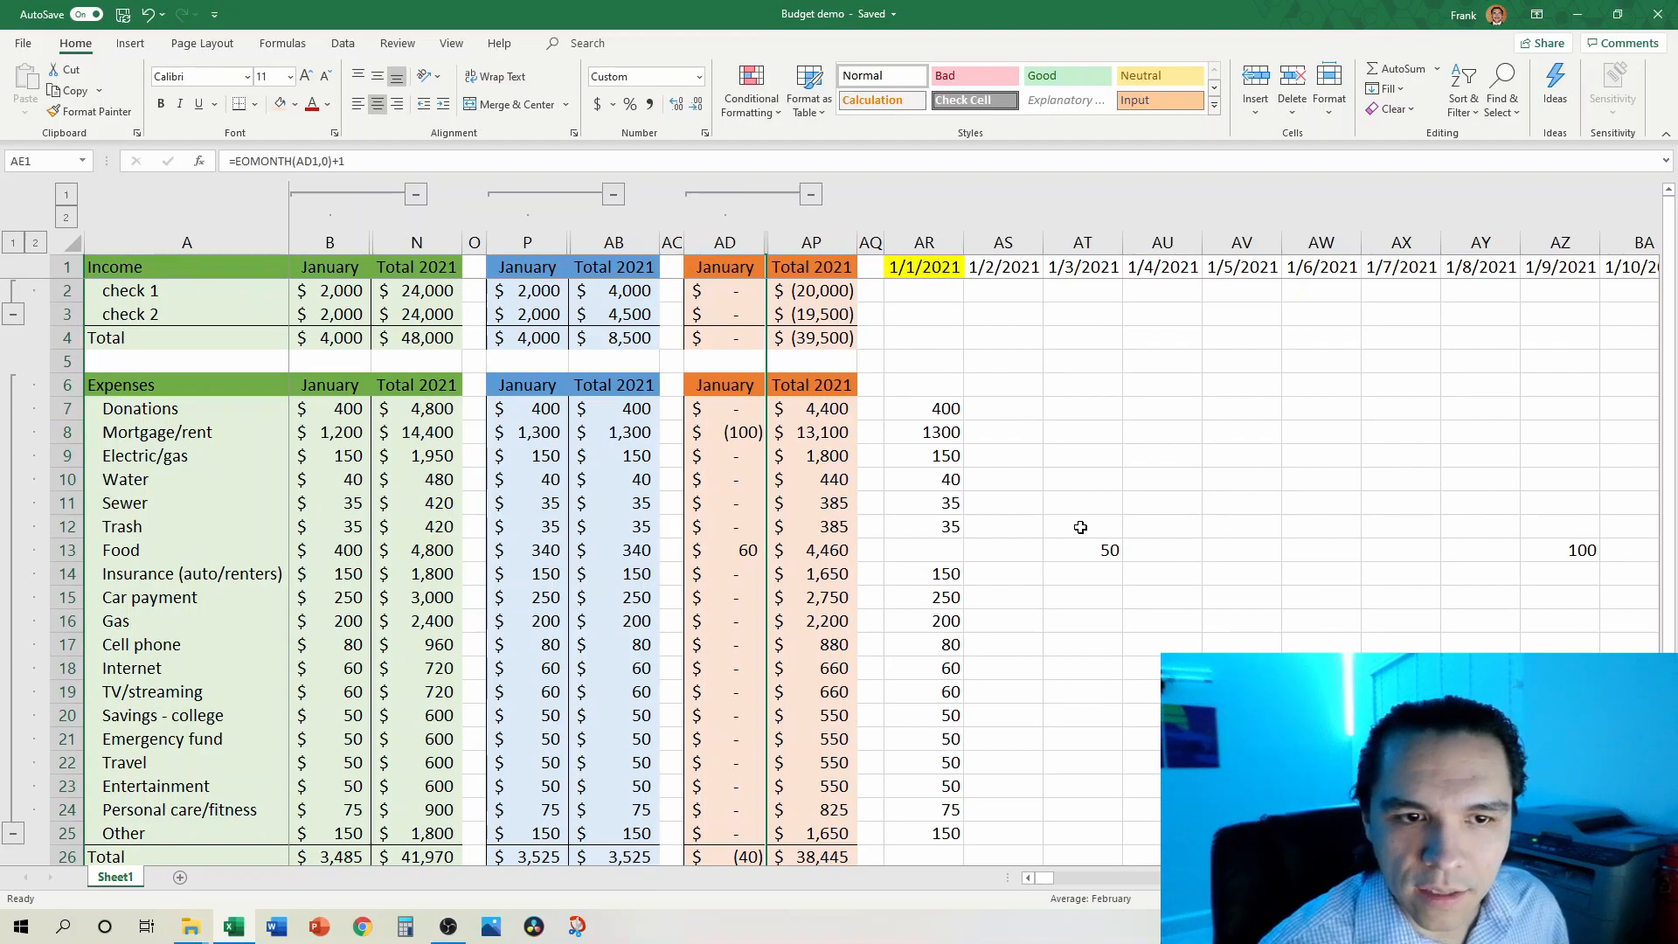
pyautogui.moveTo(927, 408); pyautogui.dragTo(996, 704)
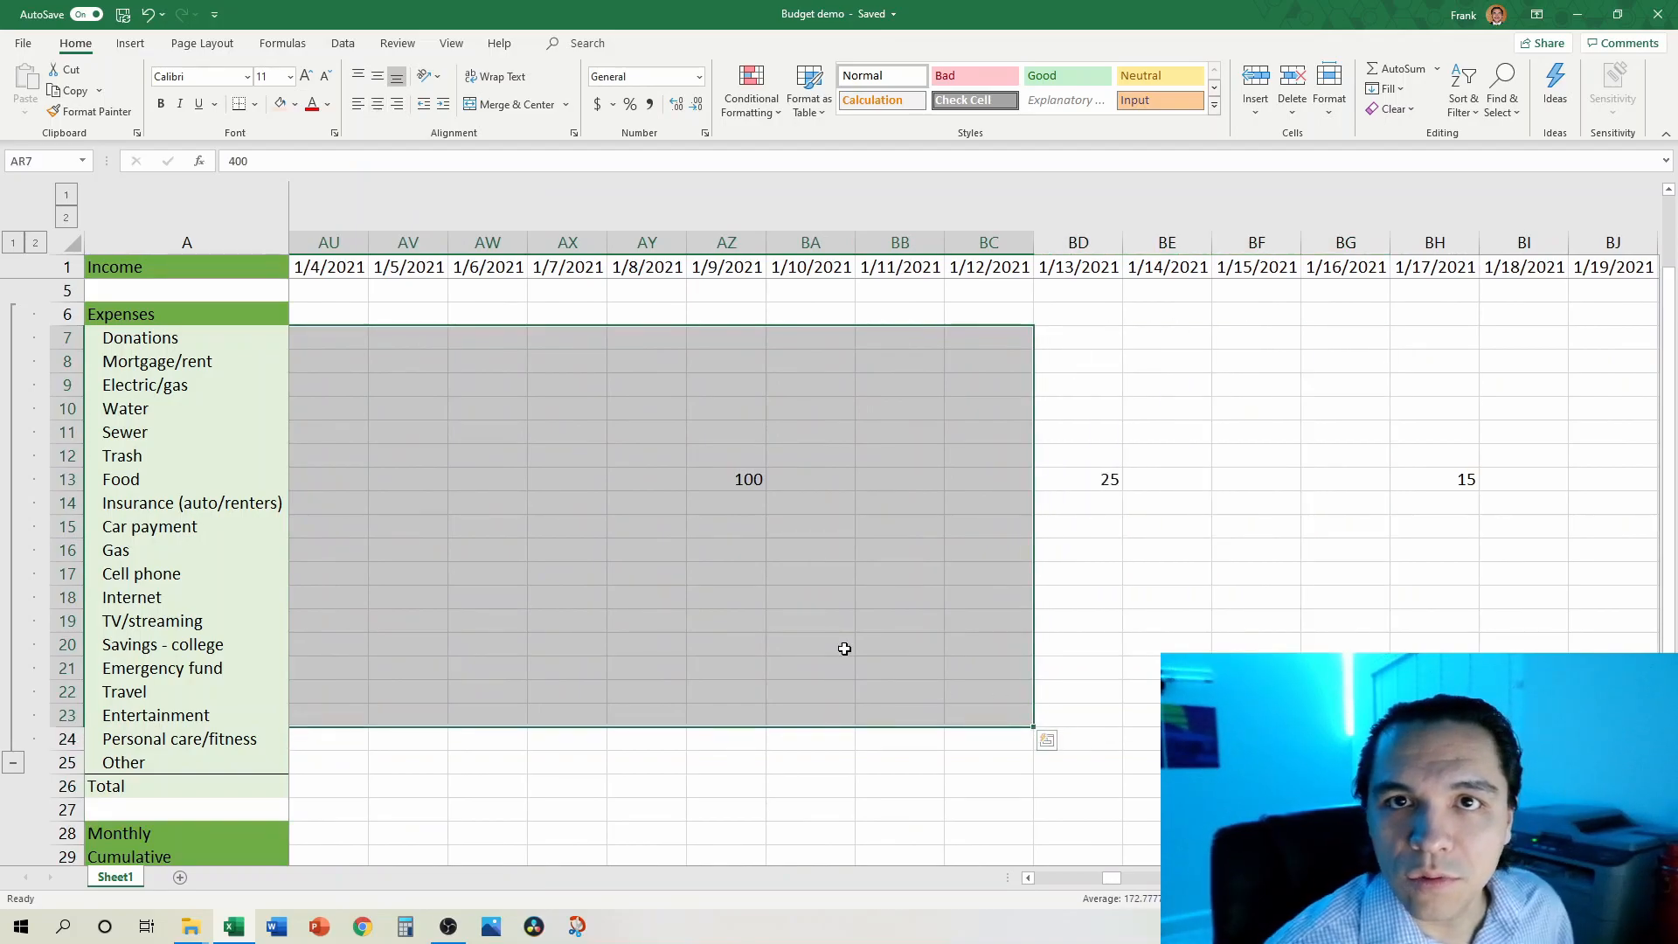